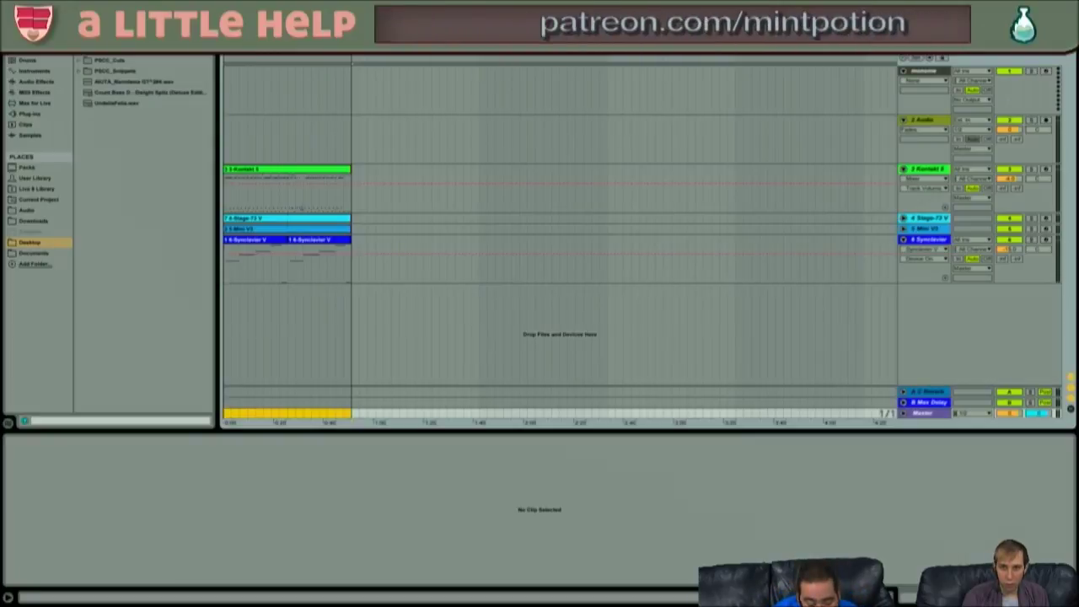
- Select the empty '2 Audio' track header in Arrangement View
{"action": "left_click", "coordinate": [269, 136]}
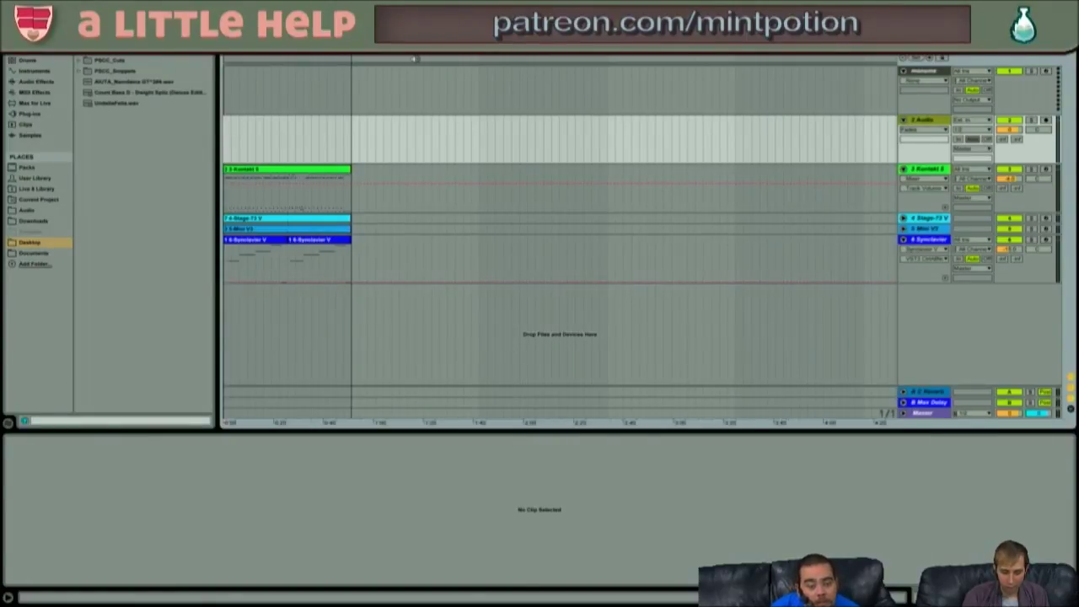
- Start arrangement playback from the top of the song with the Space bar
{"action": "key", "text": "space"}
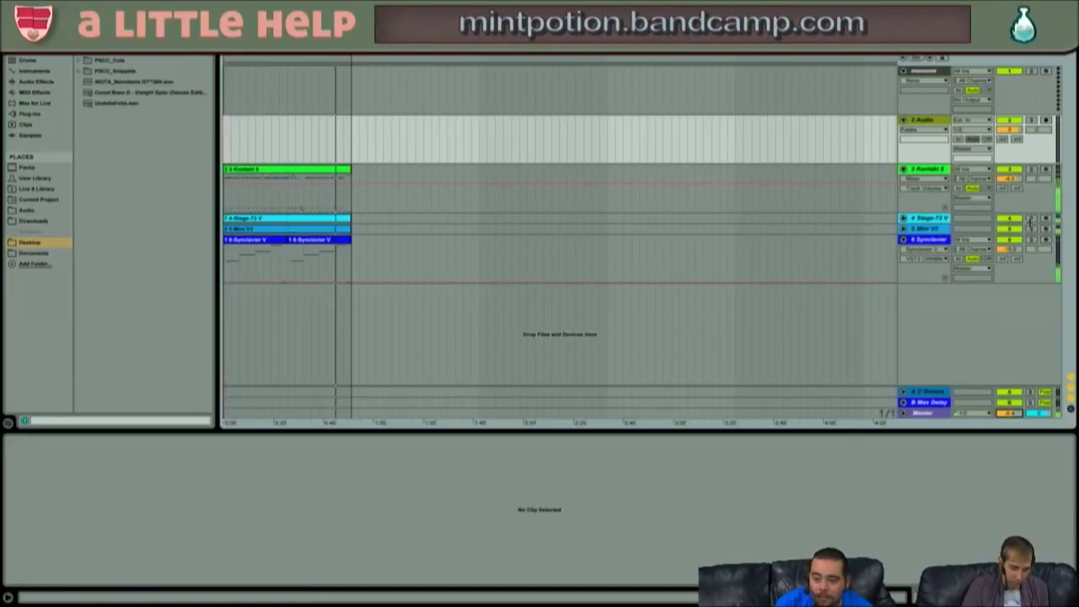
- Solo track 4 Stage-73 V while playback continues
{"action": "left_click", "coordinate": [1030, 219]}
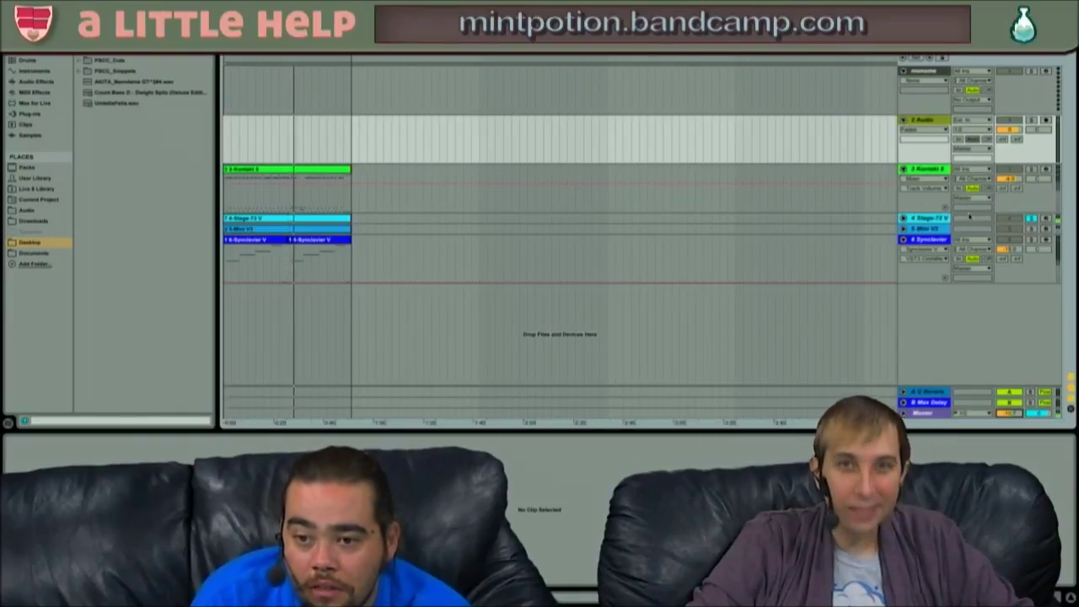
- Unfold the 4 Stage-73 V track to reveal its MIDI notes
{"action": "left_click", "coordinate": [903, 219]}
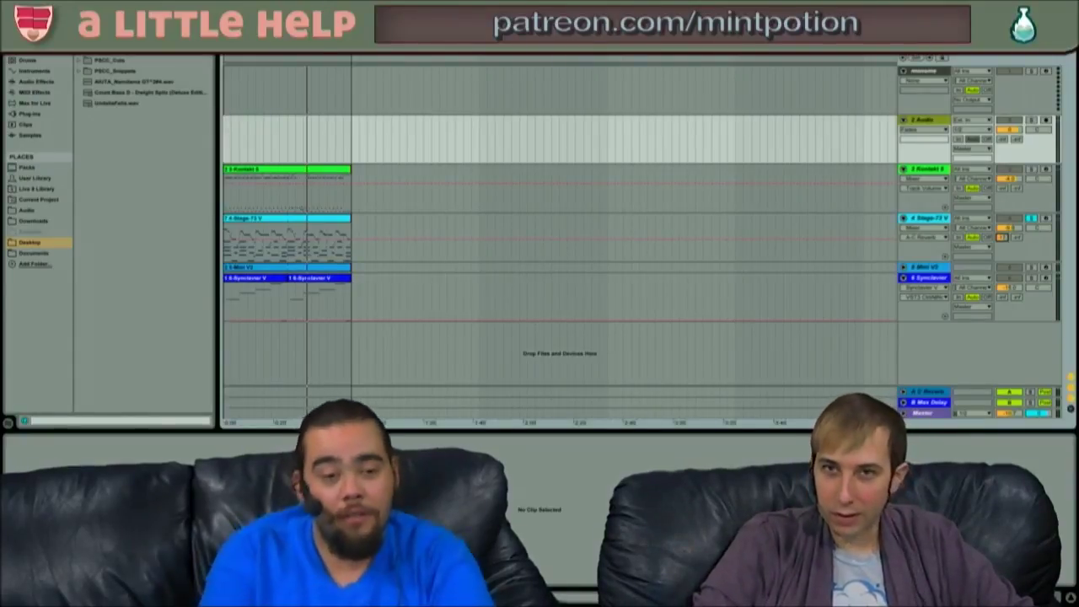
- Bring up the Mission Control overview of desktop spaces
{"action": "key", "text": "ctrl+Up"}
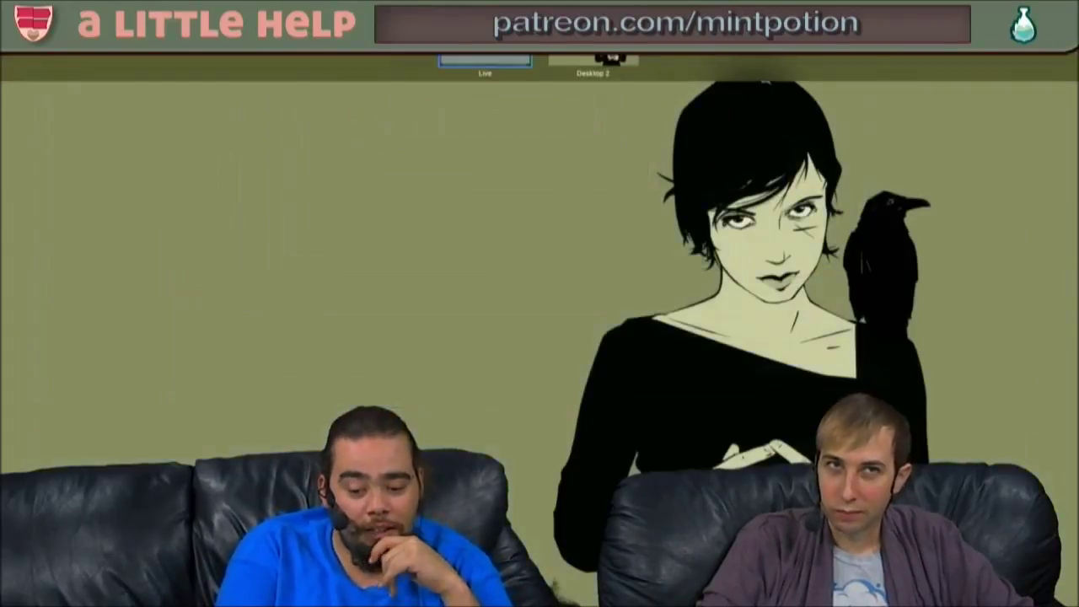
- Close Mission Control, move to the wallpaper desktop space, and open Spotlight Search
{"action": "key", "text": "ctrl+Up"}
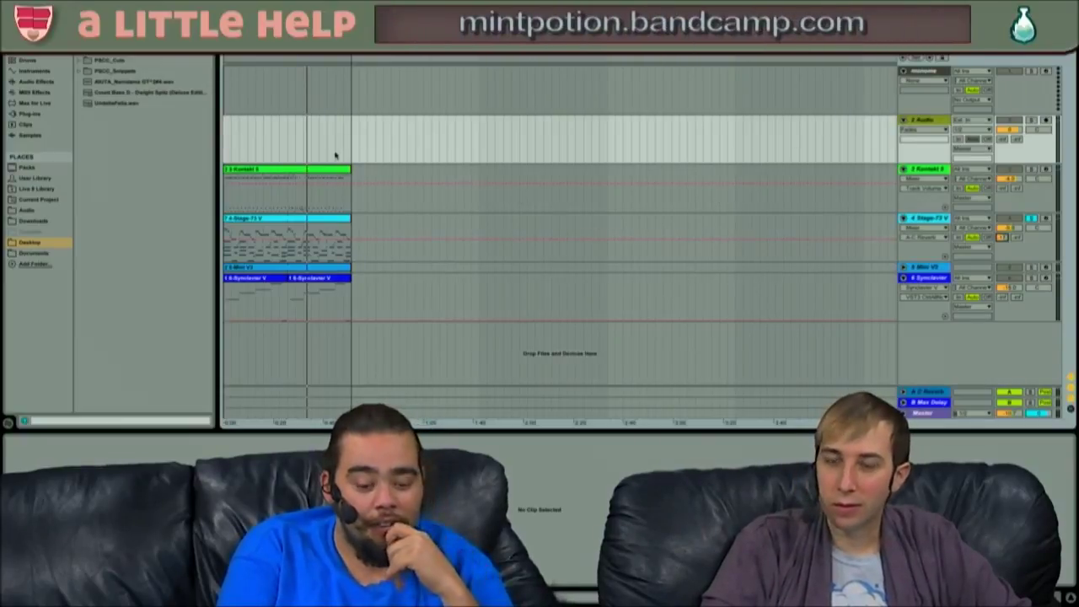
{"action": "key", "text": "ctrl+Left"}
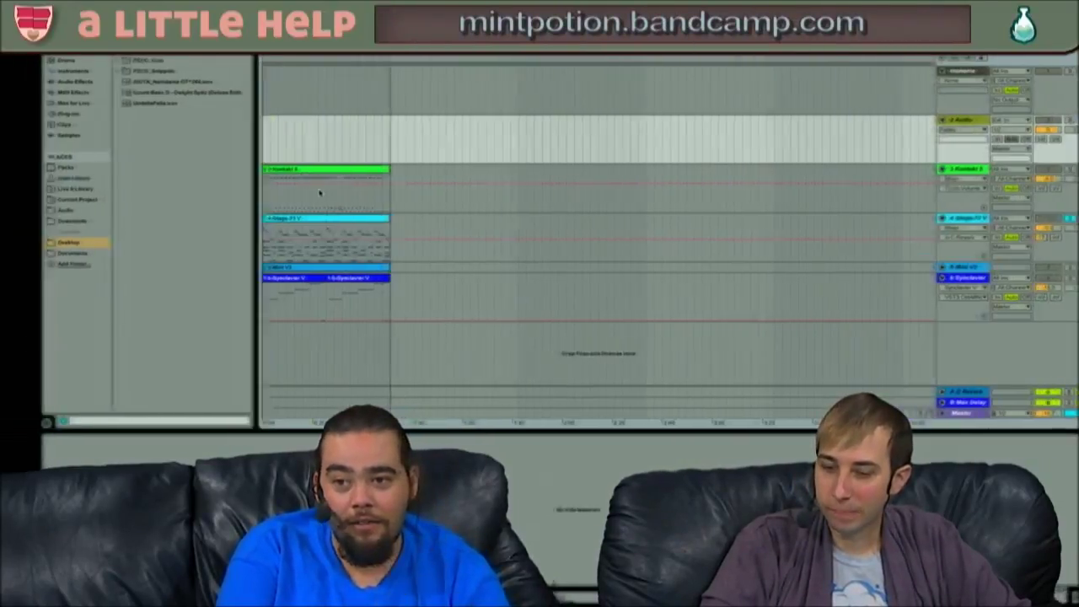
{"action": "key", "text": "ctrl+Right"}
{"action": "key", "text": "ctrl+Left"}
{"action": "key", "text": "ctrl+Right"}
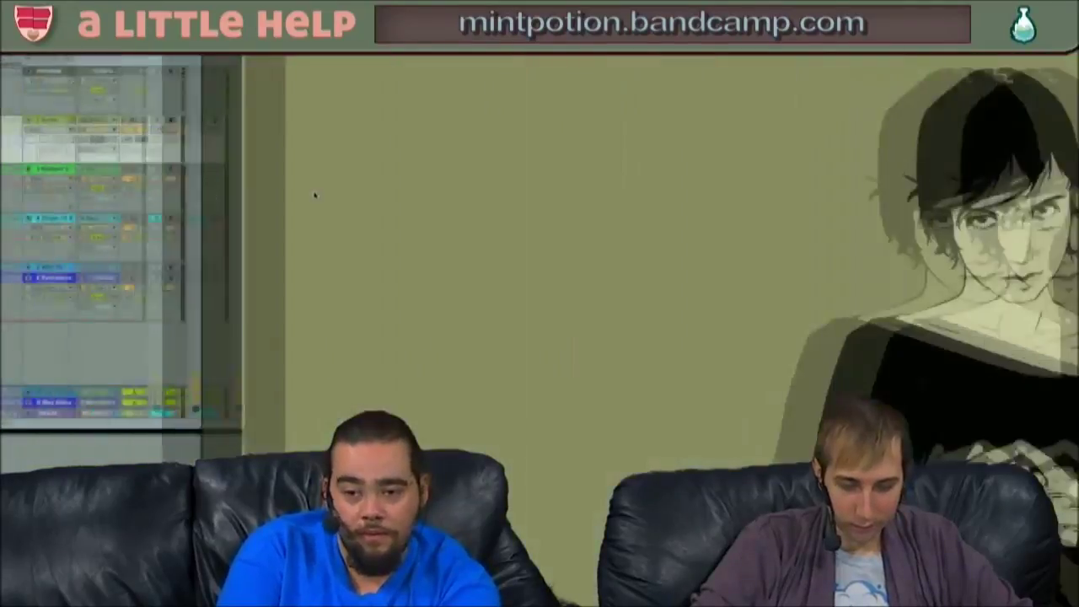
{"action": "key", "text": "super+space"}
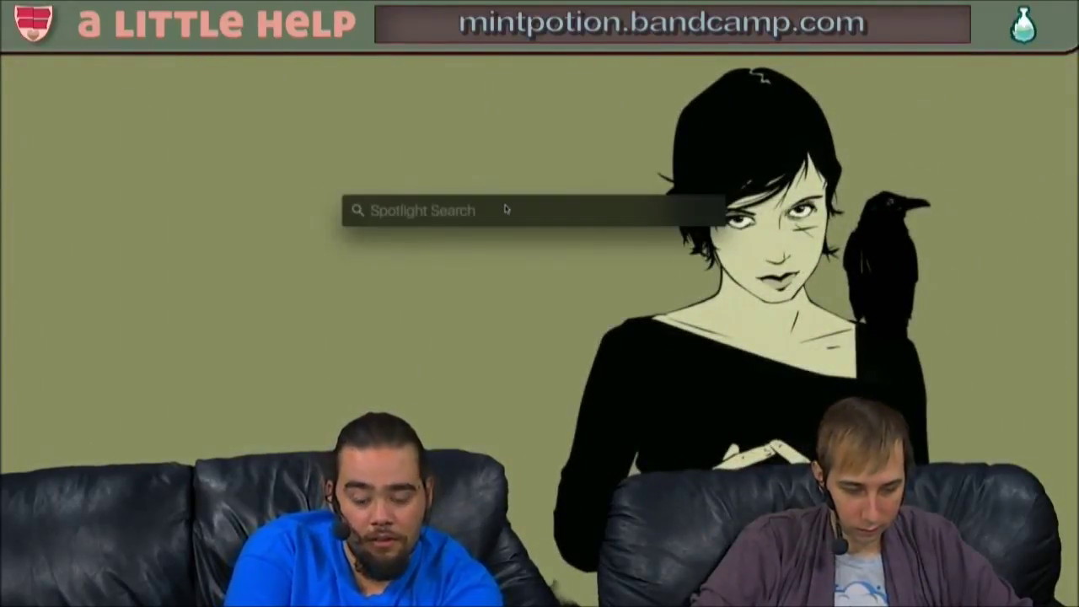
- Search Spotlight for mlr v2.5, correct the typo, and launch the app
{"action": "type", "text": "mlev"}
{"action": "key", "text": "BackSpace"}
{"action": "key", "text": "BackSpace"}
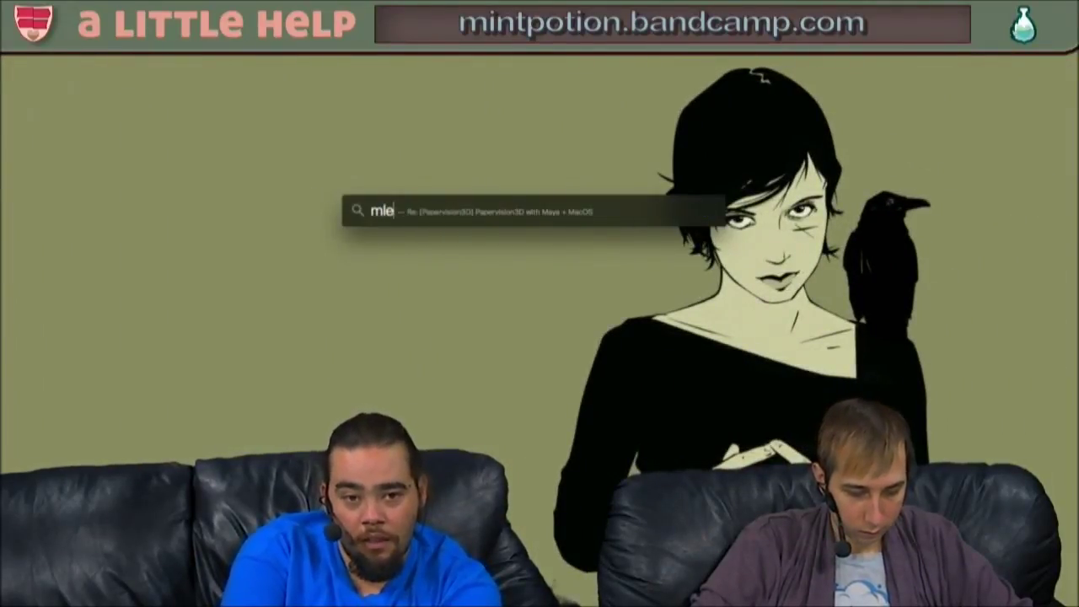
{"action": "type", "text": "rv"}
{"action": "key", "text": "Return"}
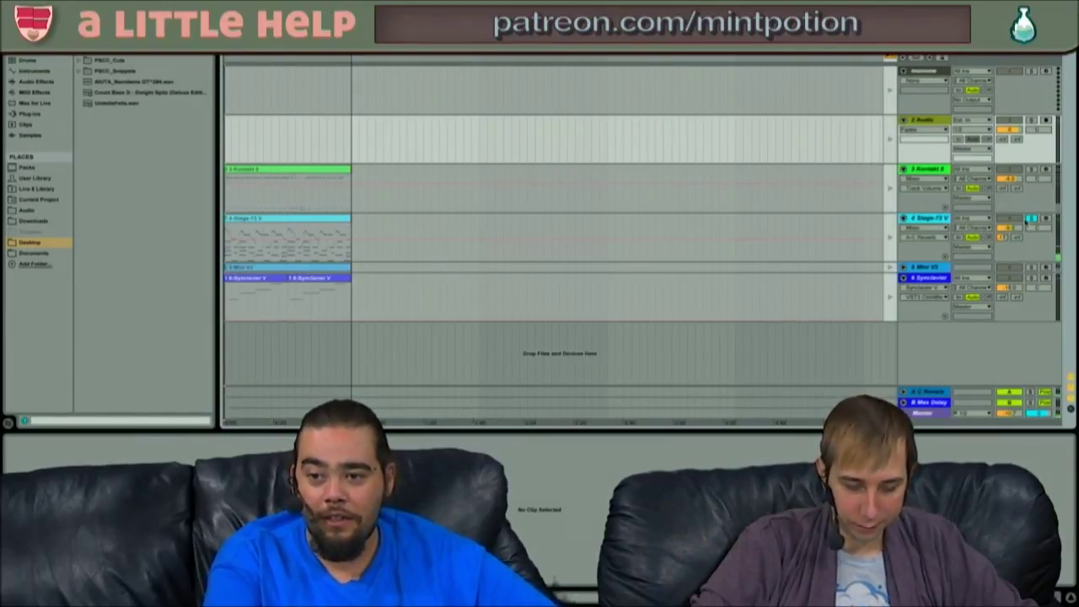
- Unsolo Stage-73 V, show the top track's device chain, then switch to the wallpaper space
{"action": "left_click", "coordinate": [1031, 219]}
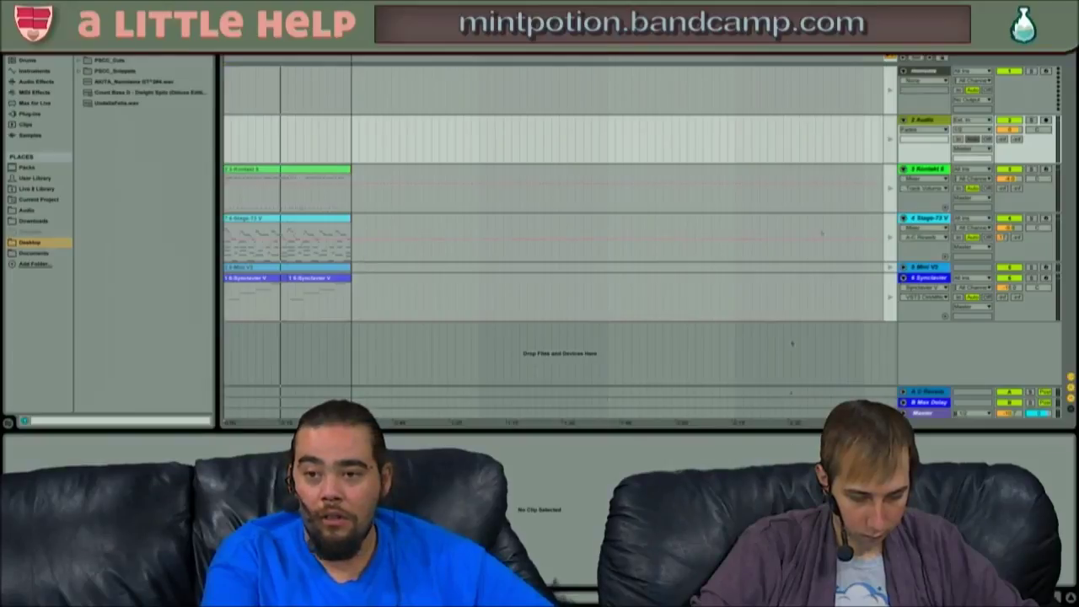
{"action": "left_click", "coordinate": [931, 72]}
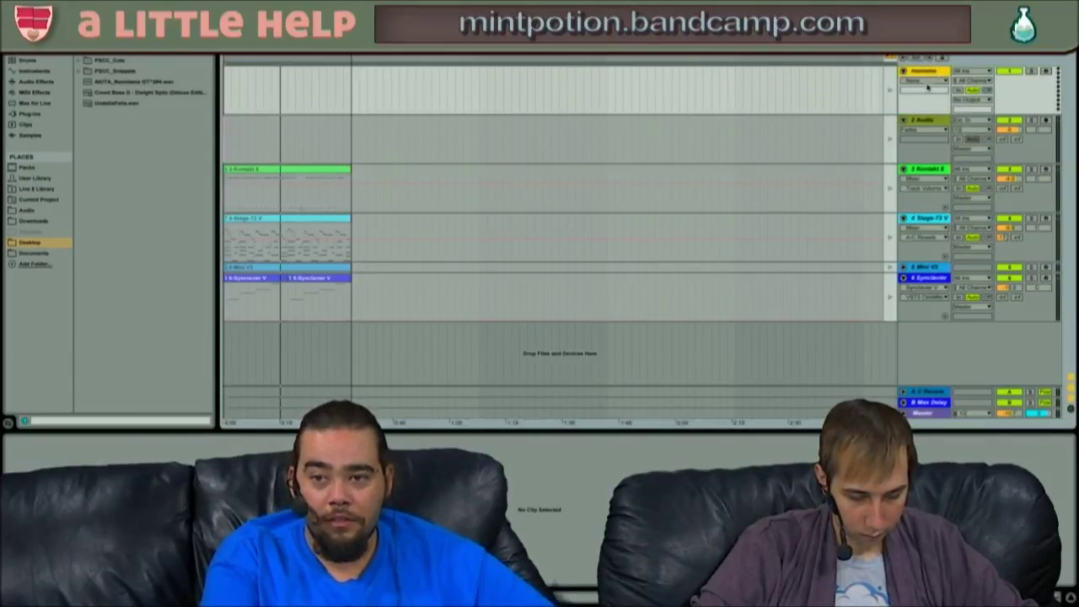
{"action": "key", "text": "shift+Tab"}
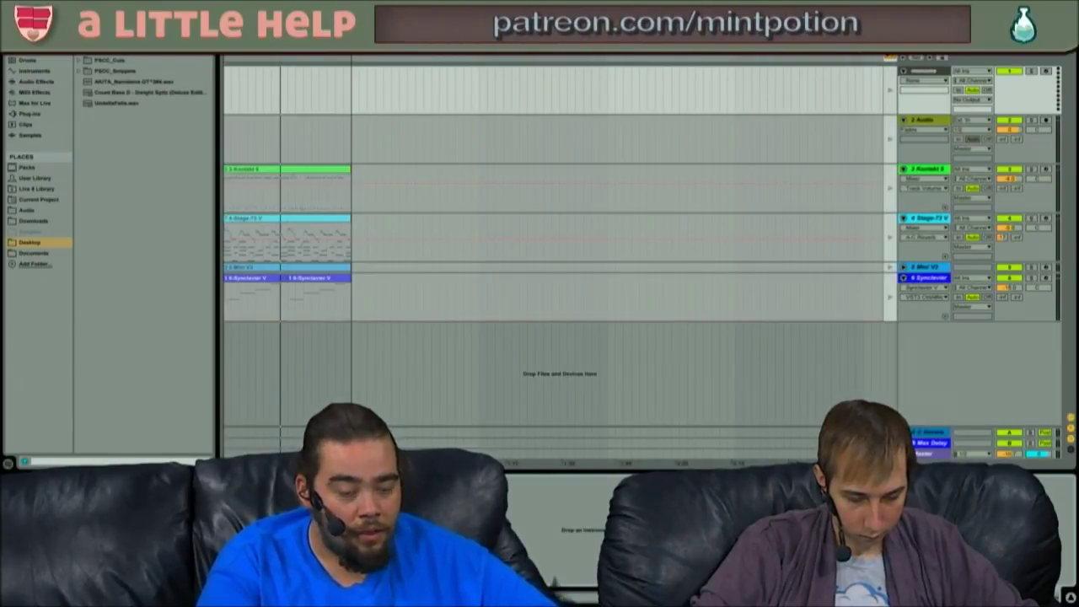
{"action": "key", "text": "ctrl+Right"}
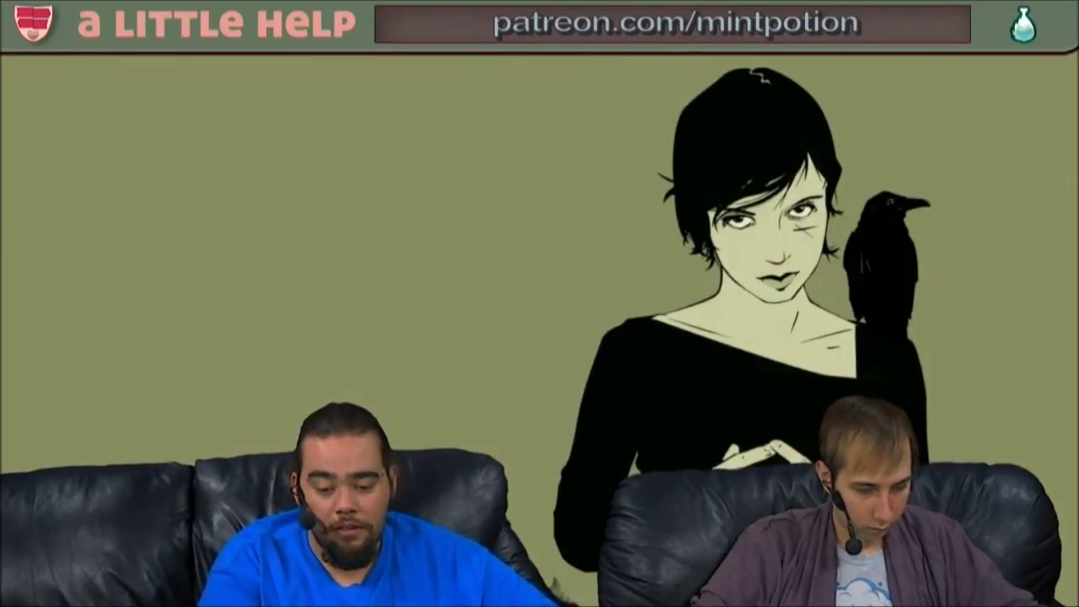
- Drag the mlr v2.5 window in from the left screen edge onto the wallpaper desktop
{"action": "left_click_drag", "start_coordinate": [0, 60], "coordinate": [624, 56]}
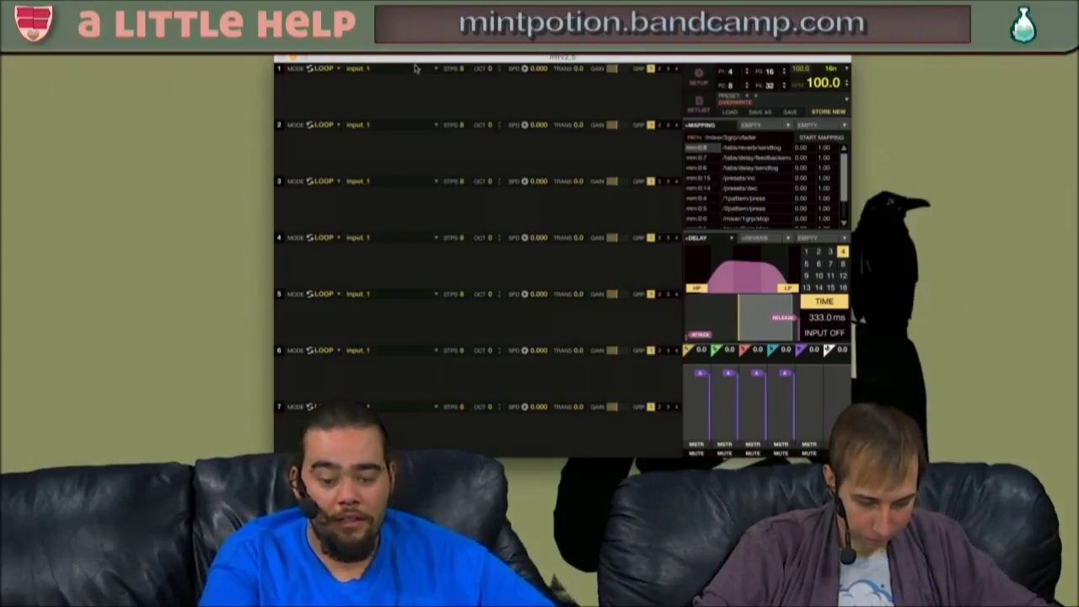
- In SETUP, connect the monome grid and change the audio driver, then place the Angrycrow-PSCC-Set folder beside the tracks
{"action": "left_click", "coordinate": [698, 84]}
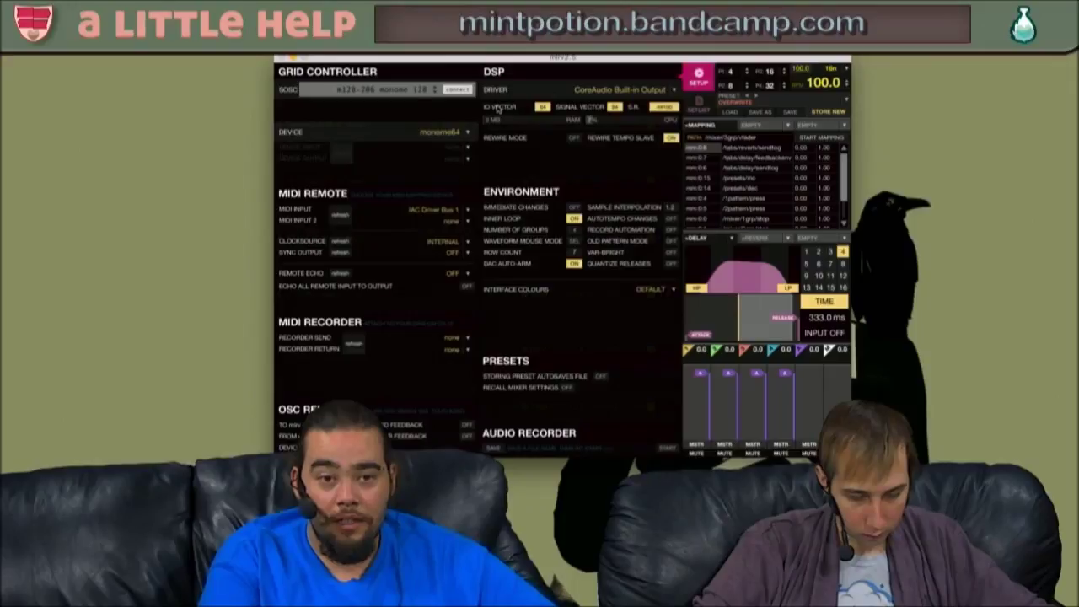
{"action": "left_click", "coordinate": [458, 88]}
{"action": "left_click", "coordinate": [645, 90]}
{"action": "left_click", "coordinate": [590, 101]}
{"action": "left_click", "coordinate": [707, 76]}
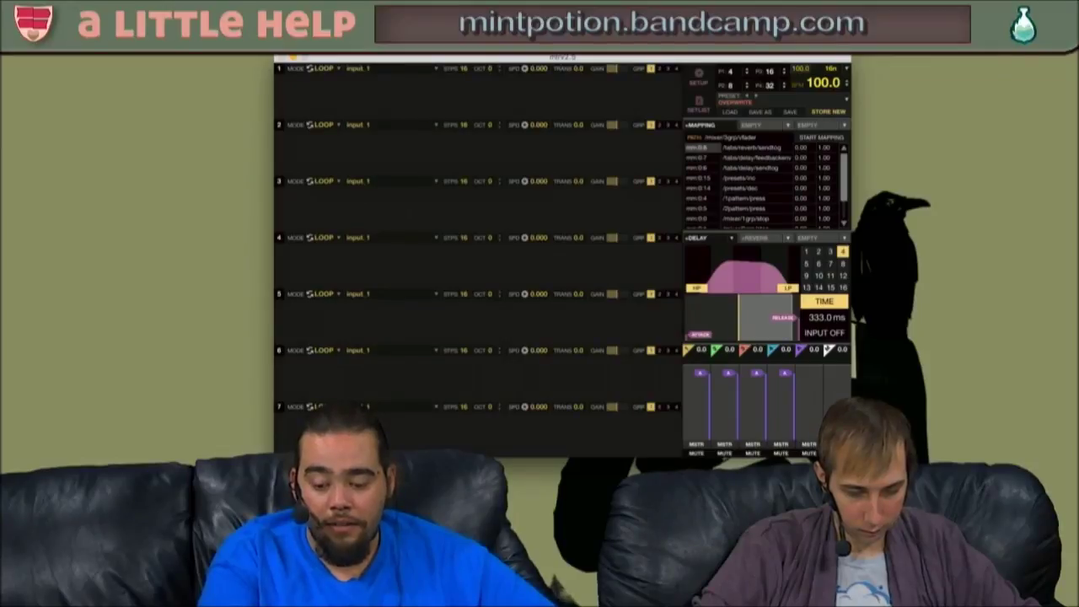
{"action": "left_click_drag", "start_coordinate": [9, 83], "coordinate": [185, 115]}
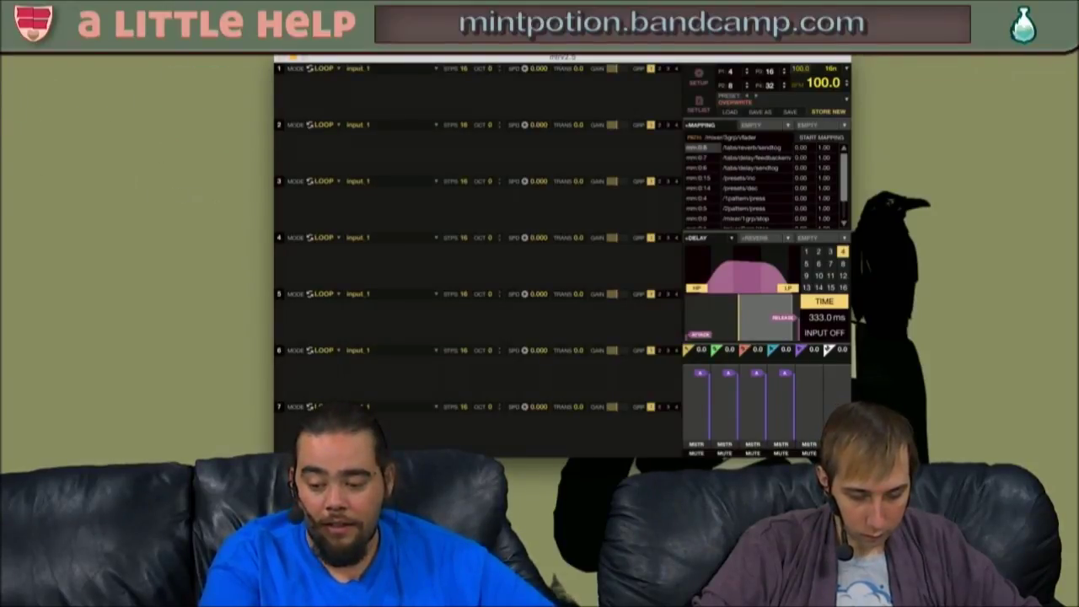
{"action": "left_click_drag", "start_coordinate": [3, 83], "coordinate": [942, 123]}
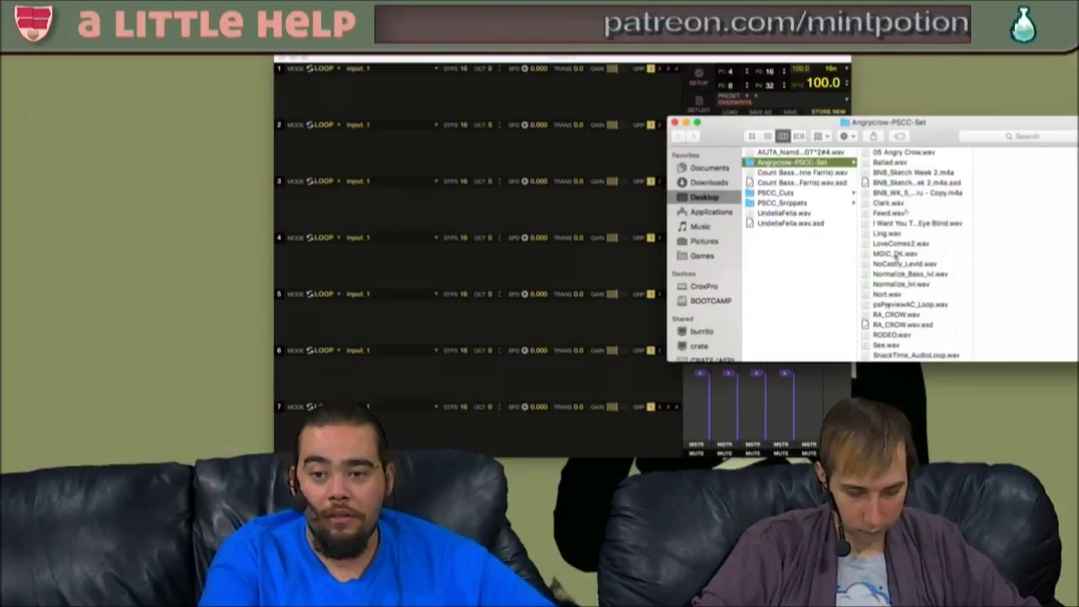
- Load Nort.wav into track 1 and lower its gain fader to about -23
{"action": "left_click_drag", "start_coordinate": [869, 294], "coordinate": [361, 105]}
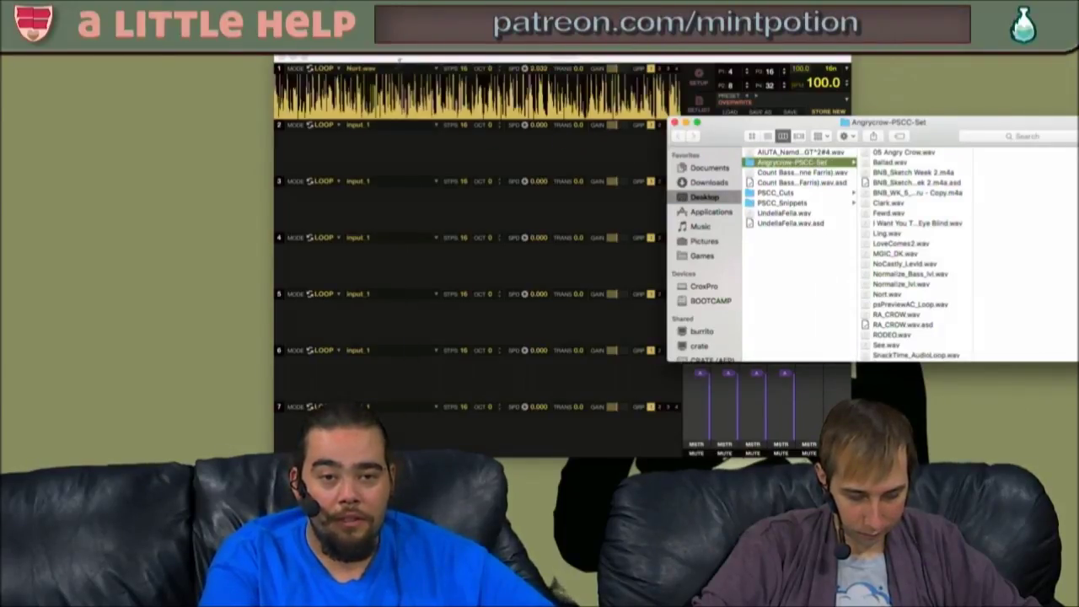
{"action": "left_click", "coordinate": [405, 57]}
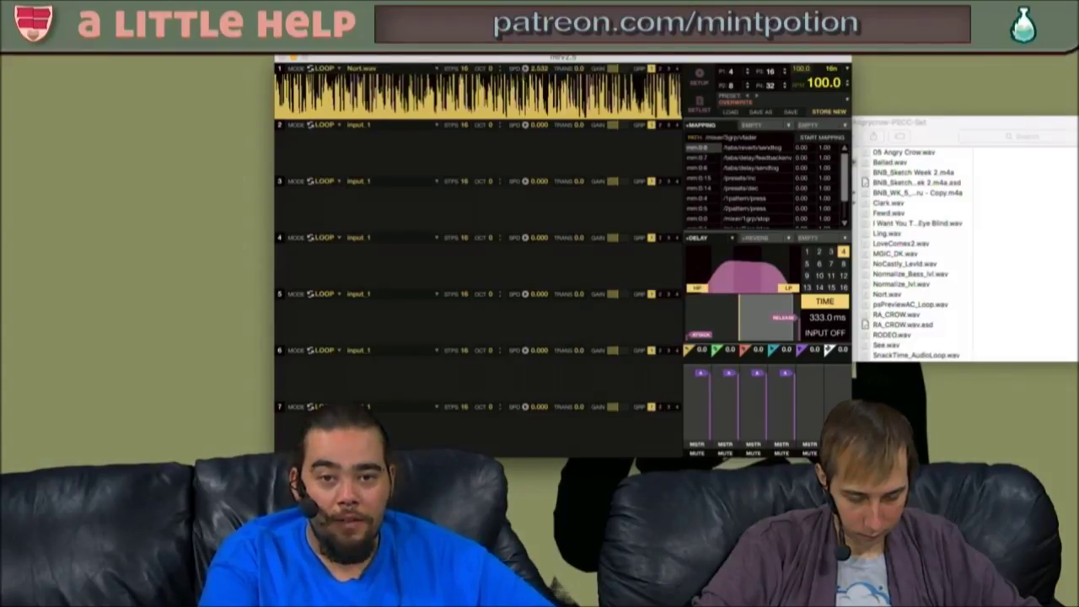
{"action": "left_click_drag", "start_coordinate": [689, 377], "coordinate": [693, 393]}
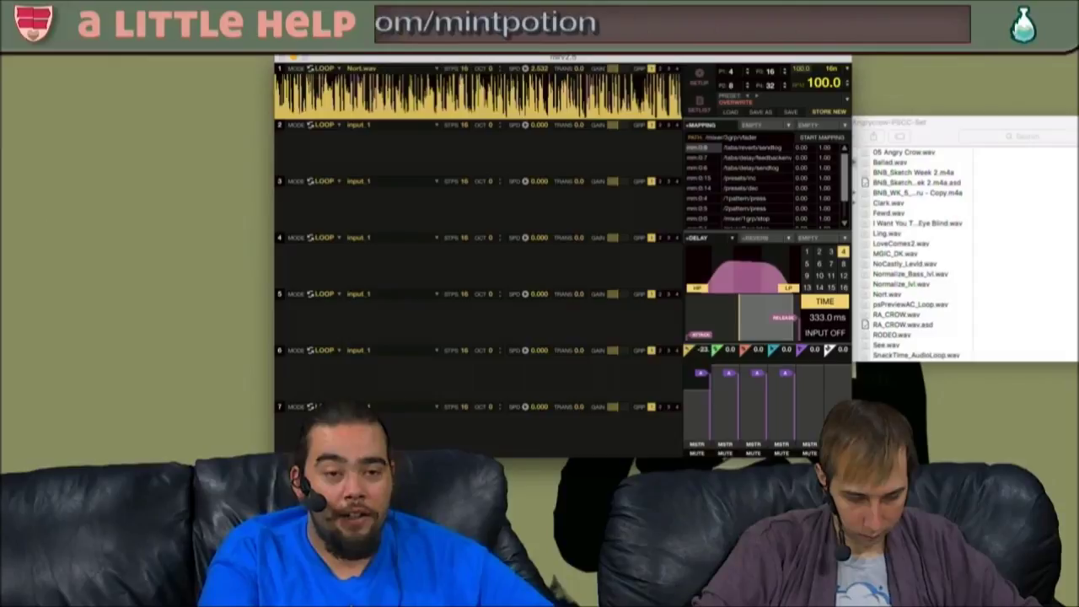
- Switch track 1's Nort.wav from LOOP to SLICE mode and lower its octave to -1
{"action": "left_click", "coordinate": [329, 70]}
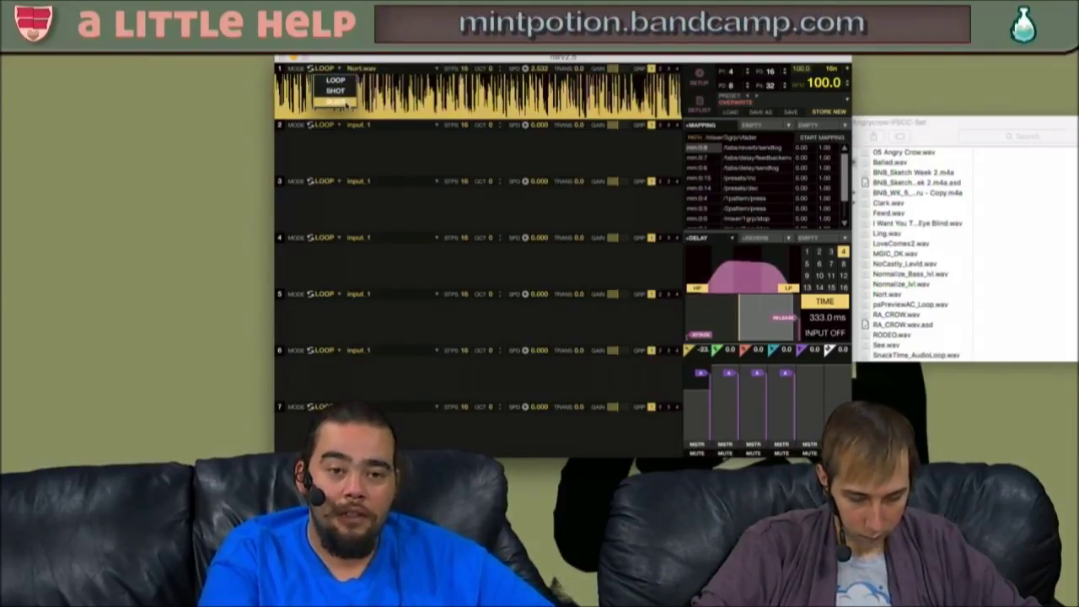
{"action": "left_click", "coordinate": [337, 101]}
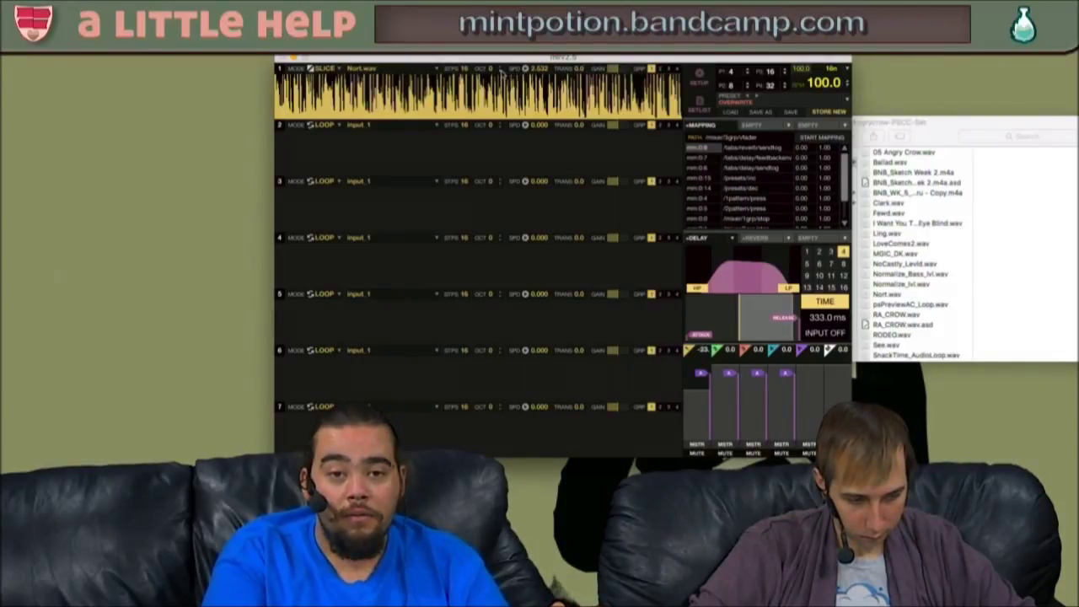
{"action": "left_click", "coordinate": [501, 73]}
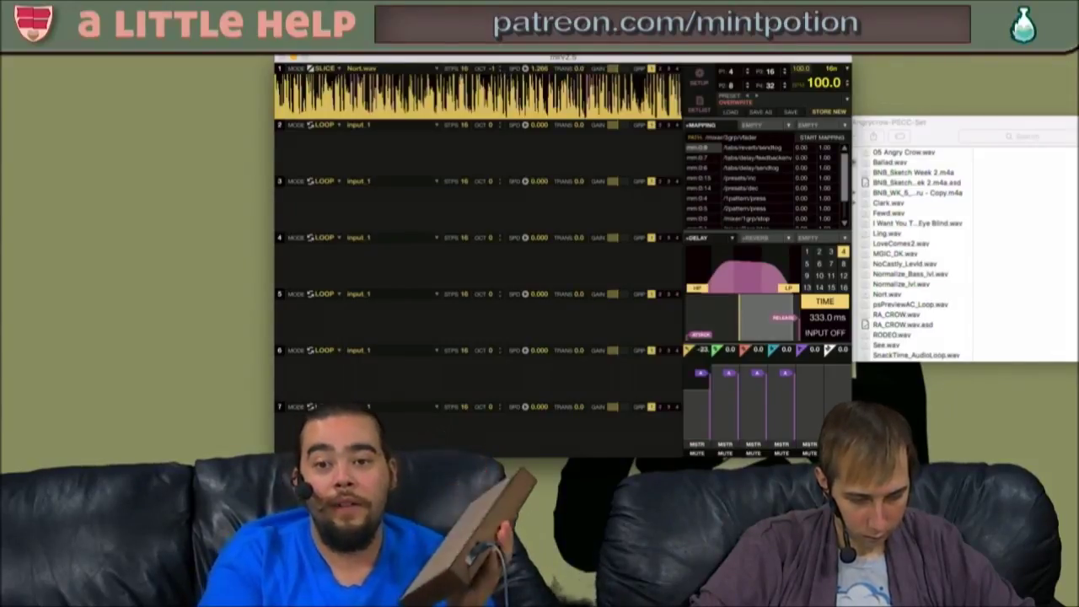
- Move the mlr window up and right beside the Angrycrow-PSCC-Set Finder folder, with Finder in front
{"action": "left_click_drag", "start_coordinate": [709, 57], "coordinate": [569, 126]}
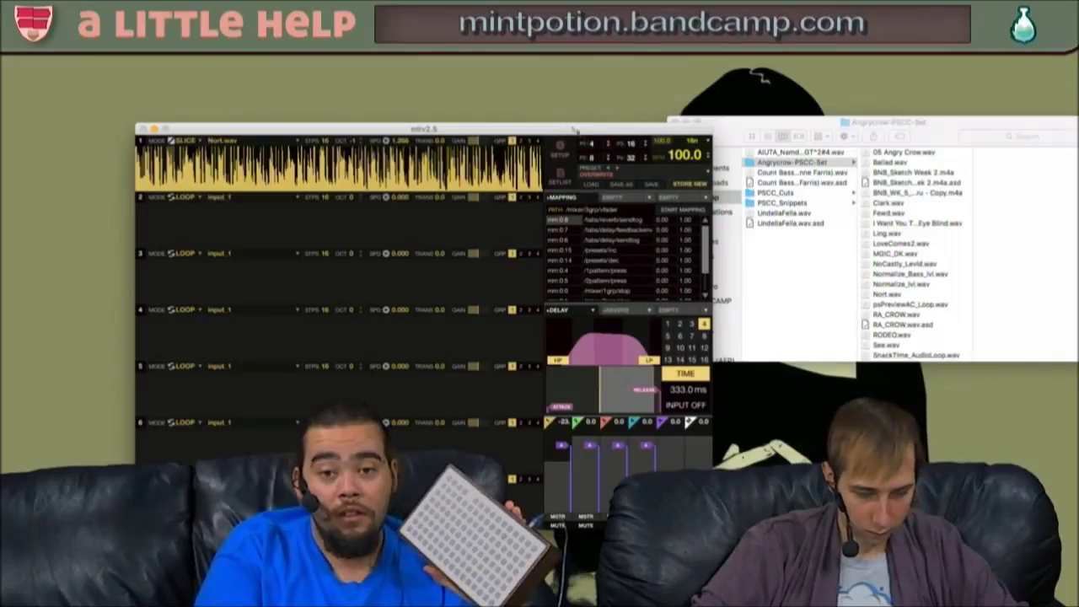
{"action": "left_click_drag", "start_coordinate": [594, 132], "coordinate": [548, 114]}
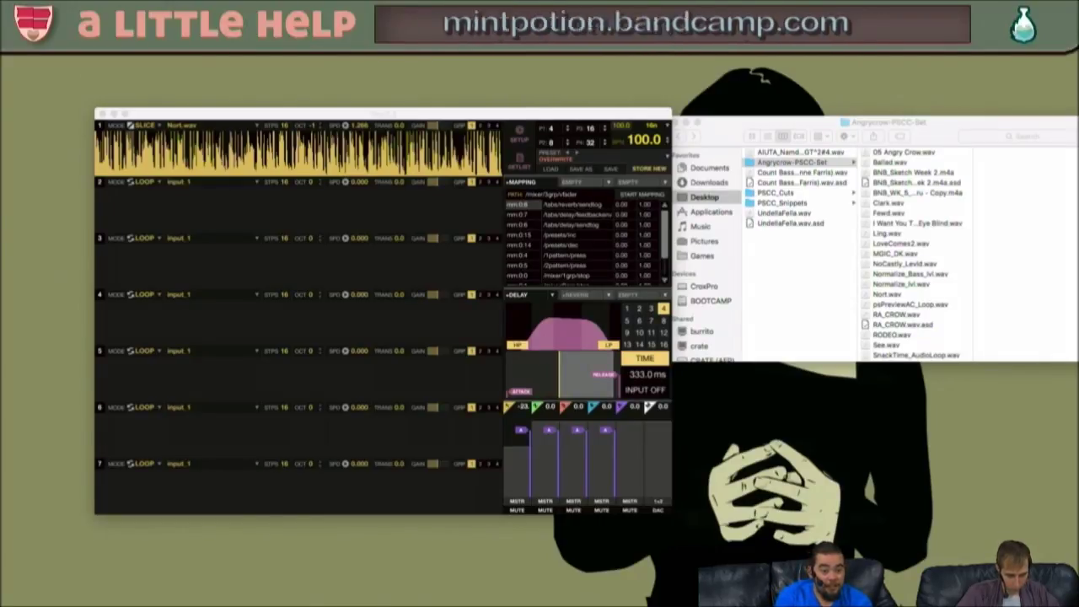
{"action": "left_click", "coordinate": [720, 123]}
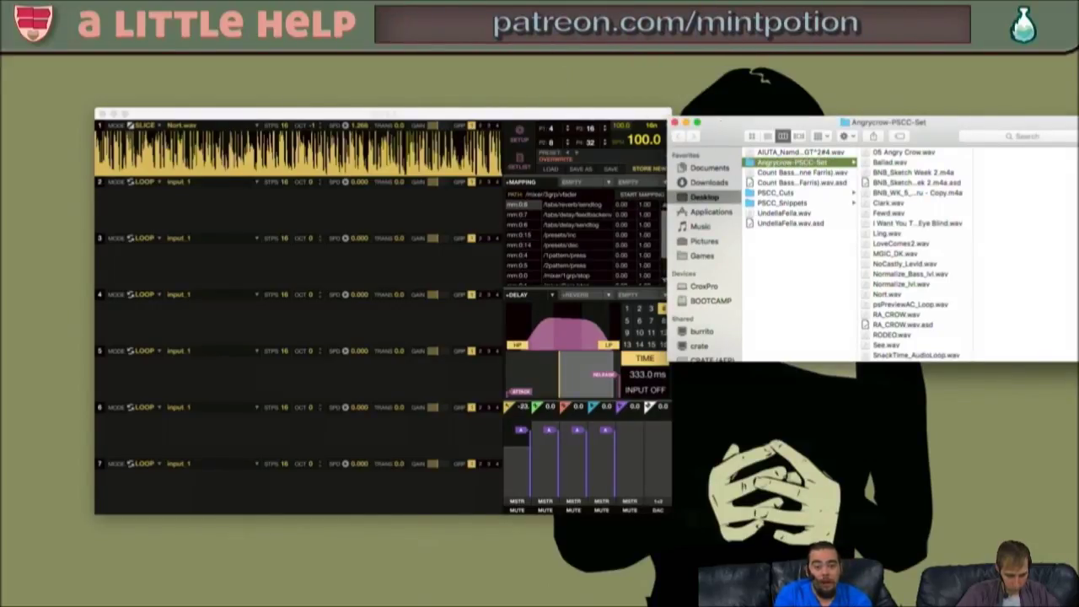
{"action": "left_click_drag", "start_coordinate": [470, 112], "coordinate": [587, 23]}
{"action": "left_click", "coordinate": [940, 121]}
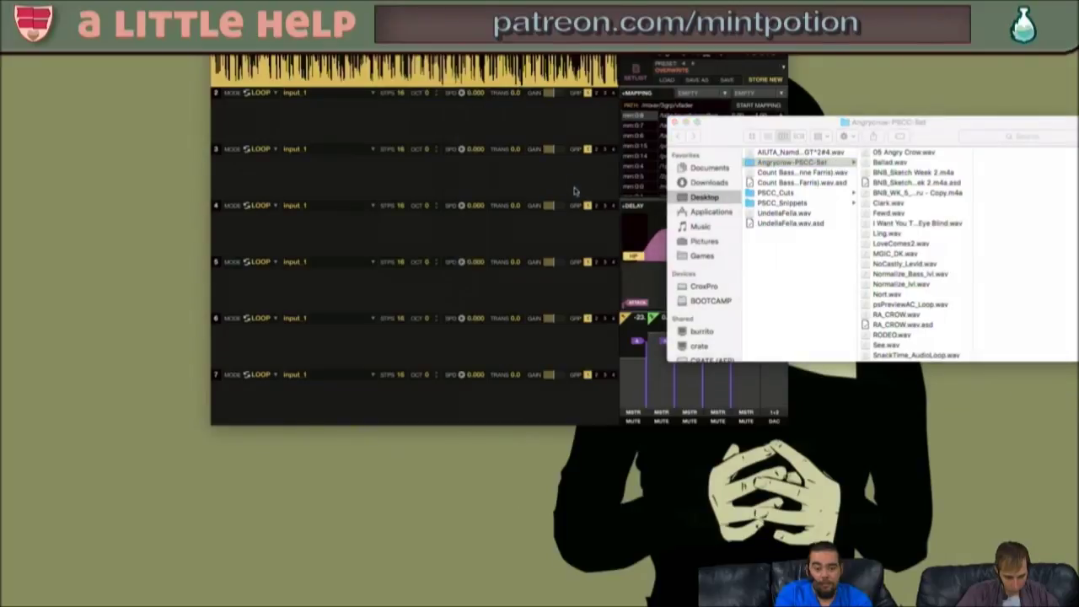
{"action": "left_click", "coordinate": [936, 123]}
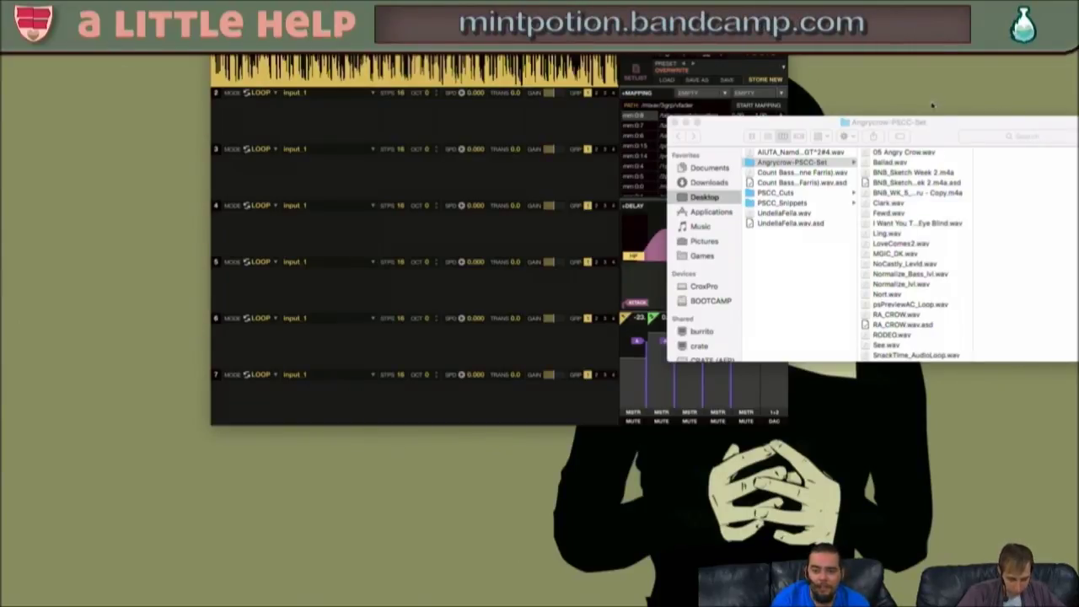
- Load Balled.wav onto mlr track 2, then browse into the PSCC_Snippets folder
{"action": "left_click_drag", "start_coordinate": [931, 123], "coordinate": [672, 170]}
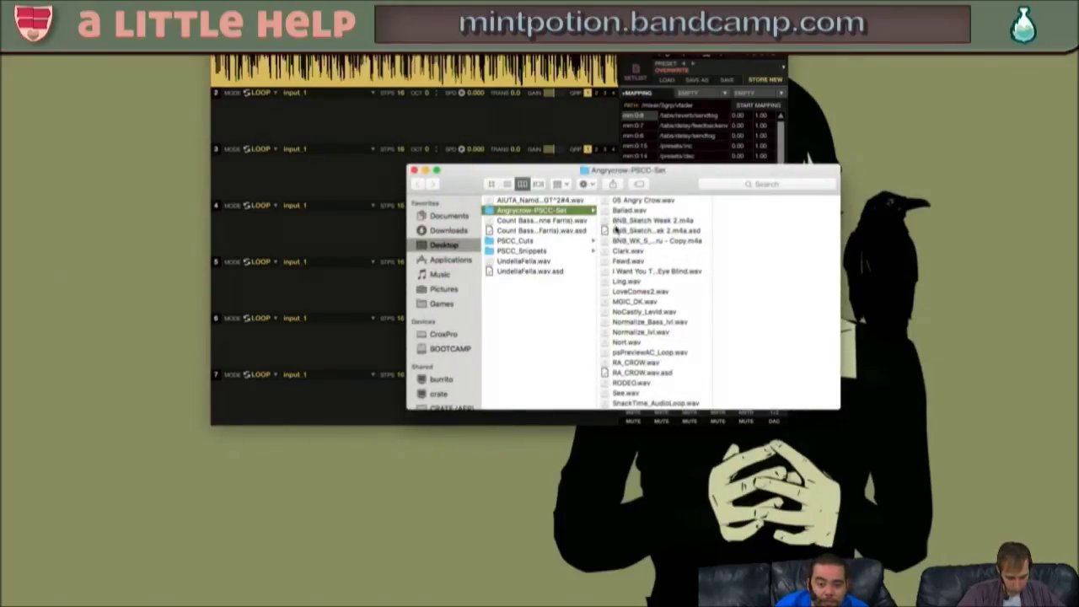
{"action": "left_click_drag", "start_coordinate": [606, 213], "coordinate": [278, 118]}
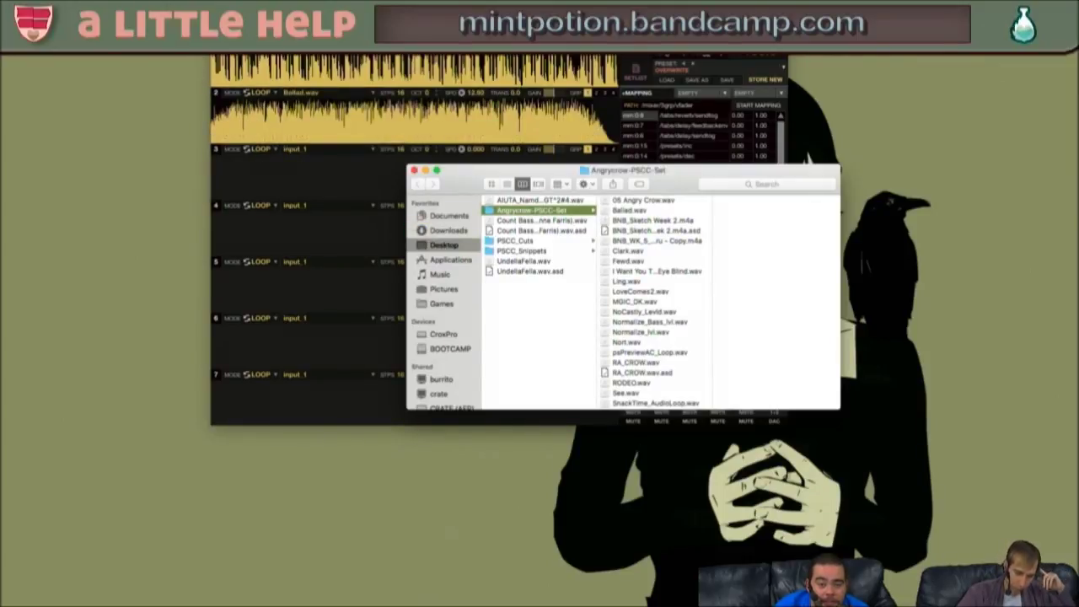
{"action": "left_click", "coordinate": [549, 250]}
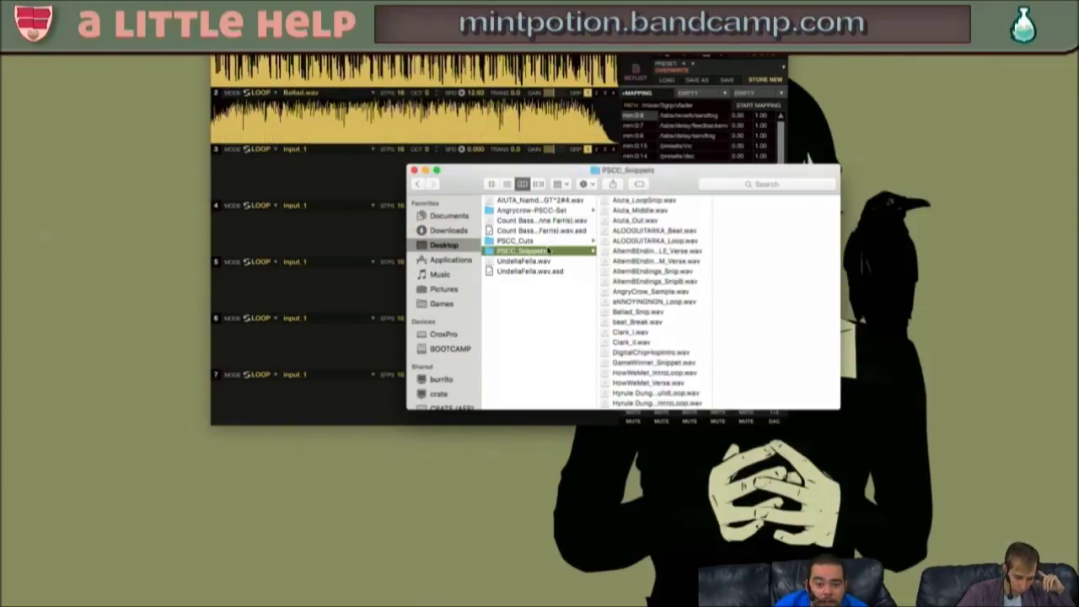
{"action": "scroll", "coordinate": [634, 259], "scroll_direction": "down", "scroll_amount": 1}
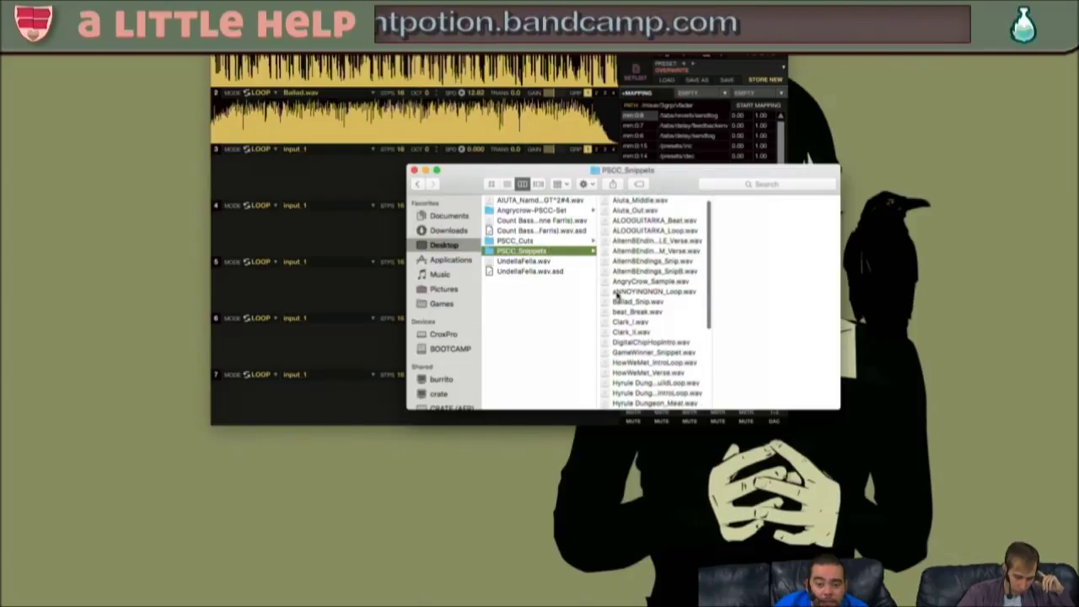
{"action": "left_click", "coordinate": [616, 292]}
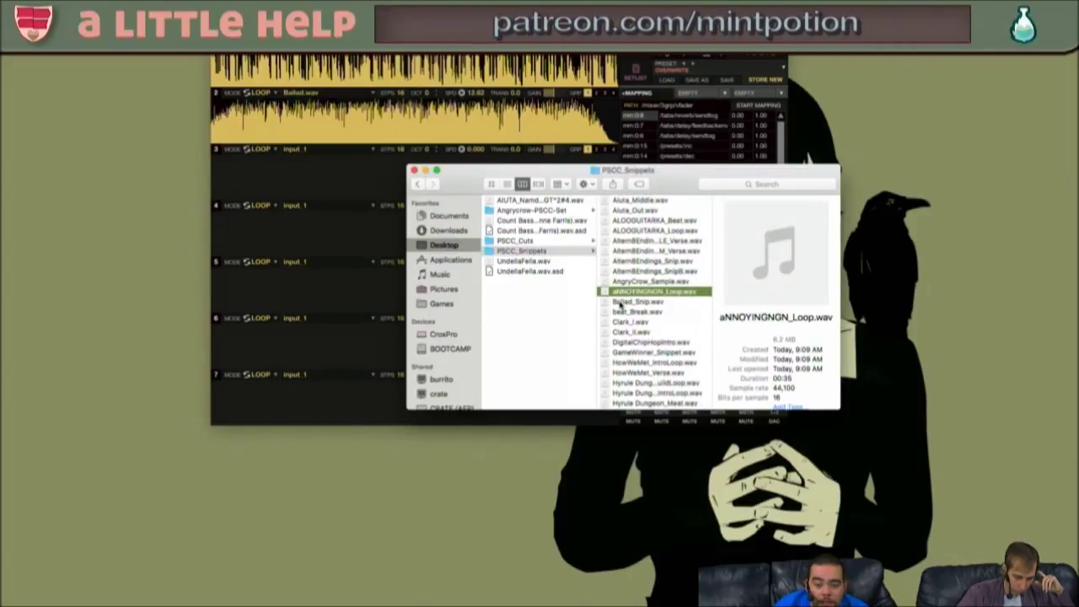
{"action": "scroll", "coordinate": [639, 279], "scroll_direction": "down", "scroll_amount": 7}
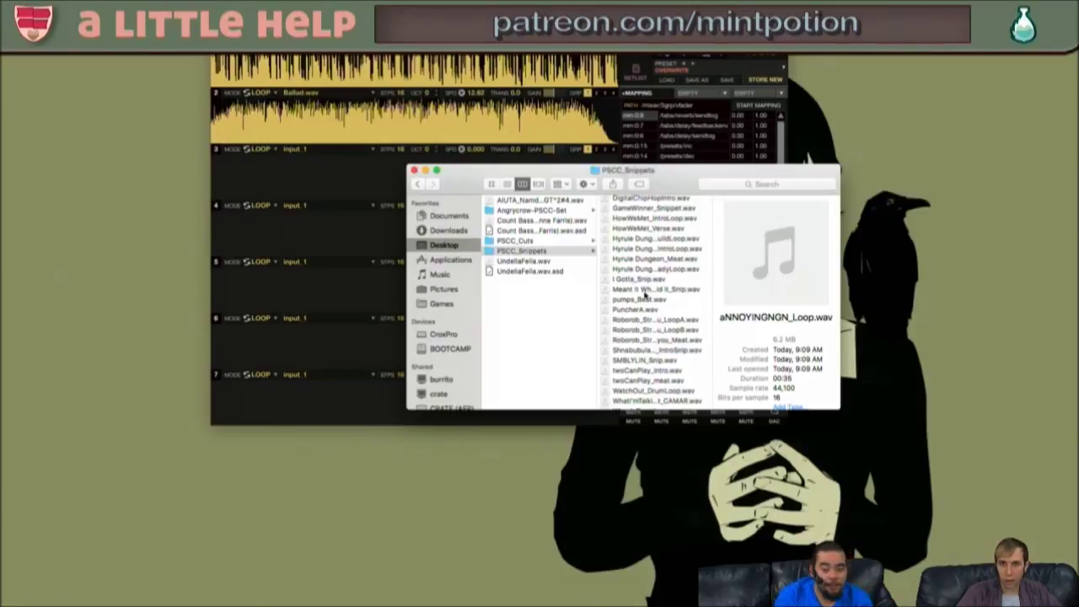
{"action": "scroll", "coordinate": [654, 341], "scroll_direction": "down", "scroll_amount": 1}
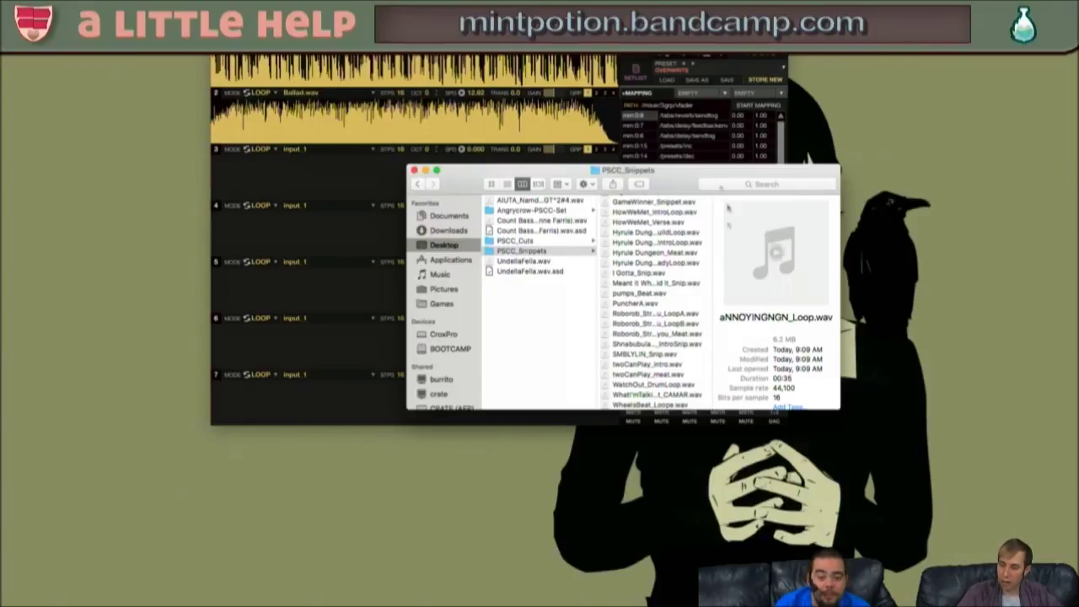
- Load three Roborob loop files onto tracks 3, 4 and 5, then bring mlr forward
{"action": "left_click_drag", "start_coordinate": [657, 180], "coordinate": [611, 167]}
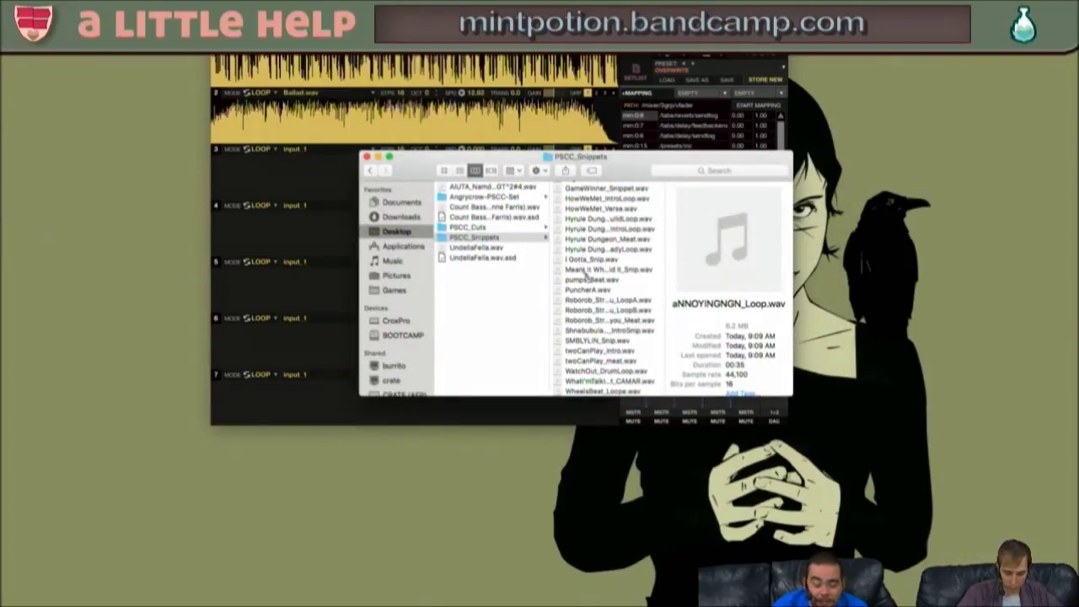
{"action": "scroll", "coordinate": [604, 305], "scroll_direction": "down", "scroll_amount": 3}
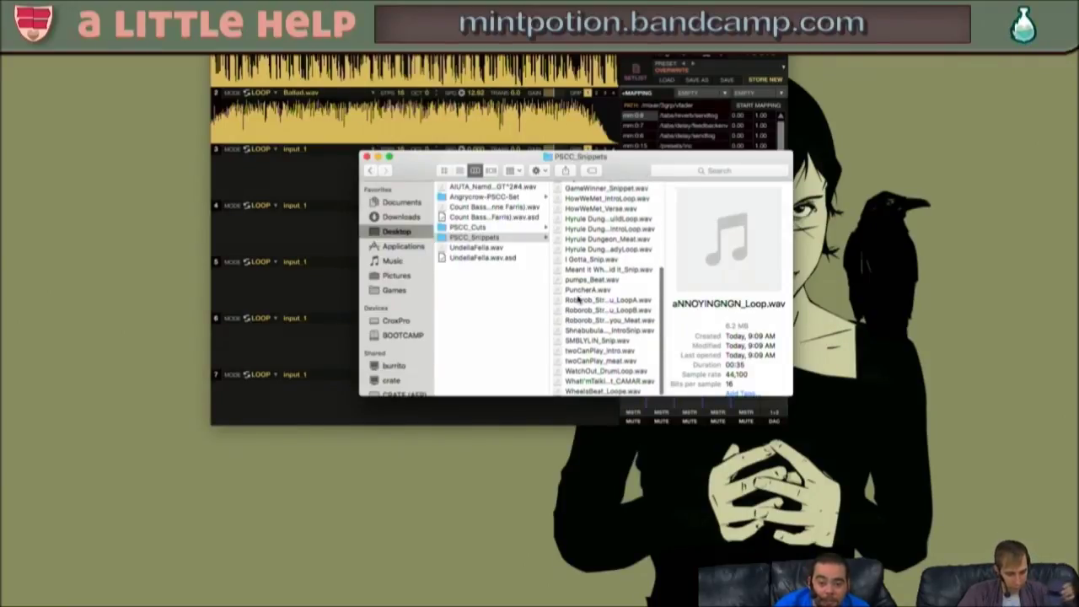
{"action": "left_click_drag", "start_coordinate": [567, 305], "coordinate": [295, 179]}
{"action": "left_click_drag", "start_coordinate": [565, 310], "coordinate": [283, 236]}
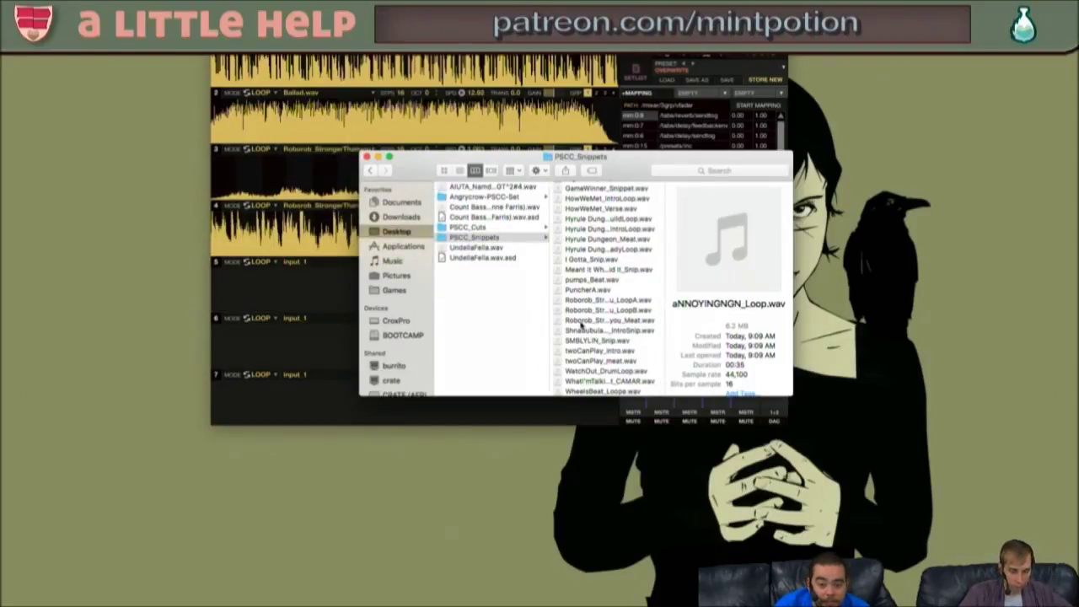
{"action": "left_click_drag", "start_coordinate": [573, 320], "coordinate": [283, 287]}
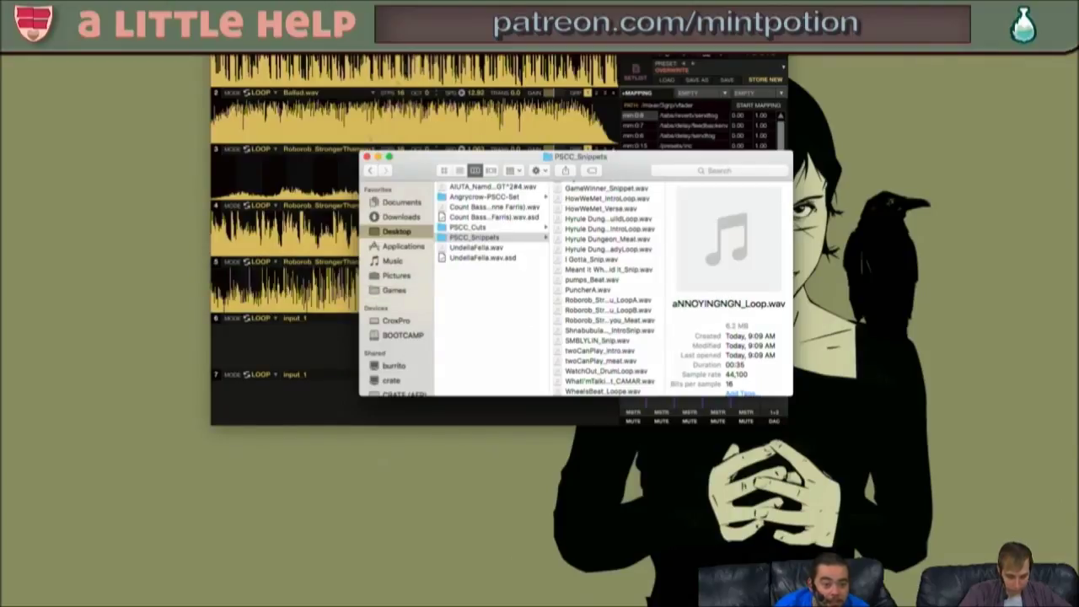
{"action": "left_click", "coordinate": [285, 325]}
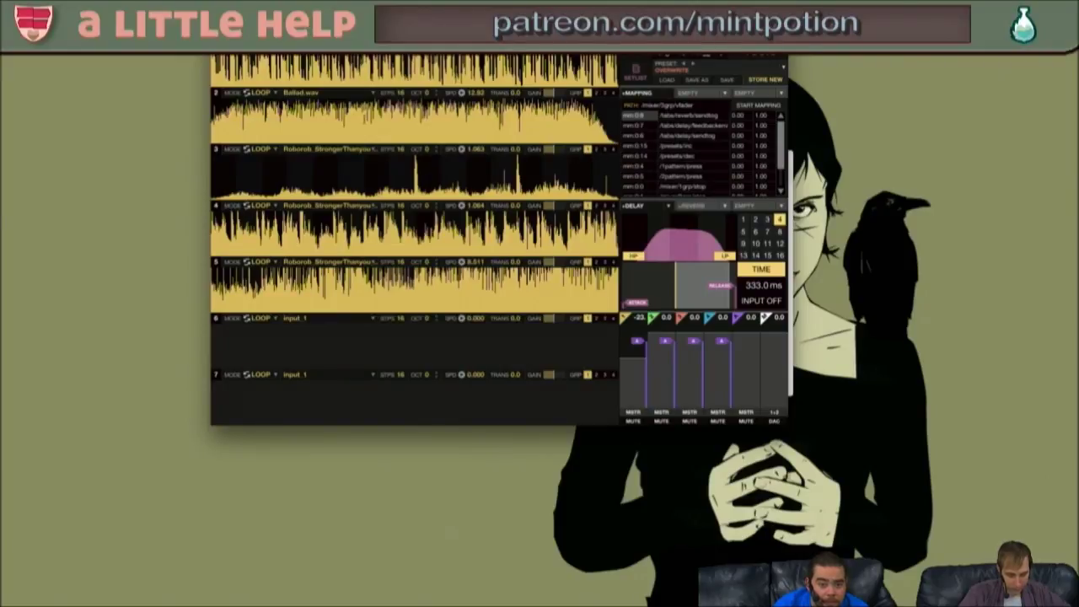
- Set tracks 2 and 1 back to input_1, removing Balled.wav and Nort.wav
{"action": "left_click", "coordinate": [308, 94]}
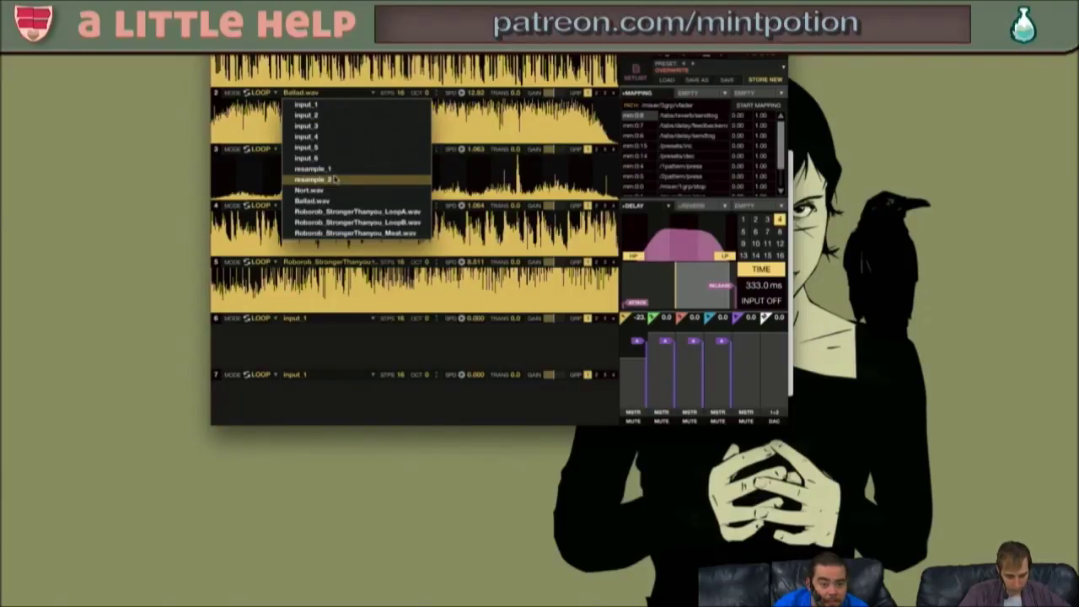
{"action": "left_click", "coordinate": [306, 105]}
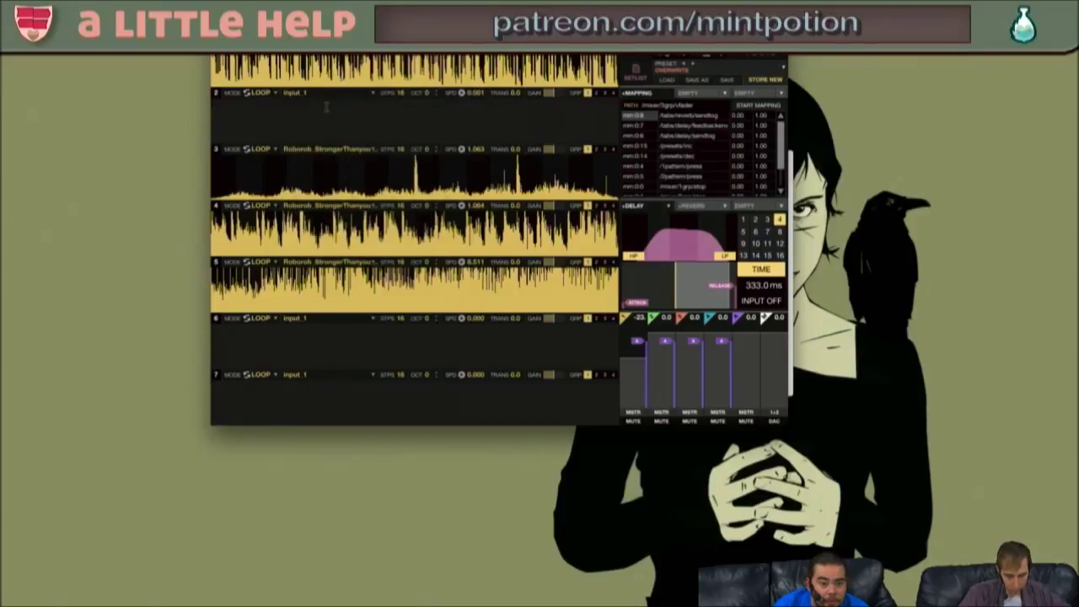
{"action": "left_click", "coordinate": [308, 37]}
{"action": "left_click", "coordinate": [306, 49]}
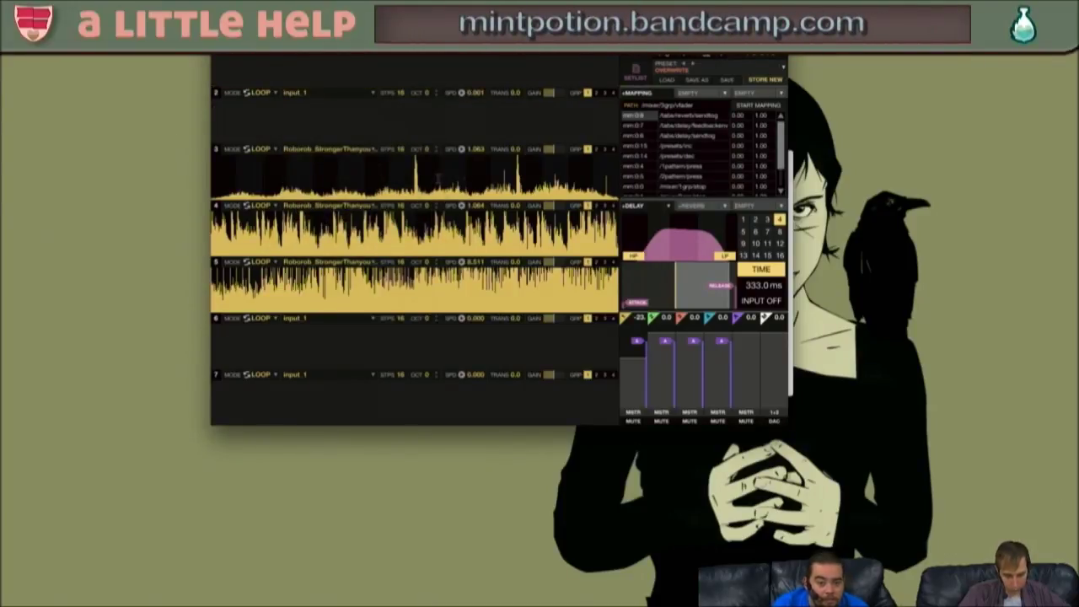
- Raise the first mixer channel to -3.6 and toggle START/STOP MAPPING on and off
{"action": "left_click_drag", "start_coordinate": [630, 357], "coordinate": [630, 339]}
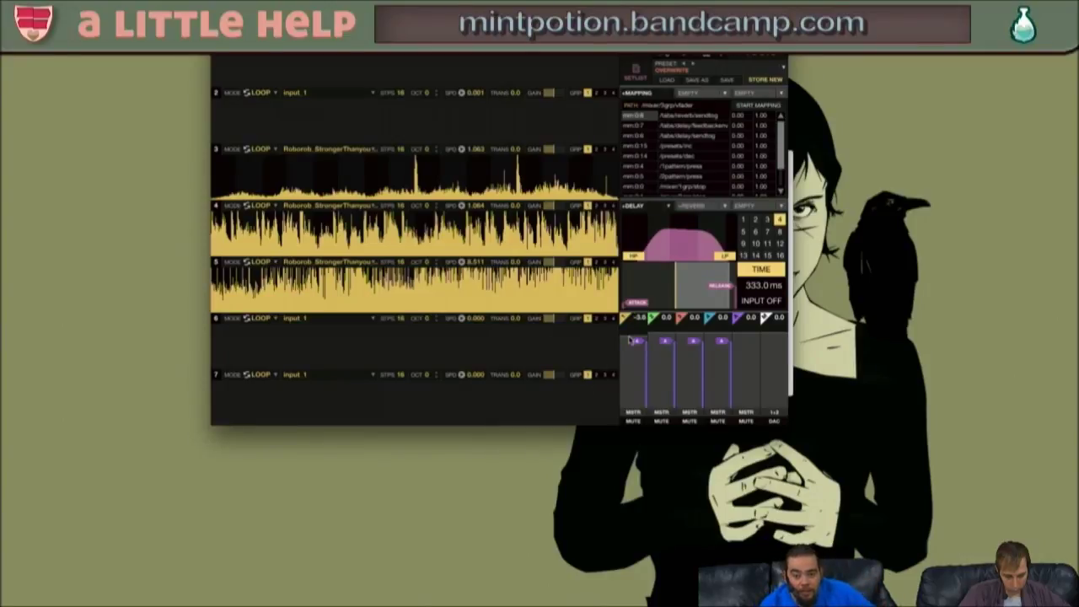
{"action": "left_click", "coordinate": [757, 104]}
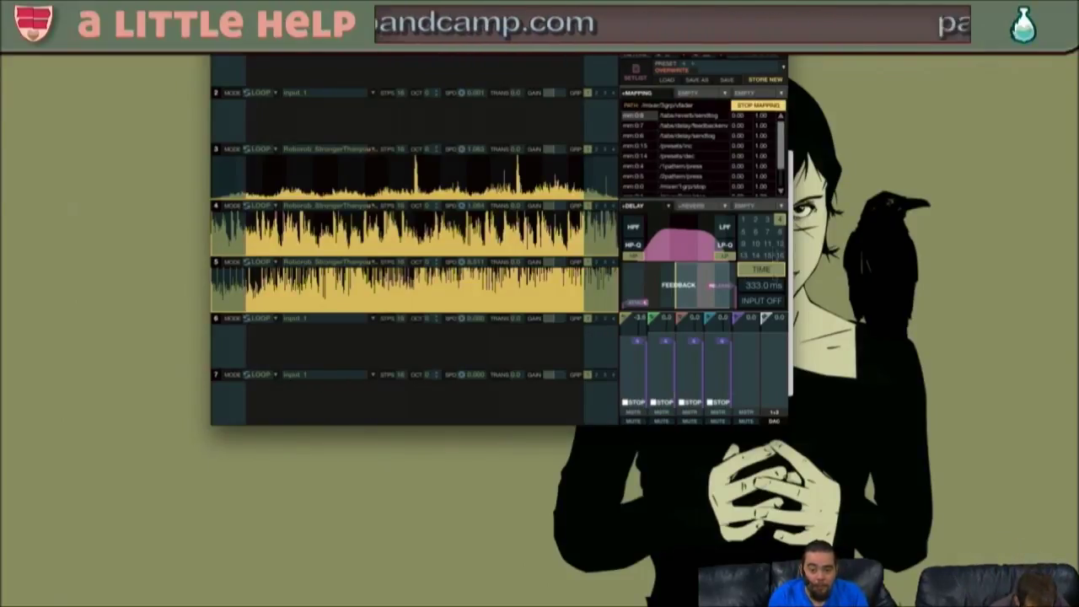
{"action": "left_click", "coordinate": [749, 108]}
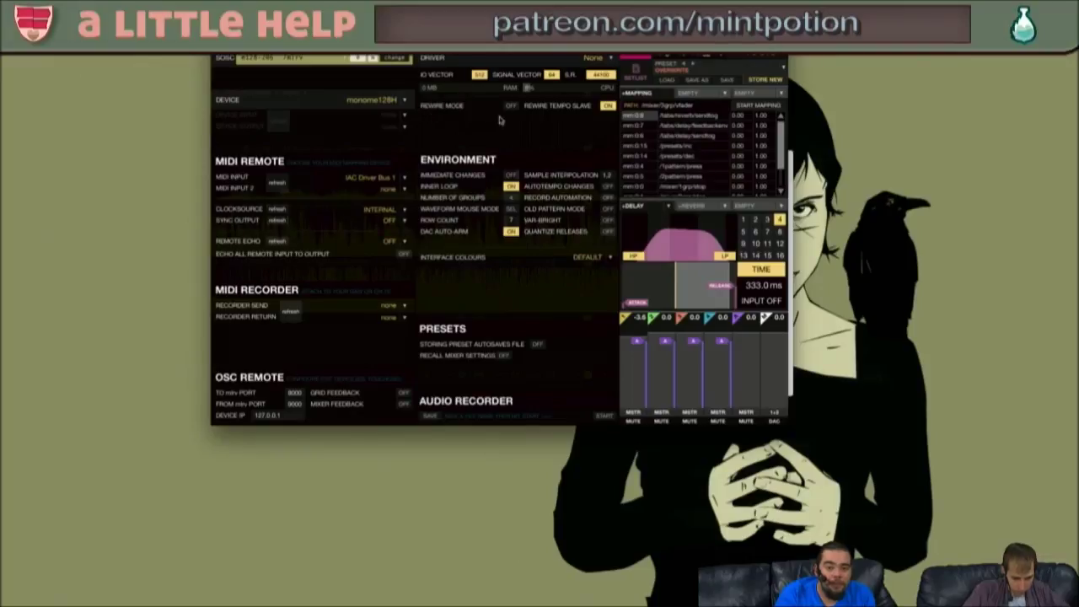
- Turn REWIRE TEMPO SLAVE off, keep monome128H as the device, and exit settings with Escape
{"action": "left_click", "coordinate": [613, 105]}
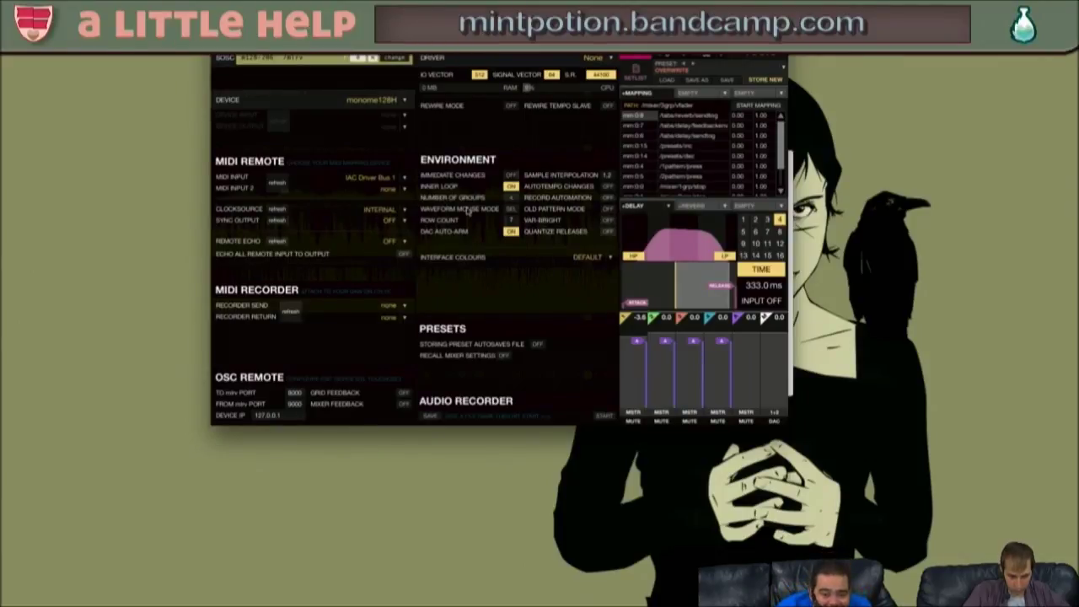
{"action": "left_click", "coordinate": [393, 100]}
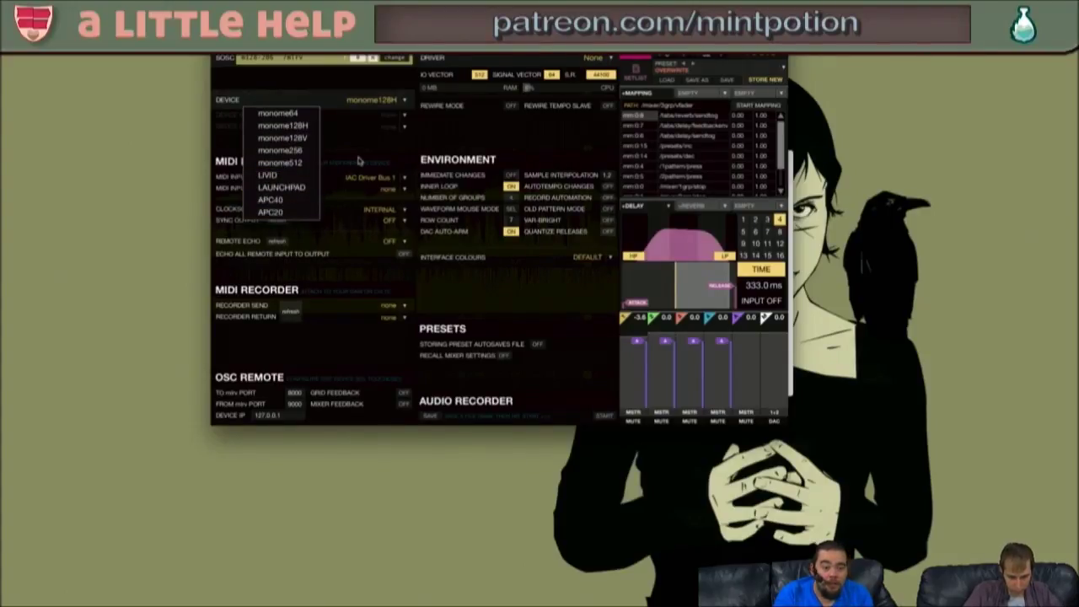
{"action": "left_click", "coordinate": [415, 148]}
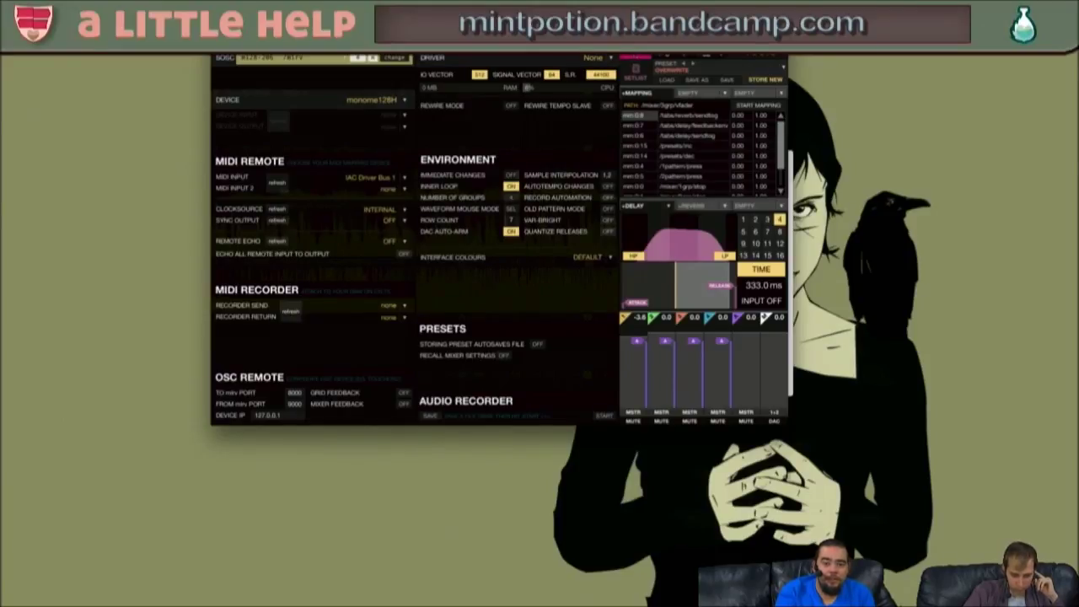
{"action": "key", "text": "Escape"}
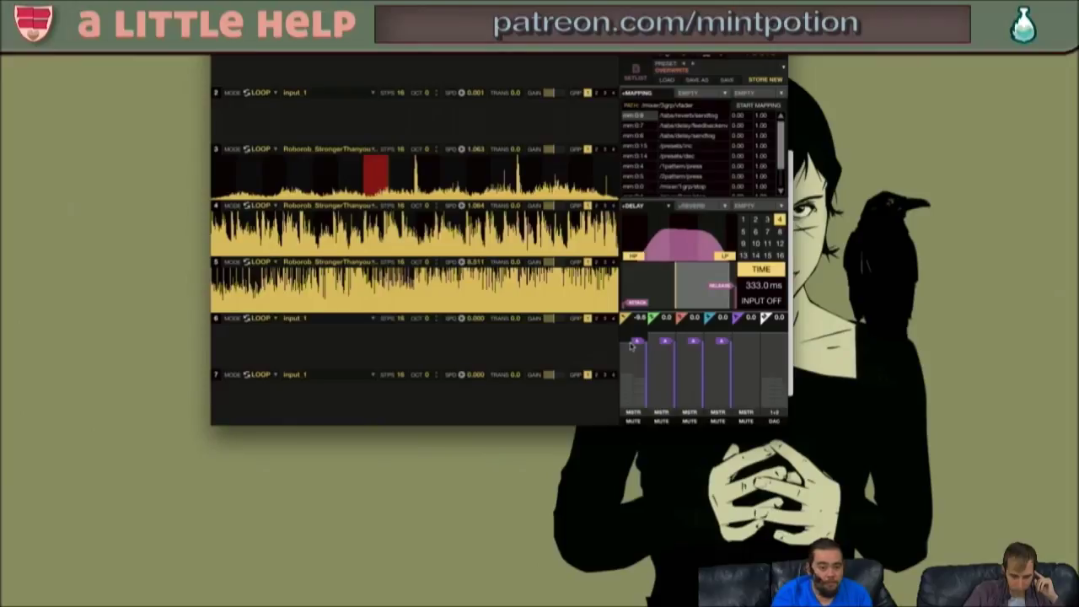
- Lower the first mixer channel's fader to -9.6
{"action": "left_click_drag", "start_coordinate": [631, 345], "coordinate": [631, 346]}
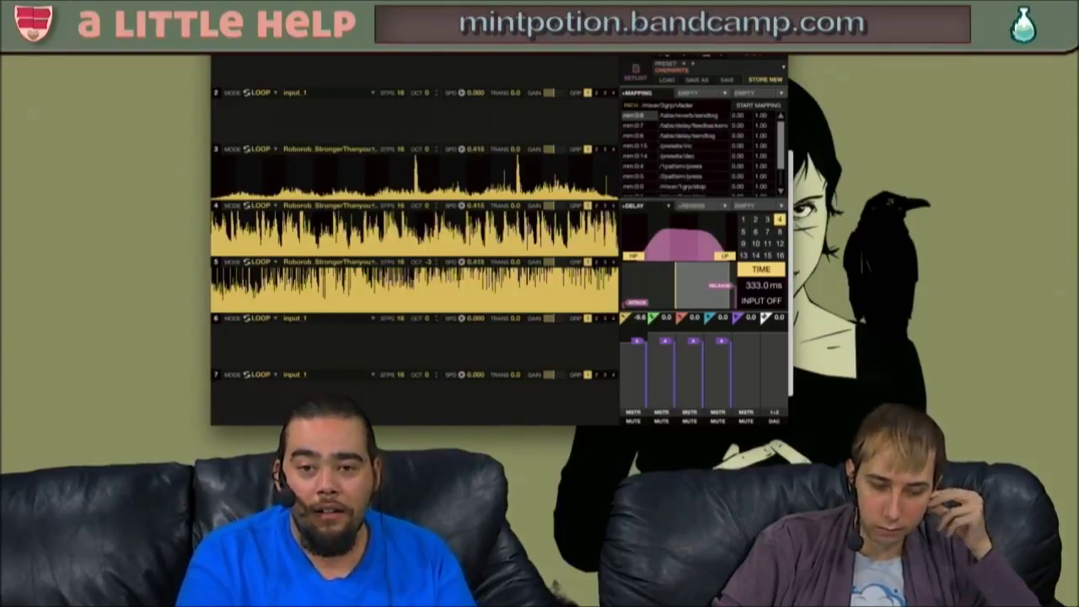
{"action": "left_click", "coordinate": [701, 205]}
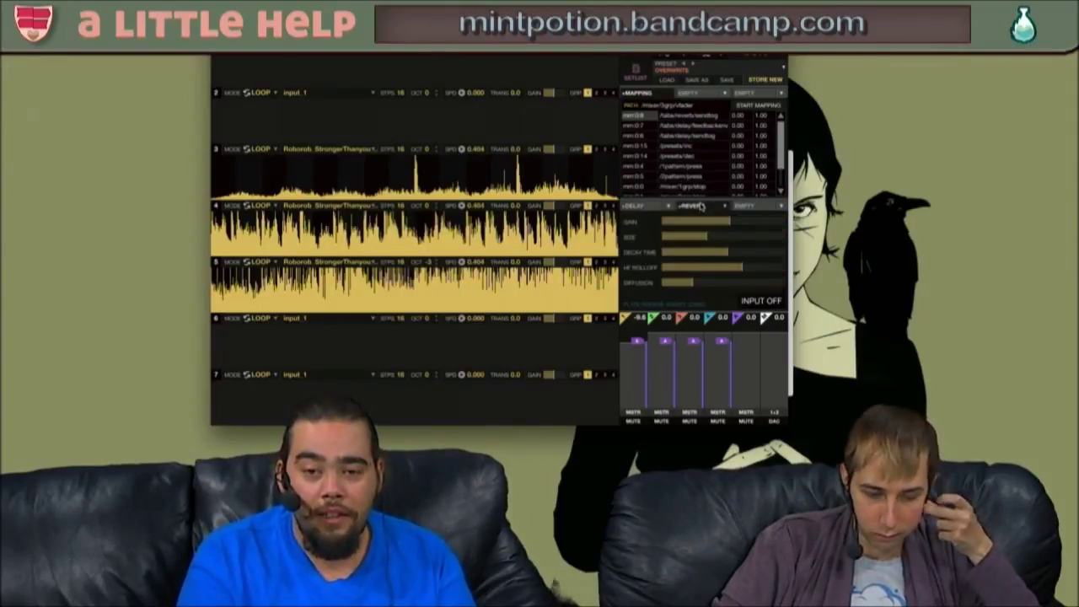
{"action": "left_click", "coordinate": [761, 207]}
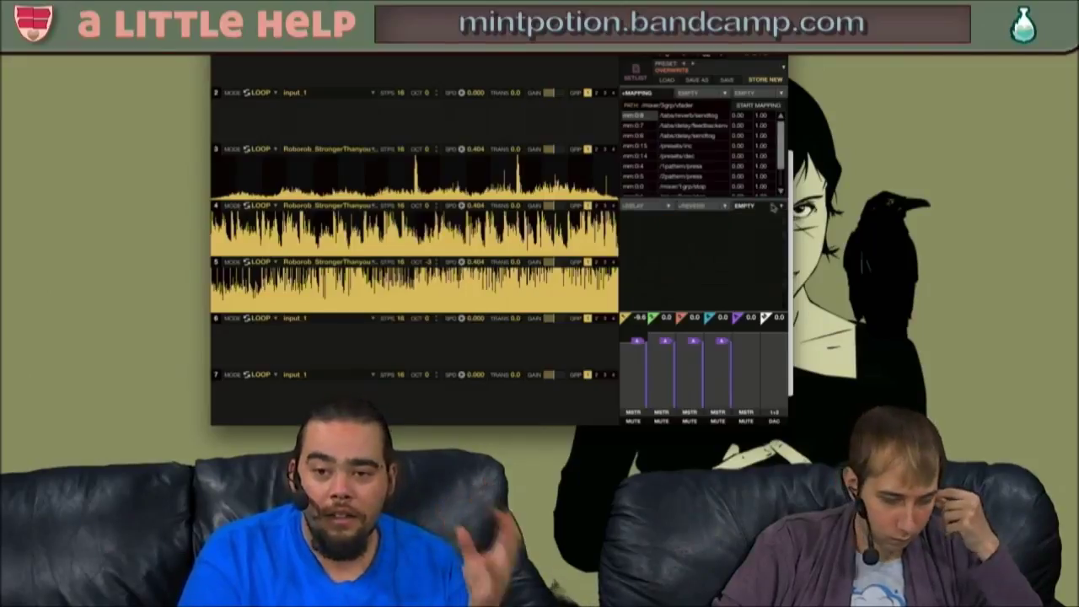
{"action": "left_click", "coordinate": [781, 208]}
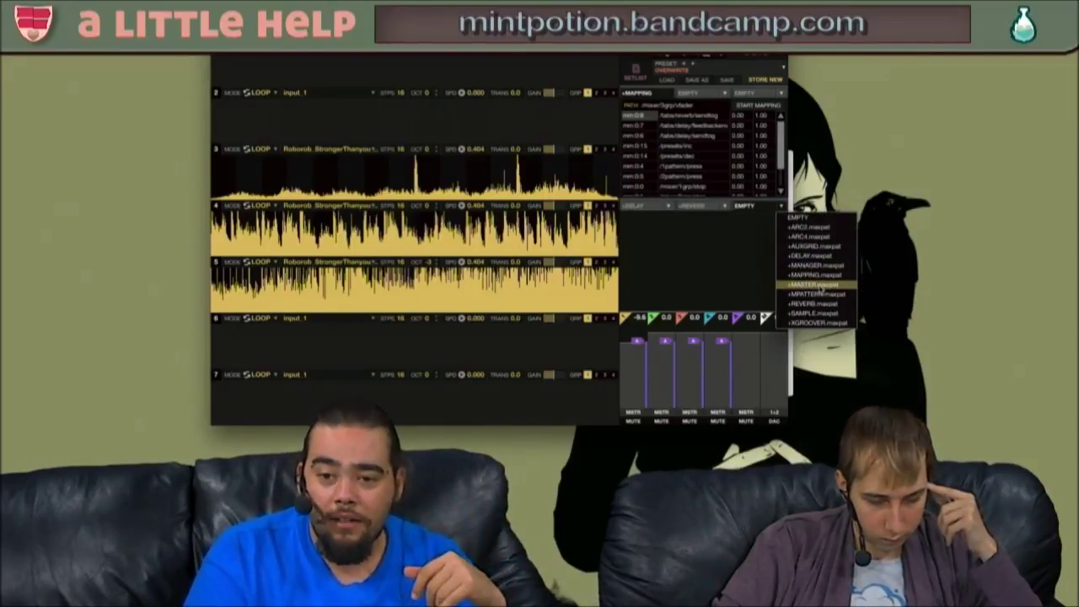
{"action": "left_click", "coordinate": [818, 285]}
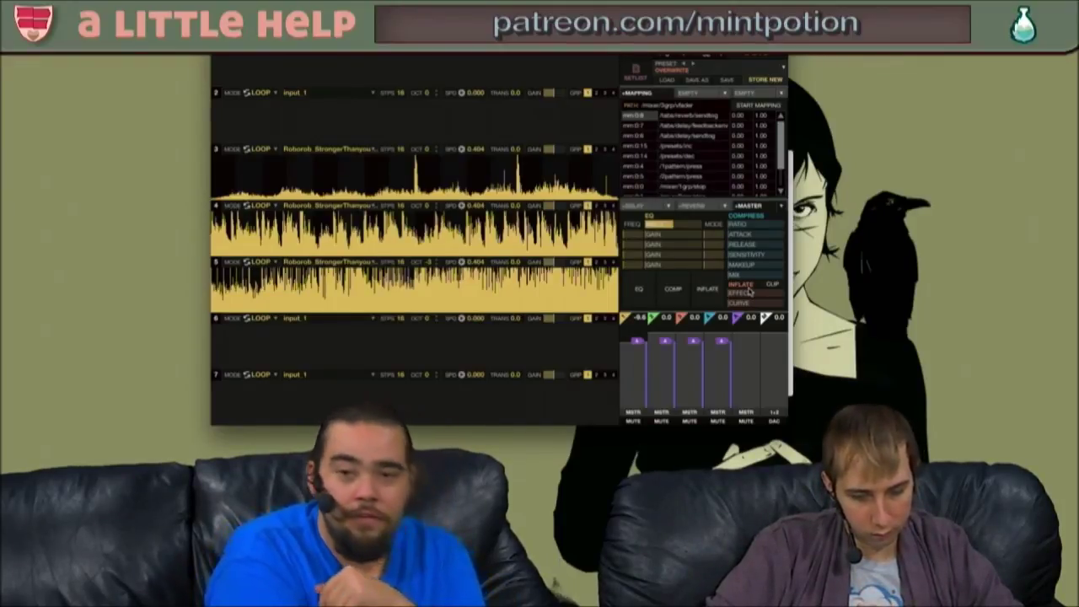
{"action": "left_click", "coordinate": [730, 94]}
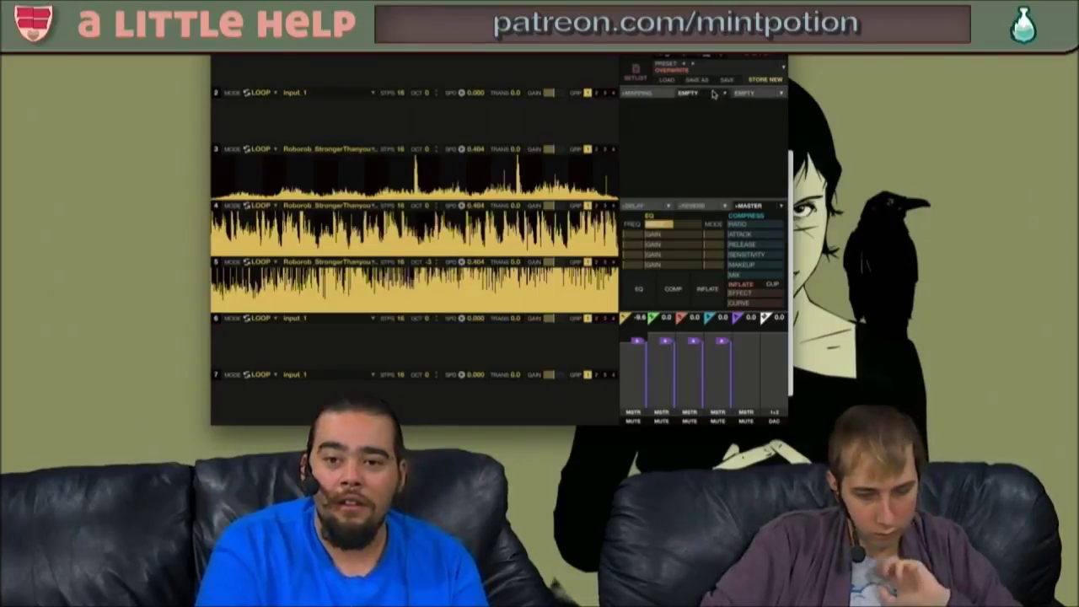
{"action": "left_click", "coordinate": [638, 92]}
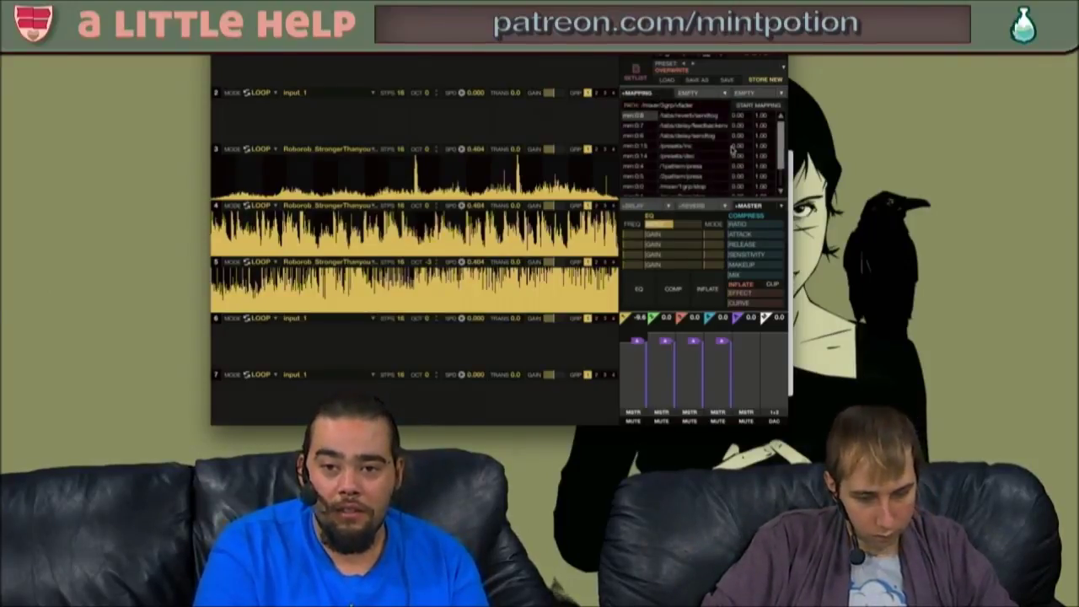
{"action": "scroll", "coordinate": [732, 149], "scroll_direction": "down", "scroll_amount": 1}
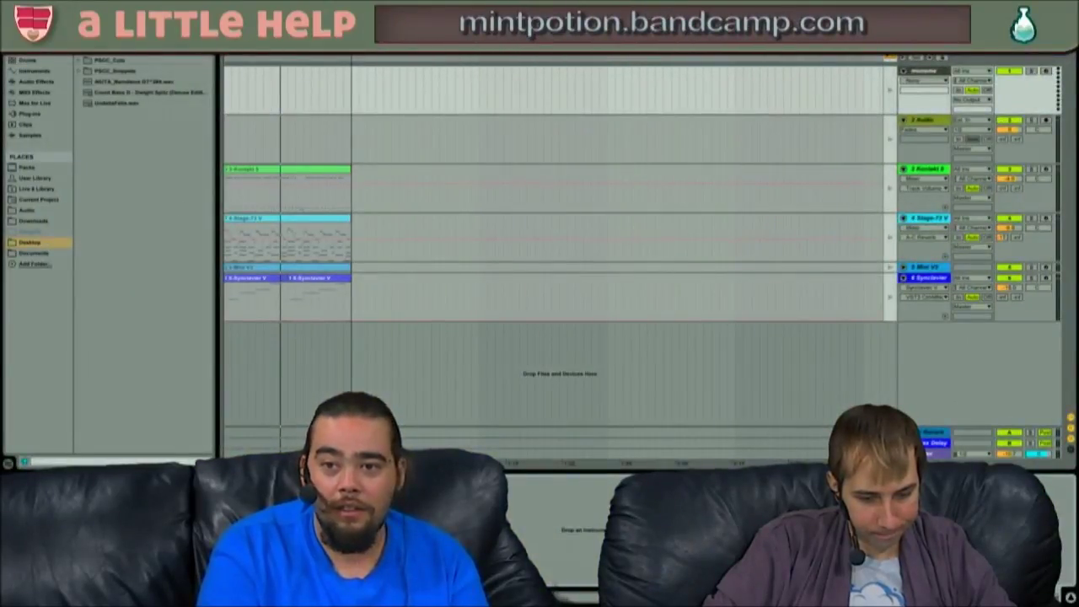
- Click Back to Arrangement in Live and bring up the SoundCloud K.K. Cruisin' Remix page
{"action": "left_click", "coordinate": [891, 59]}
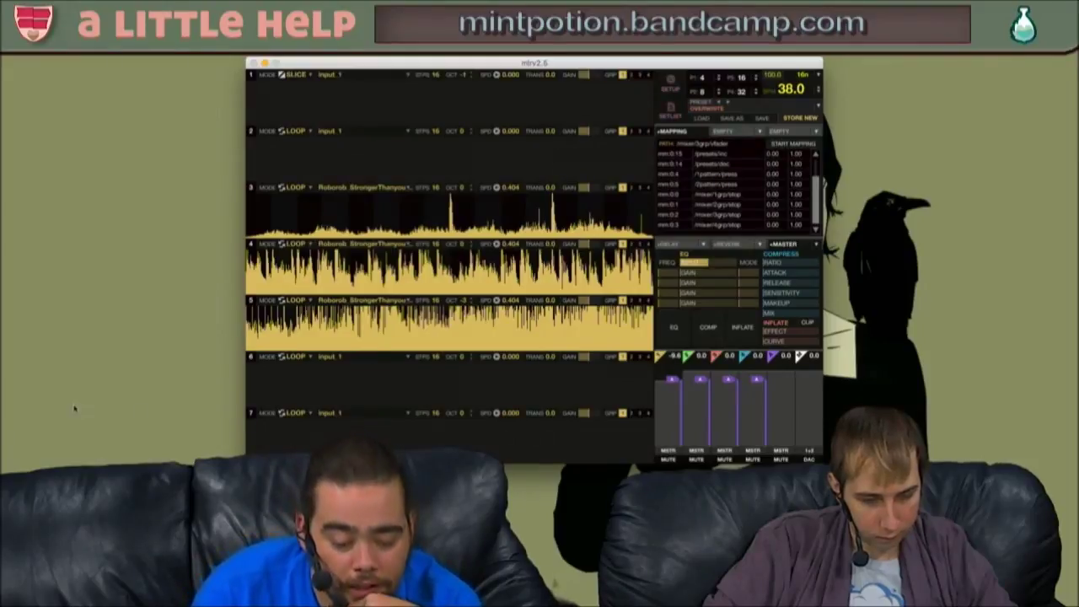
{"action": "key", "text": "super+Tab"}
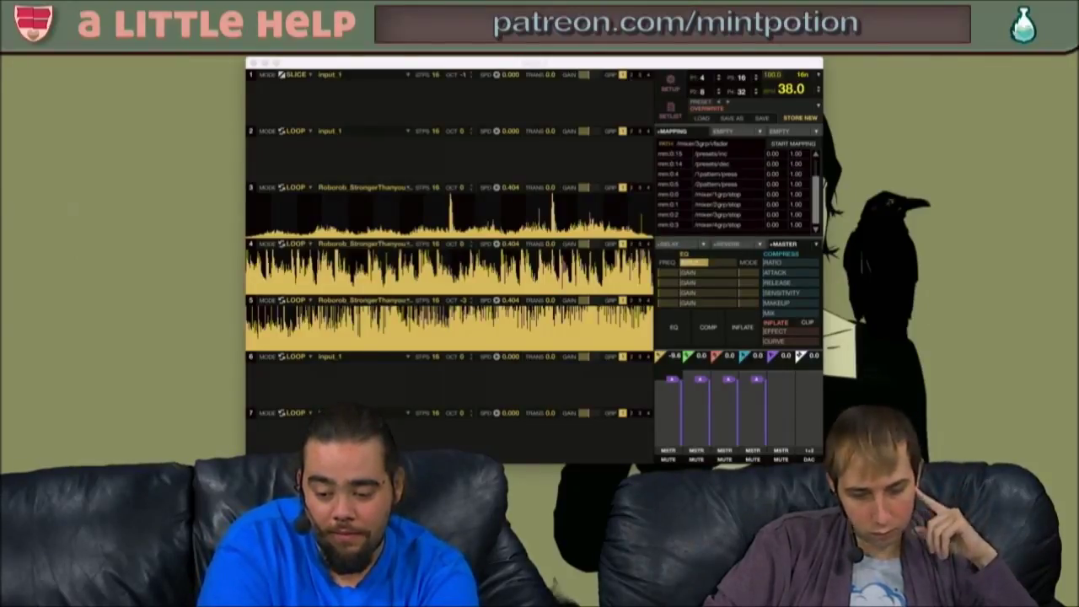
{"action": "left_click_drag", "start_coordinate": [193, 46], "coordinate": [514, 84]}
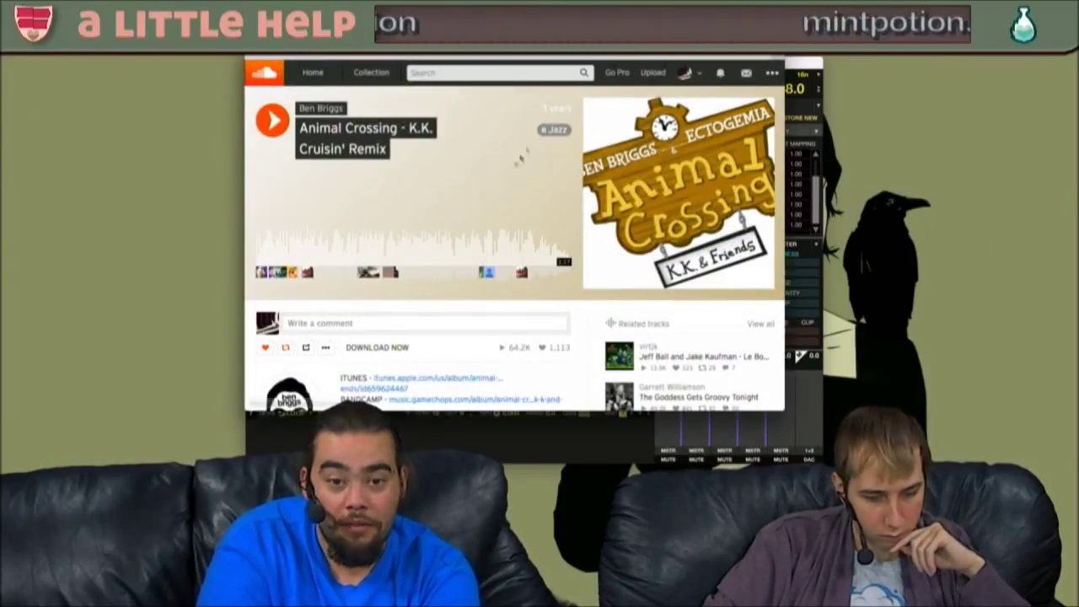
- Open the GameChops KK and Friends album tab and play K.K. Cruisin' from its track list
{"action": "scroll", "coordinate": [506, 182], "scroll_direction": "down", "scroll_amount": 2}
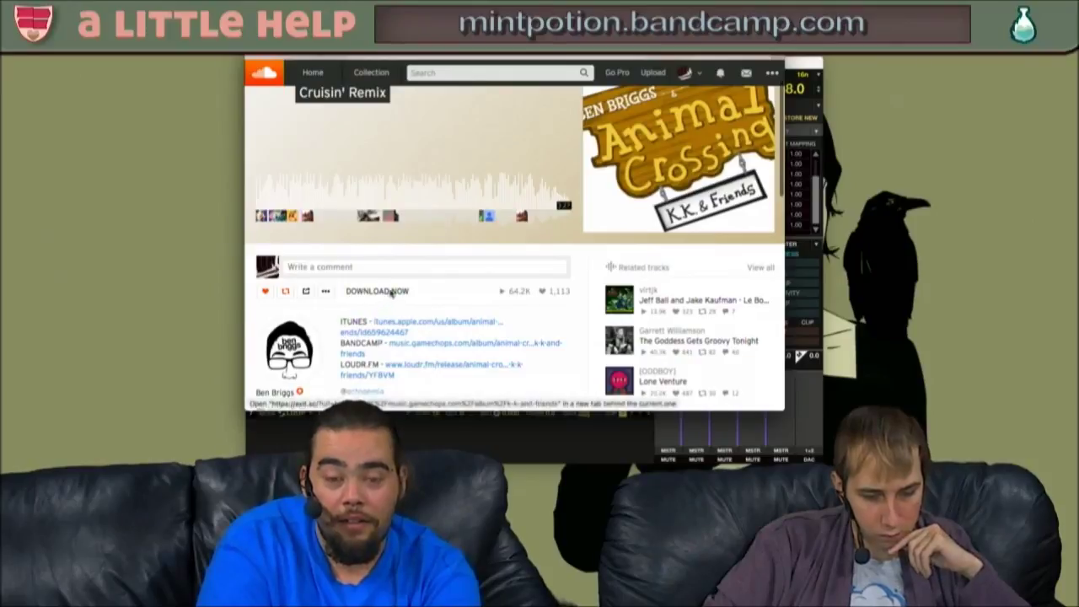
{"action": "left_click", "coordinate": [393, 295], "text": "super"}
{"action": "left_click", "coordinate": [672, 65]}
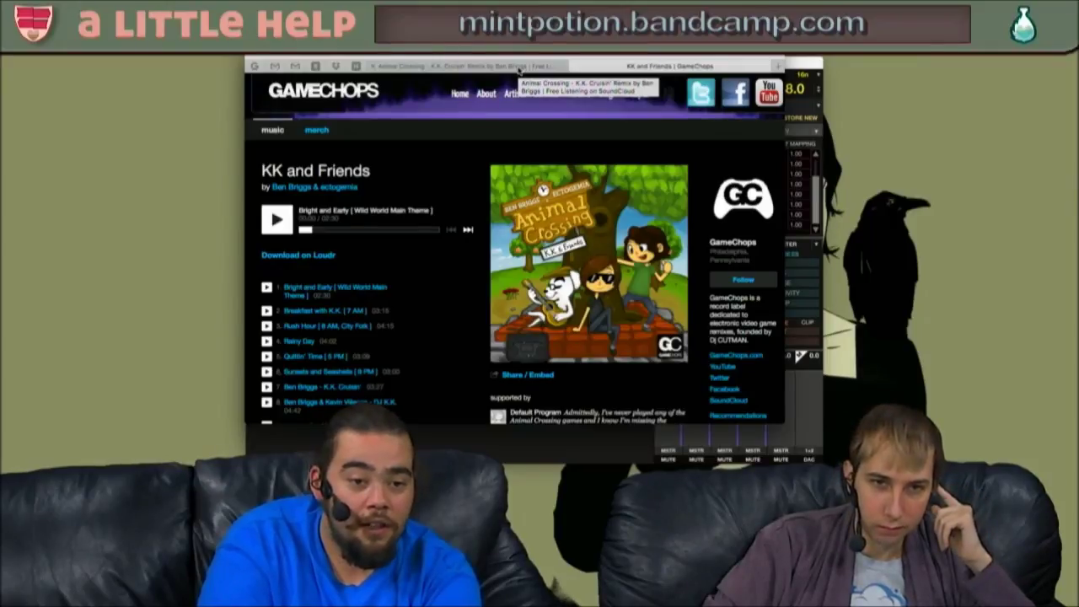
{"action": "left_click", "coordinate": [267, 386]}
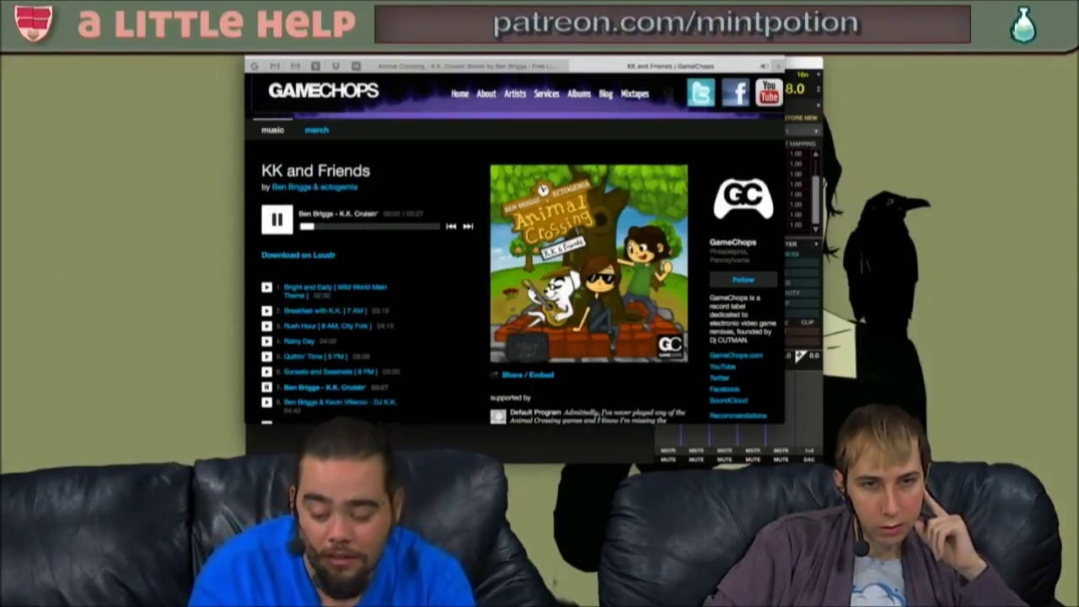
{"action": "key", "text": "XF86AudioRaiseVolume"}
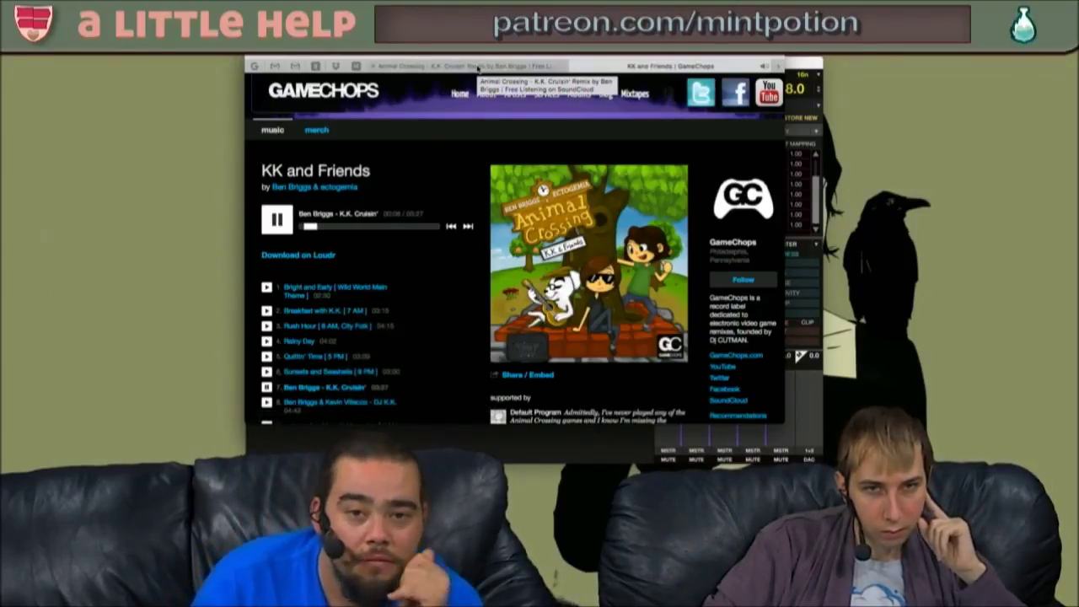
- Open the iTunes album link in a background tab and close the SoundCloud track page
{"action": "left_click", "coordinate": [477, 66]}
{"action": "left_click_drag", "start_coordinate": [662, 56], "coordinate": [531, 171]}
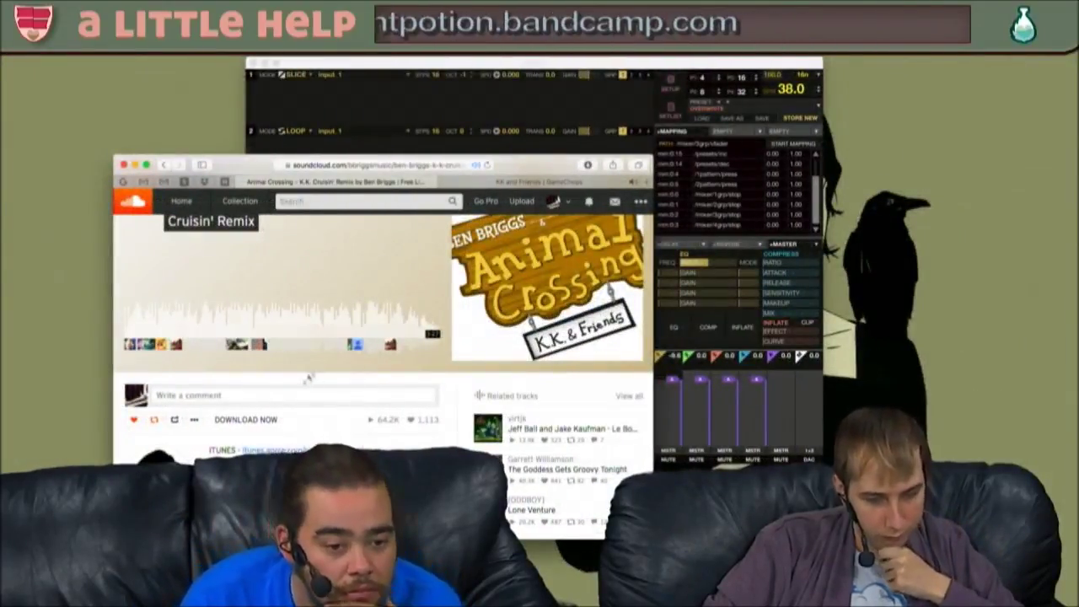
{"action": "left_click", "coordinate": [322, 451], "text": "super"}
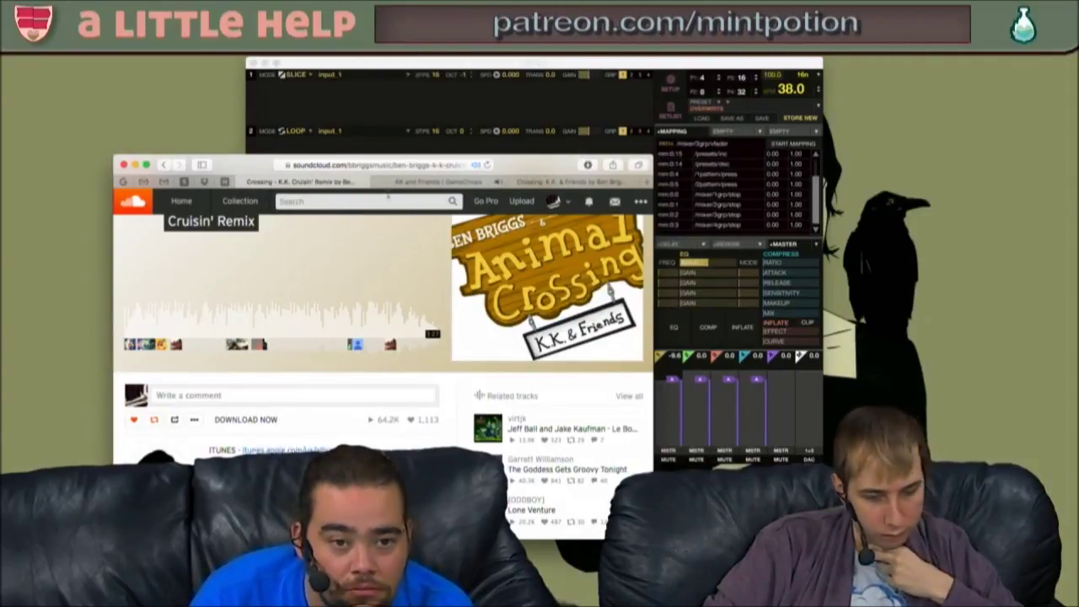
{"action": "left_click", "coordinate": [243, 183]}
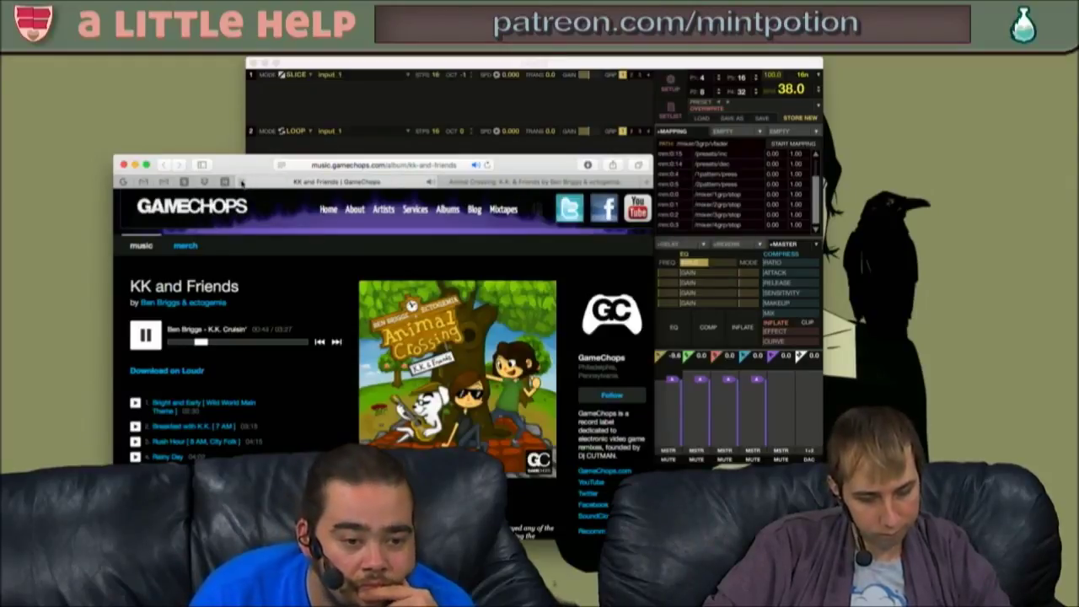
- Close the GameChops tab, scroll the iTunes Preview track list, and bring mlr back to front
{"action": "left_click", "coordinate": [242, 183]}
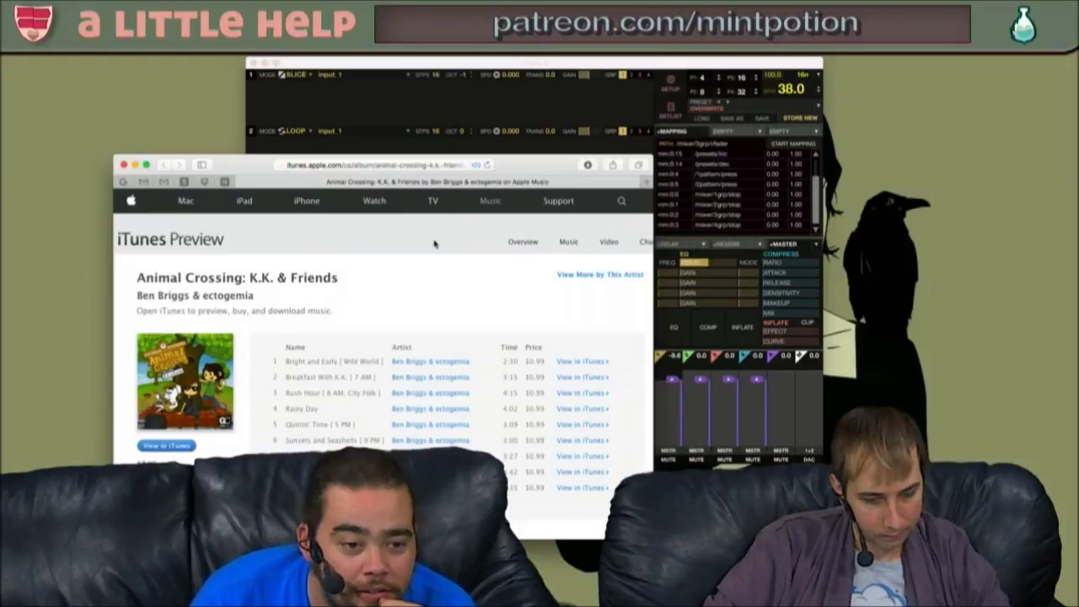
{"action": "scroll", "coordinate": [435, 244], "scroll_direction": "down", "scroll_amount": 3}
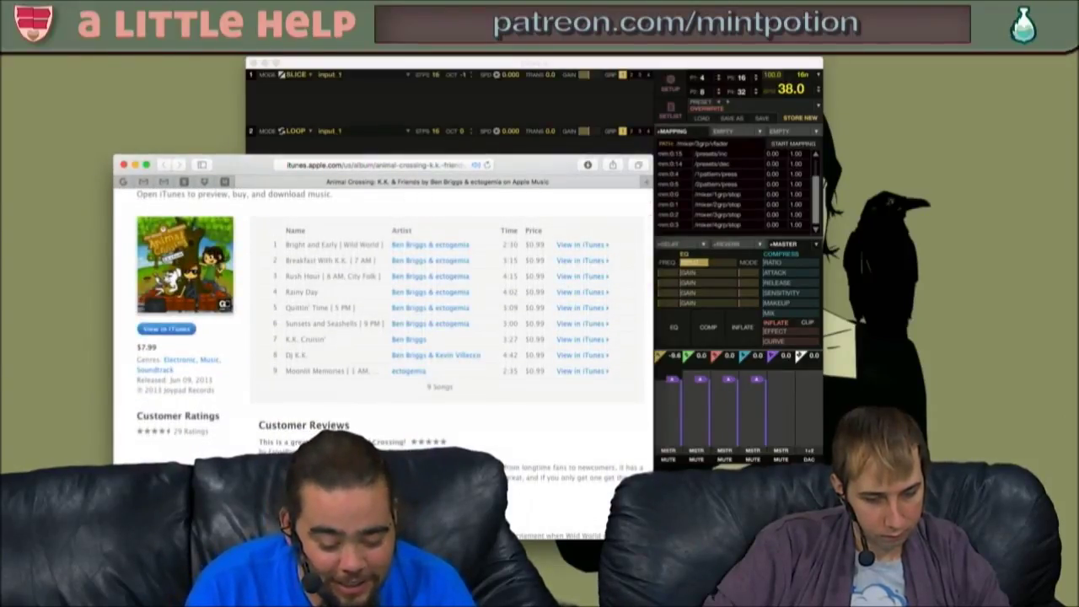
{"action": "key", "text": "super+Tab"}
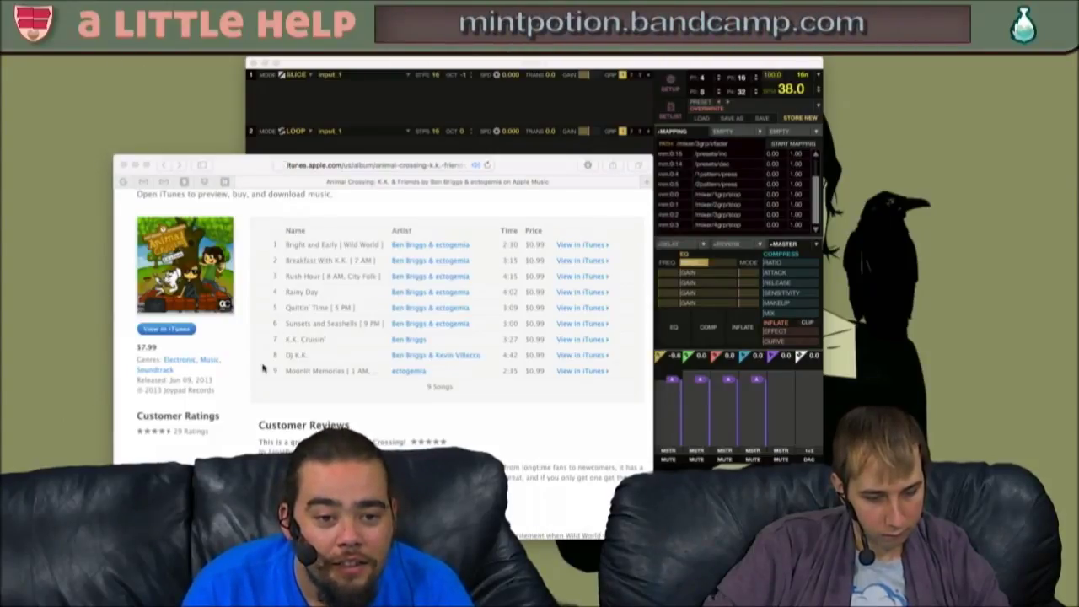
{"action": "scroll", "coordinate": [262, 369], "scroll_direction": "down", "scroll_amount": 2}
{"action": "scroll", "coordinate": [588, 338], "scroll_direction": "up", "scroll_amount": 4}
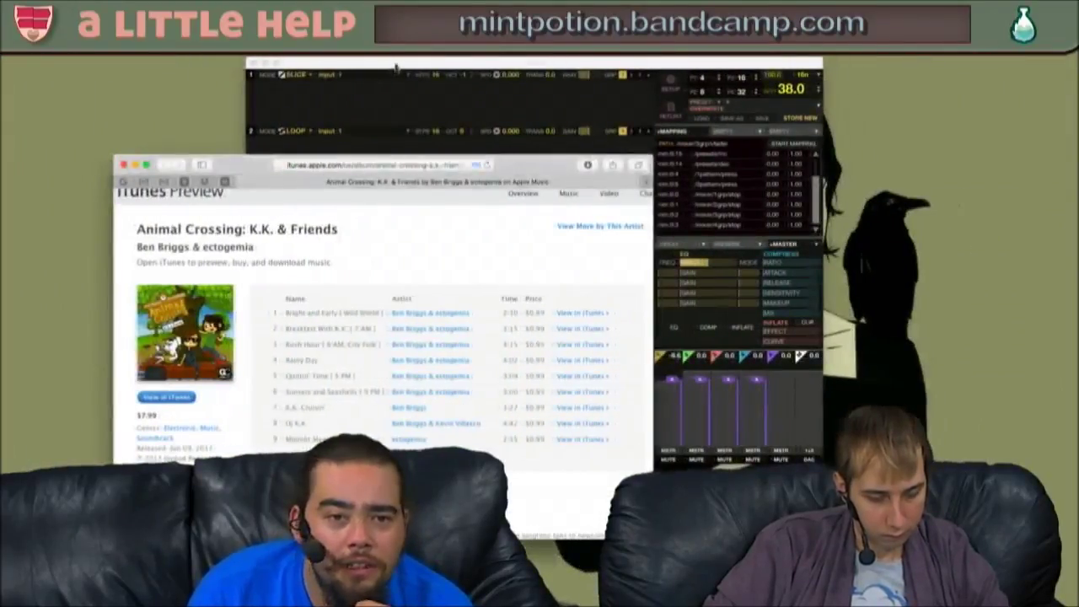
{"action": "left_click", "coordinate": [396, 64]}
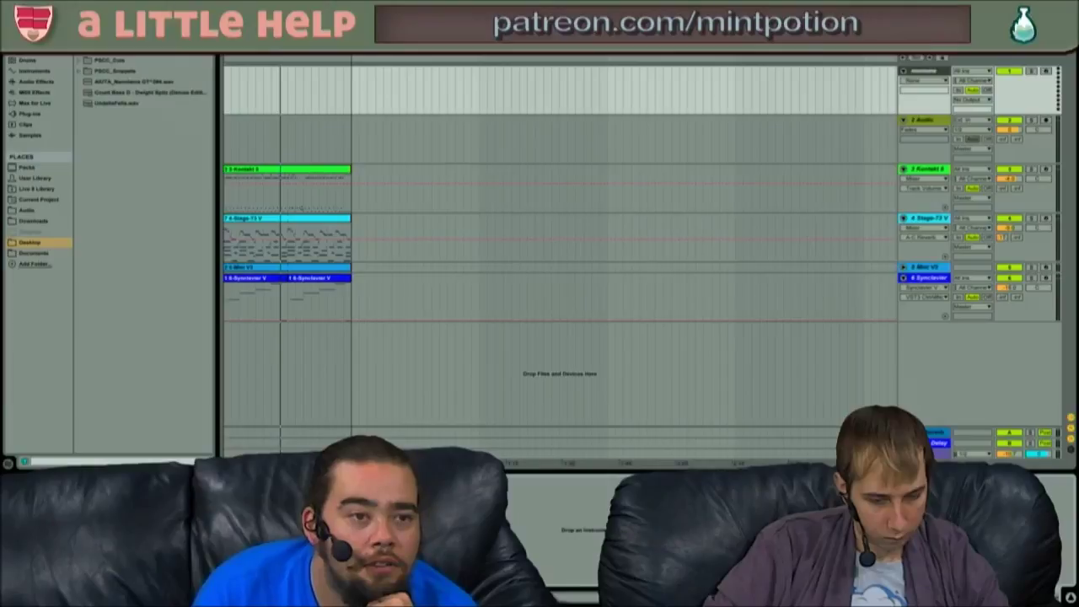
- Start opening a Live set and navigate the Open dialog to the LiveProjects folder
{"action": "left_click", "coordinate": [34, 7]}
{"action": "mouse_move", "coordinate": [61, 7]}
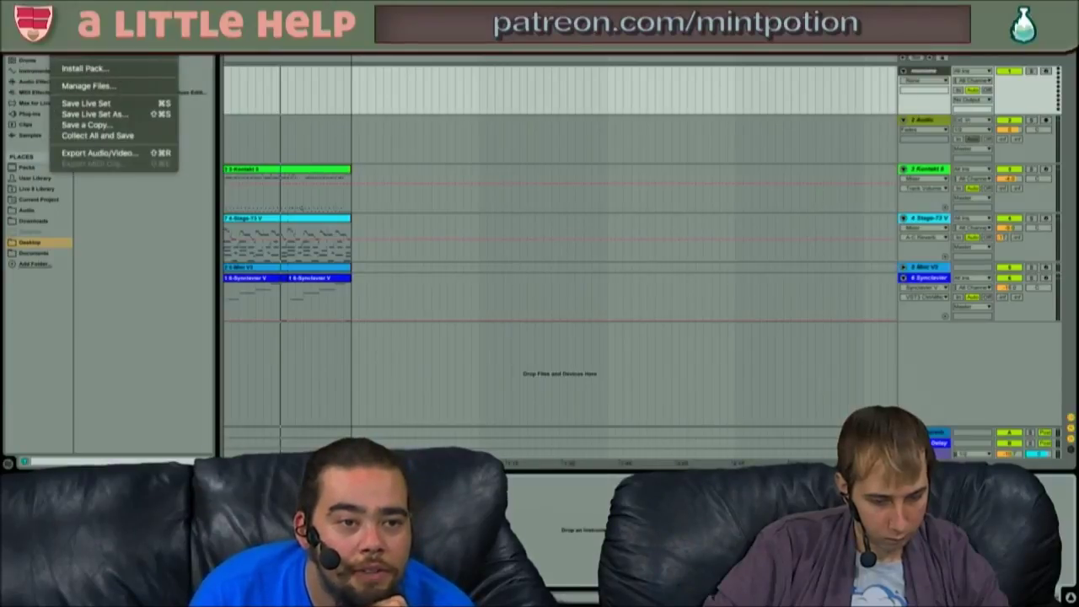
{"action": "left_click", "coordinate": [84, 32]}
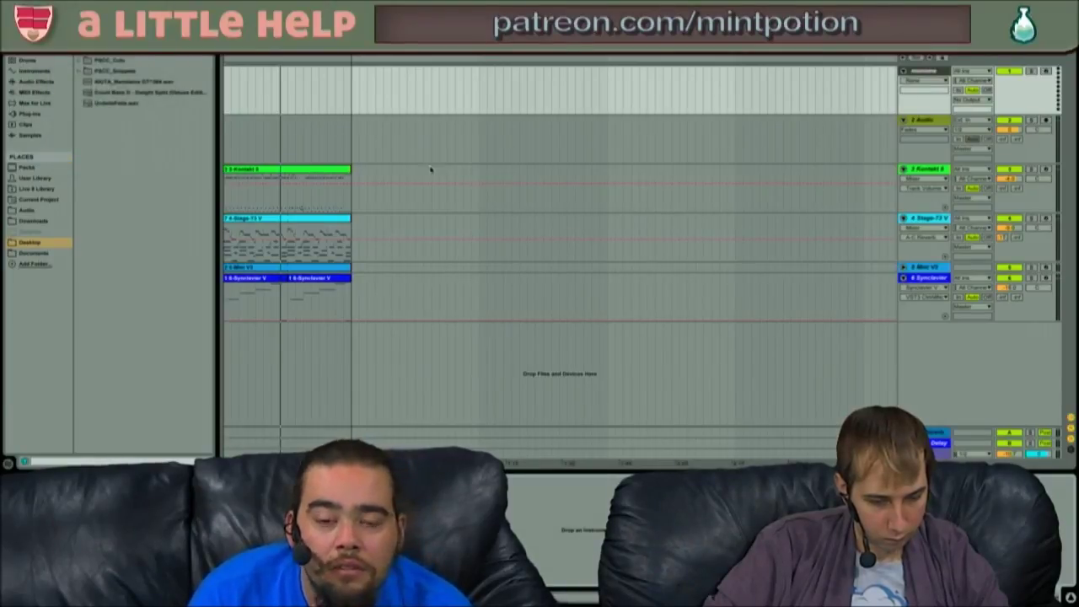
{"action": "left_click", "coordinate": [503, 113]}
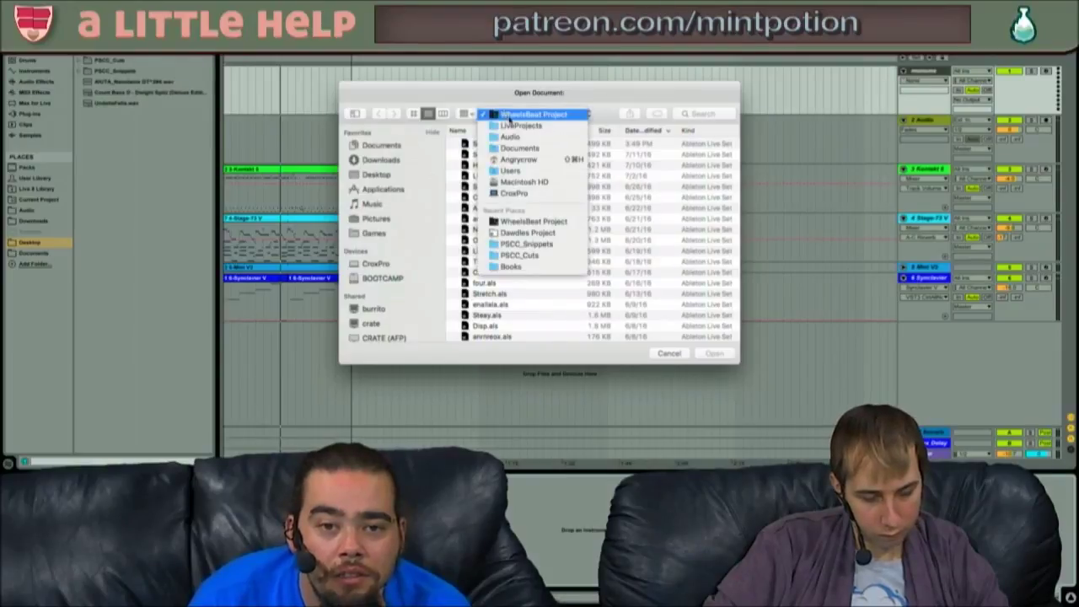
{"action": "left_click", "coordinate": [509, 124]}
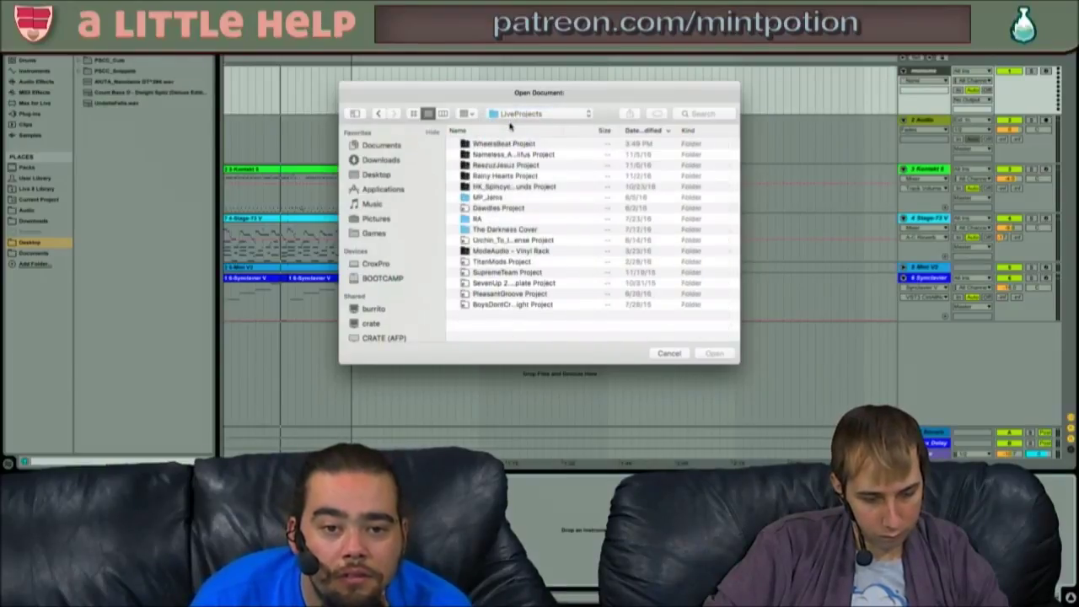
- Browse the project folders, opening PleasantGroove Project and selecting its Dumma set
{"action": "left_click", "coordinate": [510, 250]}
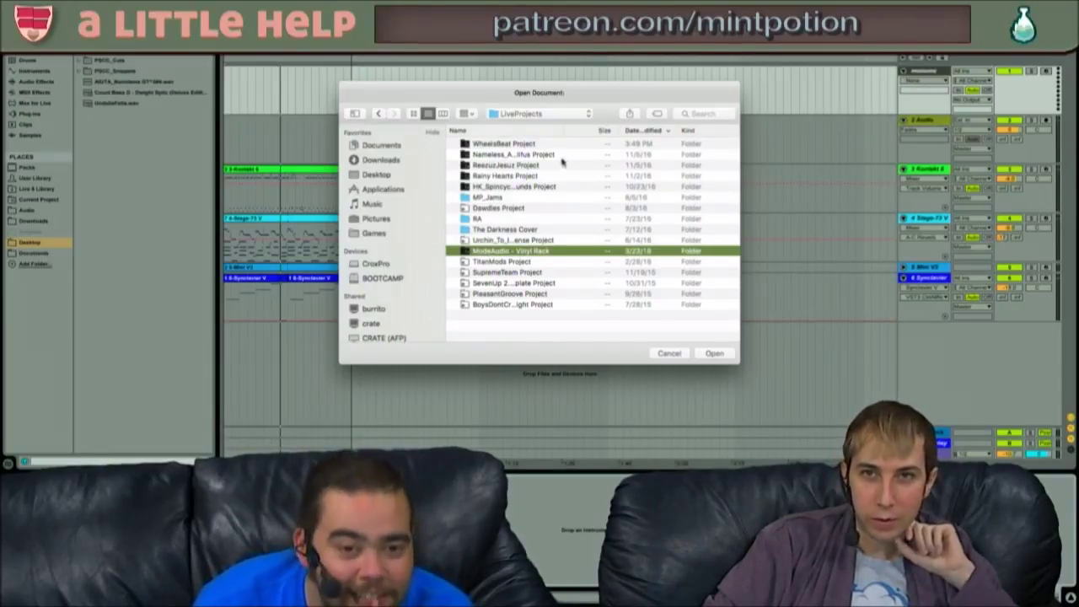
{"action": "left_click", "coordinate": [524, 261]}
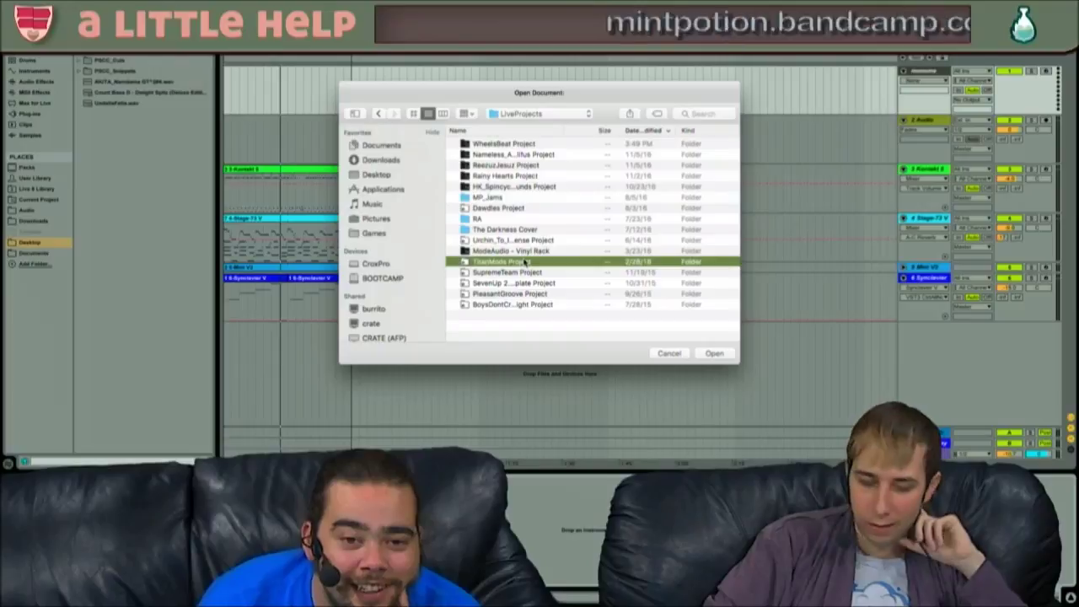
{"action": "key", "text": "Down"}
{"action": "key", "text": "Down"}
{"action": "key", "text": "Down"}
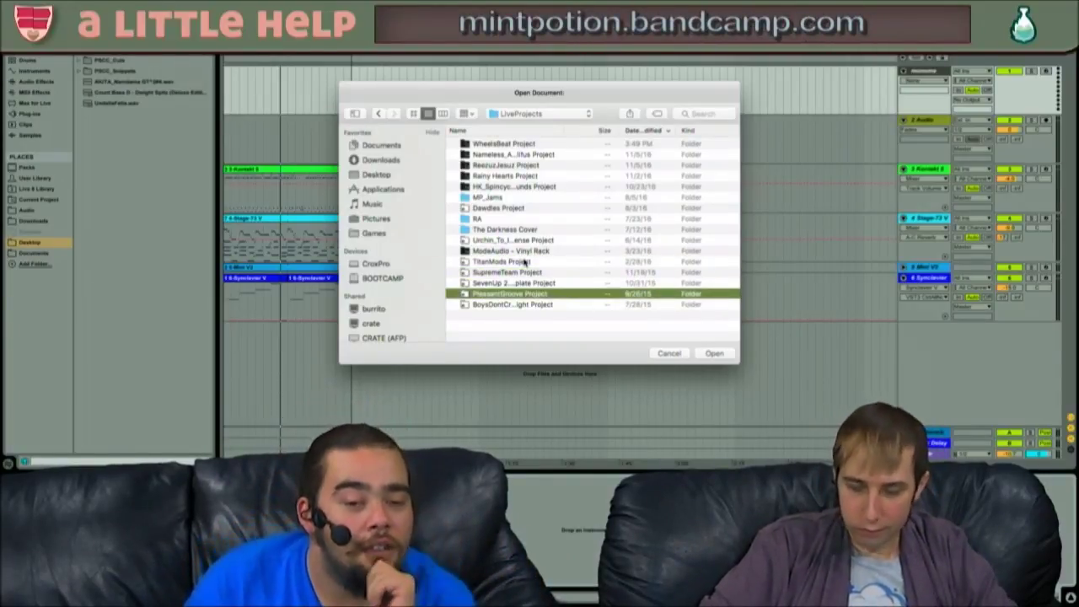
{"action": "key", "text": "Down"}
{"action": "key", "text": "Up"}
{"action": "key", "text": "Down"}
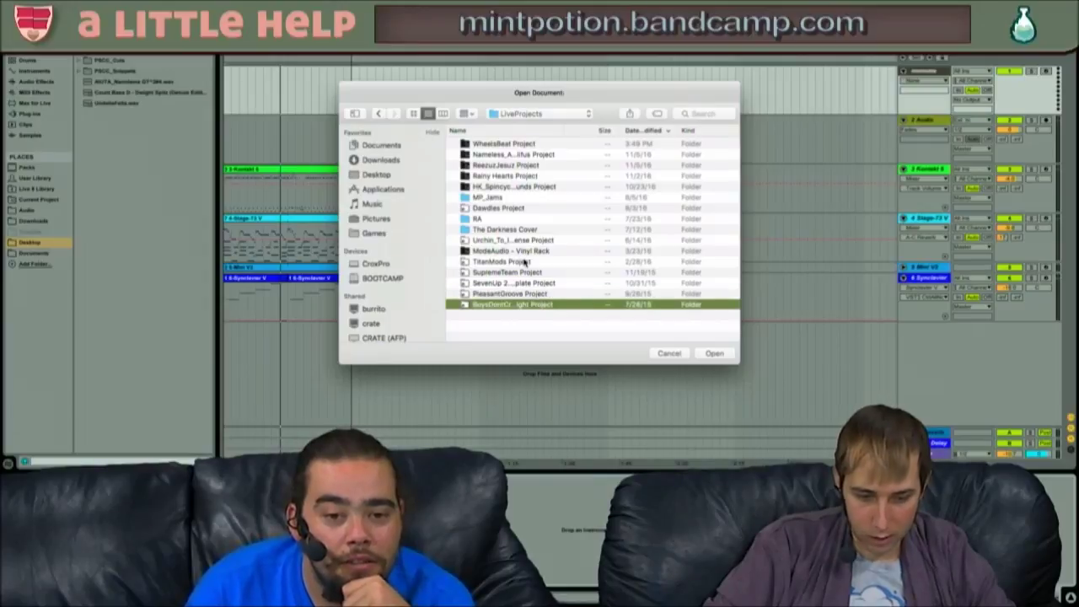
{"action": "key", "text": "Return"}
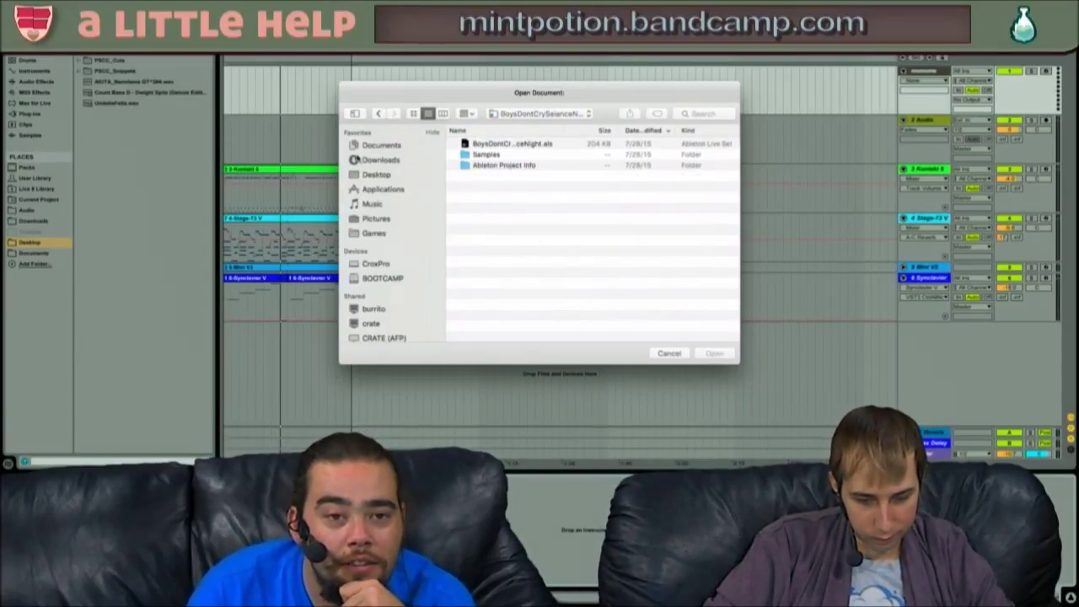
{"action": "left_click", "coordinate": [381, 115]}
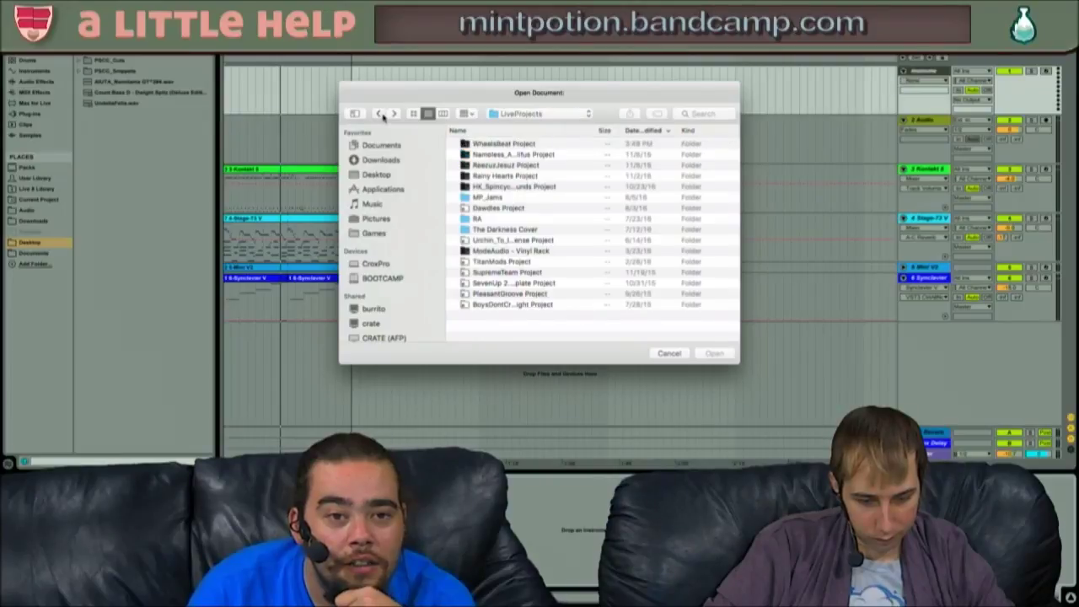
{"action": "left_click", "coordinate": [510, 294]}
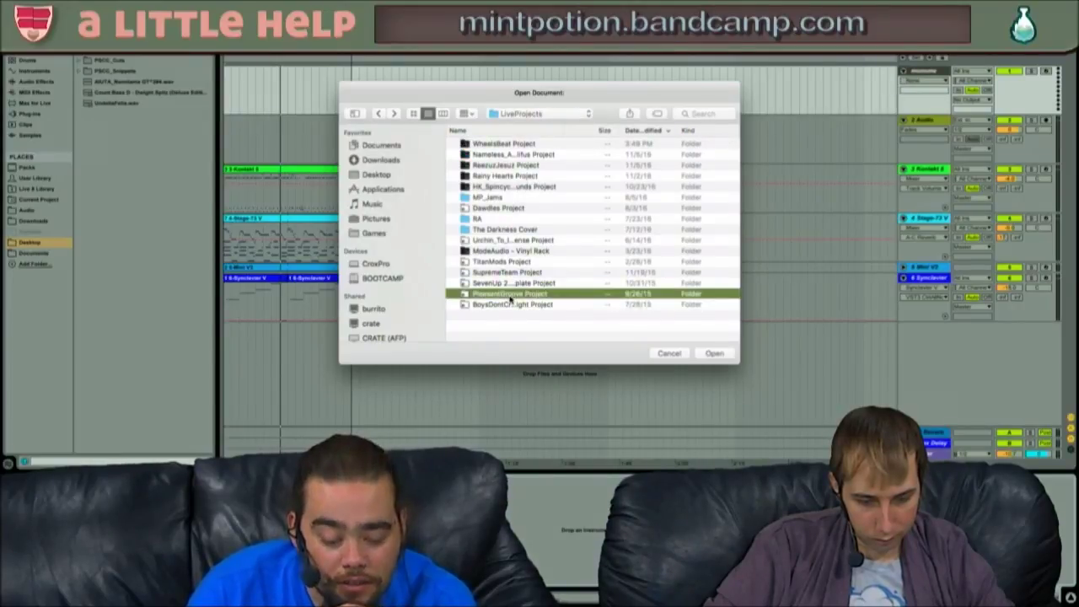
{"action": "double_click", "coordinate": [510, 294]}
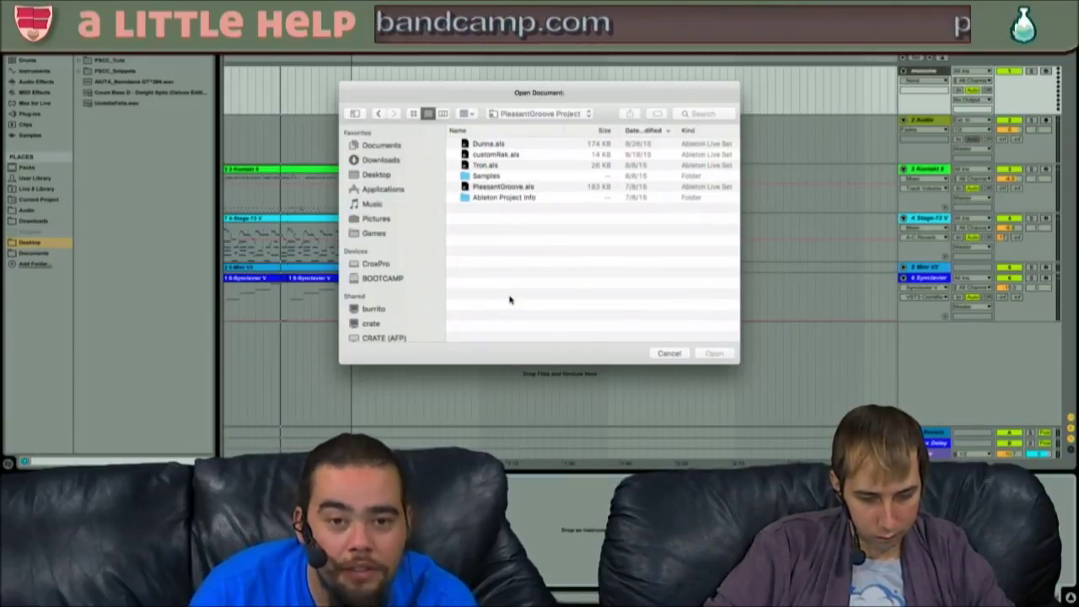
{"action": "left_click", "coordinate": [498, 145]}
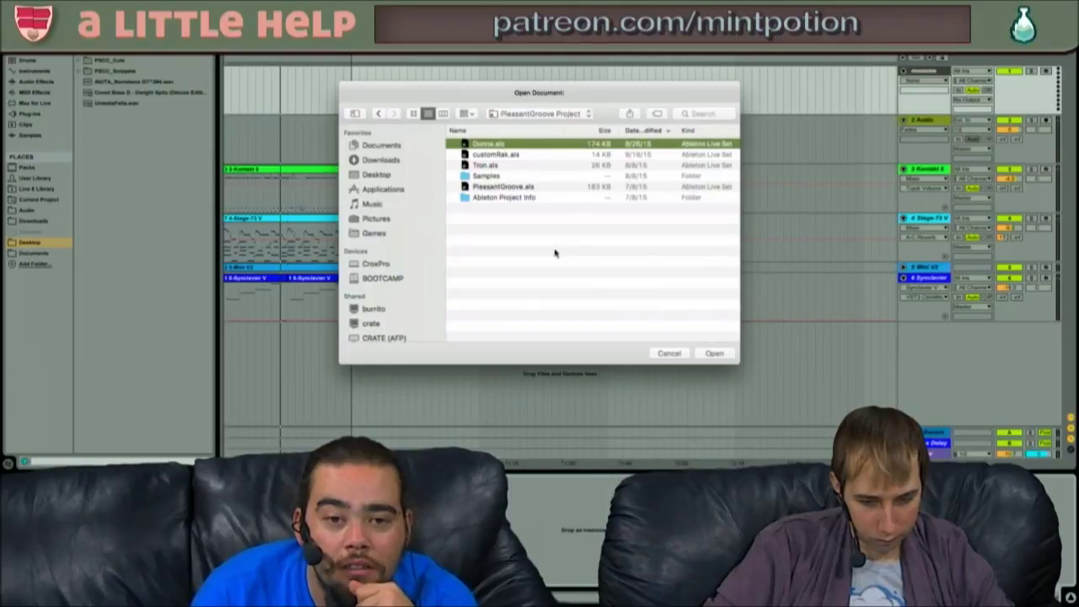
- Open MGIC.als from the Urchin_To_Innocense project folder
{"action": "left_click", "coordinate": [377, 114]}
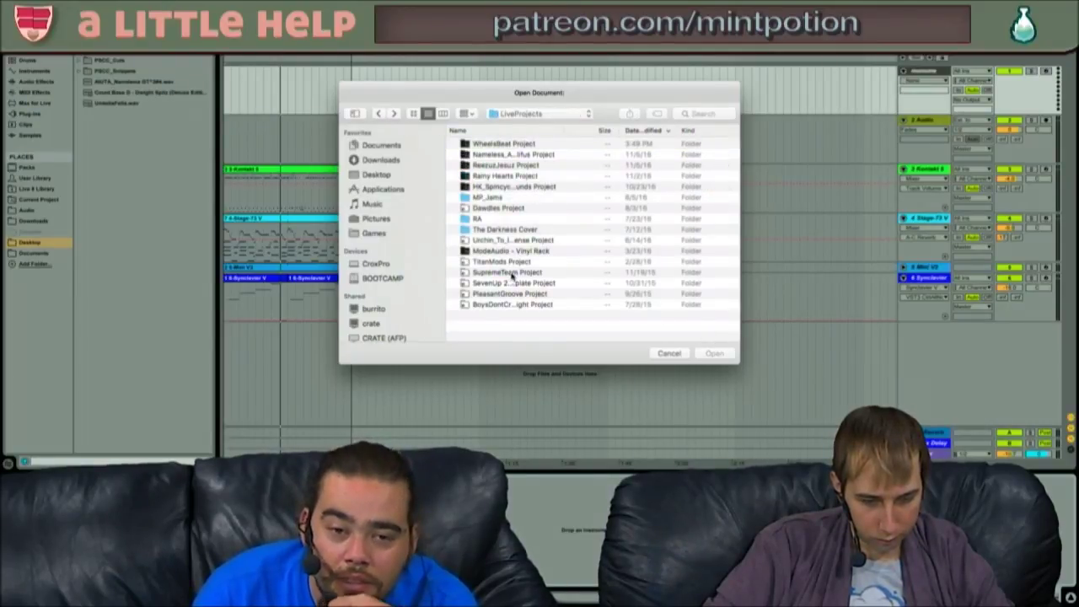
{"action": "double_click", "coordinate": [504, 240]}
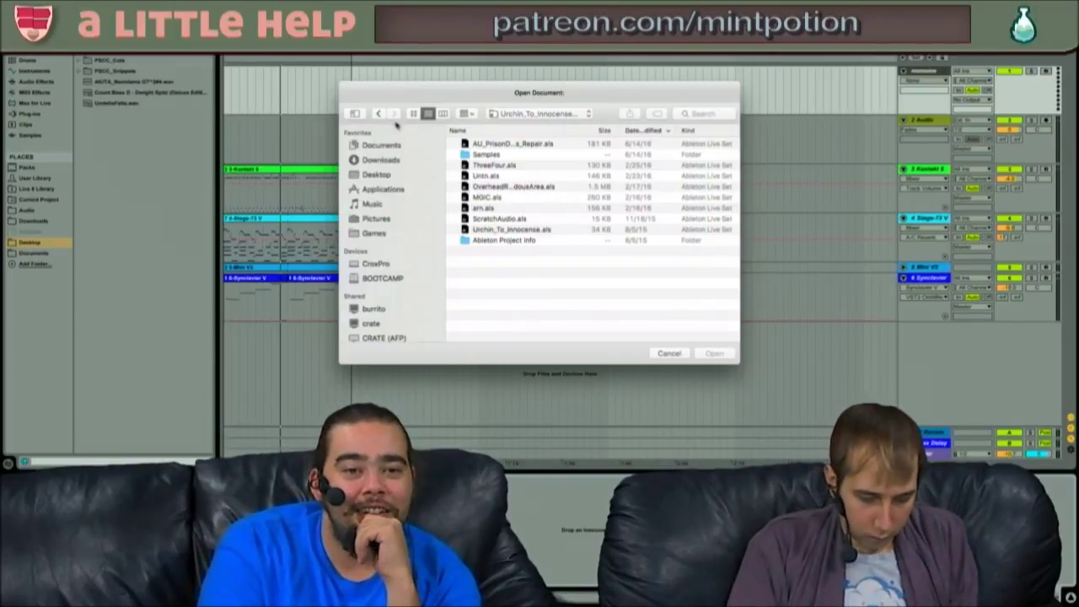
{"action": "left_click", "coordinate": [495, 198]}
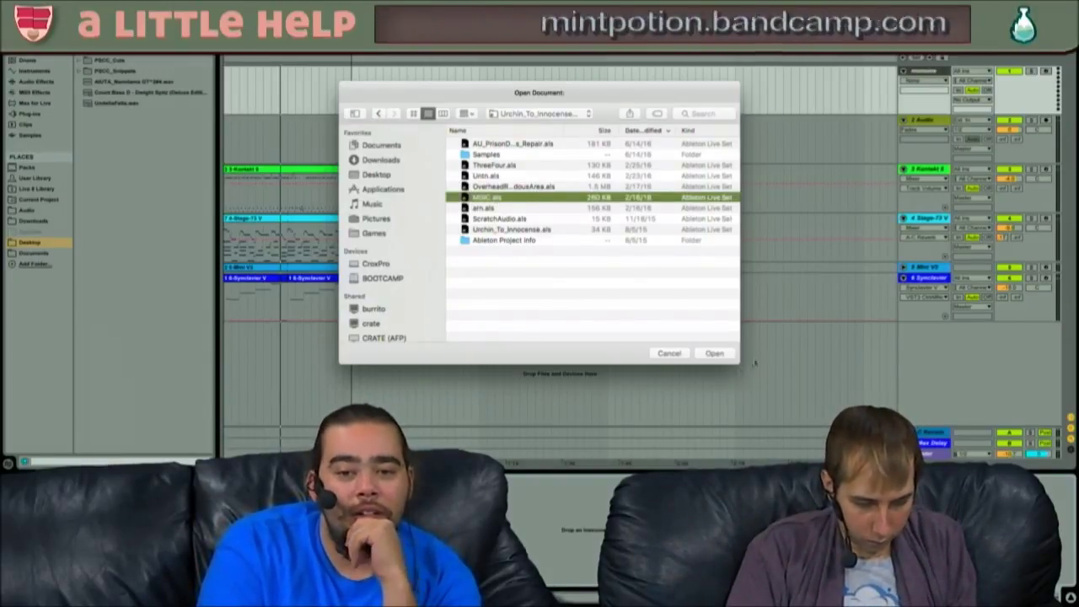
{"action": "left_click", "coordinate": [715, 354]}
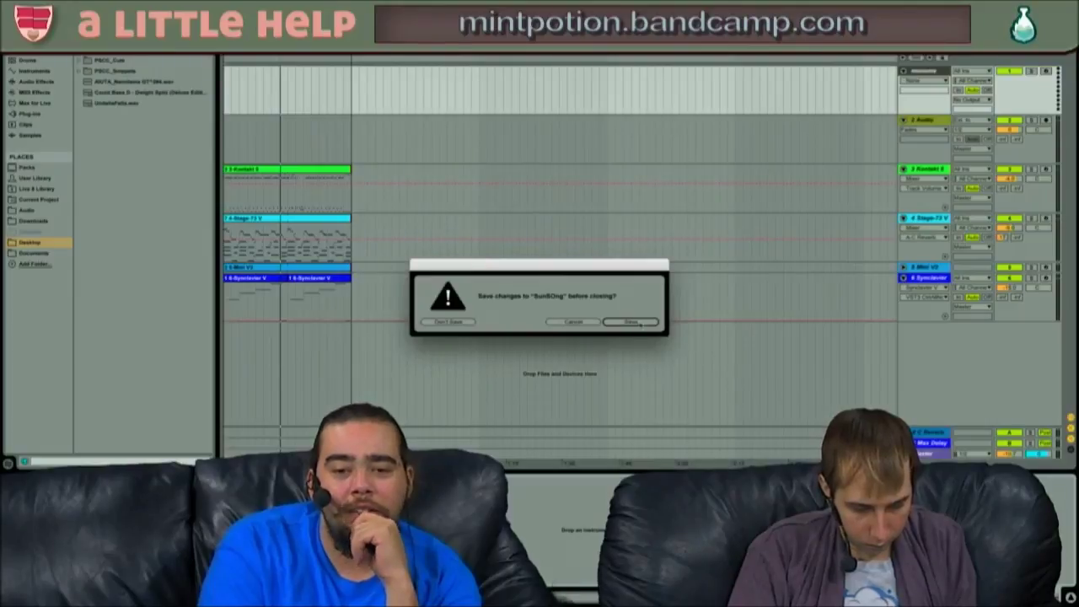
- Save the SunSOng set via Save As under an extended file name, letting the MGIC set load
{"action": "left_click", "coordinate": [644, 324]}
{"action": "left_click", "coordinate": [644, 324]}
{"action": "left_click", "coordinate": [504, 101]}
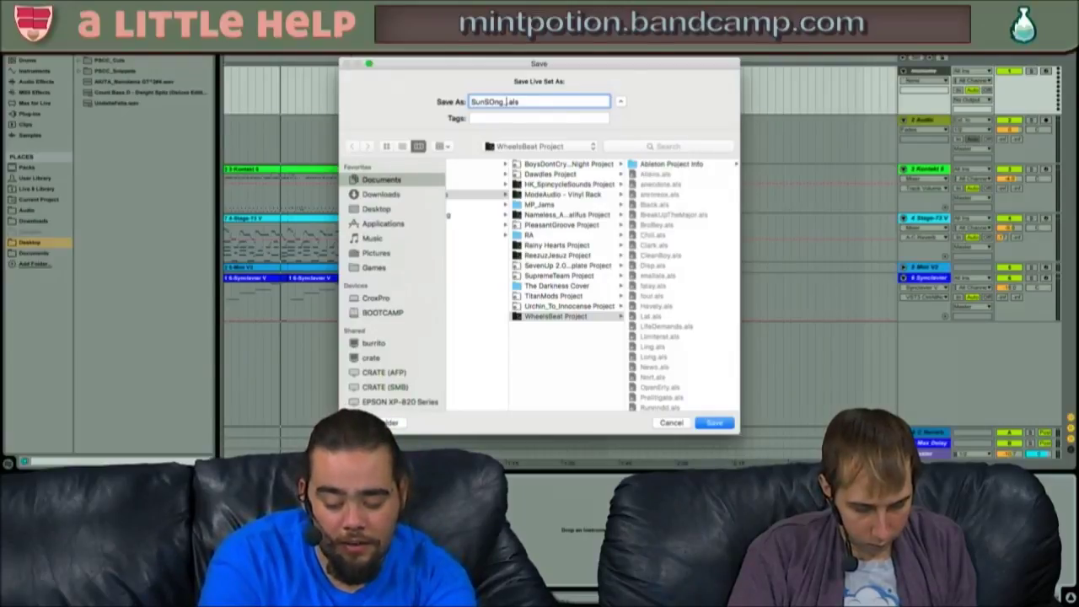
{"action": "key", "text": "Return"}
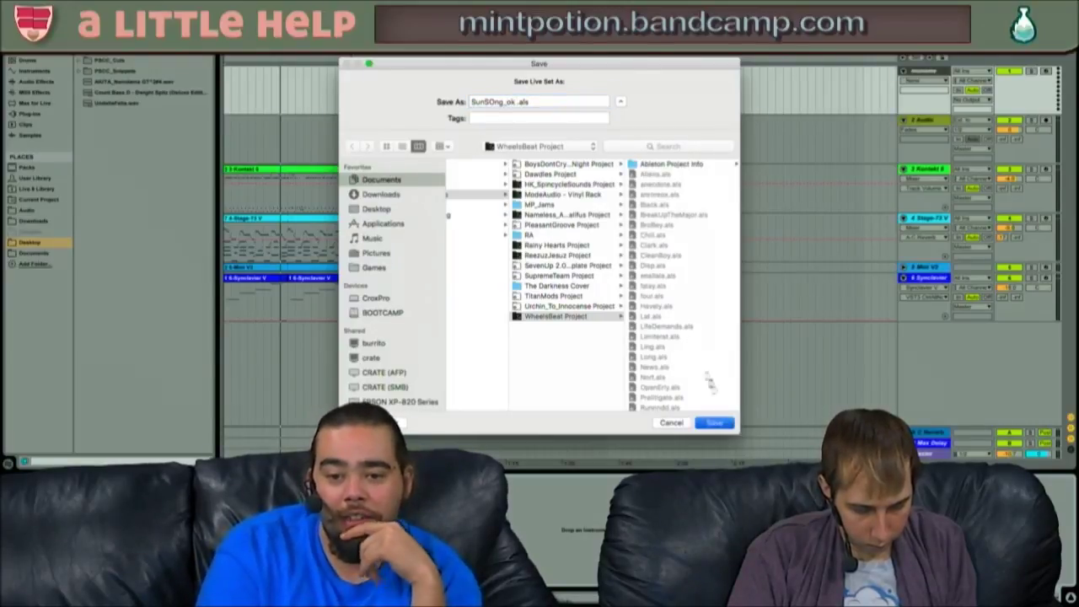
{"action": "left_click", "coordinate": [715, 424]}
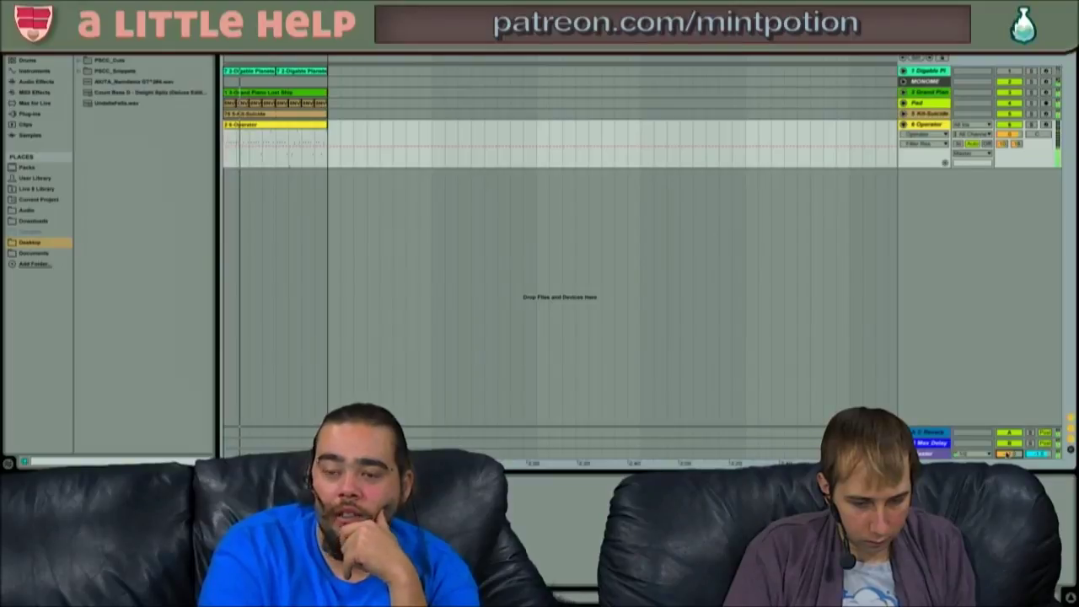
- Alternately solo the Kit-Suicide and Operator tracks, then clear the solos
{"action": "left_click", "coordinate": [1031, 114]}
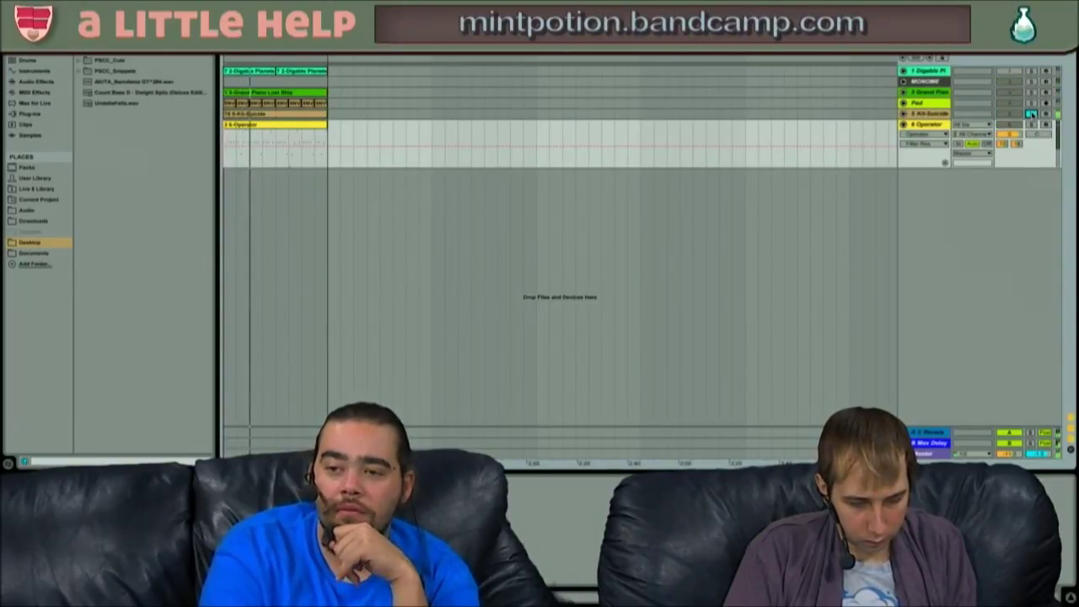
{"action": "left_click", "coordinate": [1031, 125]}
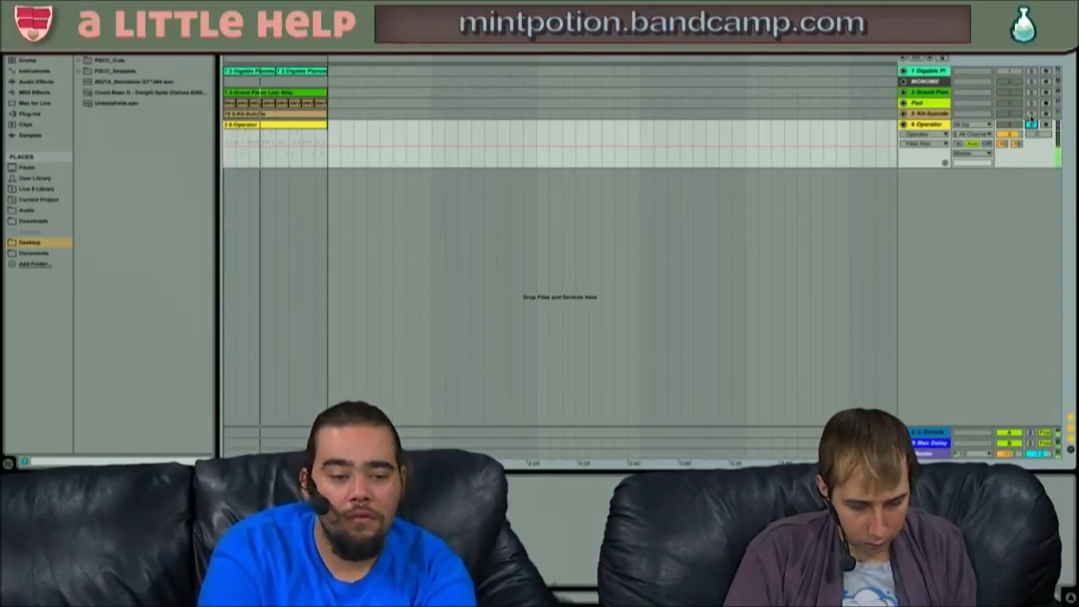
{"action": "left_click", "coordinate": [1031, 114]}
{"action": "left_click", "coordinate": [1031, 125]}
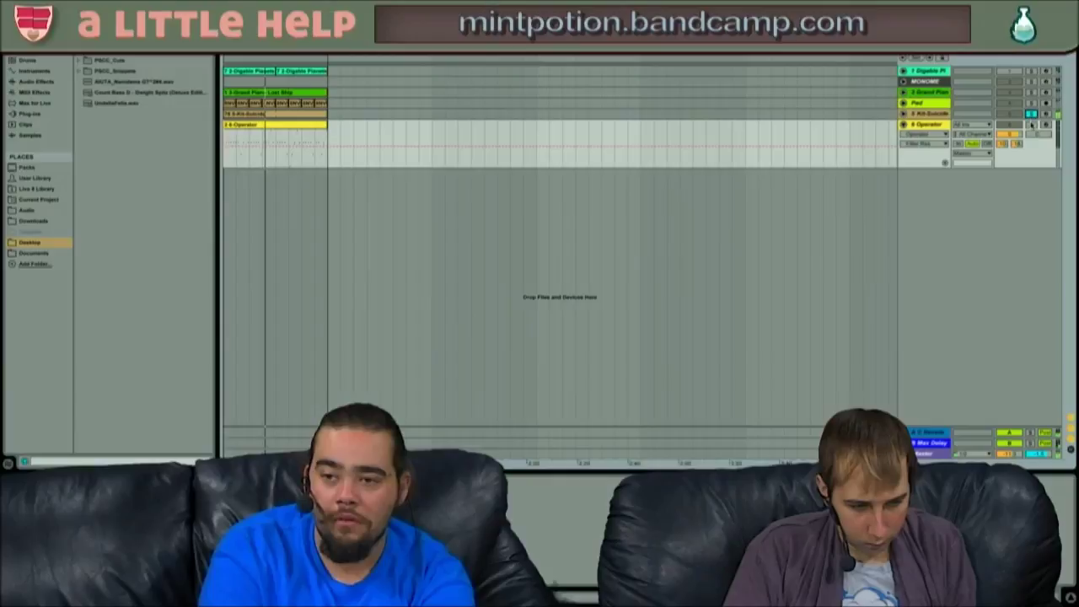
{"action": "left_click", "coordinate": [1031, 114]}
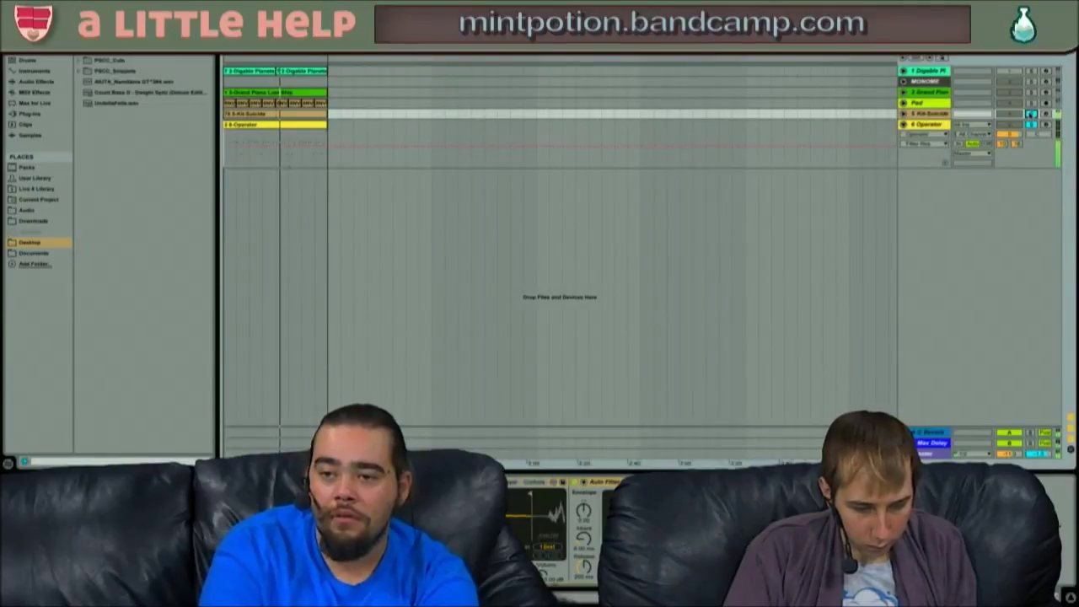
{"action": "left_click", "coordinate": [1031, 125]}
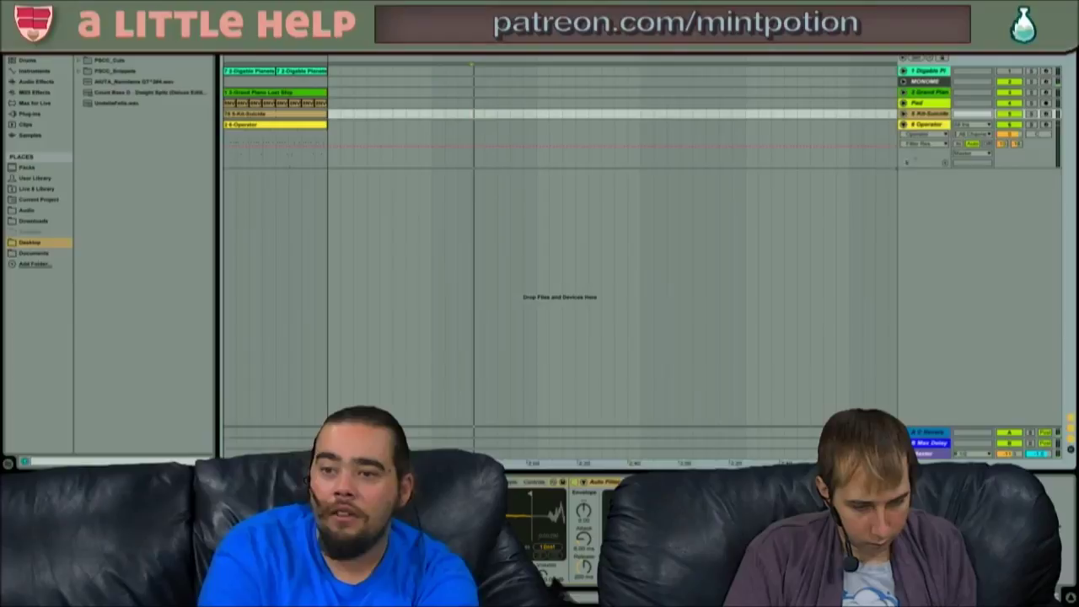
- Play the set from the start, then solo the Pad track and unfold it
{"action": "key", "text": "Home"}
{"action": "key", "text": "space"}
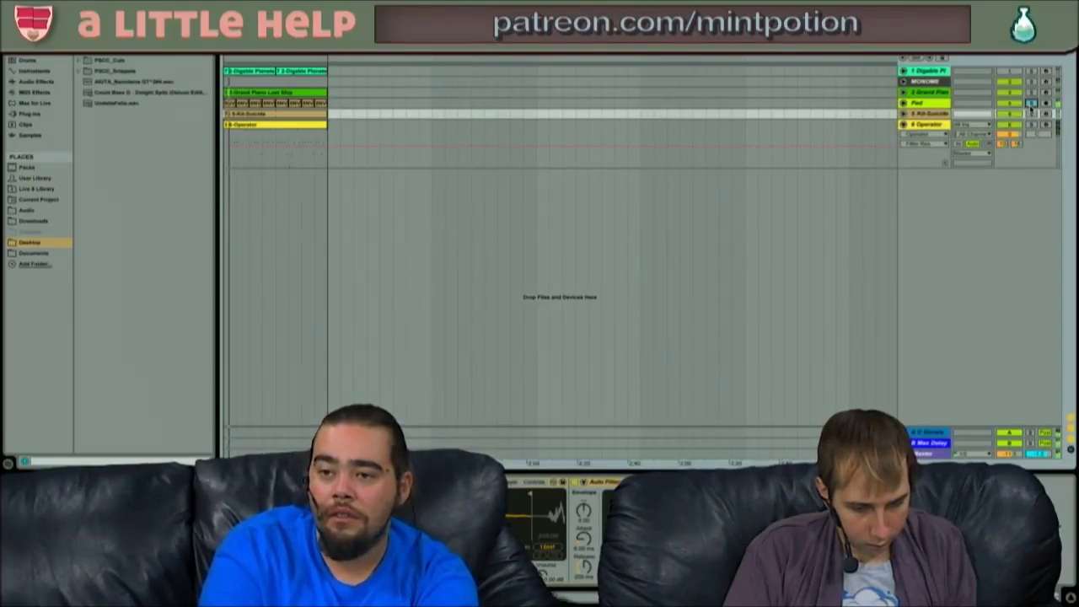
{"action": "left_click", "coordinate": [935, 104]}
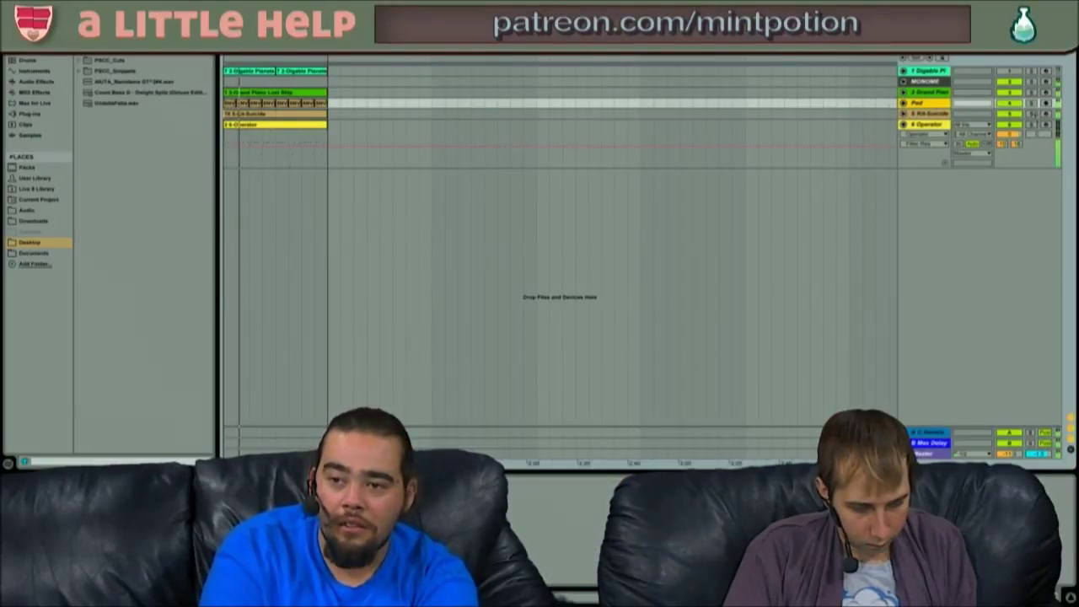
{"action": "left_click", "coordinate": [1032, 103]}
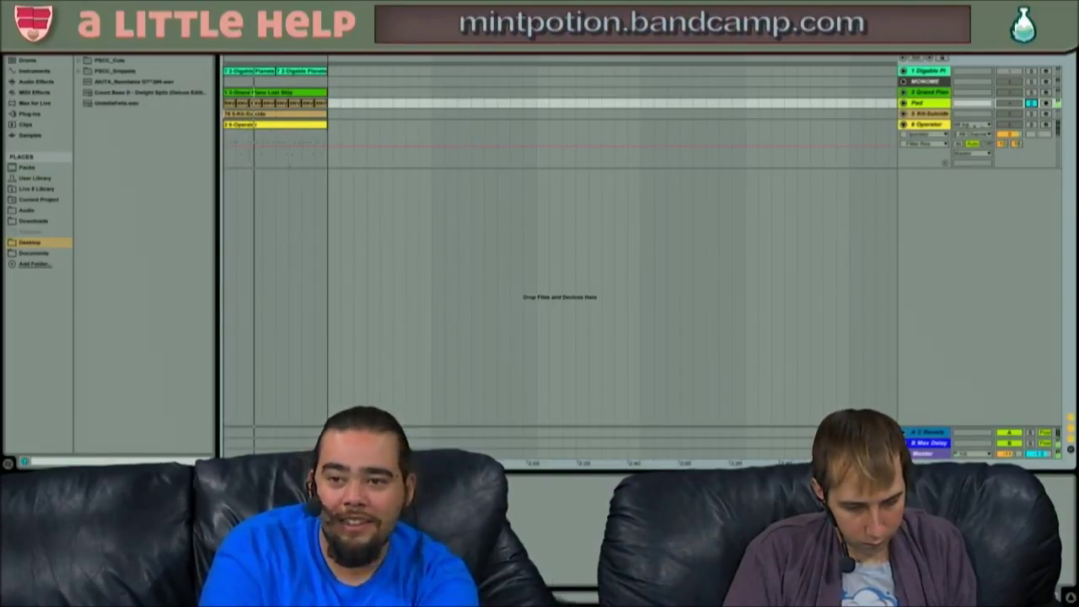
{"action": "left_click", "coordinate": [903, 103]}
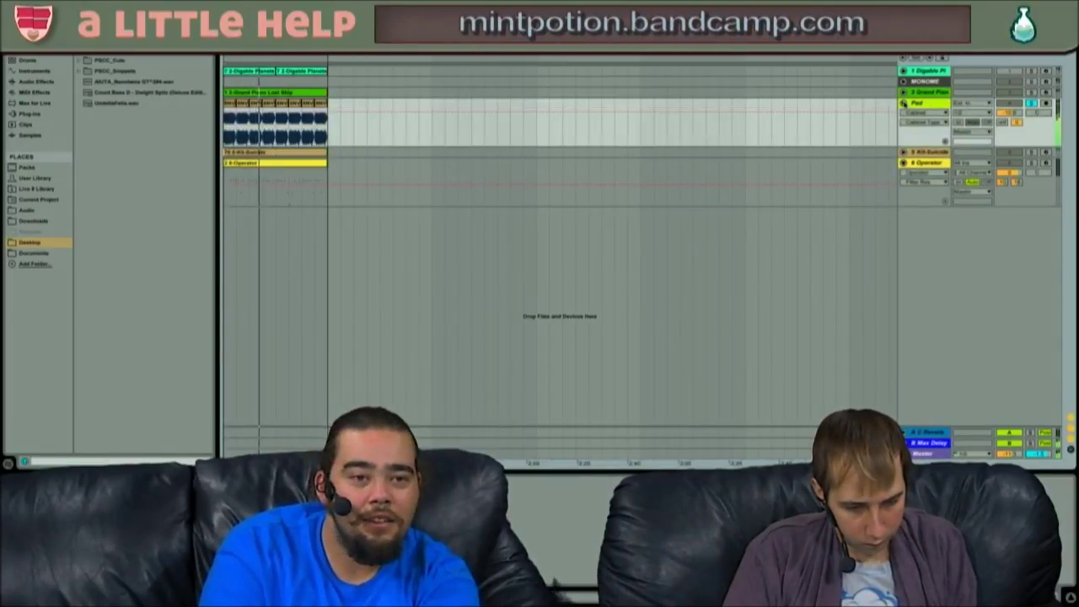
- Collapse the Pad track, play the MGIC set, and select UndeltaFelta.wav in the browser
{"action": "left_click", "coordinate": [903, 103]}
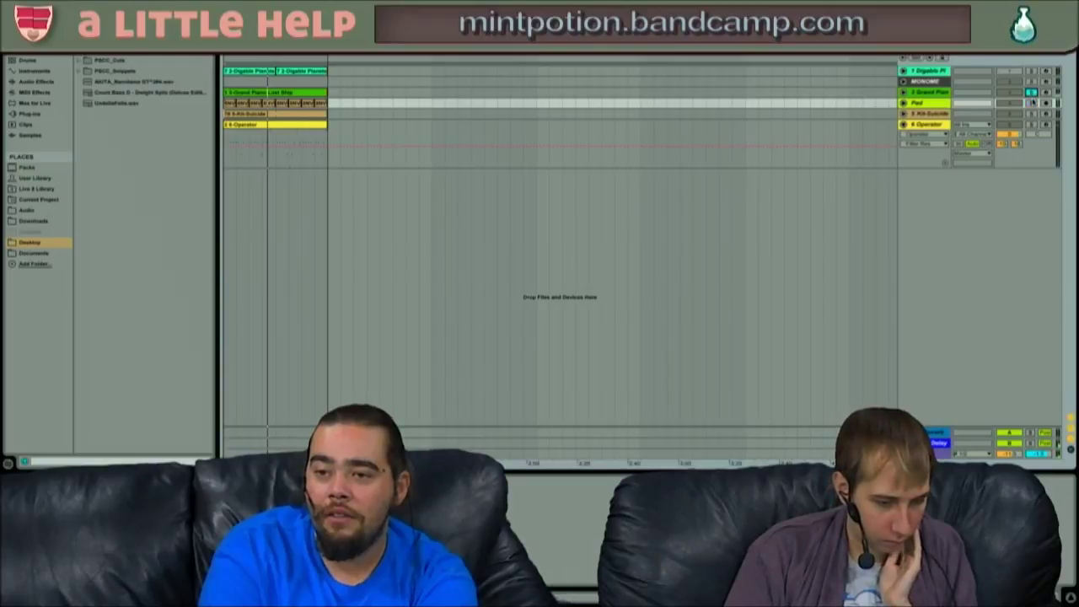
{"action": "key", "text": "space"}
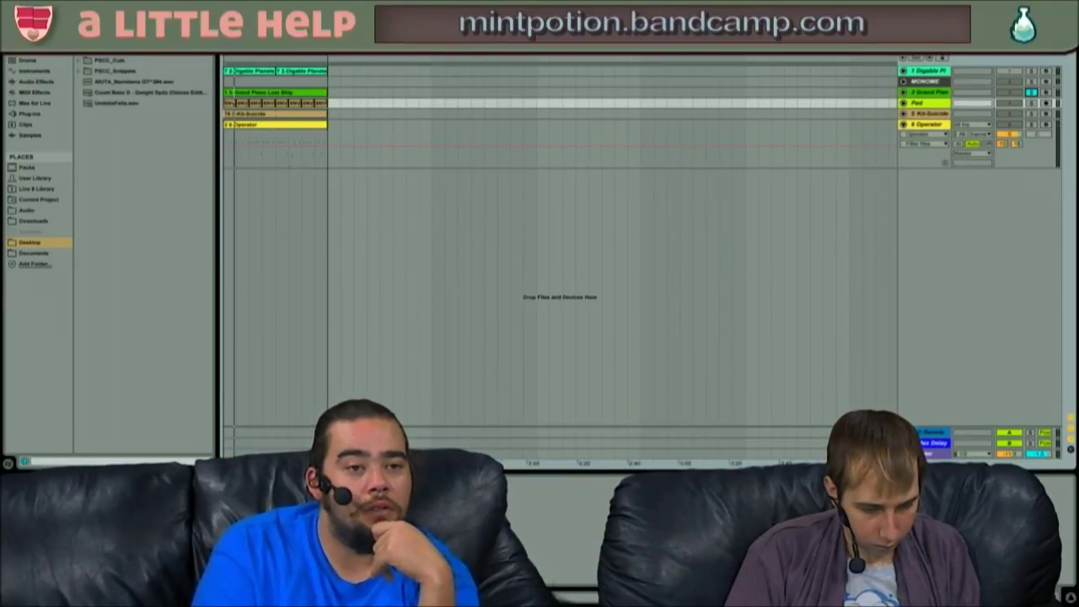
{"action": "left_click", "coordinate": [128, 103]}
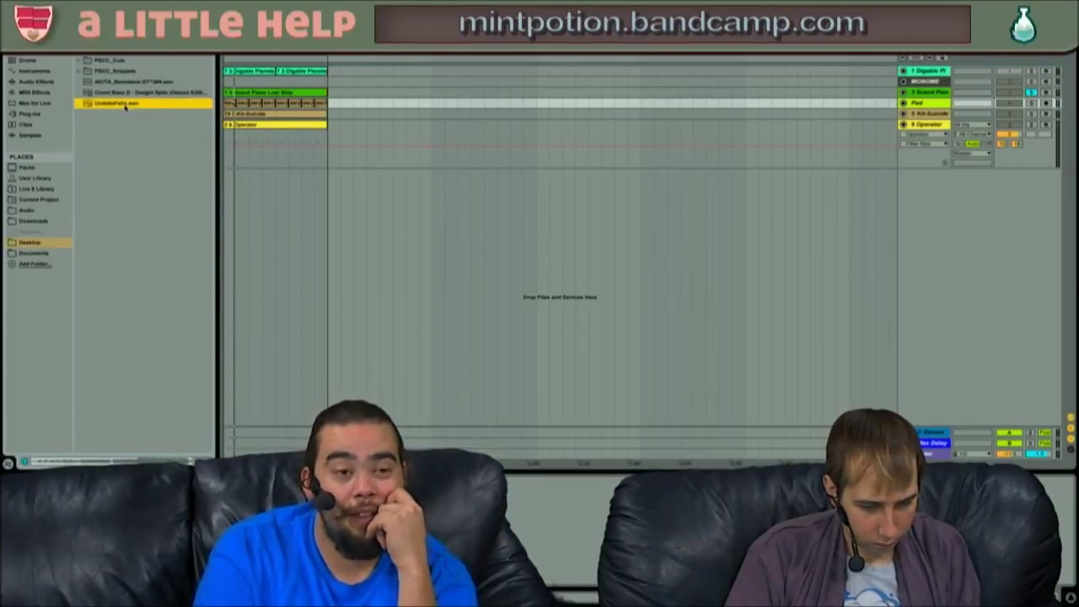
- Start a new empty set, choosing Don't Save for MGIC, and open Preferences
{"action": "key", "text": "super+n"}
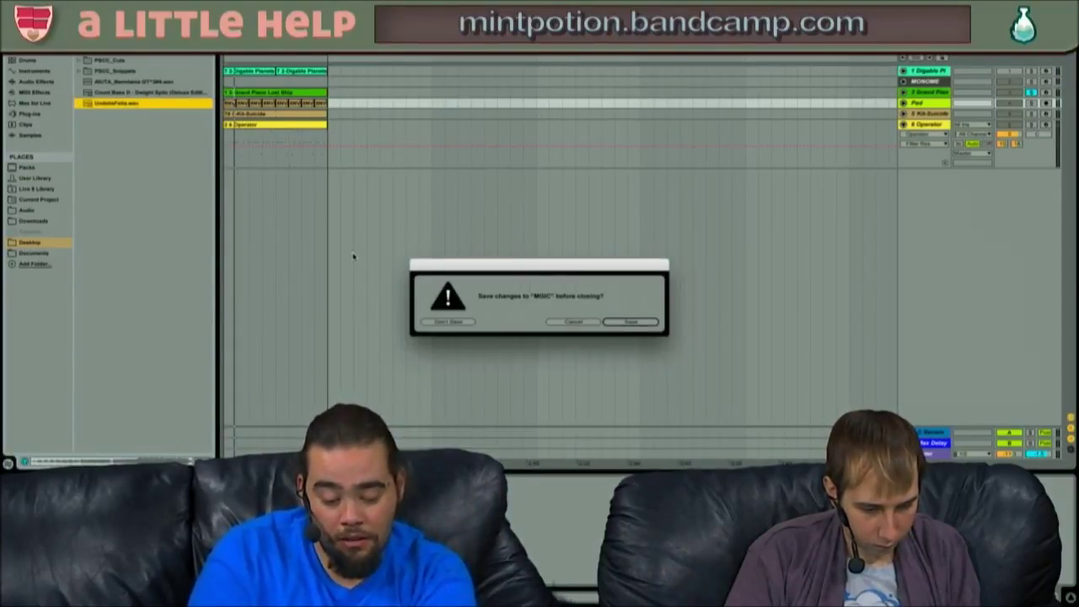
{"action": "key", "text": "Left"}
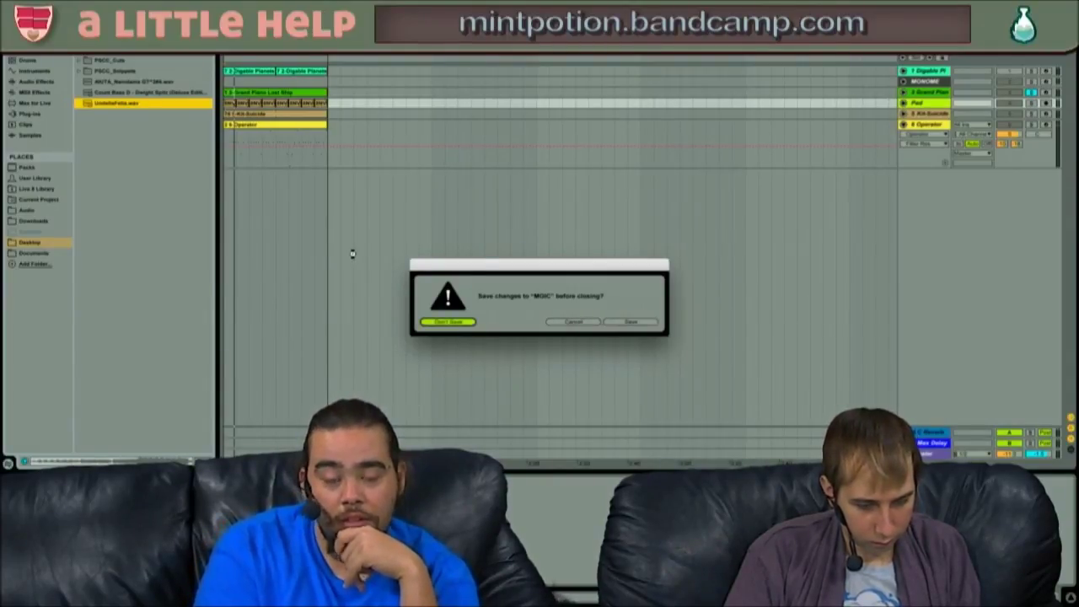
{"action": "key", "text": "Return"}
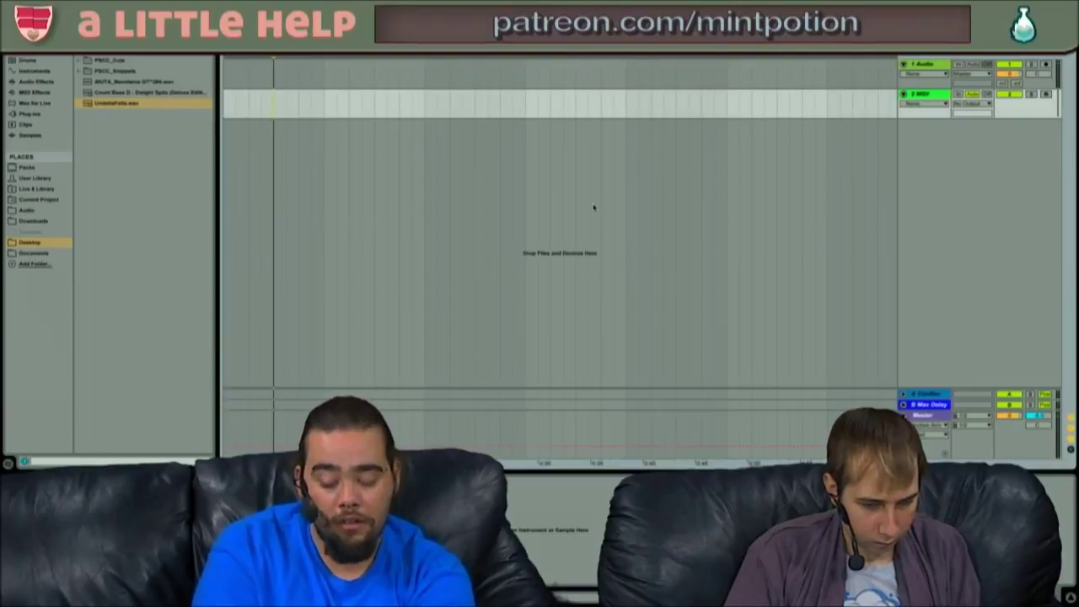
{"action": "key", "text": "super+comma"}
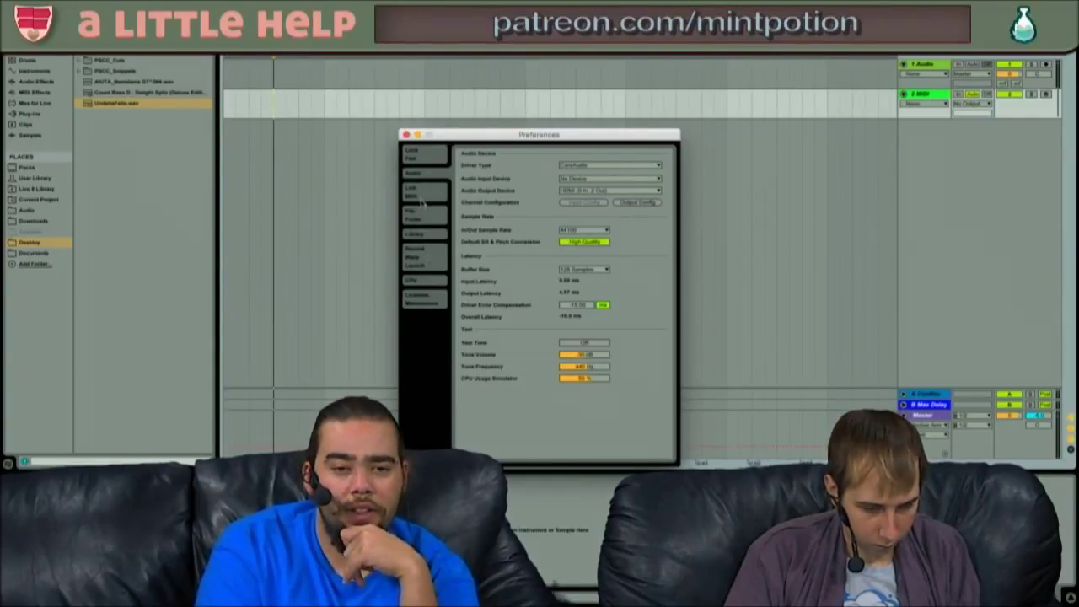
- Set Look/Feel Zoom Display to 125 %, raise it to about 142 %, and close Preferences
{"action": "left_click", "coordinate": [414, 153]}
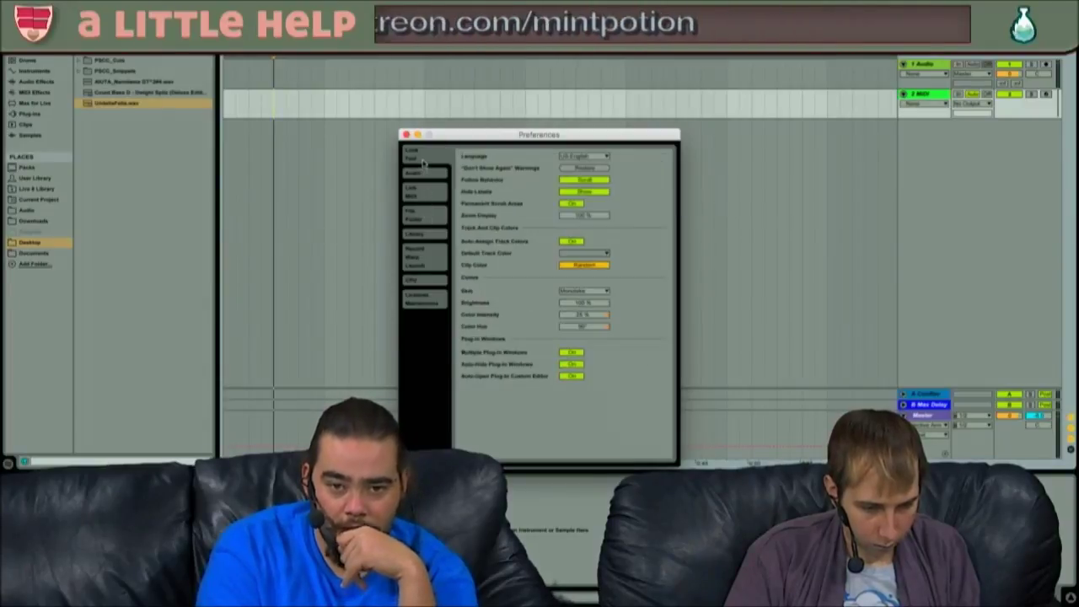
{"action": "type", "text": "125"}
{"action": "key", "text": "Return"}
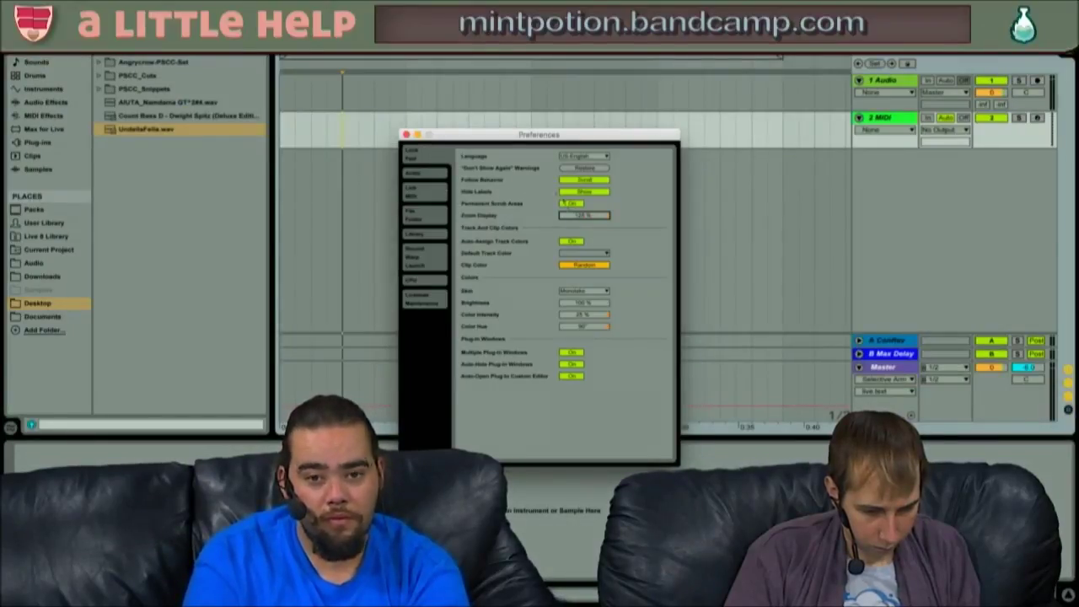
{"action": "mouse_move", "coordinate": [584, 215]}
{"action": "left_mouse_down"}
{"action": "mouse_move", "coordinate": [584, 200]}
{"action": "mouse_move", "coordinate": [582, 217]}
{"action": "left_mouse_up"}
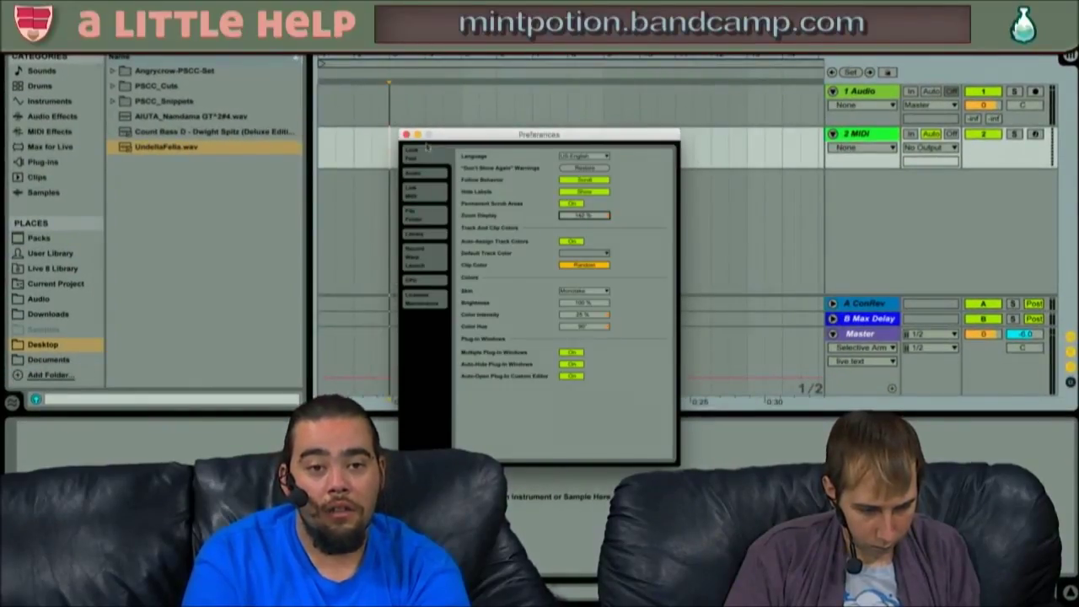
{"action": "left_click", "coordinate": [407, 135]}
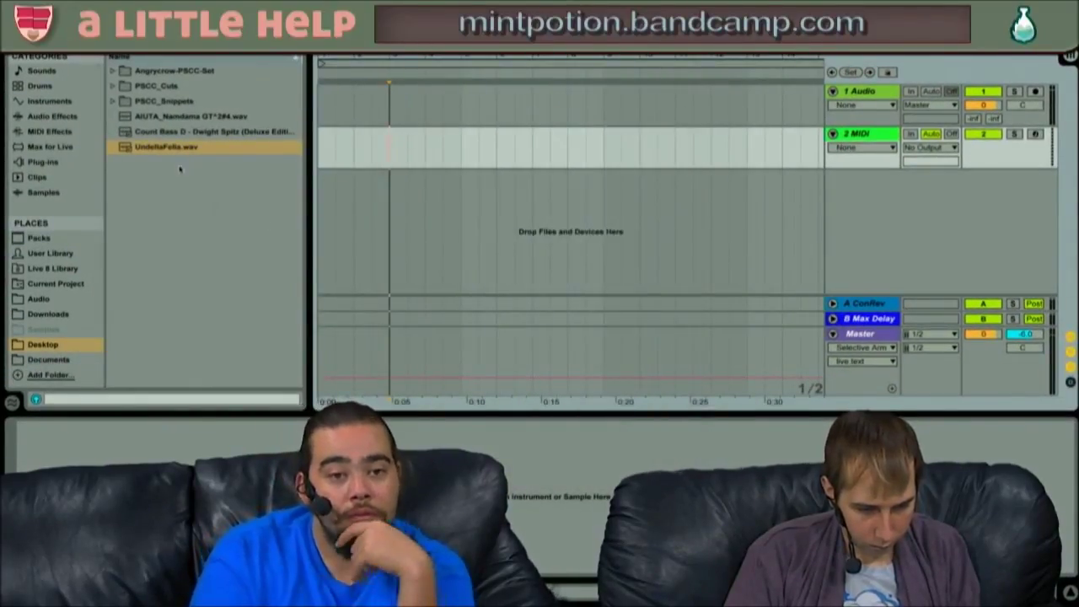
- Drop UndellaFella.wav onto track 2, zoom out to fit it, and play from the start
{"action": "left_click_drag", "start_coordinate": [160, 149], "coordinate": [319, 147]}
{"action": "left_click_drag", "start_coordinate": [590, 57], "coordinate": [590, 8]}
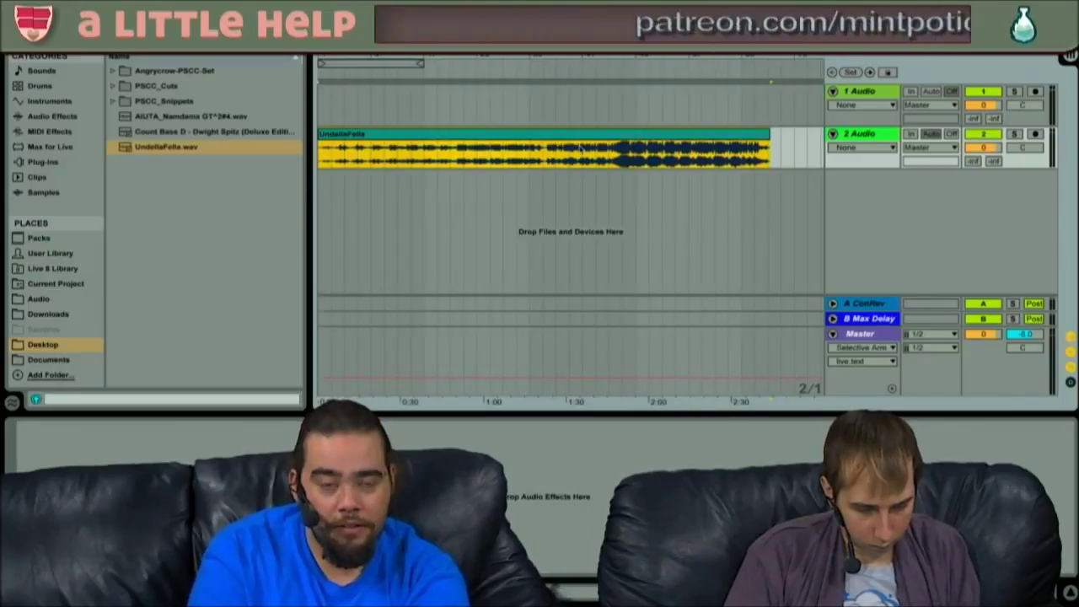
{"action": "key", "text": "Home"}
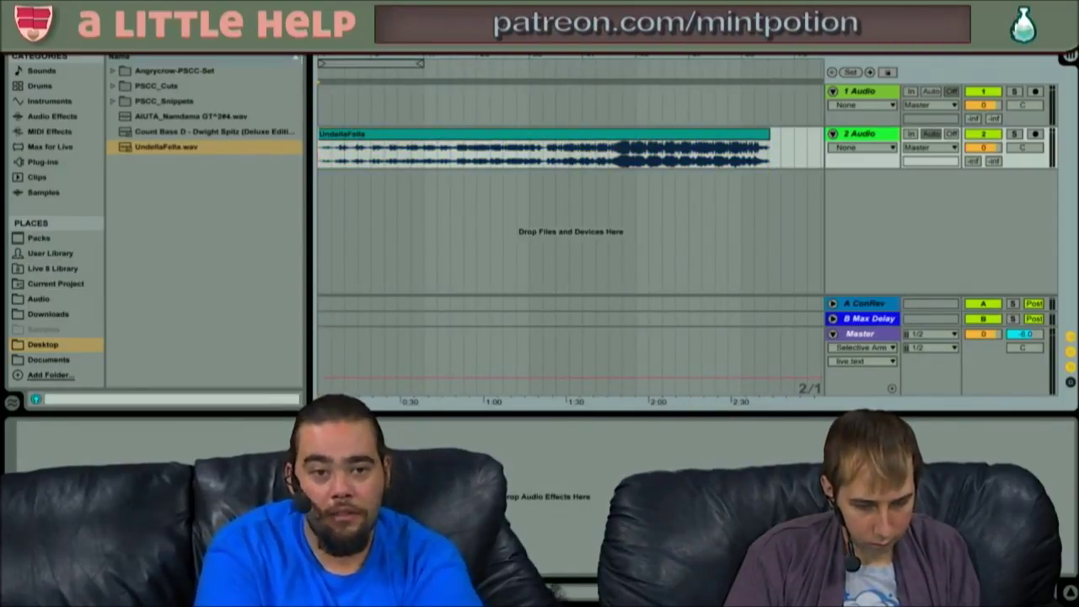
{"action": "key", "text": "space"}
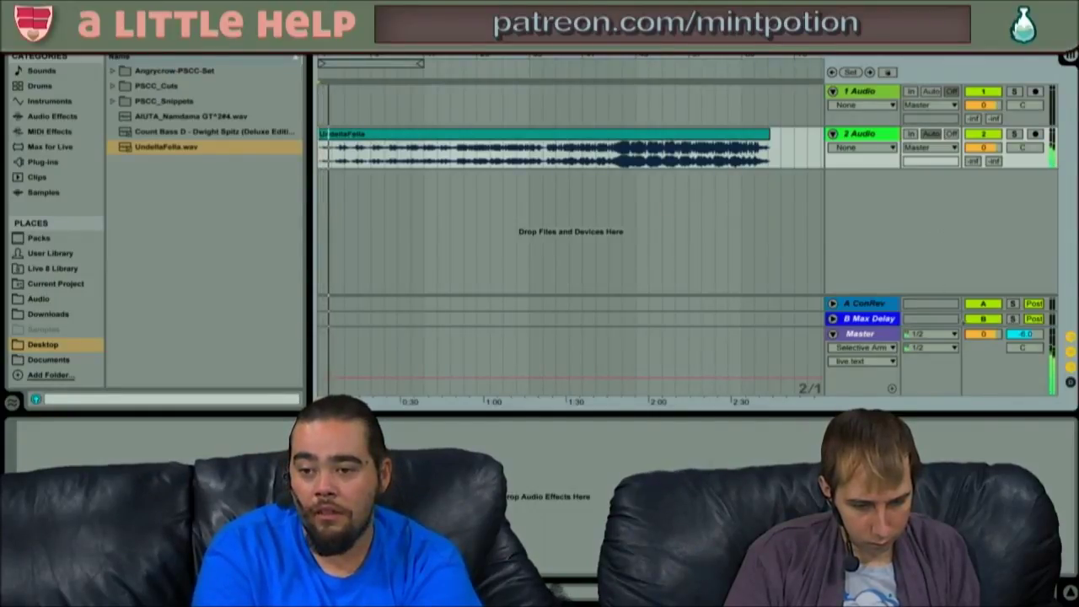
- Lower the master volume to about -16.6 and jump playback further into the song
{"action": "left_click_drag", "start_coordinate": [983, 334], "coordinate": [989, 335]}
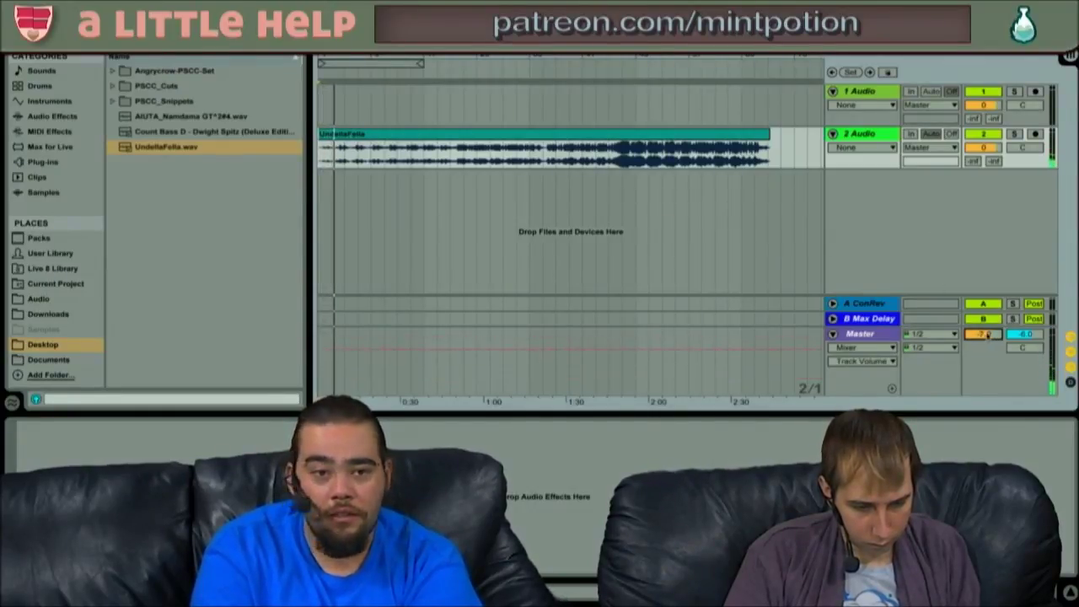
{"action": "left_click", "coordinate": [465, 103]}
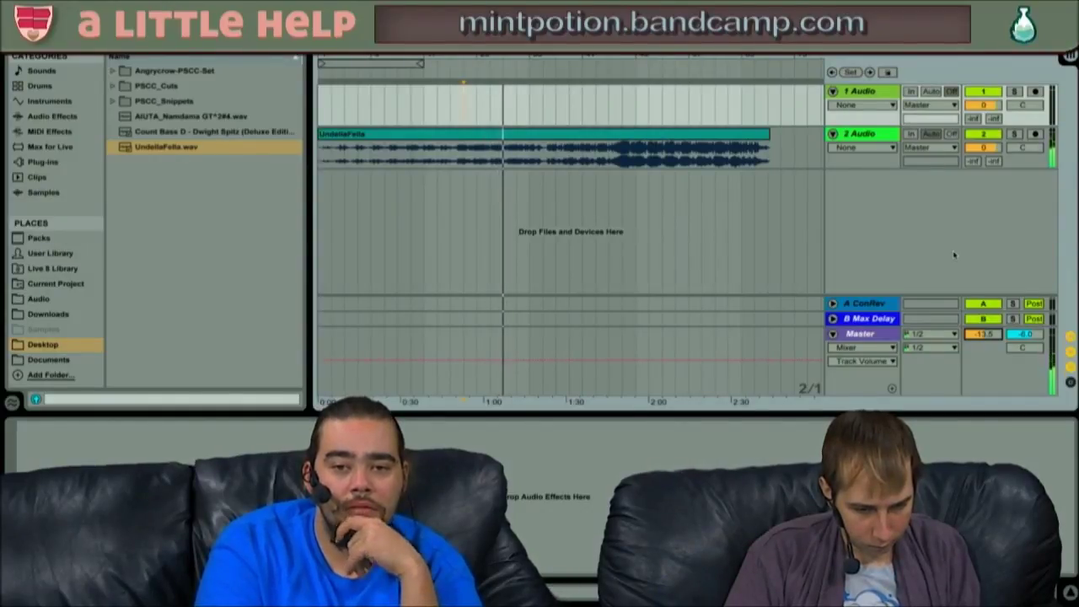
{"action": "left_click", "coordinate": [637, 111]}
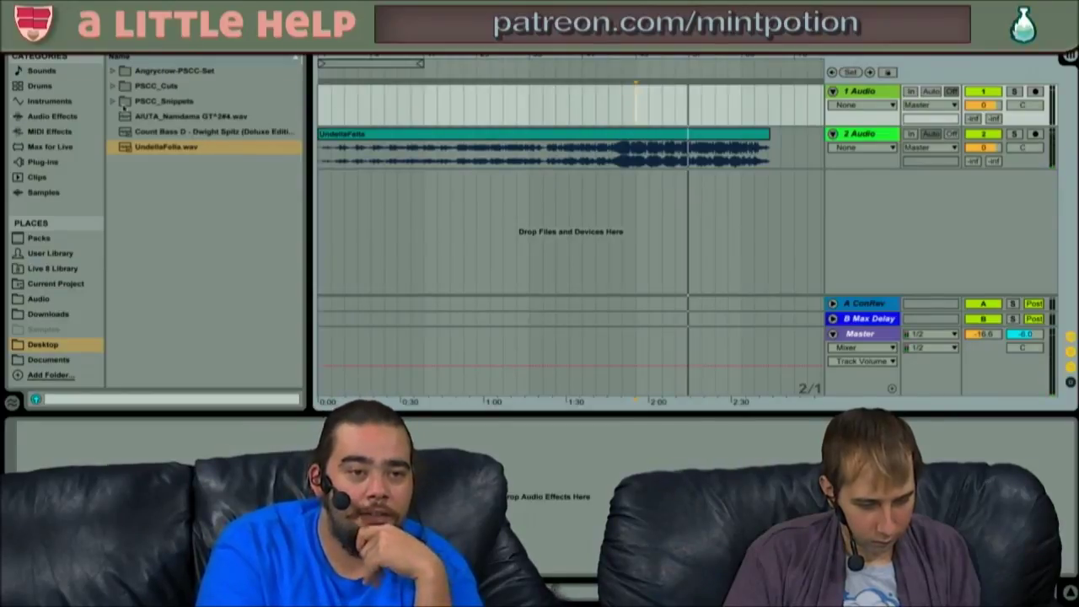
- Expand the PSCC_Cuts folder in the browser
{"action": "left_click", "coordinate": [115, 100]}
{"action": "left_click", "coordinate": [115, 101]}
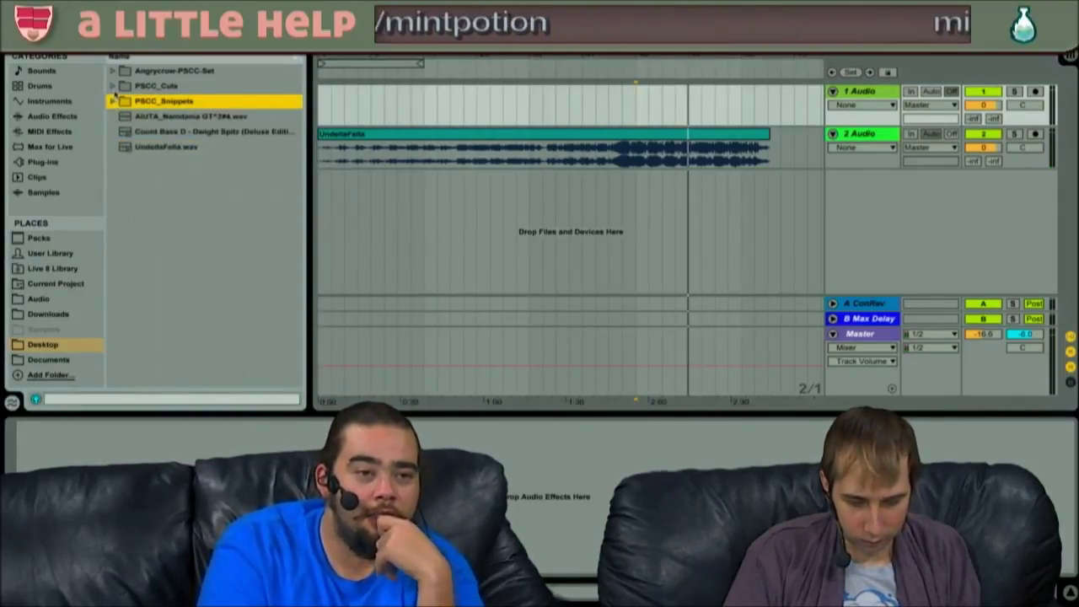
{"action": "left_click", "coordinate": [114, 86]}
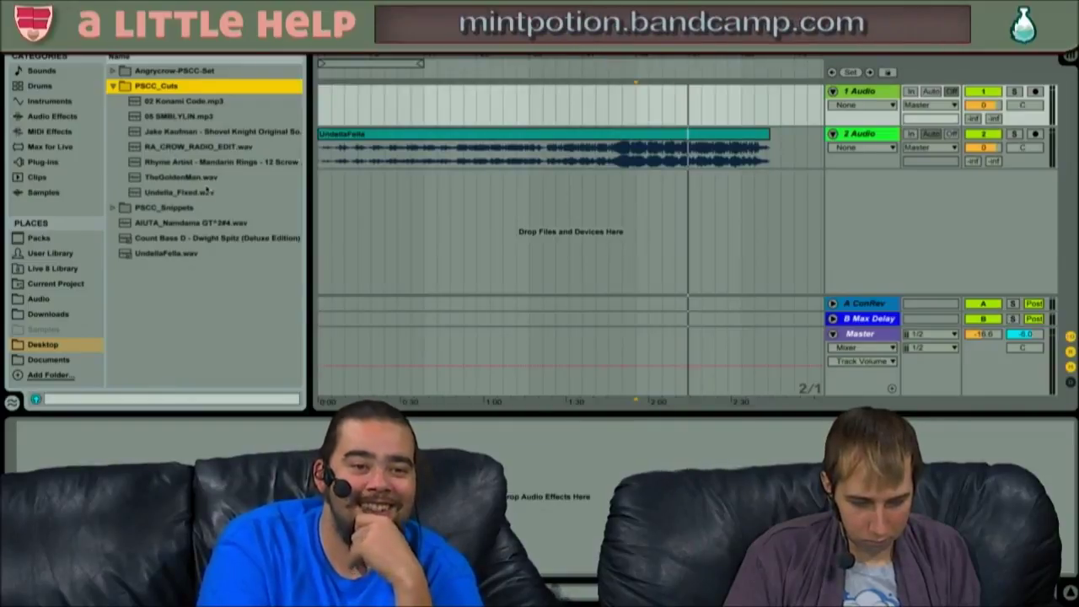
- Preview TheGoldenMan.wav, place it on track 2 over UndellaFella, and extend it to full length
{"action": "left_click", "coordinate": [173, 178]}
{"action": "left_click_drag", "start_coordinate": [172, 179], "coordinate": [321, 148]}
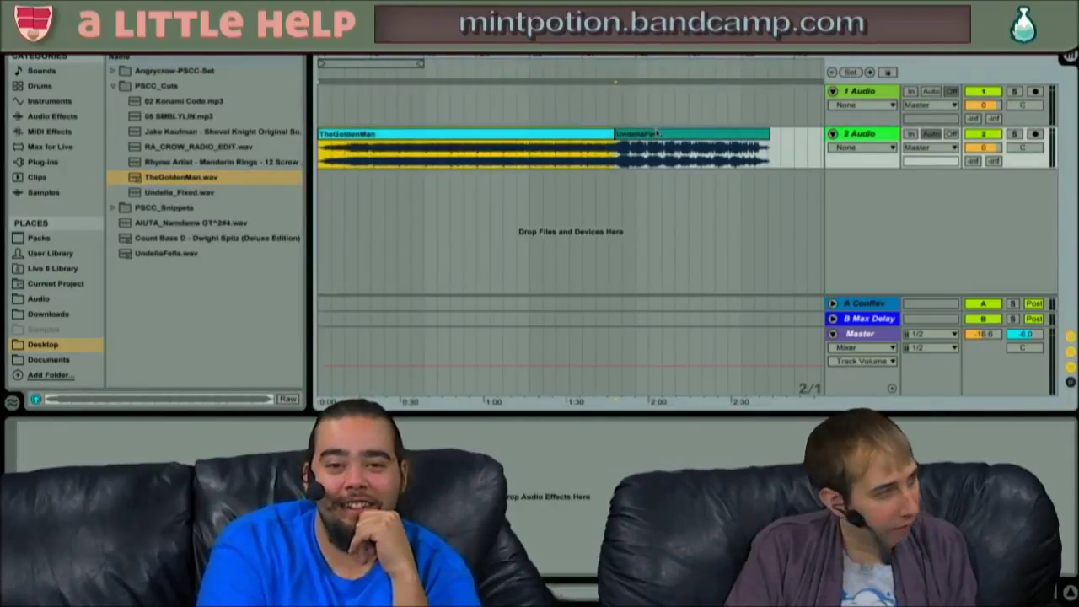
{"action": "left_click", "coordinate": [640, 135]}
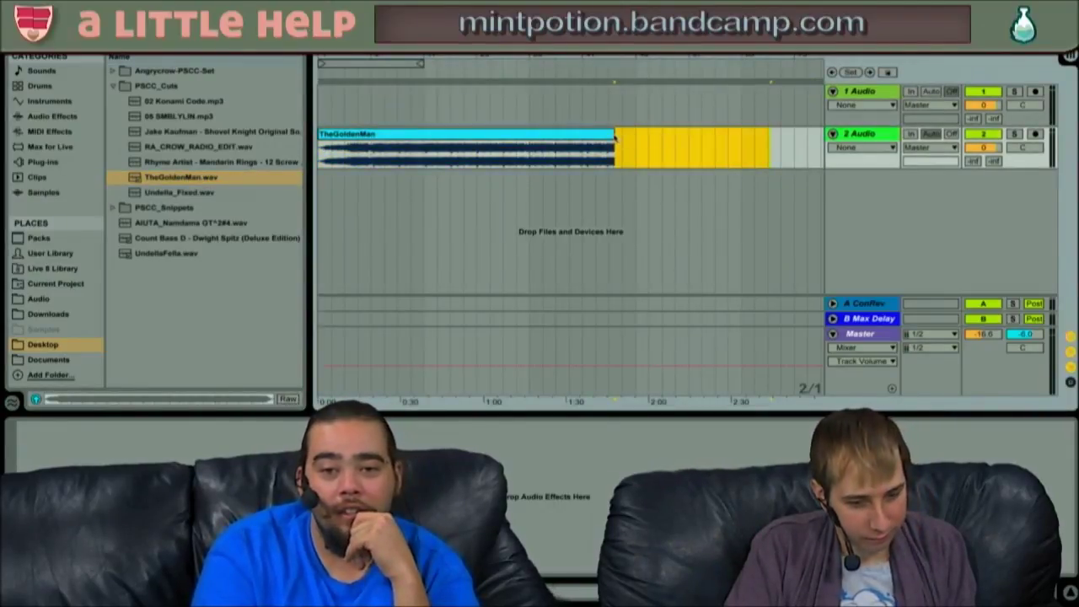
{"action": "left_click_drag", "start_coordinate": [614, 134], "coordinate": [822, 133]}
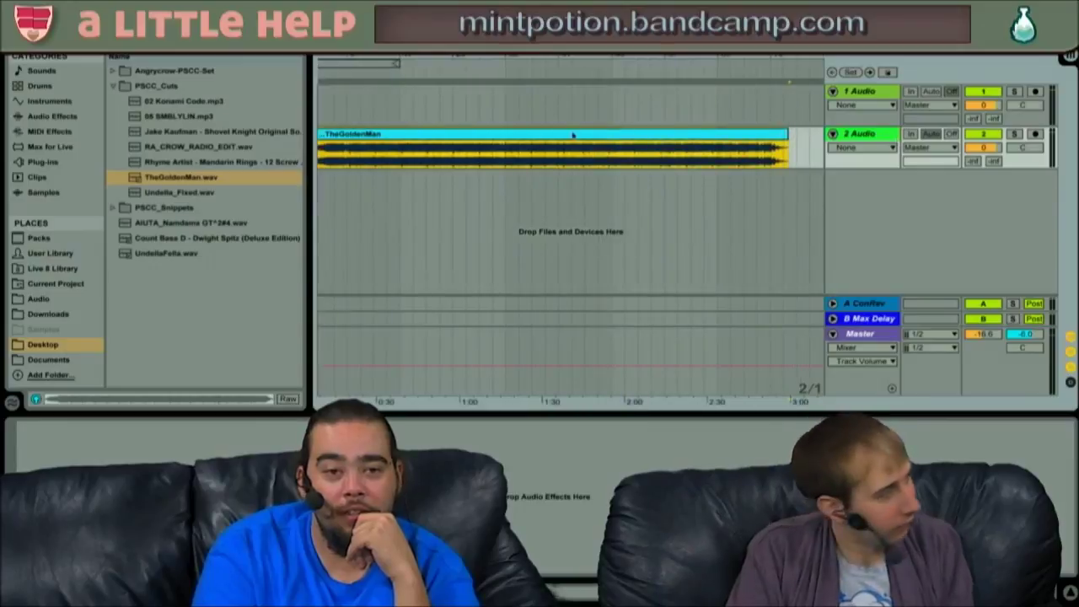
{"action": "left_click", "coordinate": [444, 132]}
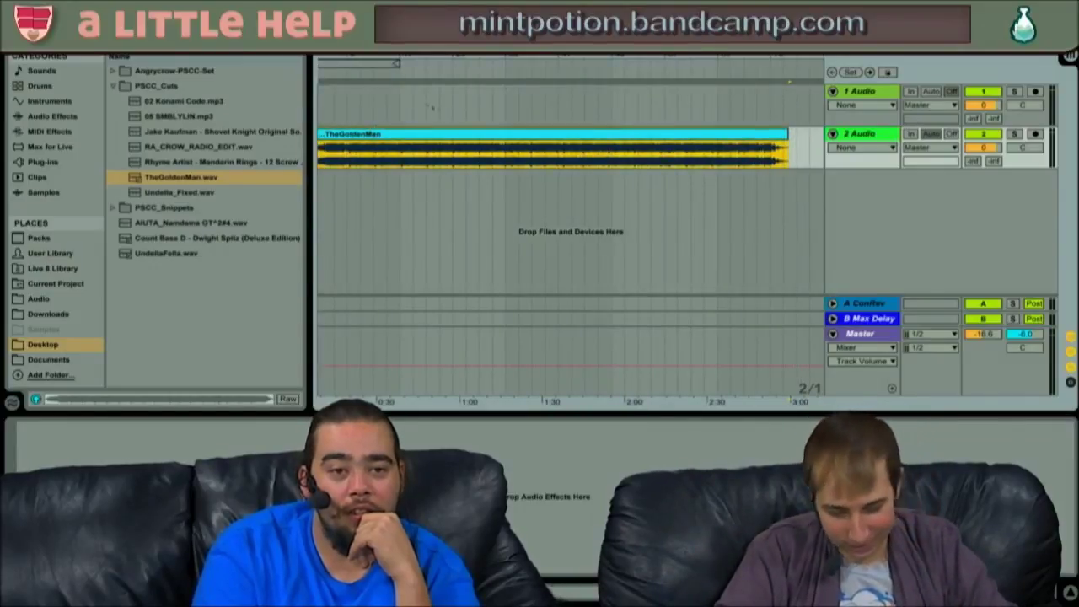
{"action": "left_click_drag", "start_coordinate": [540, 56], "coordinate": [564, 46]}
- Play TheGoldenMan clip from a later point, adjust the tempo, and open the clip in Clip View
{"action": "key", "text": "space"}
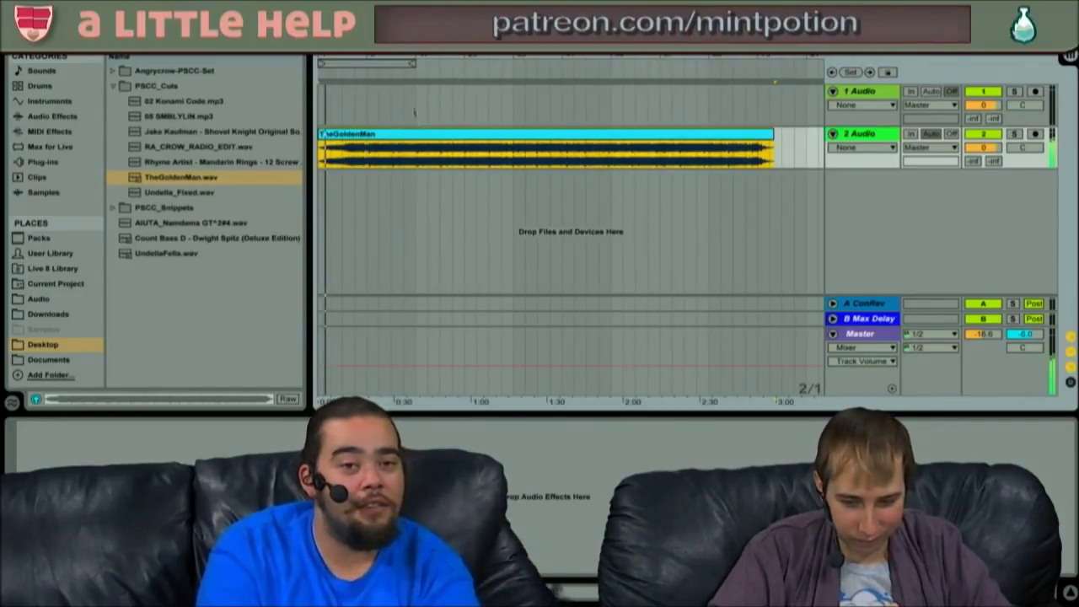
{"action": "left_click", "coordinate": [417, 100]}
{"action": "key", "text": "space"}
{"action": "key", "text": "space"}
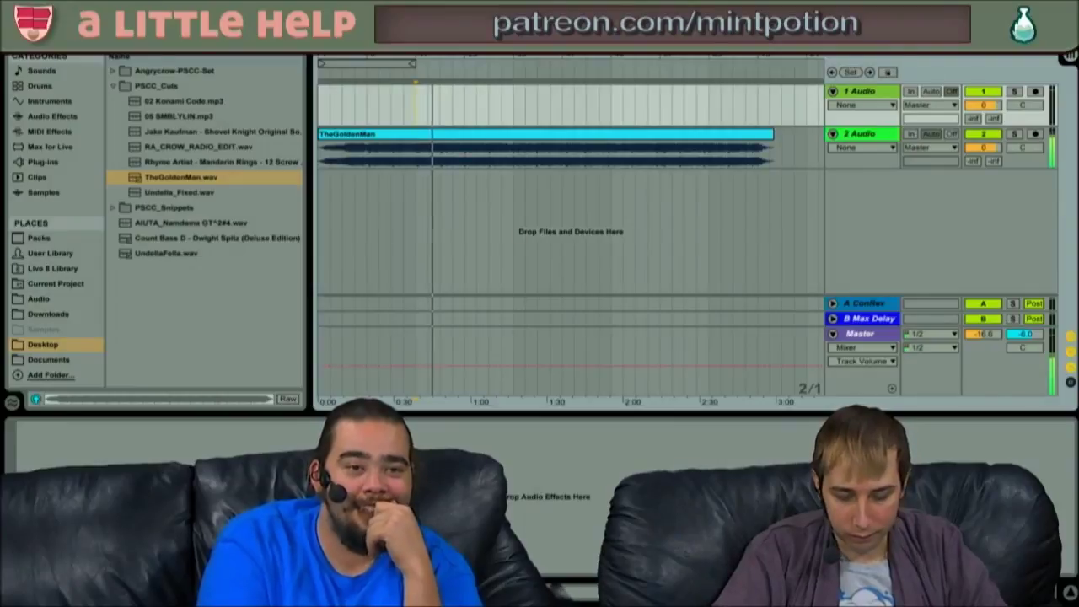
{"action": "mouse_move", "coordinate": [61, 25]}
{"action": "left_mouse_down"}
{"action": "mouse_move", "coordinate": [61, 13]}
{"action": "mouse_move", "coordinate": [61, 37]}
{"action": "left_mouse_up"}
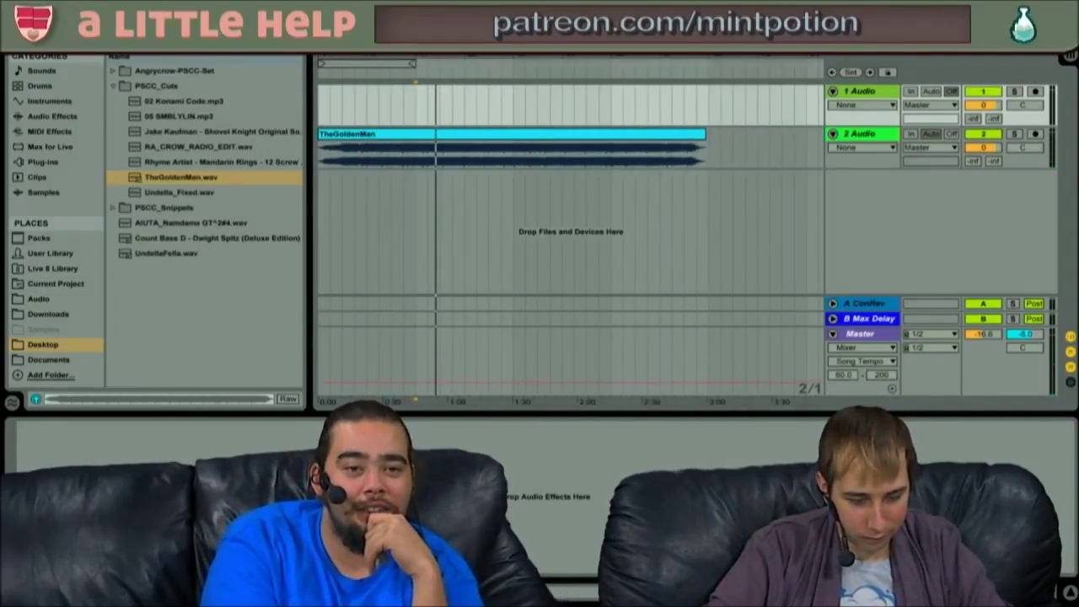
{"action": "left_click", "coordinate": [447, 135]}
{"action": "double_click", "coordinate": [447, 135]}
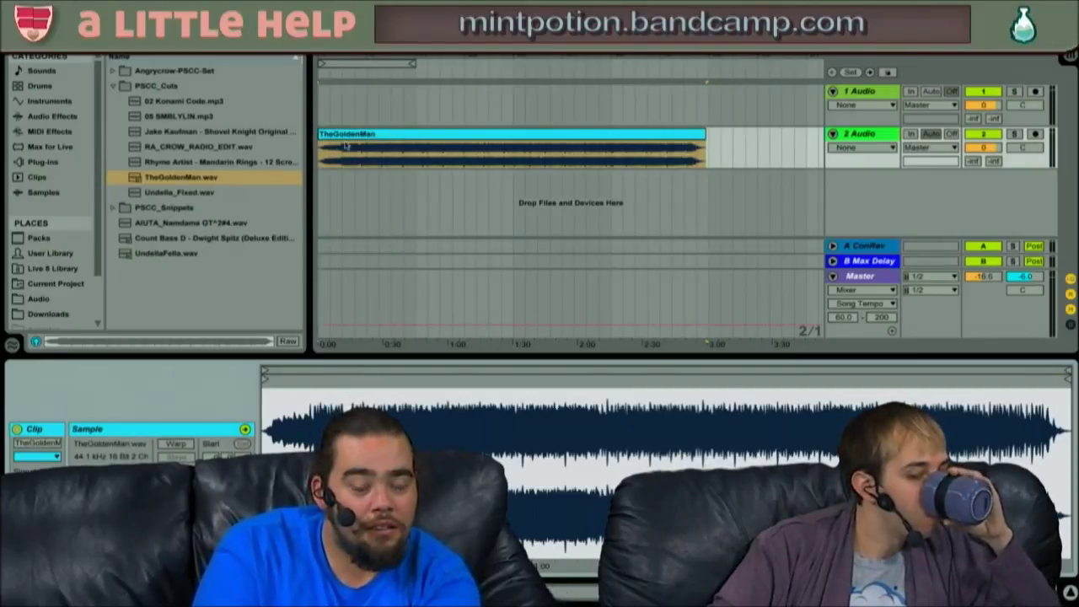
- Delete TheGoldenMan clip and place the Shovel Knight soundtrack file on track 2
{"action": "left_click", "coordinate": [269, 133]}
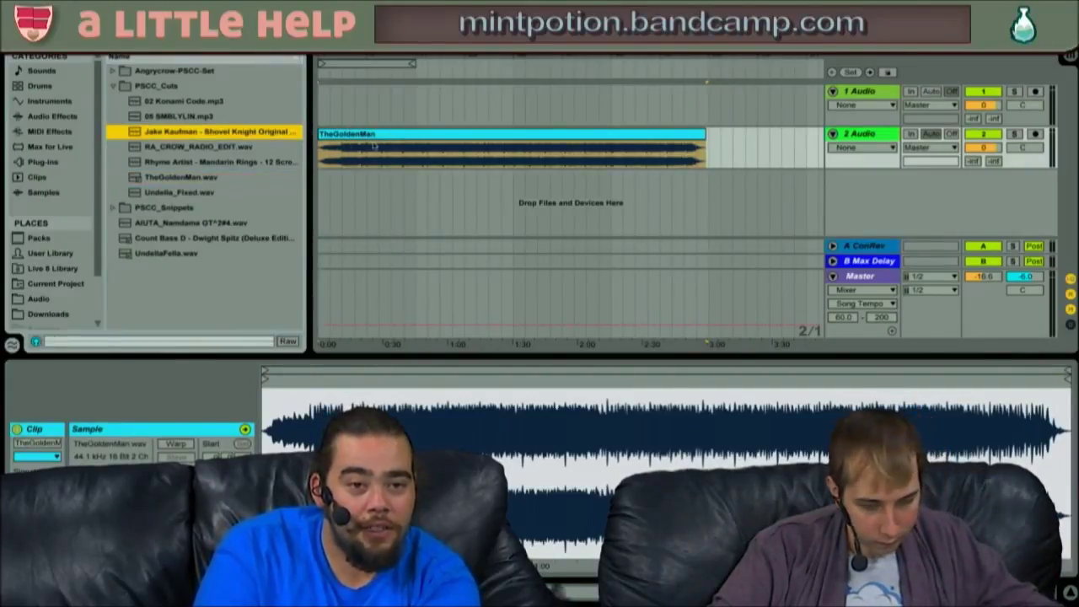
{"action": "left_click", "coordinate": [388, 135]}
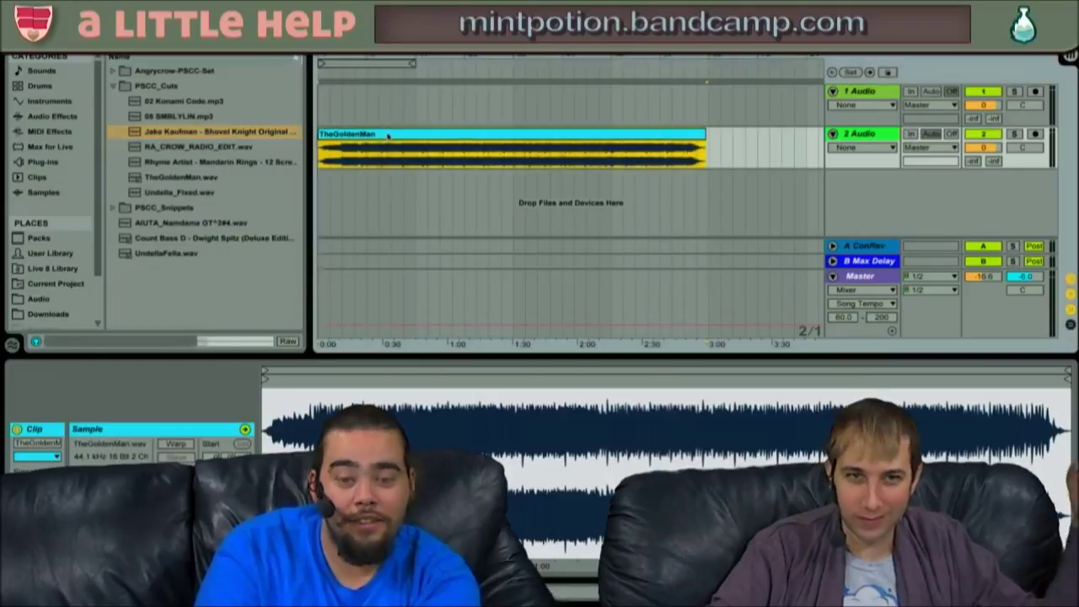
{"action": "key", "text": "Delete"}
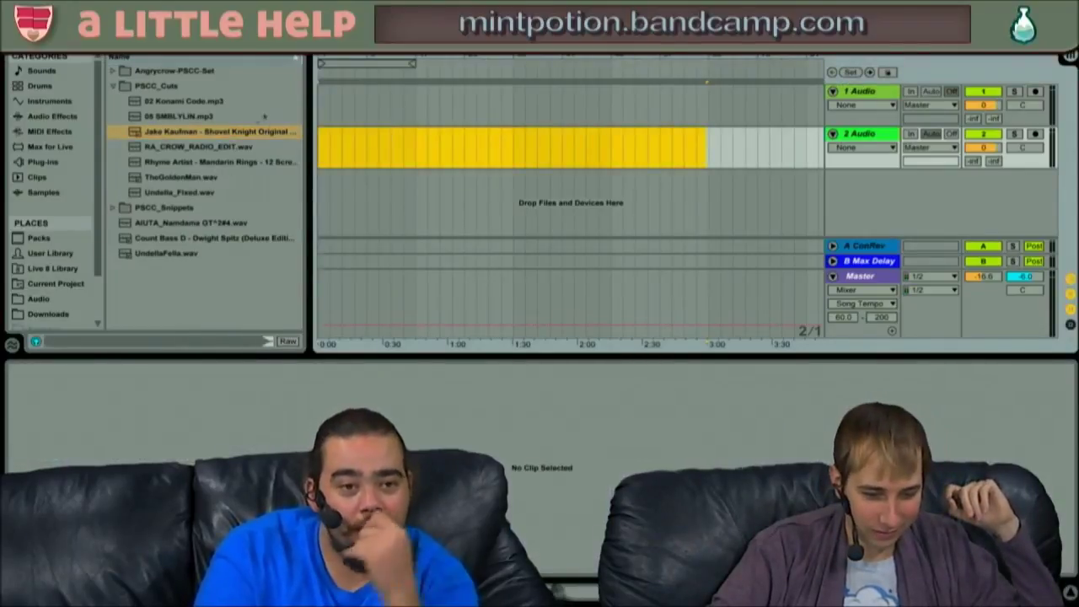
{"action": "left_click_drag", "start_coordinate": [243, 126], "coordinate": [343, 142]}
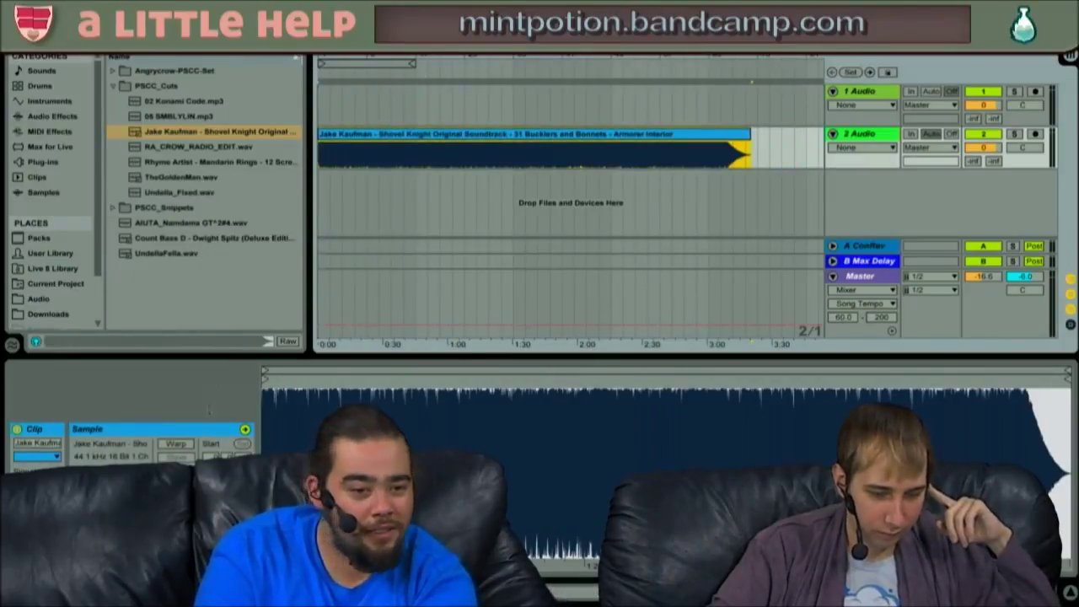
- Turn on Warp for the Shovel Knight clip and zoom into its first bars
{"action": "left_click", "coordinate": [175, 443]}
{"action": "left_click_drag", "start_coordinate": [347, 373], "coordinate": [396, 456]}
{"action": "left_click_drag", "start_coordinate": [780, 374], "coordinate": [1073, 373]}
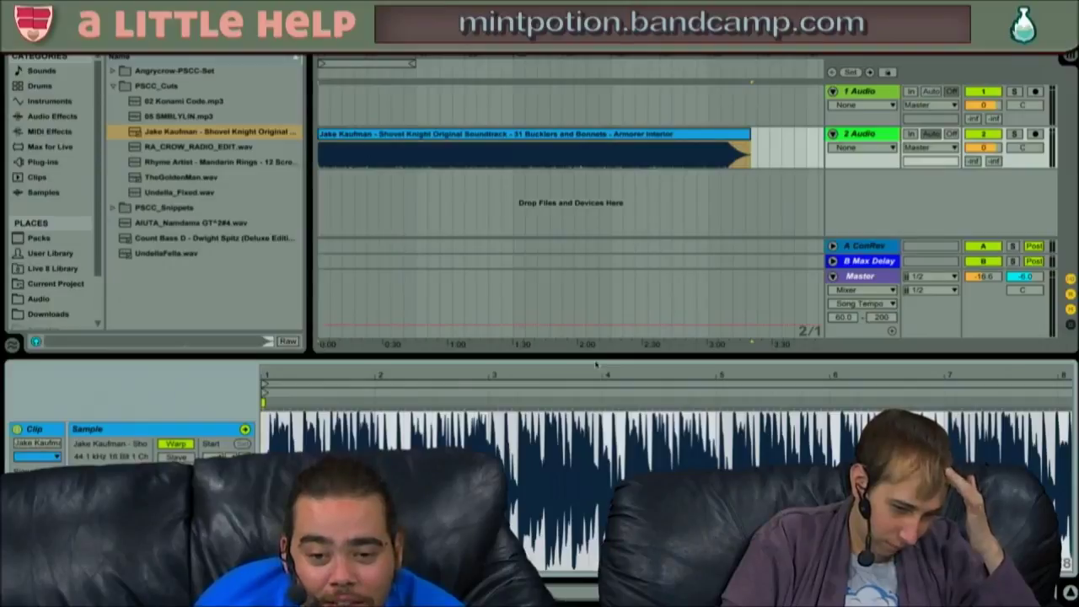
- Enlarge the Clip View, play the clip, and zoom in closely on its start marker
{"action": "left_click_drag", "start_coordinate": [594, 359], "coordinate": [550, 345]}
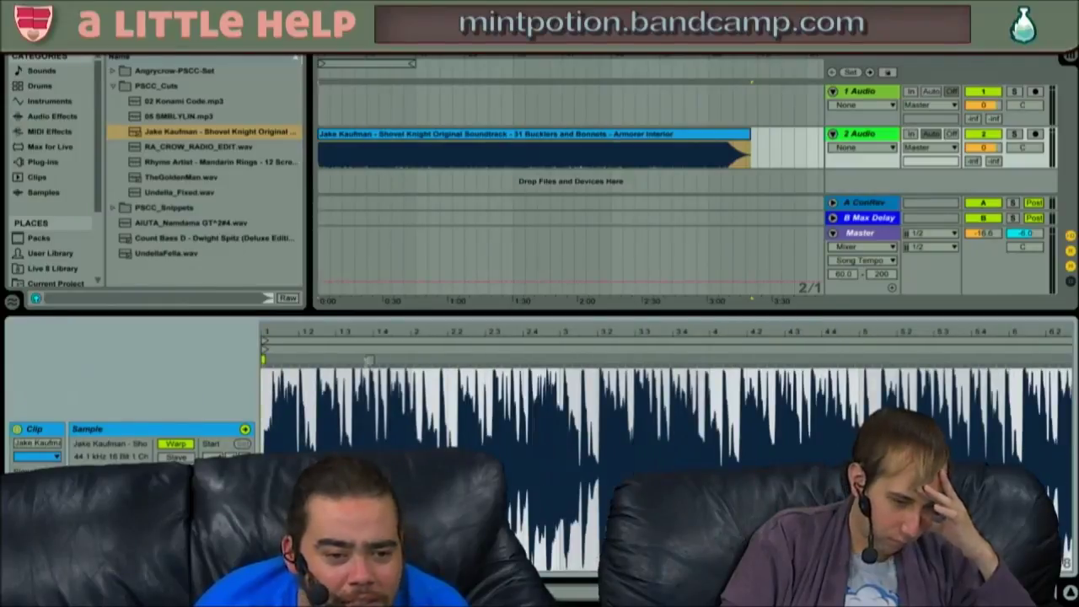
{"action": "key", "text": "space"}
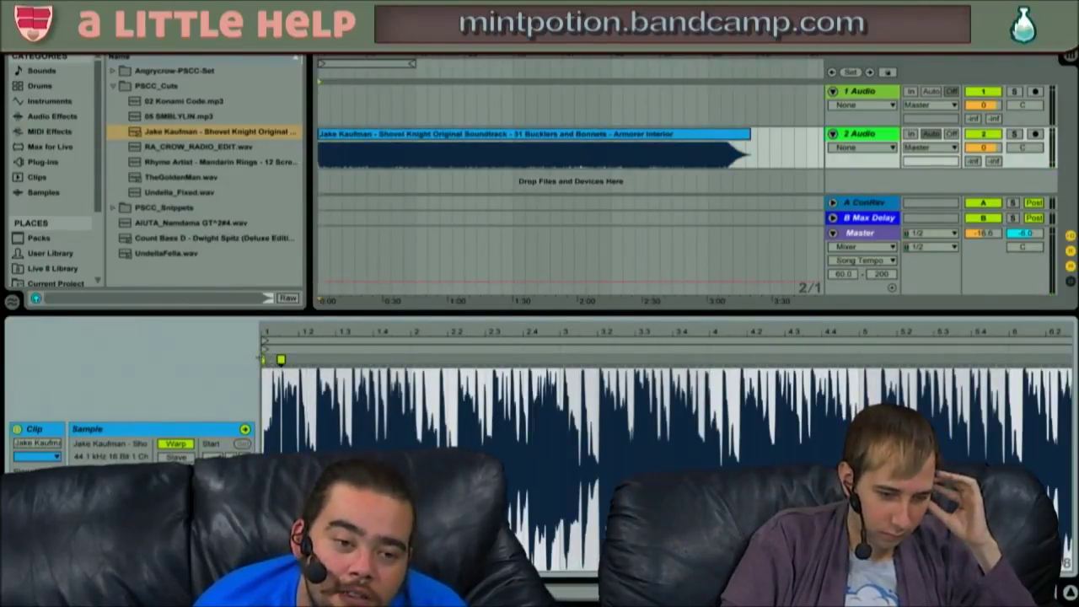
{"action": "key", "text": "space"}
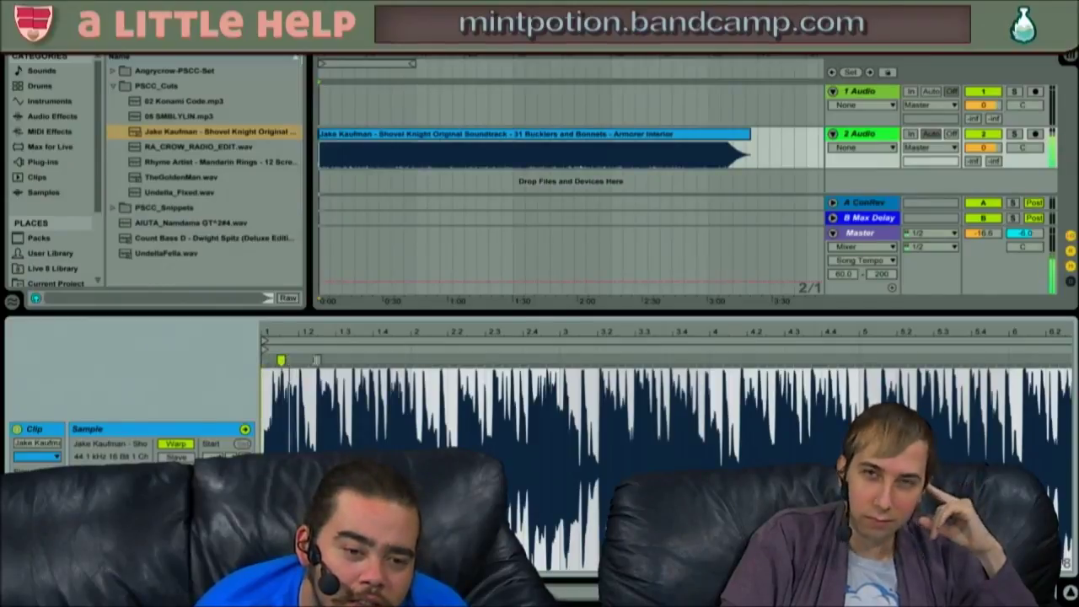
{"action": "left_click_drag", "start_coordinate": [282, 397], "coordinate": [281, 413]}
{"action": "left_click_drag", "start_coordinate": [272, 333], "coordinate": [272, 355]}
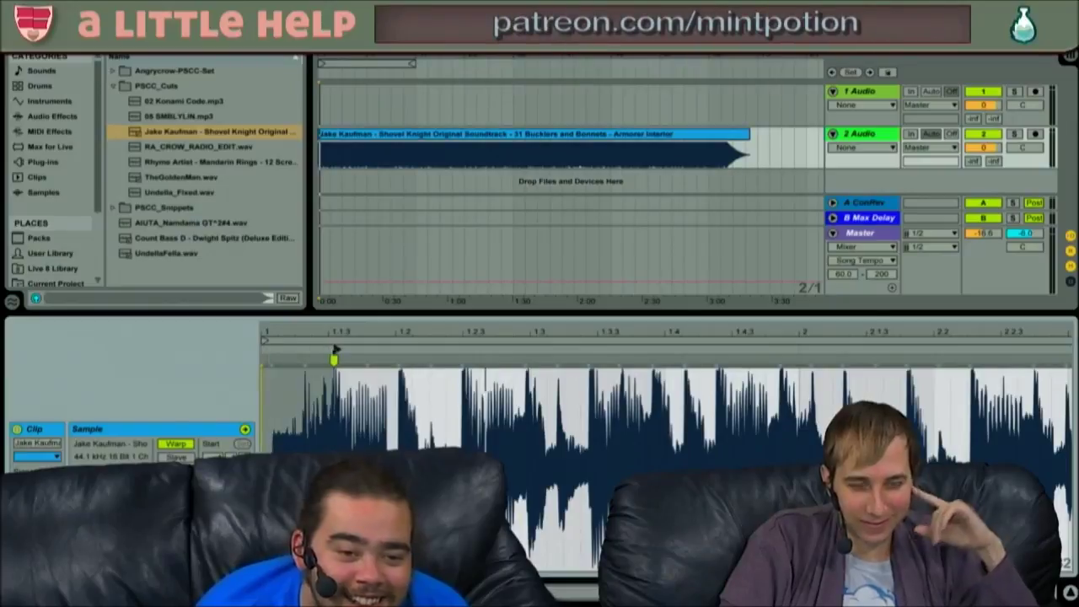
{"action": "left_click_drag", "start_coordinate": [335, 349], "coordinate": [330, 349]}
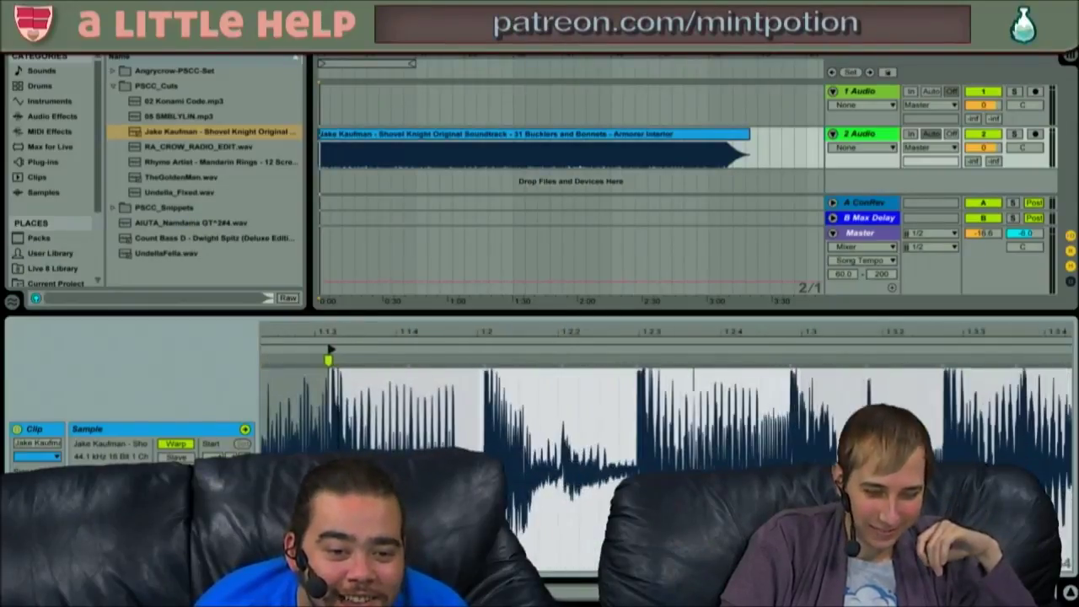
- Apply Set 1.1.1 Here at the start marker, then zoom back out
{"action": "right_click", "coordinate": [328, 357]}
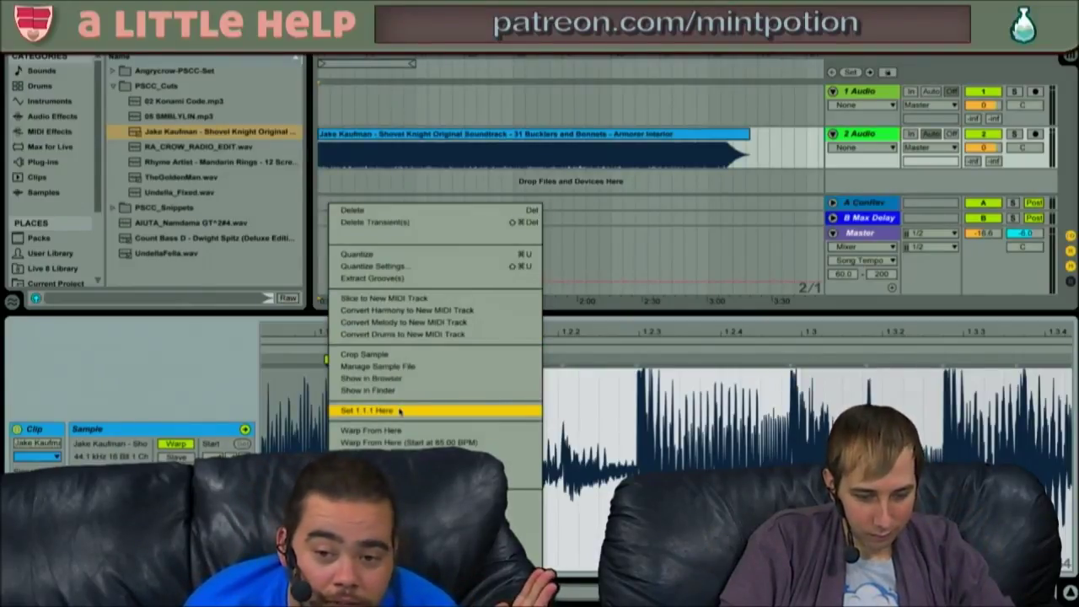
{"action": "left_click", "coordinate": [399, 410]}
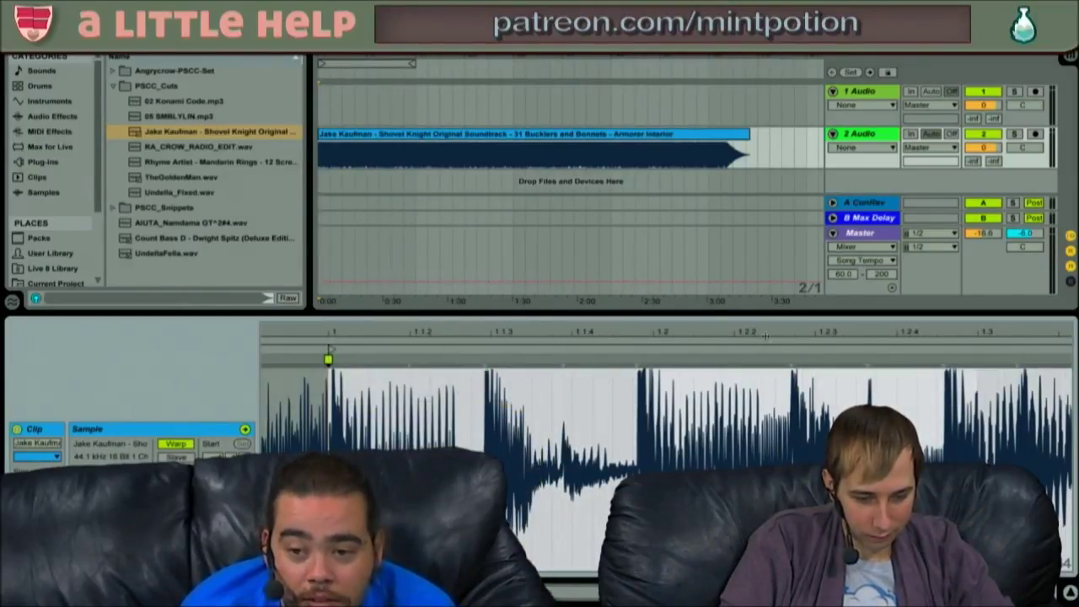
{"action": "left_click_drag", "start_coordinate": [767, 330], "coordinate": [767, 260]}
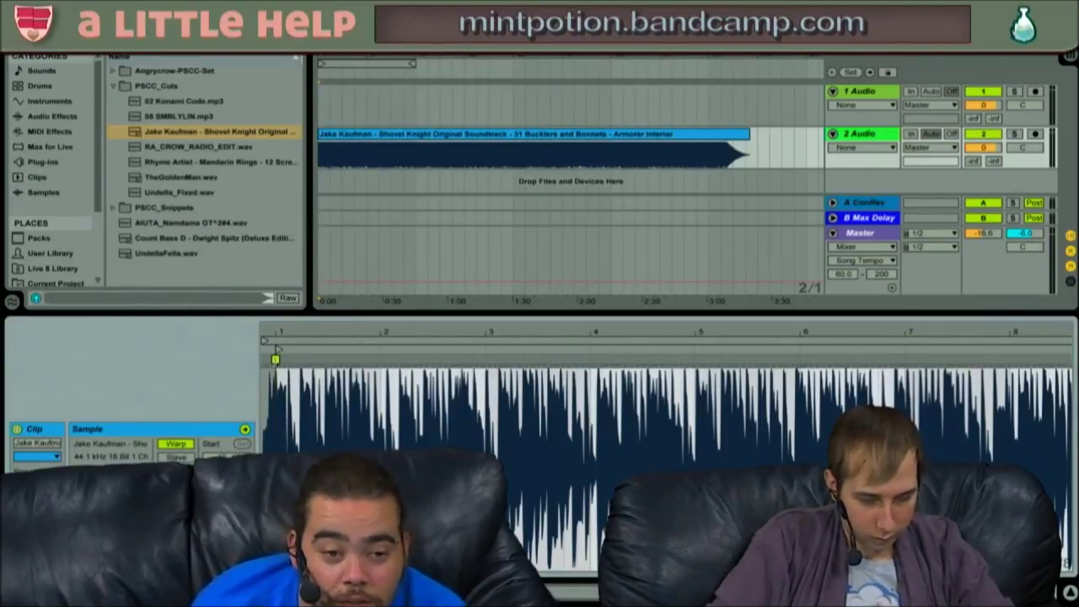
- Adjust the Shovel Knight clip's Seg. BPM down and up, auditioning playback after each change
{"action": "mouse_move", "coordinate": [175, 484]}
{"action": "left_mouse_down"}
{"action": "mouse_move", "coordinate": [176, 514]}
{"action": "mouse_move", "coordinate": [176, 502]}
{"action": "left_mouse_up"}
{"action": "key", "text": "space"}
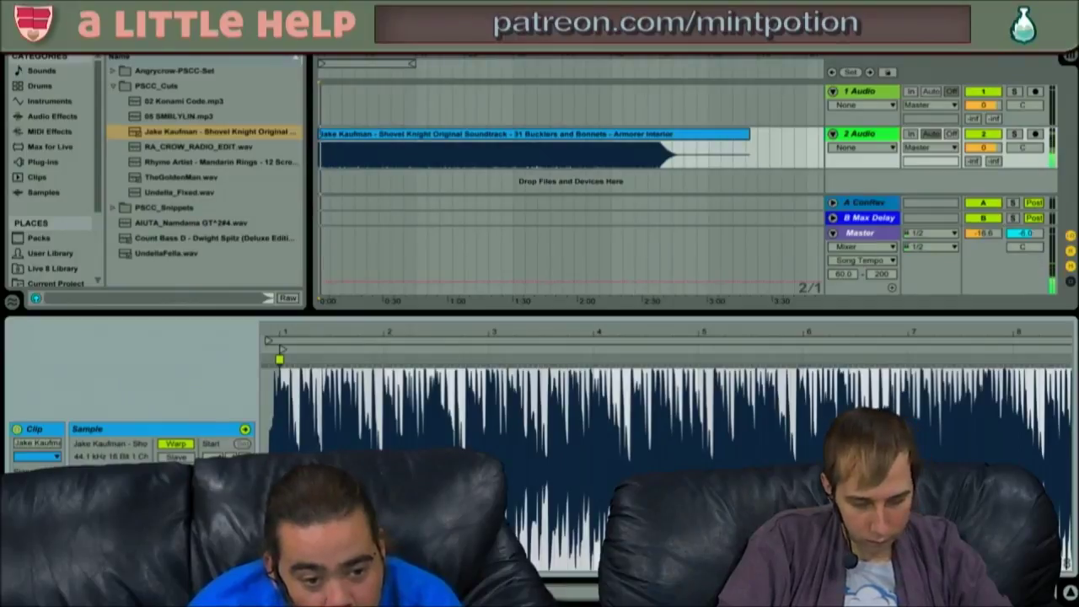
{"action": "mouse_move", "coordinate": [175, 503]}
{"action": "left_mouse_down"}
{"action": "mouse_move", "coordinate": [175, 469]}
{"action": "mouse_move", "coordinate": [175, 516]}
{"action": "left_mouse_up"}
{"action": "key", "text": "space"}
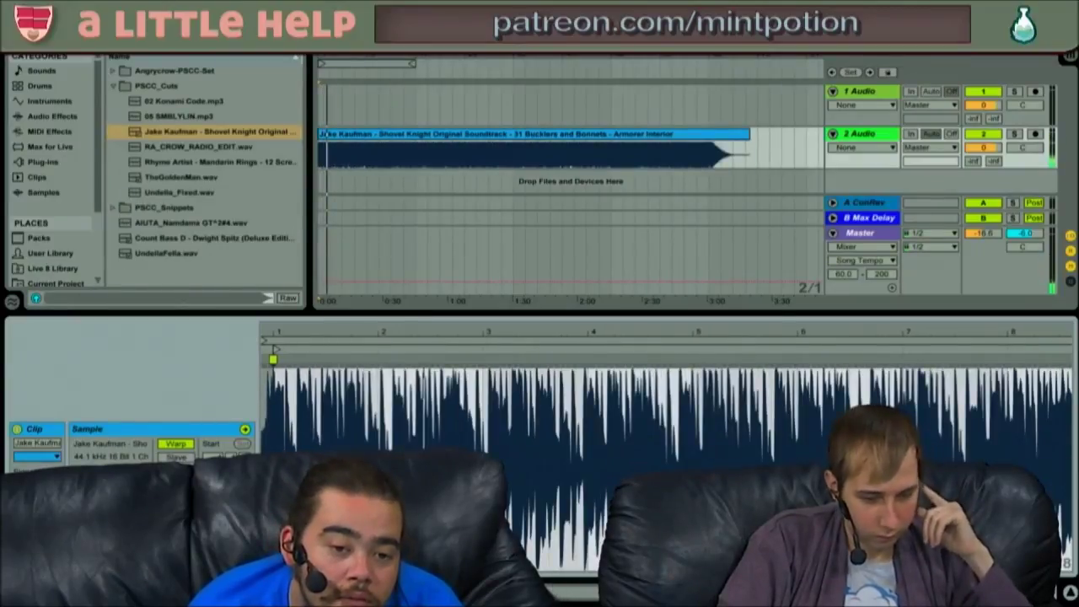
{"action": "mouse_move", "coordinate": [175, 484]}
{"action": "left_mouse_down"}
{"action": "mouse_move", "coordinate": [175, 473]}
{"action": "mouse_move", "coordinate": [175, 486]}
{"action": "left_mouse_up"}
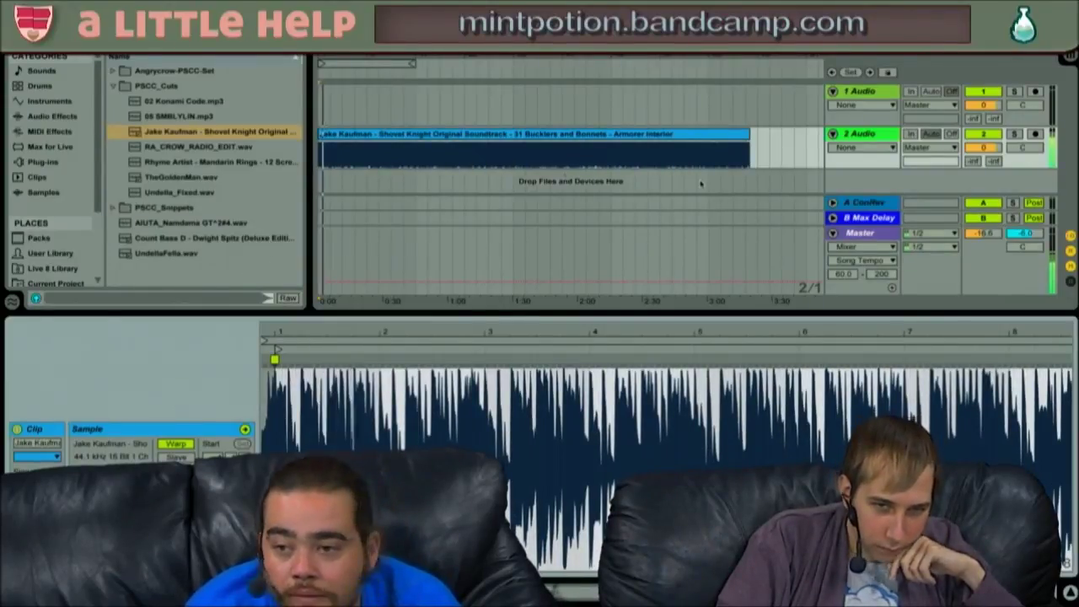
- Raise the song tempo while zooming the clip waveform to check the beats around beat 5
{"action": "left_click_drag", "start_coordinate": [585, 332], "coordinate": [585, 282]}
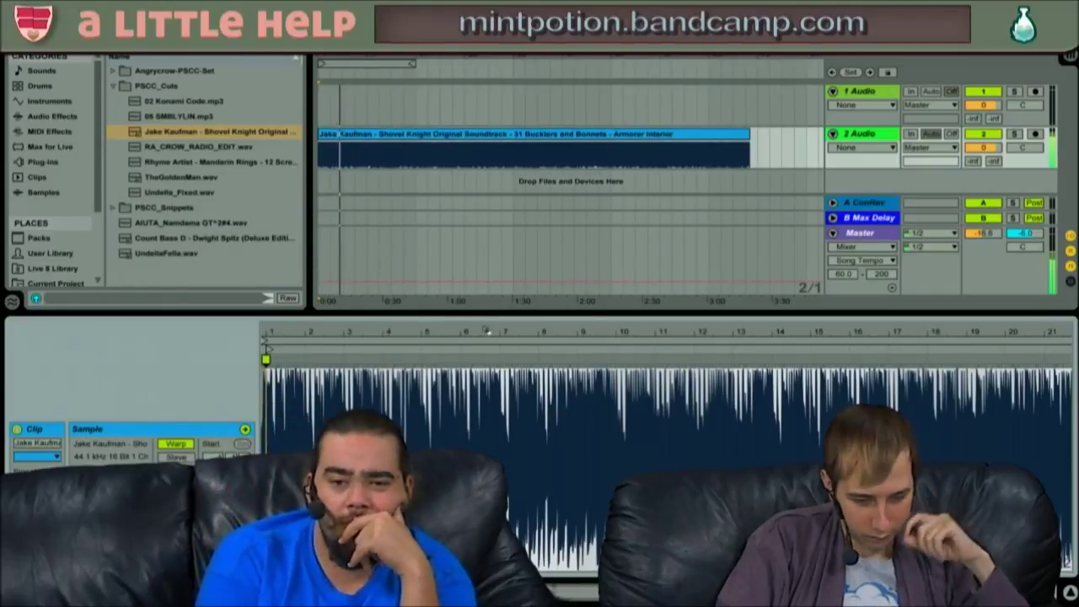
{"action": "left_click_drag", "start_coordinate": [52, 18], "coordinate": [52, 9]}
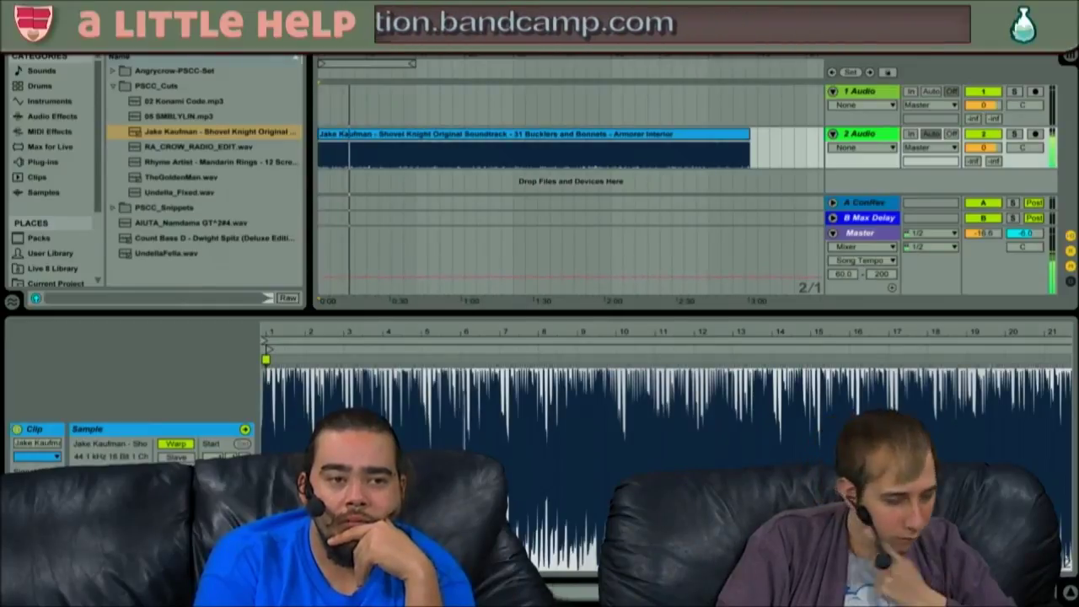
{"action": "left_click_drag", "start_coordinate": [425, 329], "coordinate": [520, 330]}
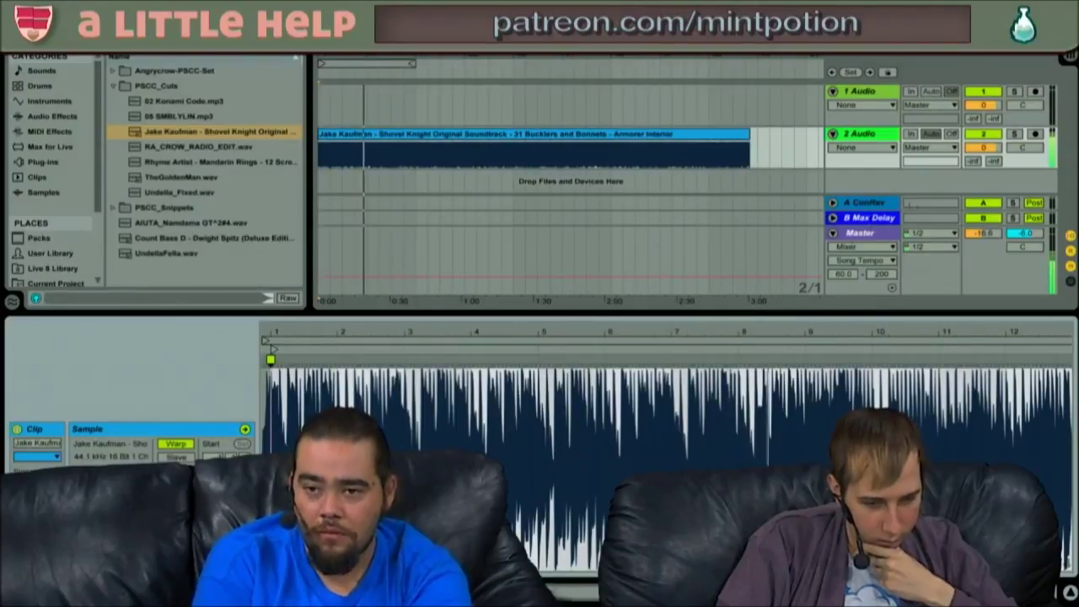
- Show the Master channel's device chain and browse to the Audio Effects > Audio Effect Rack presets
{"action": "double_click", "coordinate": [860, 233]}
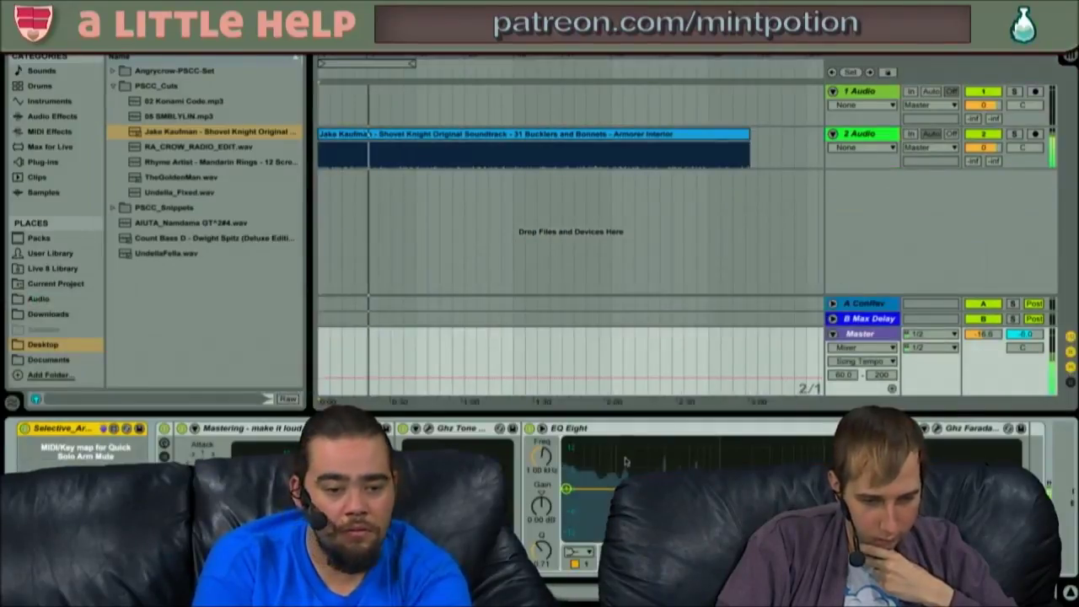
{"action": "left_click", "coordinate": [318, 530]}
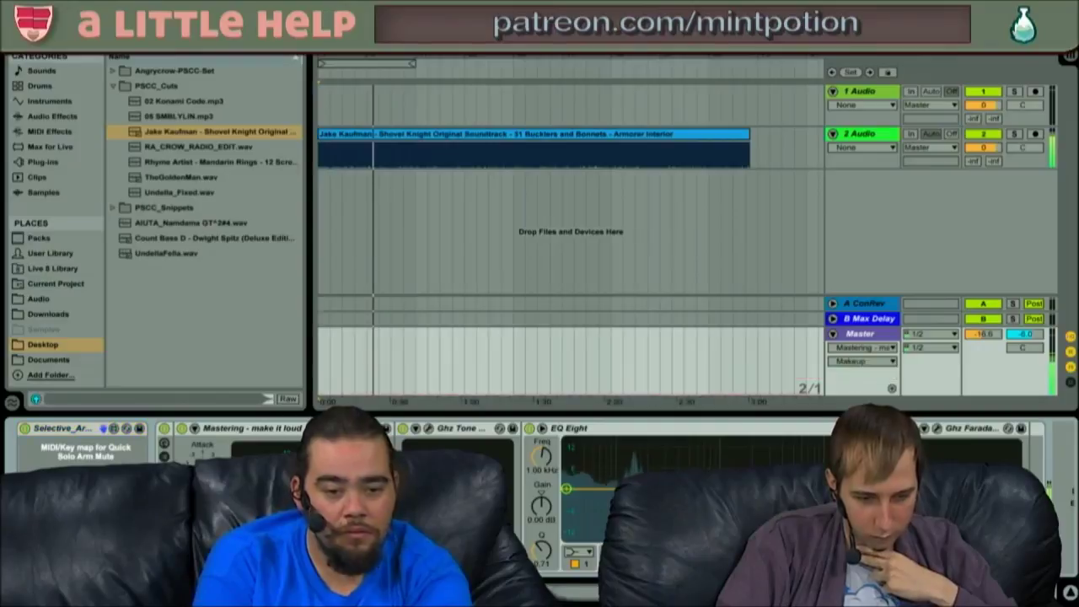
{"action": "left_click", "coordinate": [253, 529]}
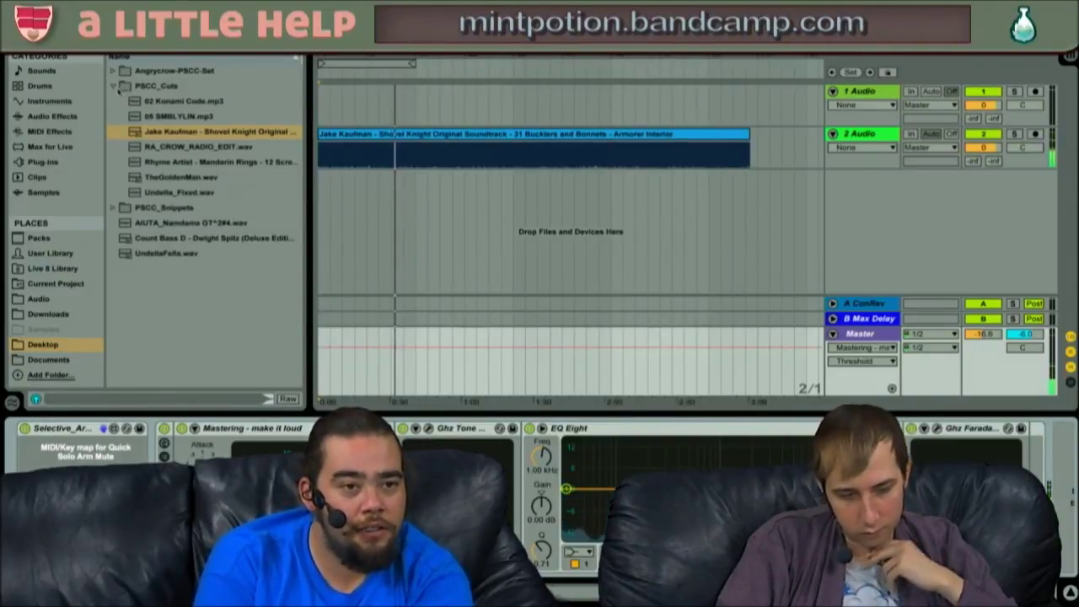
{"action": "left_click", "coordinate": [113, 88]}
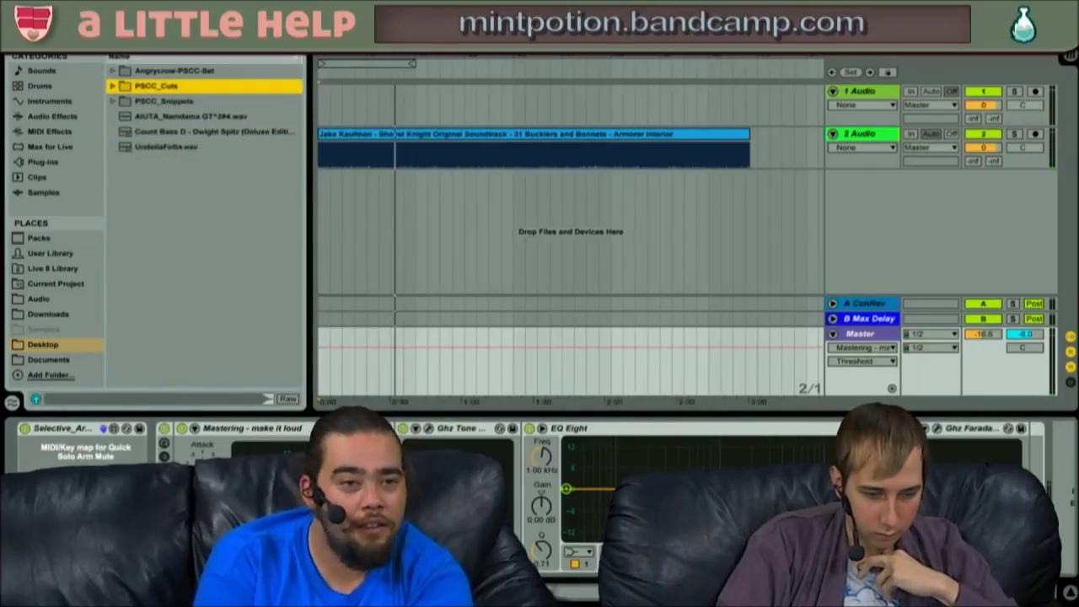
{"action": "left_click", "coordinate": [42, 100]}
{"action": "left_click", "coordinate": [45, 118]}
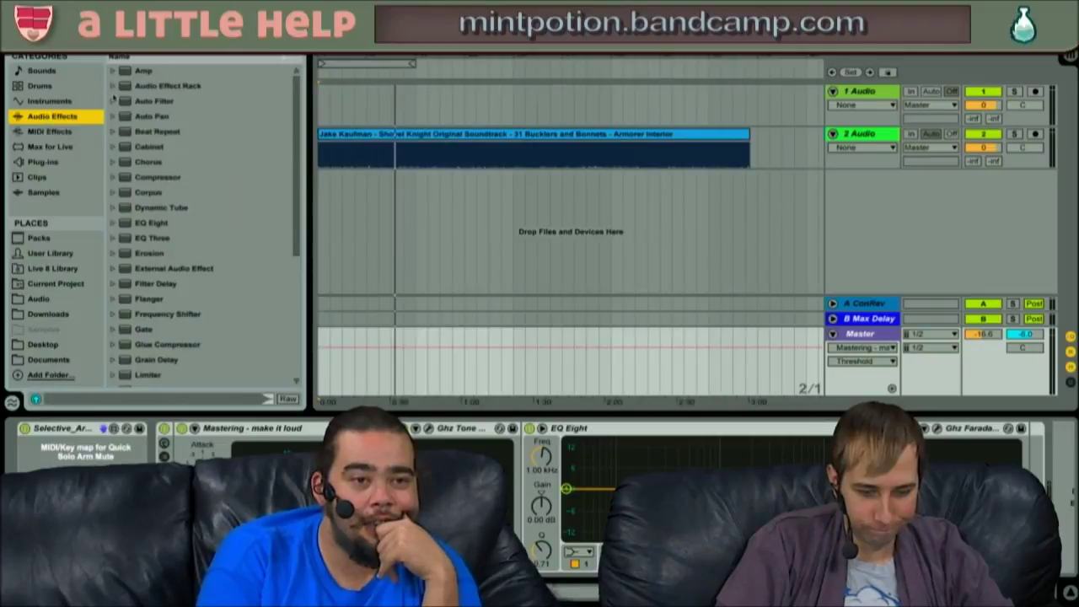
{"action": "left_click", "coordinate": [121, 85]}
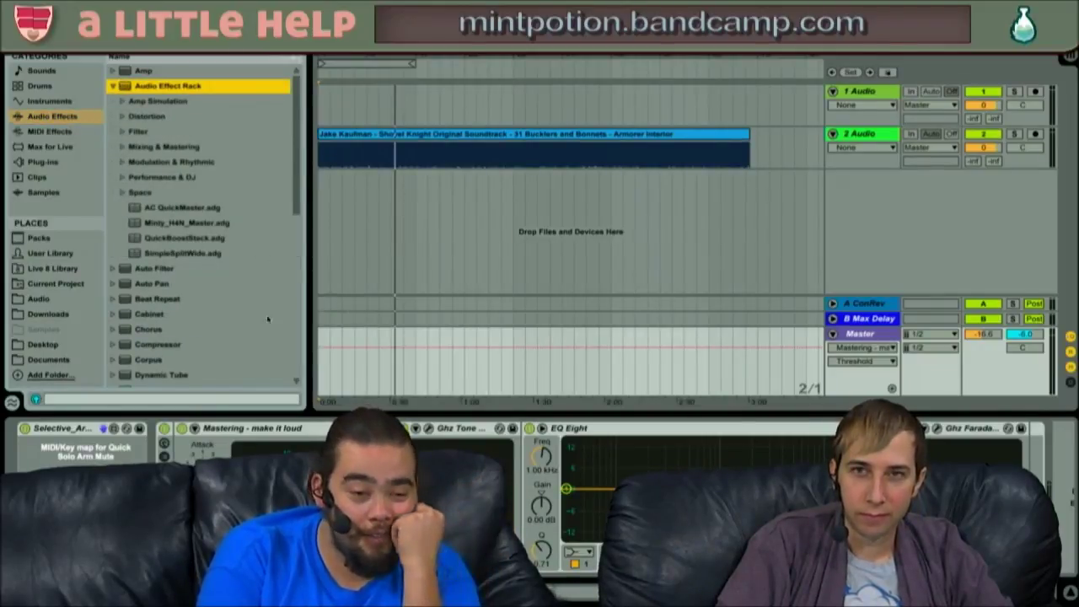
- Try the SimpleSplitWide preset on Master, remove it, and load an empty Audio Effect Rack instead
{"action": "double_click", "coordinate": [171, 431]}
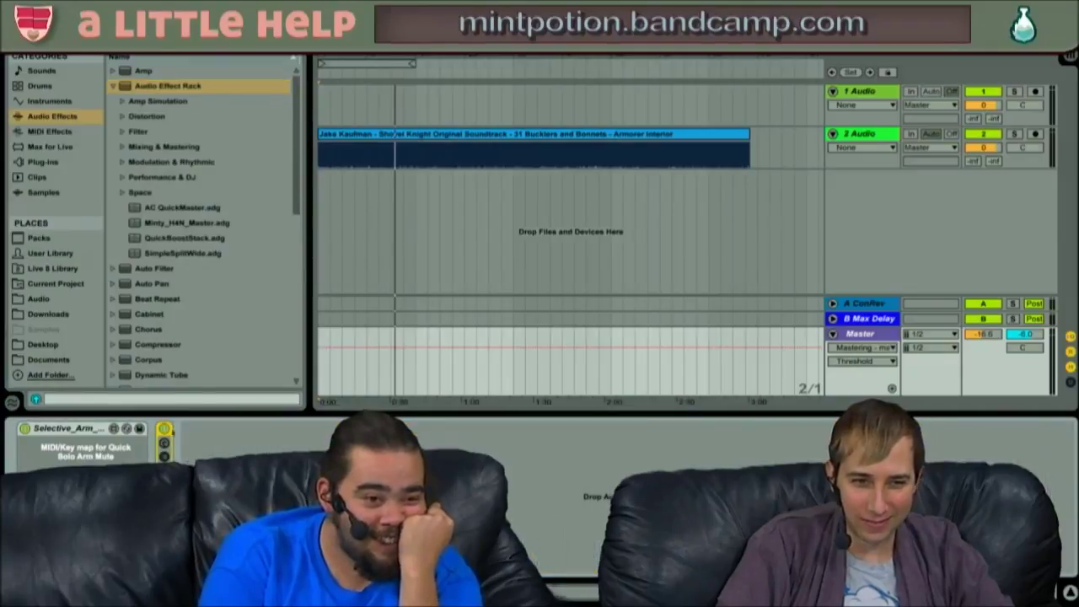
{"action": "left_click", "coordinate": [190, 255]}
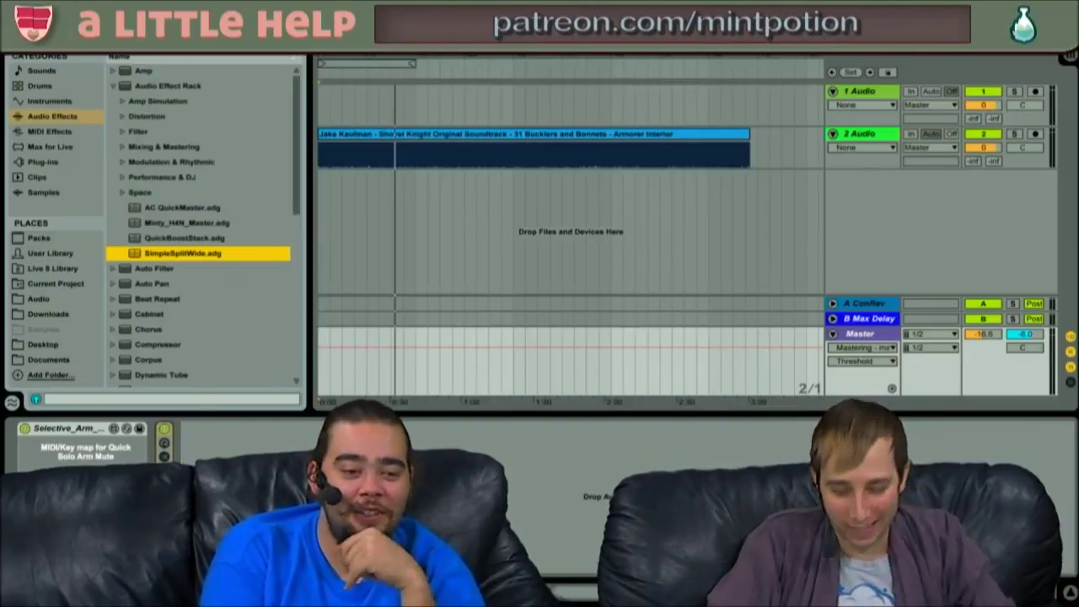
{"action": "key", "text": "Return"}
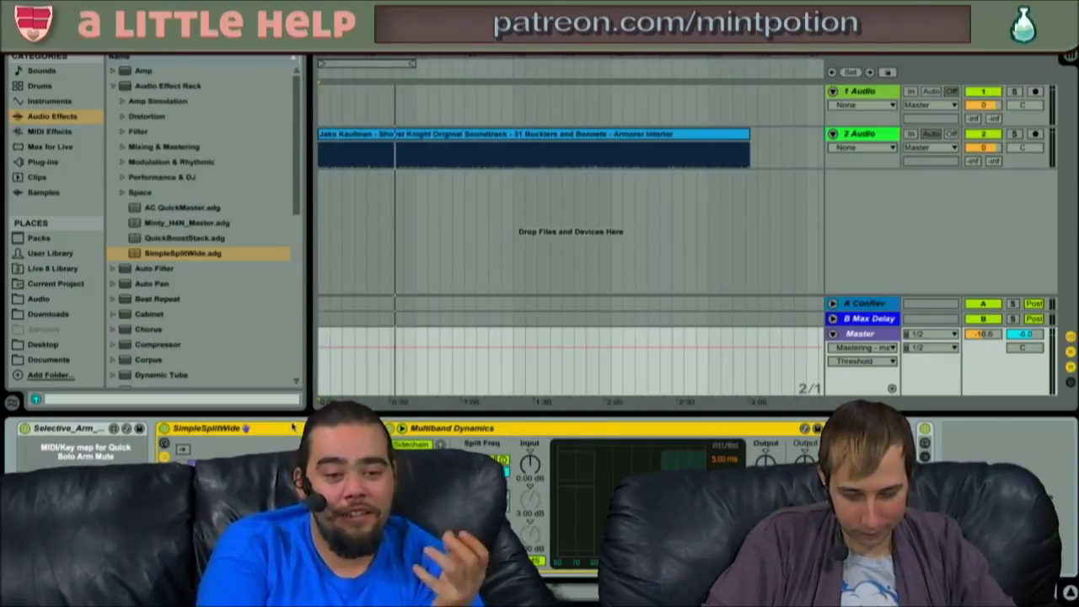
{"action": "key", "text": "Delete"}
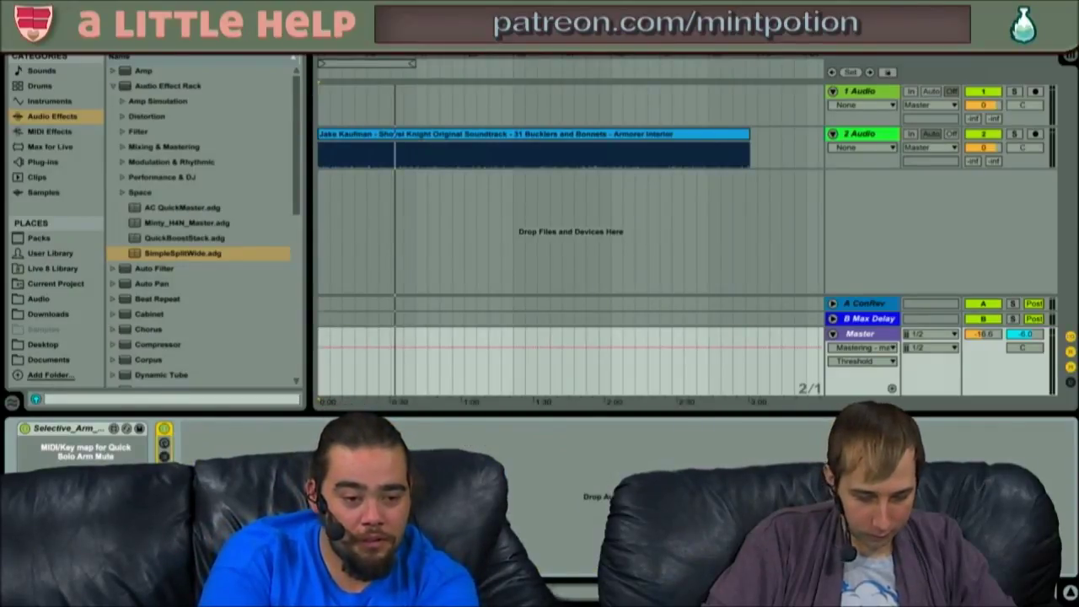
{"action": "key", "text": "ctrl+z"}
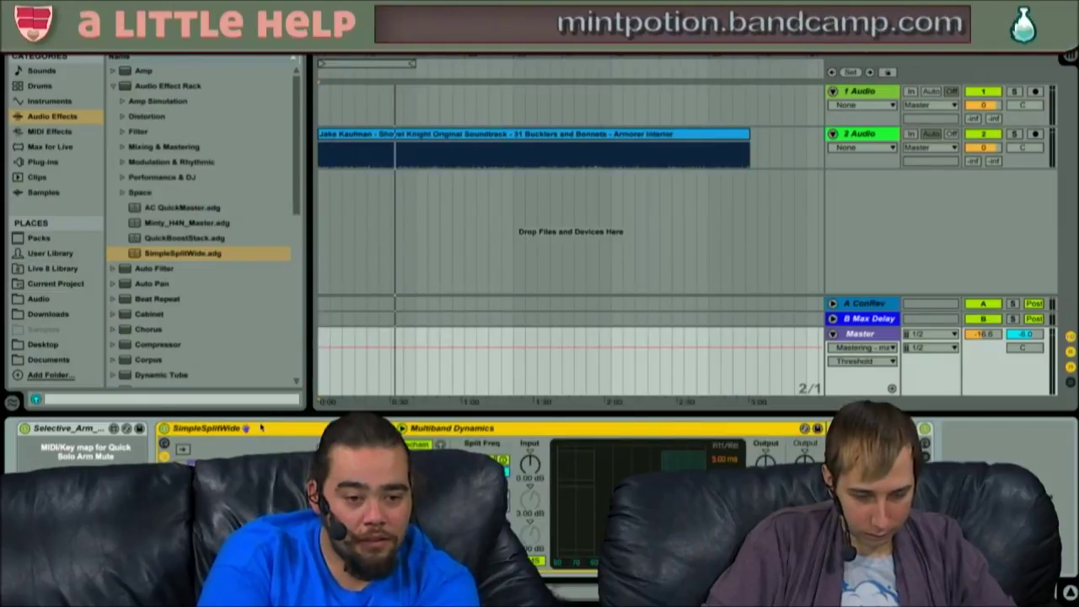
{"action": "key", "text": "Delete"}
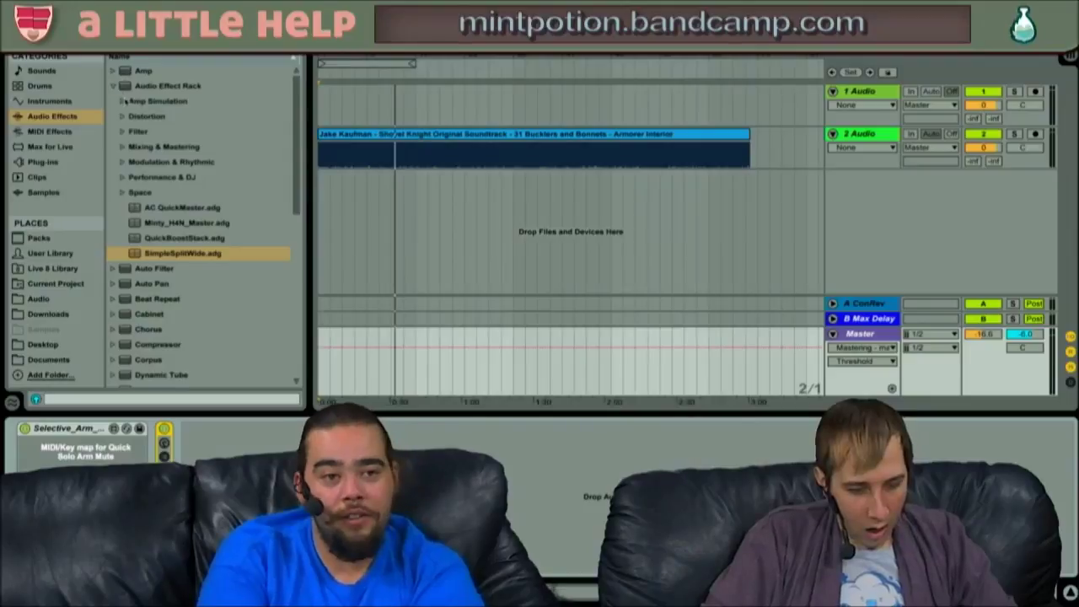
{"action": "left_click", "coordinate": [139, 86]}
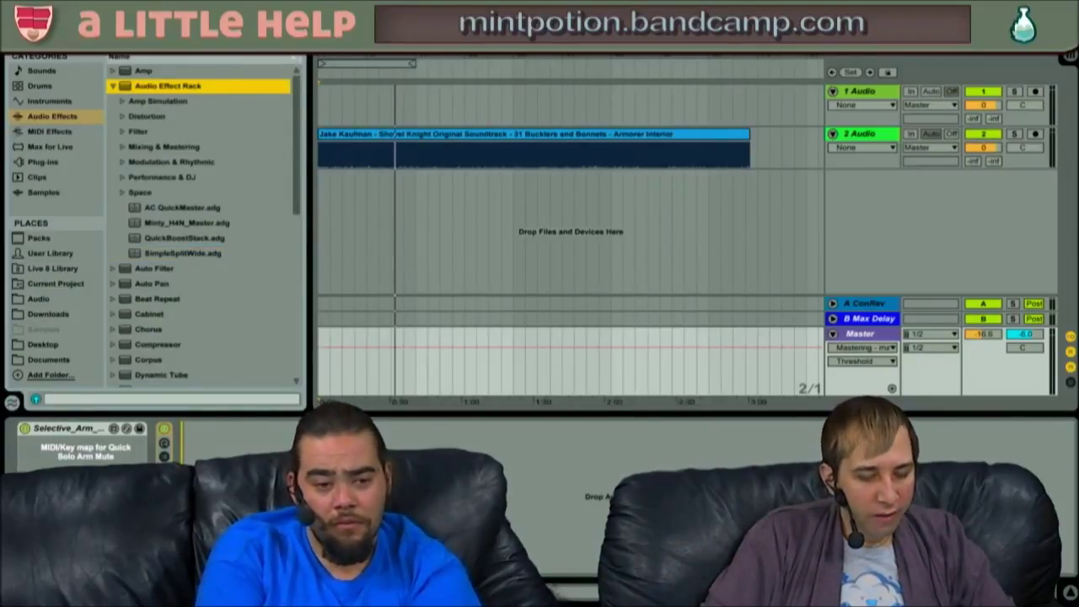
{"action": "key", "text": "Return"}
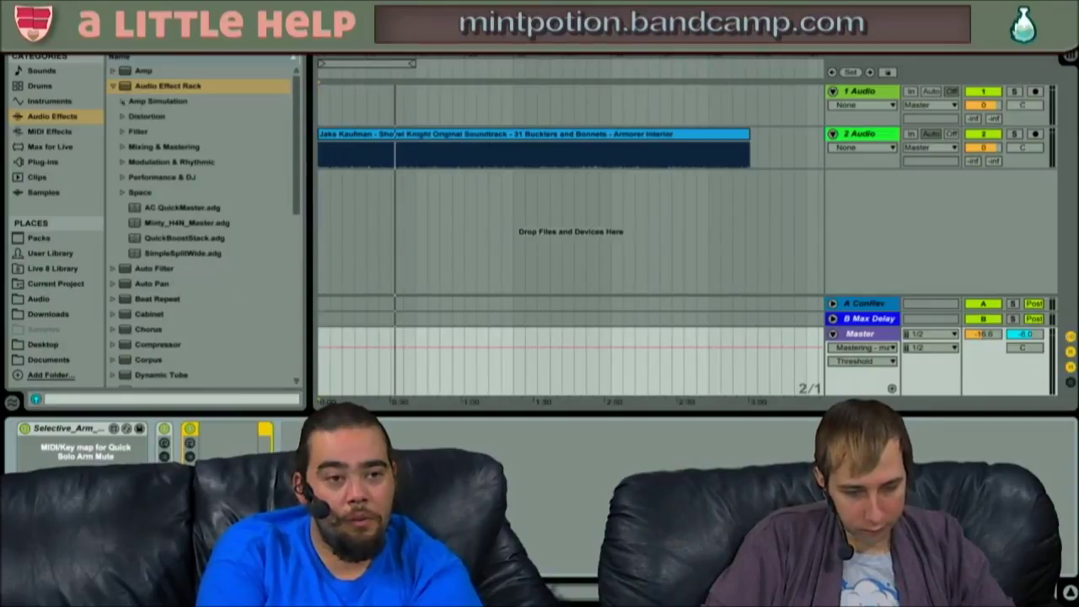
- Add Multiband Dynamics to the Master rack and show the rack's High, Mid and Low chain list
{"action": "left_click", "coordinate": [113, 86]}
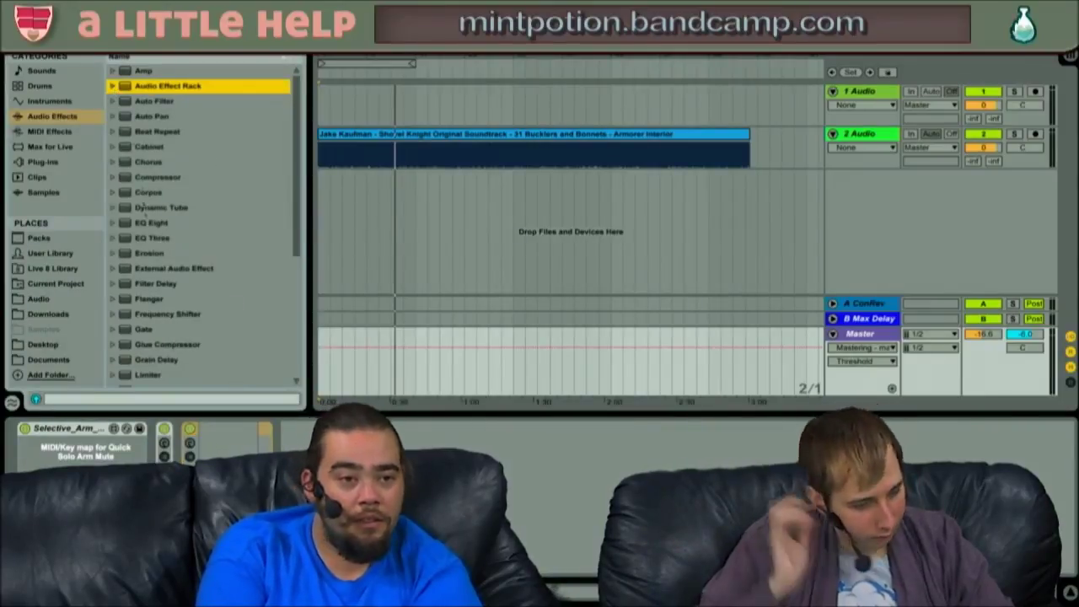
{"action": "scroll", "coordinate": [149, 307], "scroll_direction": "down", "scroll_amount": 3}
{"action": "scroll", "coordinate": [149, 306], "scroll_direction": "down", "scroll_amount": 3}
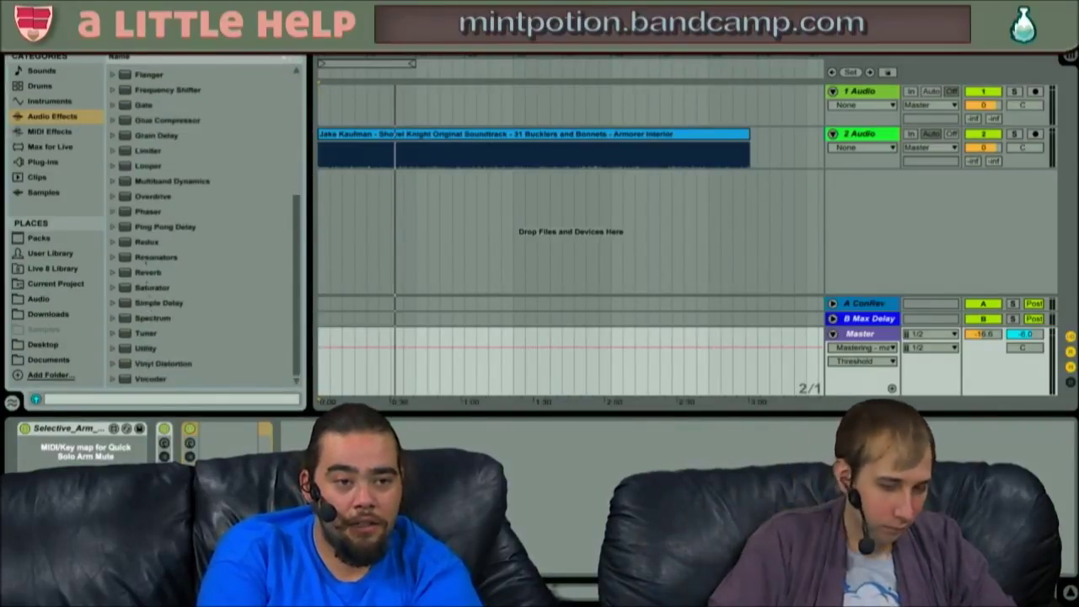
{"action": "double_click", "coordinate": [126, 182]}
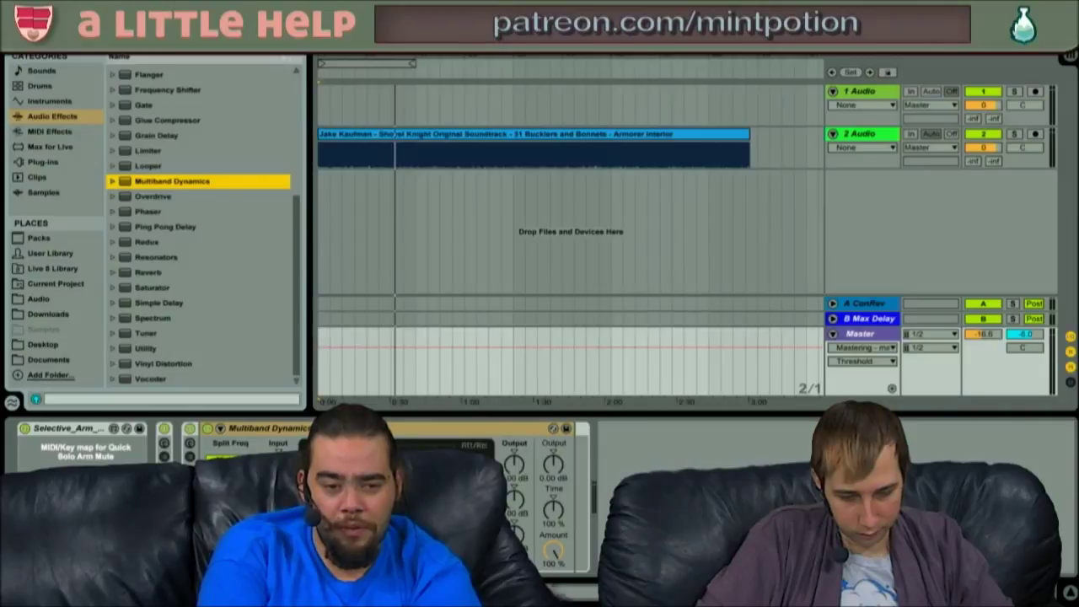
{"action": "left_click", "coordinate": [191, 457]}
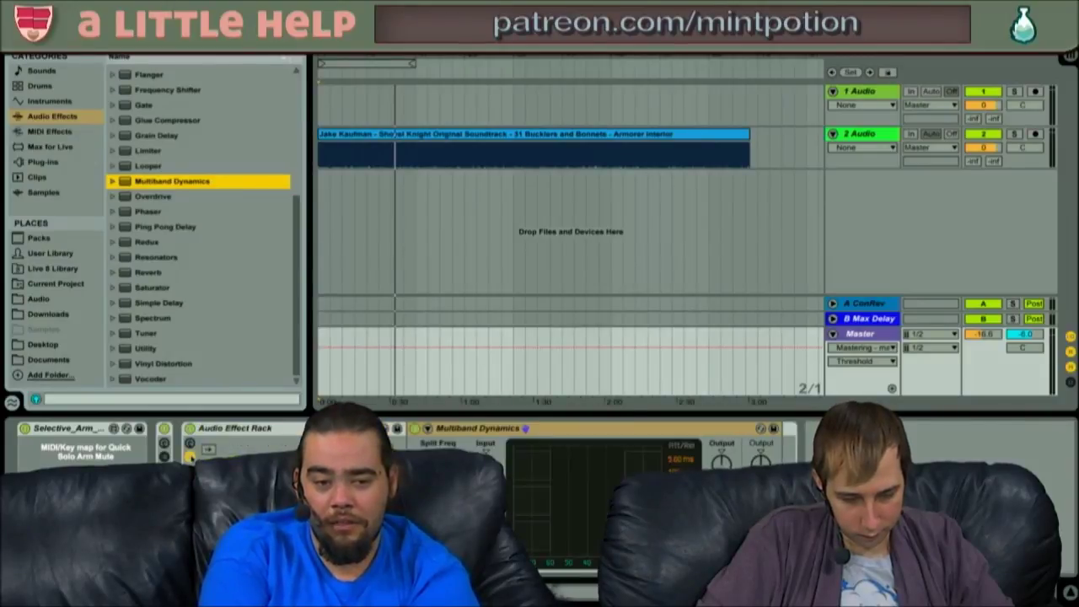
{"action": "left_click", "coordinate": [261, 473]}
{"action": "key", "text": "Delete"}
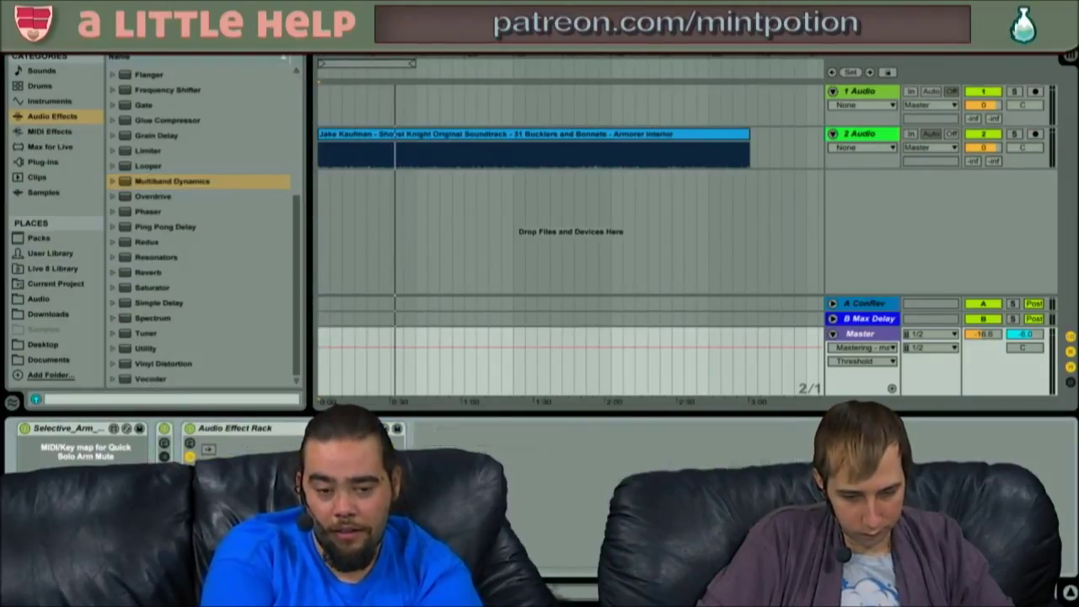
{"action": "key", "text": "ctrl+z"}
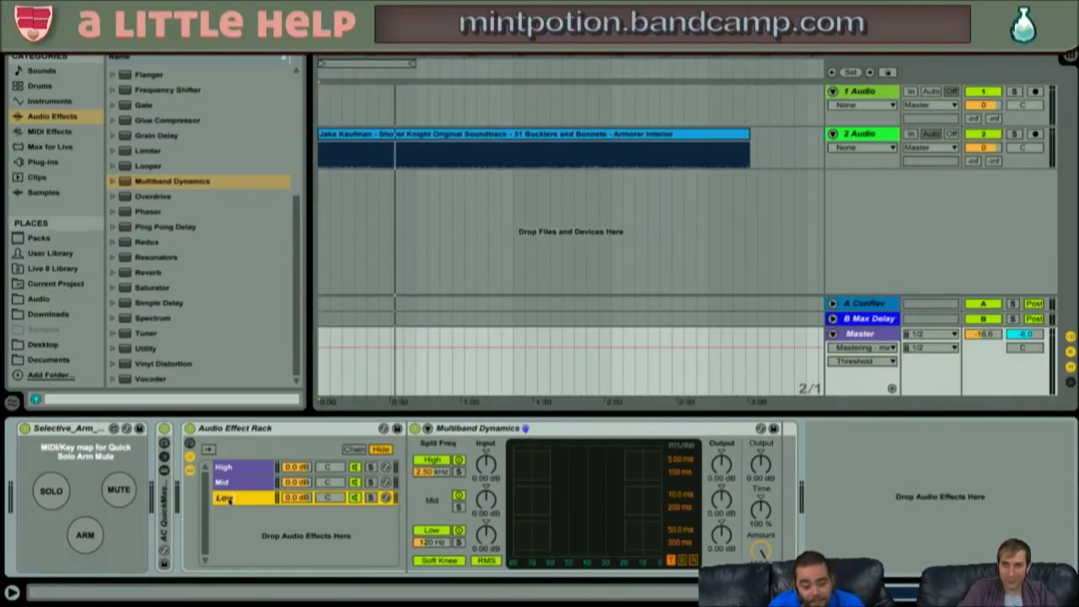
- Colour the High, Mid and Low chains yellow, light blue and lilac, then start song playback
{"action": "left_click", "coordinate": [242, 468]}
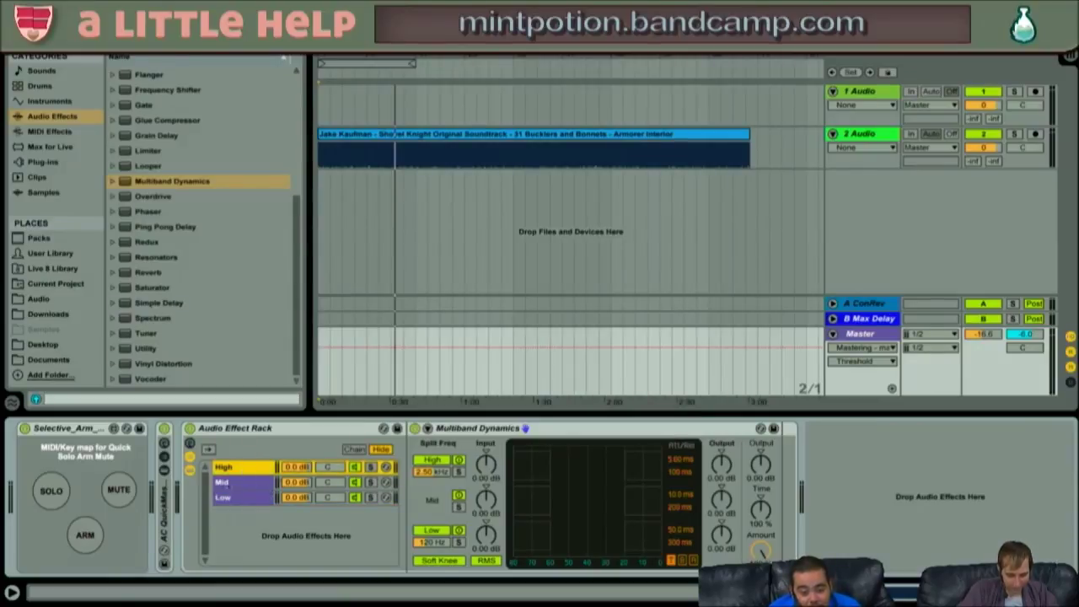
{"action": "right_click", "coordinate": [244, 471]}
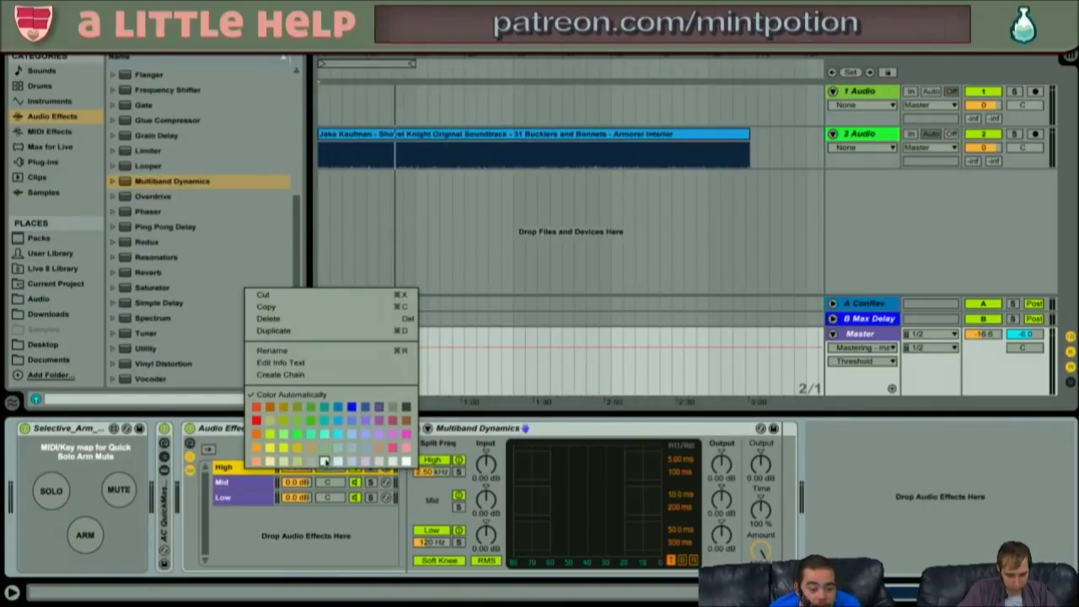
{"action": "left_click", "coordinate": [324, 461]}
{"action": "right_click", "coordinate": [257, 482]}
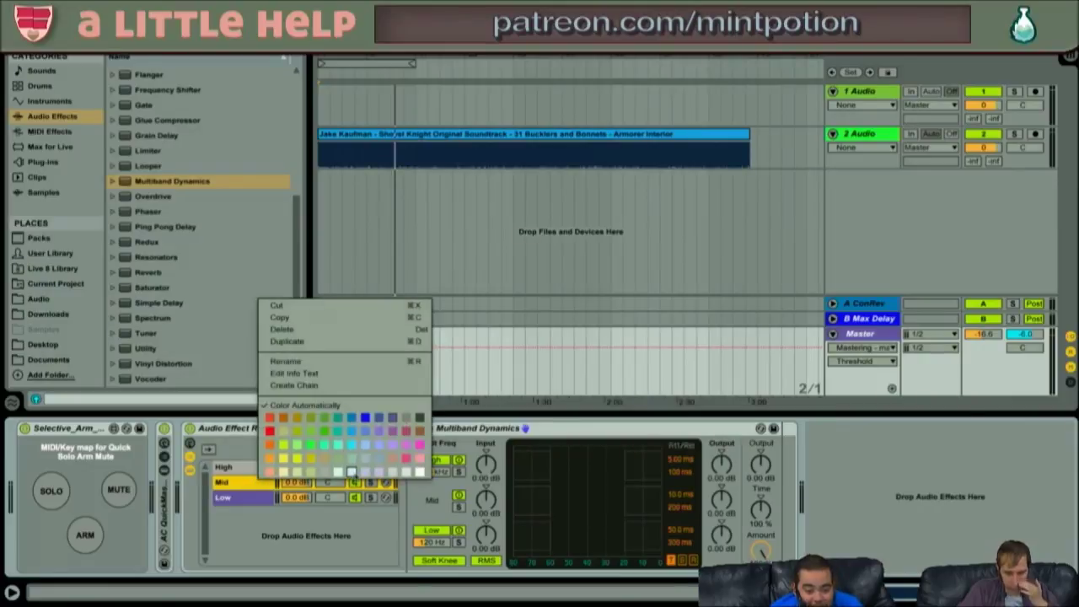
{"action": "left_click", "coordinate": [352, 472]}
{"action": "right_click", "coordinate": [254, 499]}
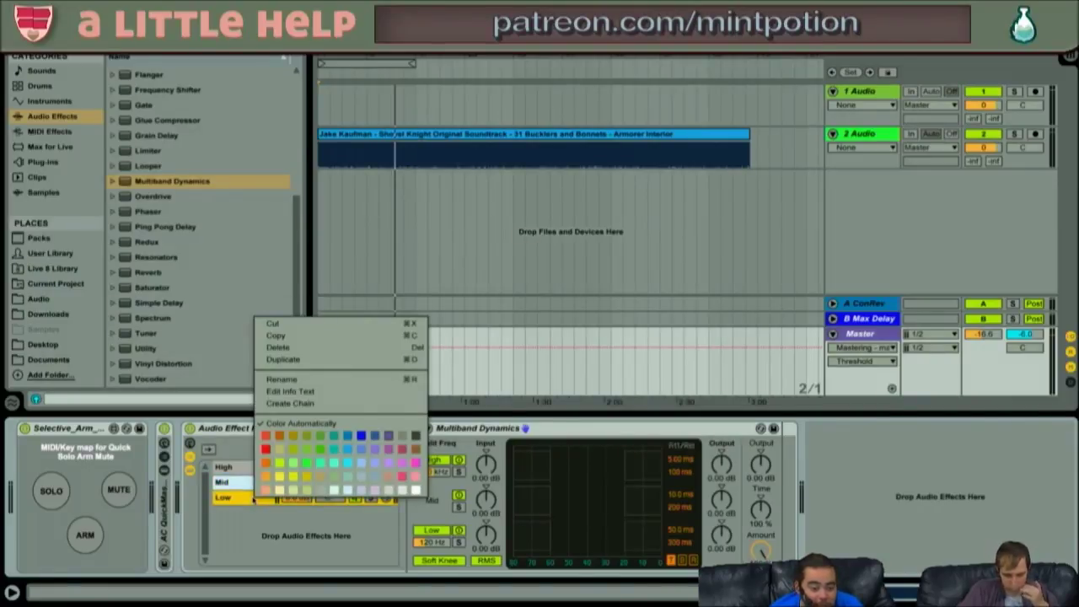
{"action": "left_click", "coordinate": [374, 489]}
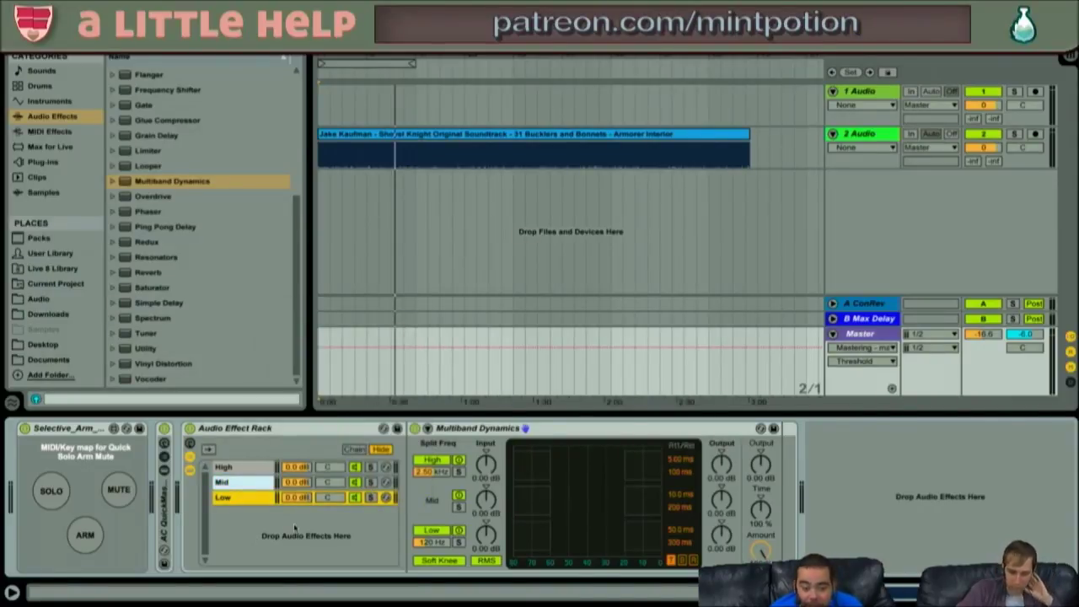
{"action": "left_click", "coordinate": [253, 470]}
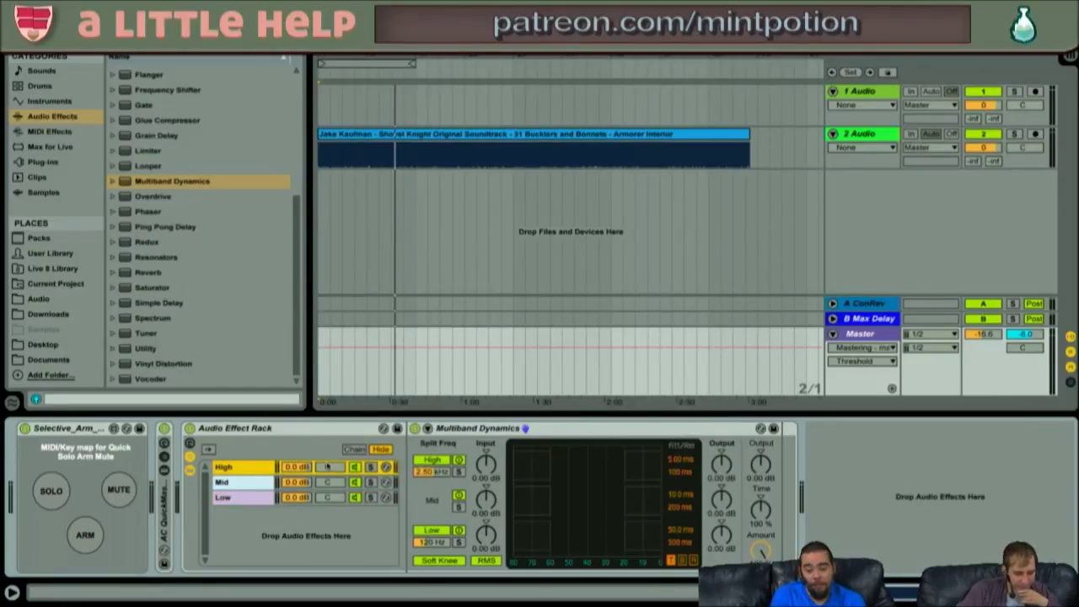
{"action": "key", "text": "space"}
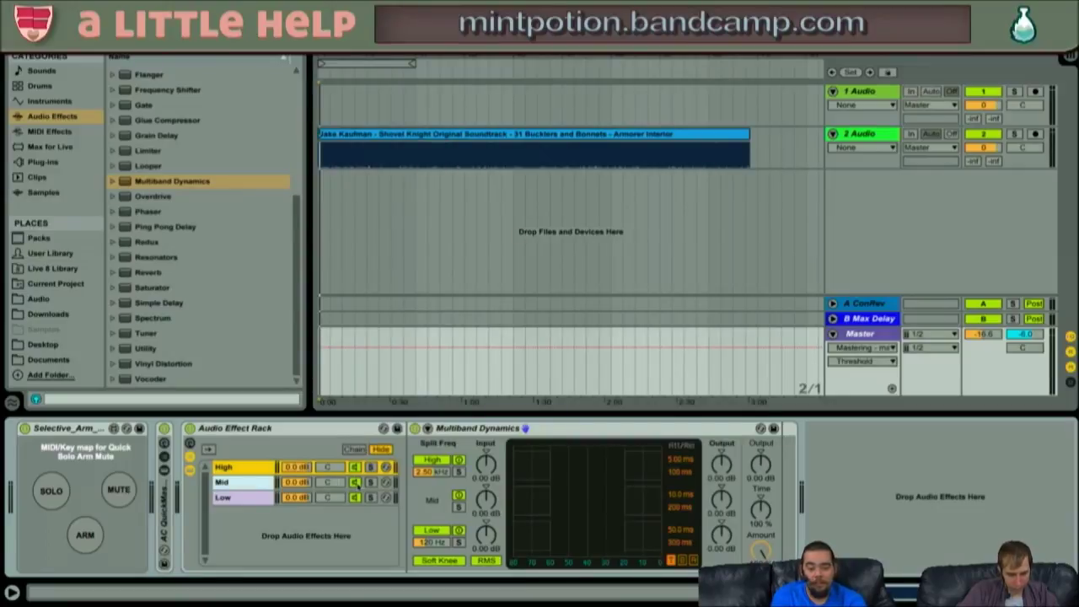
- Select the Low chain and briefly audition the song through the rack
{"action": "left_click", "coordinate": [356, 481]}
{"action": "left_click", "coordinate": [356, 497]}
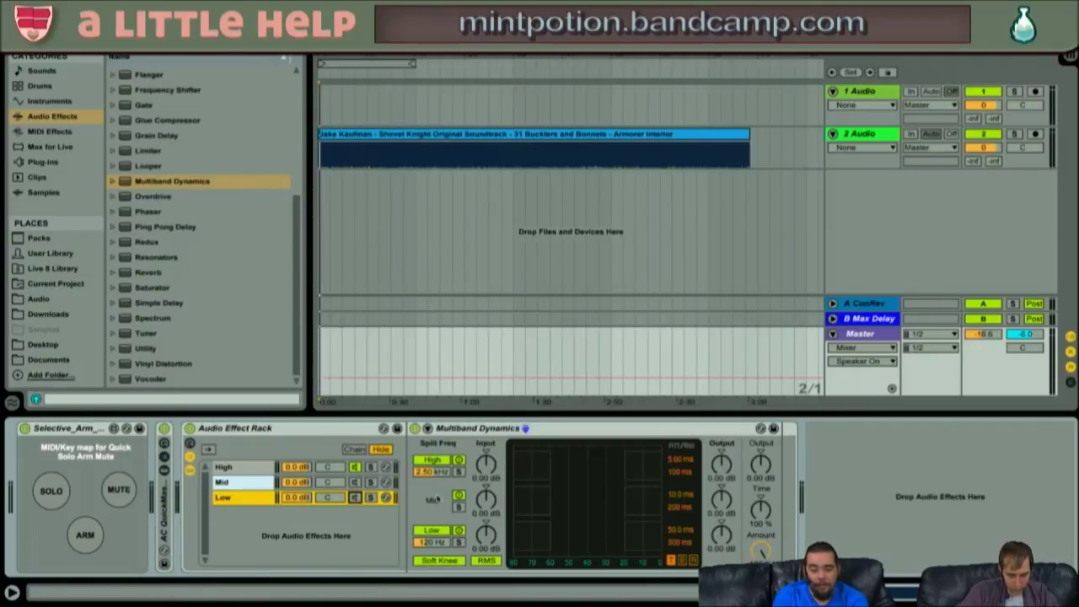
{"action": "key", "text": "space"}
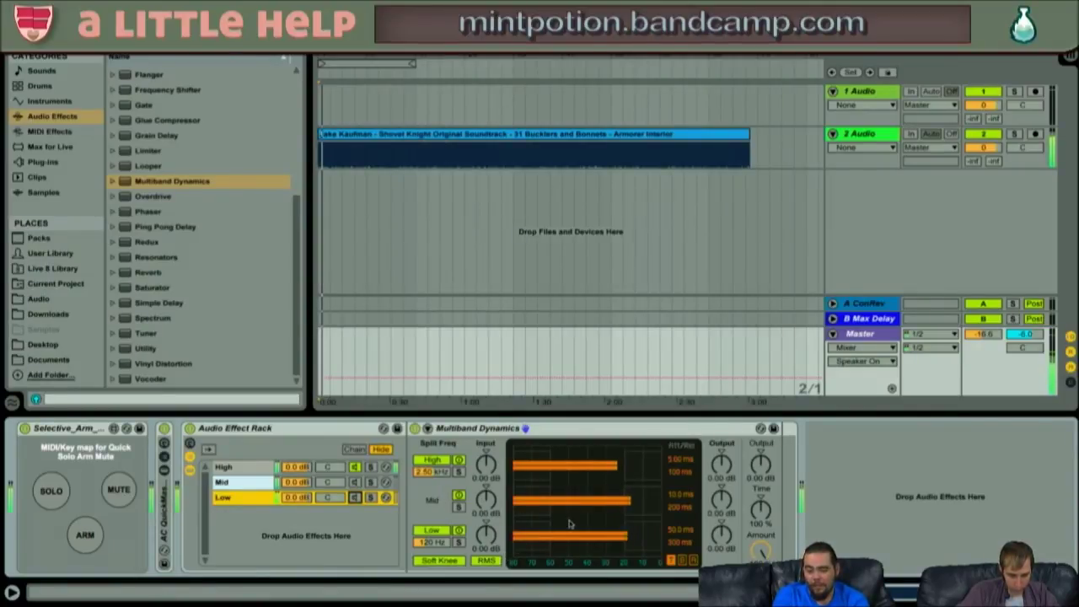
{"action": "key", "text": "space"}
- Show below-threshold ratios in Multiband Dynamics, turn off its Mid band, and open the Info View
{"action": "left_click", "coordinate": [428, 428]}
{"action": "left_click", "coordinate": [428, 428]}
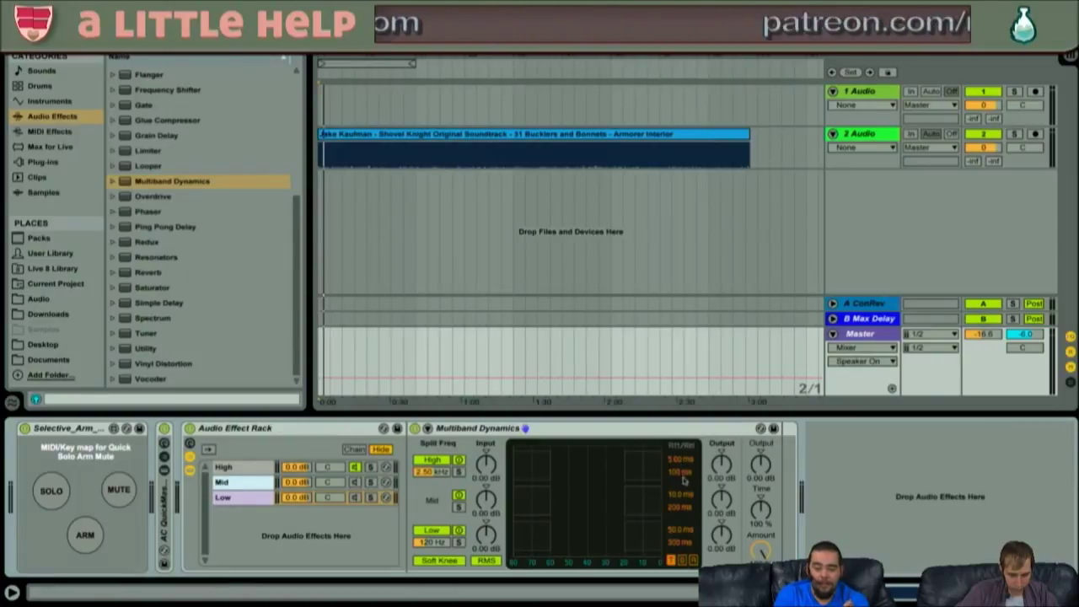
{"action": "left_click", "coordinate": [683, 561]}
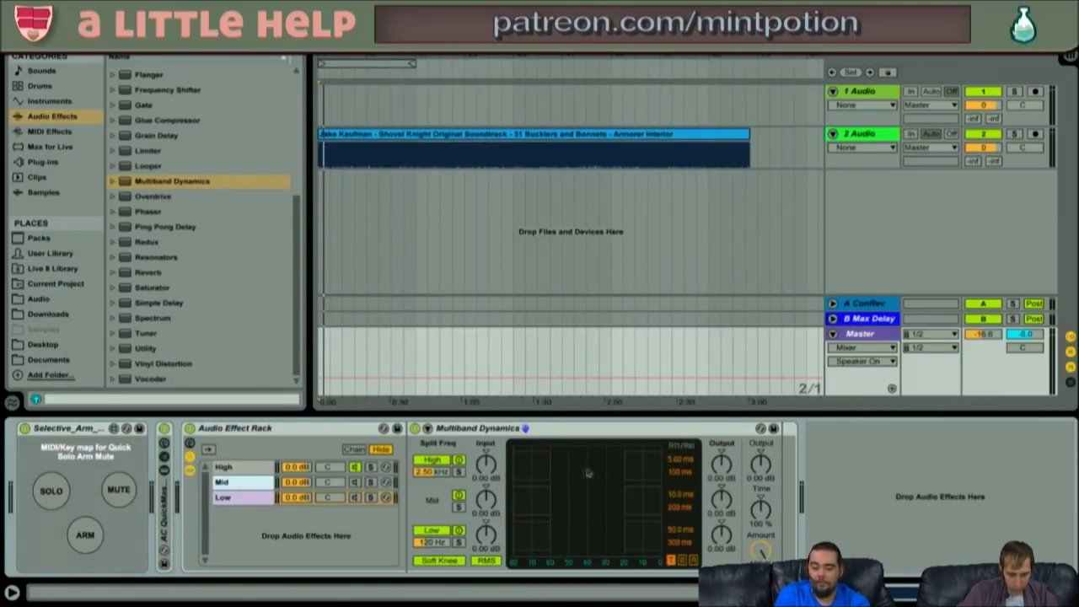
{"action": "left_click", "coordinate": [459, 495]}
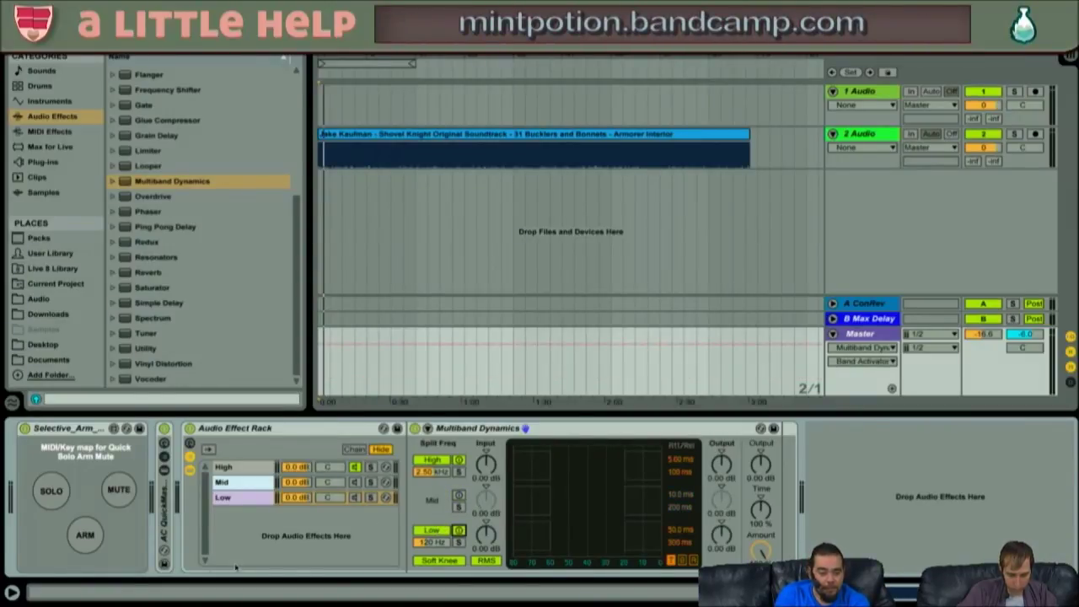
{"action": "left_click", "coordinate": [12, 592]}
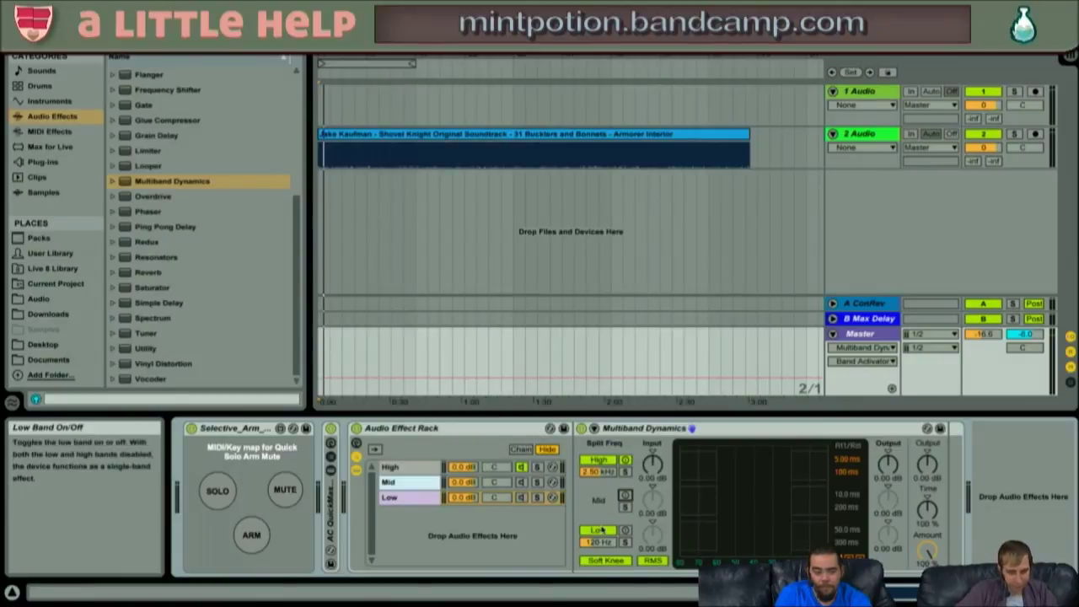
- Compare the bands and chains by toggling them during playback, then reset Master volume to 0 dB
{"action": "left_click", "coordinate": [599, 529]}
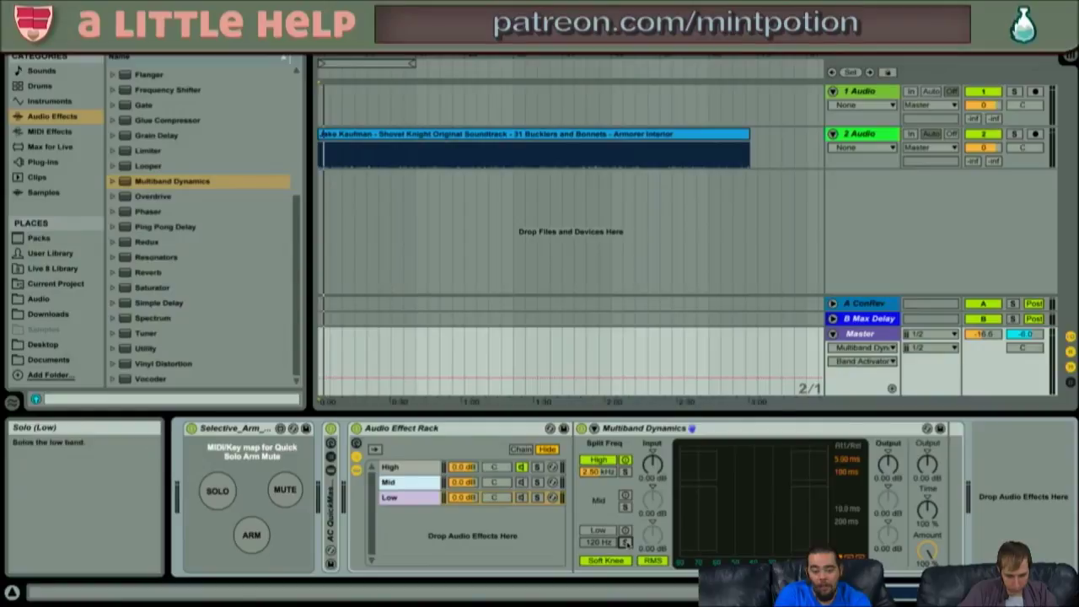
{"action": "left_click", "coordinate": [598, 530]}
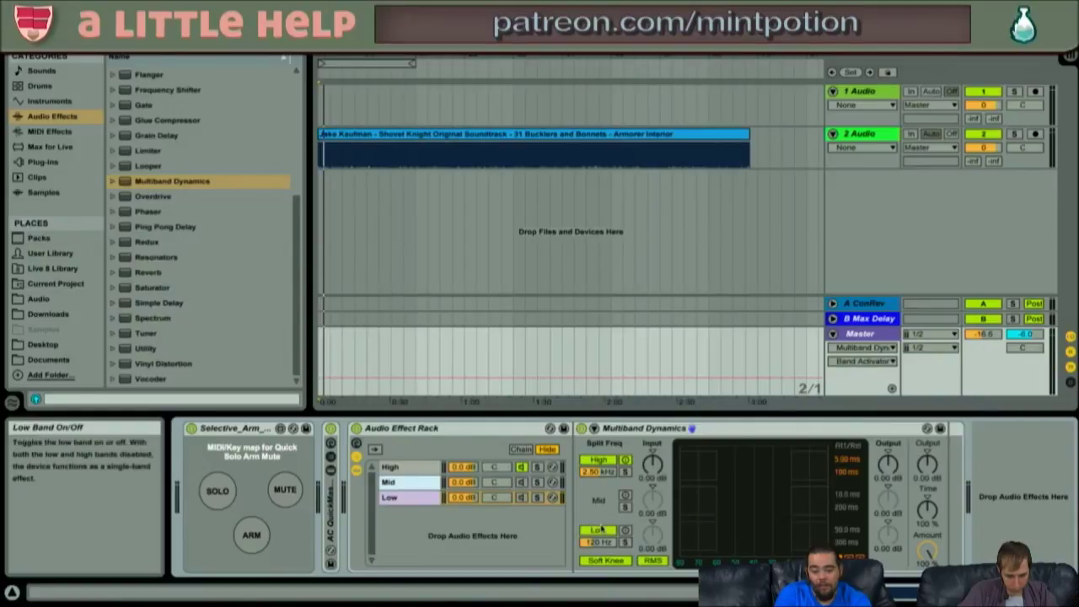
{"action": "left_click", "coordinate": [624, 459]}
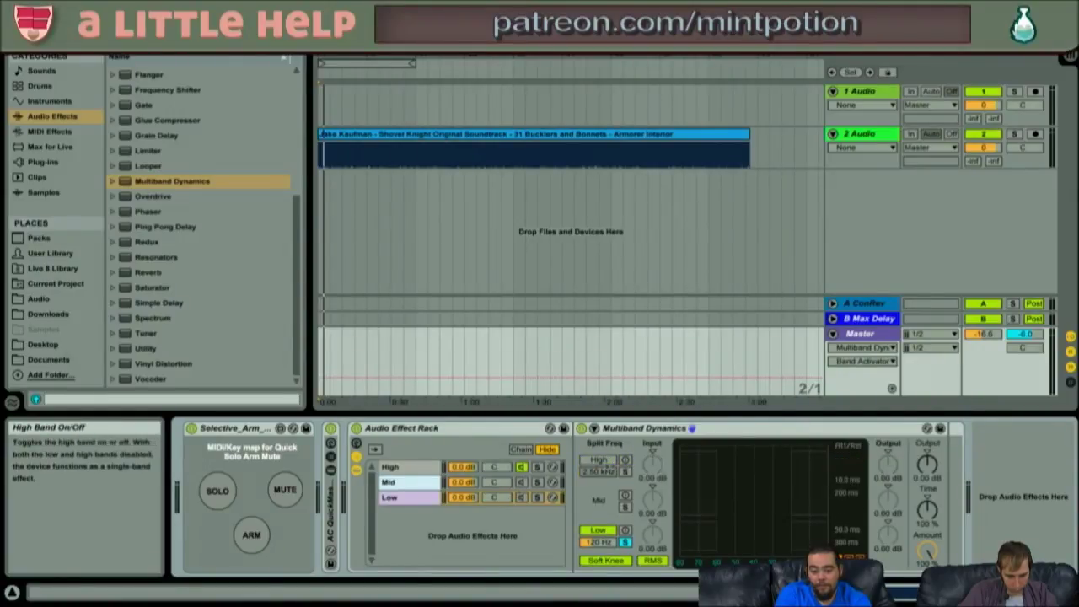
{"action": "left_click", "coordinate": [522, 497]}
{"action": "left_click", "coordinate": [522, 467]}
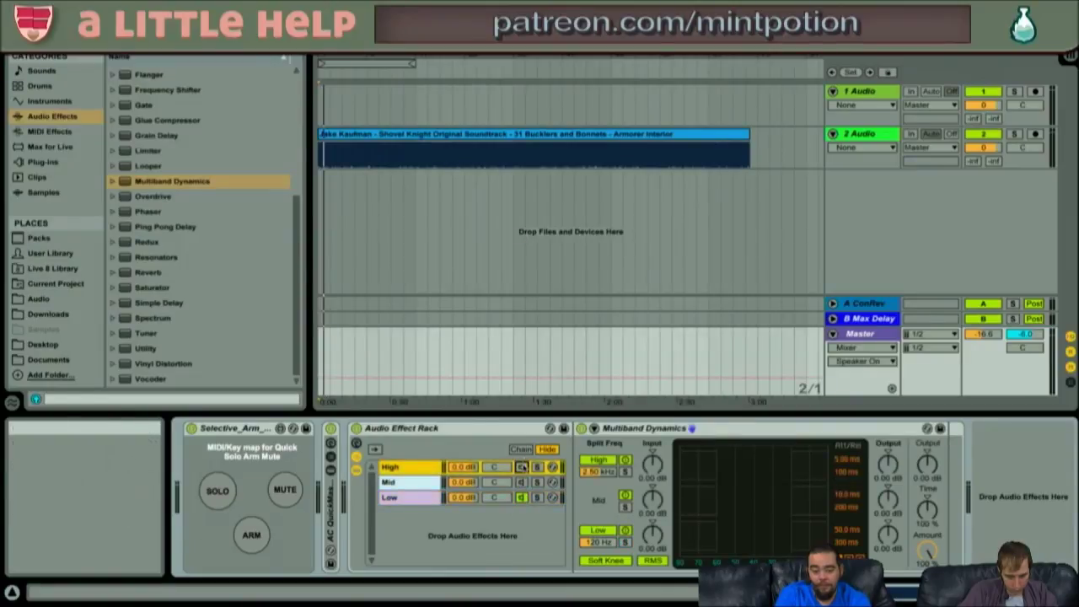
{"action": "key", "text": "space"}
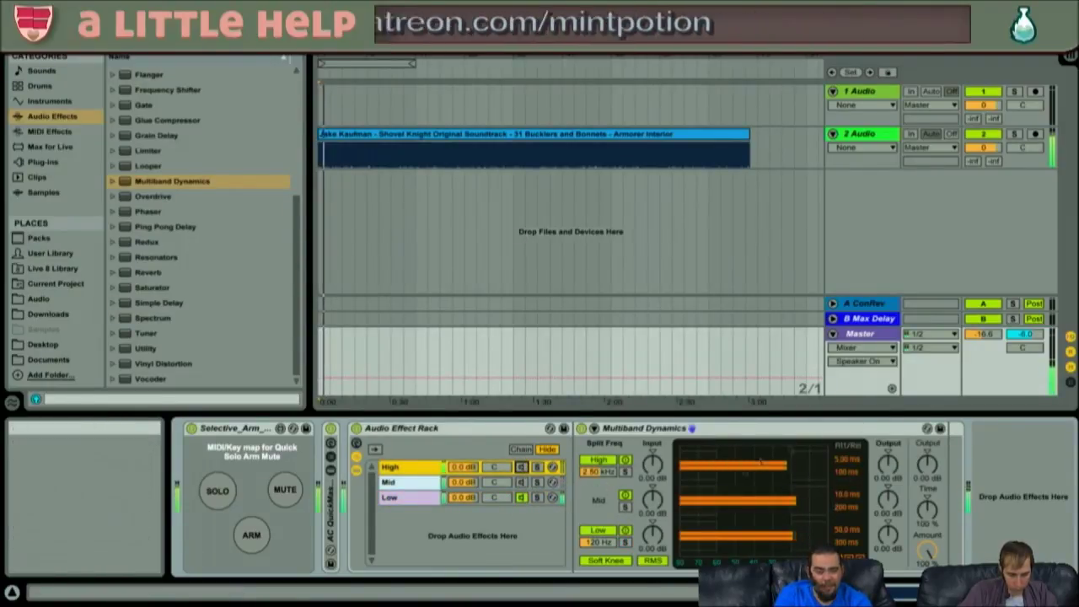
{"action": "left_click", "coordinate": [987, 335]}
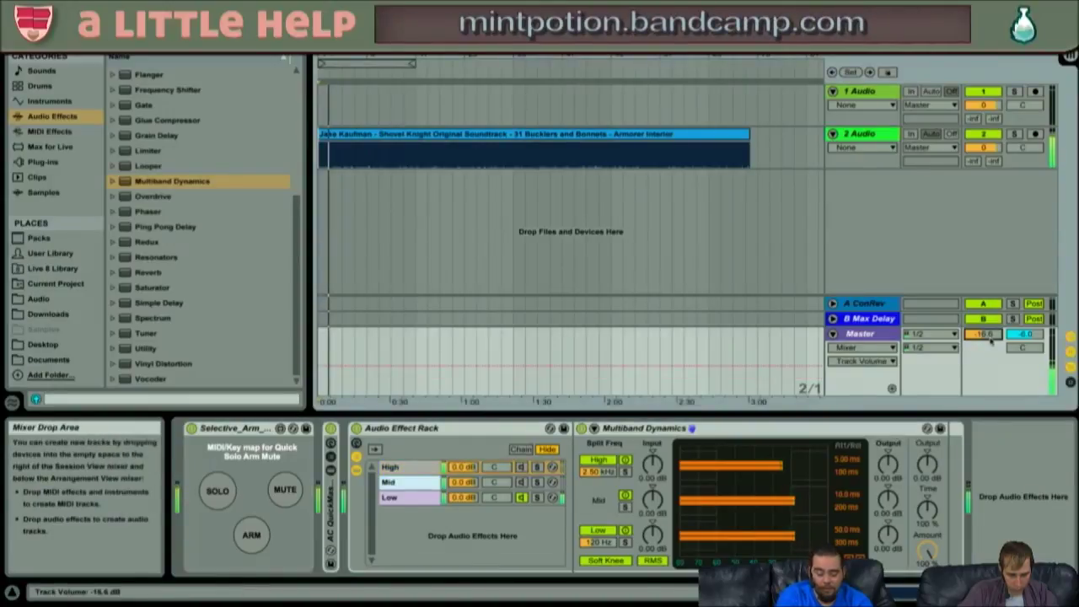
{"action": "key", "text": "Delete"}
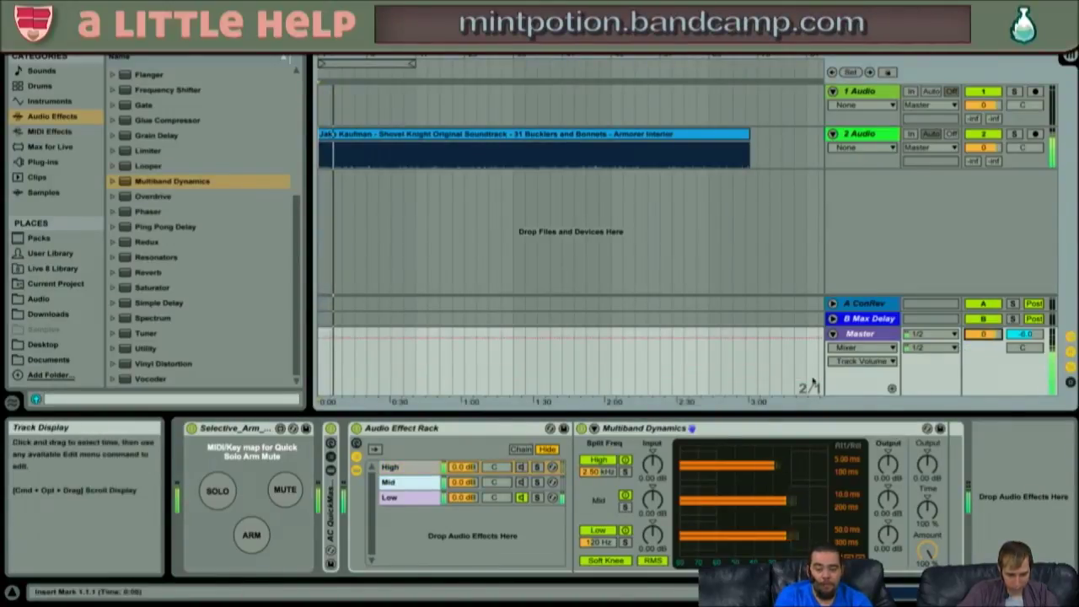
- Sweep the Low band's split frequency between 98.3 Hz and 333 Hz, settling near 217 Hz
{"action": "mouse_move", "coordinate": [614, 542]}
{"action": "left_mouse_down"}
{"action": "mouse_move", "coordinate": [614, 487]}
{"action": "mouse_move", "coordinate": [614, 554]}
{"action": "left_mouse_up"}
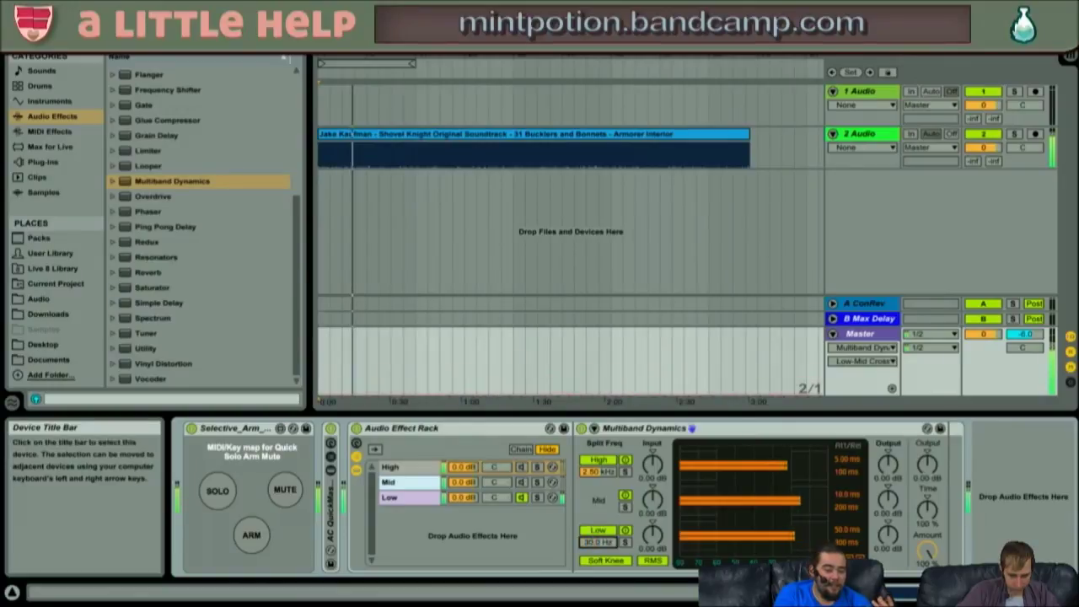
{"action": "left_click", "coordinate": [414, 499]}
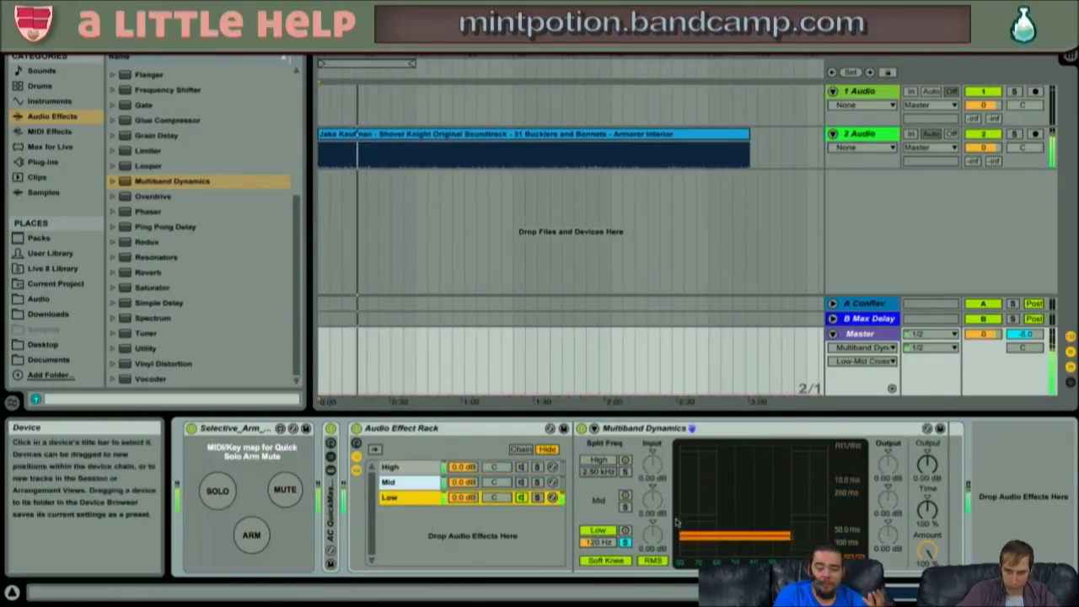
{"action": "left_click", "coordinate": [599, 542]}
{"action": "mouse_move", "coordinate": [600, 542]}
{"action": "left_mouse_down"}
{"action": "mouse_move", "coordinate": [600, 519]}
{"action": "mouse_move", "coordinate": [600, 536]}
{"action": "left_mouse_up"}
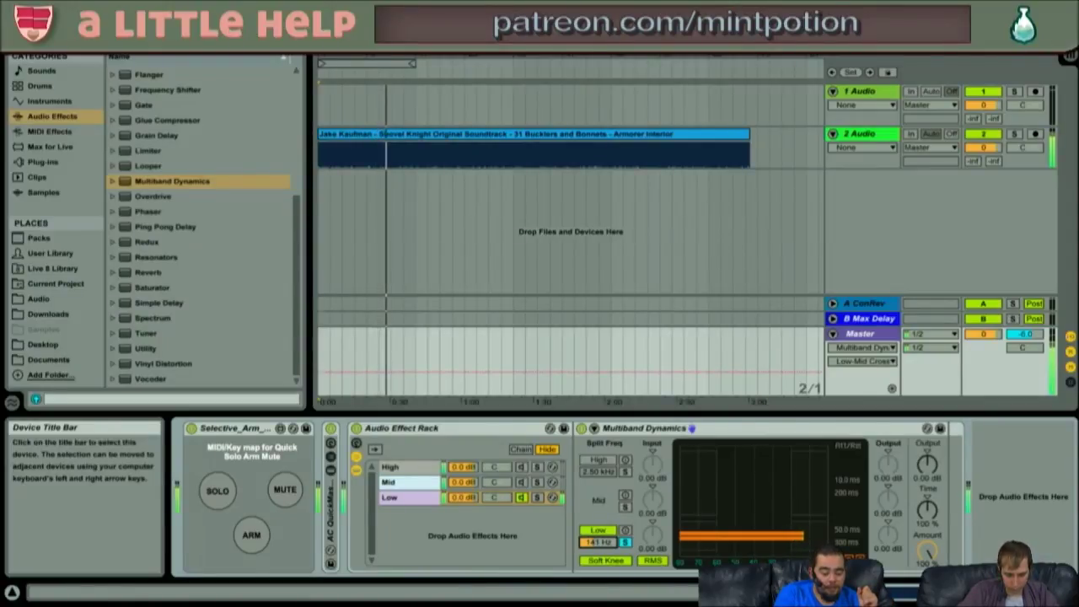
{"action": "left_click_drag", "start_coordinate": [598, 542], "coordinate": [598, 548]}
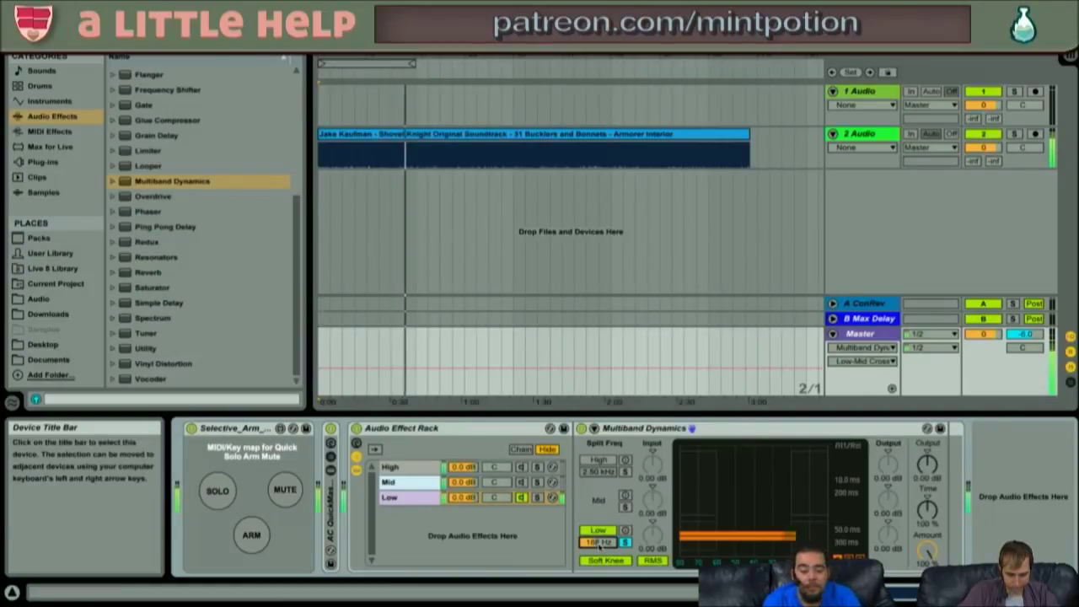
{"action": "mouse_move", "coordinate": [600, 545]}
{"action": "left_mouse_down"}
{"action": "mouse_move", "coordinate": [600, 533]}
{"action": "mouse_move", "coordinate": [600, 548]}
{"action": "left_mouse_up"}
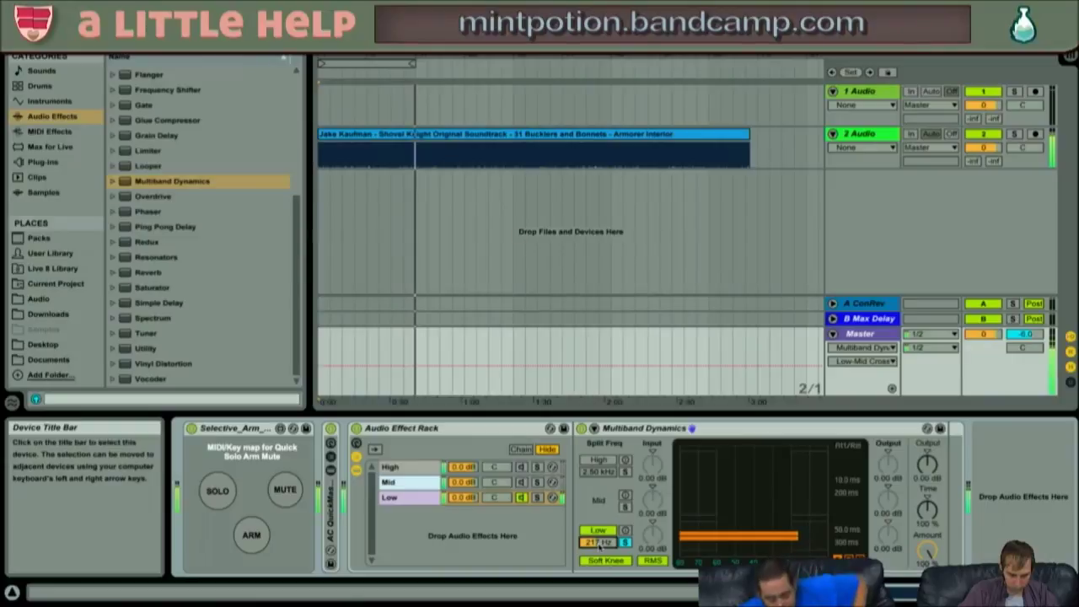
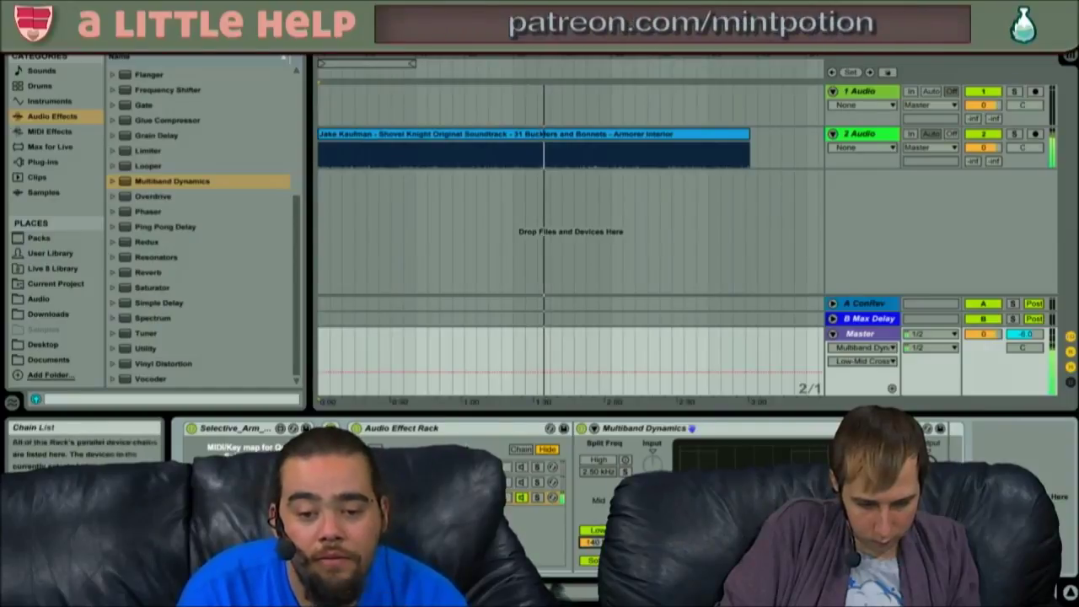
- Switch on the Mid chain, disable its Multiband Dynamics High band, and lower Master to -16.8
{"action": "key", "text": "space"}
{"action": "left_click", "coordinate": [447, 483]}
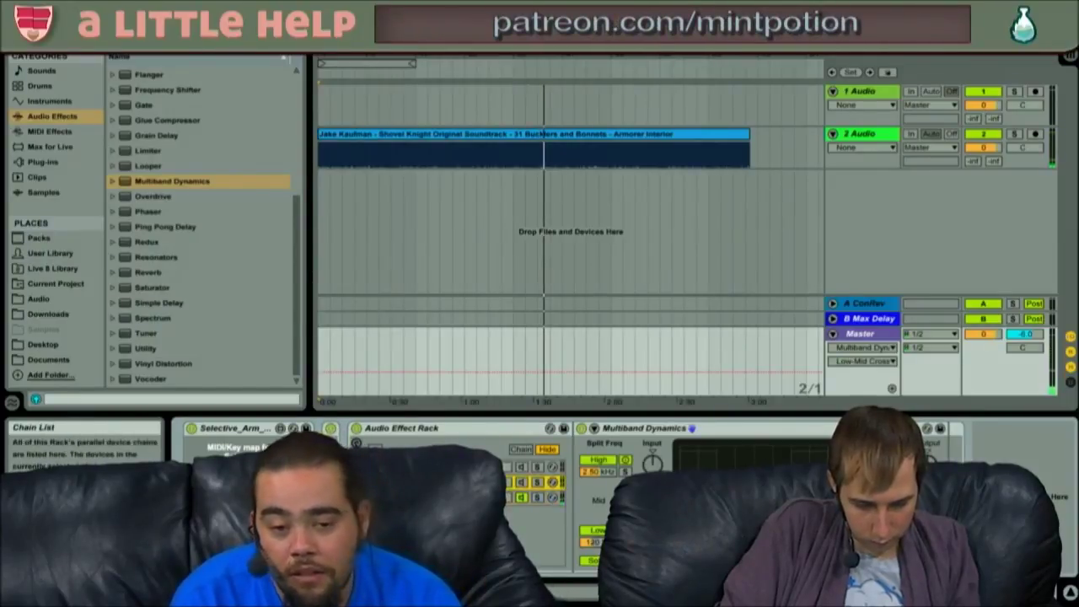
{"action": "left_click", "coordinate": [522, 482]}
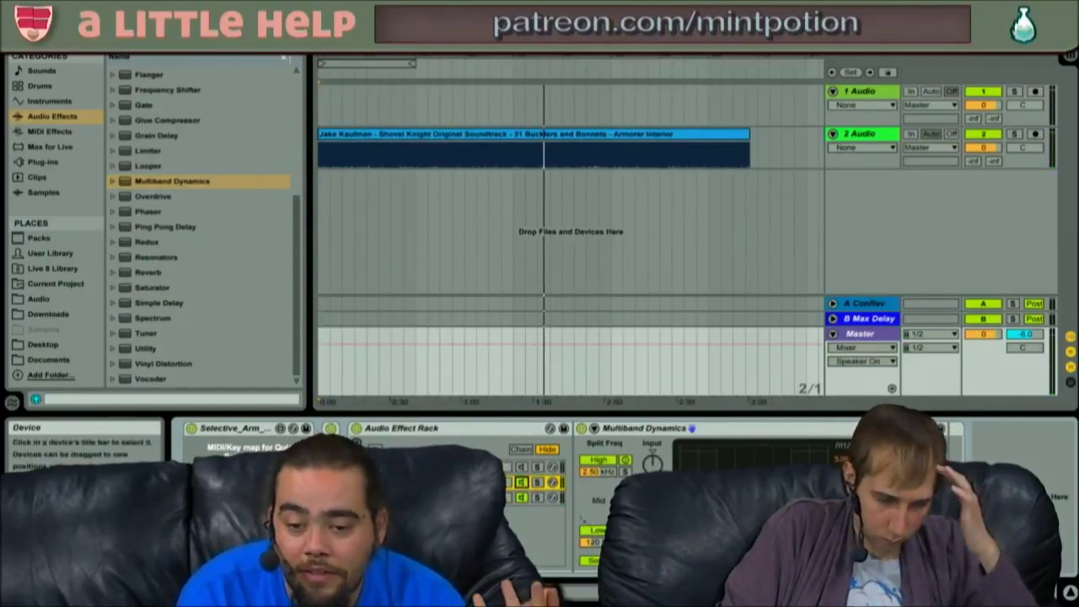
{"action": "left_click", "coordinate": [643, 429]}
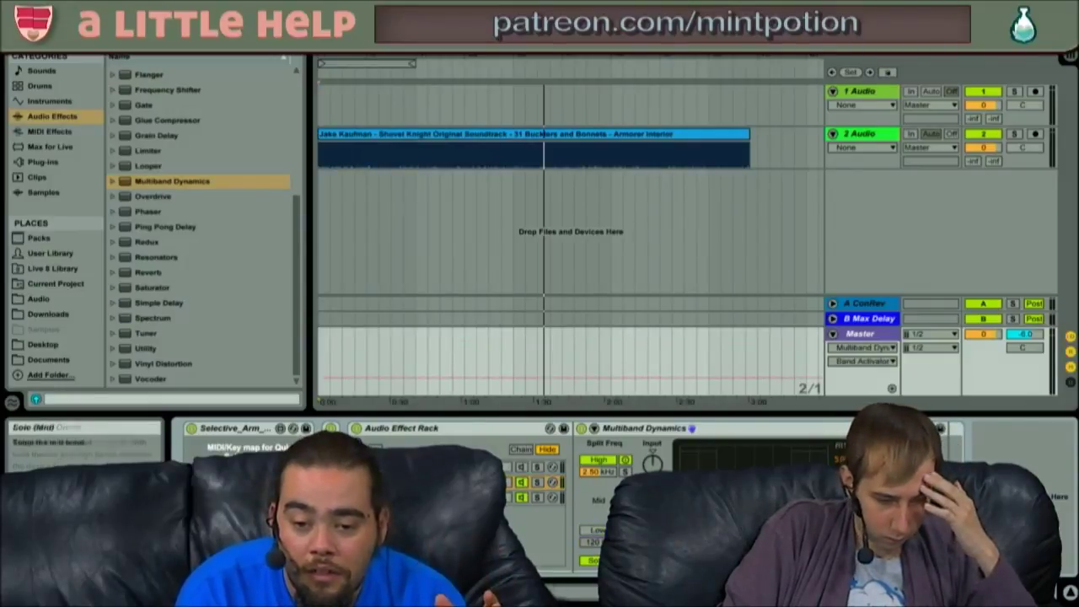
{"action": "left_click", "coordinate": [599, 459]}
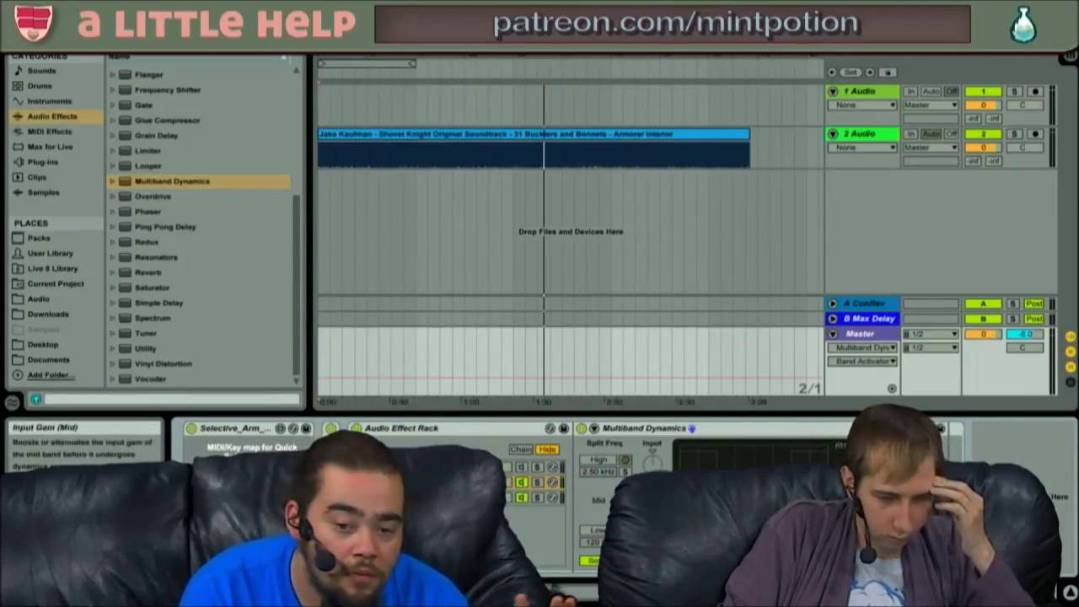
{"action": "key", "text": "space"}
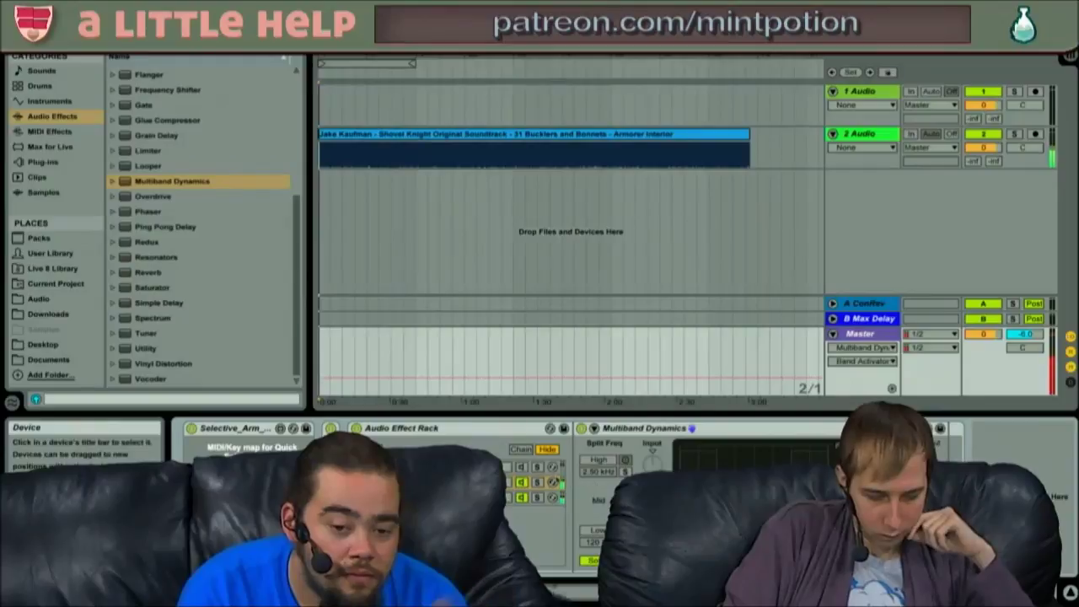
{"action": "left_click_drag", "start_coordinate": [988, 335], "coordinate": [988, 392]}
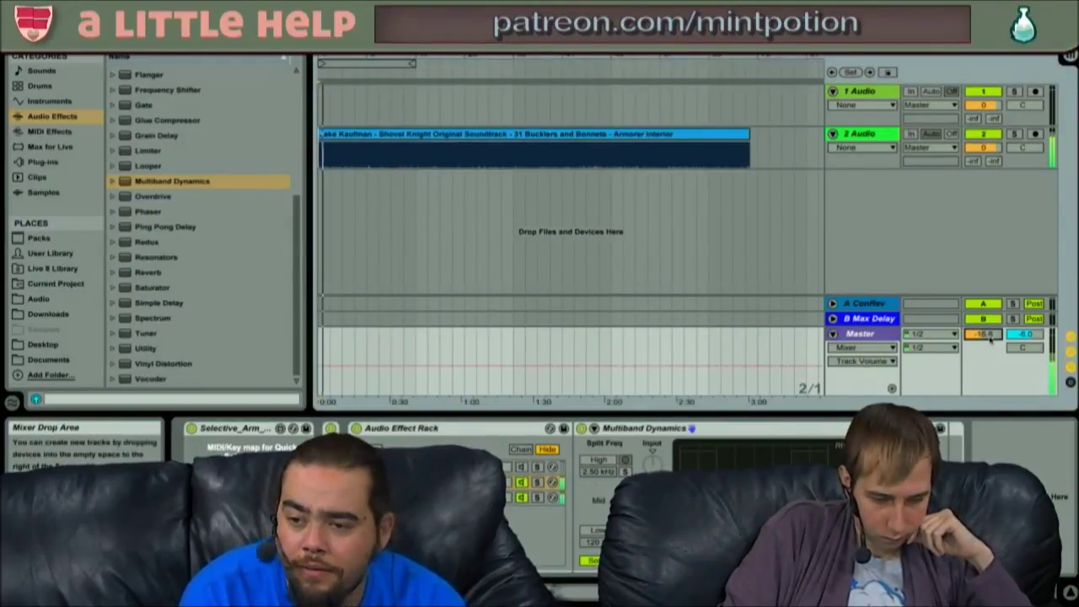
- Return to the rack's Mid chain and restart playback from the beginning
{"action": "left_click", "coordinate": [435, 430]}
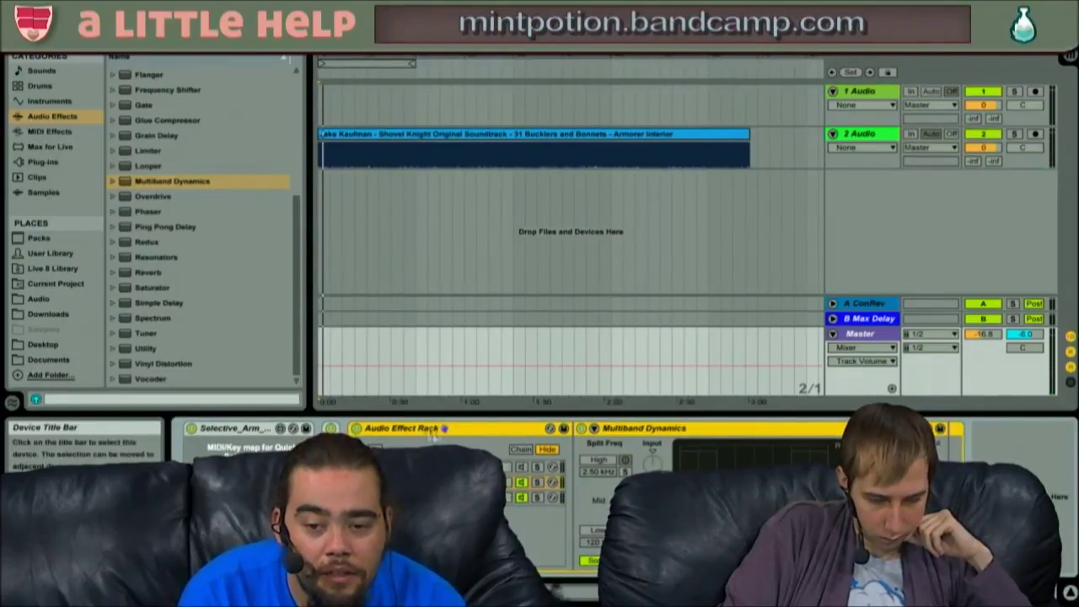
{"action": "left_click_drag", "start_coordinate": [402, 433], "coordinate": [333, 434]}
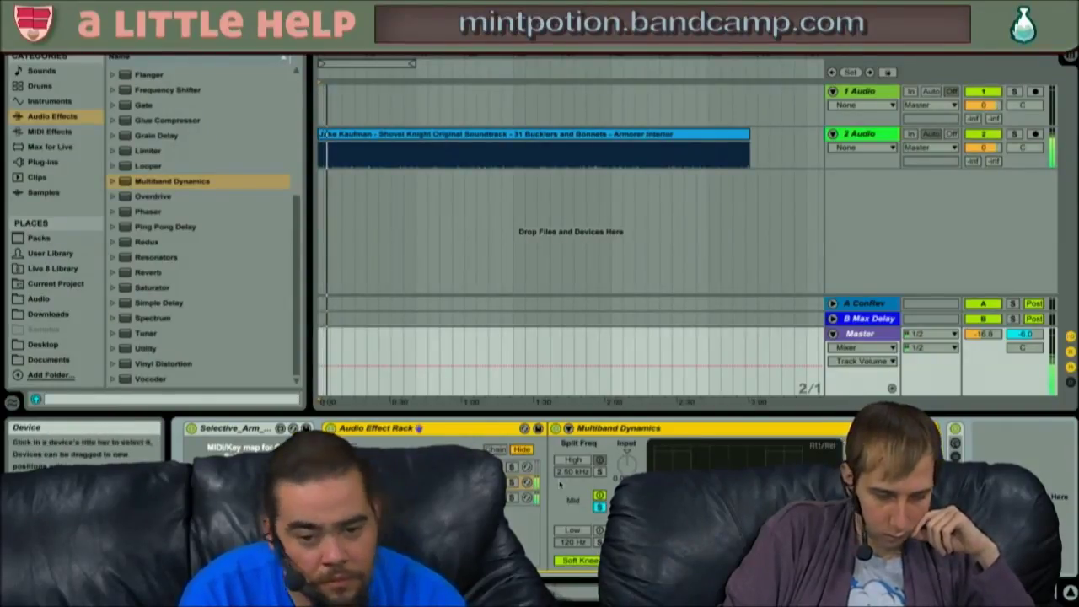
{"action": "left_click", "coordinate": [400, 483]}
{"action": "key", "text": "space"}
{"action": "key", "text": "space"}
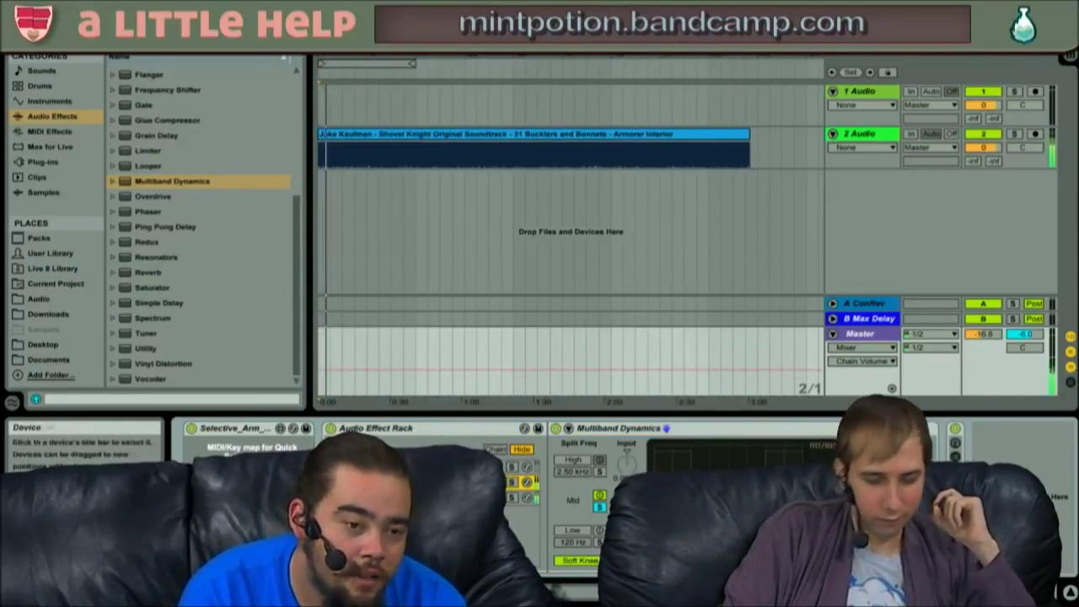
{"action": "left_click", "coordinate": [181, 349]}
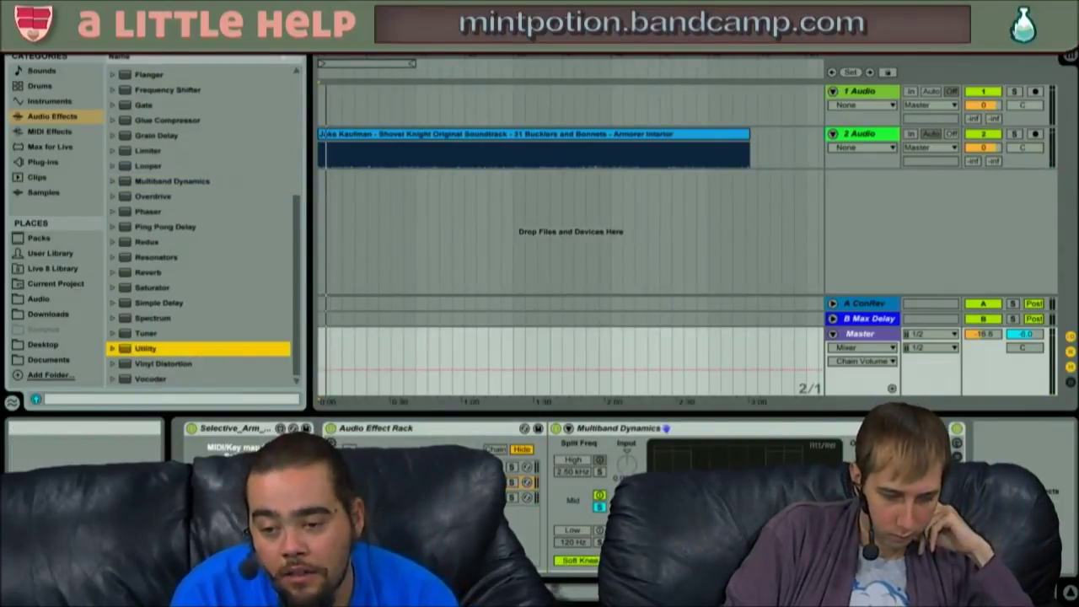
- Add Utility and then EQ Eight after Multiband Dynamics in the Mid chain
{"action": "left_click_drag", "start_coordinate": [182, 349], "coordinate": [911, 432]}
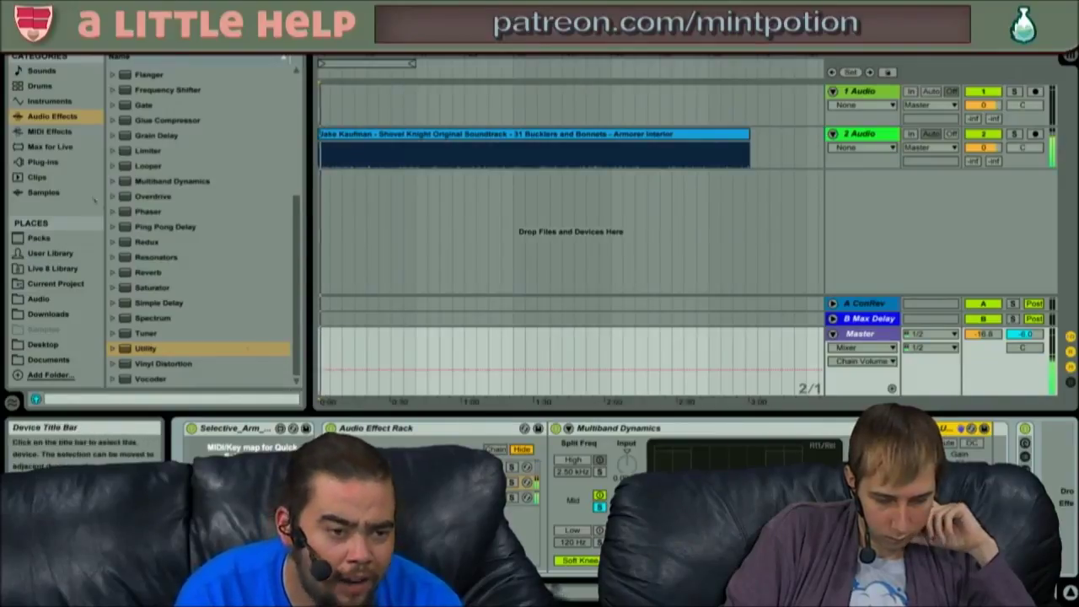
{"action": "scroll", "coordinate": [158, 100], "scroll_direction": "up", "scroll_amount": 5}
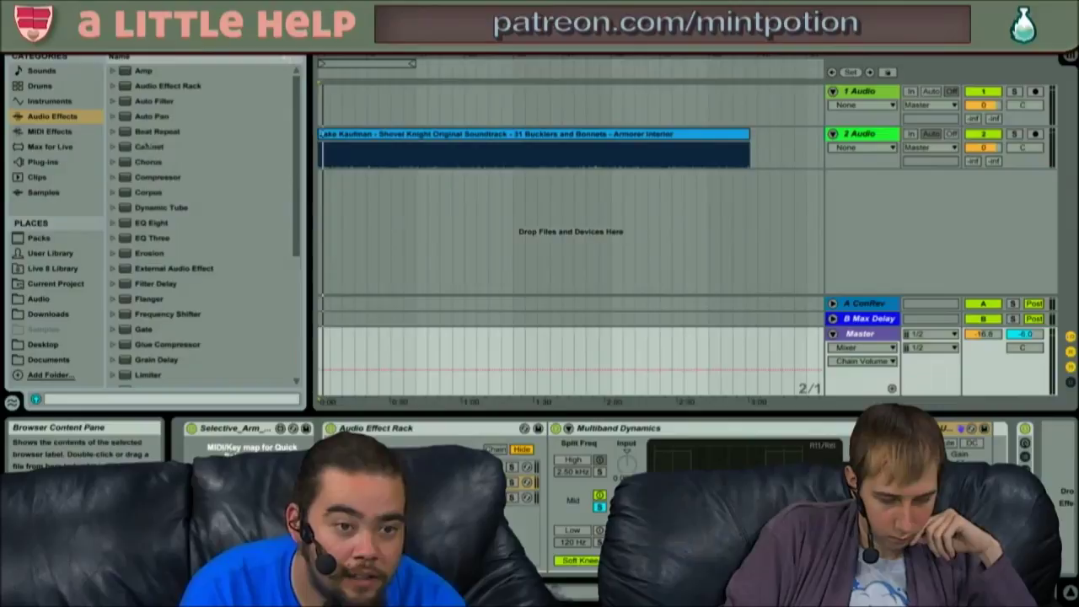
{"action": "left_click_drag", "start_coordinate": [151, 224], "coordinate": [925, 497]}
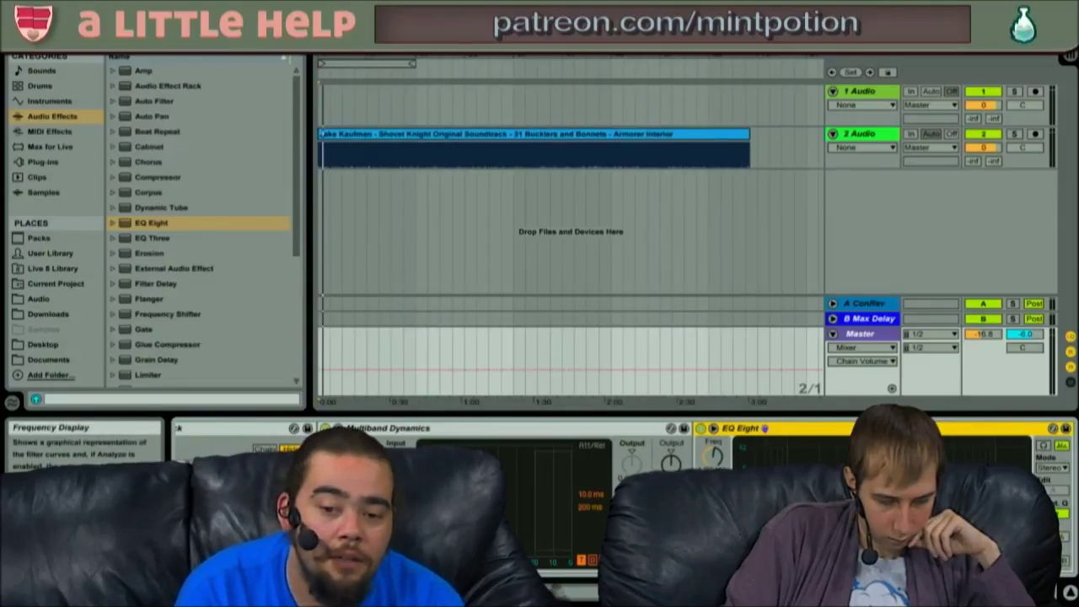
- Change EQ Eight band 1's filter type and lower band 4's frequency
{"action": "left_click", "coordinate": [708, 461]}
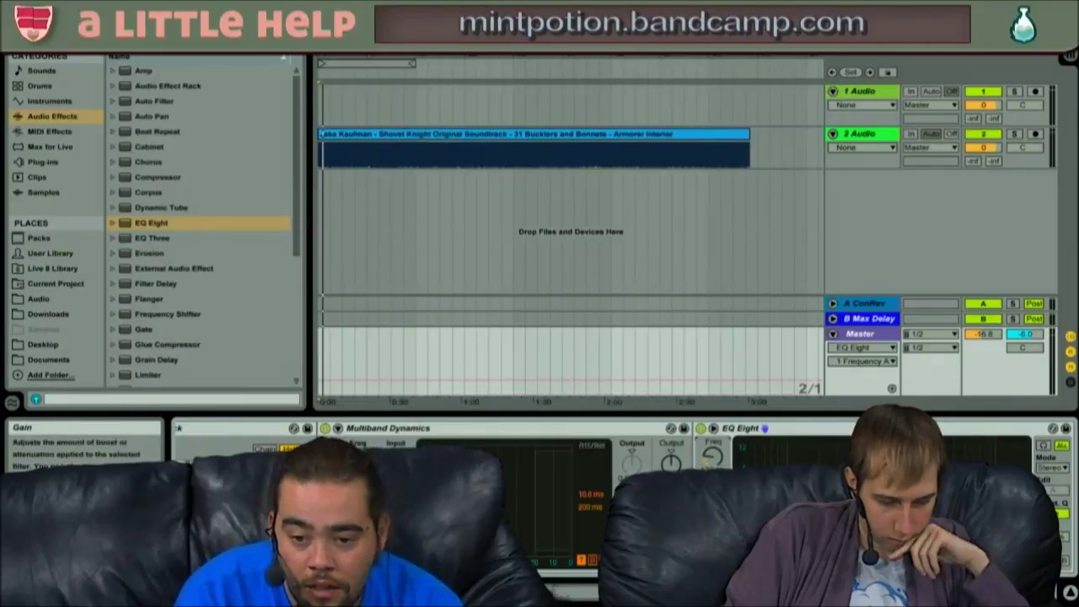
{"action": "left_click", "coordinate": [749, 546]}
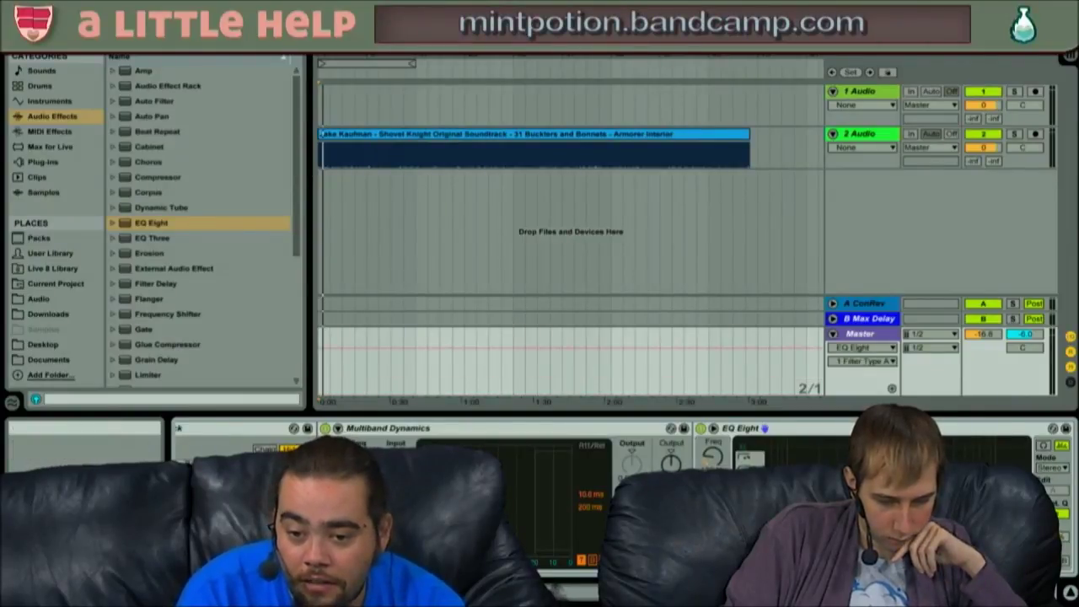
{"action": "left_click", "coordinate": [750, 465]}
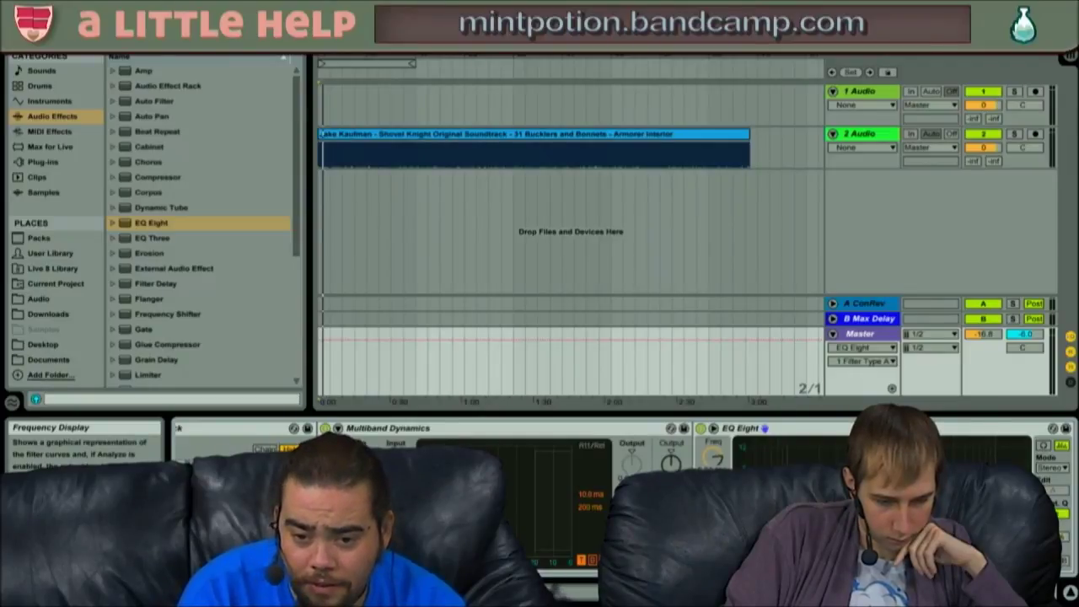
{"action": "left_click", "coordinate": [715, 459]}
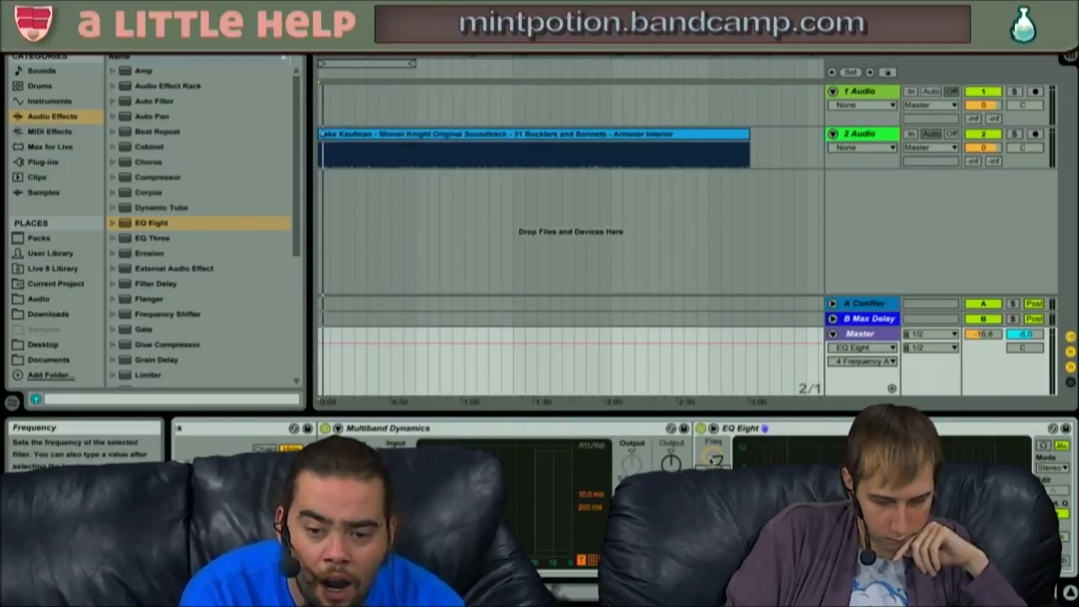
{"action": "left_click_drag", "start_coordinate": [715, 460], "coordinate": [715, 472]}
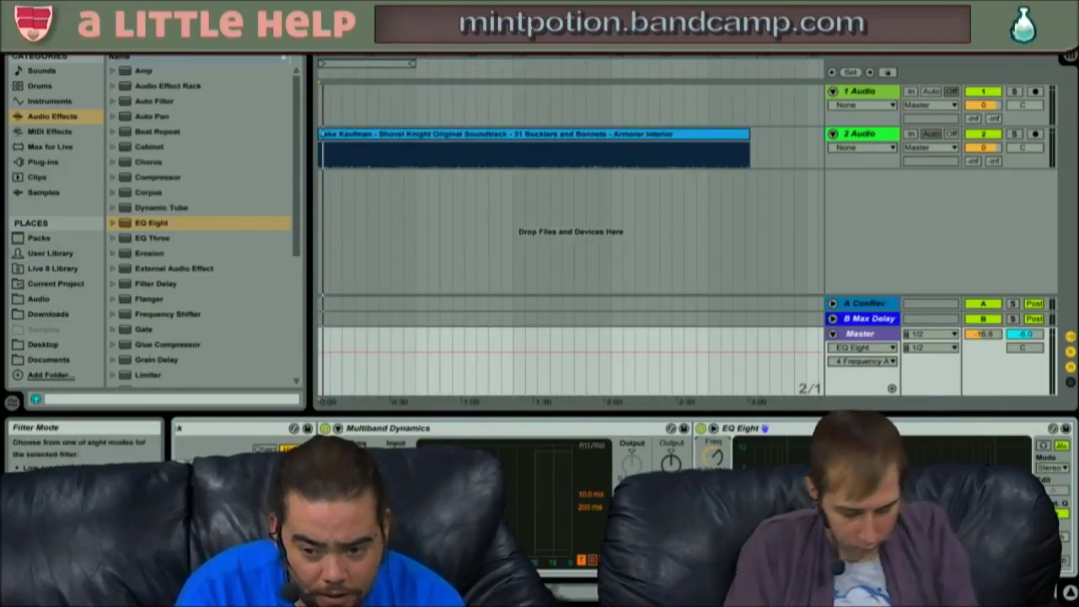
{"action": "left_click", "coordinate": [864, 550]}
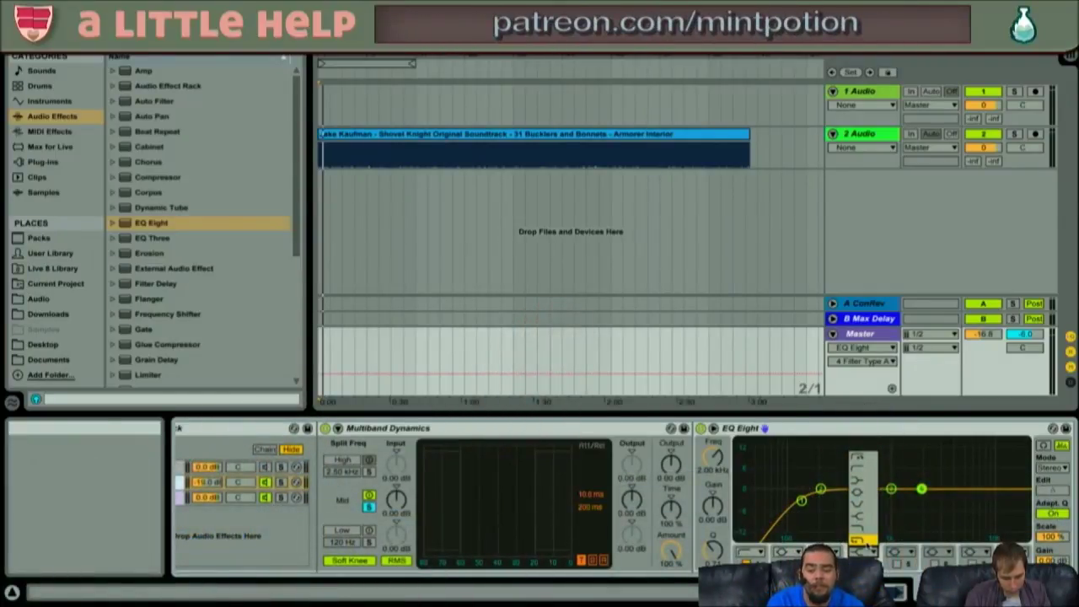
- Make EQ band 4 a low-pass and widen Utility's stereo width to 109%
{"action": "left_click", "coordinate": [863, 528]}
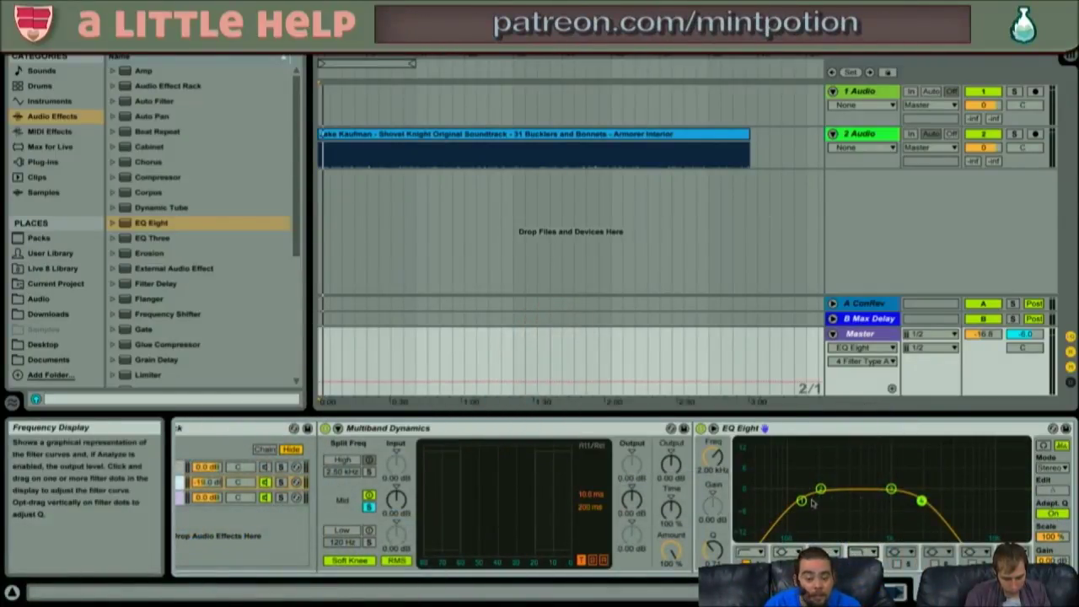
{"action": "key", "text": "space"}
{"action": "scroll", "coordinate": [943, 495], "scroll_direction": "right", "scroll_amount": 5}
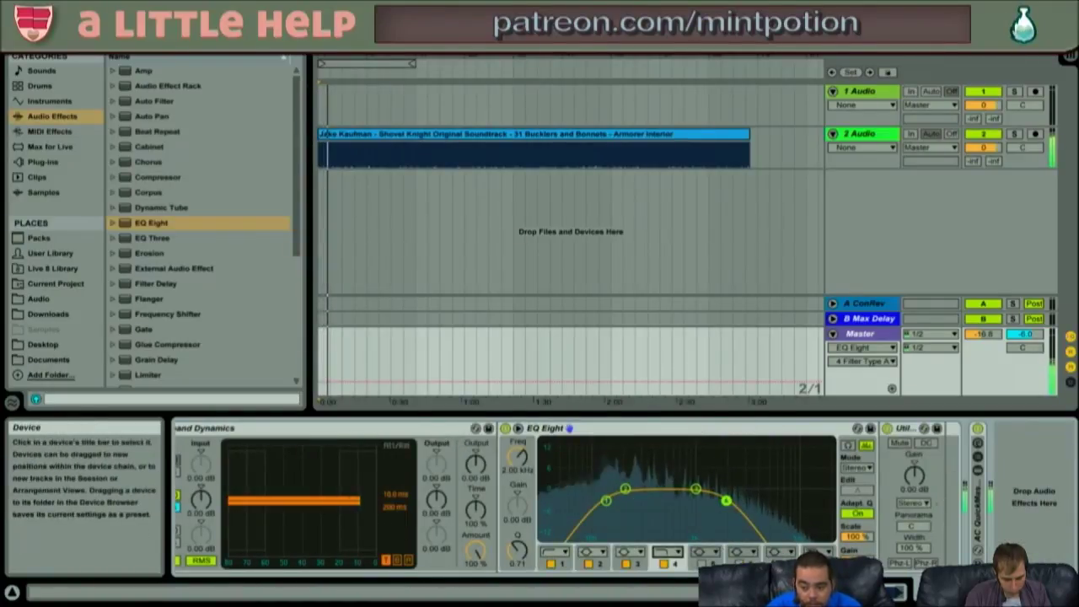
{"action": "left_click", "coordinate": [914, 548]}
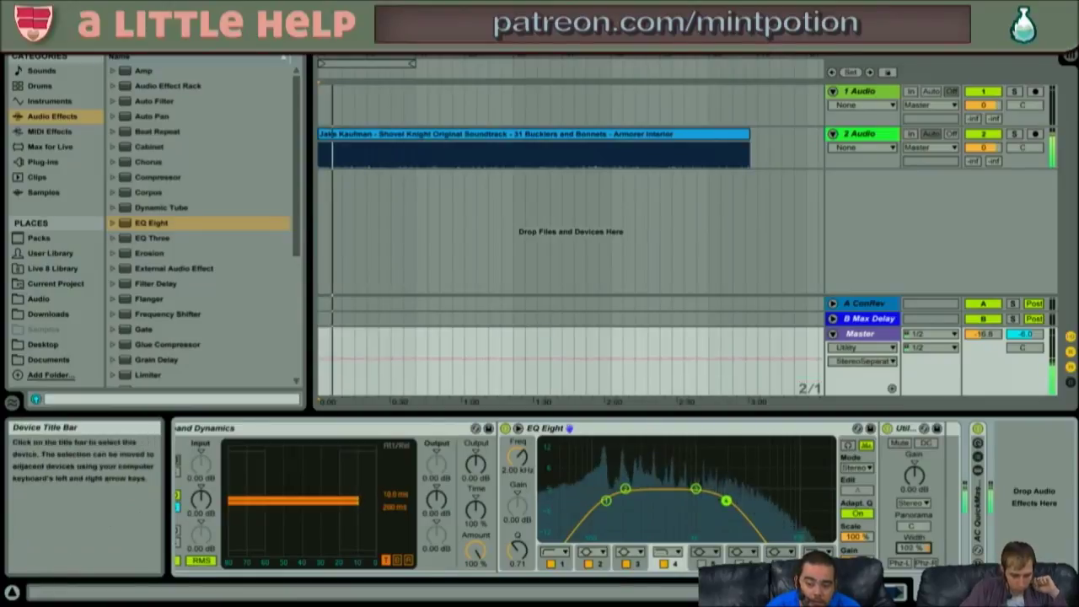
{"action": "left_click_drag", "start_coordinate": [918, 550], "coordinate": [917, 544]}
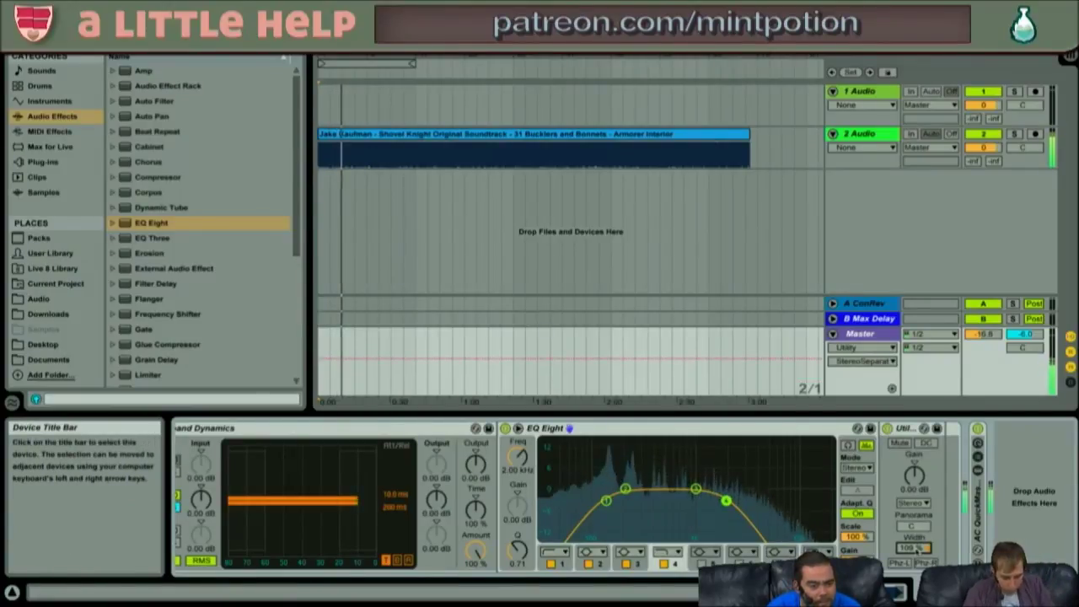
- In the High chain's Multiband Dynamics, turn off the Mid and Low band compression
{"action": "scroll", "coordinate": [506, 511], "scroll_direction": "left", "scroll_amount": 5}
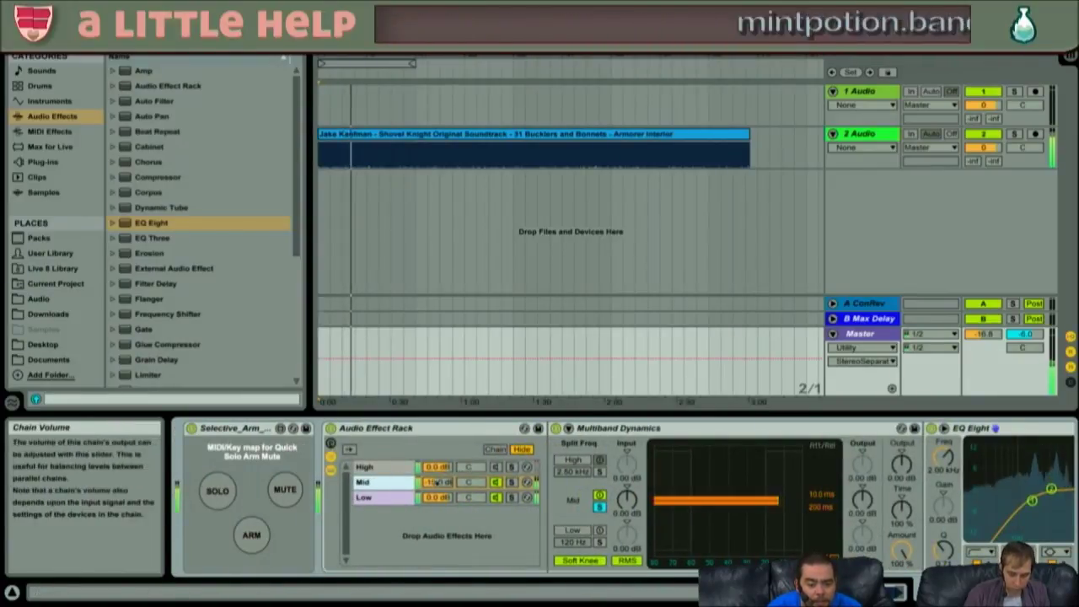
{"action": "left_click", "coordinate": [436, 482]}
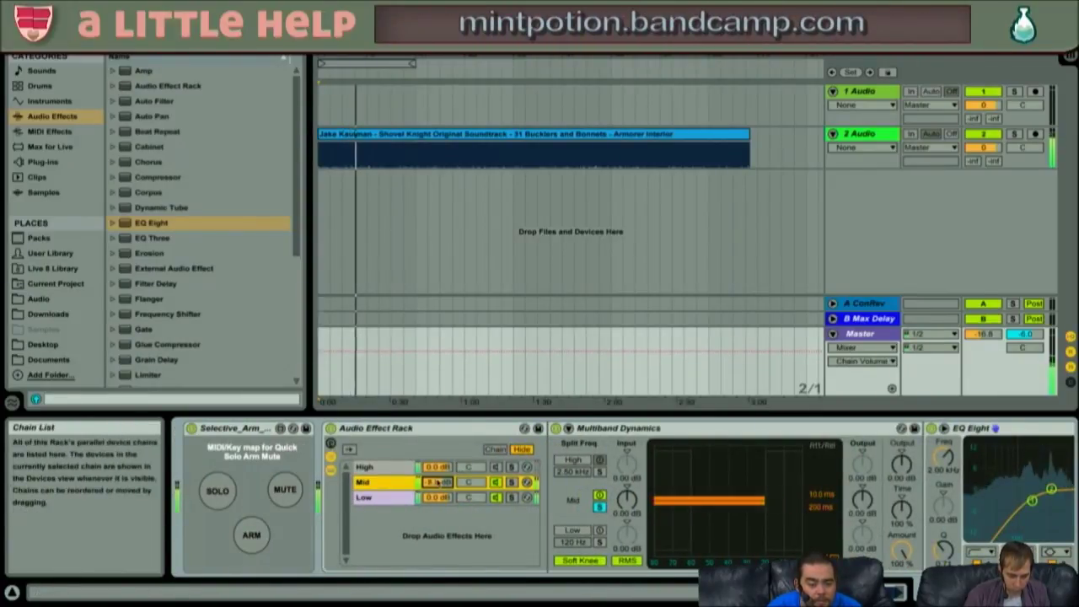
{"action": "scroll", "coordinate": [590, 505], "scroll_direction": "right", "scroll_amount": 5}
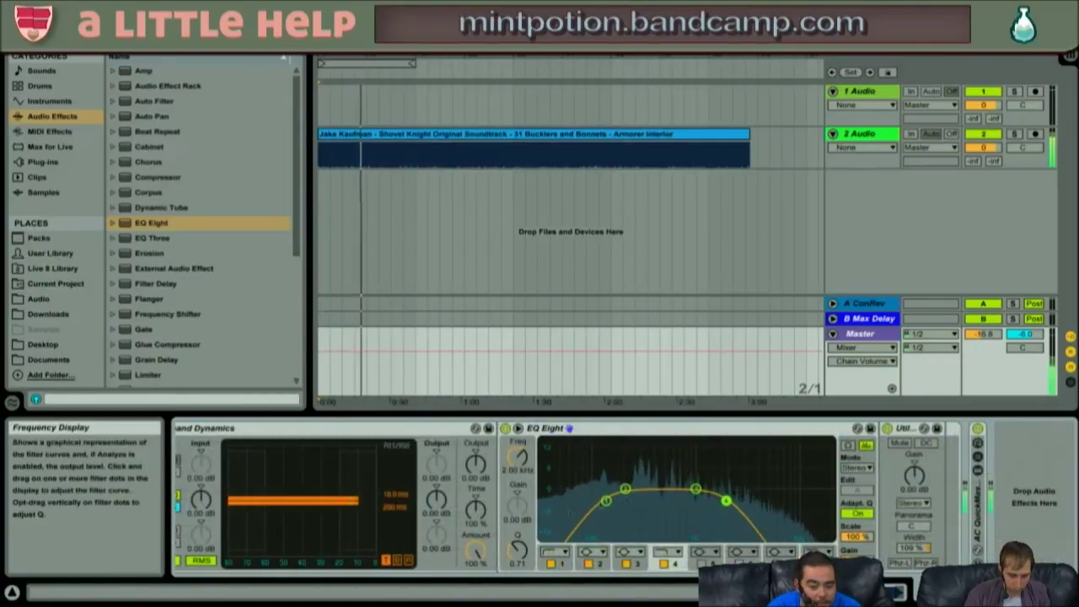
{"action": "scroll", "coordinate": [707, 509], "scroll_direction": "left", "scroll_amount": 5}
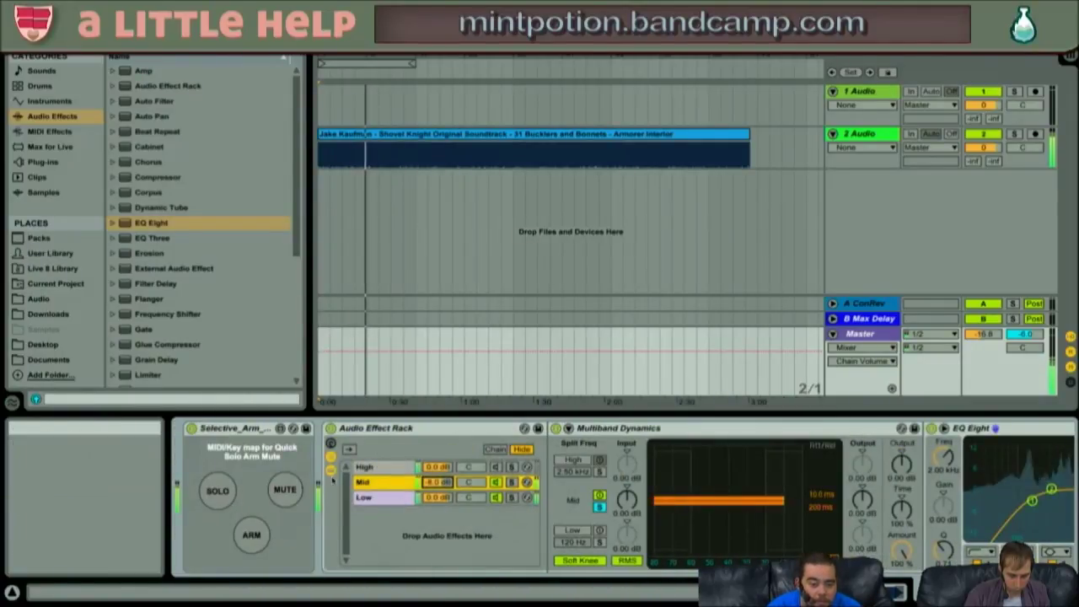
{"action": "left_click", "coordinate": [379, 466]}
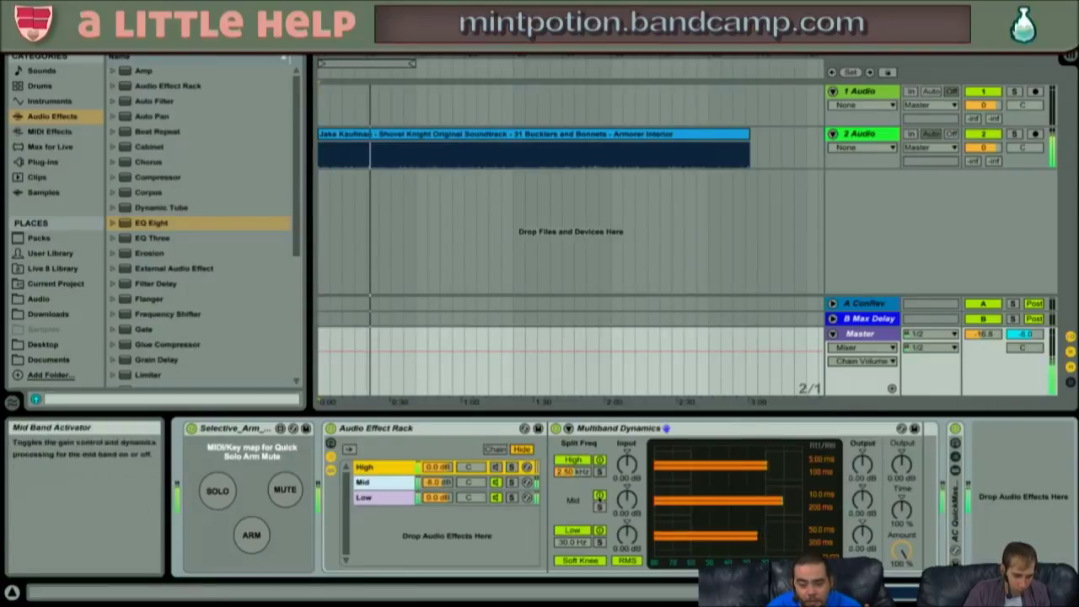
{"action": "left_click", "coordinate": [599, 496]}
{"action": "left_click", "coordinate": [599, 530]}
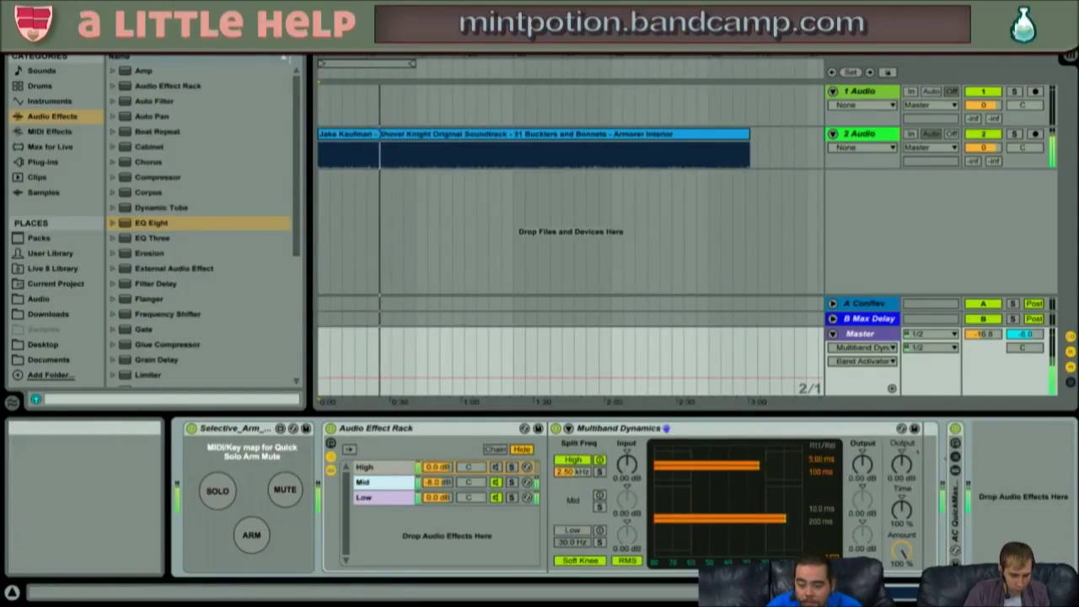
- Set the High split frequency to 2.00 kHz, enable the High chain, and show the Mid chain
{"action": "left_click", "coordinate": [576, 473]}
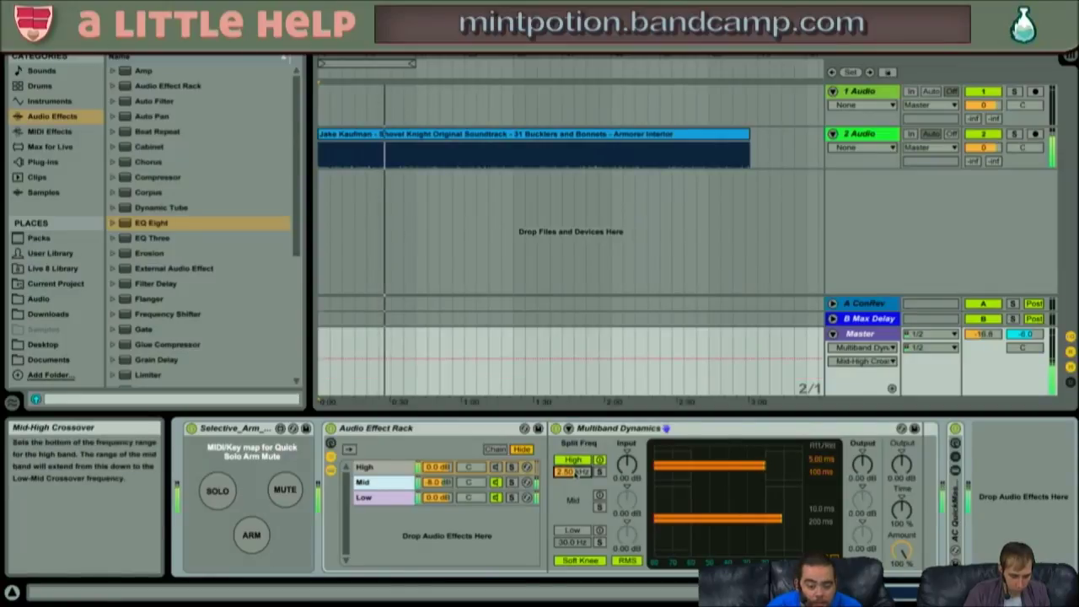
{"action": "type", "text": "20"}
{"action": "key", "text": "Return"}
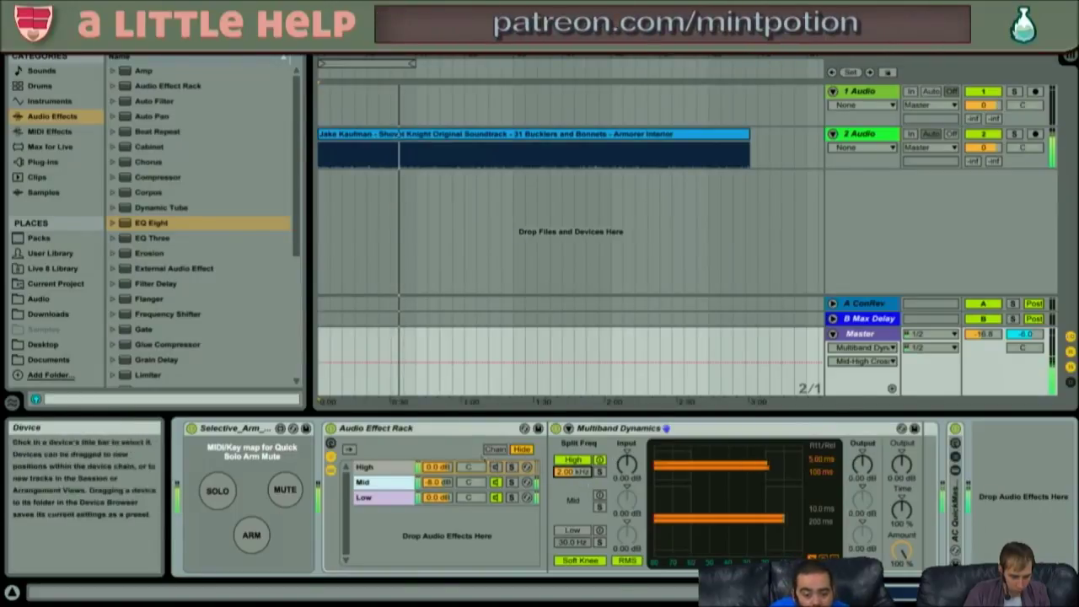
{"action": "left_click", "coordinate": [497, 470]}
{"action": "left_click", "coordinate": [499, 467]}
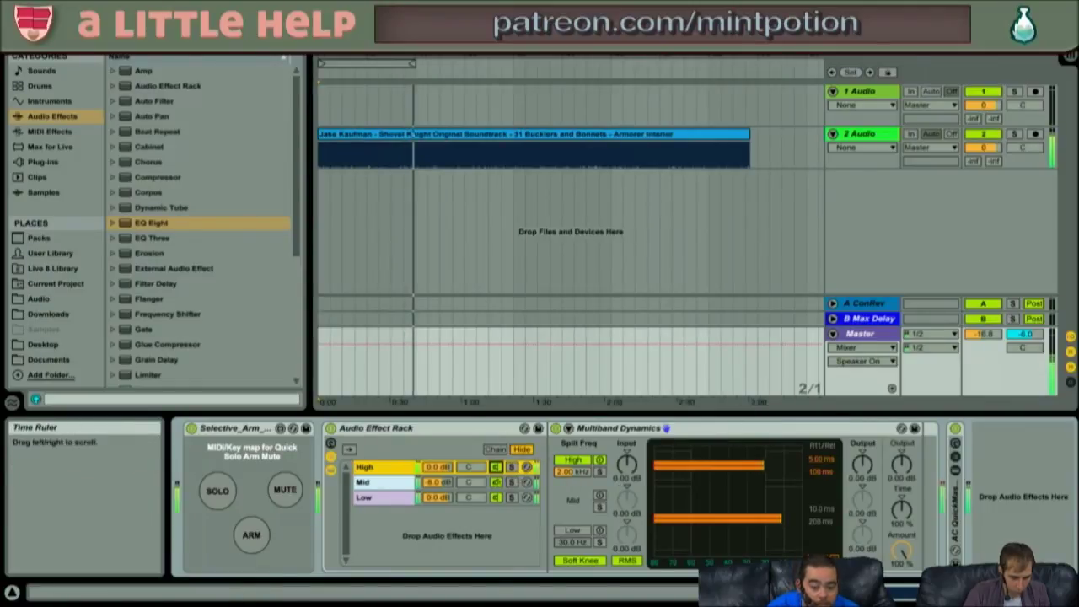
{"action": "left_click", "coordinate": [438, 482]}
- Try a lower Mid chain volume, undo it, and bypass-compare the Audio Effect Rack
{"action": "left_click_drag", "start_coordinate": [437, 482], "coordinate": [438, 484]}
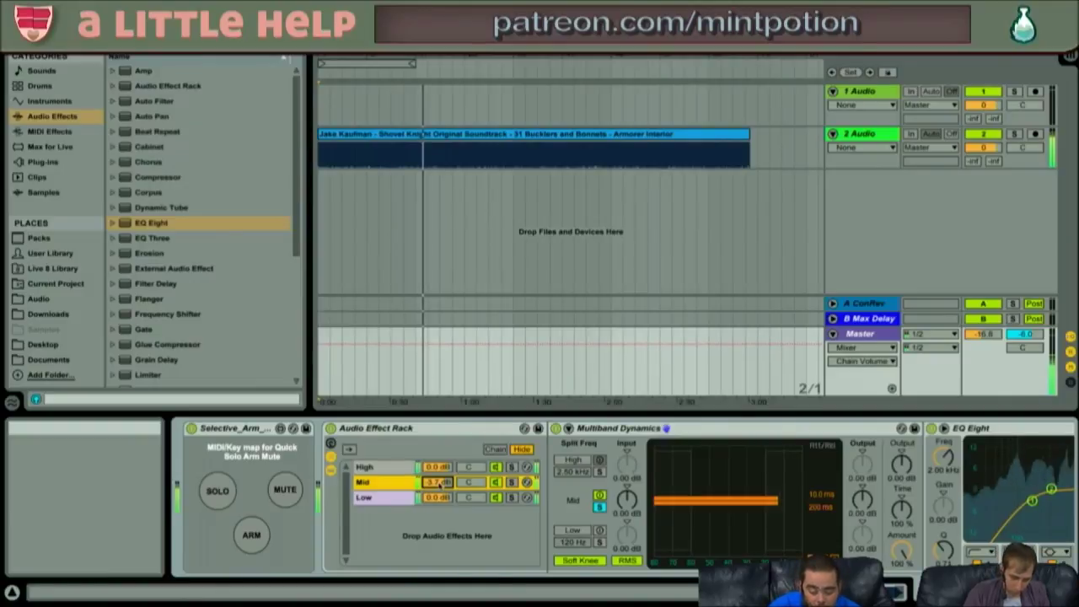
{"action": "key", "text": "ctrl+z"}
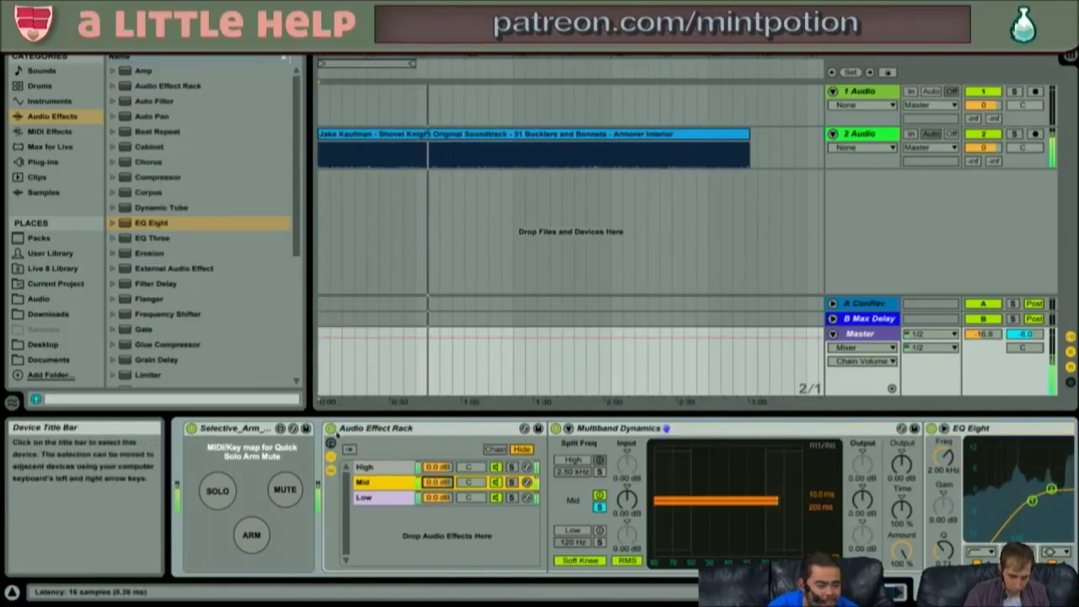
{"action": "left_click", "coordinate": [337, 432]}
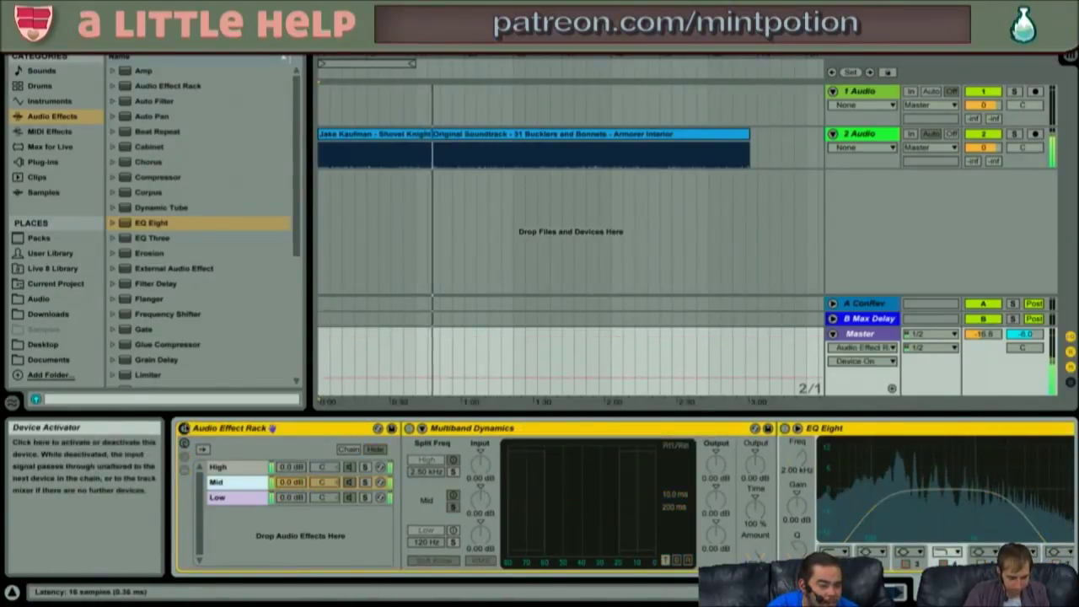
{"action": "left_click", "coordinate": [185, 429]}
{"action": "left_click", "coordinate": [184, 430]}
{"action": "left_click", "coordinate": [185, 429]}
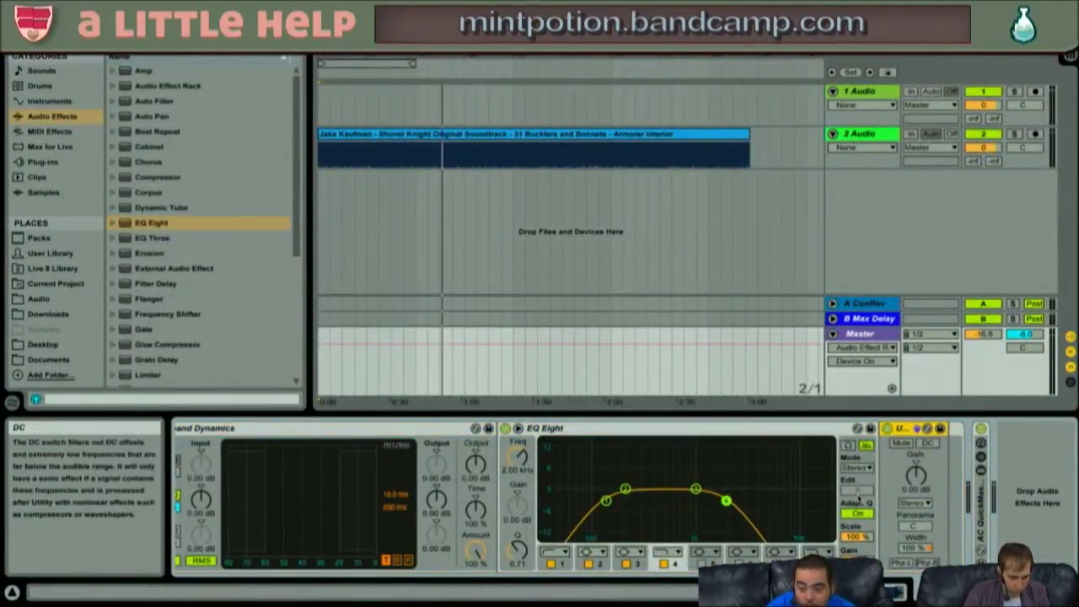
{"action": "scroll", "coordinate": [858, 498], "scroll_direction": "left", "scroll_amount": 5}
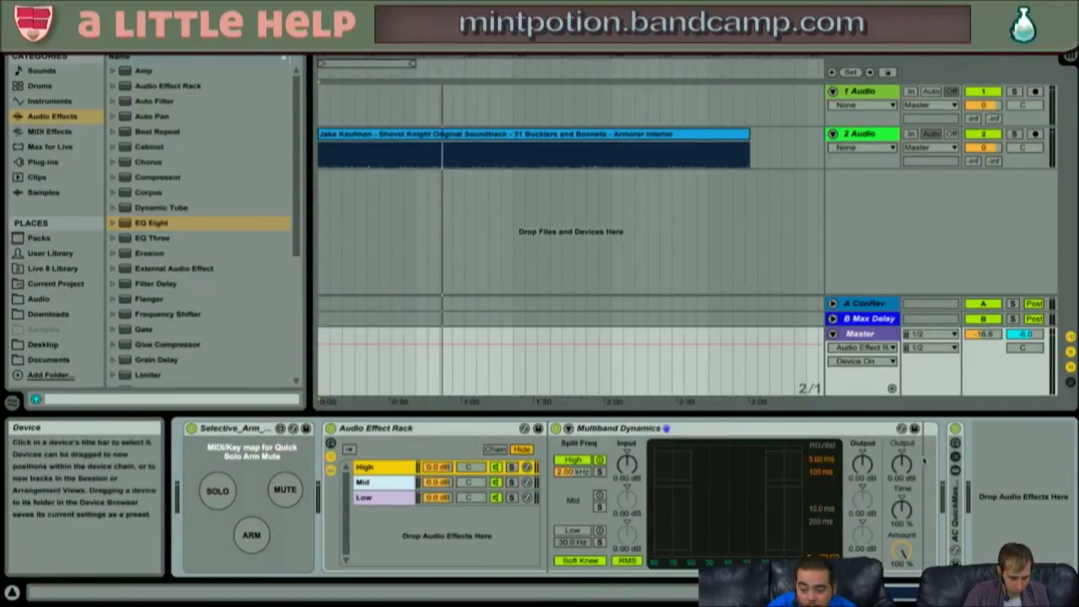
- Paste a Utility after the High chain's Multiband Dynamics and widen it to 125%
{"action": "left_click", "coordinate": [843, 428]}
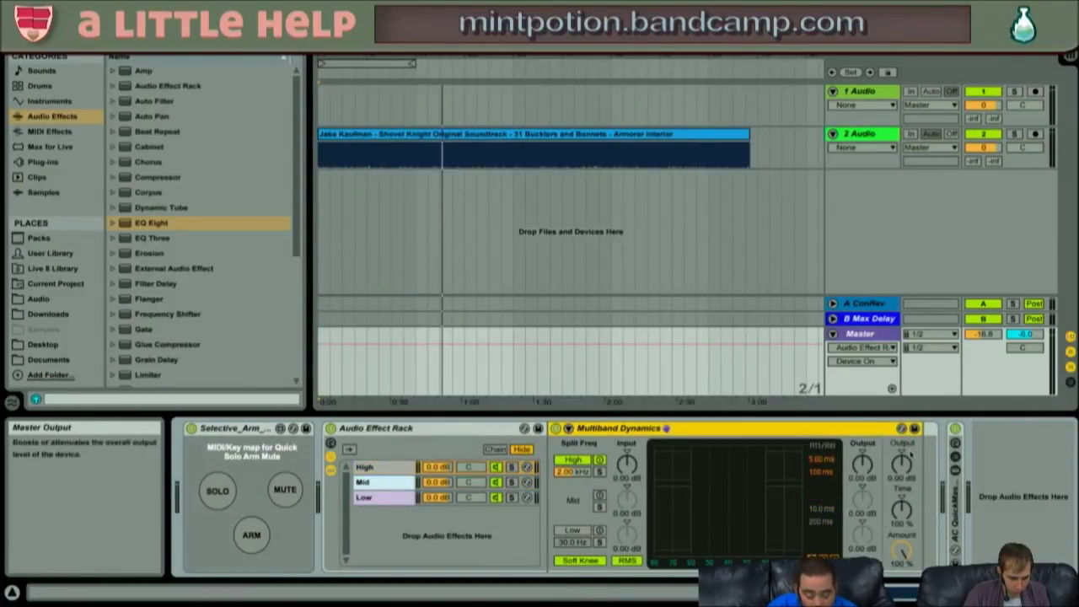
{"action": "key", "text": "super+v"}
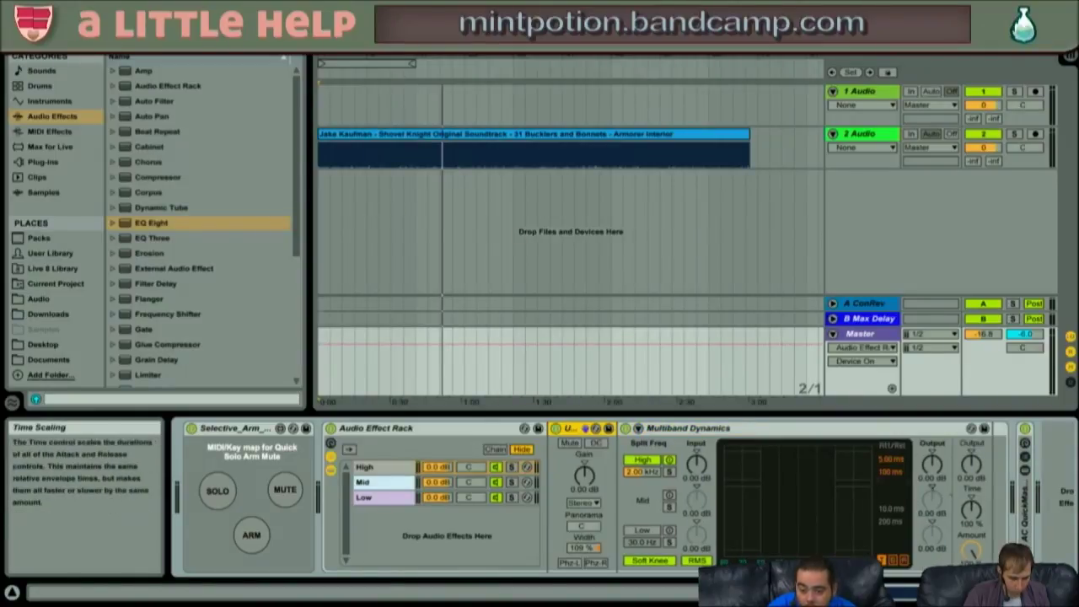
{"action": "left_click_drag", "start_coordinate": [573, 428], "coordinate": [995, 434]}
{"action": "mouse_move", "coordinate": [959, 547]}
{"action": "left_mouse_down"}
{"action": "mouse_move", "coordinate": [959, 531]}
{"action": "mouse_move", "coordinate": [963, 563]}
{"action": "left_mouse_up"}
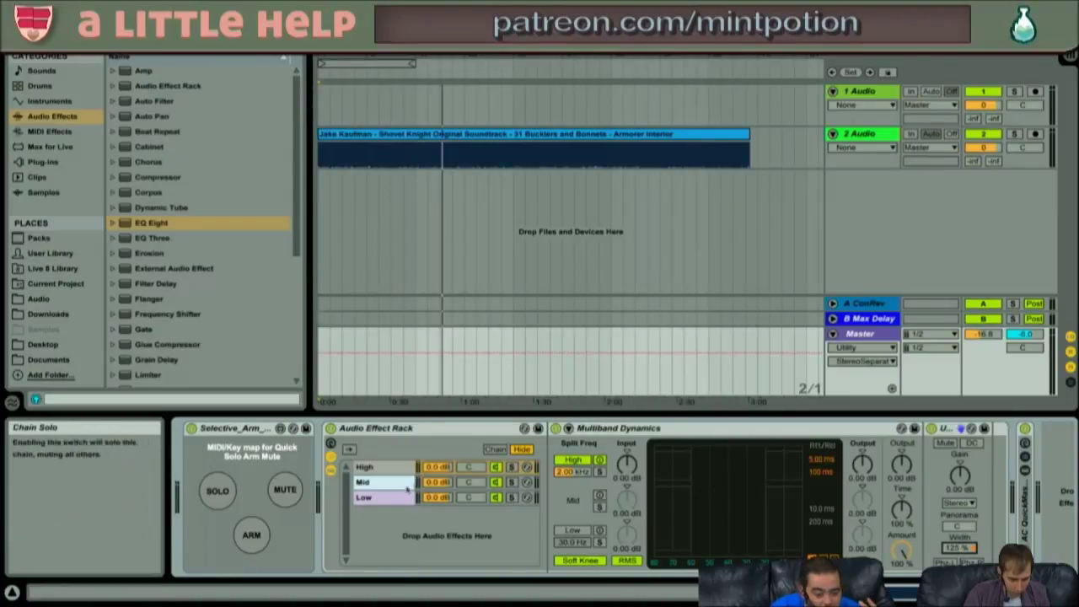
- Paste a Utility after the Low chain's Multiband Dynamics and narrow its width to 25%
{"action": "left_click", "coordinate": [450, 497]}
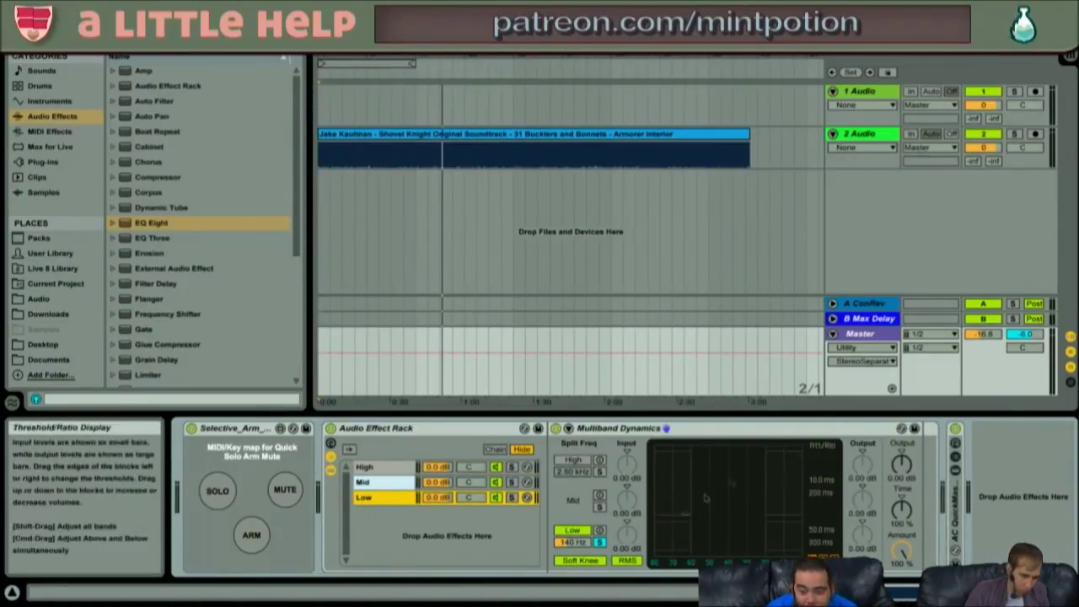
{"action": "left_click", "coordinate": [759, 429]}
{"action": "key", "text": "ctrl+v"}
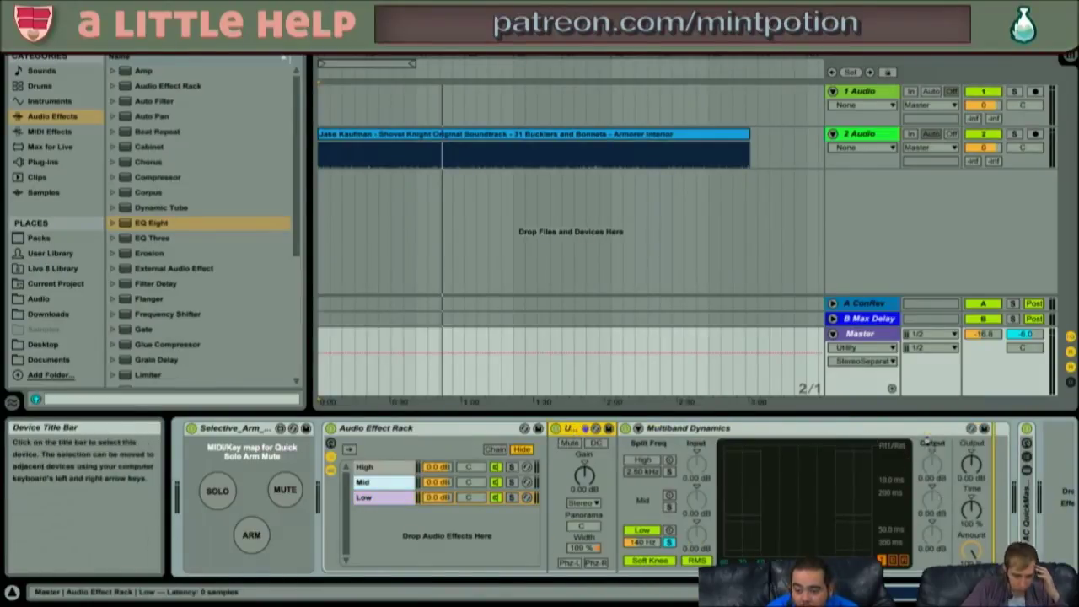
{"action": "left_click_drag", "start_coordinate": [931, 449], "coordinate": [932, 449]}
{"action": "left_click_drag", "start_coordinate": [960, 548], "coordinate": [959, 586]}
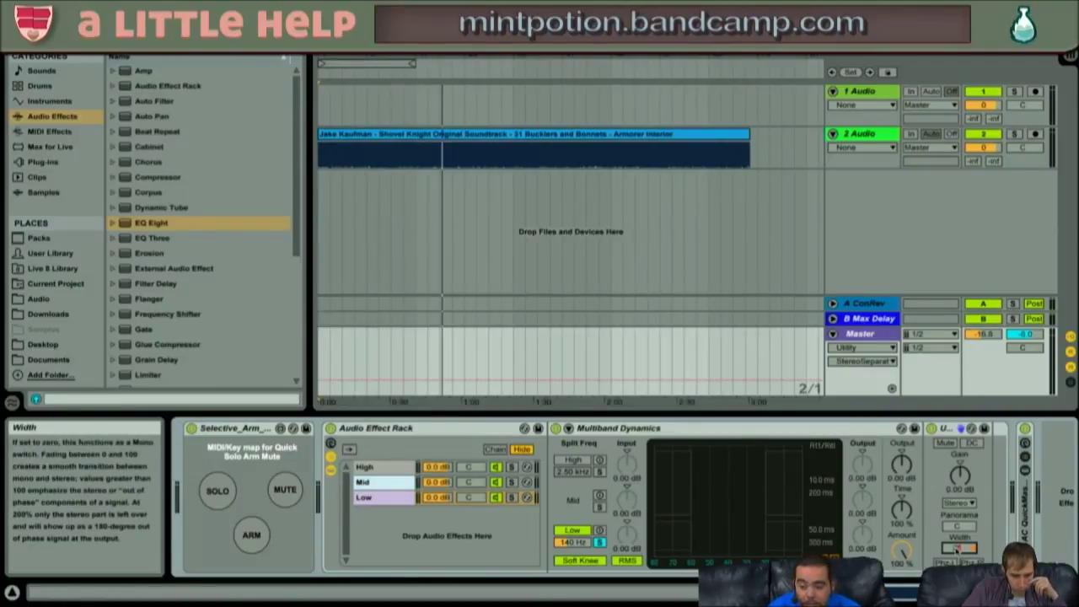
{"action": "left_click_drag", "start_coordinate": [957, 550], "coordinate": [957, 563]}
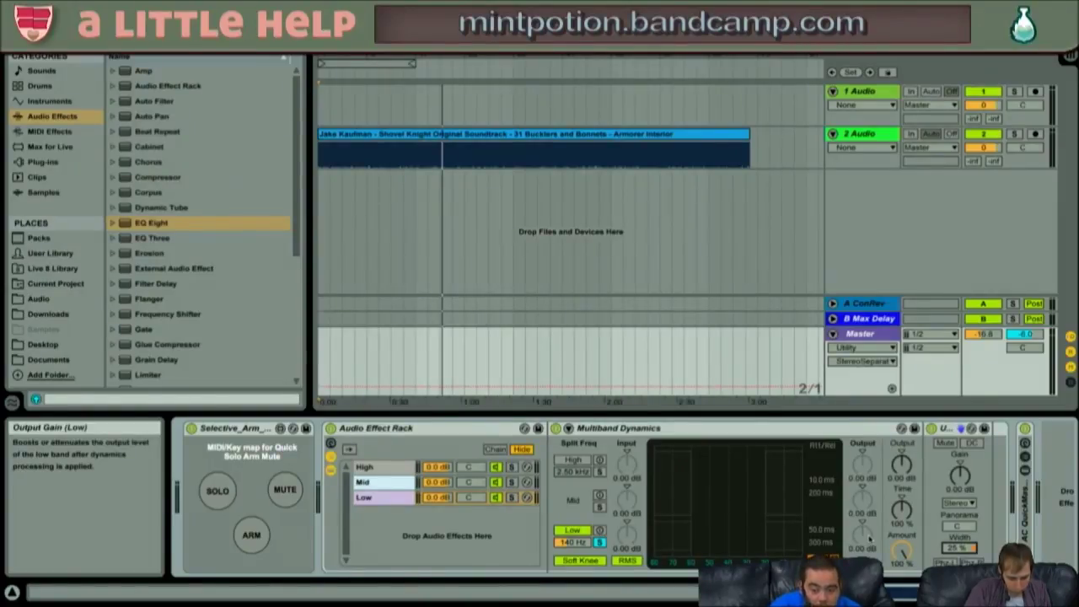
- Check the Mid chain, return to the Low chain, and play the song from the start
{"action": "left_click", "coordinate": [400, 482]}
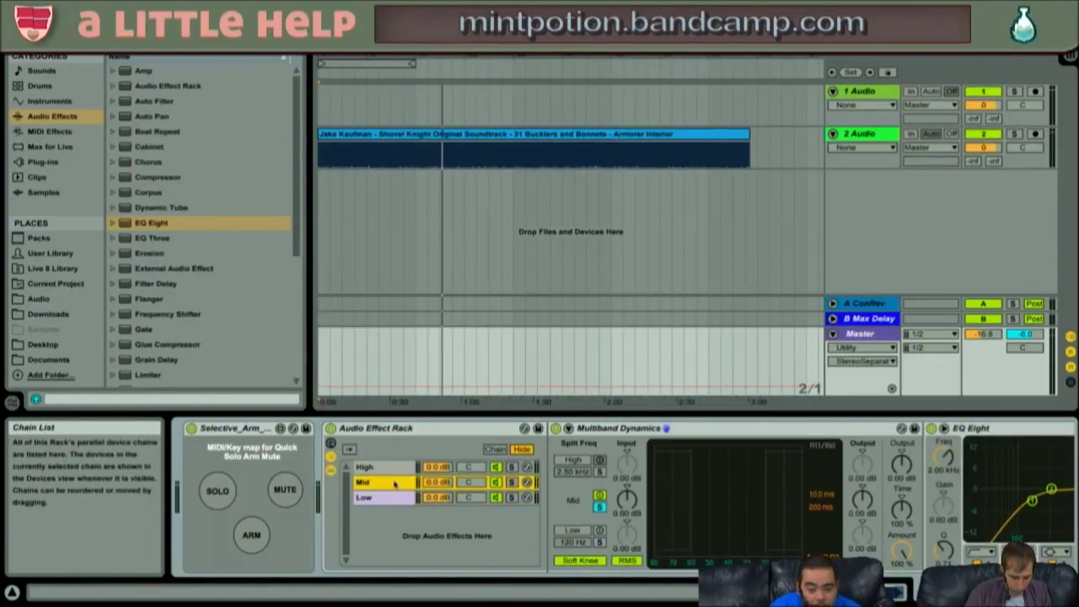
{"action": "left_click", "coordinate": [396, 498]}
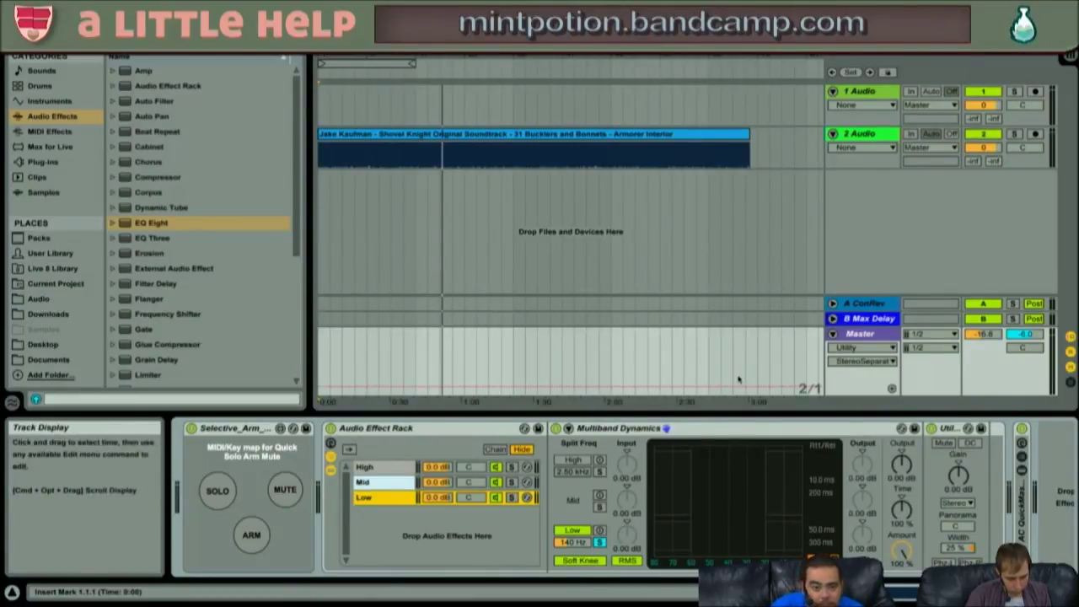
{"action": "key", "text": "space"}
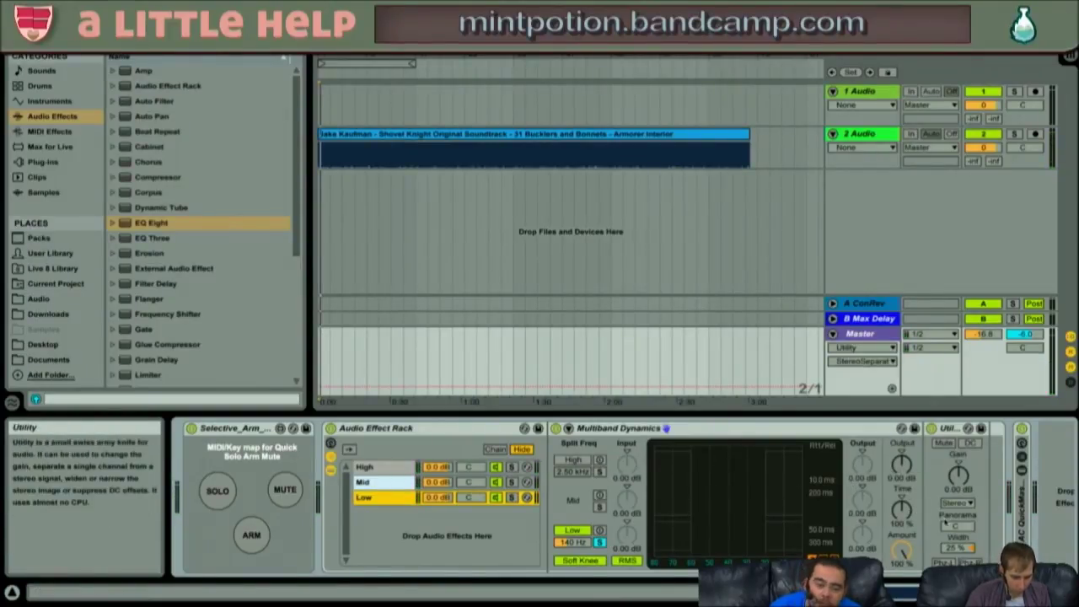
{"action": "scroll", "coordinate": [937, 447], "scroll_direction": "right", "scroll_amount": 2}
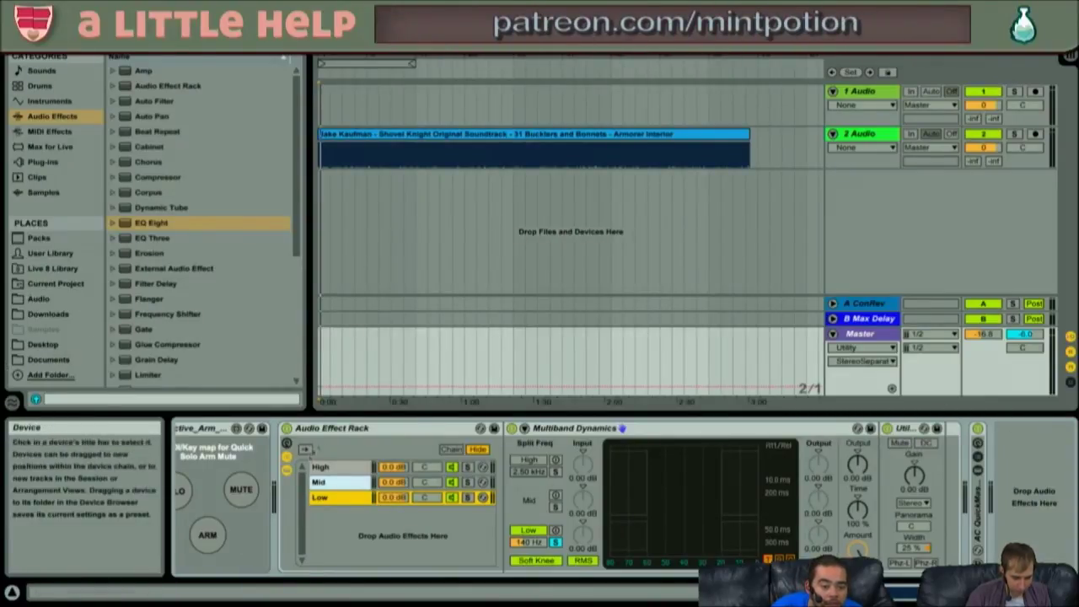
{"action": "scroll", "coordinate": [243, 344], "scroll_direction": "down", "scroll_amount": 5}
- Add a Spectrum analyser at the end of the chain and start playback
{"action": "left_click", "coordinate": [149, 312]}
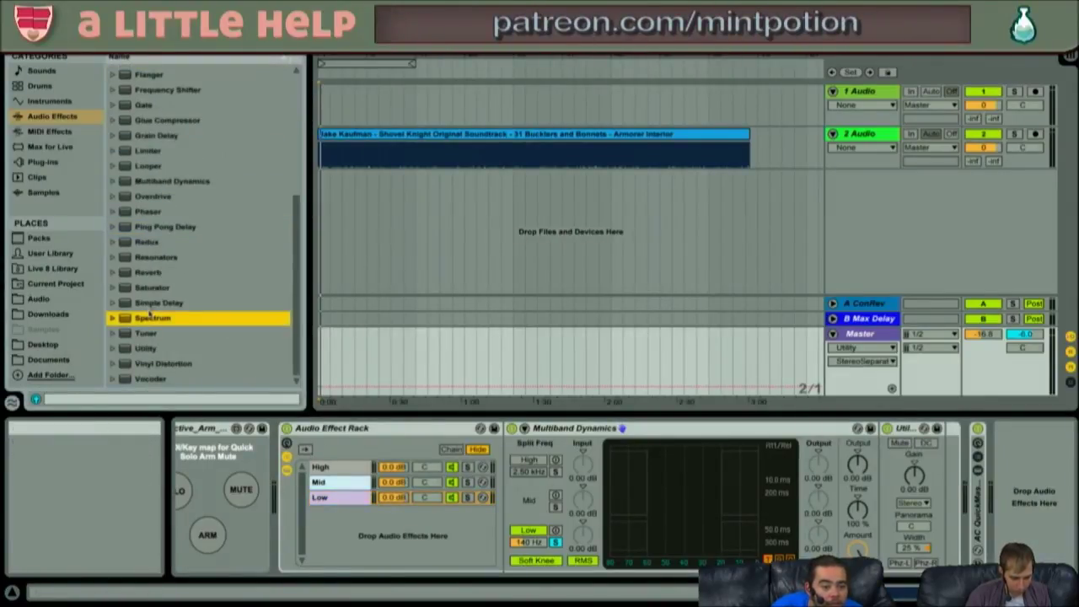
{"action": "left_click_drag", "start_coordinate": [674, 327], "coordinate": [965, 513]}
{"action": "key", "text": "space"}
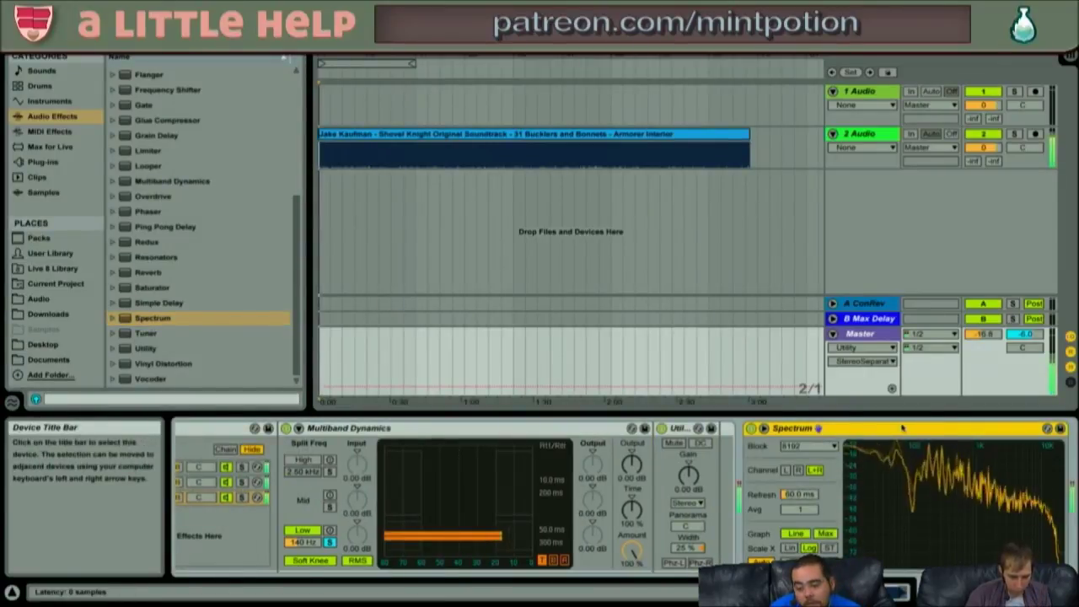
- Drop the Mid chain volume to -26.0 dB while listening
{"action": "scroll", "coordinate": [468, 499], "scroll_direction": "left", "scroll_amount": 3}
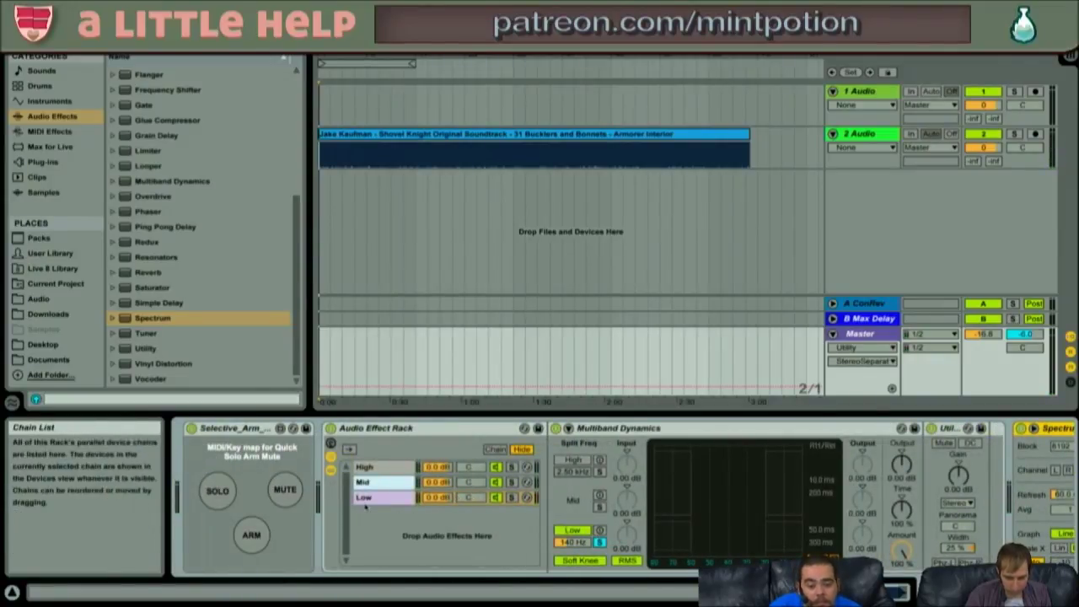
{"action": "left_click", "coordinate": [385, 482]}
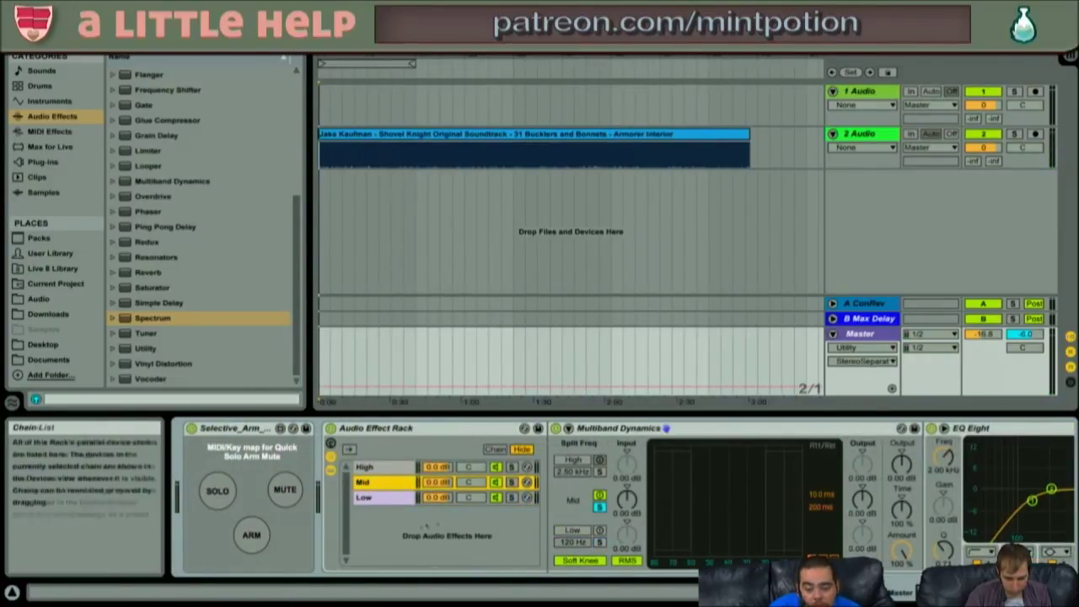
{"action": "left_click", "coordinate": [577, 543]}
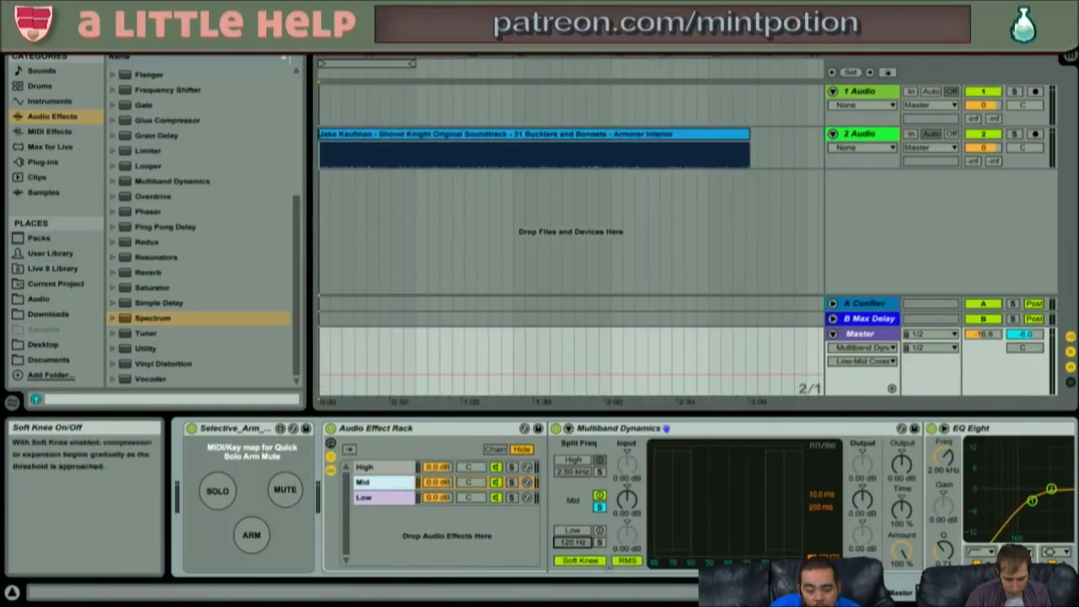
{"action": "left_click", "coordinate": [434, 482]}
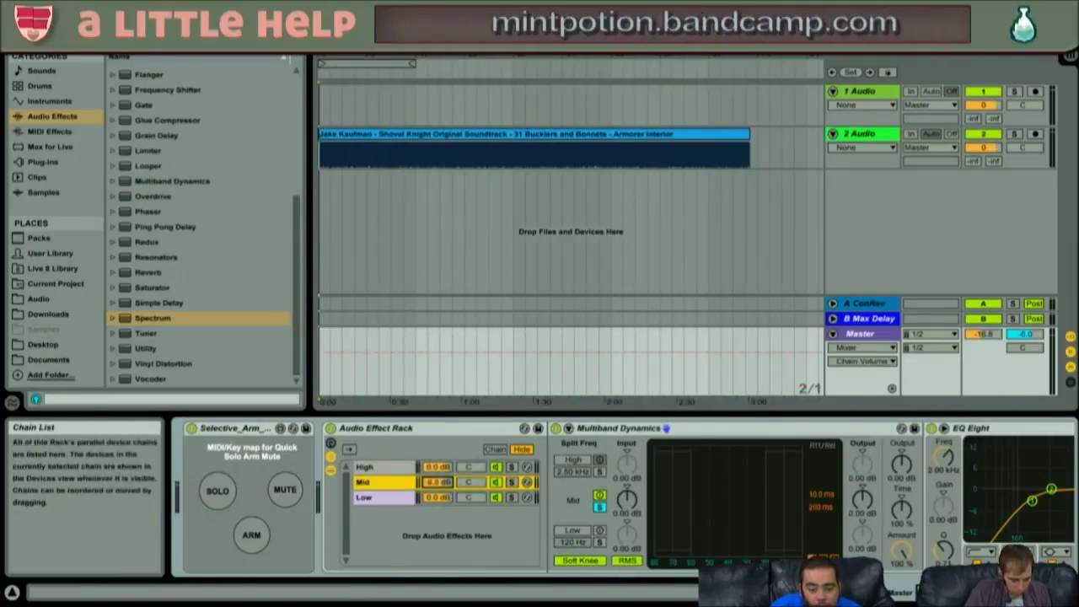
{"action": "key", "text": "space"}
{"action": "left_click_drag", "start_coordinate": [434, 481], "coordinate": [434, 504]}
- Bypass the rack briefly to compare, then bring the Master devices back into view
{"action": "scroll", "coordinate": [672, 500], "scroll_direction": "right", "scroll_amount": 5}
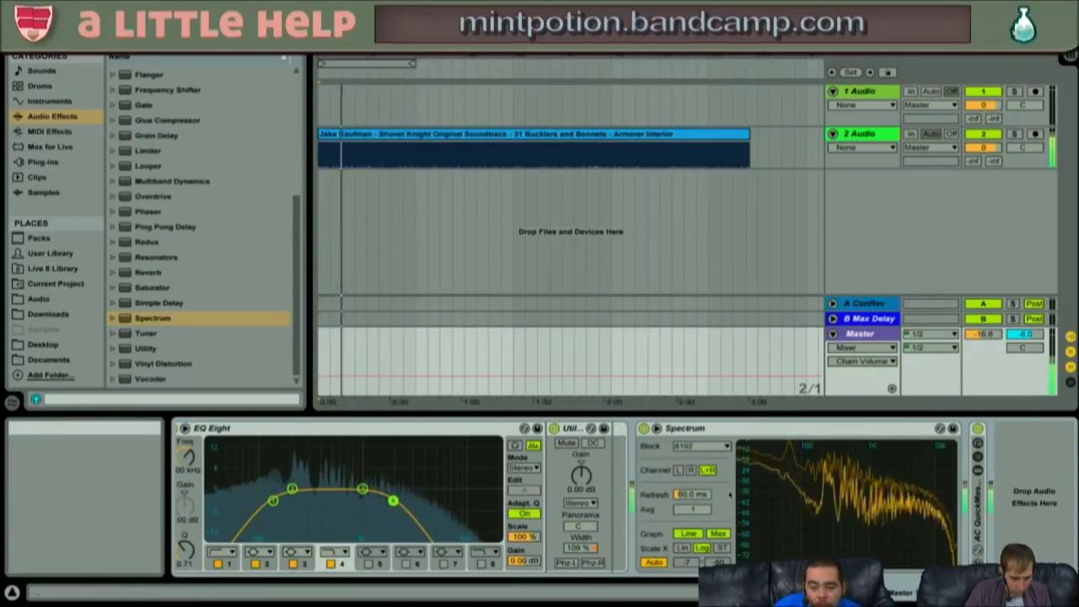
{"action": "scroll", "coordinate": [580, 503], "scroll_direction": "left", "scroll_amount": 10}
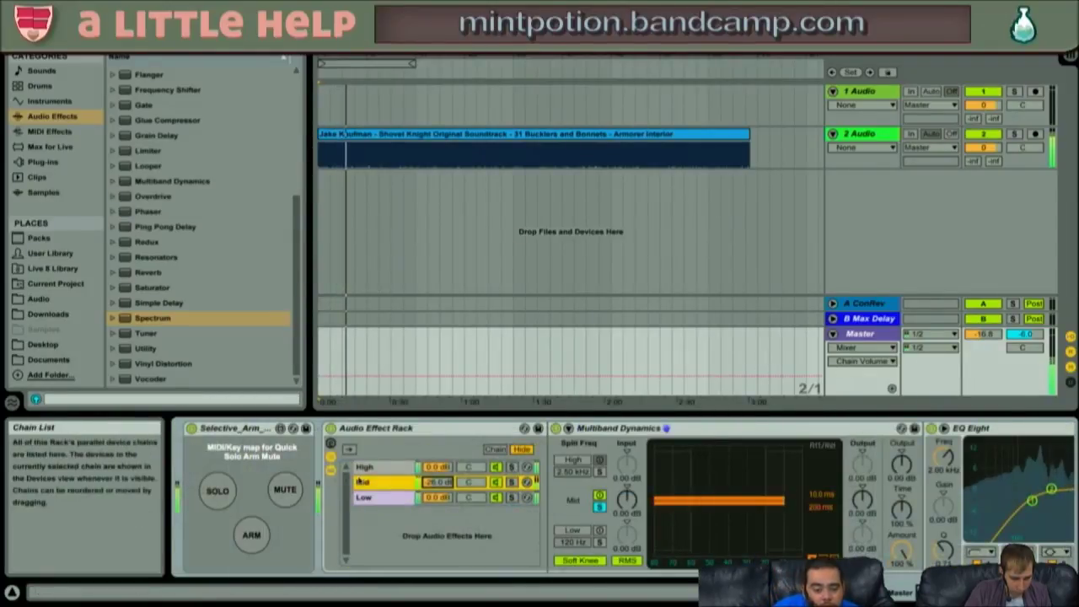
{"action": "left_click", "coordinate": [330, 429]}
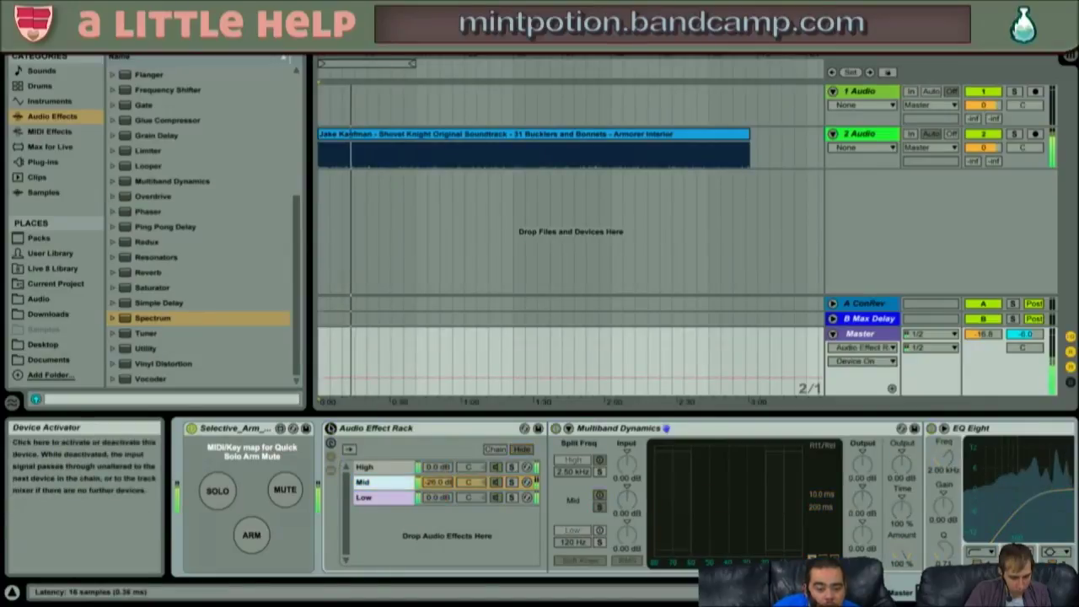
{"action": "left_click", "coordinate": [331, 428]}
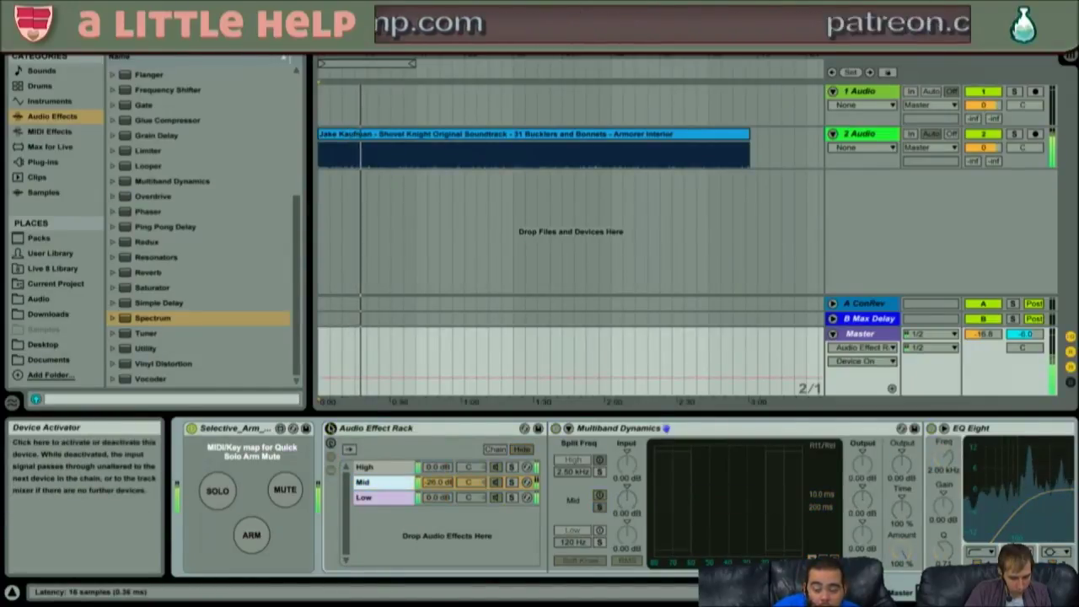
{"action": "scroll", "coordinate": [387, 476], "scroll_direction": "right", "scroll_amount": 10}
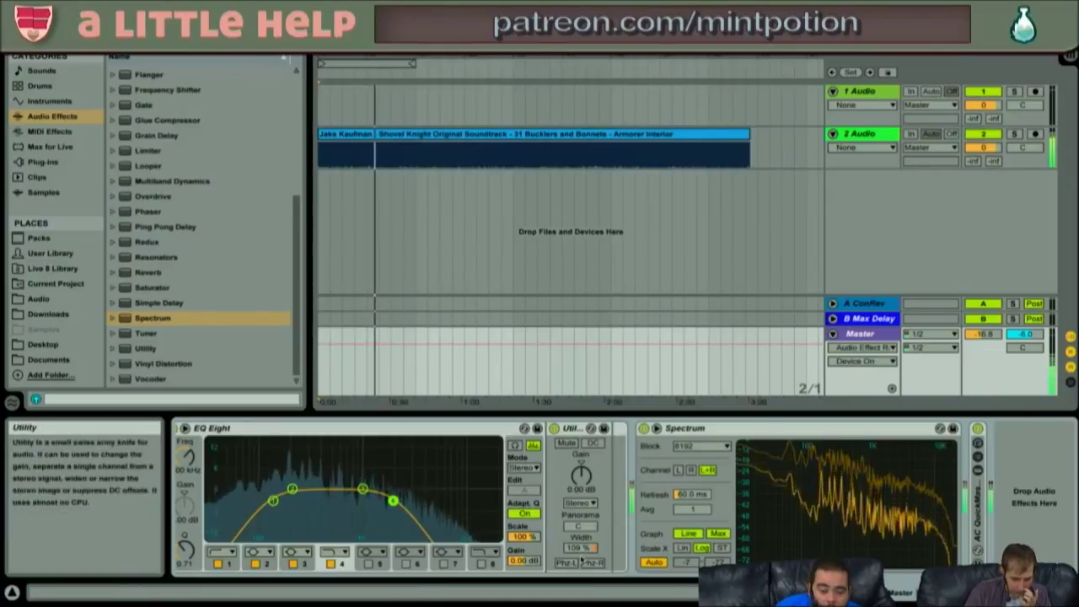
- Narrow the Master Utility width to 64%, then play back while trying track 2's pan
{"action": "left_click_drag", "start_coordinate": [580, 547], "coordinate": [581, 585]}
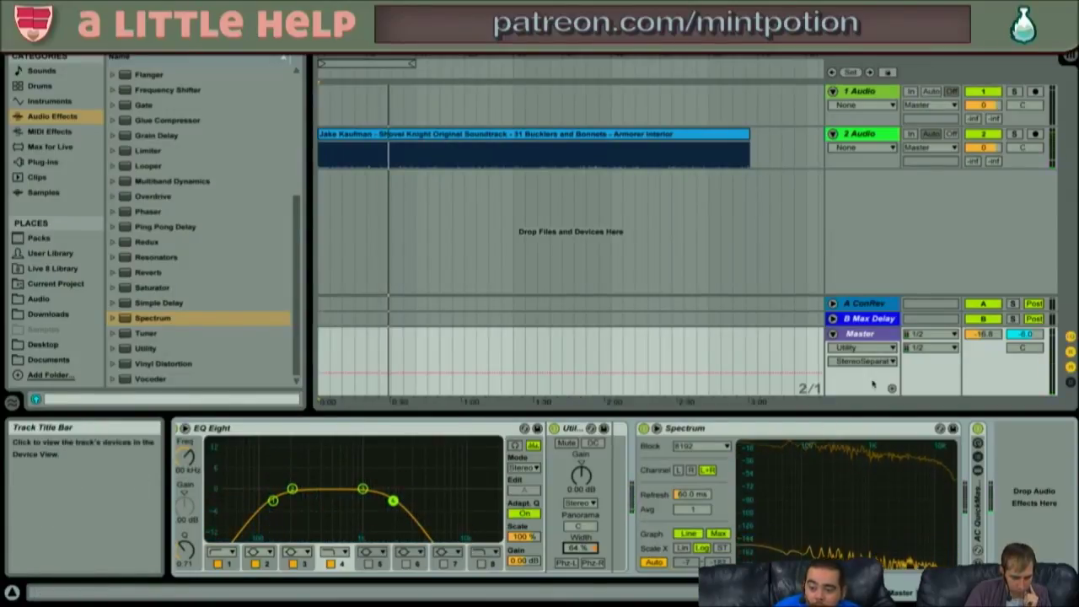
{"action": "key", "text": "space"}
{"action": "left_click_drag", "start_coordinate": [1023, 147], "coordinate": [1023, 124]}
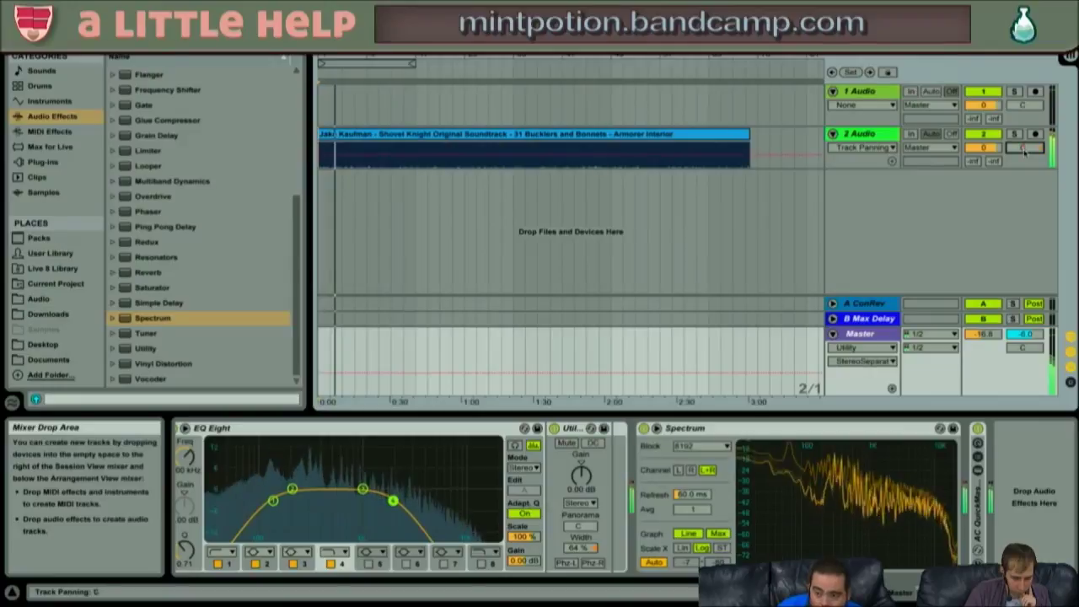
{"action": "key", "text": "space"}
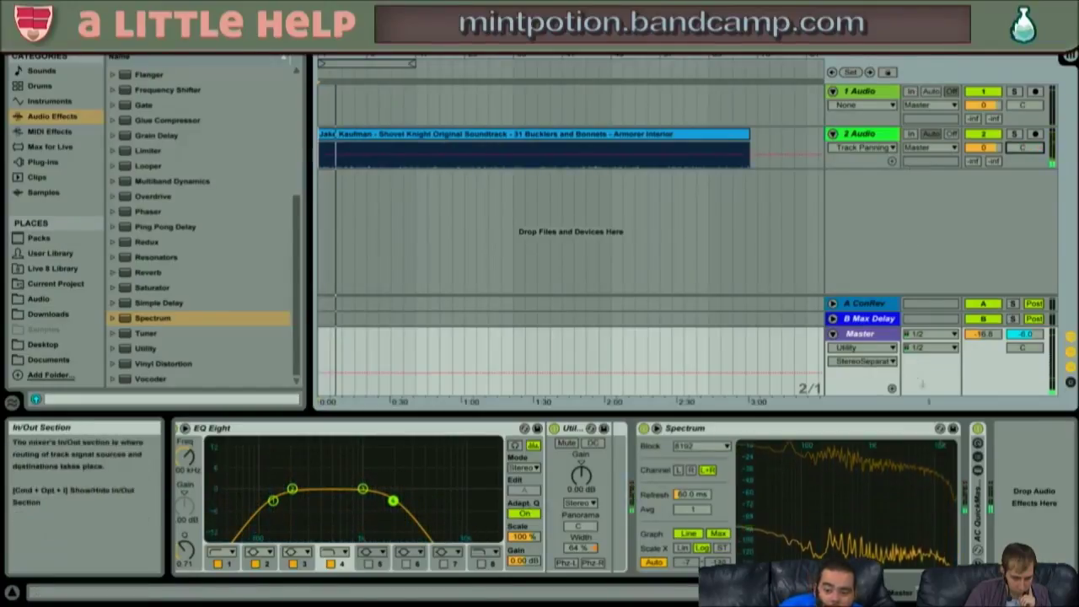
- Audition the rack's chains, raising Mid from -26 dB and Low to about -12.7 dB
{"action": "left_click", "coordinate": [620, 429]}
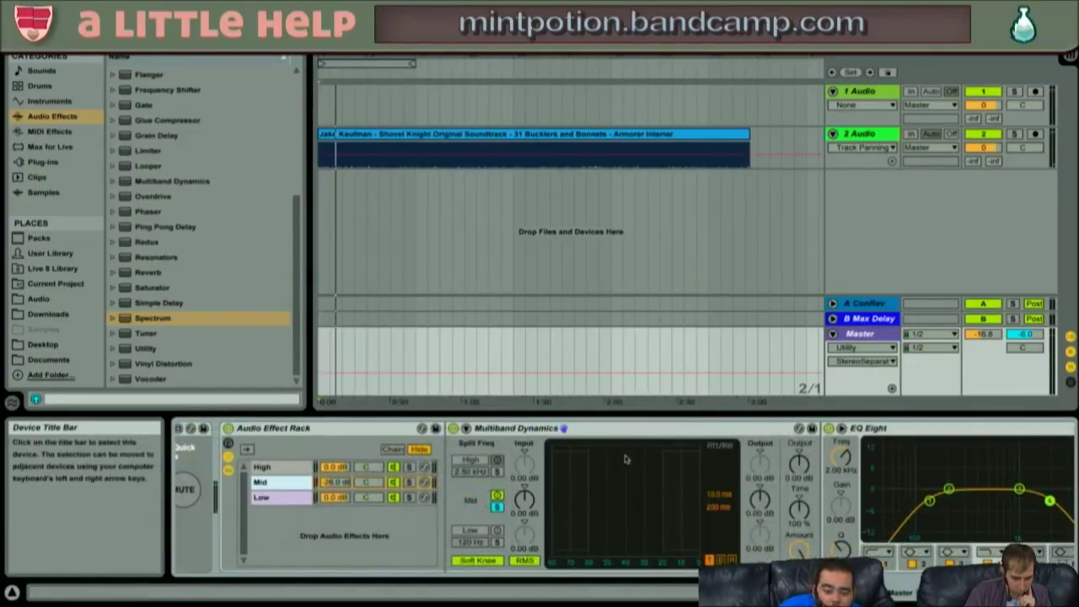
{"action": "left_click", "coordinate": [327, 480]}
{"action": "left_click_drag", "start_coordinate": [292, 483], "coordinate": [292, 460]}
{"action": "key", "text": "space"}
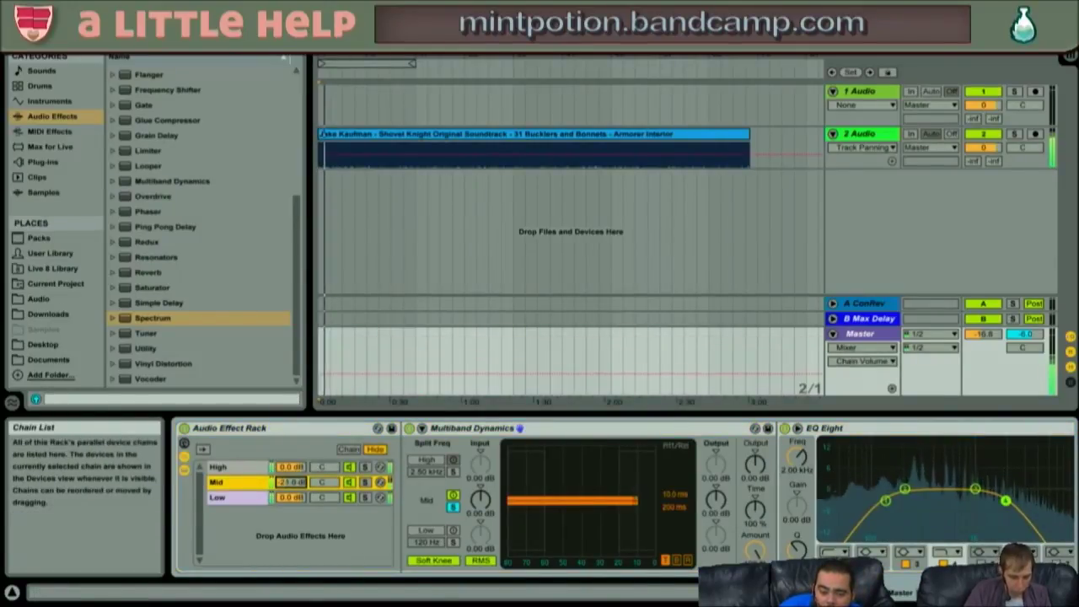
{"action": "left_click", "coordinate": [292, 497]}
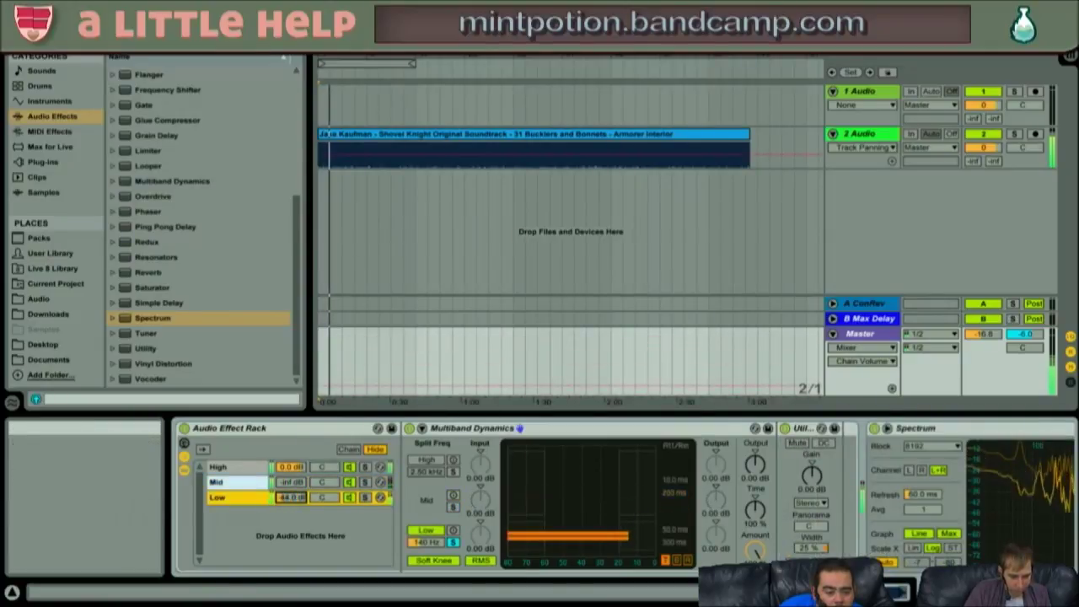
{"action": "left_click", "coordinate": [253, 468]}
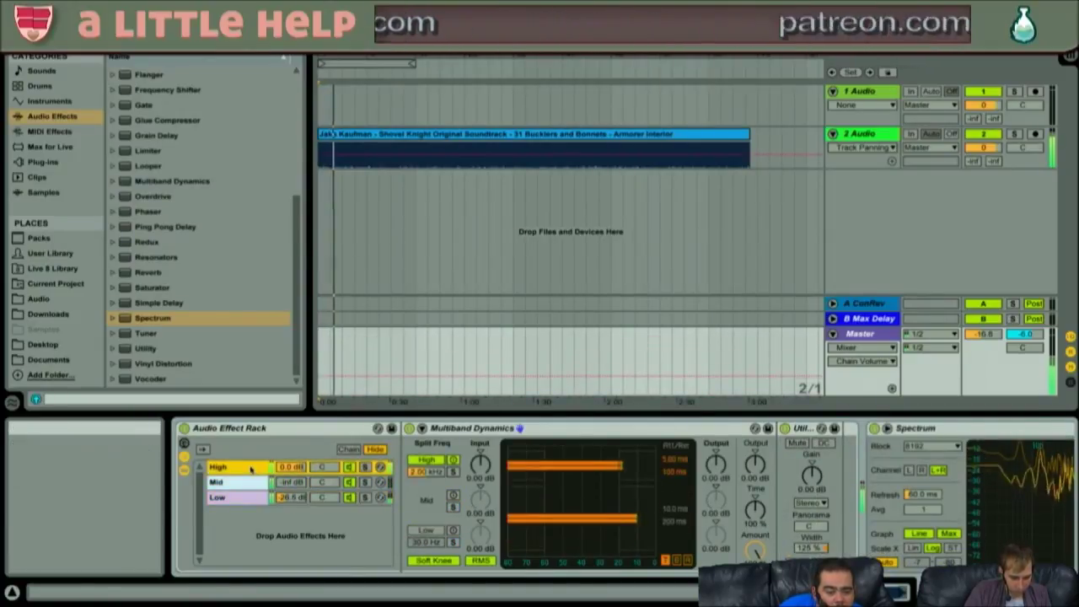
{"action": "left_click", "coordinate": [245, 482]}
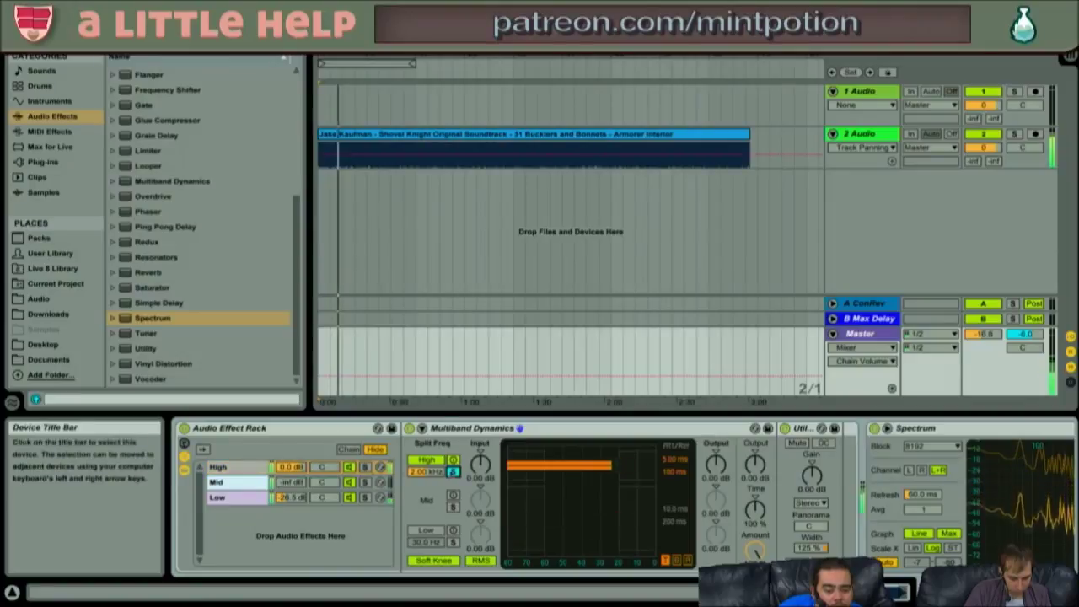
{"action": "left_click_drag", "start_coordinate": [291, 498], "coordinate": [292, 462]}
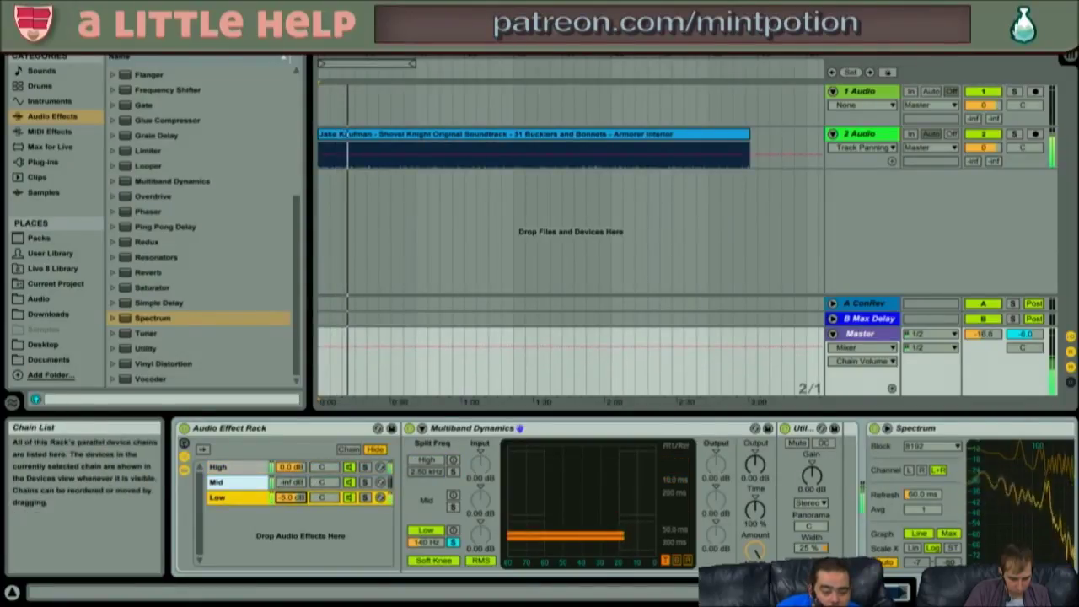
- Raise the Mid chain to about -4 dB, then reset it to 0.0 dB
{"action": "left_click", "coordinate": [292, 482]}
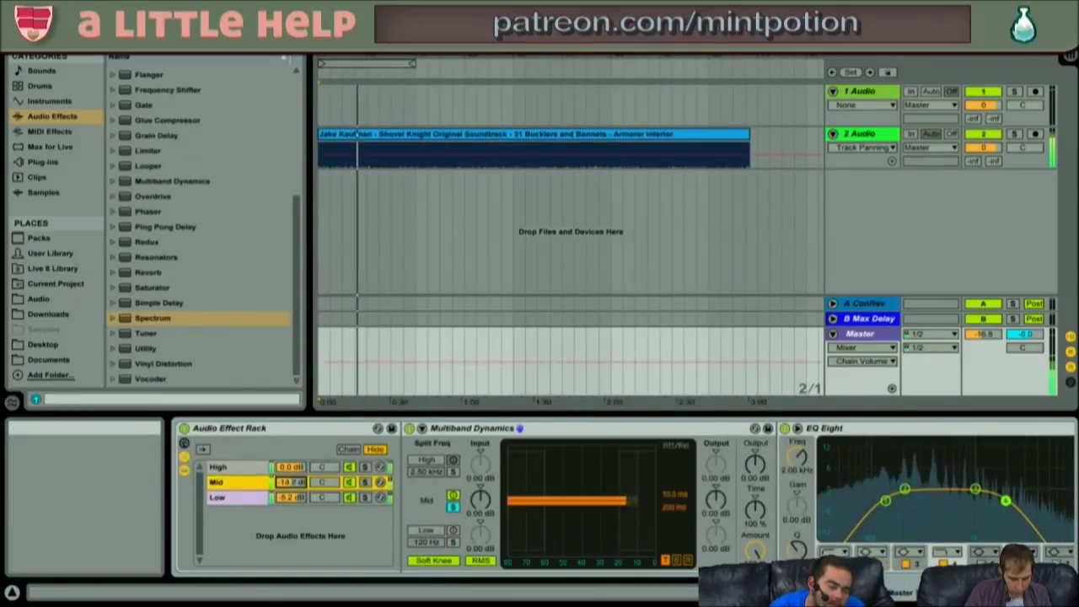
{"action": "left_click_drag", "start_coordinate": [292, 483], "coordinate": [292, 470]}
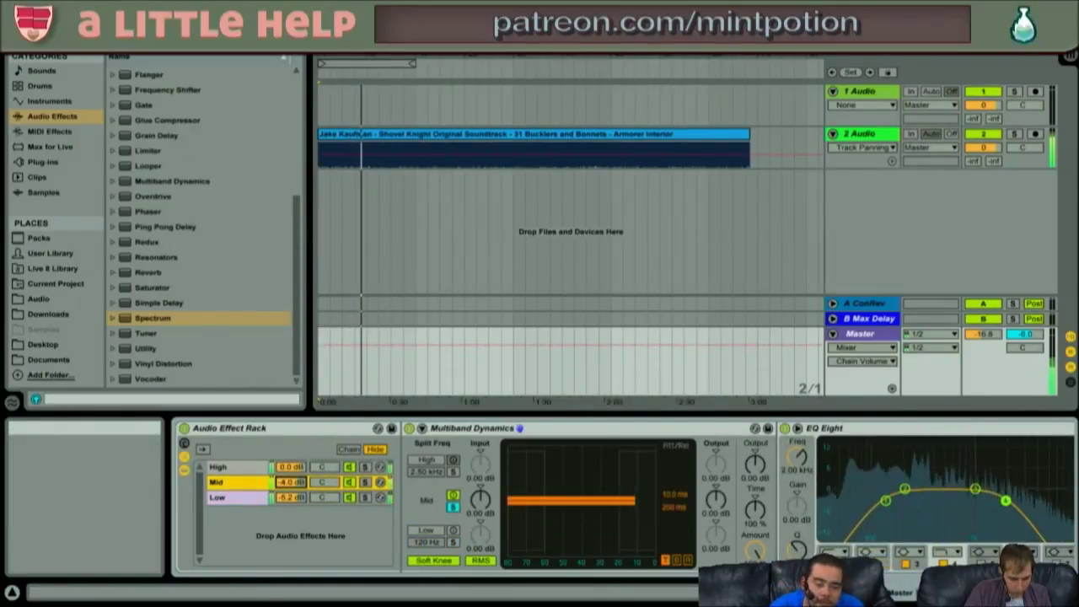
{"action": "double_click", "coordinate": [295, 484]}
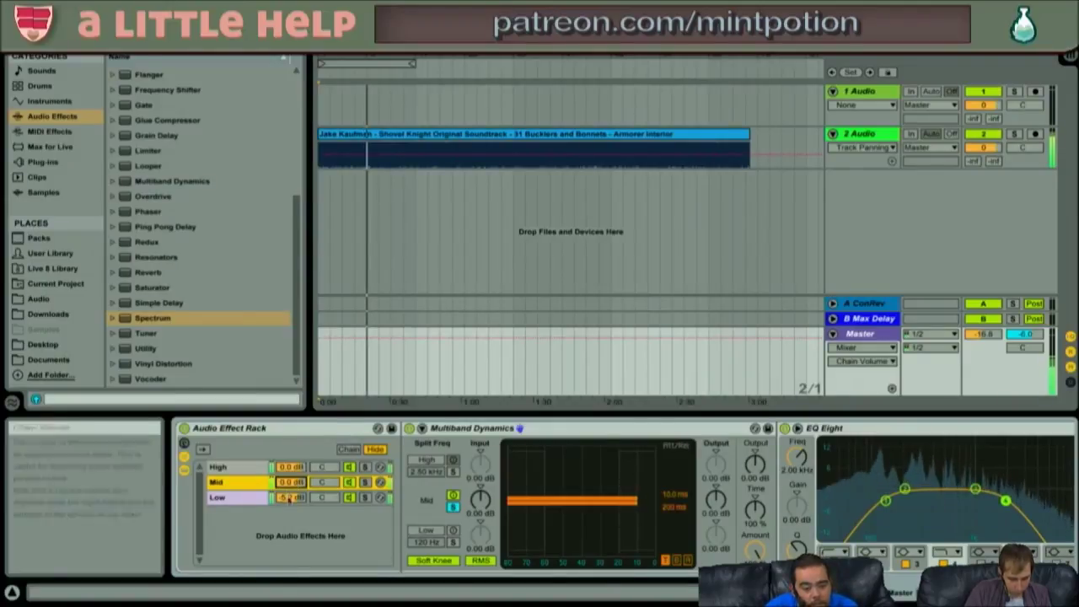
{"action": "left_click", "coordinate": [288, 499]}
{"action": "scroll", "coordinate": [421, 502], "scroll_direction": "right", "scroll_amount": 5}
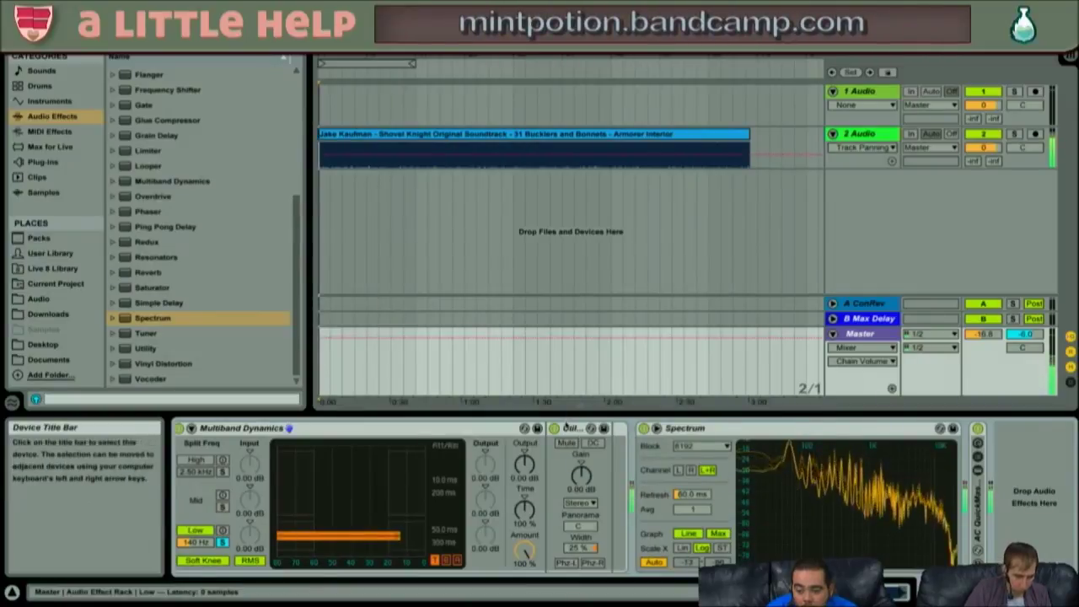
{"action": "scroll", "coordinate": [478, 432], "scroll_direction": "left", "scroll_amount": 5}
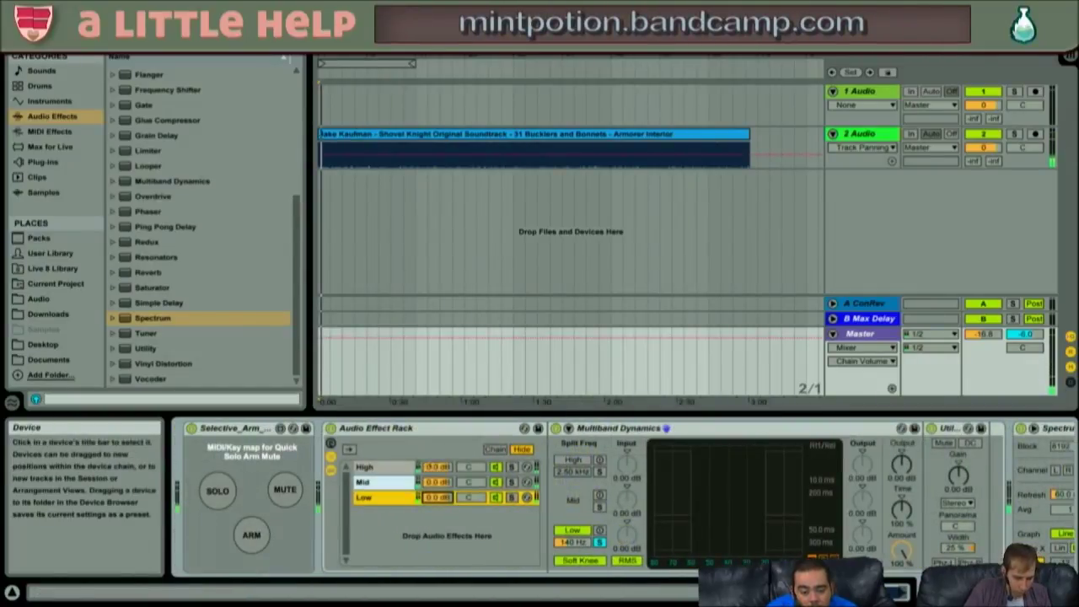
- Lower the Master volume to -16.4 dB during playback
{"action": "left_click", "coordinate": [403, 484]}
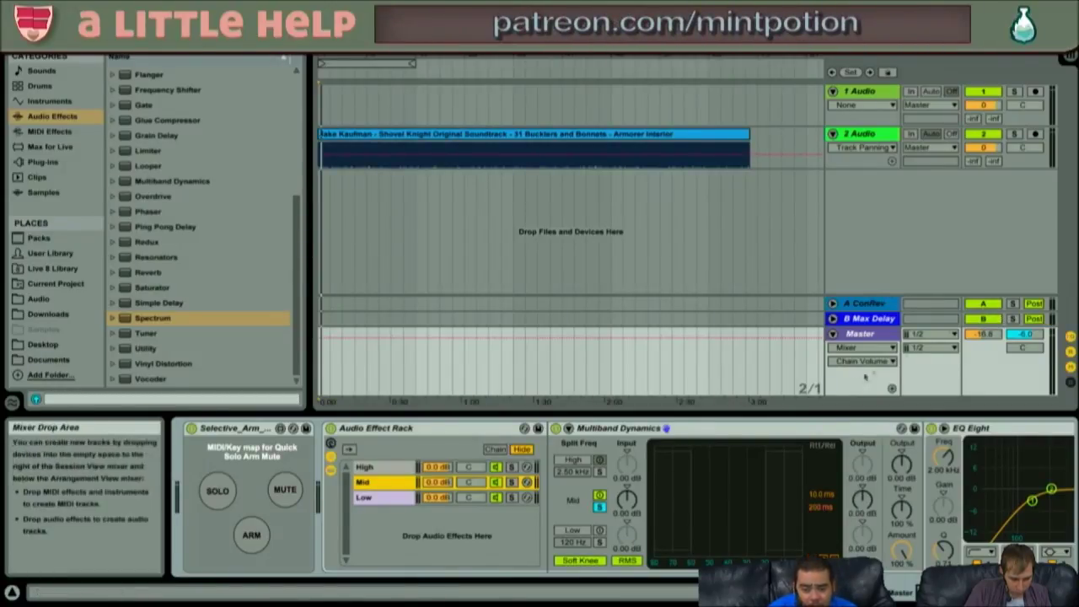
{"action": "left_click", "coordinate": [981, 337]}
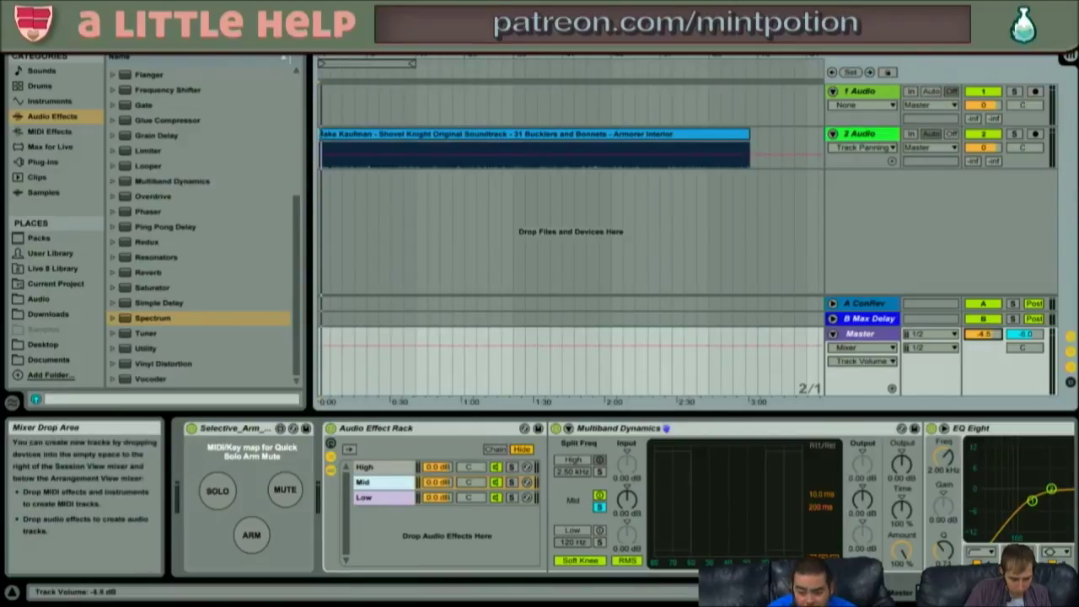
{"action": "key", "text": "space"}
{"action": "left_click_drag", "start_coordinate": [983, 335], "coordinate": [983, 351]}
{"action": "key", "text": "space"}
- Unfold the AC QuickMaster rack to view its devices
{"action": "scroll", "coordinate": [980, 497], "scroll_direction": "right", "scroll_amount": 10}
{"action": "left_click", "coordinate": [723, 428]}
{"action": "double_click", "coordinate": [978, 512]}
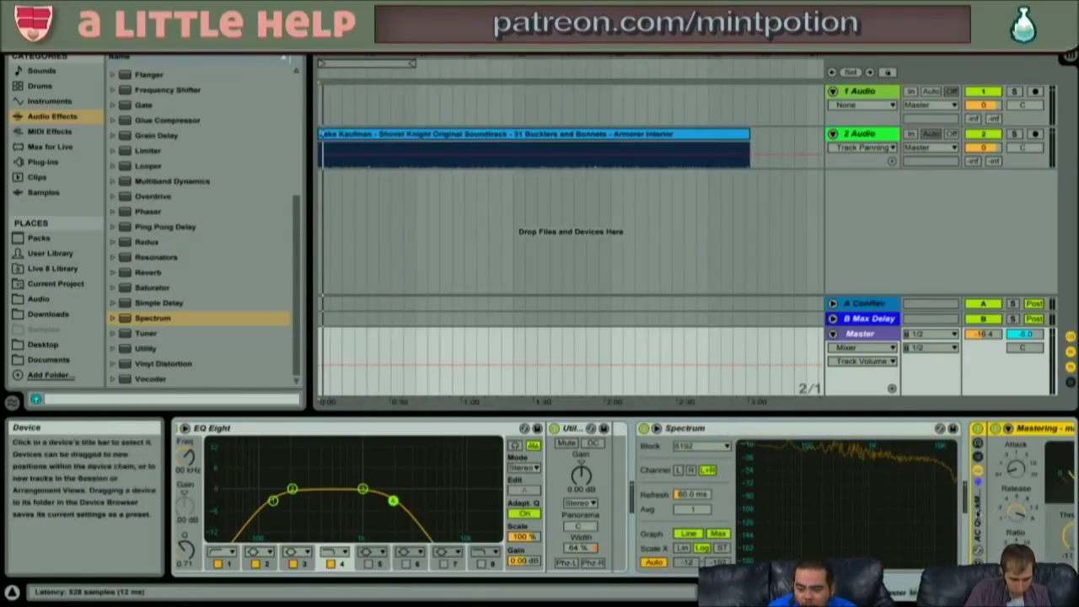
{"action": "scroll", "coordinate": [991, 503], "scroll_direction": "right", "scroll_amount": 10}
{"action": "scroll", "coordinate": [409, 457], "scroll_direction": "left", "scroll_amount": 20}
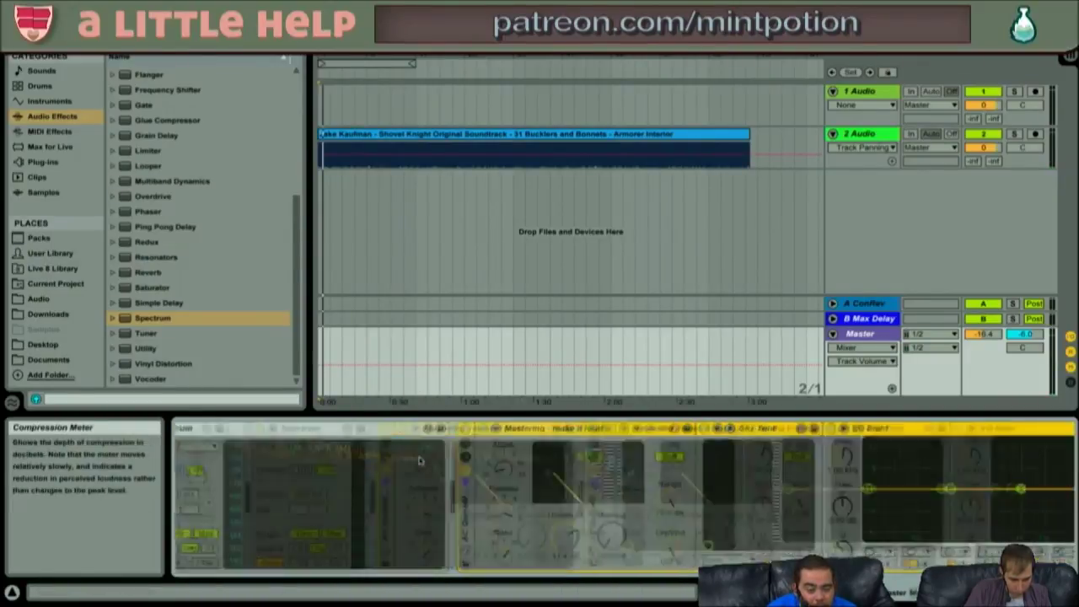
- Switch off the Audio Effect Rack and AC QuickMaster, and hide the Info View
{"action": "left_click", "coordinate": [383, 429]}
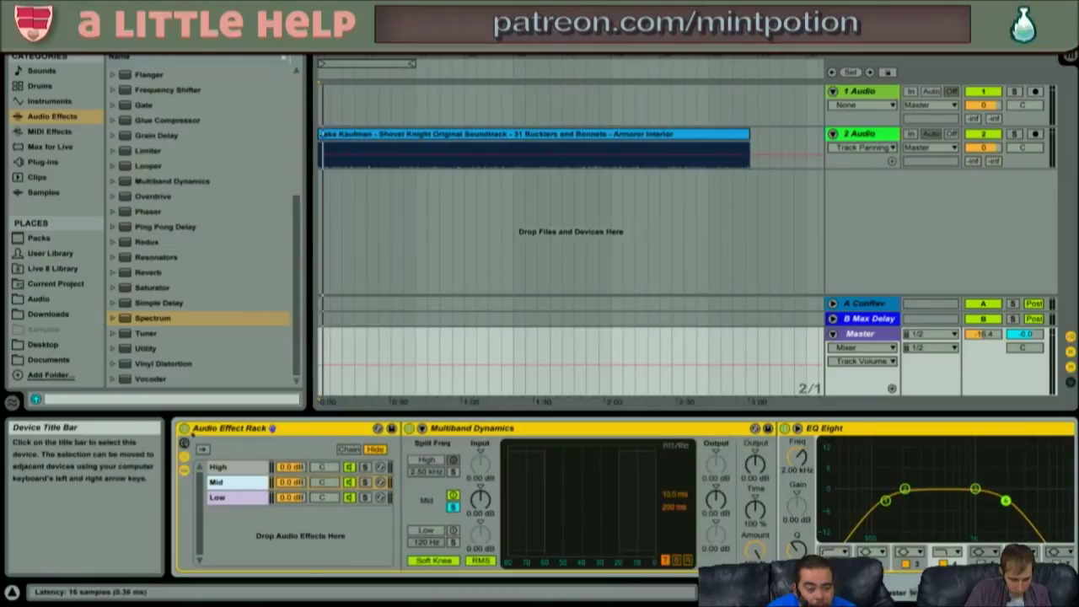
{"action": "left_click", "coordinate": [184, 428]}
{"action": "scroll", "coordinate": [194, 443], "scroll_direction": "right", "scroll_amount": 15}
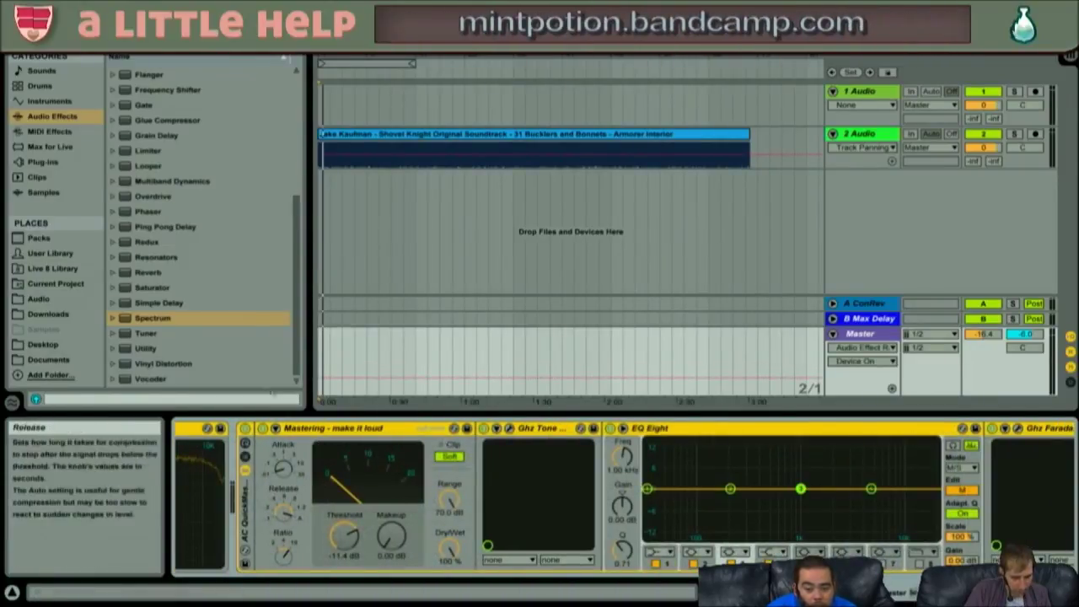
{"action": "left_click", "coordinate": [245, 429]}
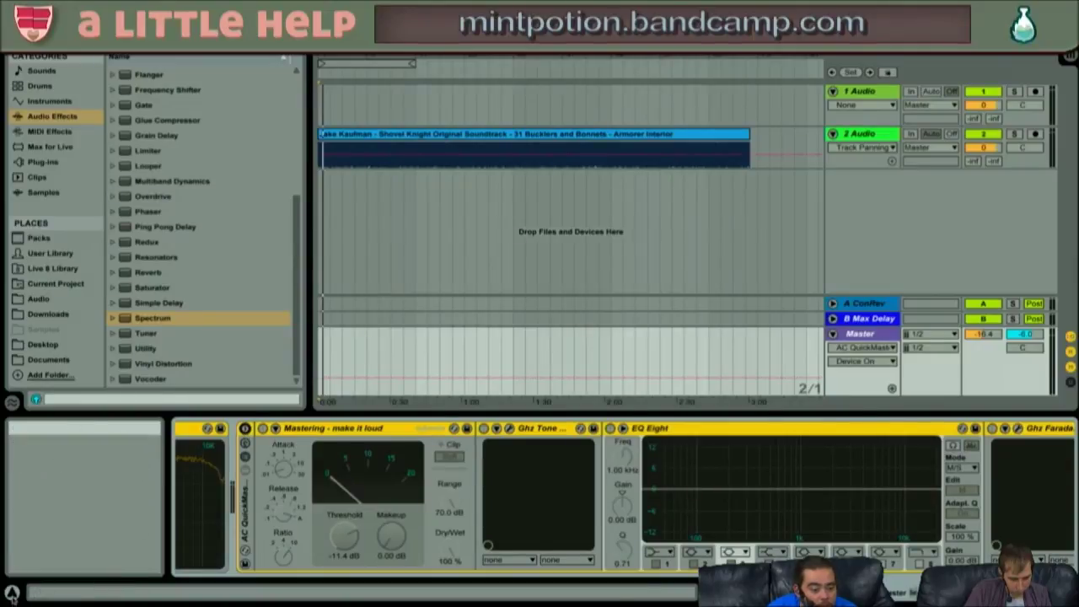
{"action": "left_click", "coordinate": [12, 593]}
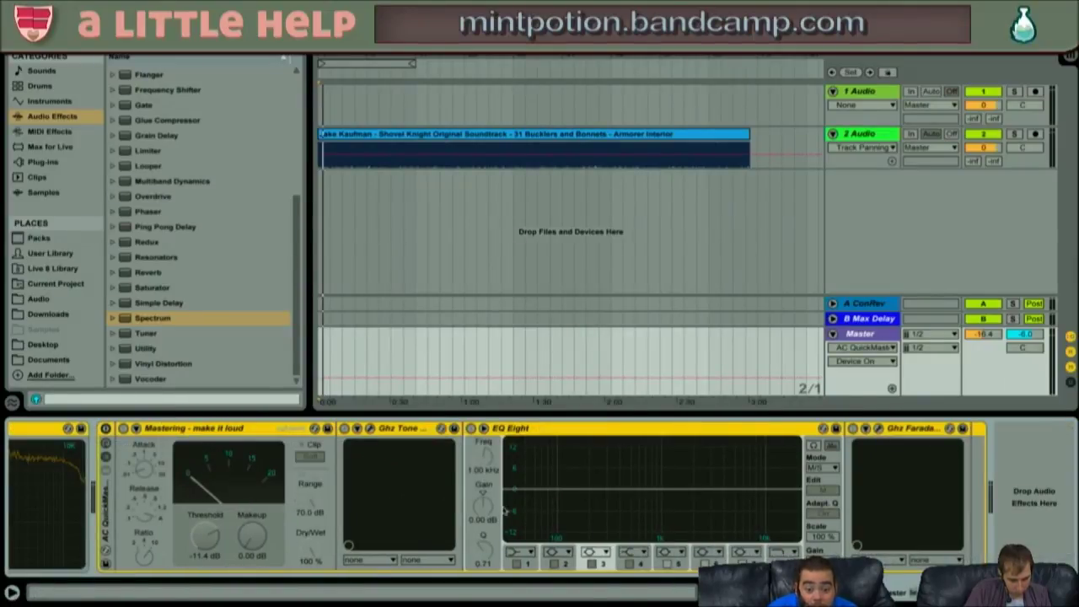
{"action": "scroll", "coordinate": [510, 489], "scroll_direction": "left", "scroll_amount": 10}
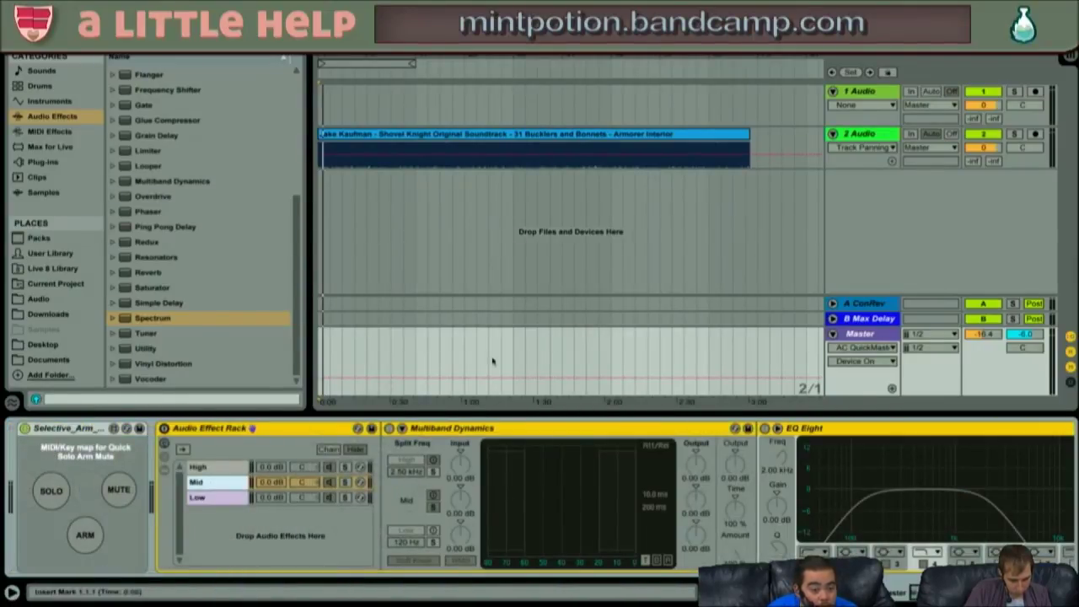
- Select the 2 Audio track and its clip
{"action": "left_click", "coordinate": [489, 149]}
{"action": "left_click", "coordinate": [834, 135]}
{"action": "left_click", "coordinate": [834, 135]}
{"action": "left_click", "coordinate": [701, 136]}
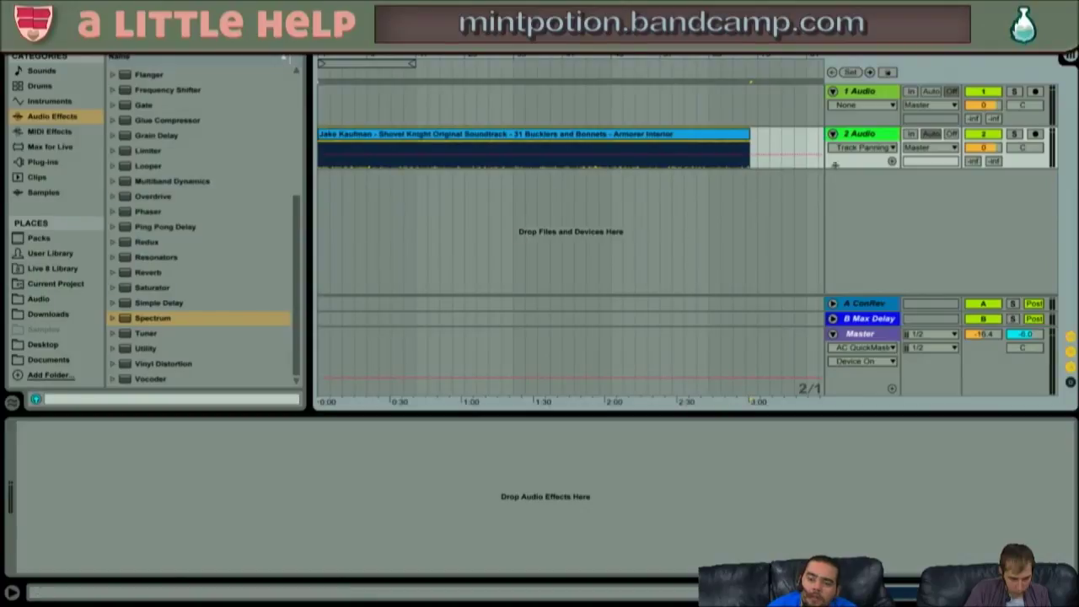
- Make the 2 Audio track taller and zoom around the 0:20 mark, then return to the start
{"action": "left_click_drag", "start_coordinate": [839, 166], "coordinate": [817, 234]}
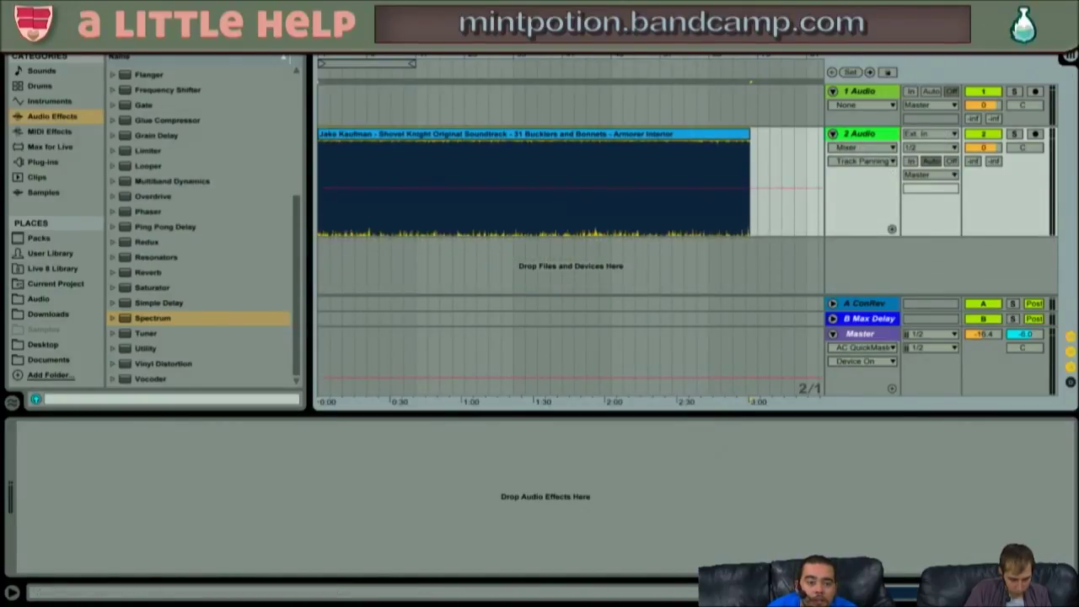
{"action": "key", "text": "plus"}
{"action": "key", "text": "plus"}
{"action": "key", "text": "plus"}
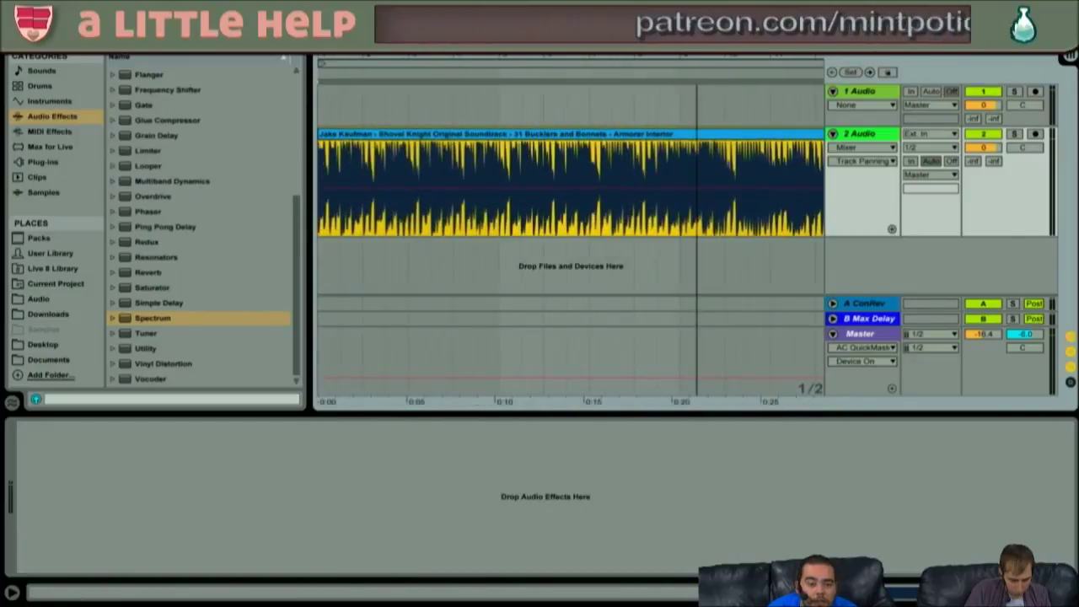
{"action": "key", "text": "minus"}
{"action": "key", "text": "minus"}
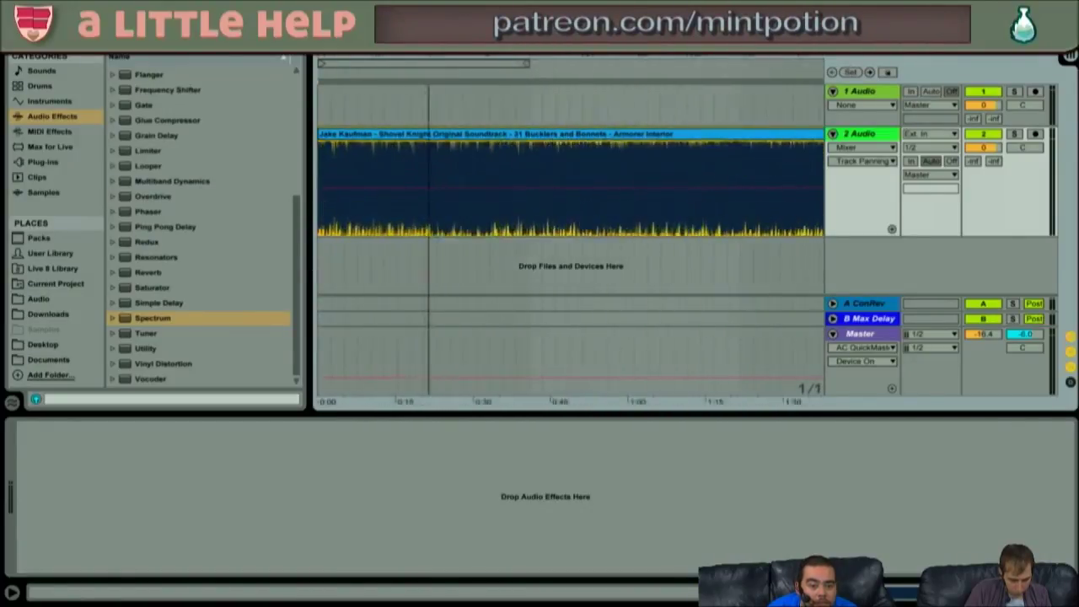
{"action": "key", "text": "plus"}
{"action": "key", "text": "plus"}
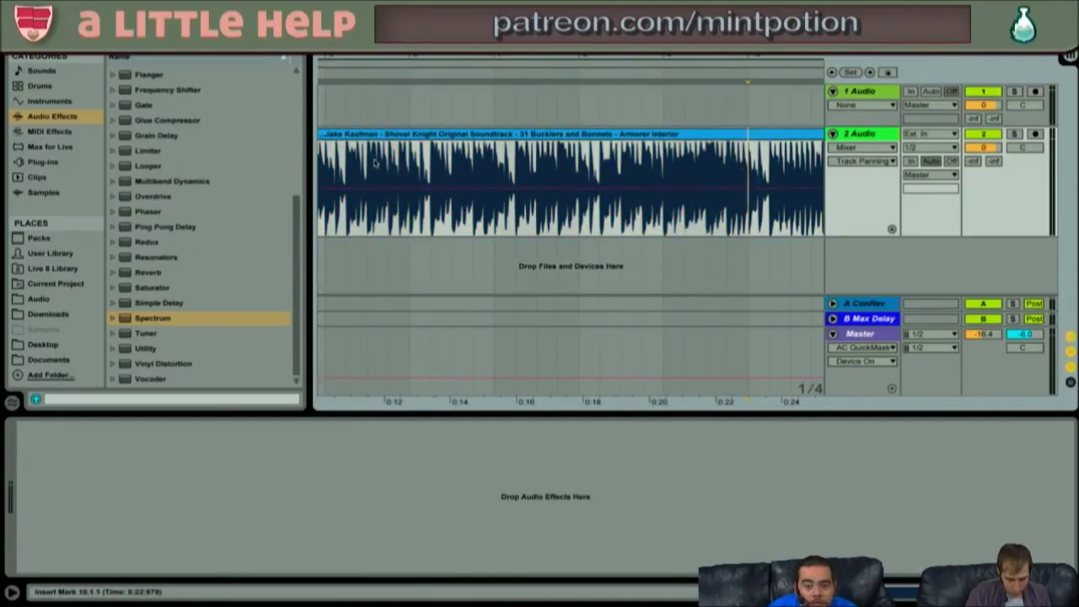
{"action": "key", "text": "Home"}
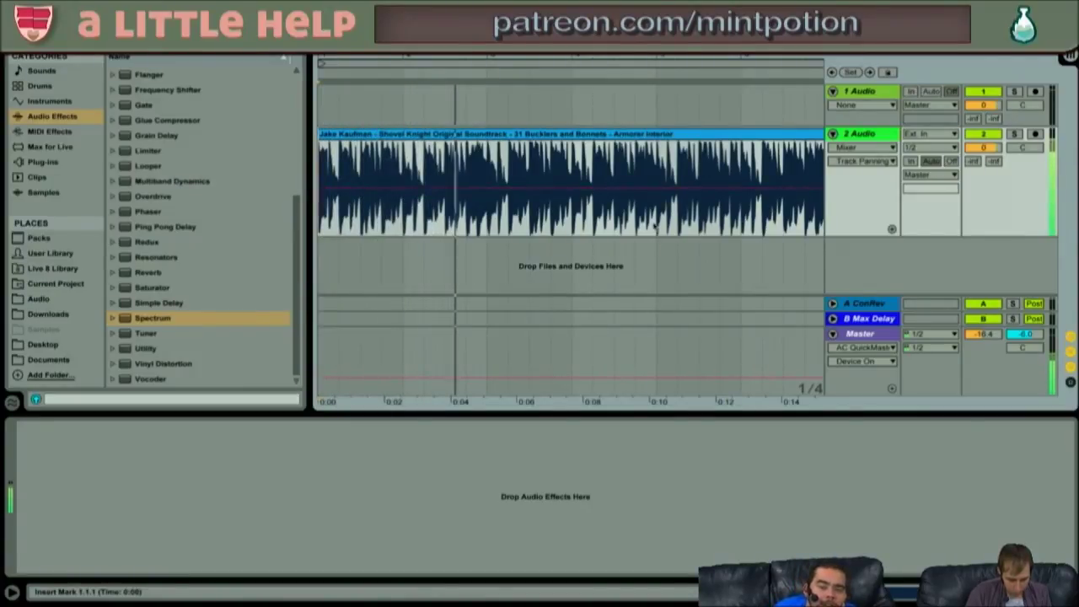
- Audition the clip in Beats warp mode with transients preserved
{"action": "left_click", "coordinate": [747, 138]}
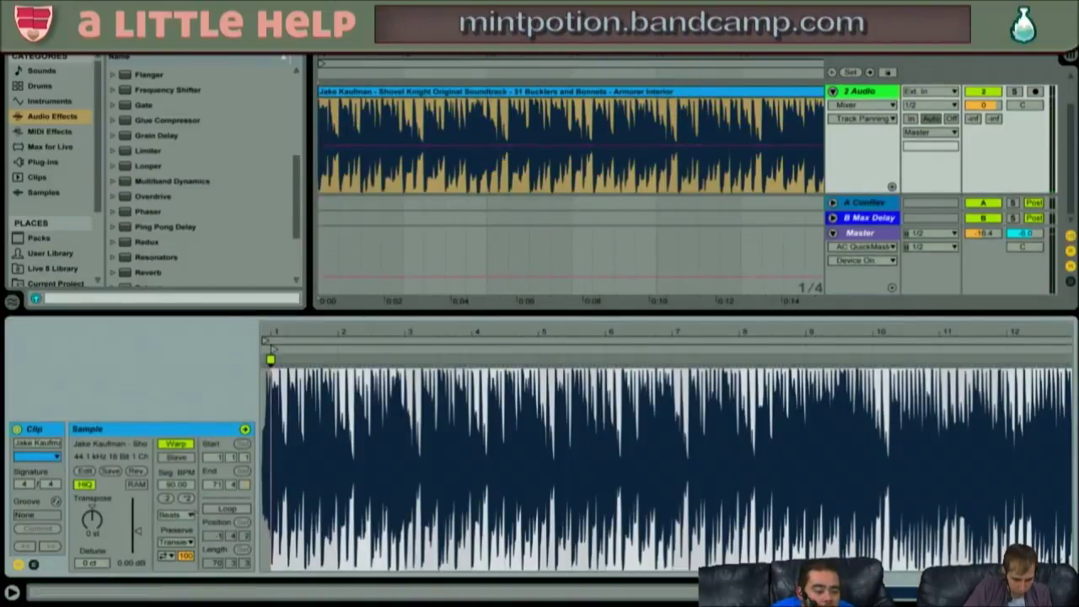
{"action": "left_click", "coordinate": [177, 515]}
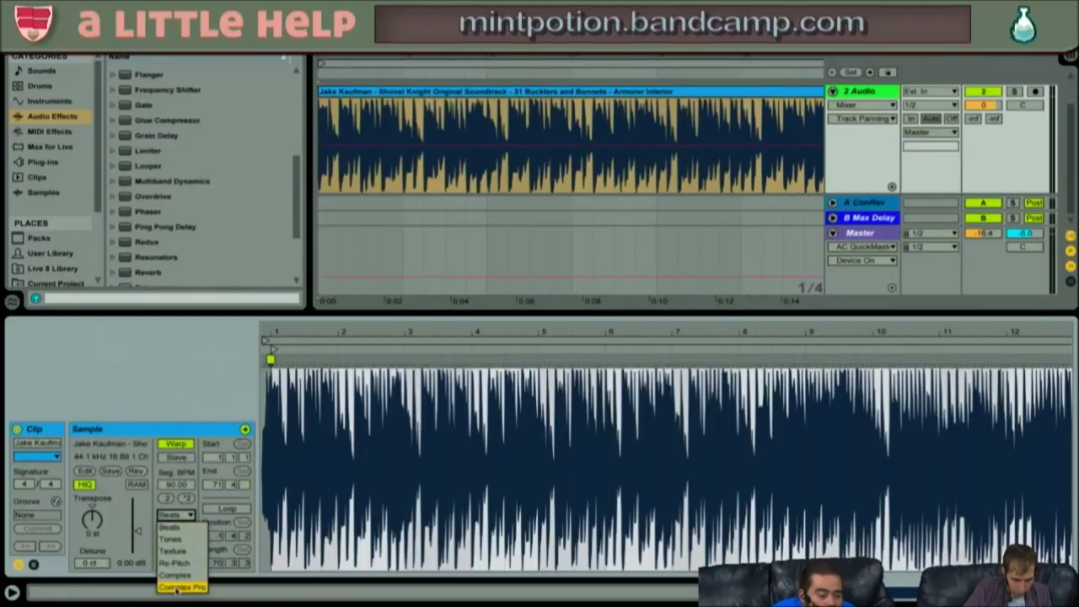
{"action": "left_click", "coordinate": [147, 504]}
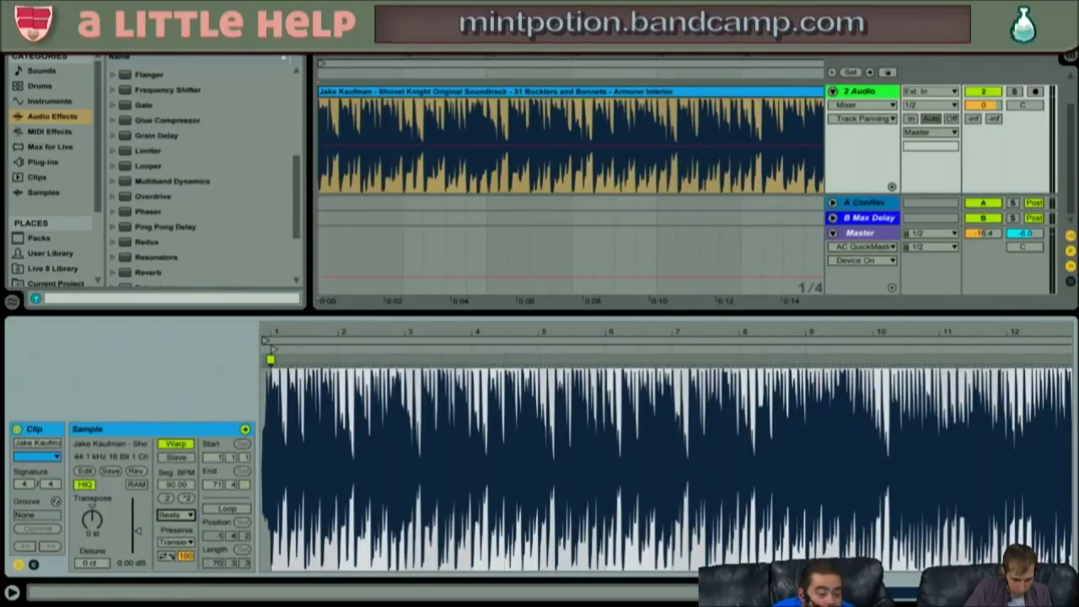
{"action": "key", "text": "space"}
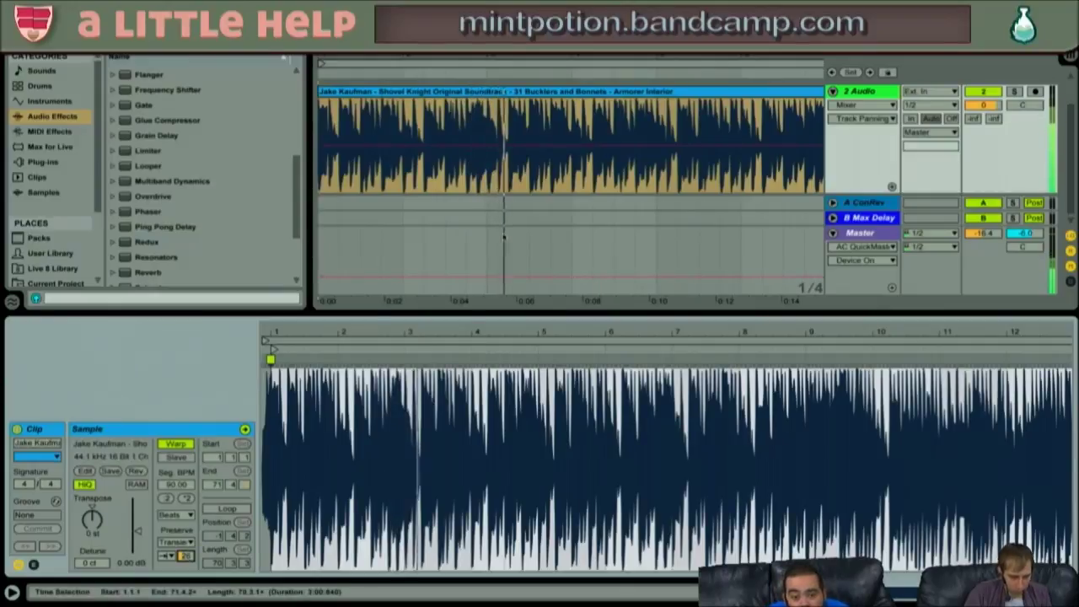
{"action": "left_click_drag", "start_coordinate": [458, 329], "coordinate": [458, 232]}
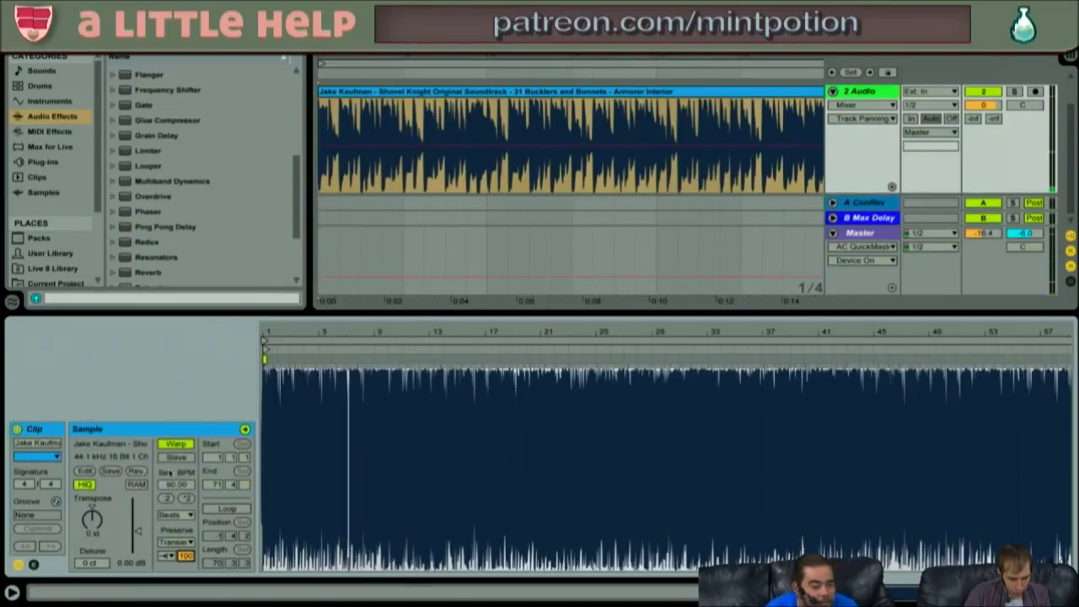
{"action": "left_click", "coordinate": [179, 543]}
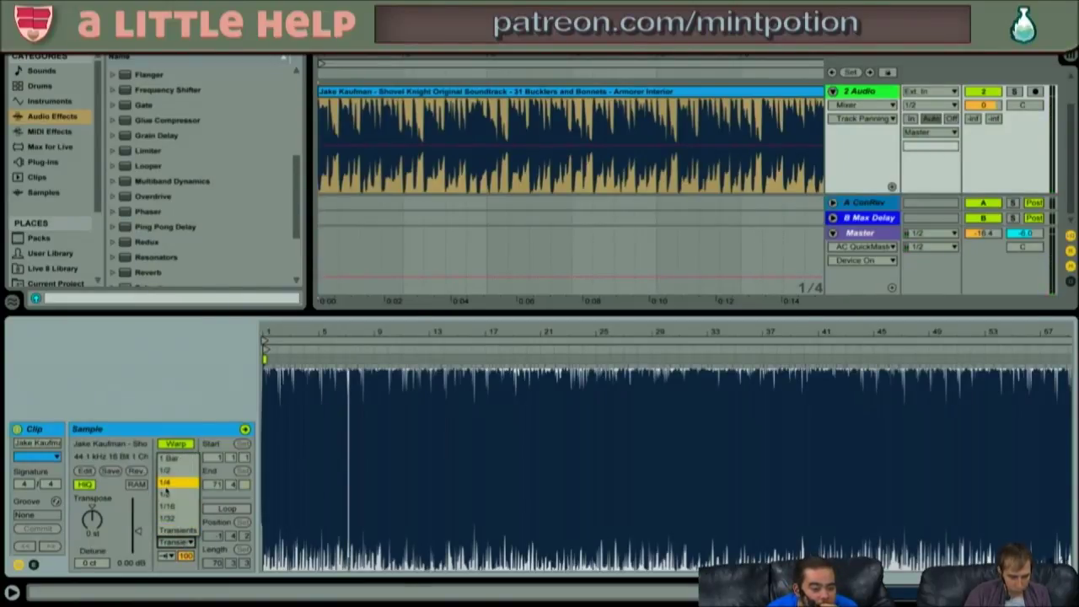
{"action": "left_click", "coordinate": [179, 402]}
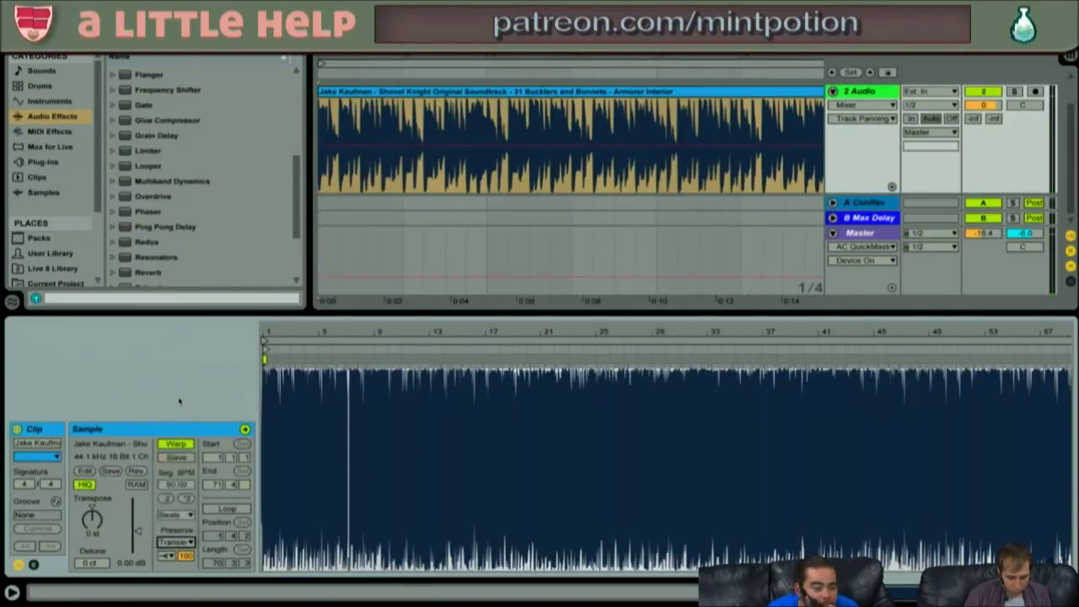
{"action": "left_click", "coordinate": [177, 542]}
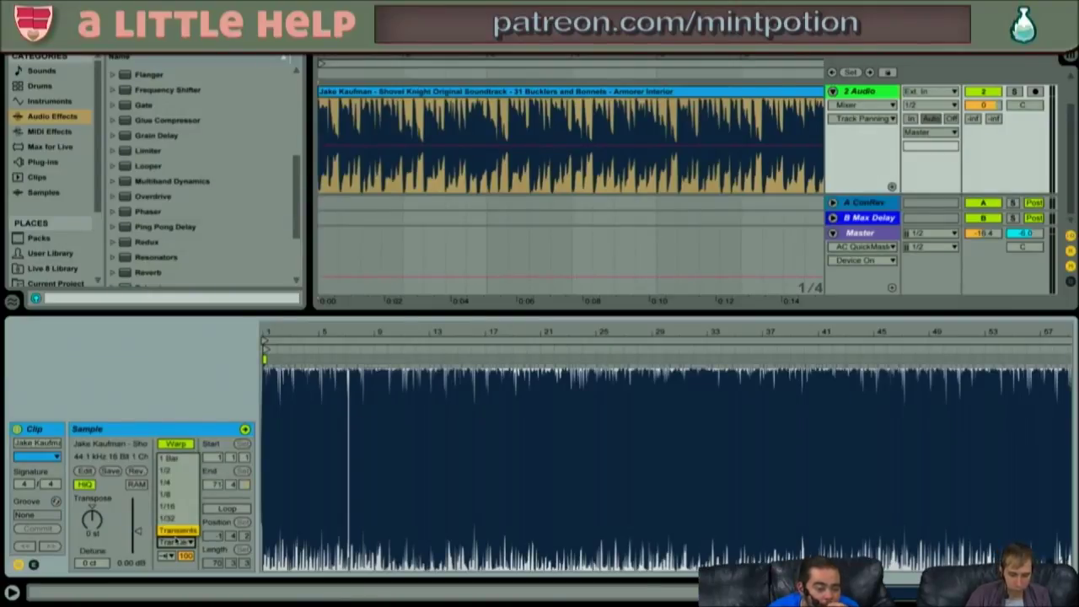
{"action": "left_click", "coordinate": [167, 456]}
- Try Complex Pro, settle on Complex warp mode, and zoom out to the whole song
{"action": "left_click", "coordinate": [176, 515]}
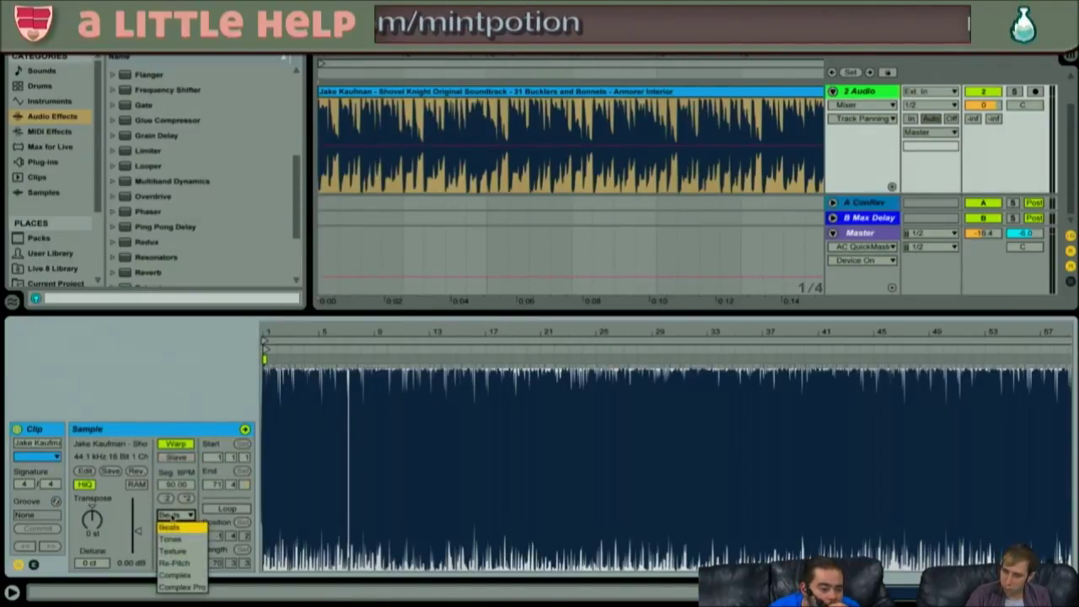
{"action": "left_click", "coordinate": [184, 586]}
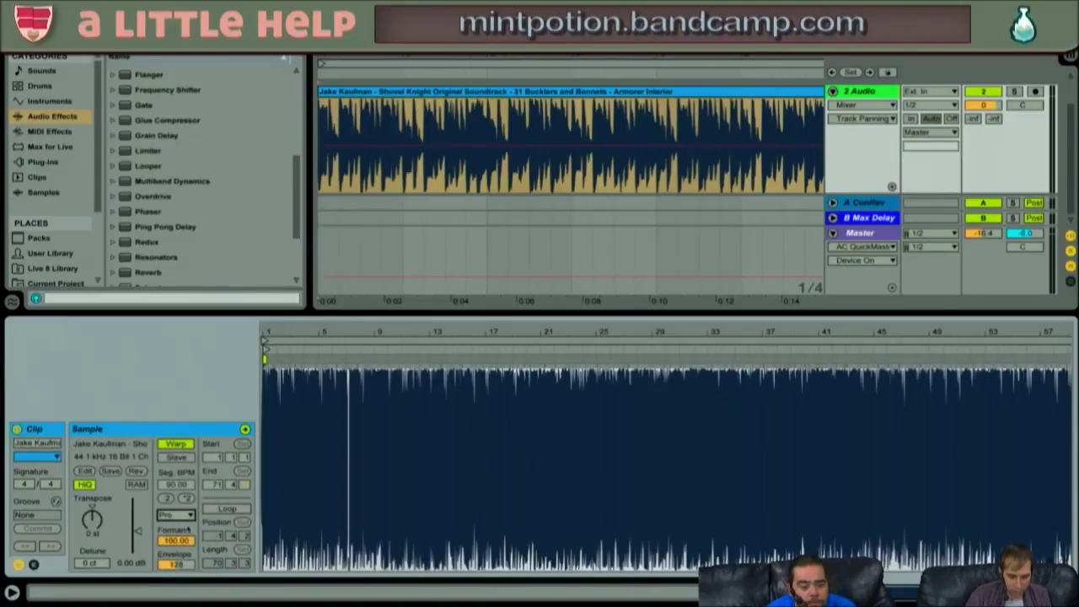
{"action": "left_click", "coordinate": [179, 515]}
{"action": "left_click", "coordinate": [199, 576]}
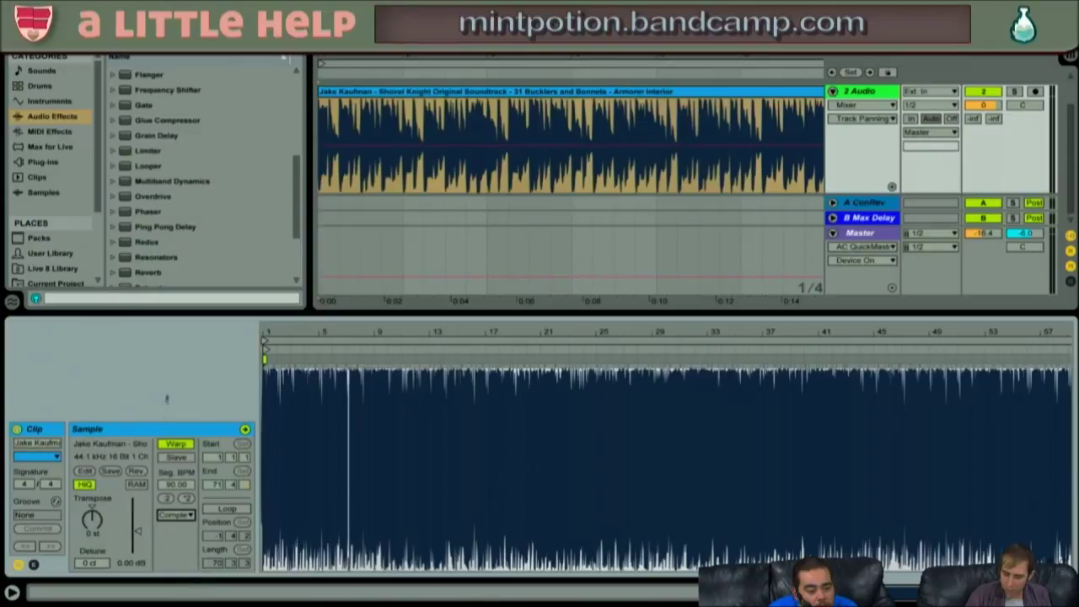
{"action": "mouse_move", "coordinate": [293, 331]}
{"action": "left_mouse_down"}
{"action": "mouse_move", "coordinate": [293, 350]}
{"action": "mouse_move", "coordinate": [292, 312]}
{"action": "left_mouse_up"}
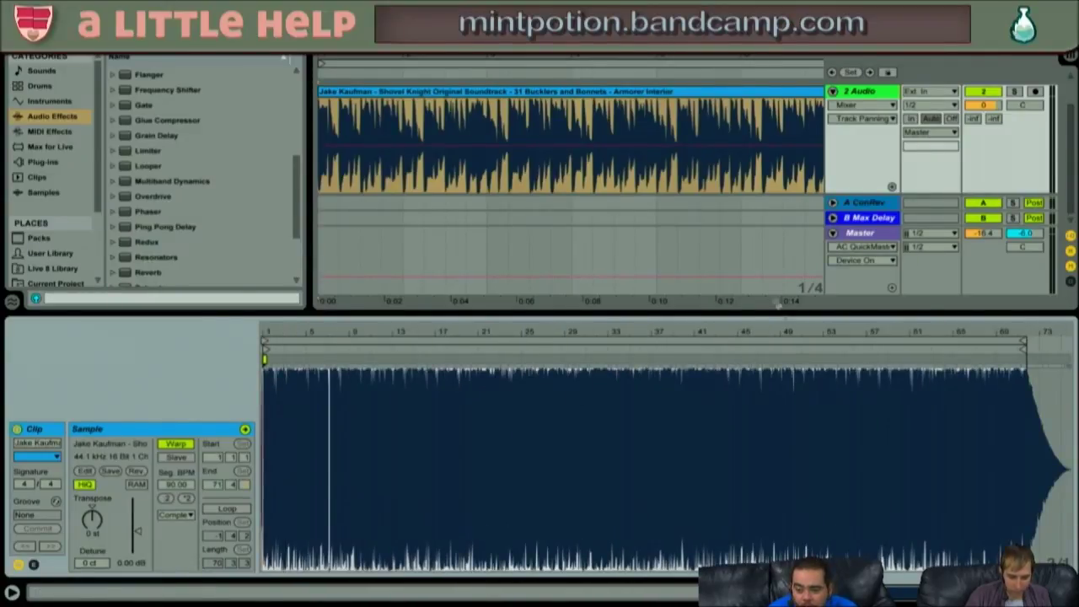
{"action": "left_click_drag", "start_coordinate": [633, 55], "coordinate": [633, 10]}
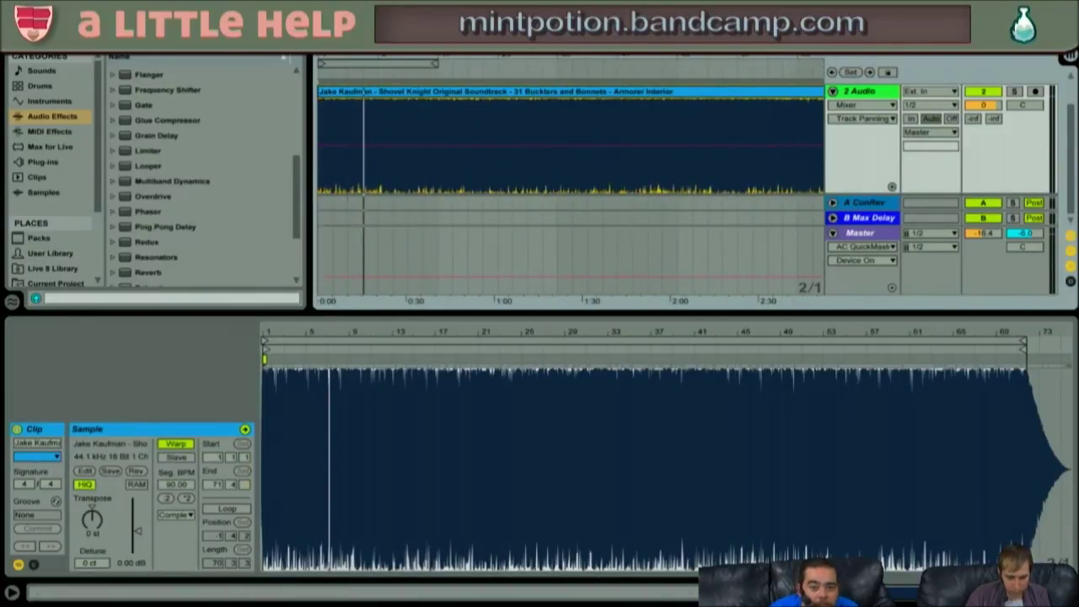
- Play the song from the start with the track's device chain showing, then stop
{"action": "key", "text": "Home"}
{"action": "key", "text": "space"}
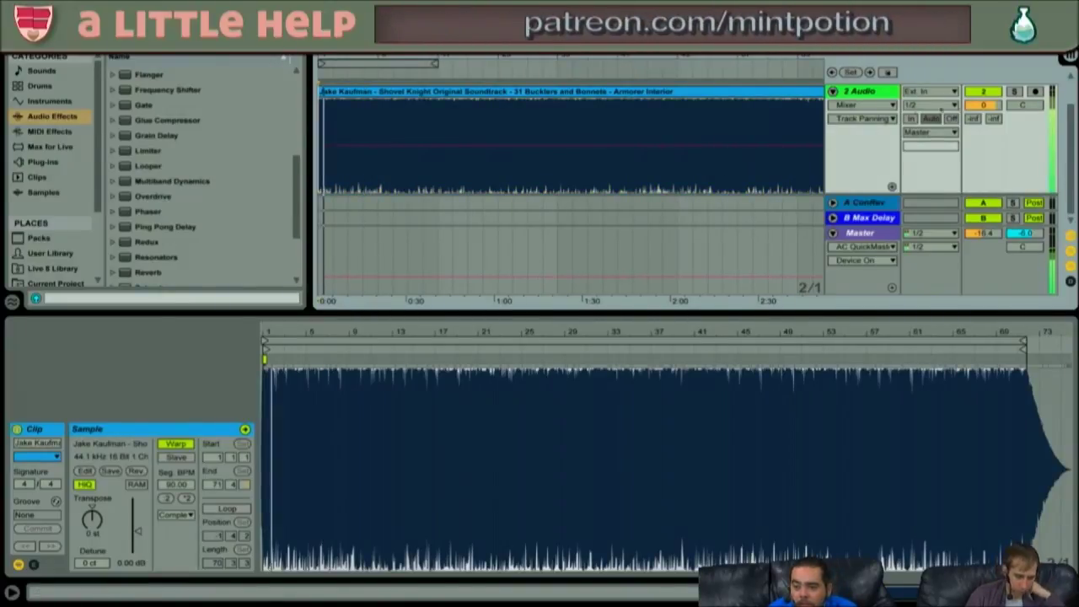
{"action": "key", "text": "ctrl+t"}
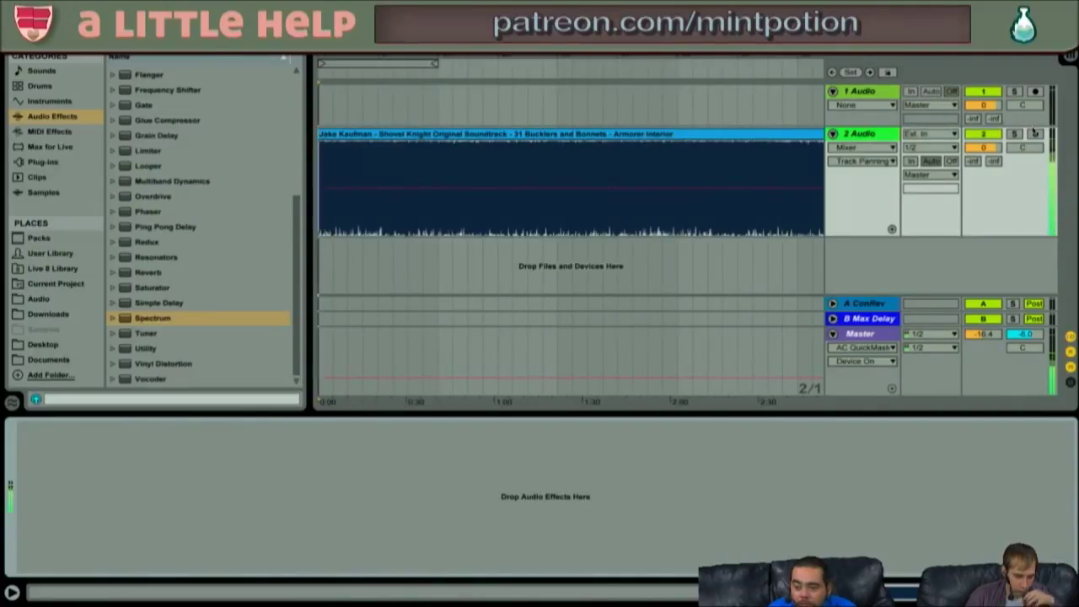
{"action": "key", "text": "space"}
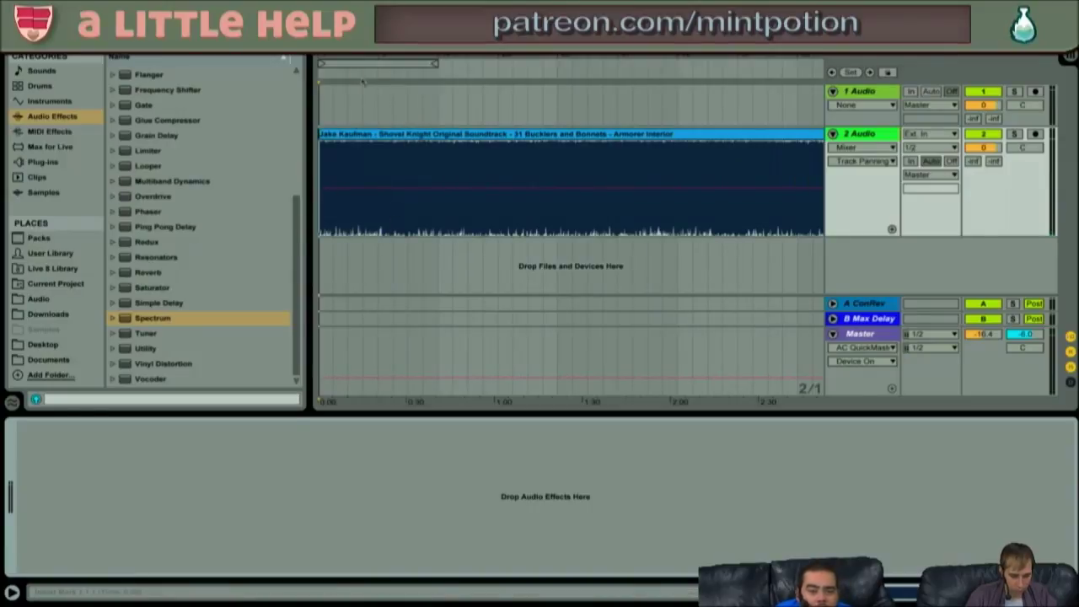
{"action": "key", "text": "plus"}
{"action": "key", "text": "plus"}
{"action": "key", "text": "plus"}
{"action": "key", "text": "plus"}
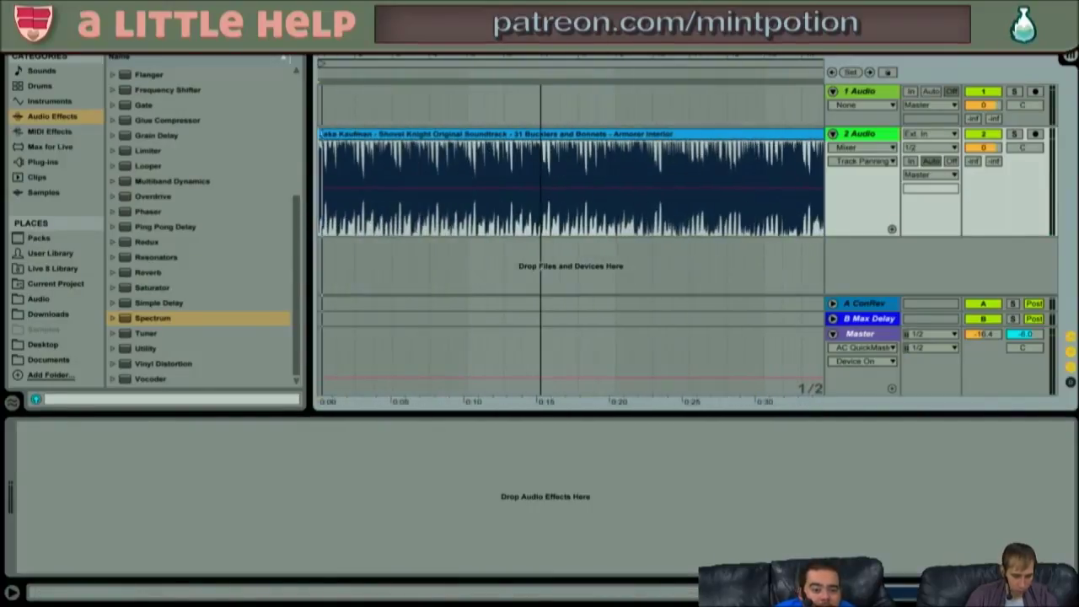
{"action": "key", "text": "Home"}
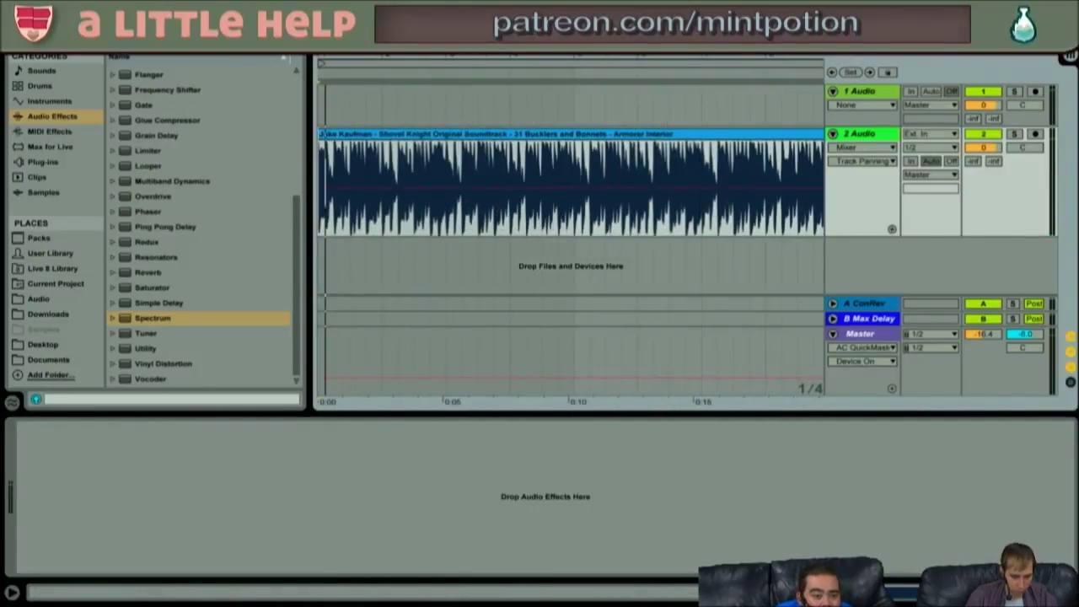
- Select the section from about 0:15 to 0:20 and audition it
{"action": "left_click", "coordinate": [638, 160]}
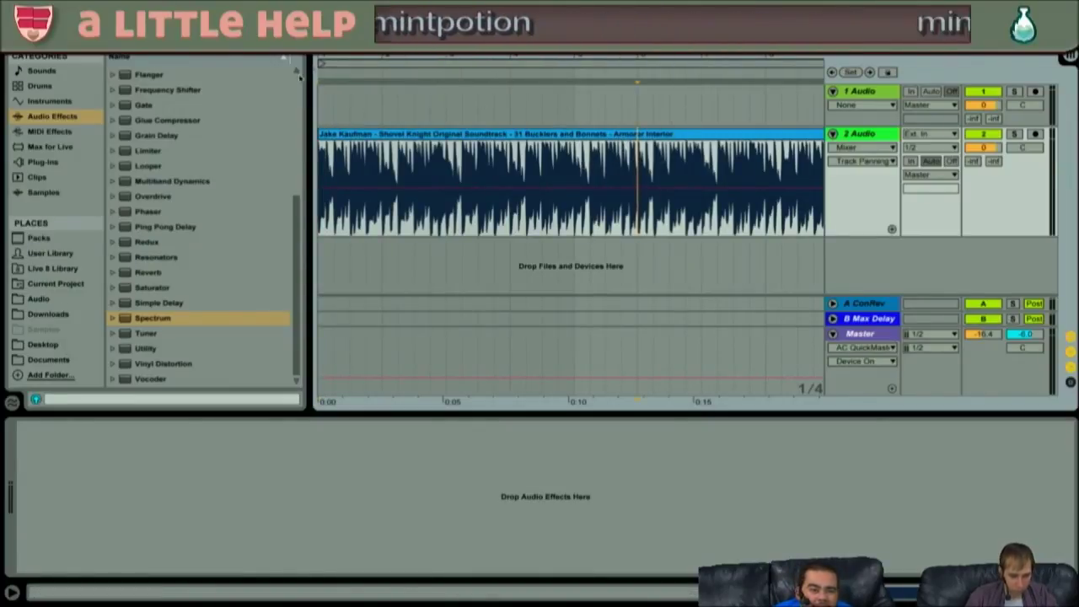
{"action": "key", "text": "minus"}
{"action": "key", "text": "minus"}
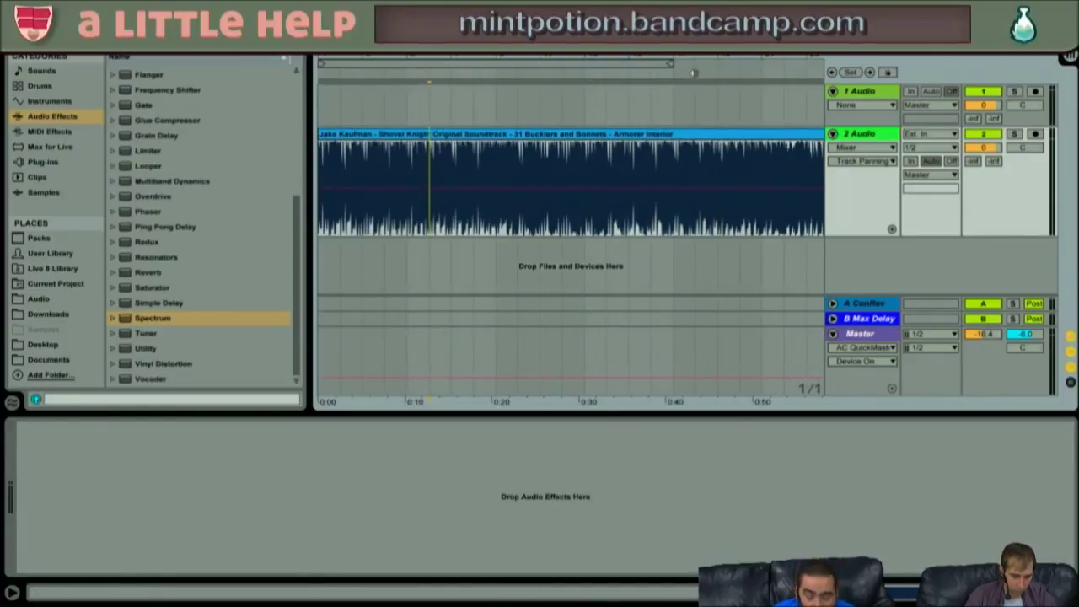
{"action": "key", "text": "space"}
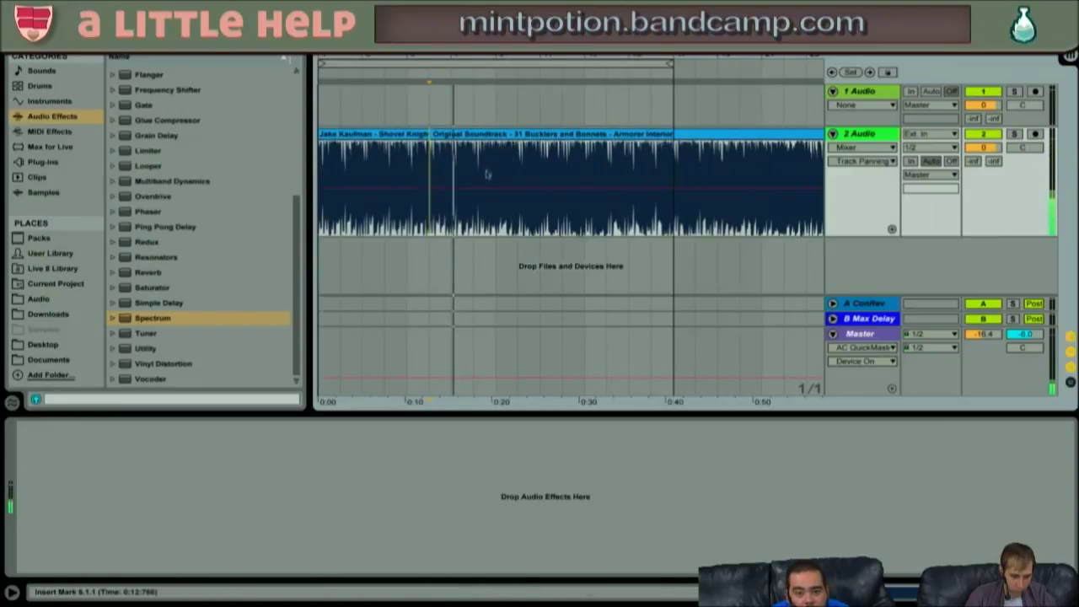
{"action": "left_click_drag", "start_coordinate": [494, 165], "coordinate": [445, 159]}
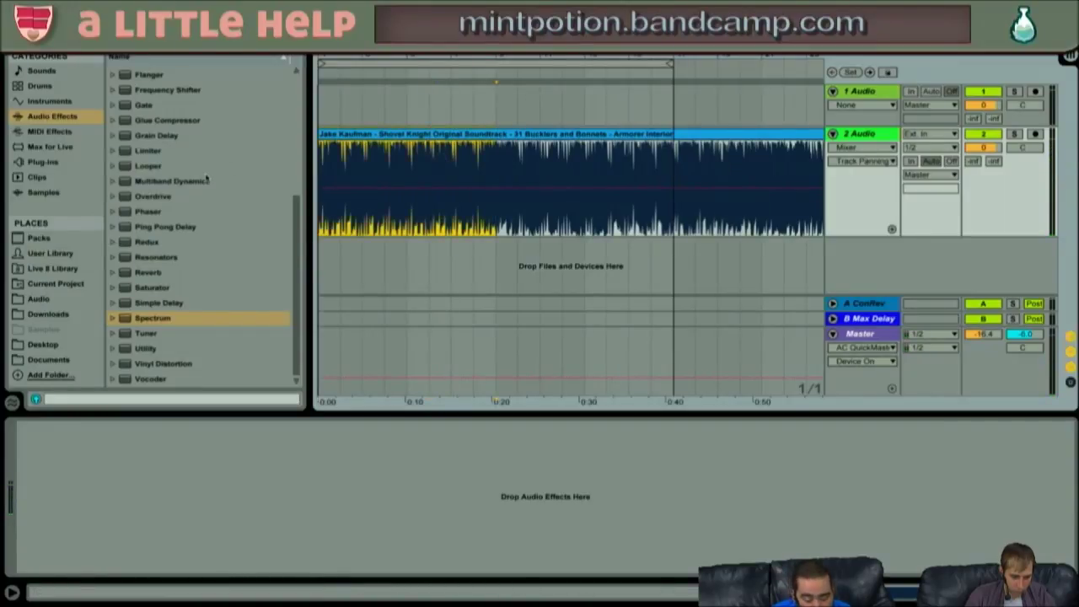
{"action": "key", "text": "space"}
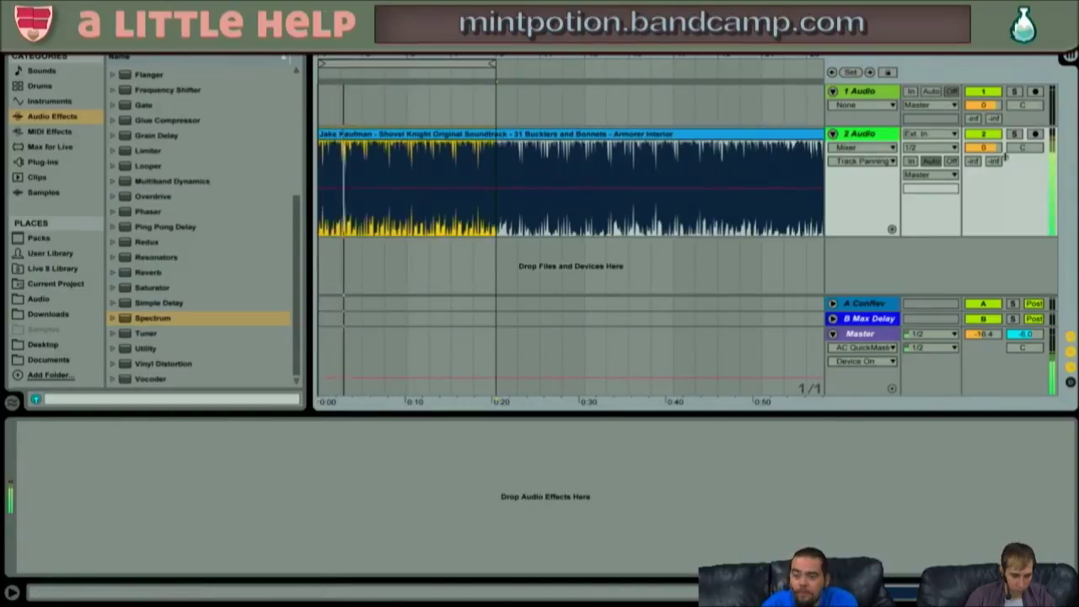
- Set the song track to -6.3 dB and the Master to -8.6 dB, then consolidate the clip
{"action": "left_click_drag", "start_coordinate": [997, 152], "coordinate": [998, 178]}
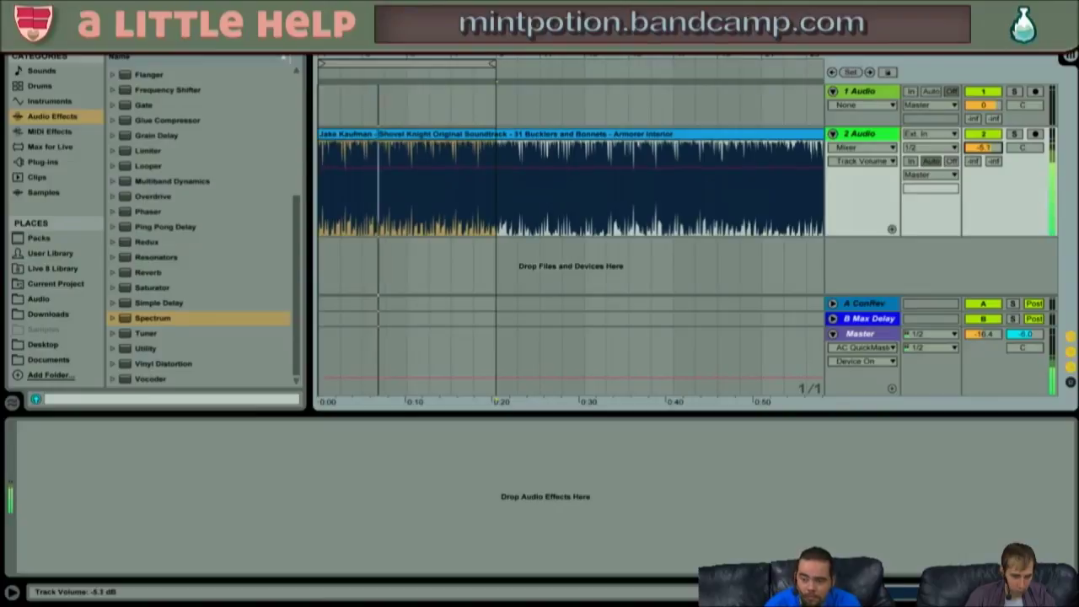
{"action": "left_click", "coordinate": [938, 360]}
{"action": "left_click_drag", "start_coordinate": [983, 333], "coordinate": [983, 318]}
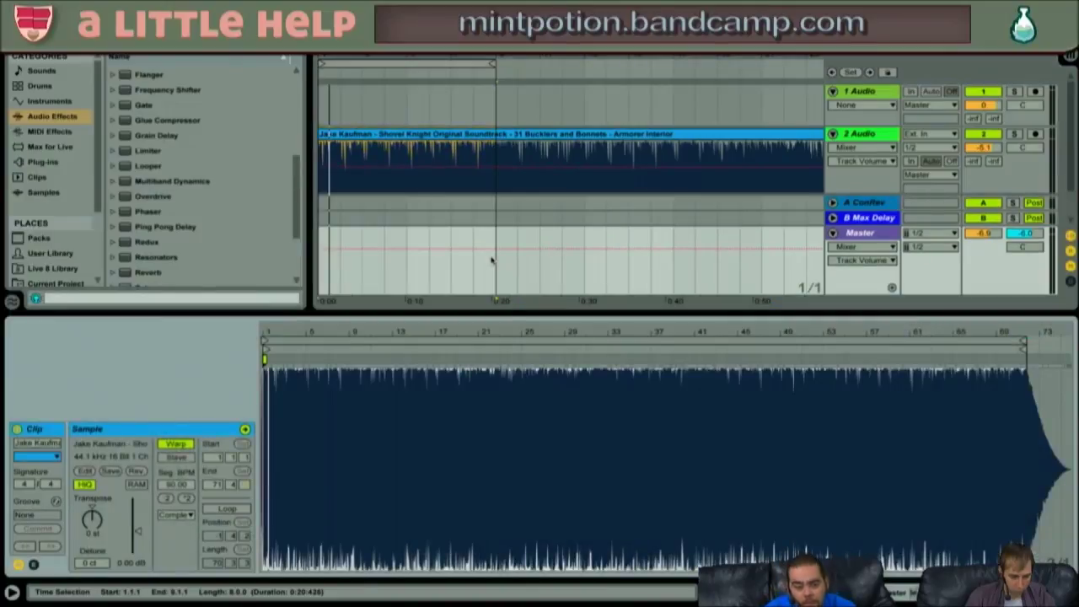
{"action": "left_click", "coordinate": [452, 142]}
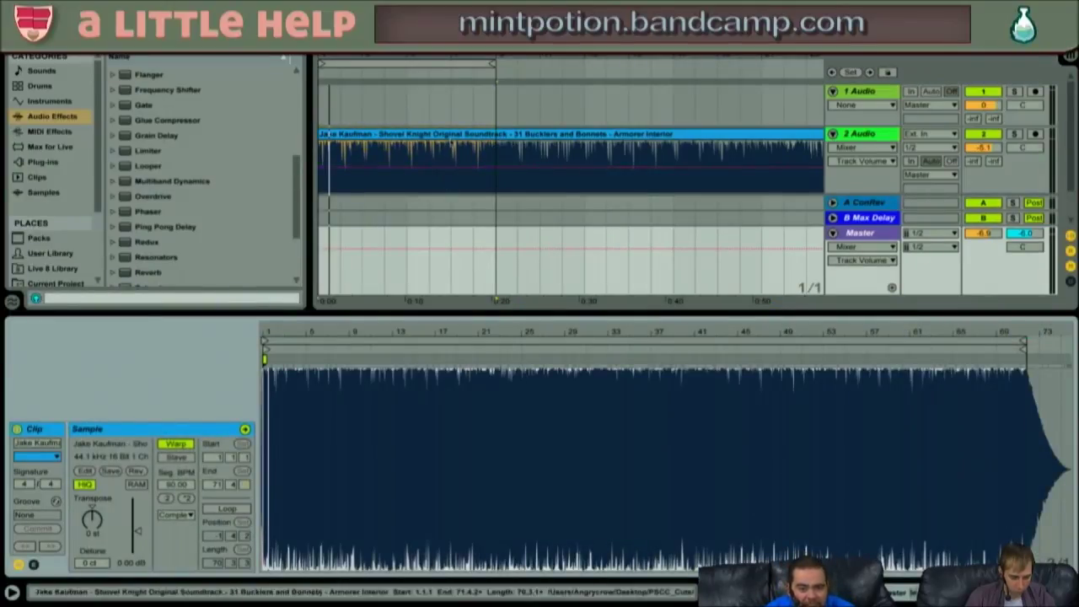
{"action": "key", "text": "ctrl+j"}
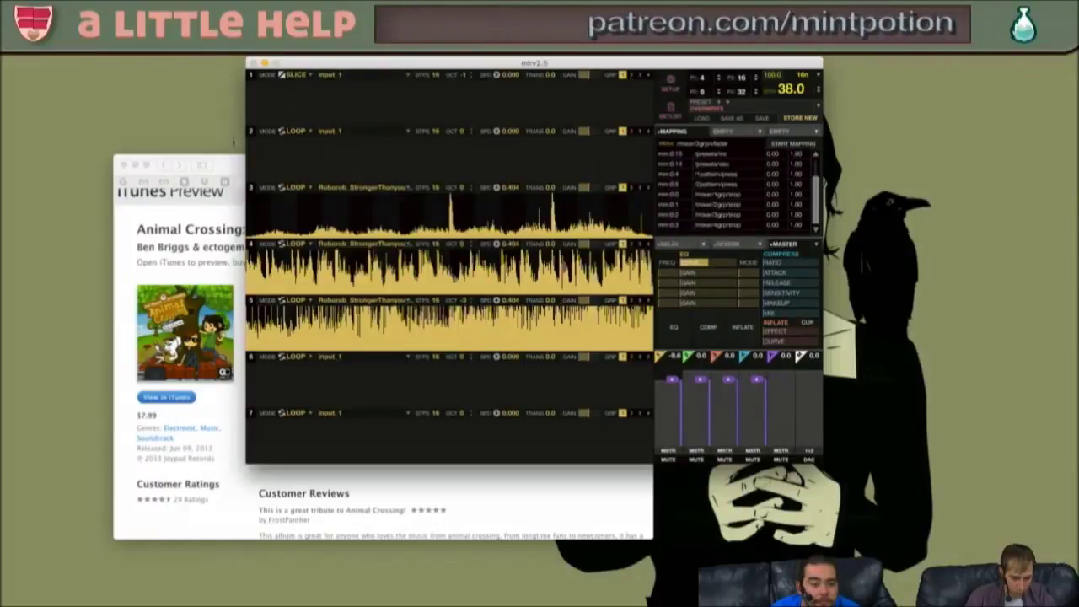
- Close the iTunes album tab, discard a typed name search, and go from Google Inbox to Gmail
{"action": "left_click", "coordinate": [225, 167]}
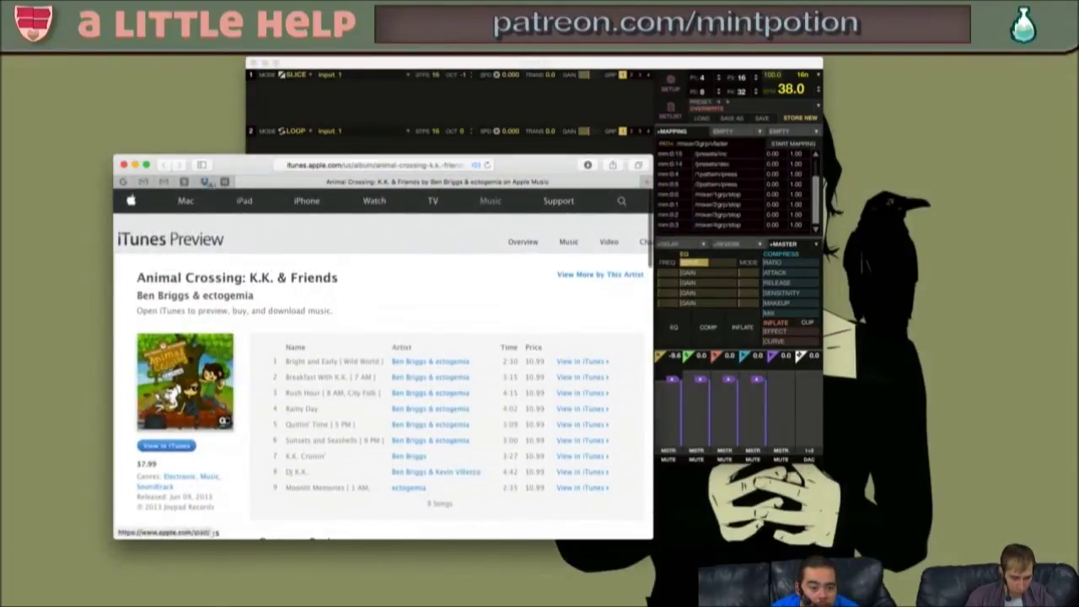
{"action": "left_click", "coordinate": [241, 183]}
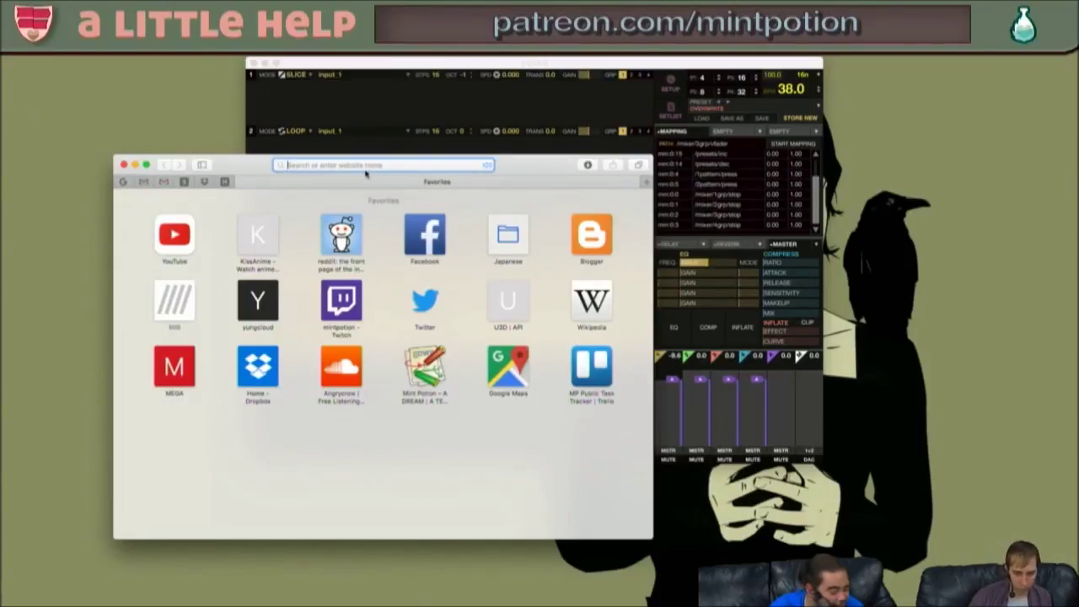
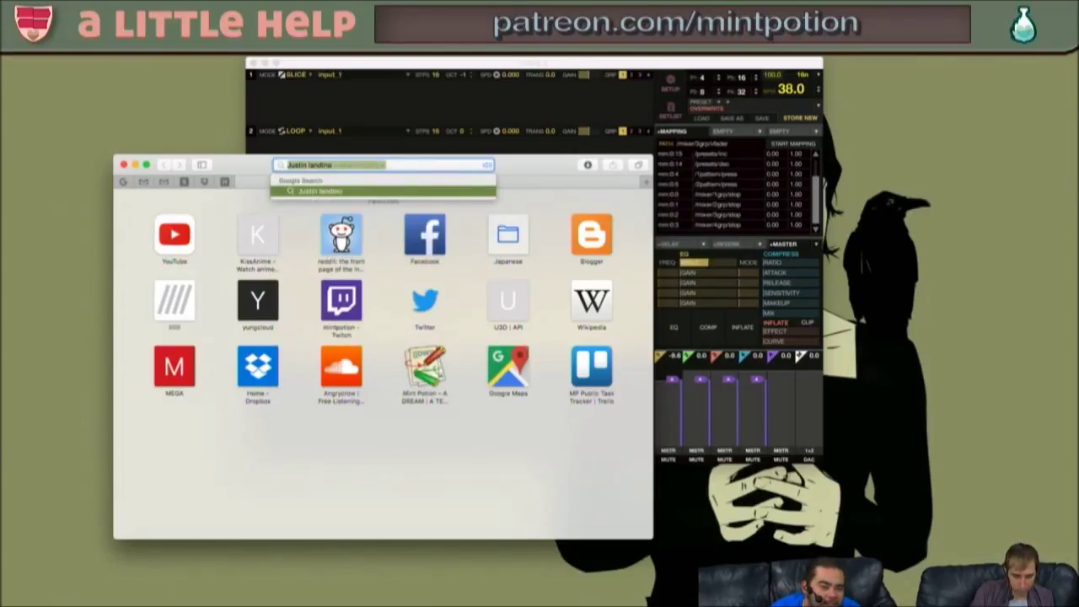
{"action": "key", "text": "Escape"}
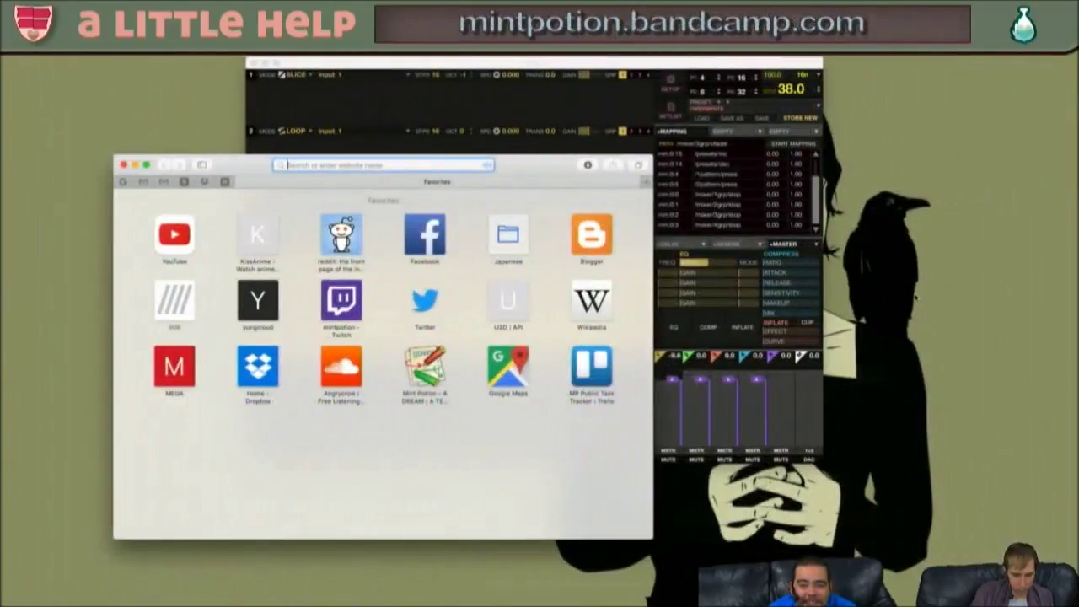
{"action": "left_click", "coordinate": [124, 182]}
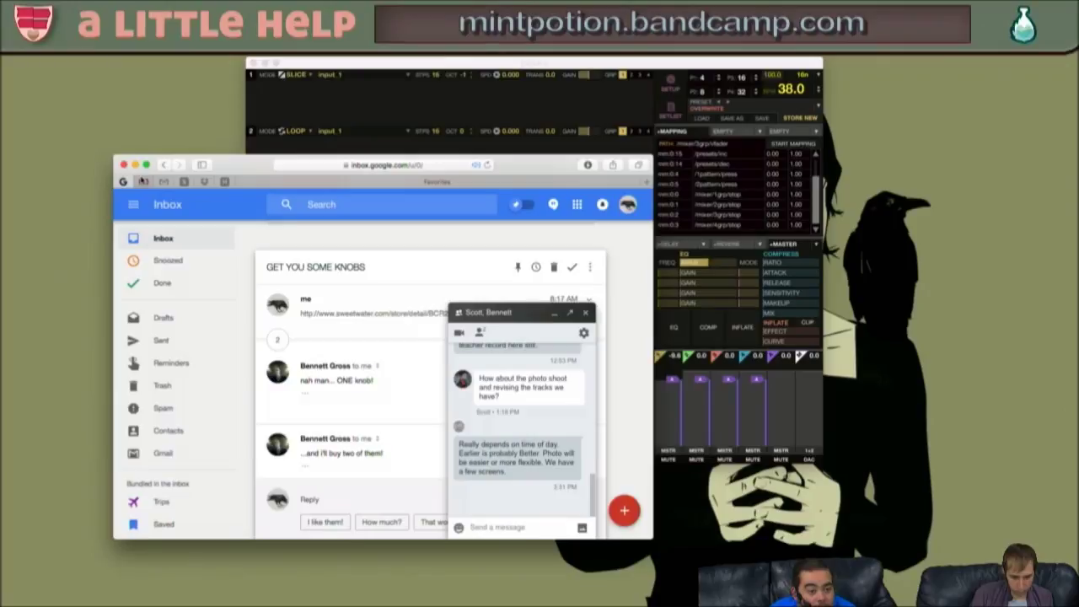
{"action": "left_click", "coordinate": [144, 181]}
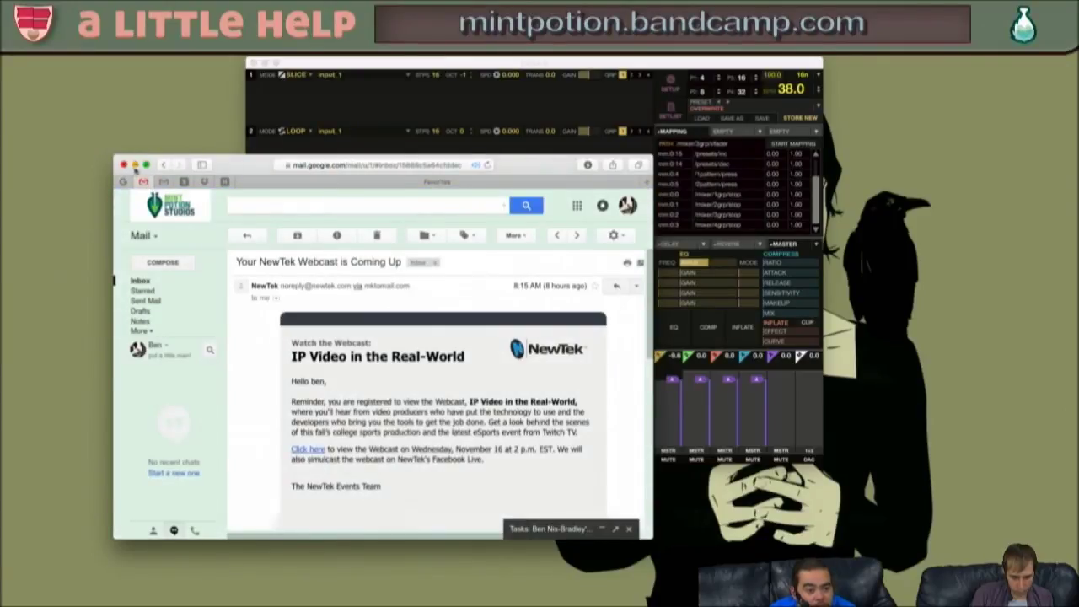
- Minimize Safari to reveal mlr's loaded sample tracks, then click away from the mlr window
{"action": "left_click", "coordinate": [135, 165]}
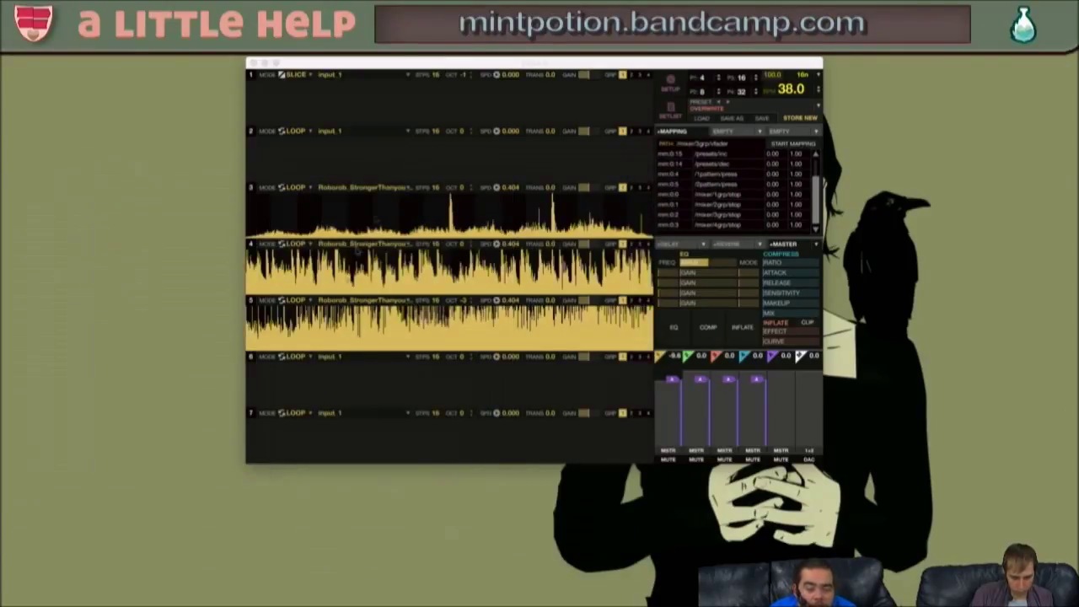
{"action": "left_click", "coordinate": [526, 62]}
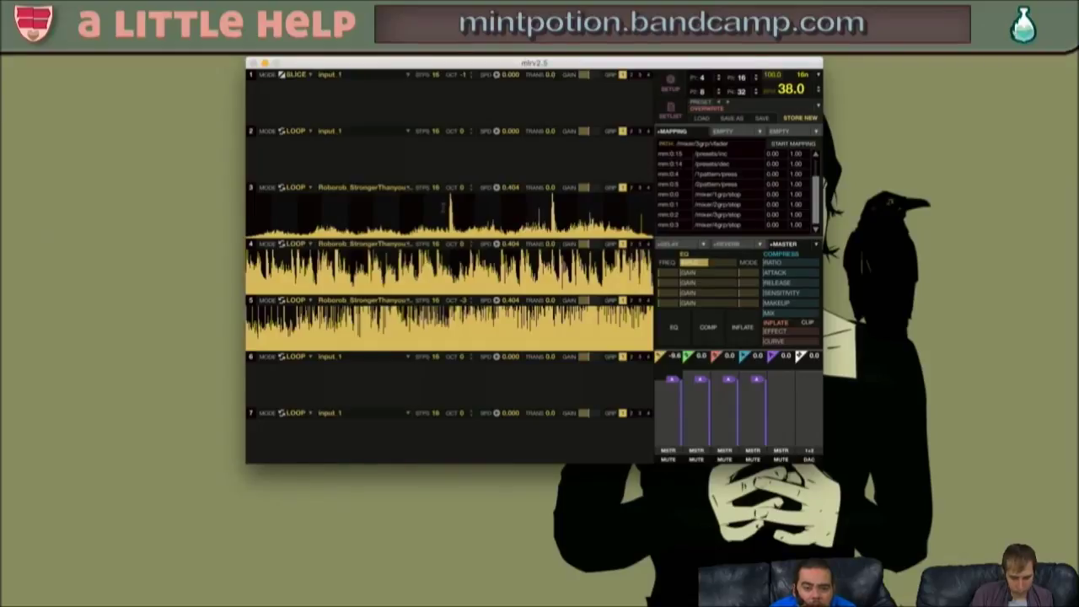
{"action": "left_click", "coordinate": [920, 159]}
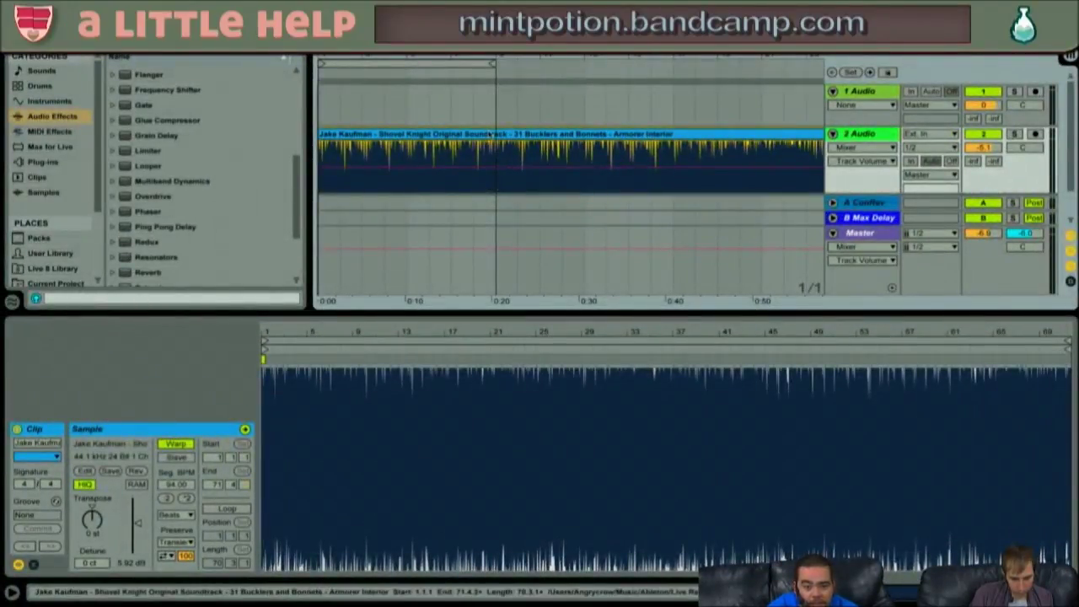
- Play the Shovel Knight track and select time from the start up to bar 9
{"action": "key", "text": "space"}
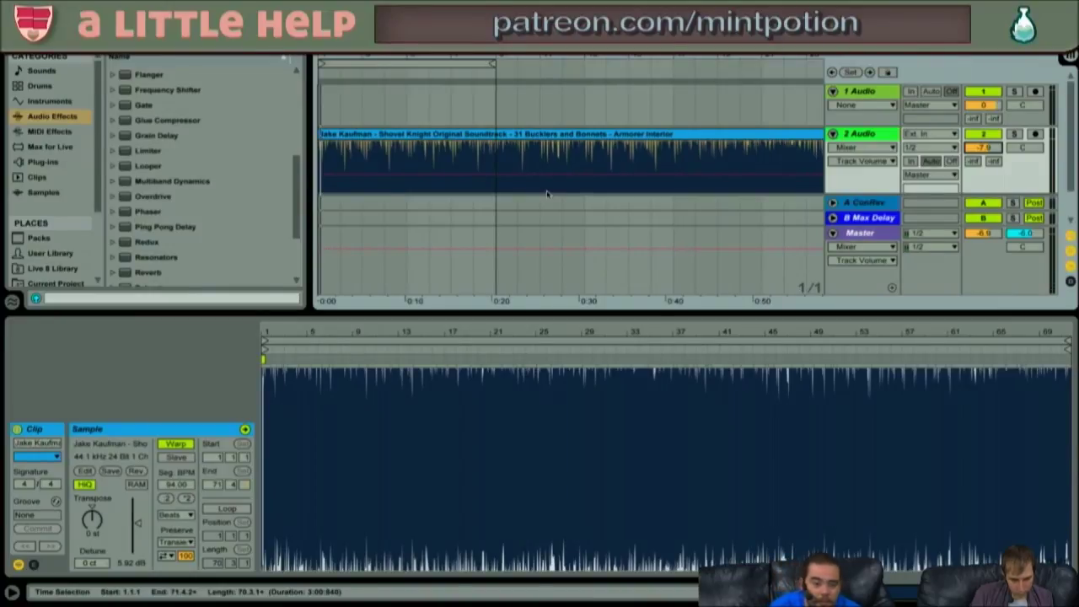
{"action": "left_click_drag", "start_coordinate": [489, 56], "coordinate": [489, 30]}
{"action": "left_click", "coordinate": [387, 165]}
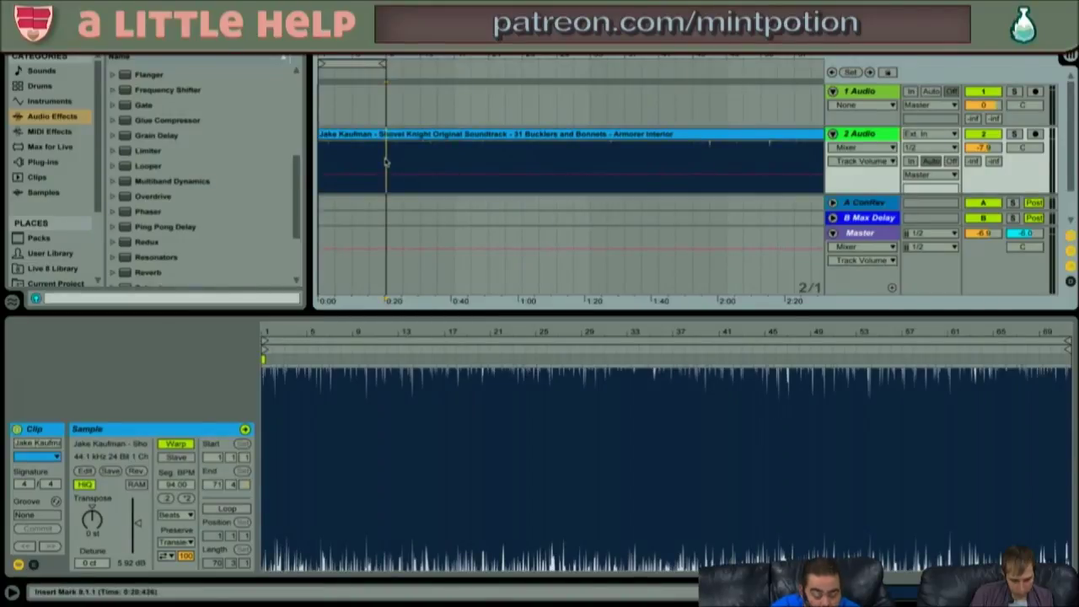
{"action": "left_click_drag", "start_coordinate": [387, 163], "coordinate": [343, 163]}
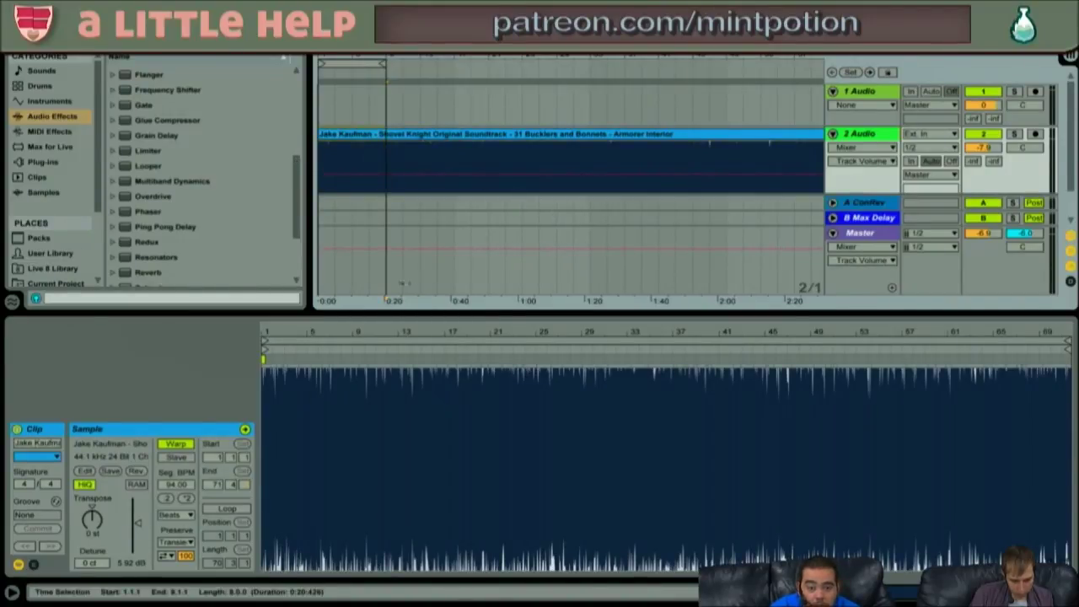
- Reselect bars 1–9 on the empty lower track, replay, and switch to Session View
{"action": "left_click", "coordinate": [402, 283]}
{"action": "left_click_drag", "start_coordinate": [387, 284], "coordinate": [320, 282]}
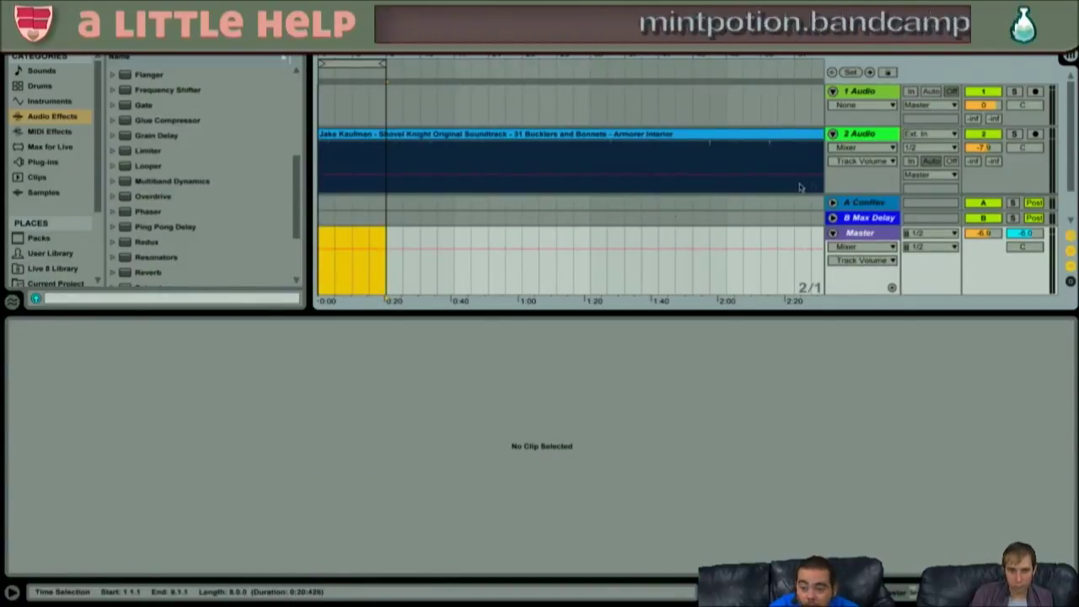
{"action": "key", "text": "space"}
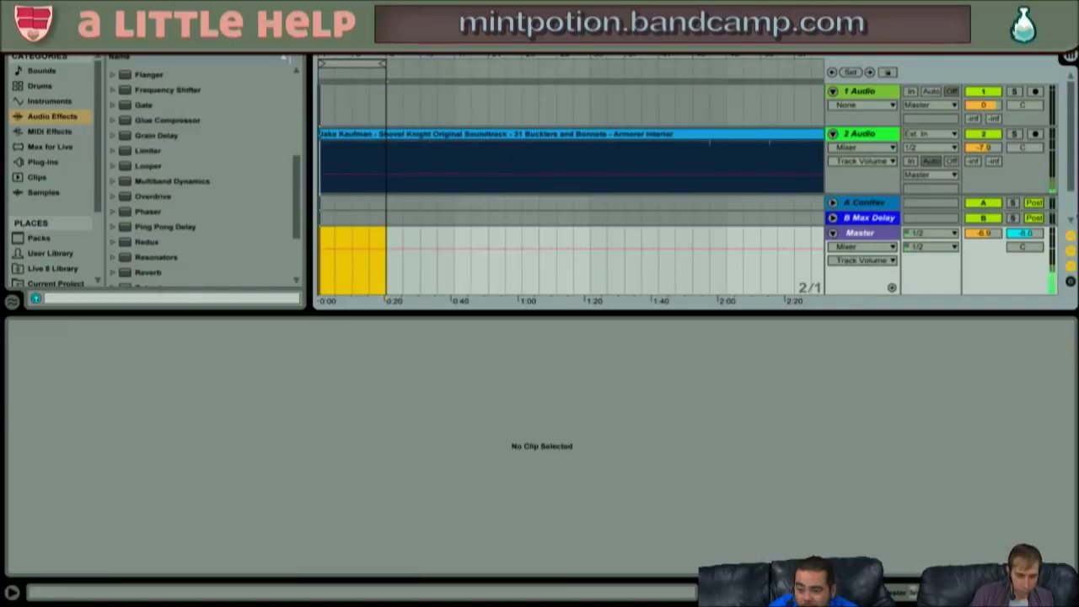
{"action": "left_click", "coordinate": [978, 233]}
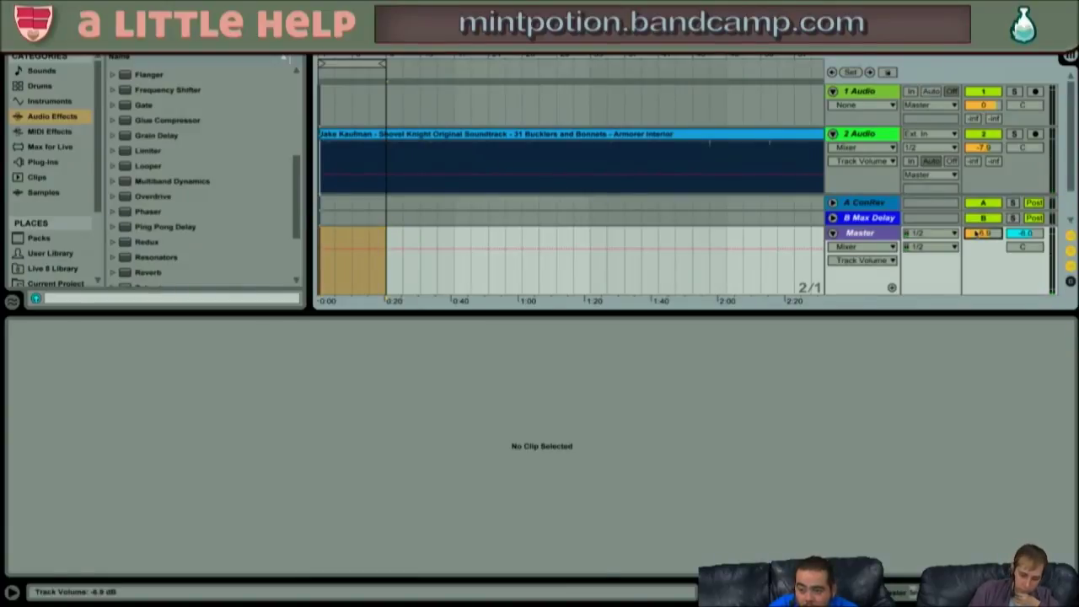
{"action": "key", "text": "Tab"}
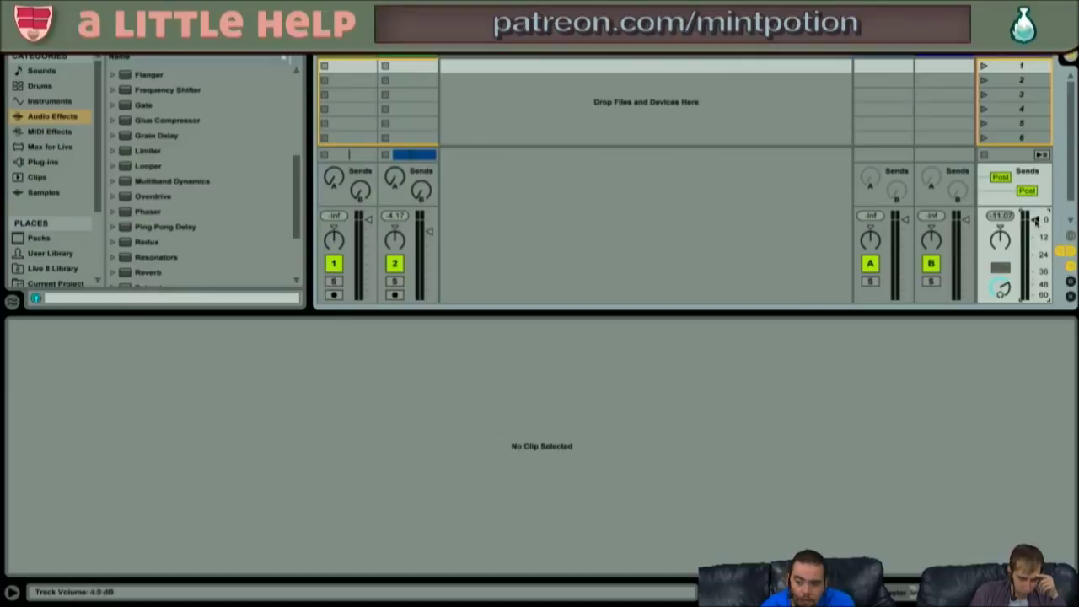
- Bring up and dismiss the master volume's context menu, then start playback
{"action": "right_click", "coordinate": [1035, 220]}
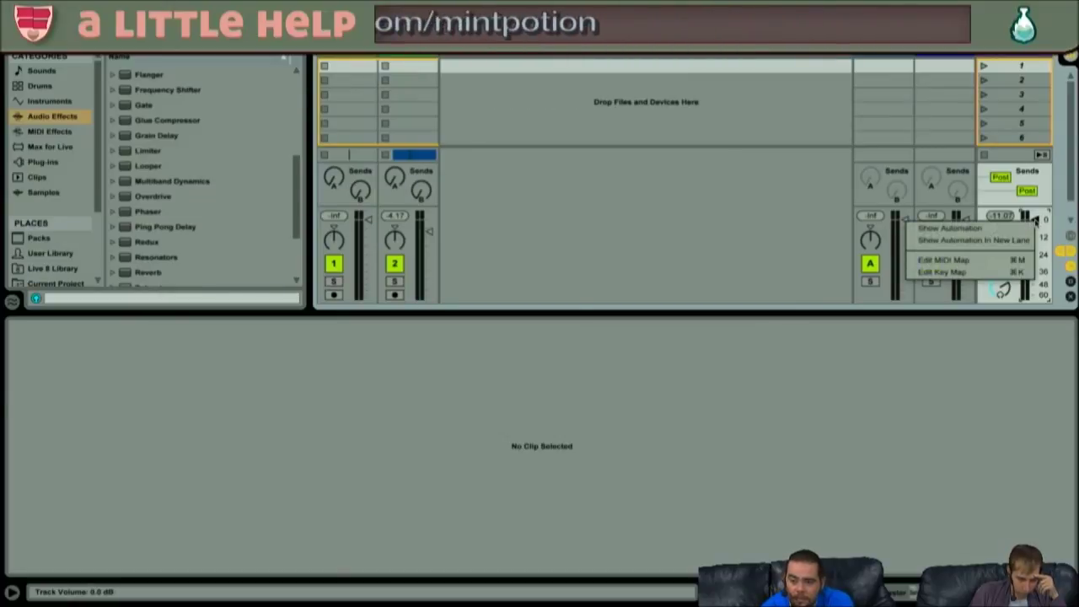
{"action": "left_click", "coordinate": [1011, 370]}
{"action": "key", "text": "space"}
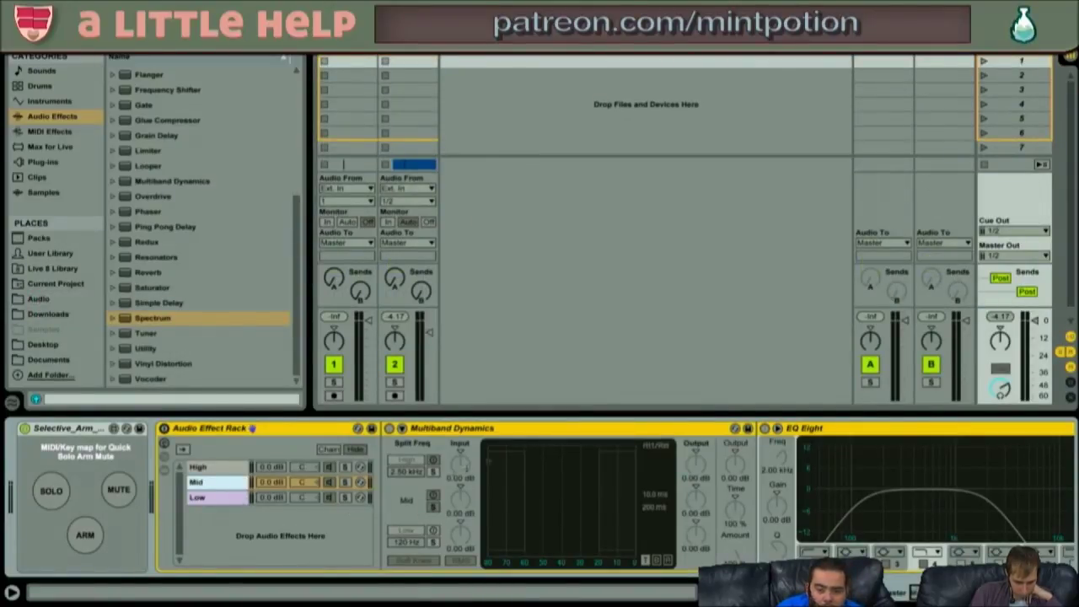
- Enable the master Audio Effect Rack, drag the Mastering threshold to -17.5 dB, and open Ghz Tone Control
{"action": "left_click", "coordinate": [164, 428]}
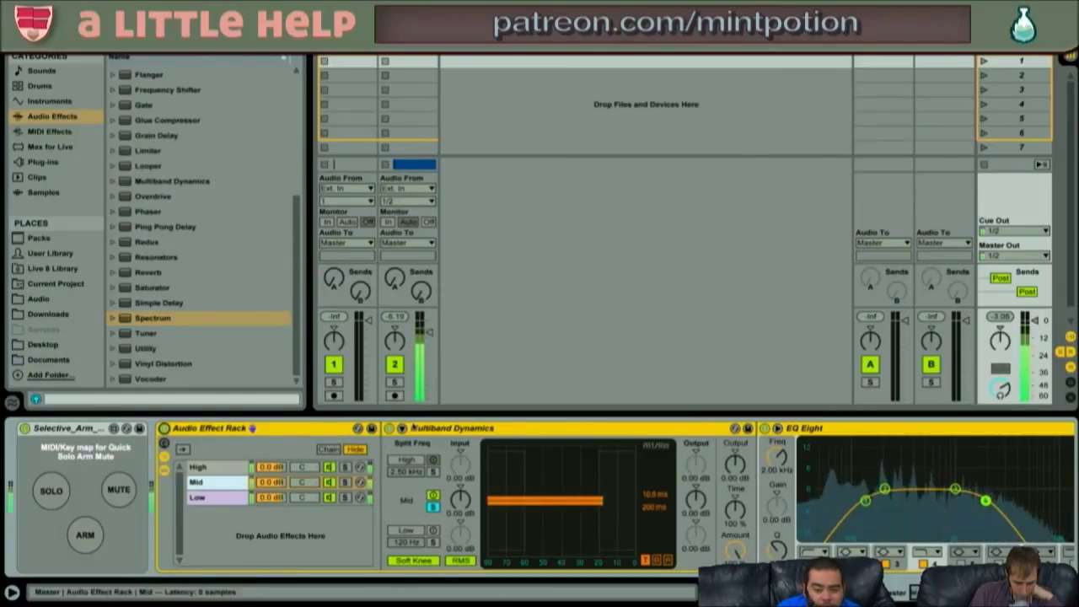
{"action": "scroll", "coordinate": [502, 489], "scroll_direction": "right", "scroll_amount": 2}
{"action": "scroll", "coordinate": [502, 488], "scroll_direction": "right", "scroll_amount": 10}
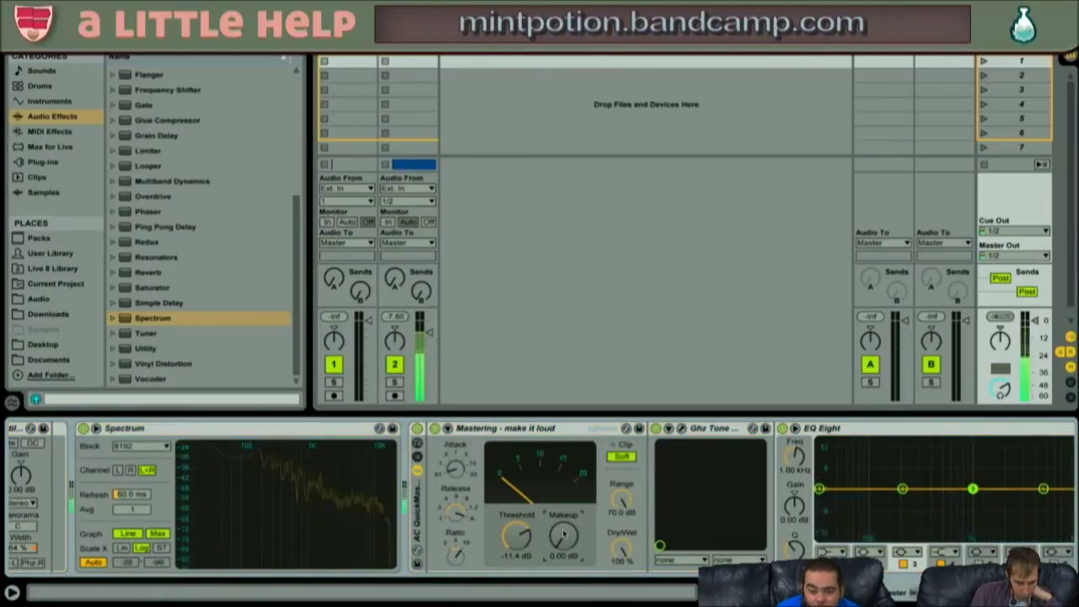
{"action": "left_click_drag", "start_coordinate": [521, 530], "coordinate": [521, 536]}
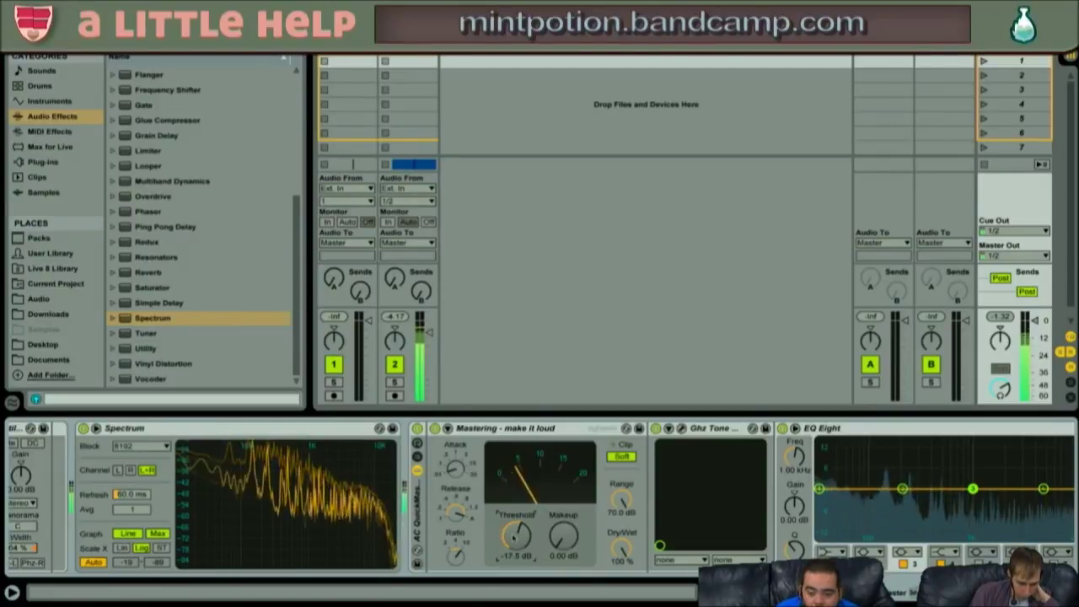
{"action": "left_click", "coordinate": [682, 428]}
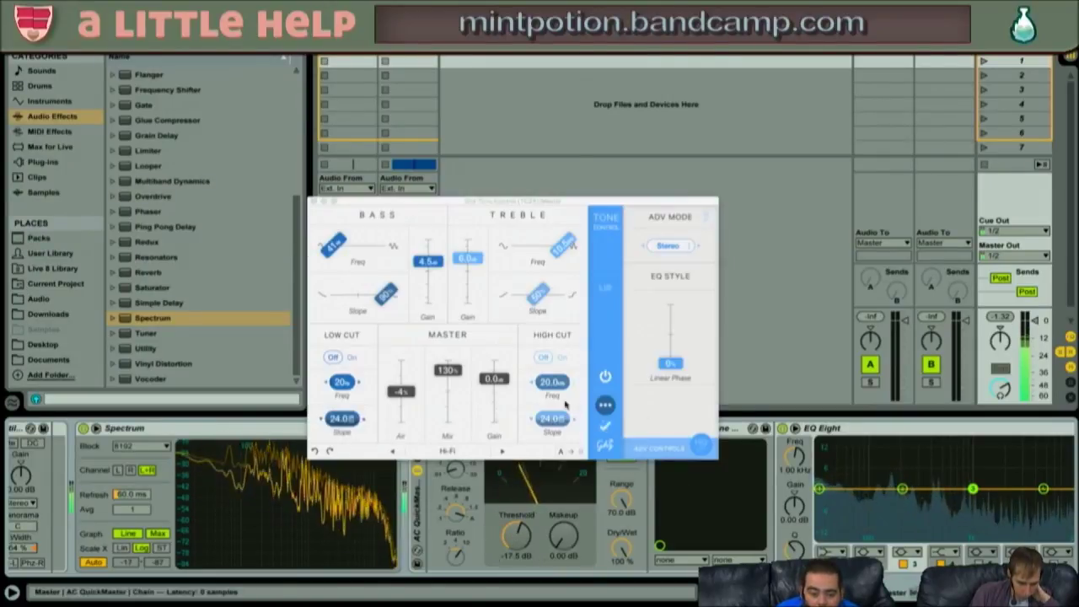
- Step Ghz Tone Control to the Everything Closer preset and close its editor
{"action": "left_click", "coordinate": [498, 452]}
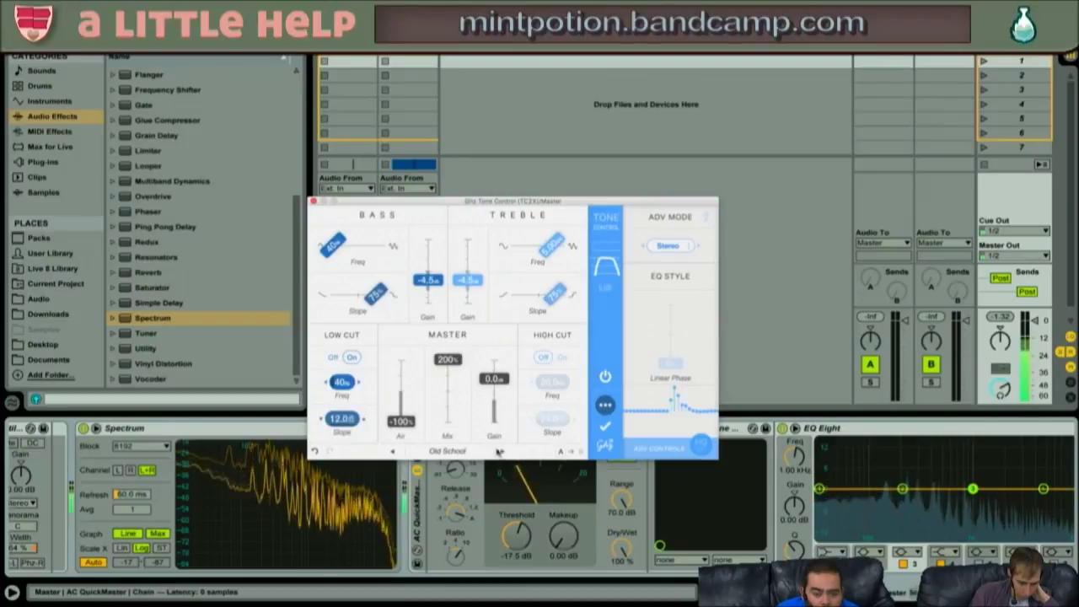
{"action": "left_click", "coordinate": [501, 453]}
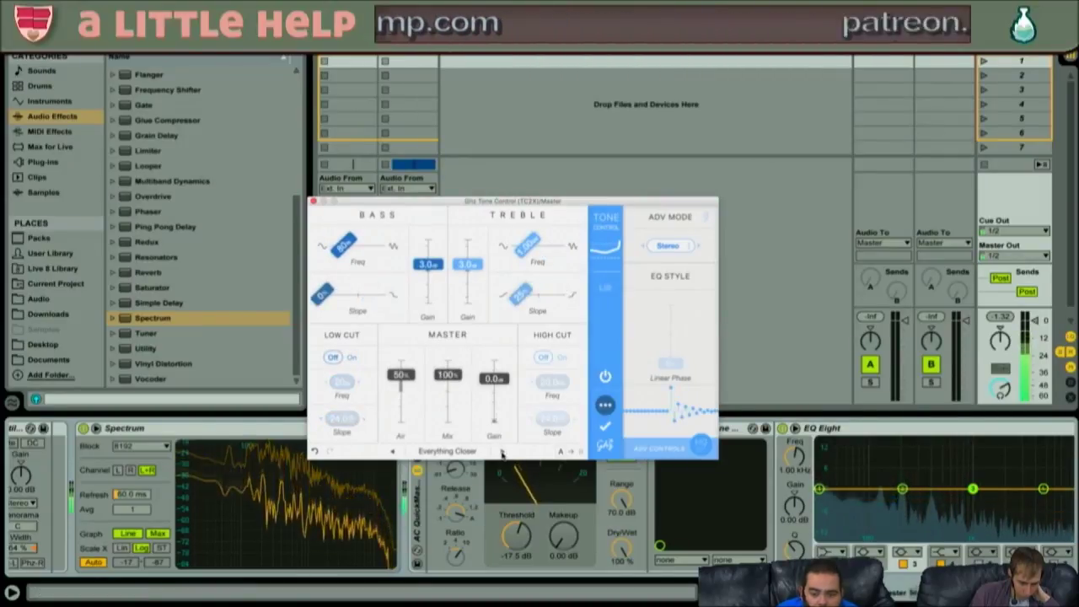
{"action": "left_click", "coordinate": [314, 202]}
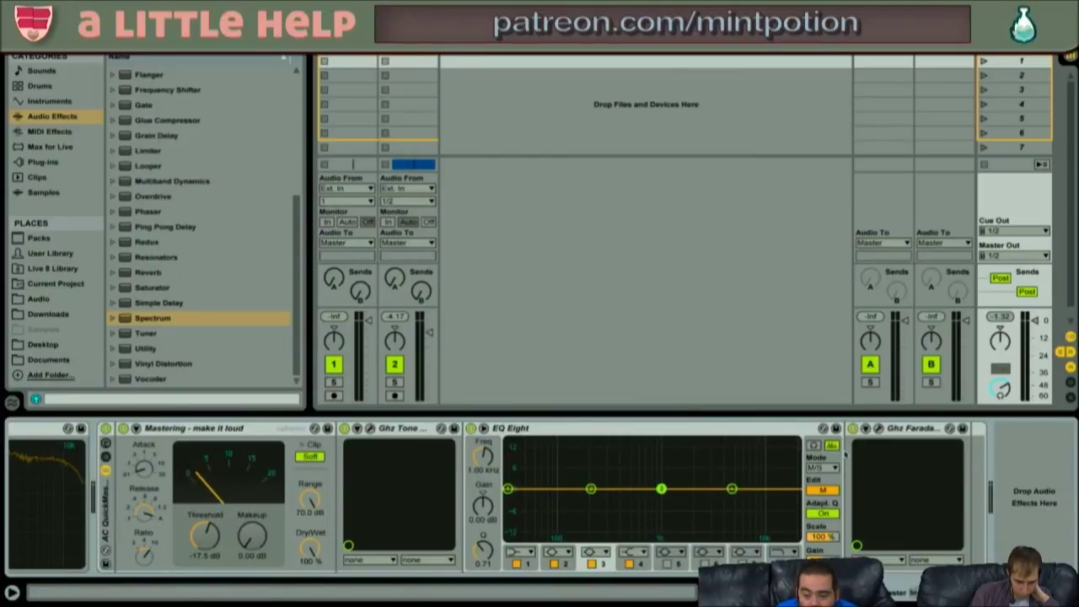
- Set Ghz Faraday Limiter to Punchy Warmth, audition its mix at 91% then back to 100%
{"action": "left_click", "coordinate": [879, 428]}
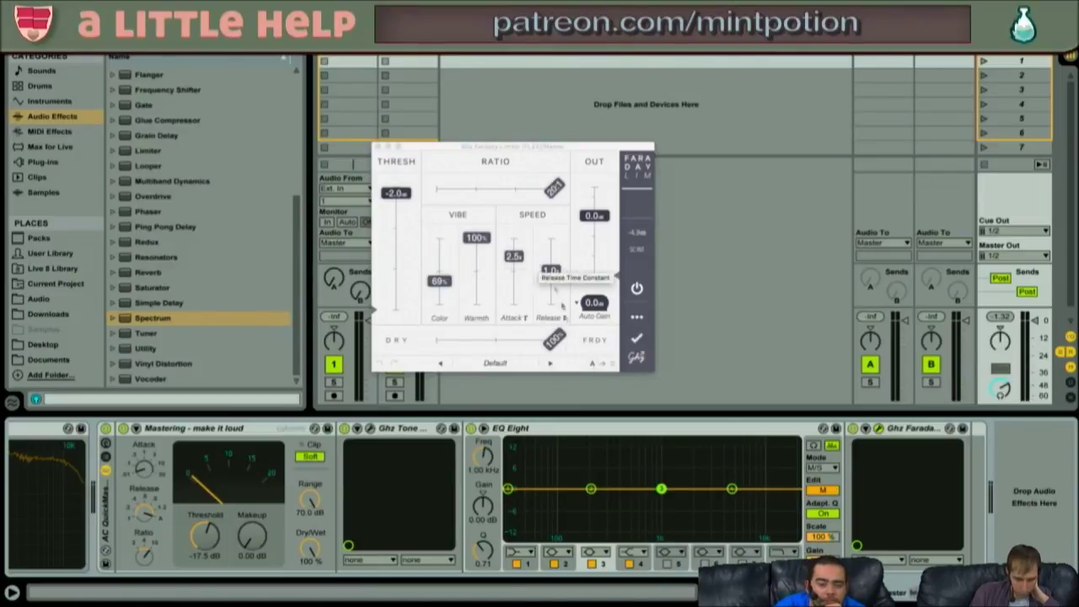
{"action": "left_click", "coordinate": [551, 364]}
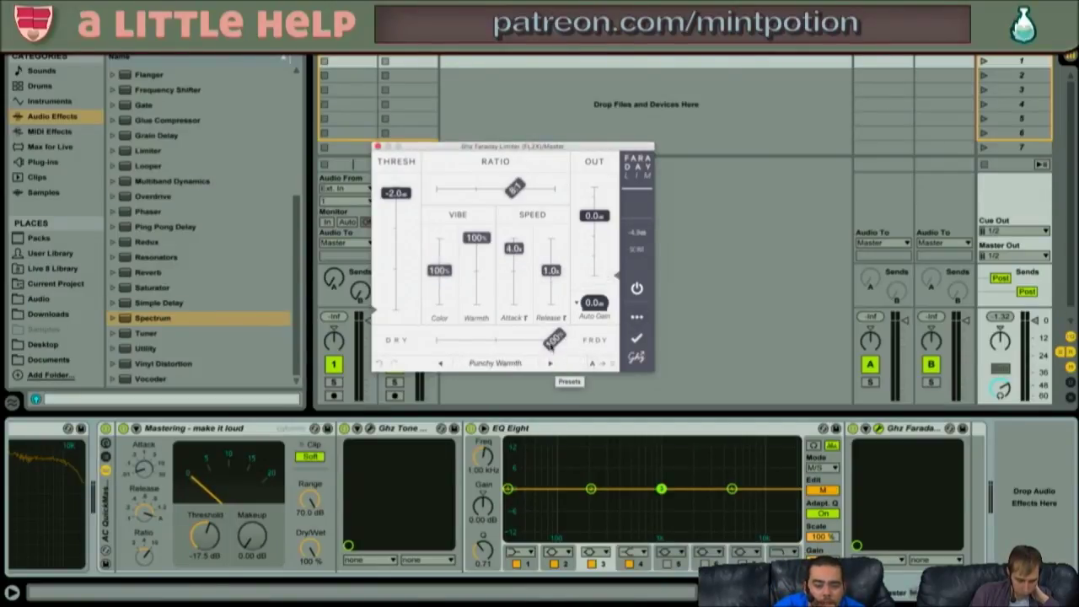
{"action": "left_click_drag", "start_coordinate": [553, 340], "coordinate": [544, 339]}
{"action": "key", "text": "space"}
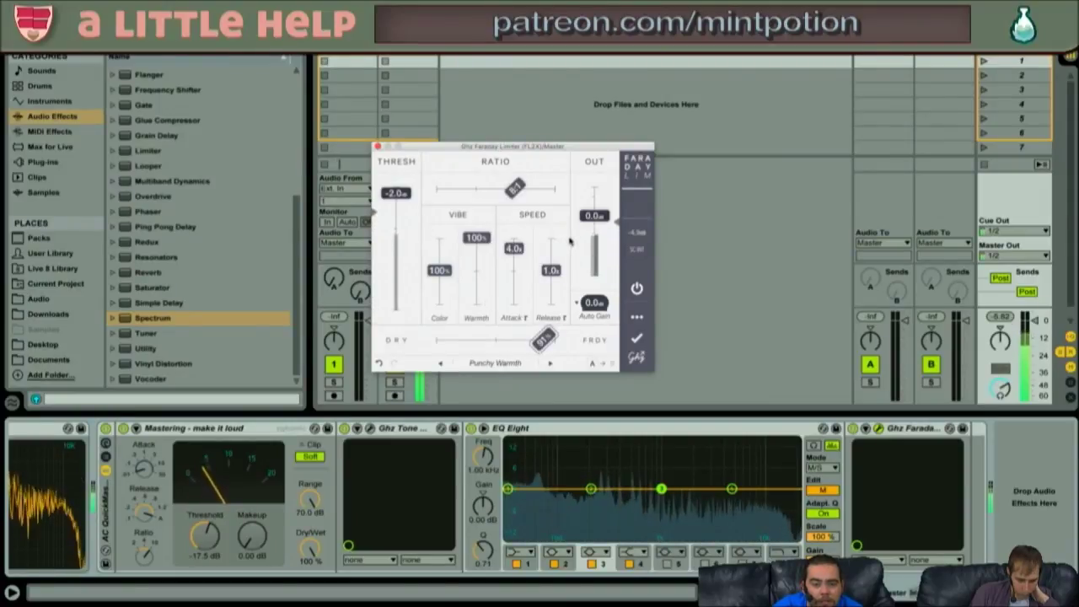
{"action": "left_click_drag", "start_coordinate": [544, 338], "coordinate": [577, 346]}
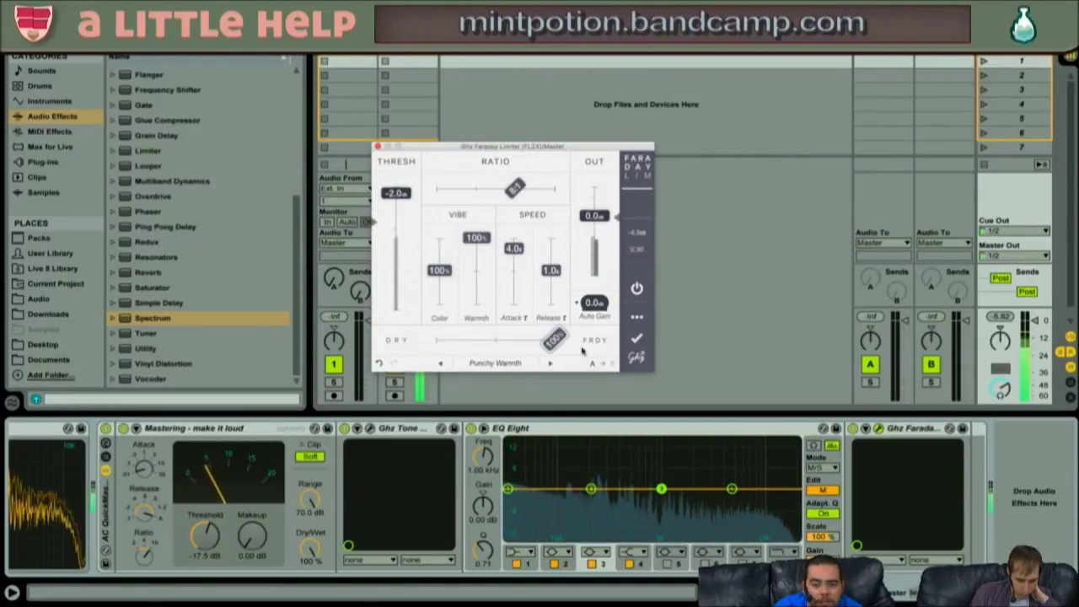
{"action": "key", "text": "space"}
{"action": "left_click", "coordinate": [377, 147]}
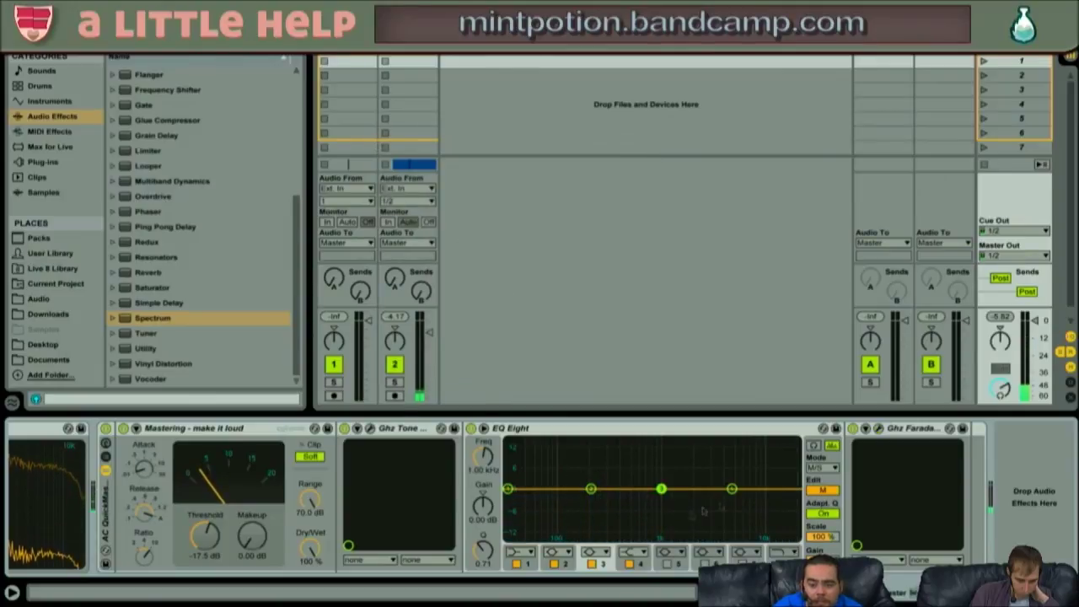
- In Arrangement View, shorten the loop brace to the first few bars and play it
{"action": "key", "text": "shift+Tab"}
{"action": "key", "text": "shift+Tab"}
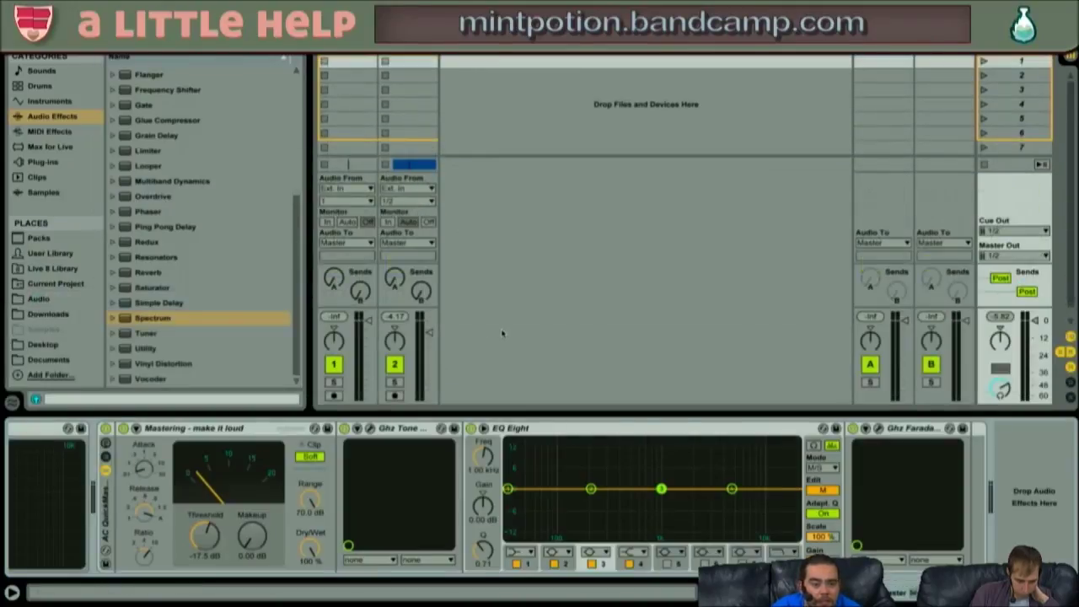
{"action": "key", "text": "Tab"}
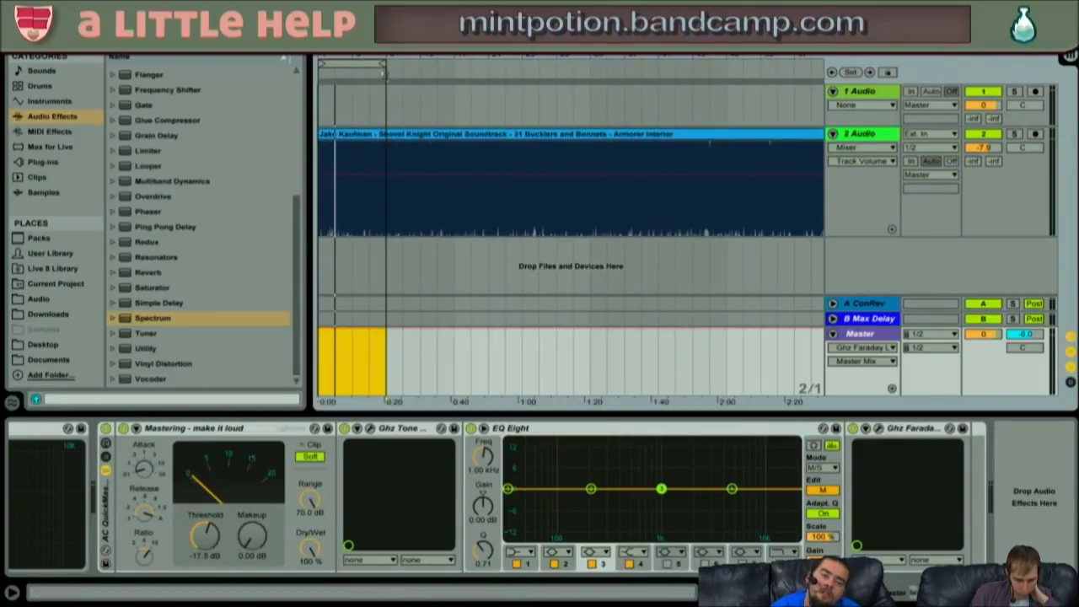
{"action": "left_click_drag", "start_coordinate": [384, 72], "coordinate": [353, 67]}
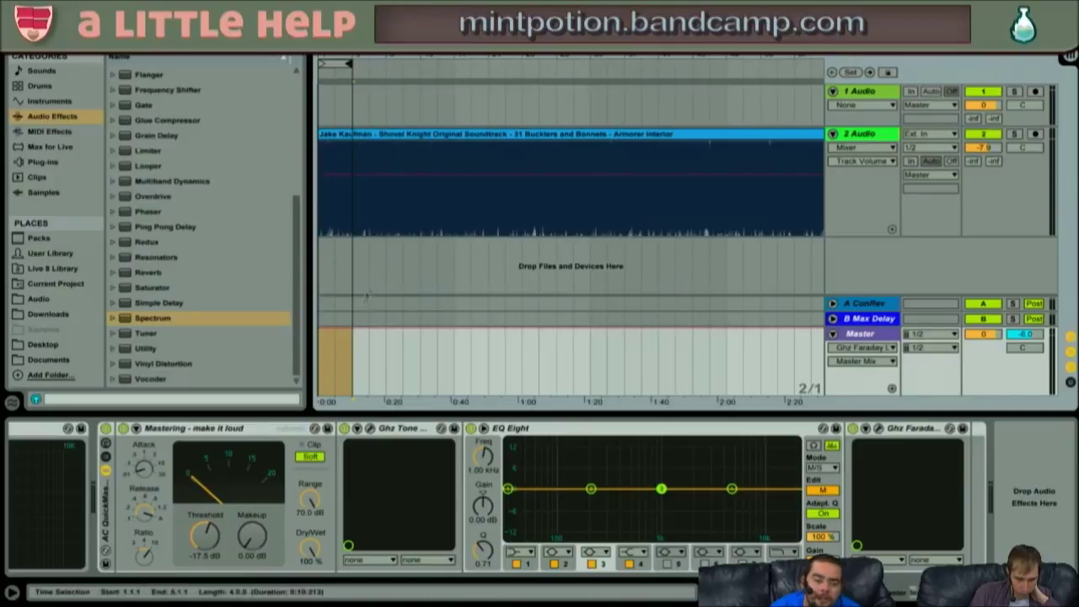
{"action": "key", "text": "space"}
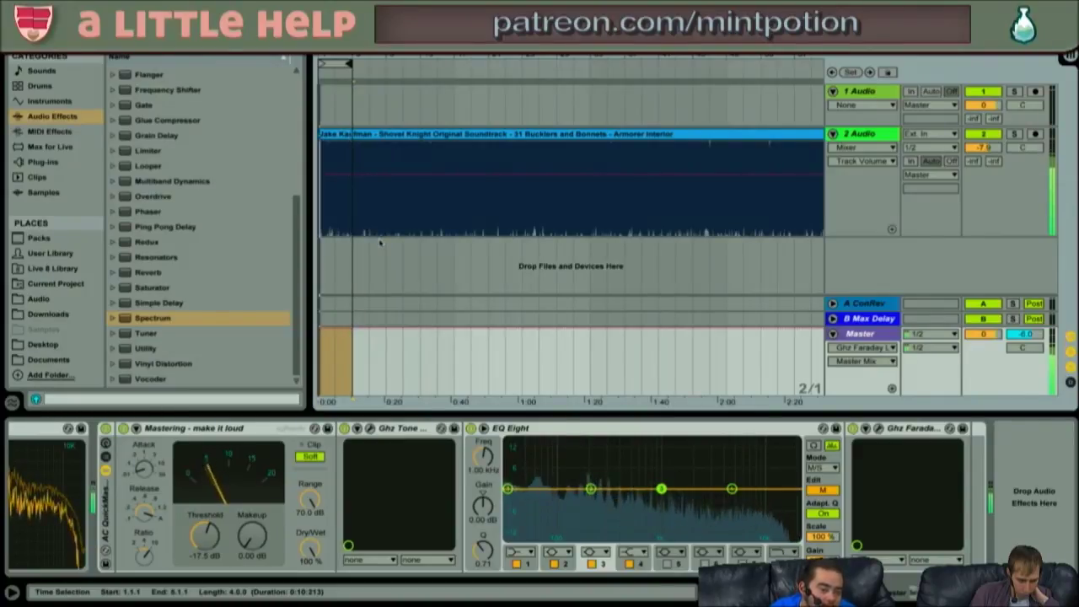
- Select the first four bars on the master lane and open Export Audio/Video with Cmd+Shift+R
{"action": "left_click", "coordinate": [365, 344]}
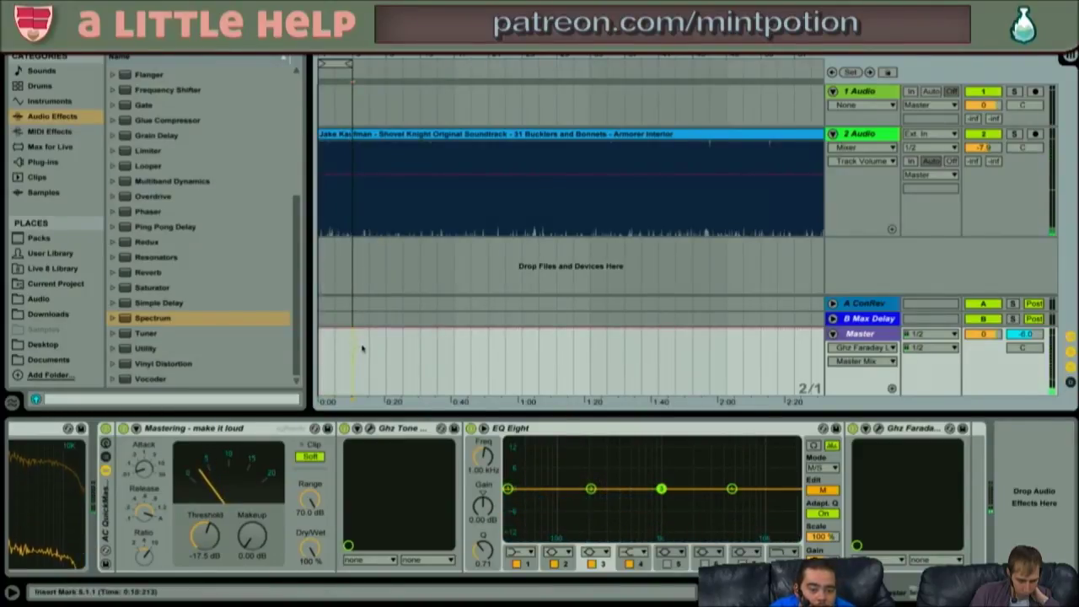
{"action": "left_click_drag", "start_coordinate": [351, 347], "coordinate": [233, 354]}
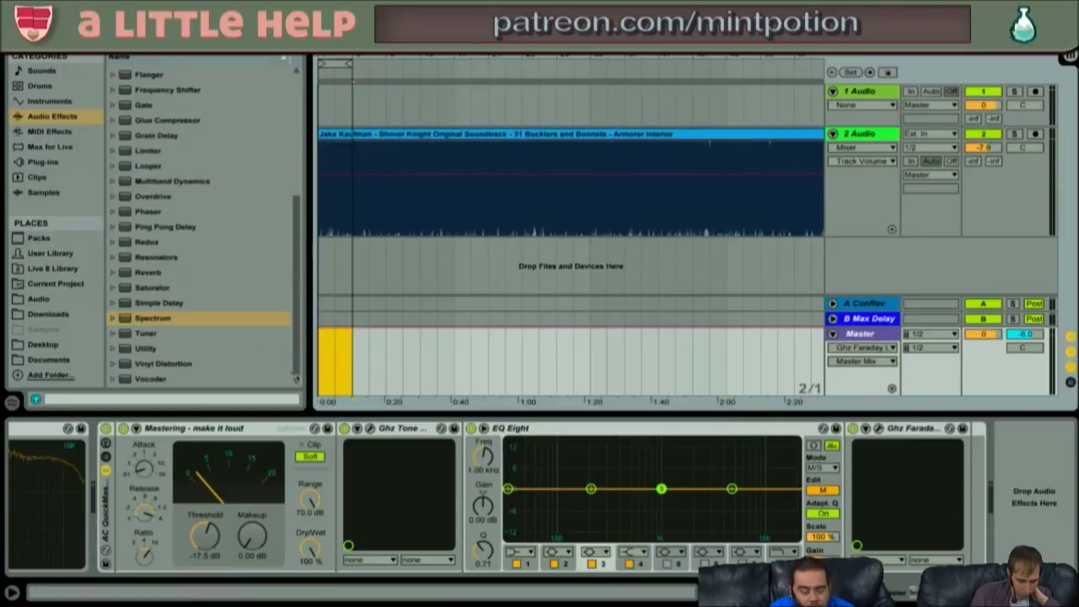
{"action": "key", "text": "ctrl+shift+r"}
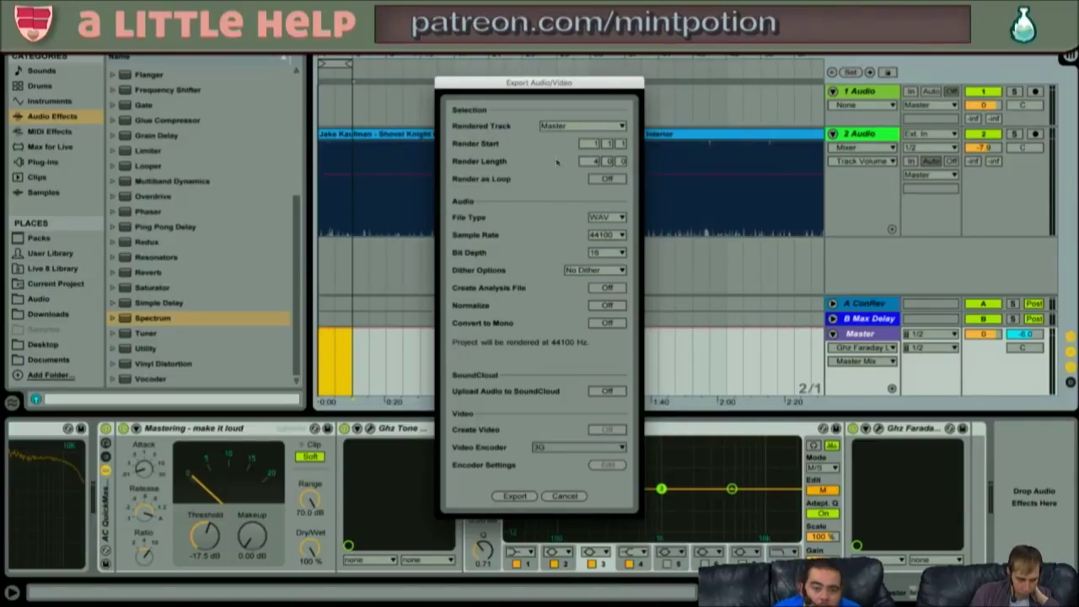
- Turn Render as Loop on, Normalize off, choose Rectangular dither, and start the export
{"action": "left_click", "coordinate": [604, 179]}
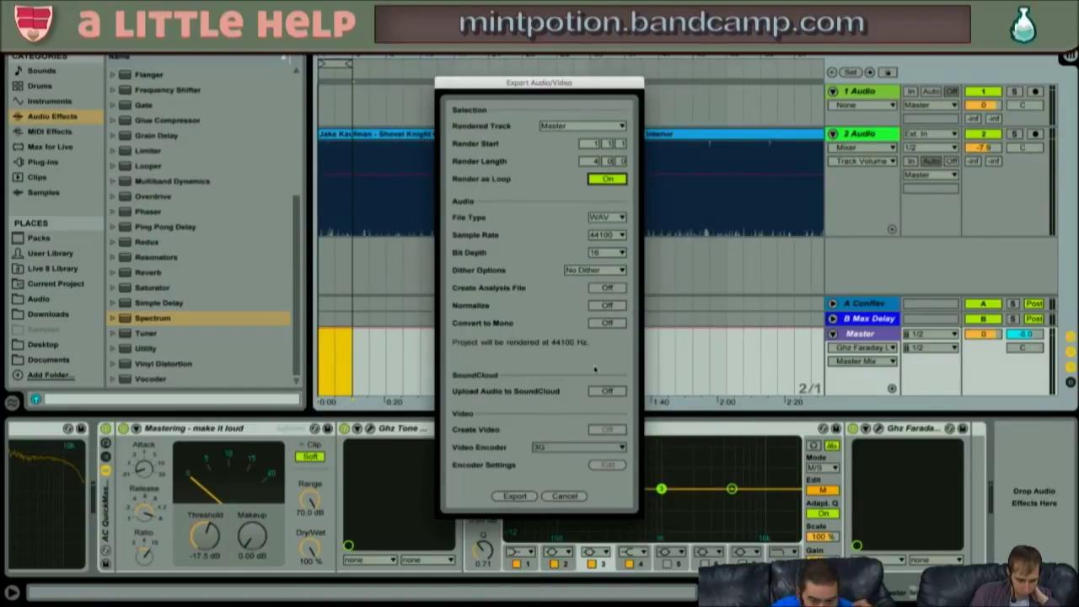
{"action": "left_click", "coordinate": [608, 306]}
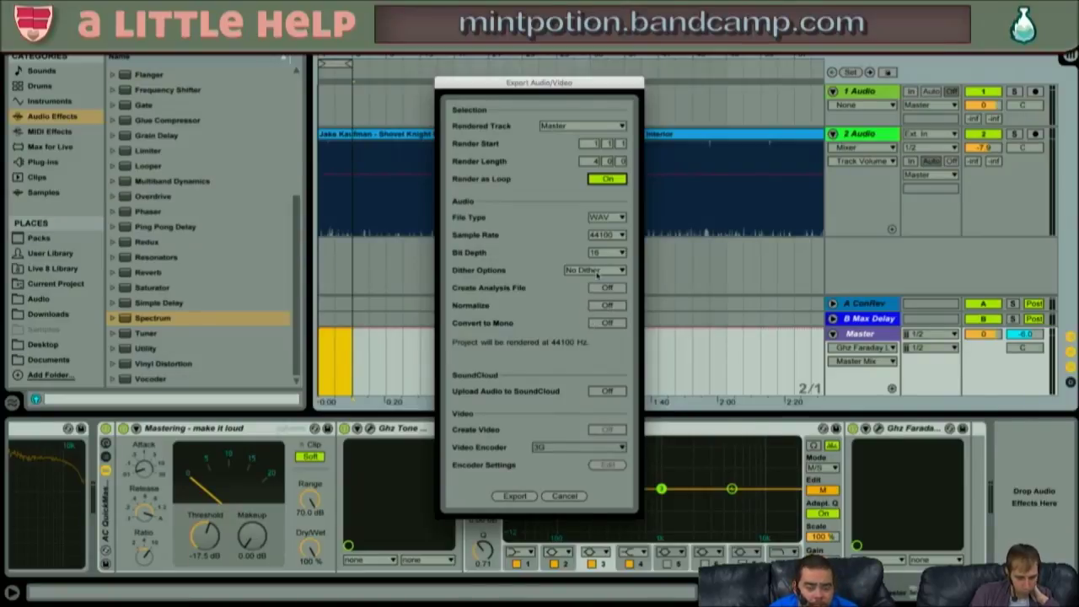
{"action": "left_click", "coordinate": [597, 270]}
{"action": "left_click", "coordinate": [597, 272]}
{"action": "left_click", "coordinate": [596, 270]}
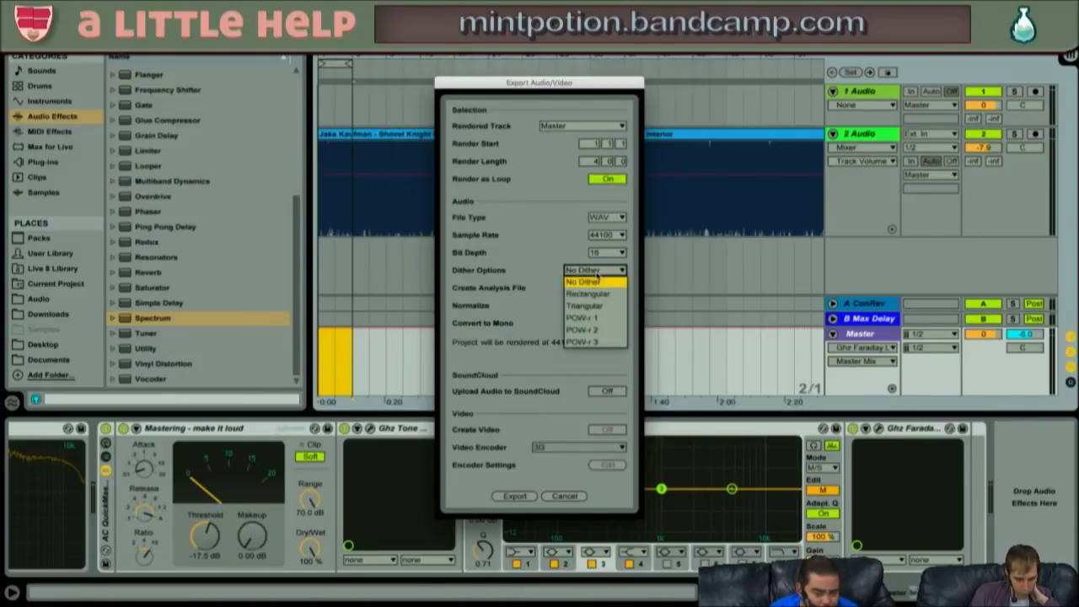
{"action": "left_click", "coordinate": [607, 293]}
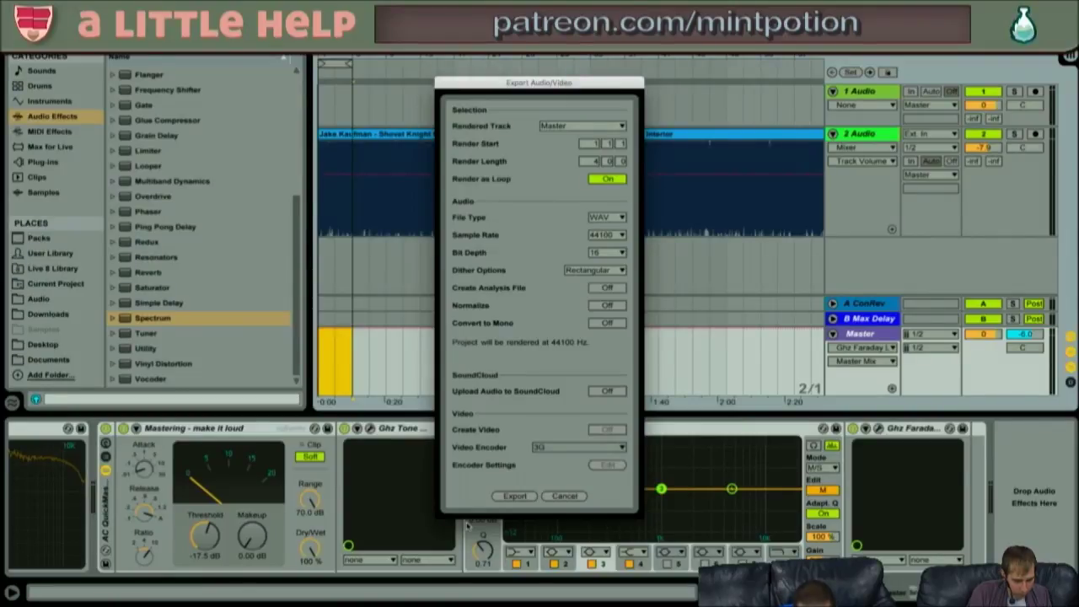
{"action": "left_click", "coordinate": [514, 497]}
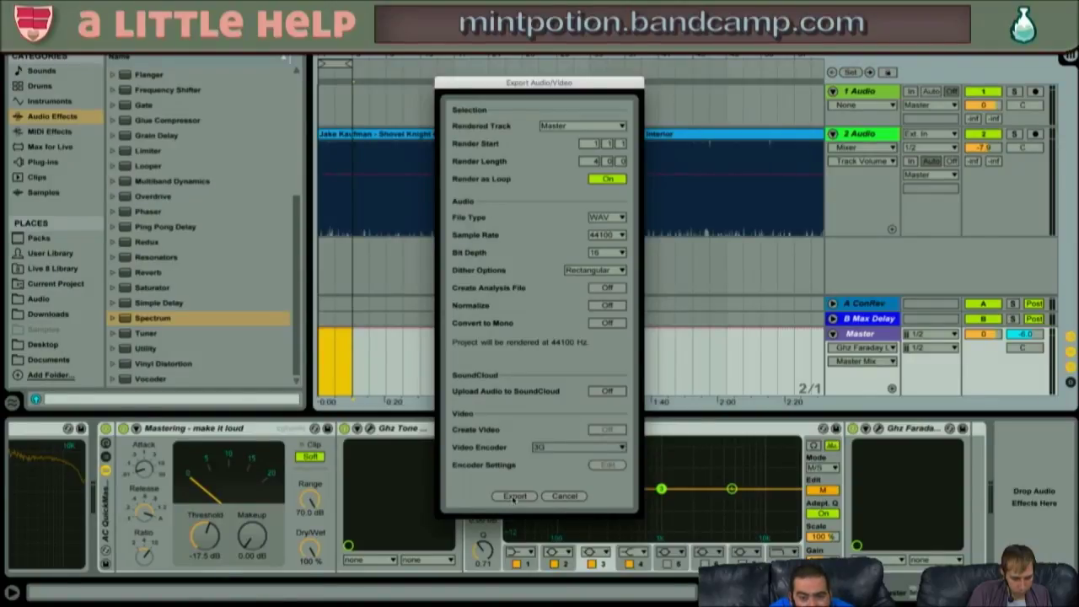
{"action": "left_click", "coordinate": [514, 497]}
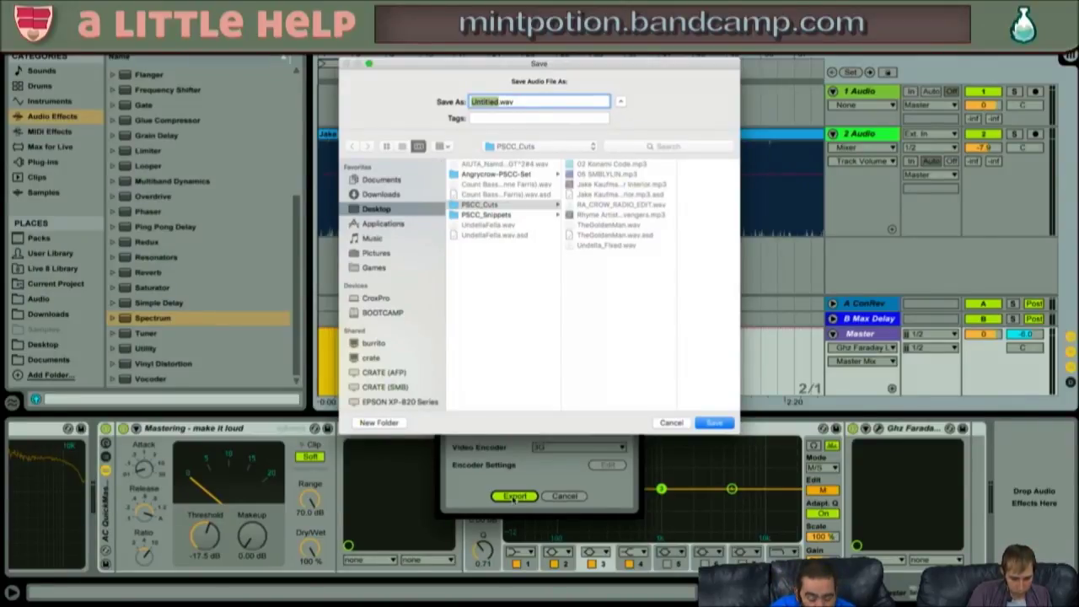
- Name the file VirtJK_ArmoryLoop, choose the PSCC_Snippets folder, and save to render it
{"action": "type", "text": "tJK_ArmoryLoop"}
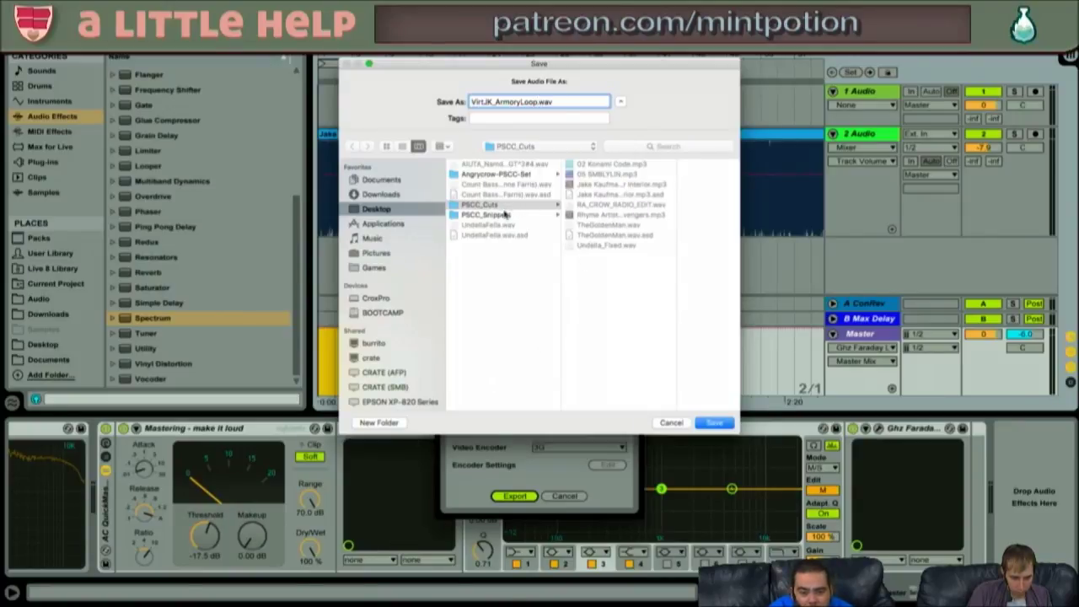
{"action": "left_click", "coordinate": [506, 214]}
{"action": "left_click", "coordinate": [715, 423]}
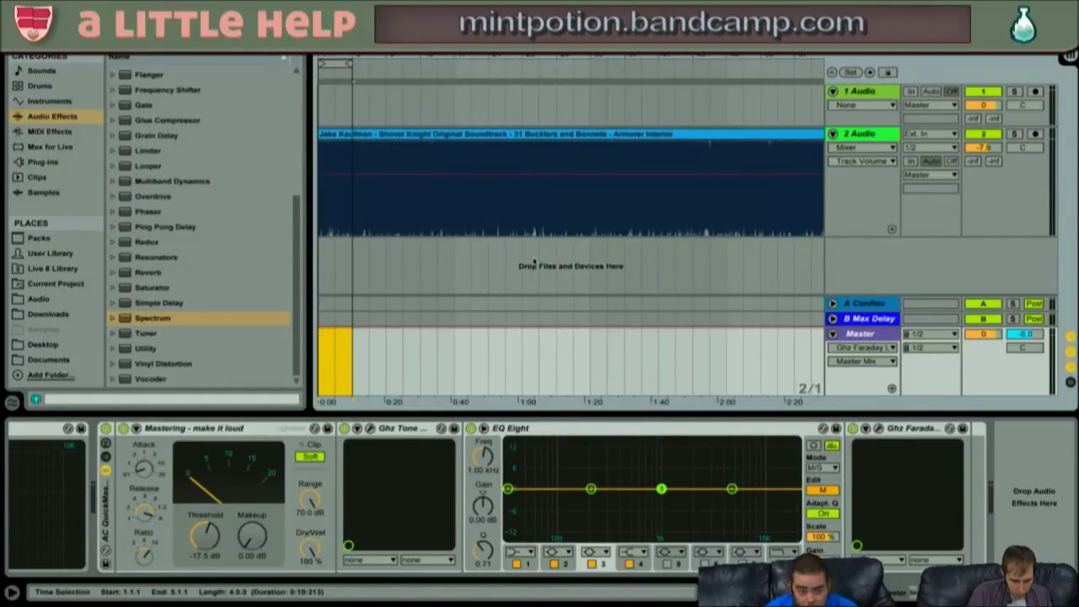
- Drop the four-bar time selection by clicking empty arrangement space
{"action": "left_click", "coordinate": [350, 352]}
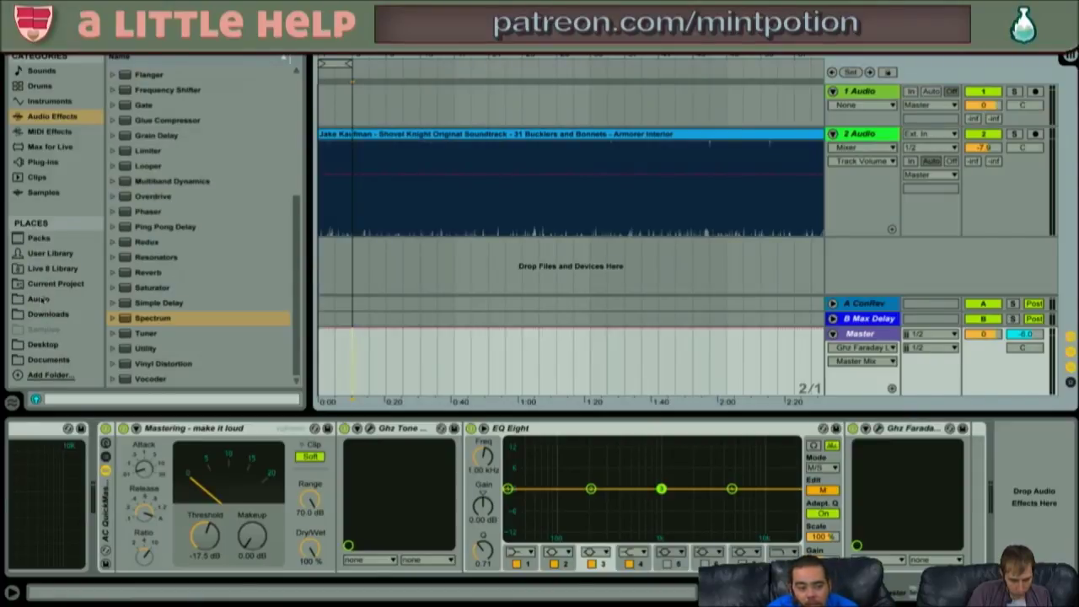
- Open Audio in the browser, expand Samples, and step through the Crox and Misc folders
{"action": "left_click", "coordinate": [49, 314]}
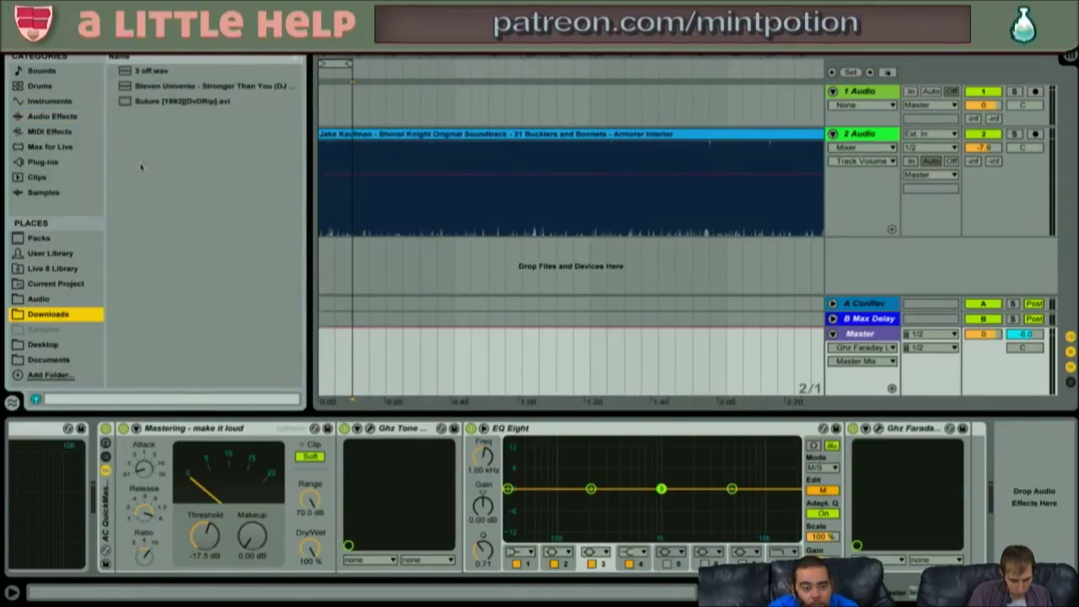
{"action": "left_click", "coordinate": [54, 300]}
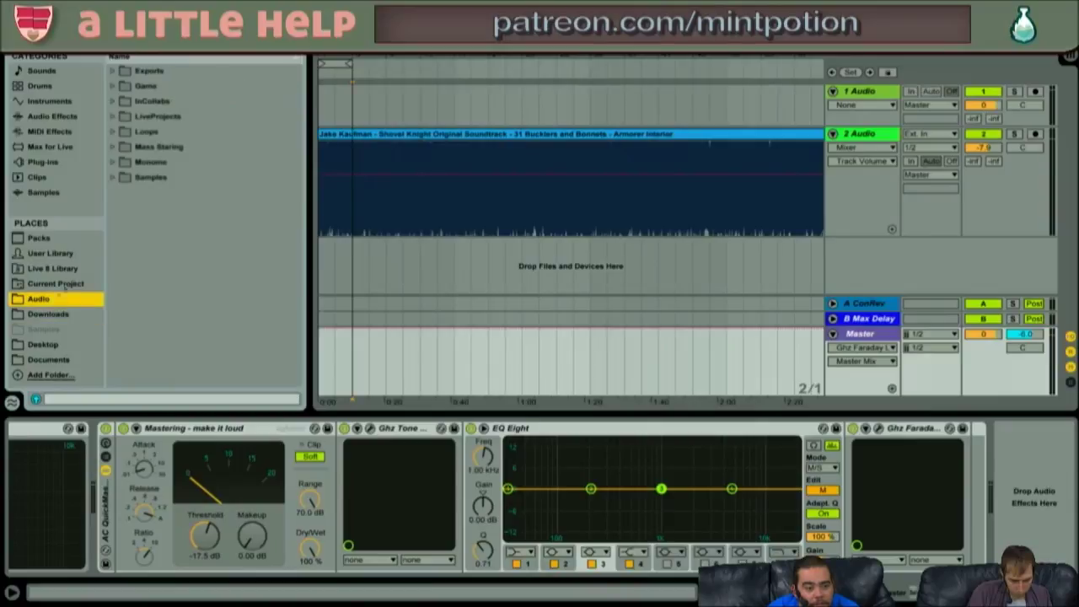
{"action": "left_click", "coordinate": [113, 178]}
{"action": "key", "text": "Down"}
{"action": "key", "text": "Down"}
{"action": "key", "text": "Up"}
{"action": "key", "text": "Right"}
{"action": "key", "text": "Down"}
{"action": "key", "text": "Up"}
{"action": "key", "text": "Left"}
{"action": "key", "text": "Down"}
{"action": "key", "text": "Down"}
{"action": "key", "text": "Down"}
{"action": "key", "text": "Up"}
{"action": "key", "text": "Up"}
{"action": "key", "text": "Up"}
{"action": "key", "text": "Up"}
{"action": "key", "text": "Right"}
{"action": "key", "text": "Down"}
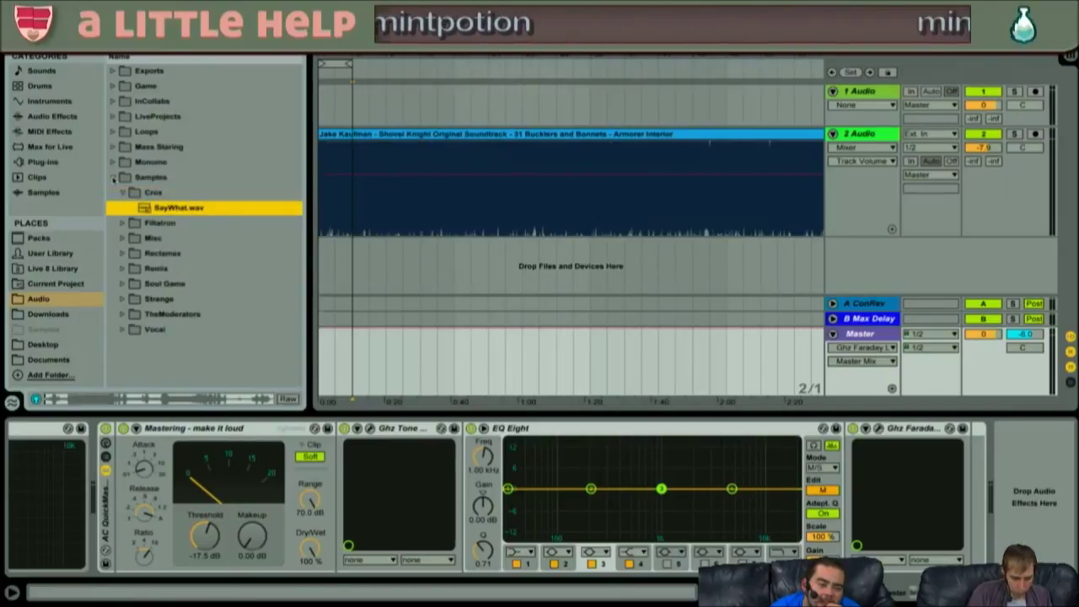
{"action": "key", "text": "Up"}
{"action": "key", "text": "Left"}
{"action": "key", "text": "Down"}
{"action": "key", "text": "Down"}
{"action": "key", "text": "Down"}
{"action": "key", "text": "Down"}
{"action": "key", "text": "Up"}
{"action": "key", "text": "Up"}
{"action": "key", "text": "Right"}
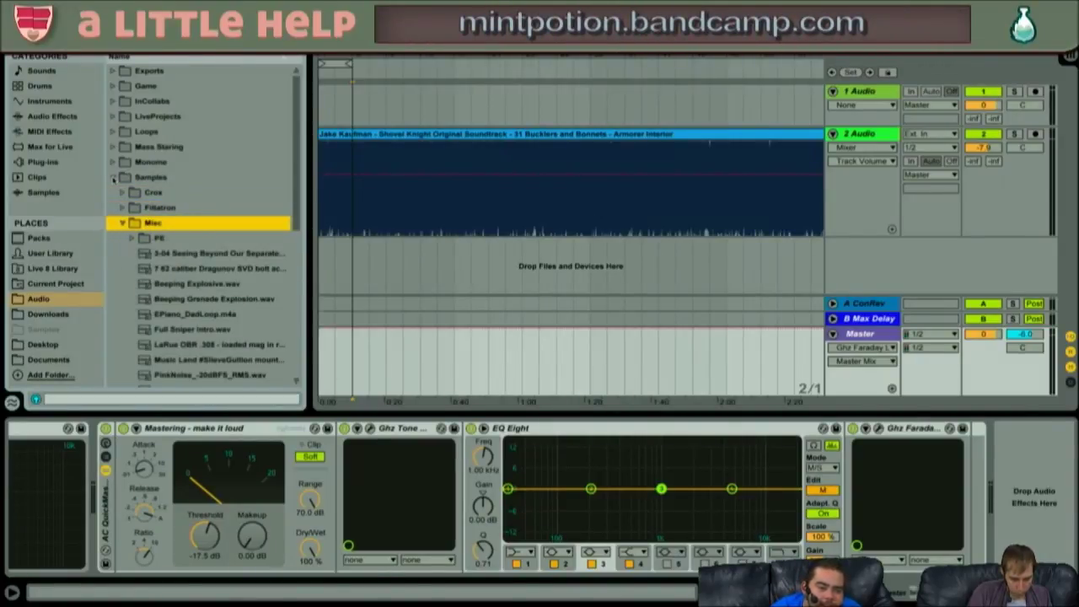
{"action": "key", "text": "Down"}
{"action": "key", "text": "Down"}
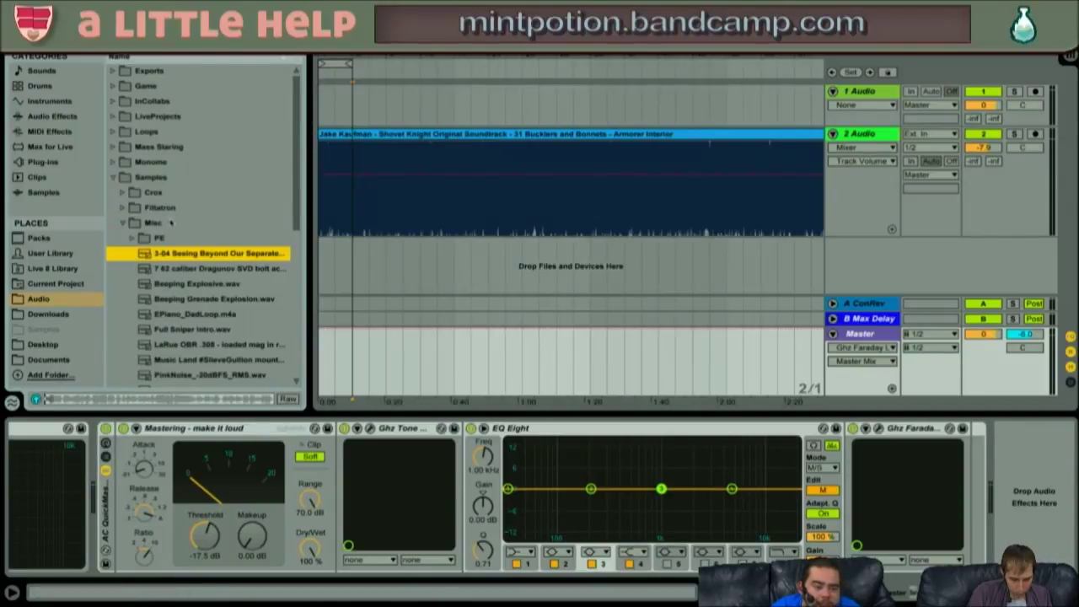
- Open the Reclamax folder and select the file below DRAMATICS IN THE RAIN.mp3
{"action": "left_click", "coordinate": [131, 239]}
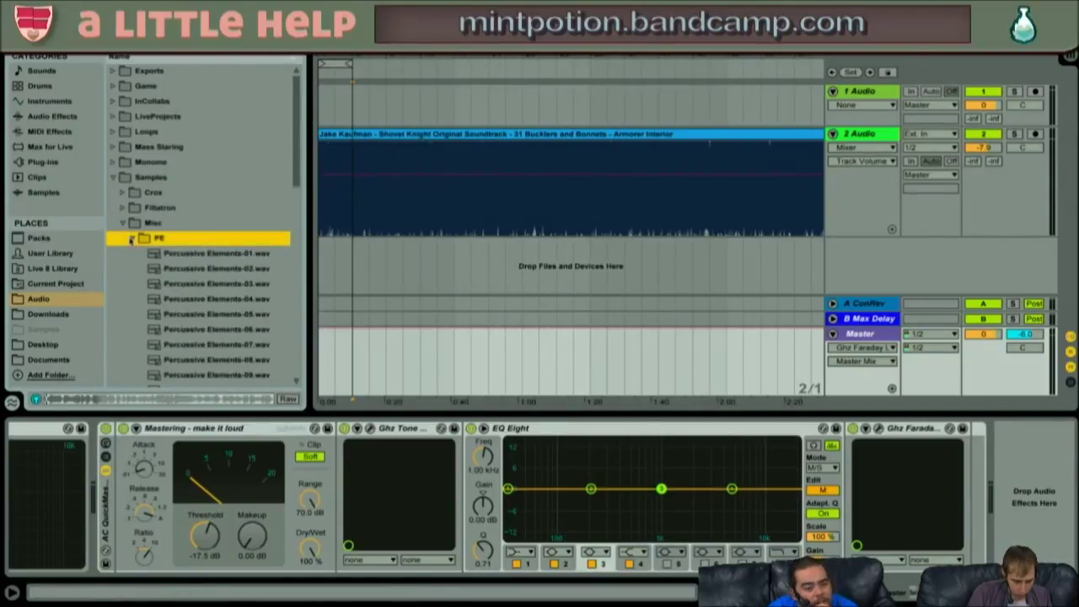
{"action": "left_click", "coordinate": [130, 239]}
{"action": "scroll", "coordinate": [160, 278], "scroll_direction": "down", "scroll_amount": 6}
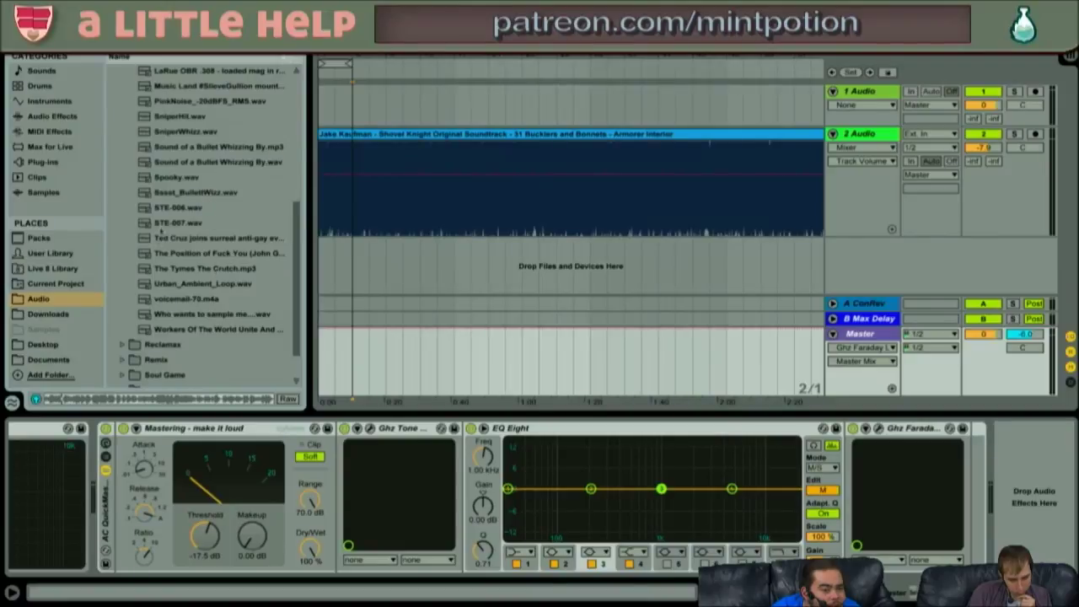
{"action": "scroll", "coordinate": [162, 226], "scroll_direction": "up", "scroll_amount": 4}
{"action": "left_click", "coordinate": [133, 146]}
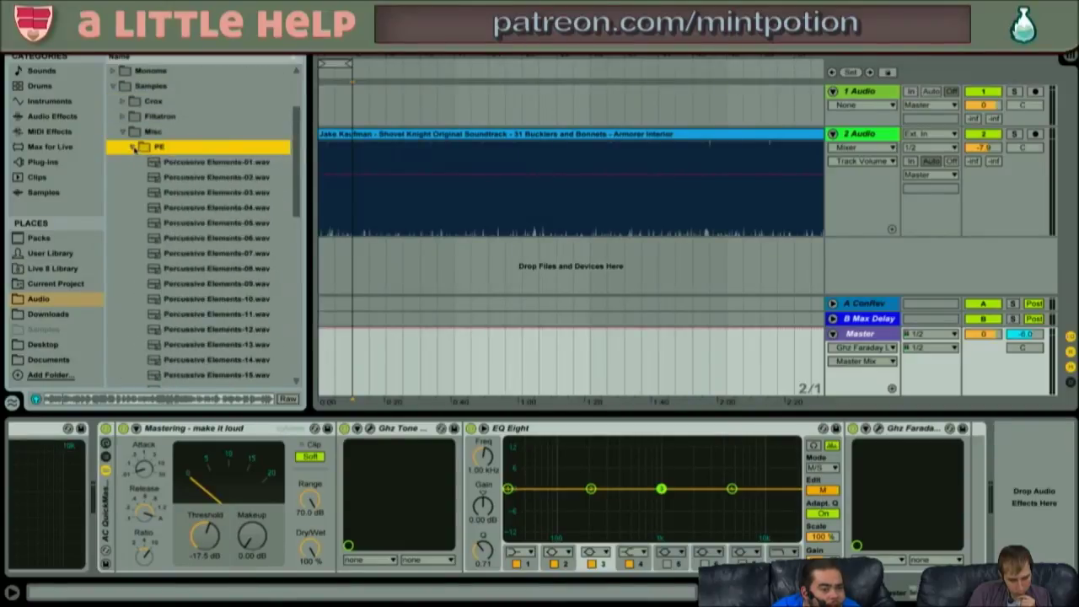
{"action": "left_click", "coordinate": [134, 147]}
{"action": "scroll", "coordinate": [173, 291], "scroll_direction": "down", "scroll_amount": 8}
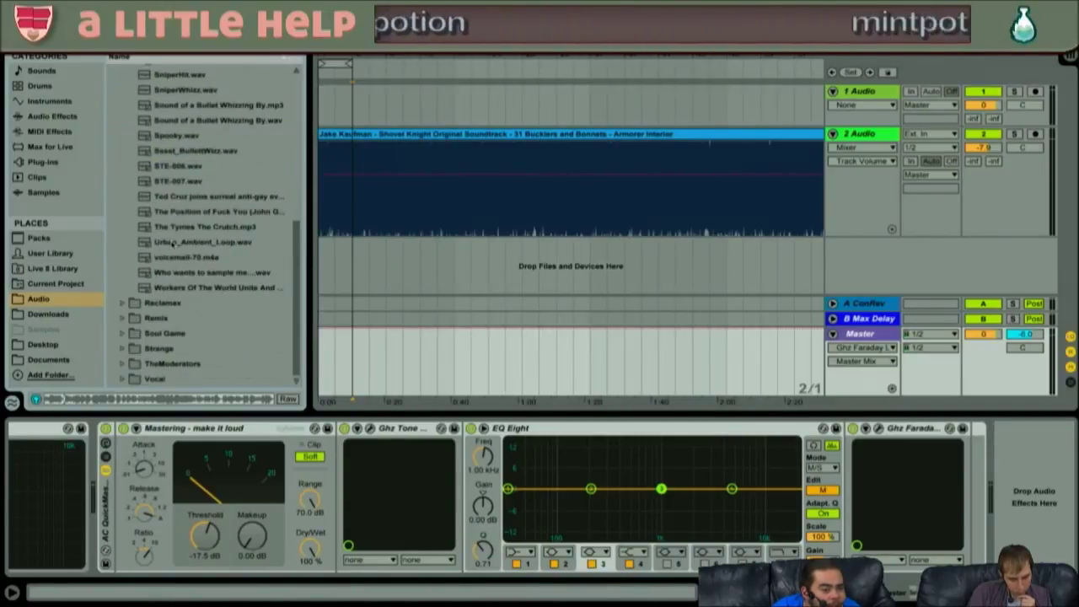
{"action": "left_click", "coordinate": [147, 302]}
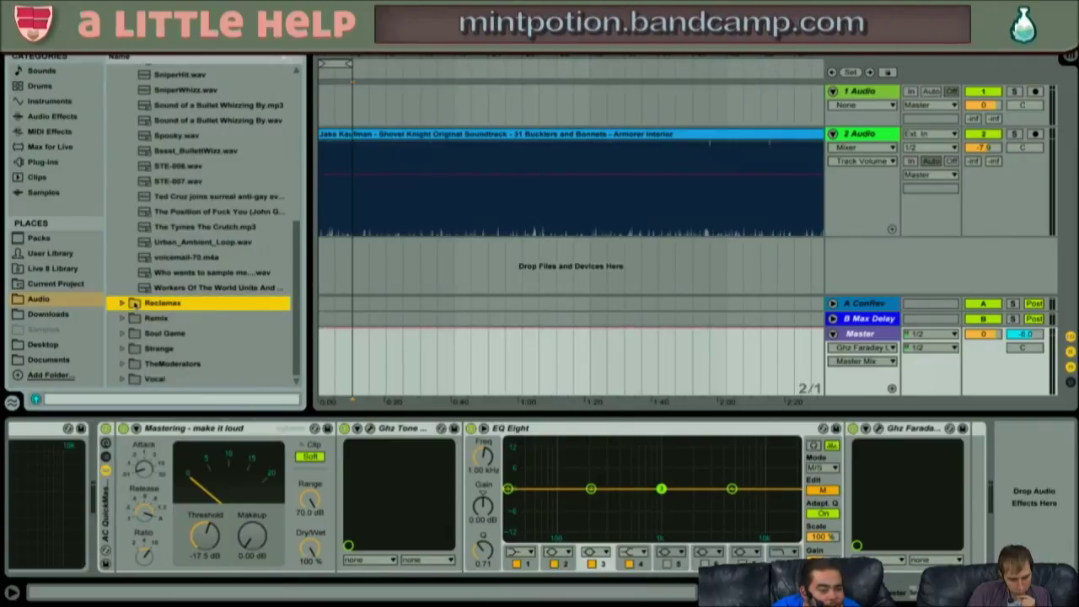
{"action": "left_click", "coordinate": [123, 303]}
{"action": "key", "text": "Down"}
{"action": "key", "text": "Down"}
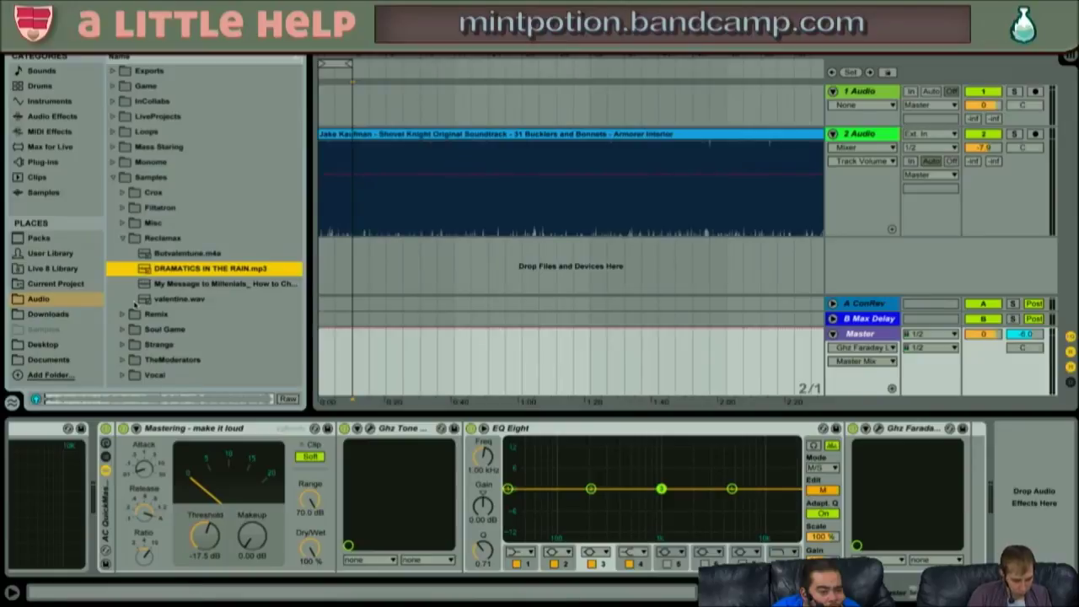
{"action": "key", "text": "Down"}
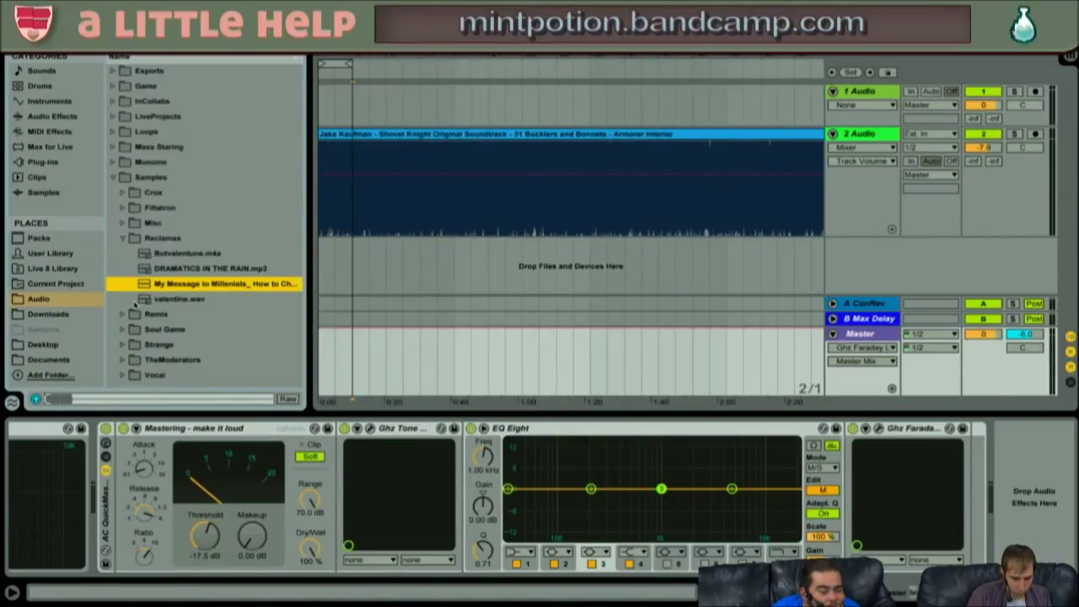
- Drop the file into the arrangement, delete the Shovel Knight track, and move My Message to 1.1.1
{"action": "left_click_drag", "start_coordinate": [172, 285], "coordinate": [371, 263]}
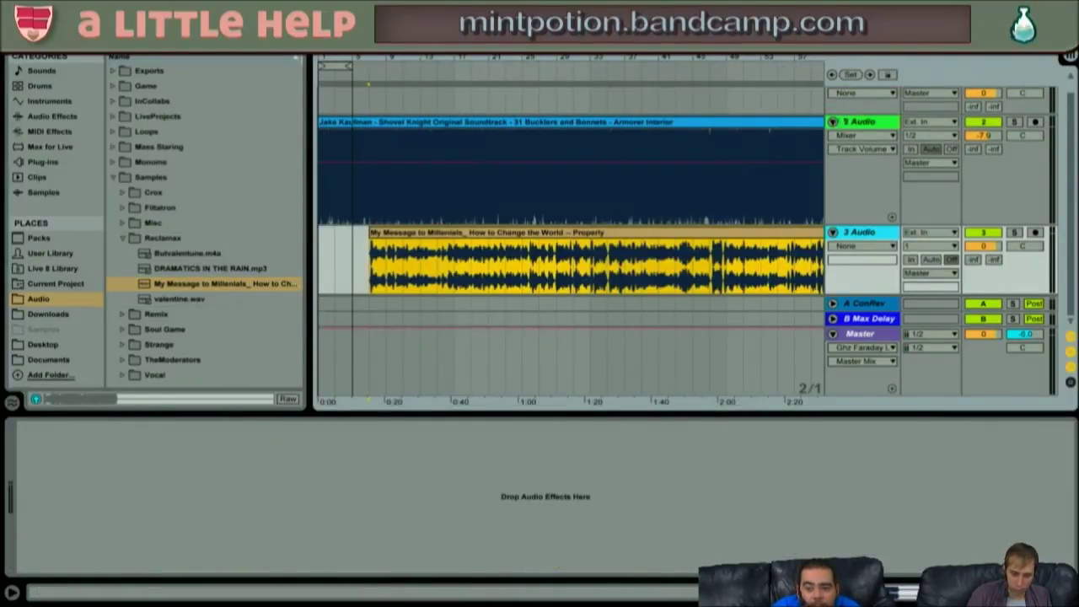
{"action": "left_click", "coordinate": [839, 123]}
{"action": "key", "text": "Delete"}
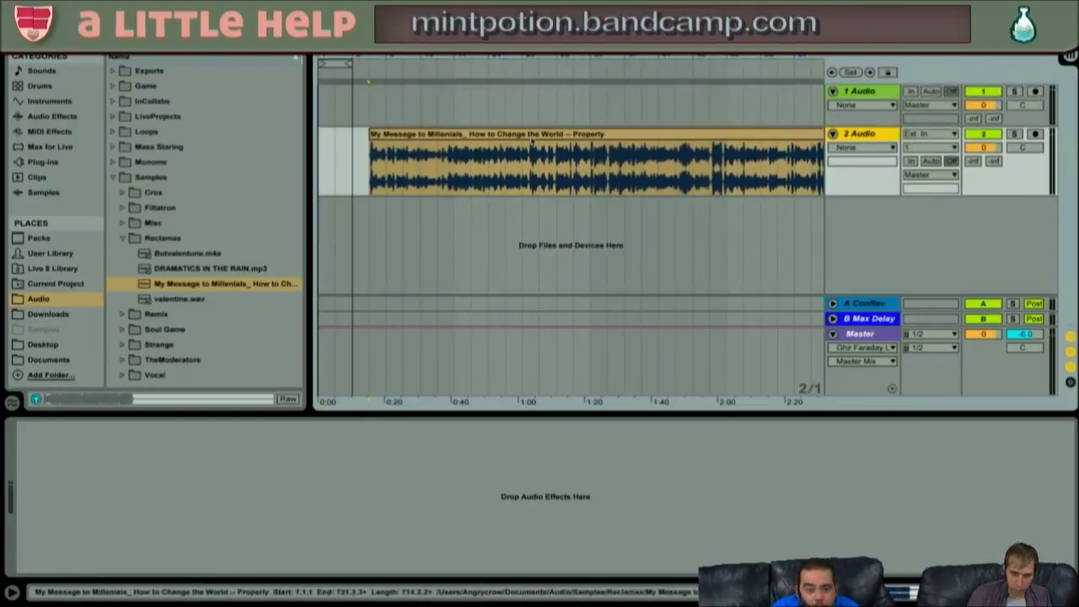
{"action": "left_click_drag", "start_coordinate": [516, 135], "coordinate": [392, 143]}
{"action": "left_click", "coordinate": [369, 156]}
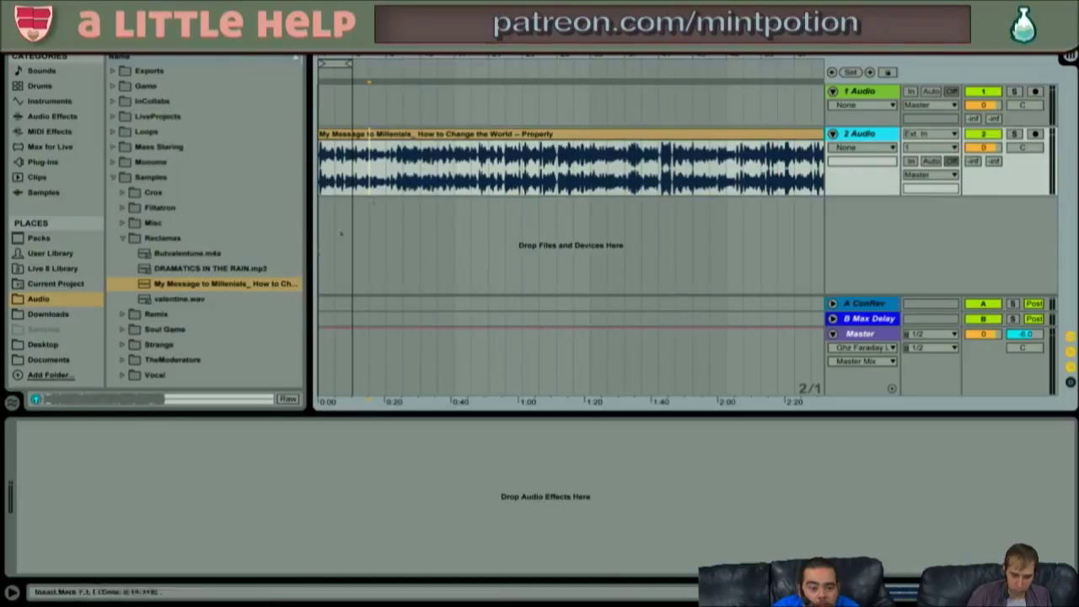
- Select the My Message sample file in the browser and bring up its context menu
{"action": "left_click", "coordinate": [244, 284]}
{"action": "right_click", "coordinate": [246, 287]}
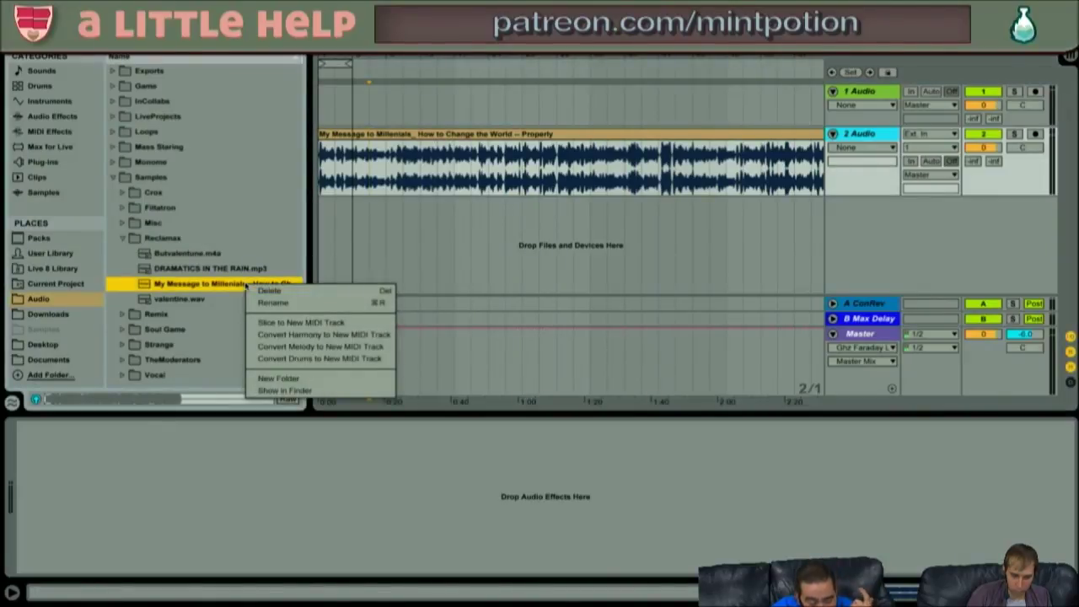
{"action": "left_click", "coordinate": [270, 290]}
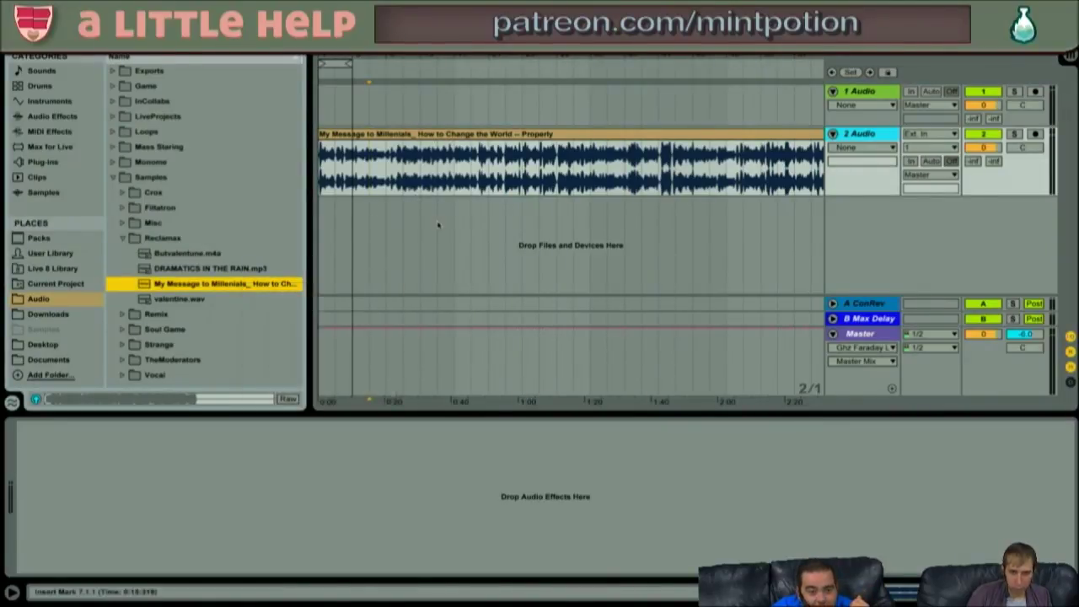
{"action": "right_click", "coordinate": [255, 287]}
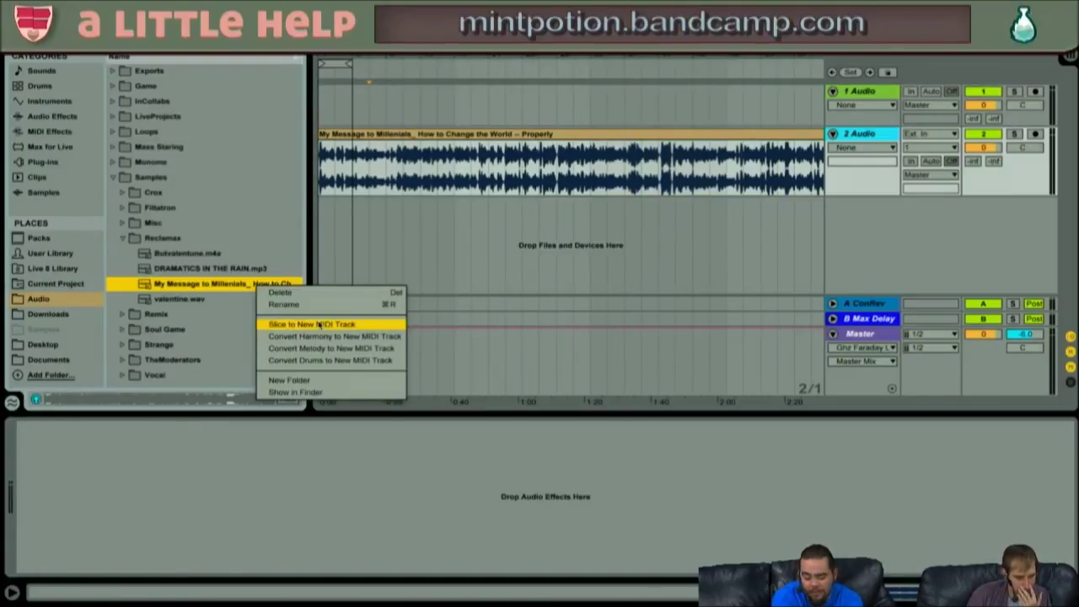
{"action": "left_click", "coordinate": [319, 325]}
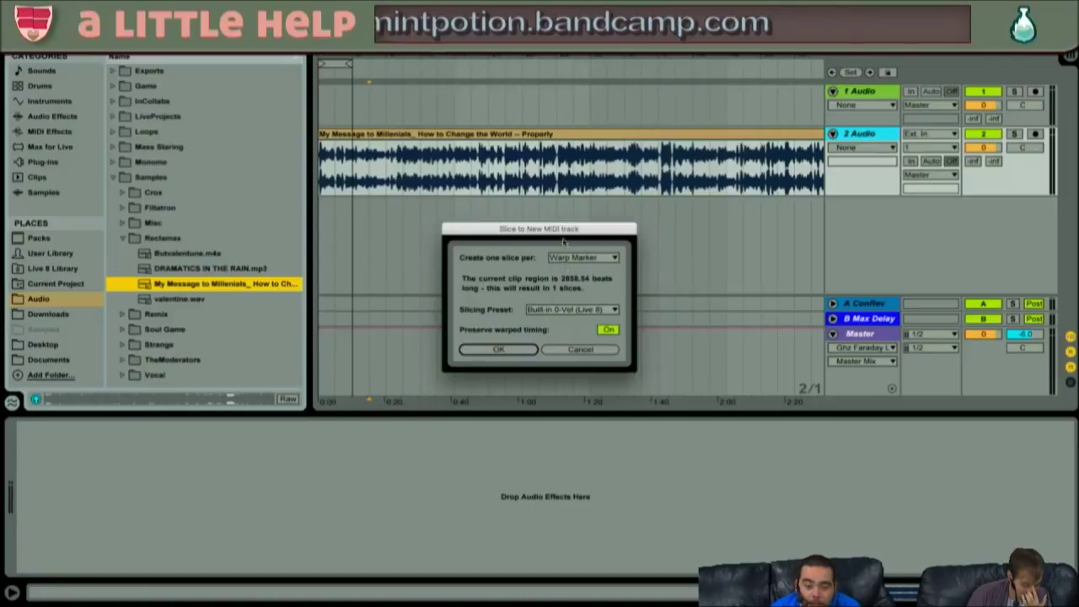
{"action": "left_click", "coordinate": [581, 256]}
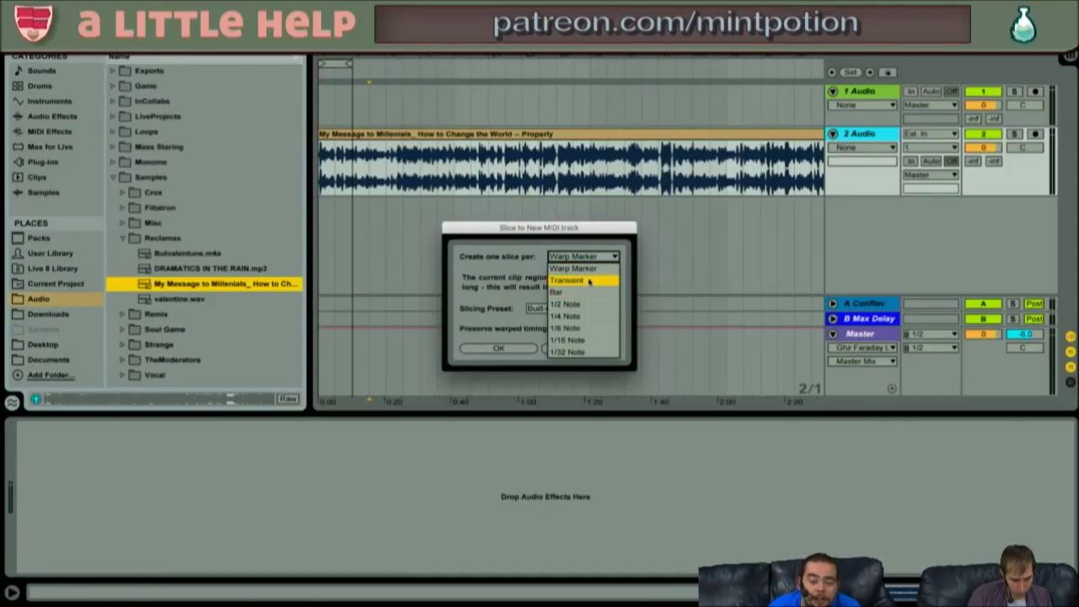
{"action": "left_click", "coordinate": [582, 280]}
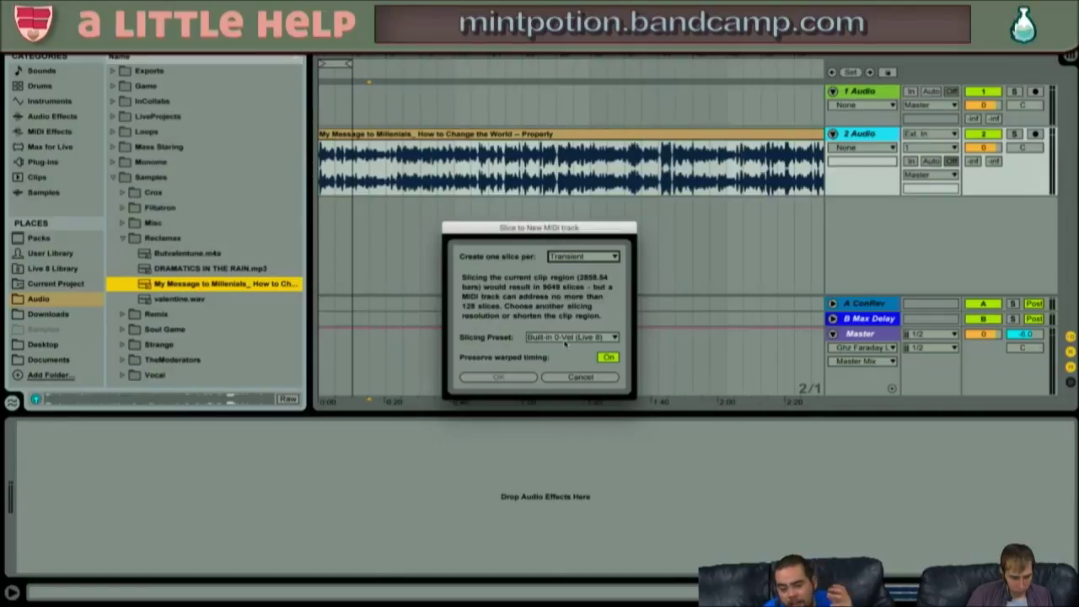
{"action": "left_click", "coordinate": [580, 378]}
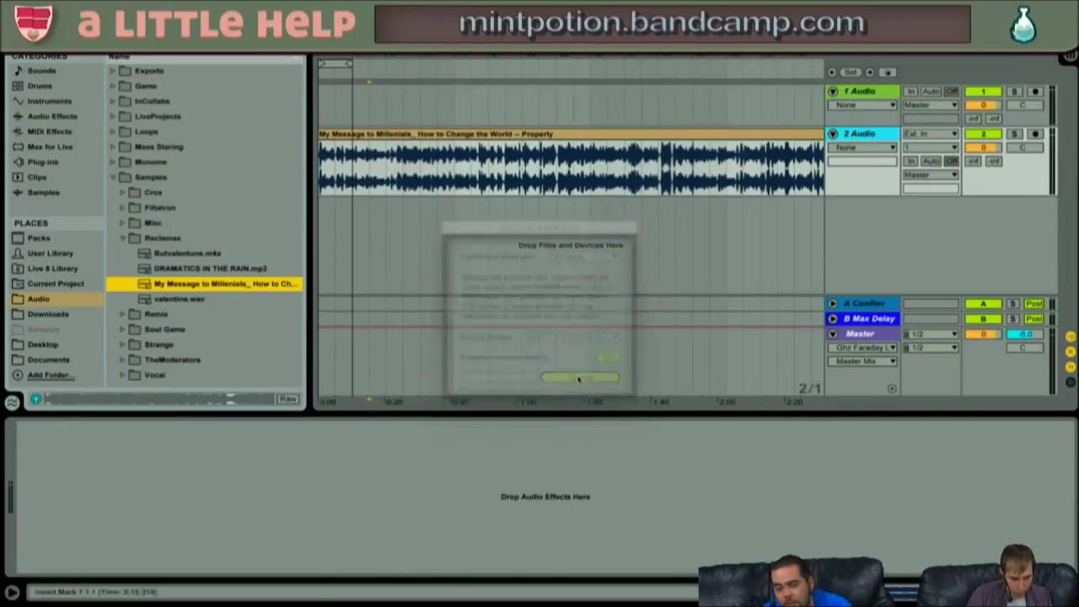
- Zoom out and audition the My Message clip from an insert point at bar 545
{"action": "right_click", "coordinate": [217, 286]}
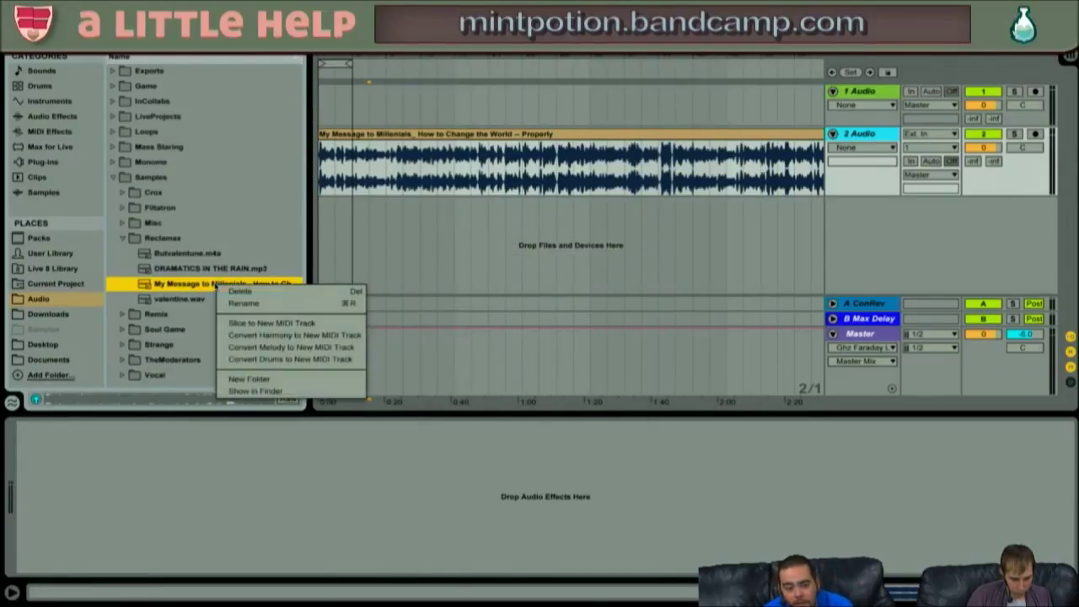
{"action": "key", "text": "Escape"}
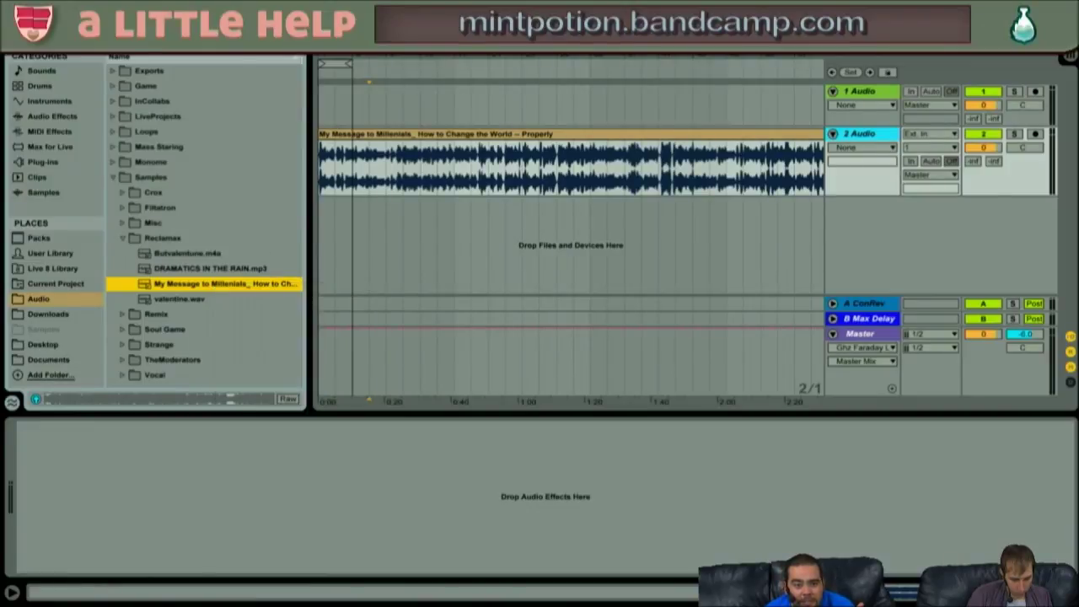
{"action": "left_click", "coordinate": [663, 245]}
{"action": "key", "text": "minus"}
{"action": "key", "text": "minus"}
{"action": "key", "text": "minus"}
{"action": "key", "text": "minus"}
{"action": "key", "text": "minus"}
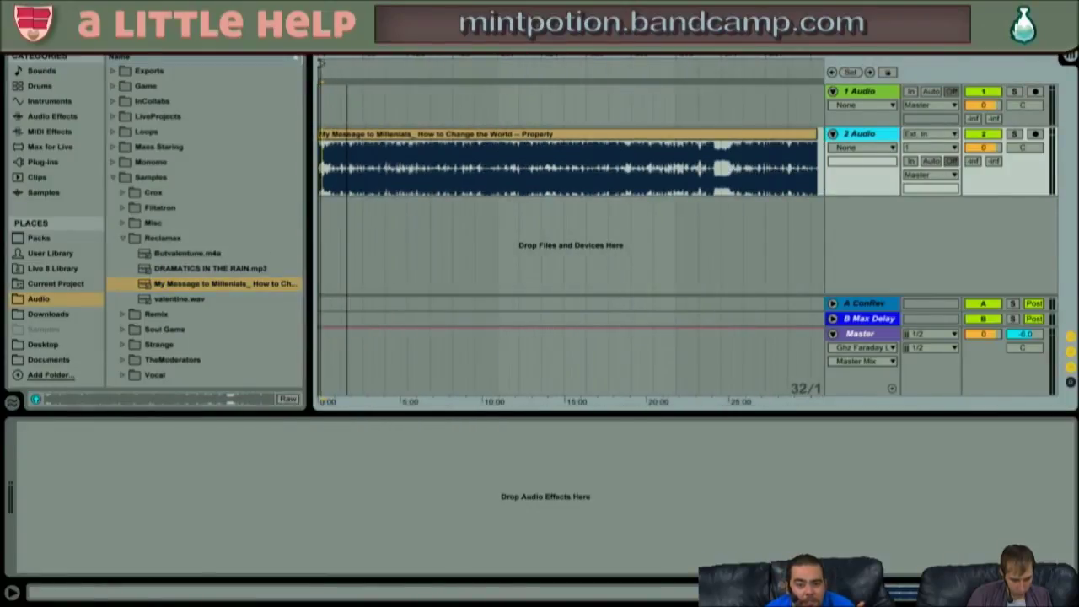
{"action": "left_click", "coordinate": [713, 135]}
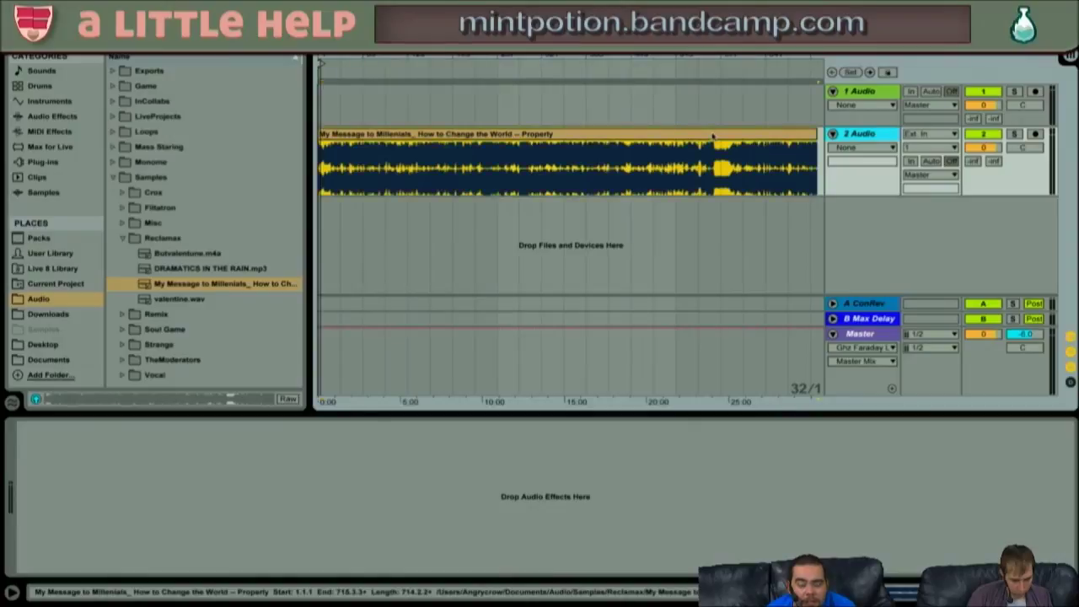
{"action": "left_click", "coordinate": [722, 160]}
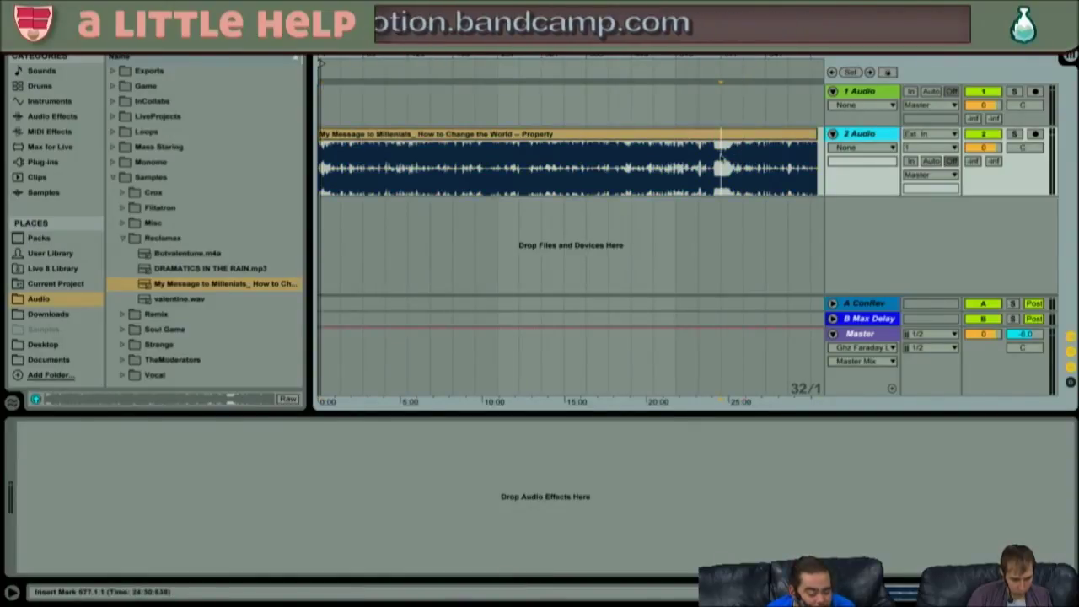
{"action": "key", "text": "space"}
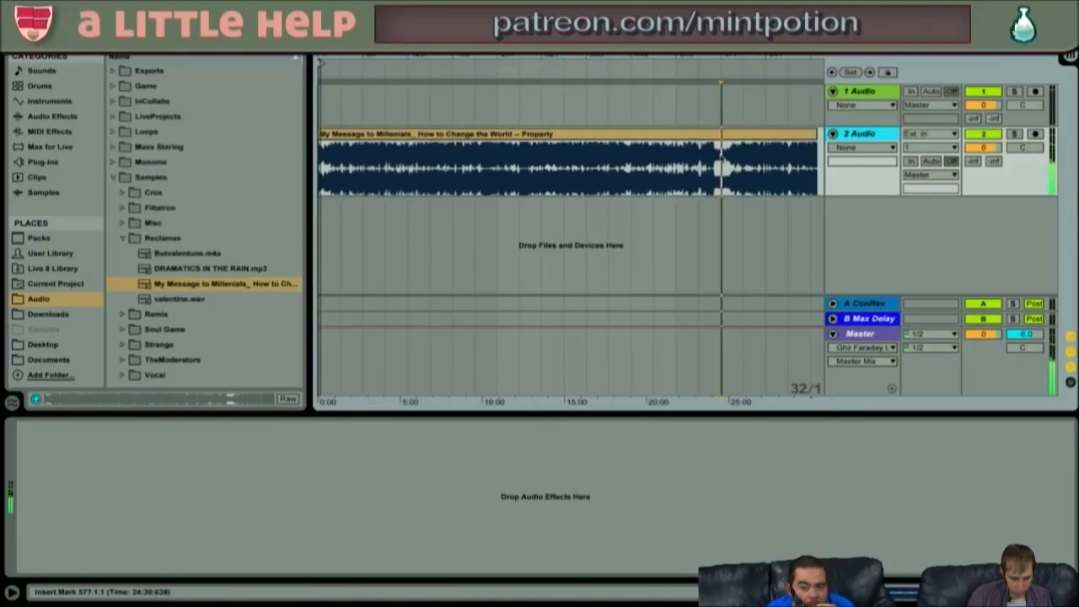
{"action": "left_click", "coordinate": [707, 159]}
{"action": "key", "text": "space"}
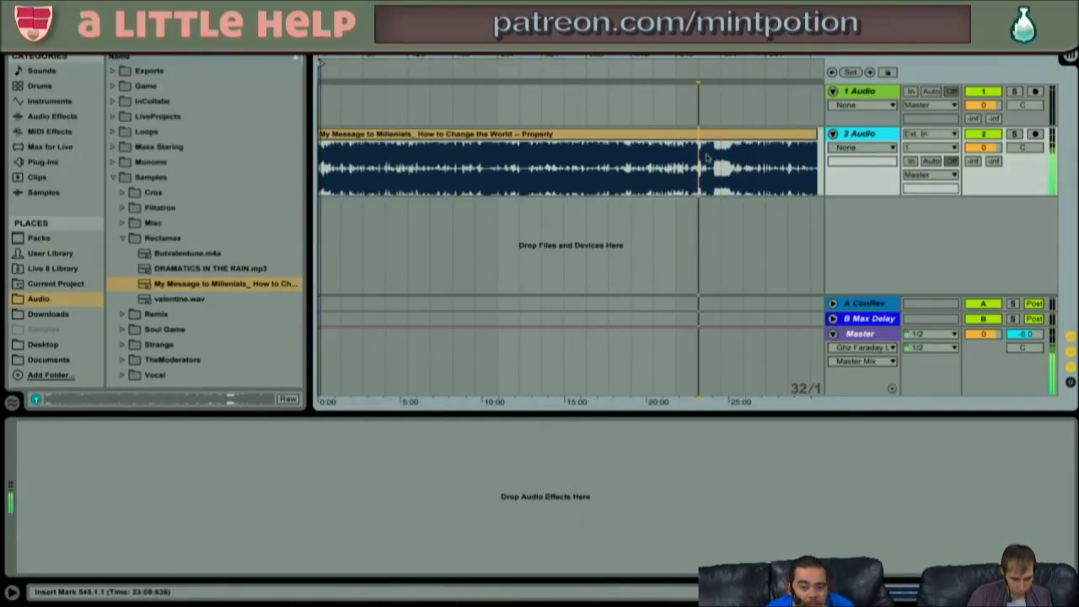
{"action": "key", "text": "space"}
- Split out bars 545 to 609 and open the middle clip in Clip View
{"action": "left_click_drag", "start_coordinate": [743, 165], "coordinate": [709, 164]}
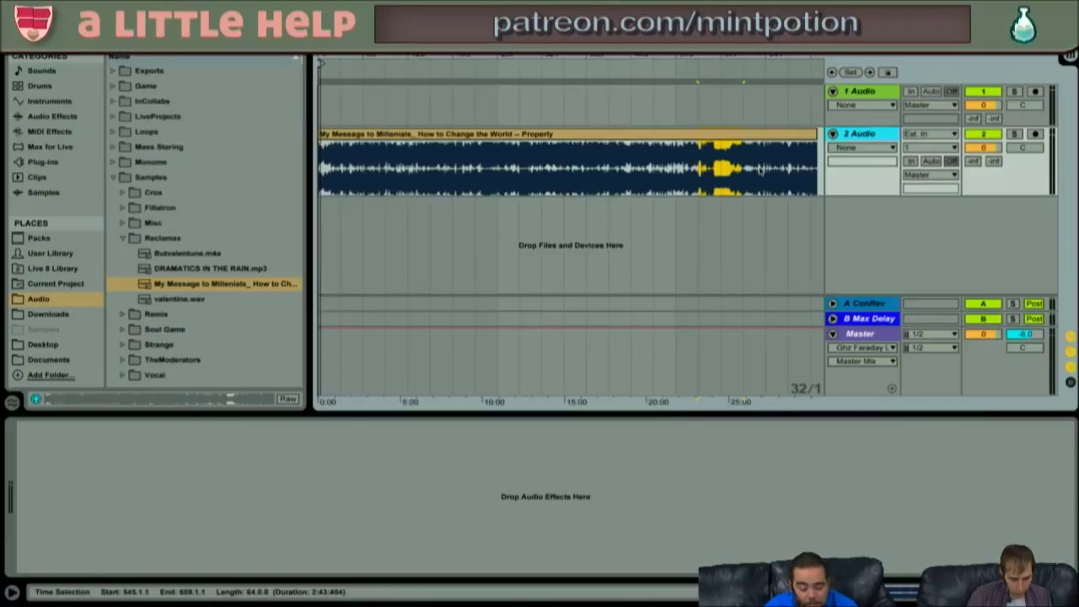
{"action": "right_click", "coordinate": [713, 136]}
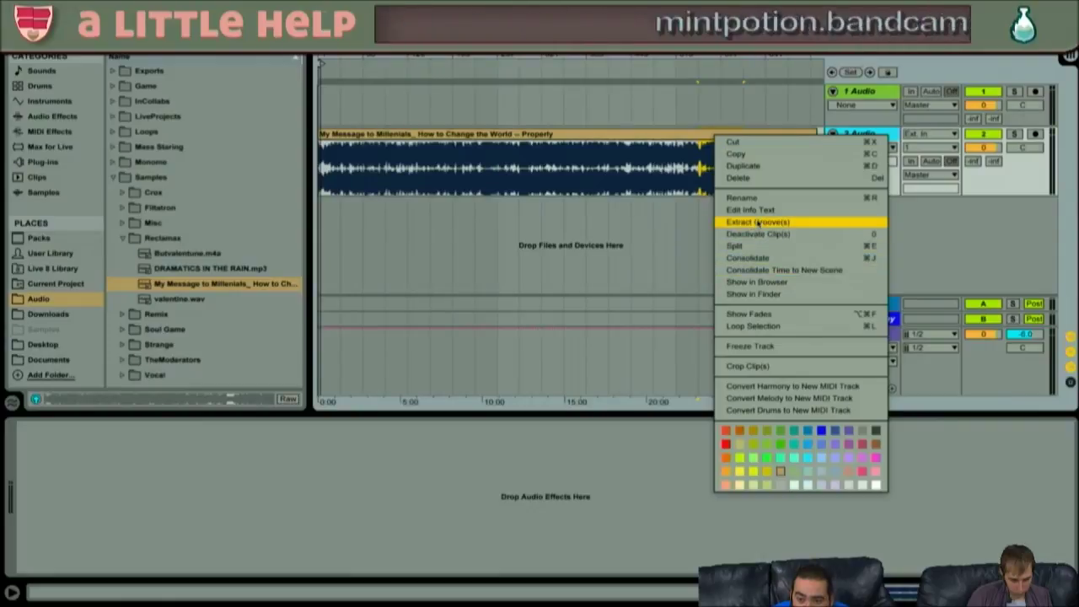
{"action": "left_click", "coordinate": [752, 247]}
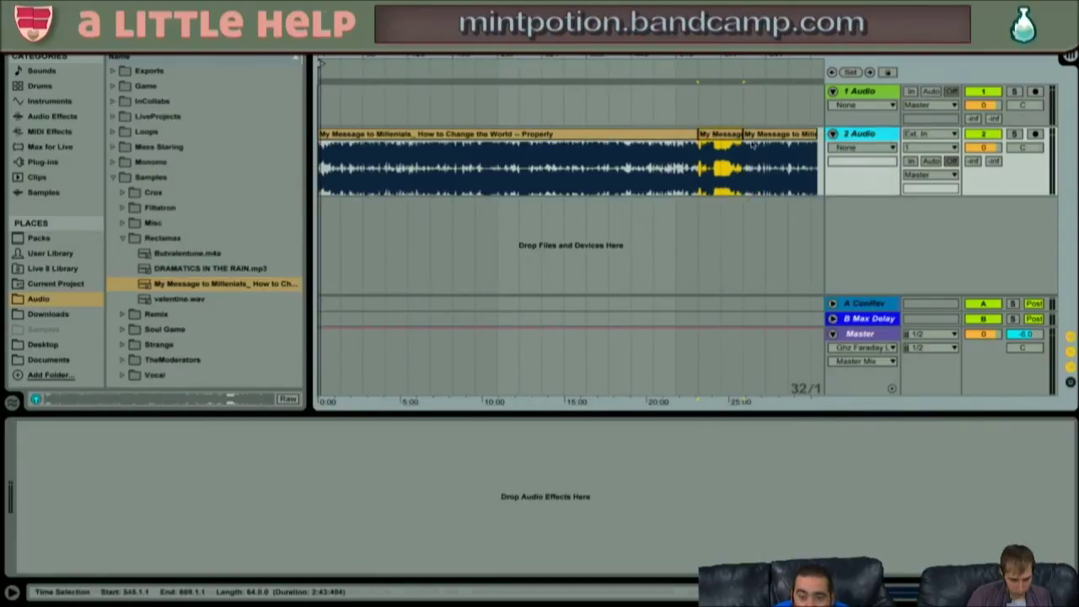
{"action": "left_click", "coordinate": [681, 134]}
{"action": "left_click", "coordinate": [681, 133]}
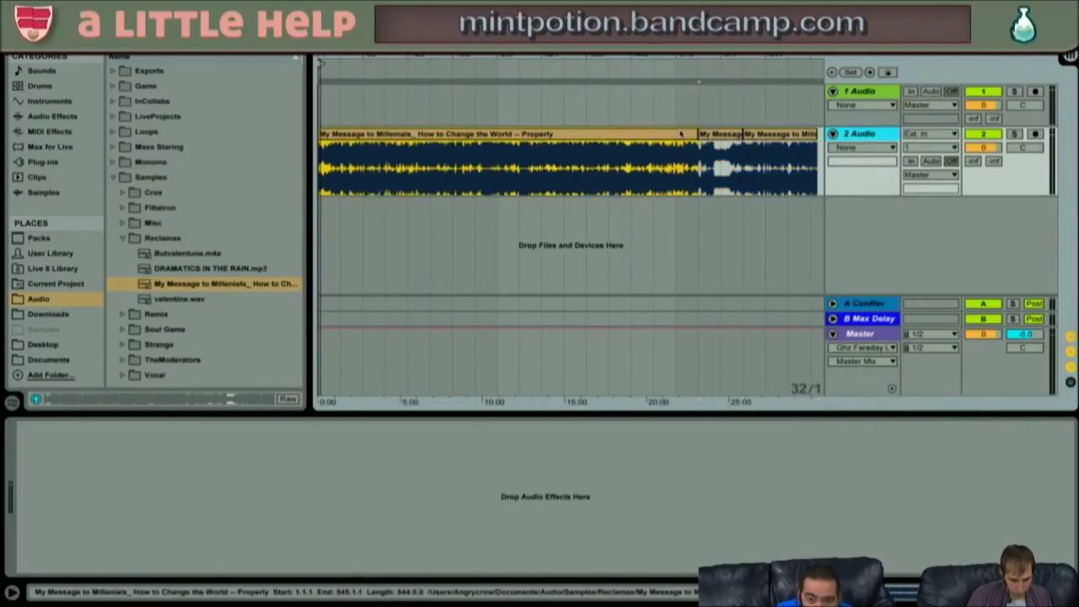
{"action": "double_click", "coordinate": [719, 133]}
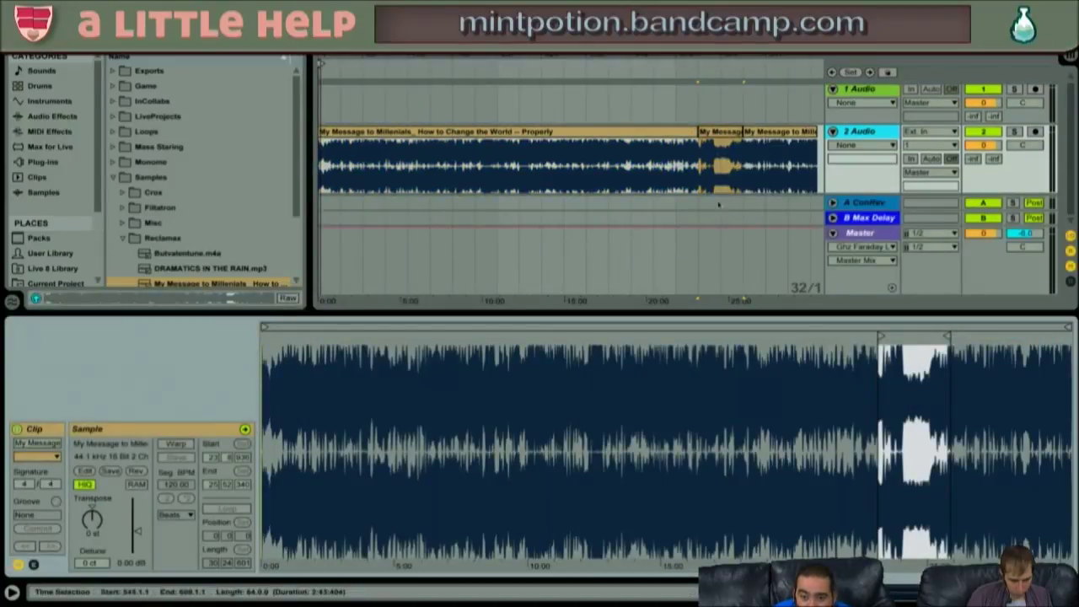
{"action": "left_click_drag", "start_coordinate": [916, 343], "coordinate": [690, 346]}
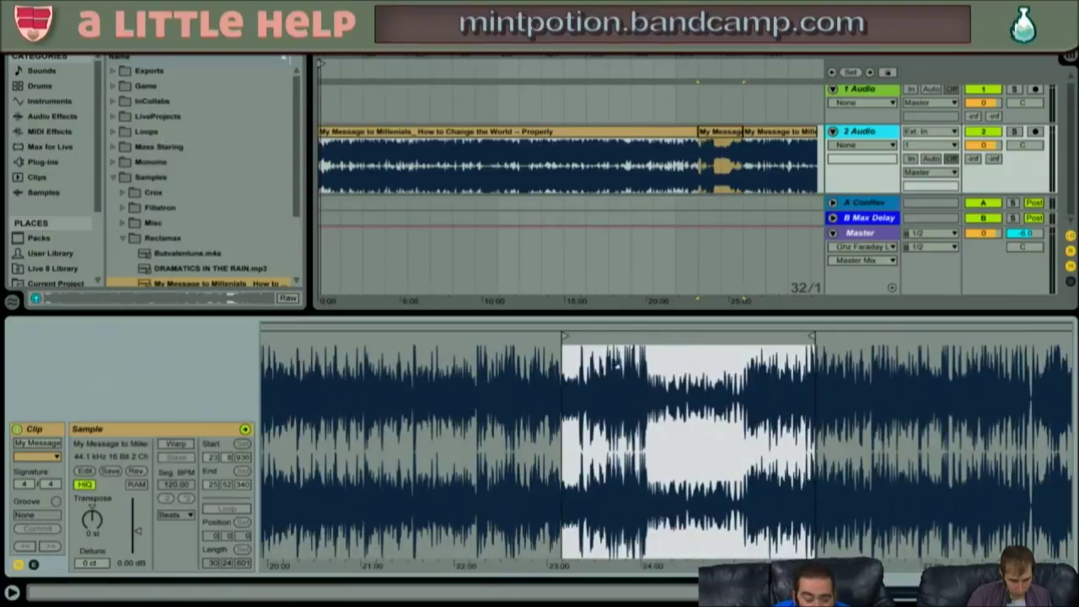
{"action": "left_click", "coordinate": [722, 131]}
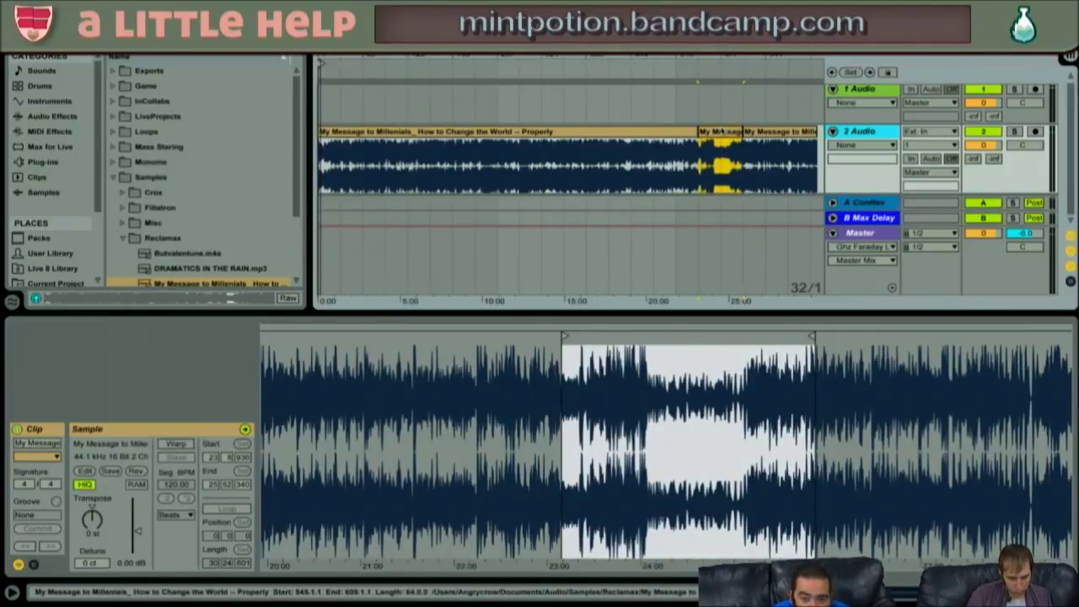
- Consolidate the bar 545–609 middle clip into a 64-bar warped clip from its context menu
{"action": "right_click", "coordinate": [722, 131]}
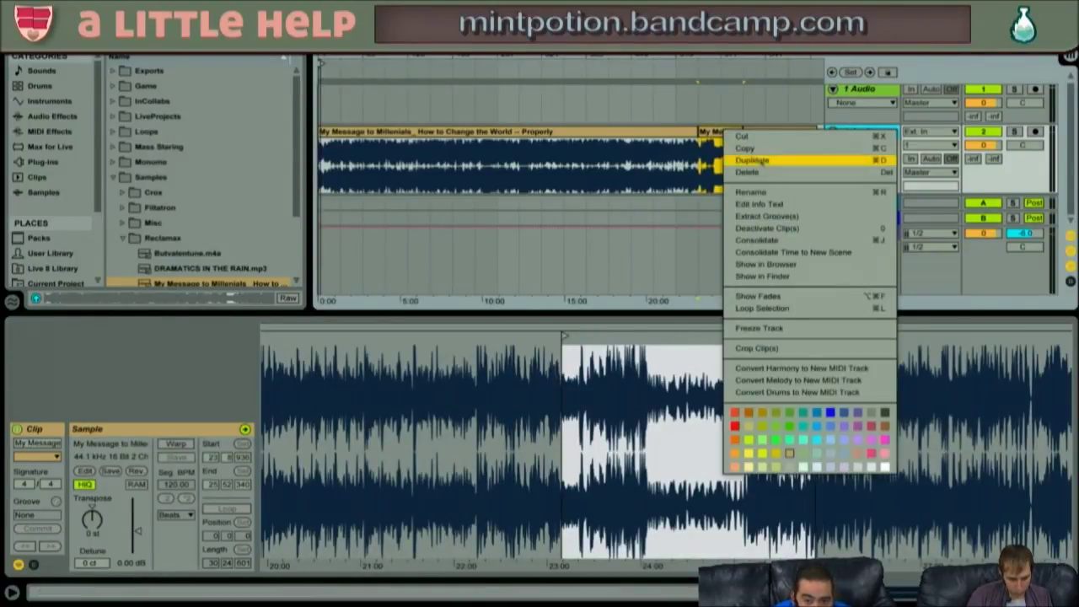
{"action": "left_click", "coordinate": [785, 241]}
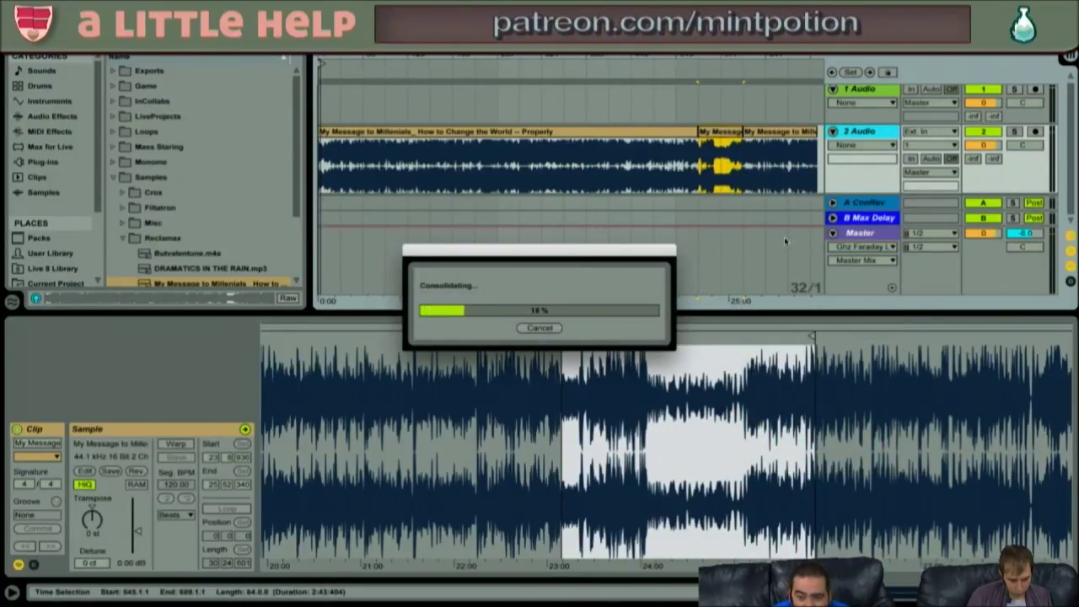
{"action": "left_click_drag", "start_coordinate": [570, 254], "coordinate": [587, 329]}
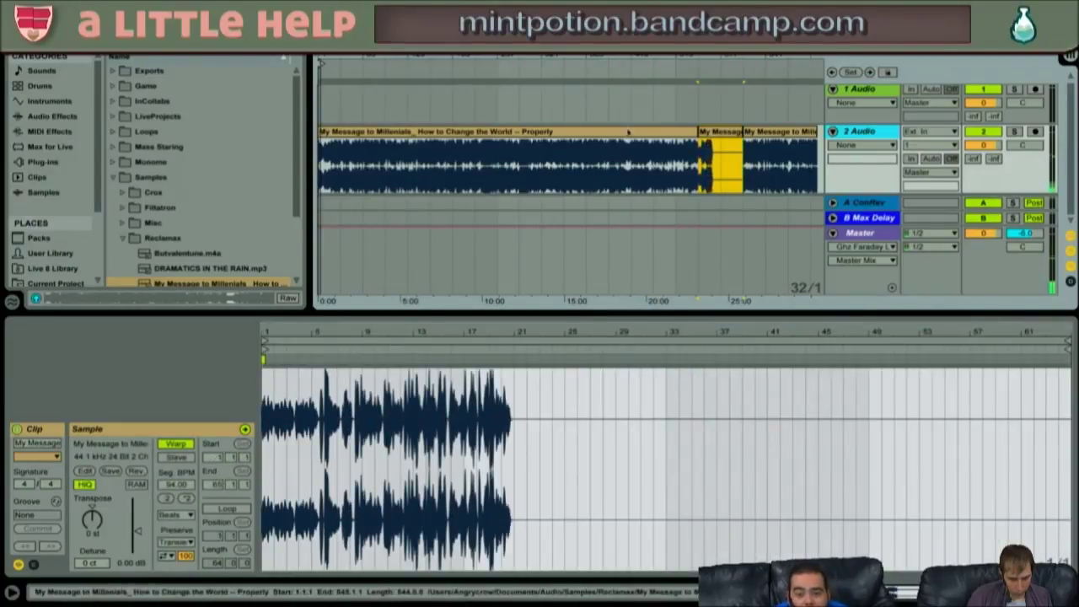
- Delete the long first clip and the trailing clip, leaving only the consolidated section
{"action": "left_click", "coordinate": [650, 132]}
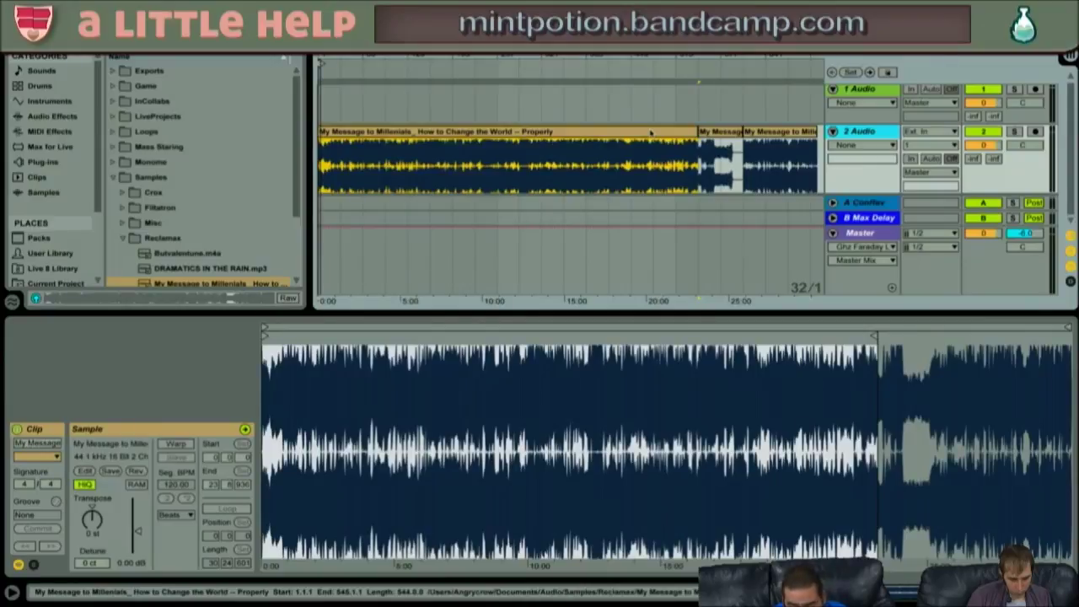
{"action": "key", "text": "Delete"}
{"action": "left_click", "coordinate": [764, 143]}
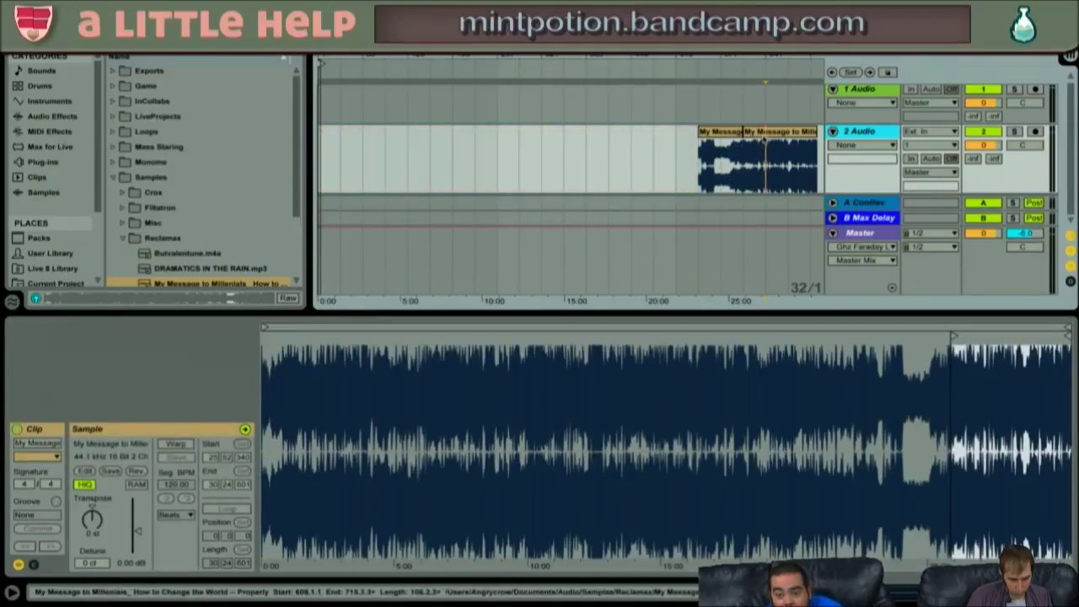
{"action": "key", "text": "Delete"}
- Delete the empty time before the consolidated clip so it starts at the arrangement's beginning
{"action": "left_click", "coordinate": [721, 139]}
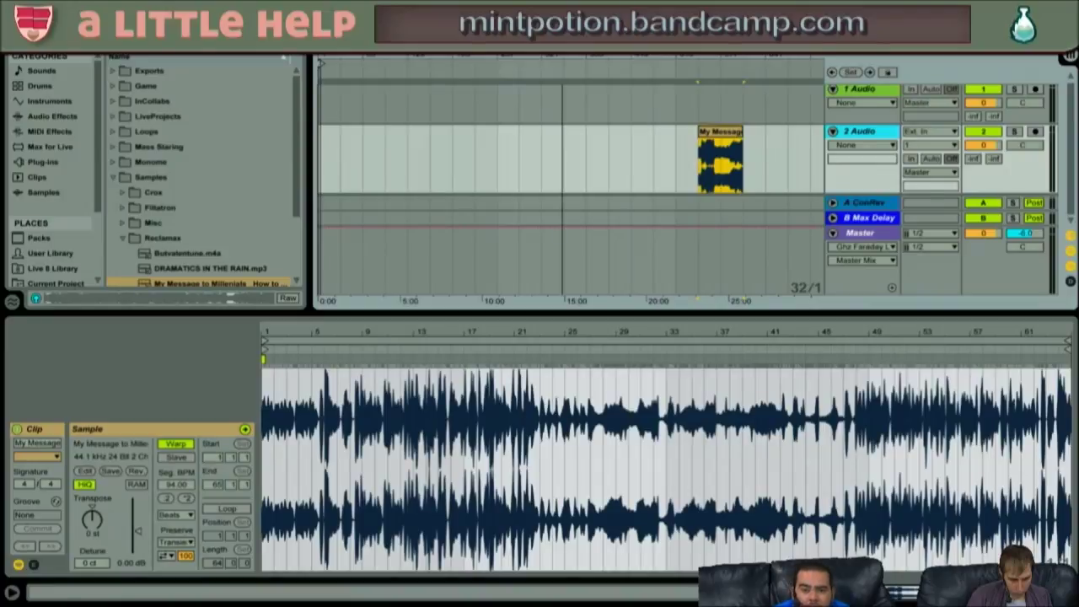
{"action": "left_click_drag", "start_coordinate": [698, 157], "coordinate": [268, 154]}
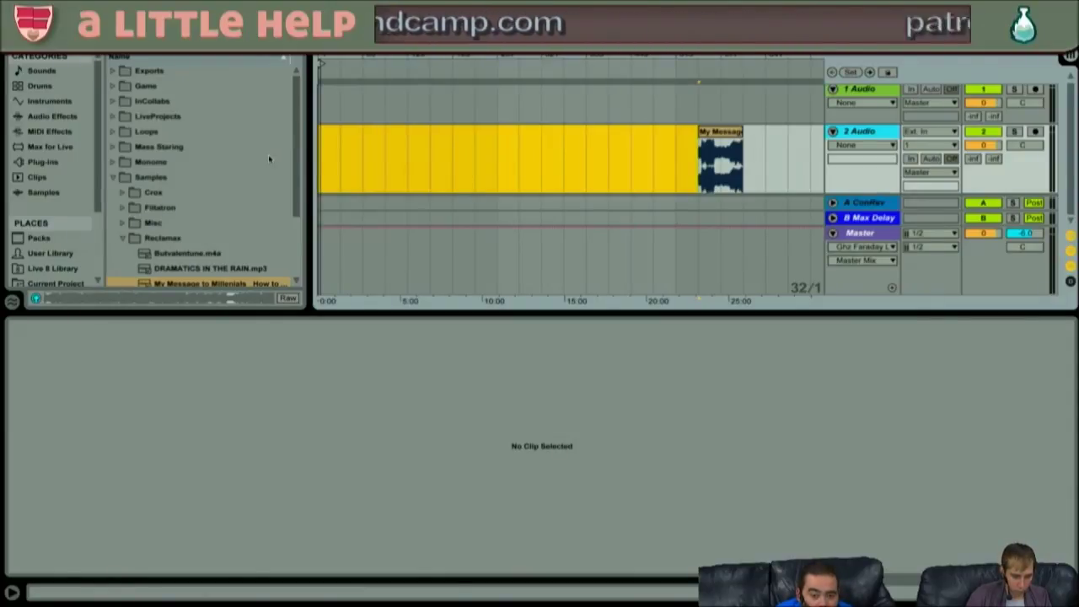
{"action": "key", "text": "ctrl+shift+Delete"}
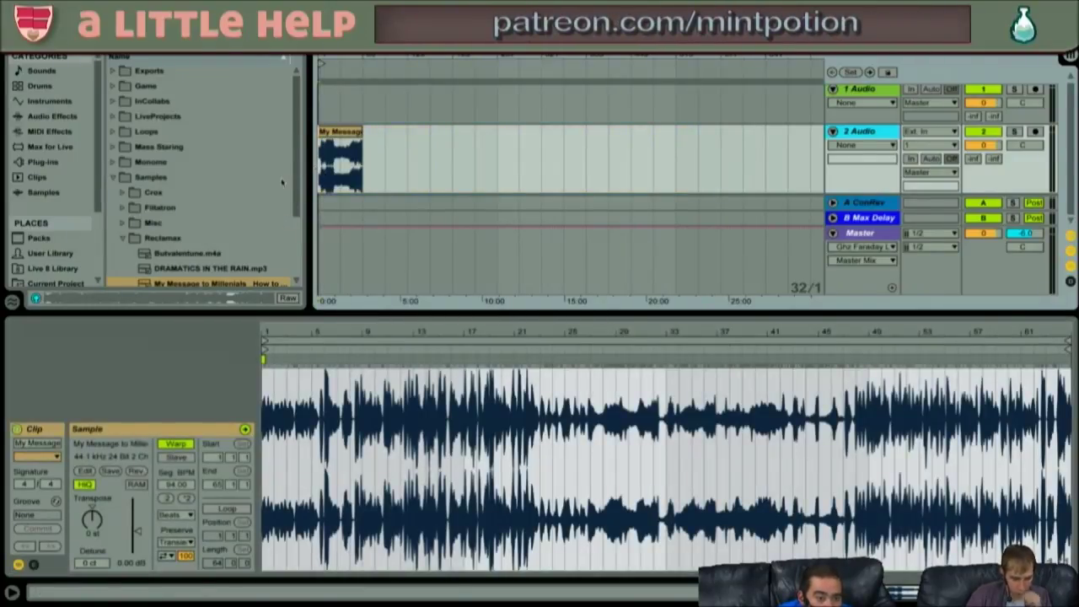
- Drag Simpler from the Instruments browser into the arrangement to create track 3 Simpler
{"action": "left_click", "coordinate": [113, 177]}
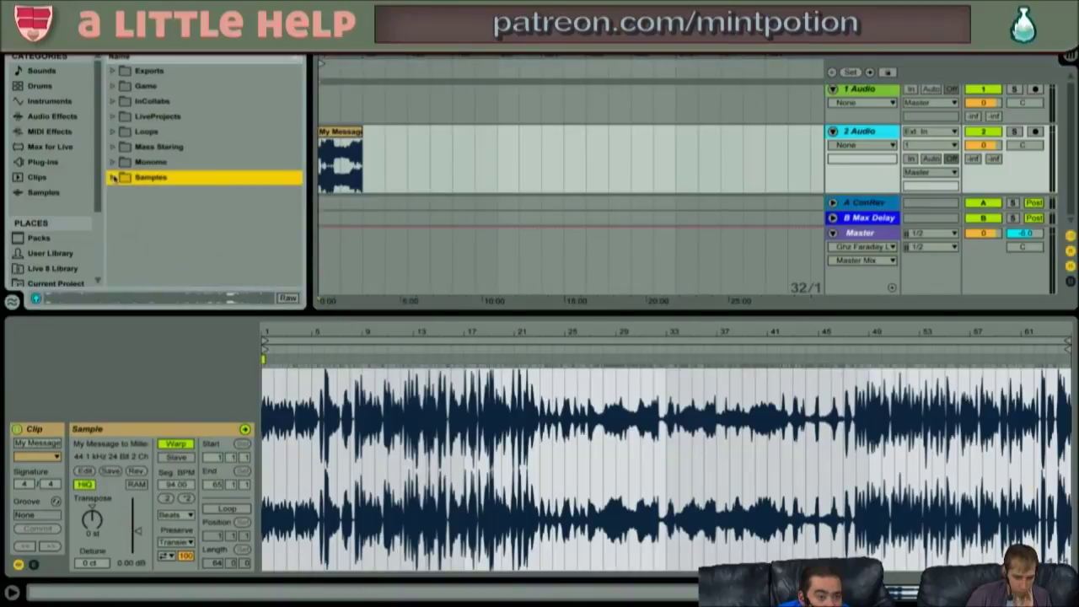
{"action": "left_click", "coordinate": [49, 118]}
{"action": "scroll", "coordinate": [156, 173], "scroll_direction": "down", "scroll_amount": 3}
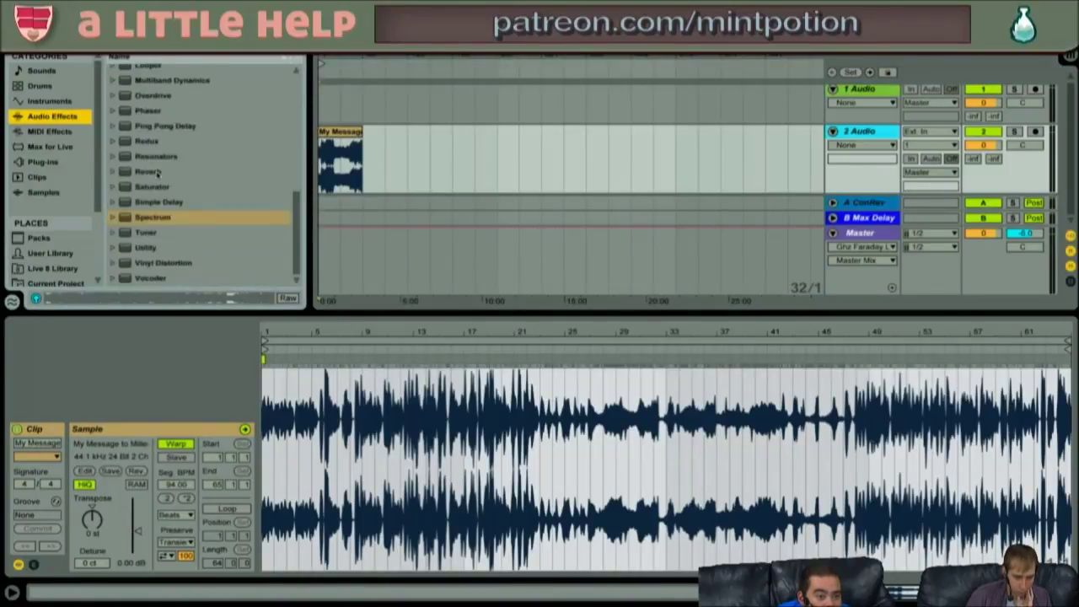
{"action": "left_click_drag", "start_coordinate": [286, 314], "coordinate": [286, 370]}
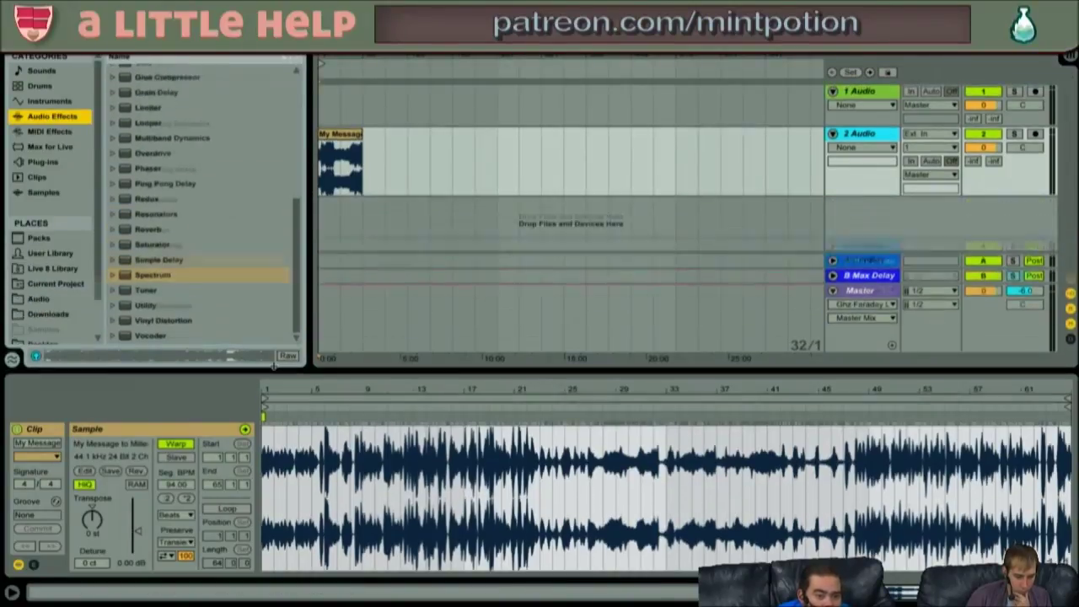
{"action": "left_click", "coordinate": [382, 251]}
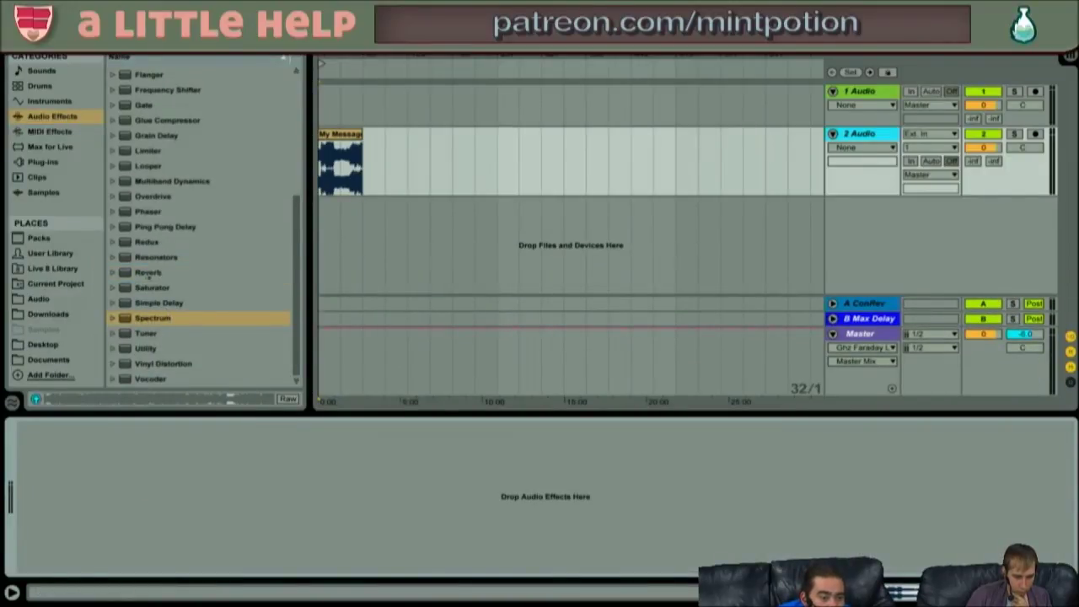
{"action": "scroll", "coordinate": [166, 278], "scroll_direction": "up", "scroll_amount": 5}
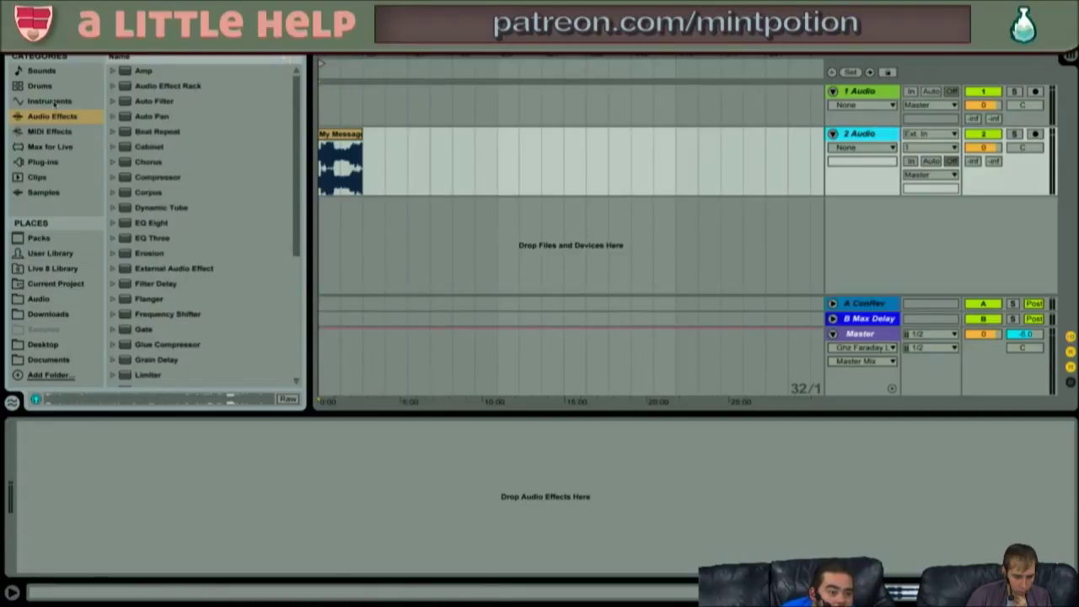
{"action": "left_click", "coordinate": [49, 130]}
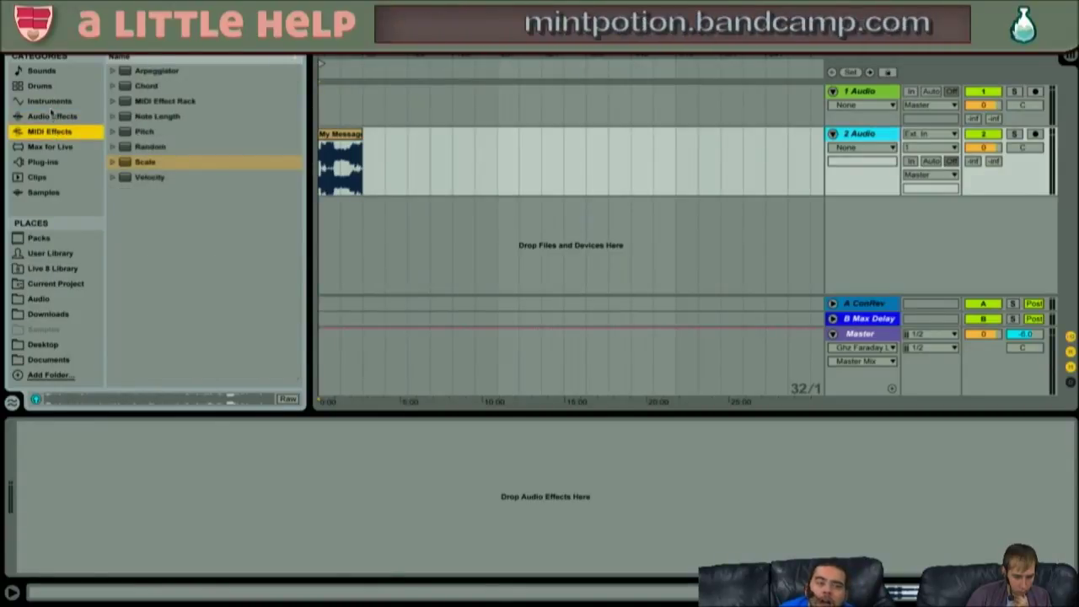
{"action": "left_click", "coordinate": [51, 102]}
{"action": "left_click", "coordinate": [136, 205]}
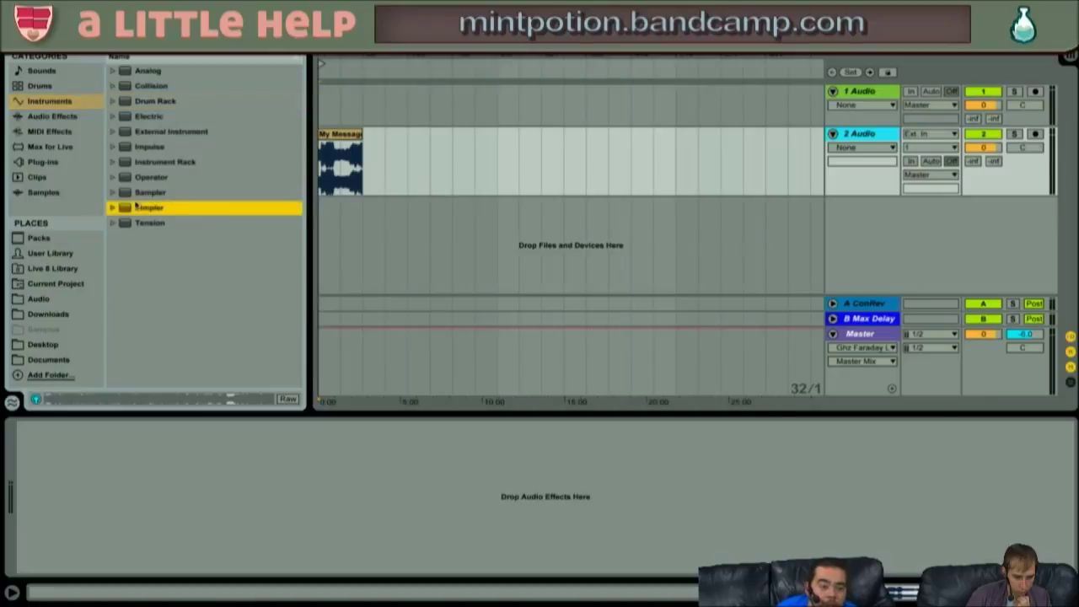
{"action": "left_click_drag", "start_coordinate": [238, 215], "coordinate": [355, 196]}
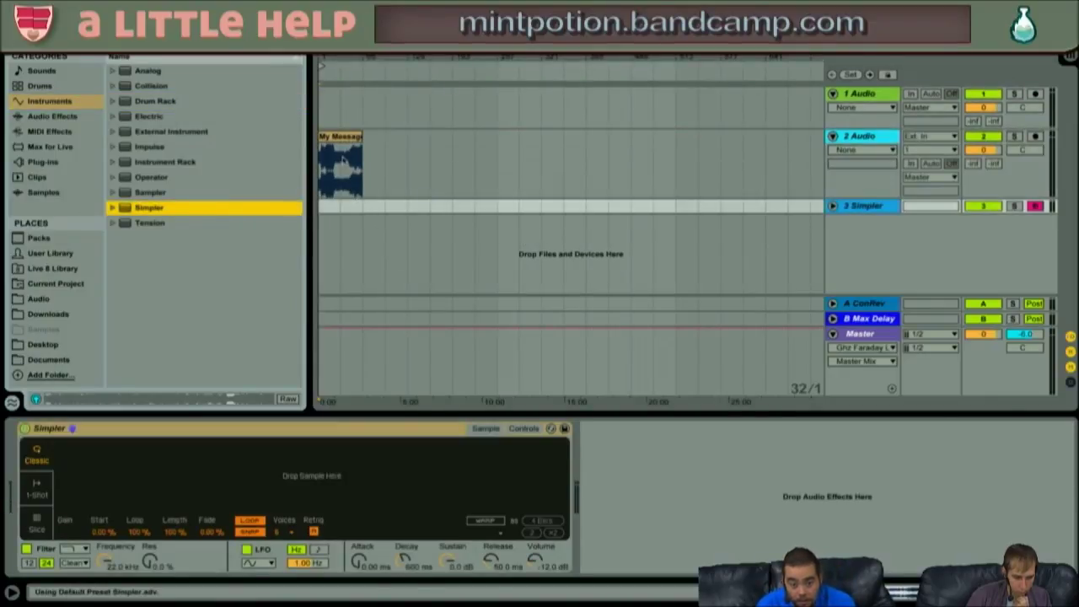
- Drop the My Message clip onto Simpler on track 3 and switch Simpler to Slice mode
{"action": "left_click", "coordinate": [343, 159]}
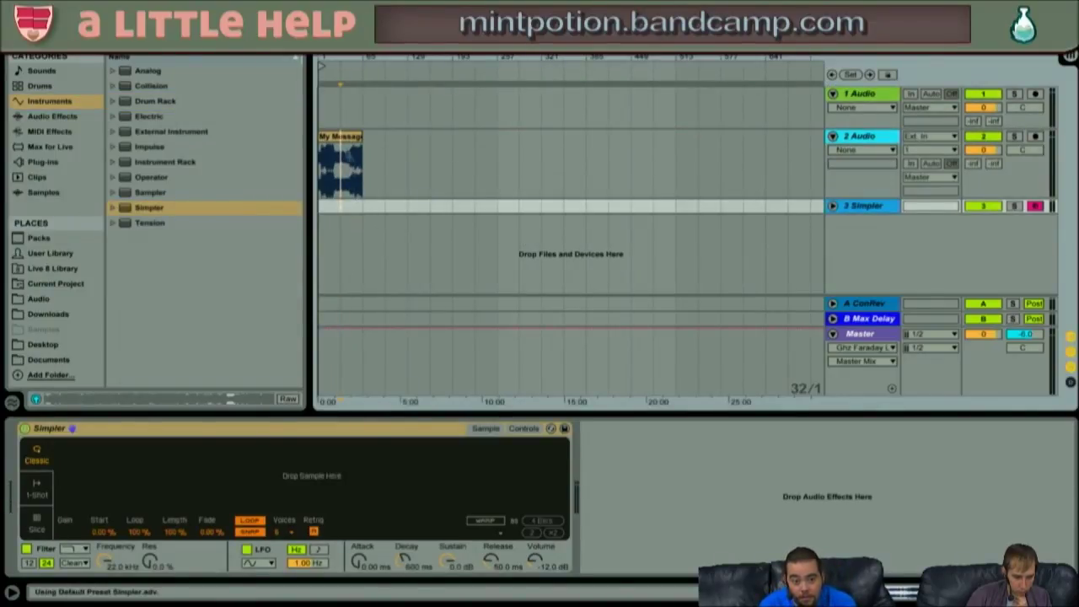
{"action": "left_click_drag", "start_coordinate": [344, 137], "coordinate": [329, 468]}
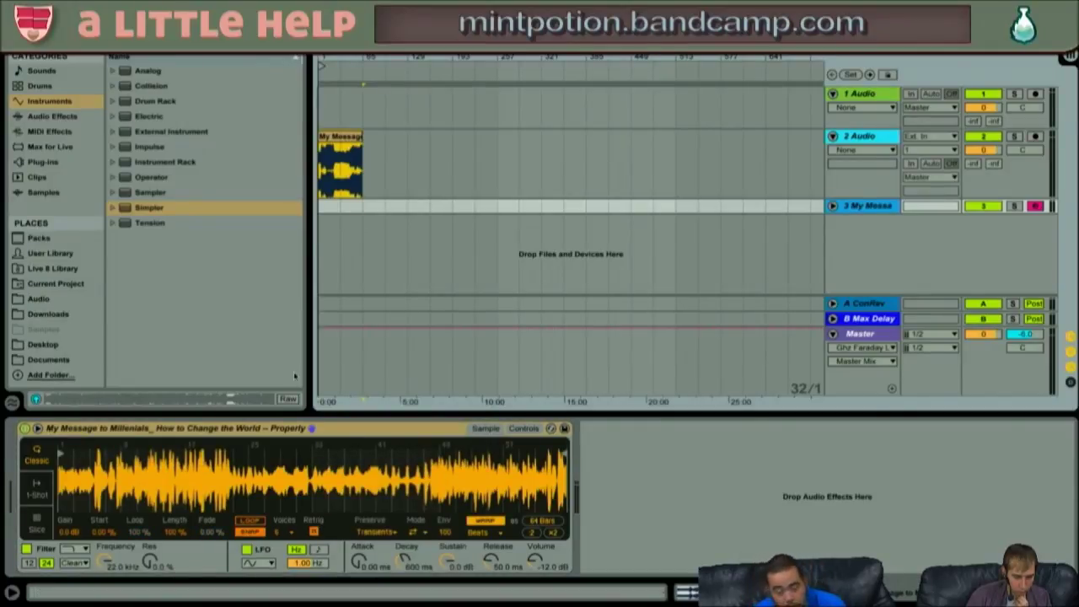
{"action": "left_click", "coordinate": [467, 364]}
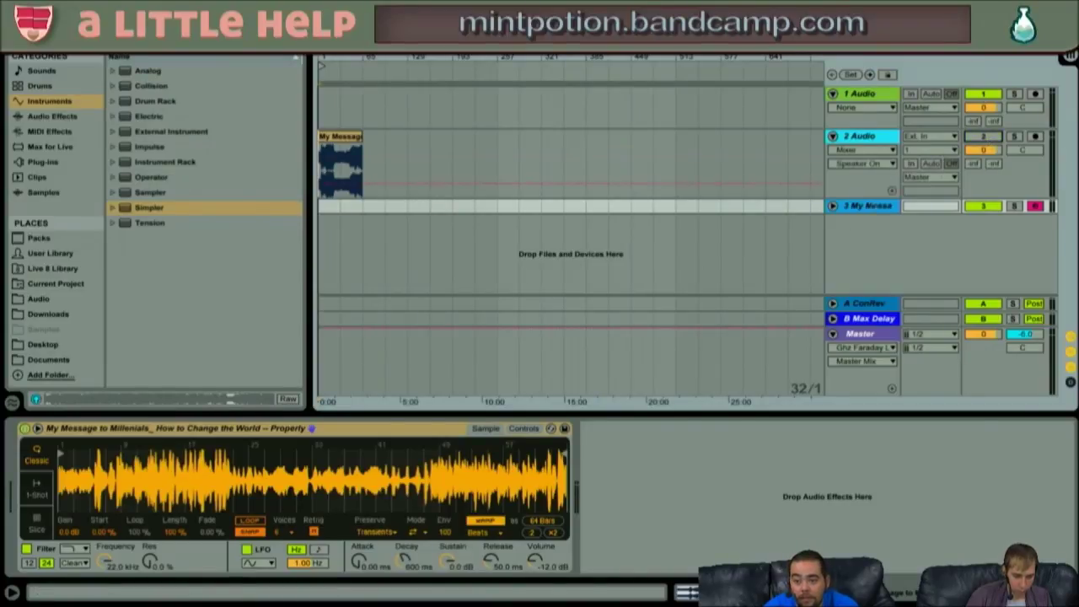
{"action": "left_click", "coordinate": [855, 207]}
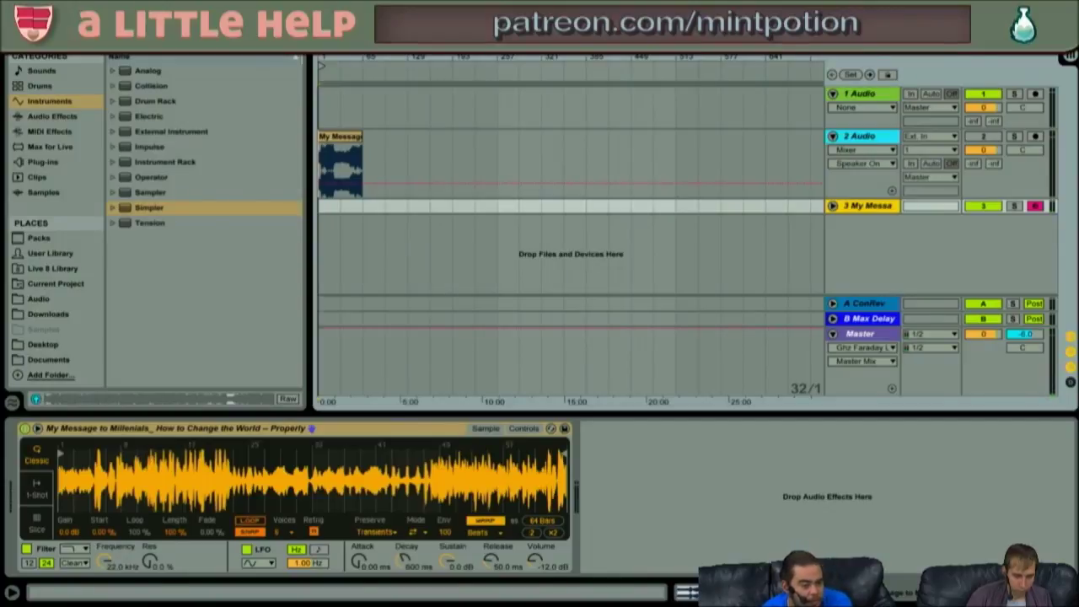
{"action": "left_click", "coordinate": [35, 525]}
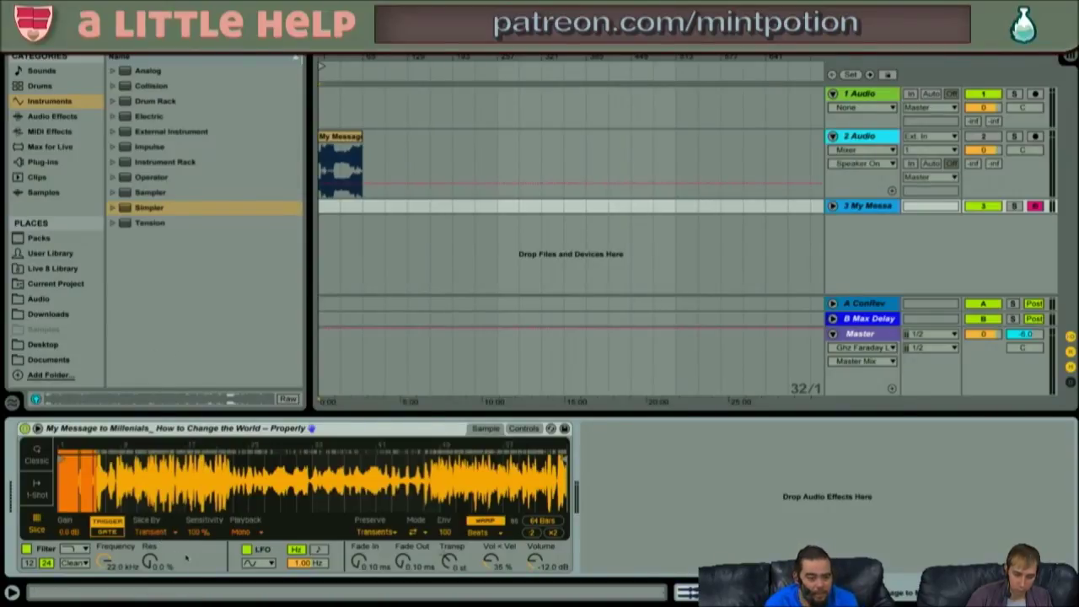
- Set Simpler's Slice By to Region, audition slices with the A and S keys, and enable Gate
{"action": "left_click", "coordinate": [168, 533]}
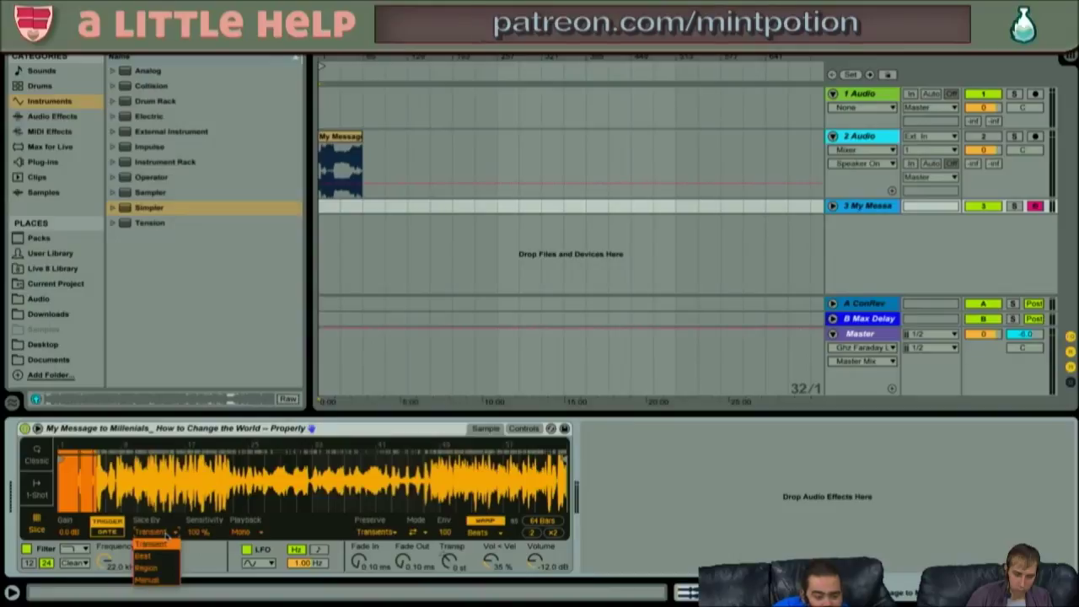
{"action": "left_click", "coordinate": [152, 568]}
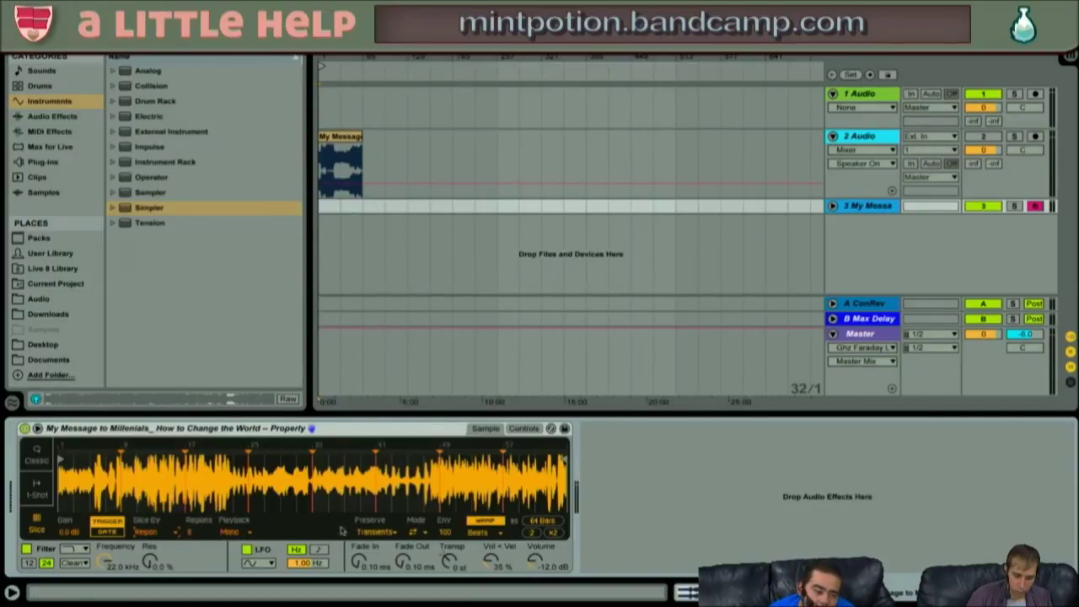
{"action": "key", "text": "z"}
{"action": "key", "text": "a"}
{"action": "key", "text": "a"}
{"action": "key", "text": "s"}
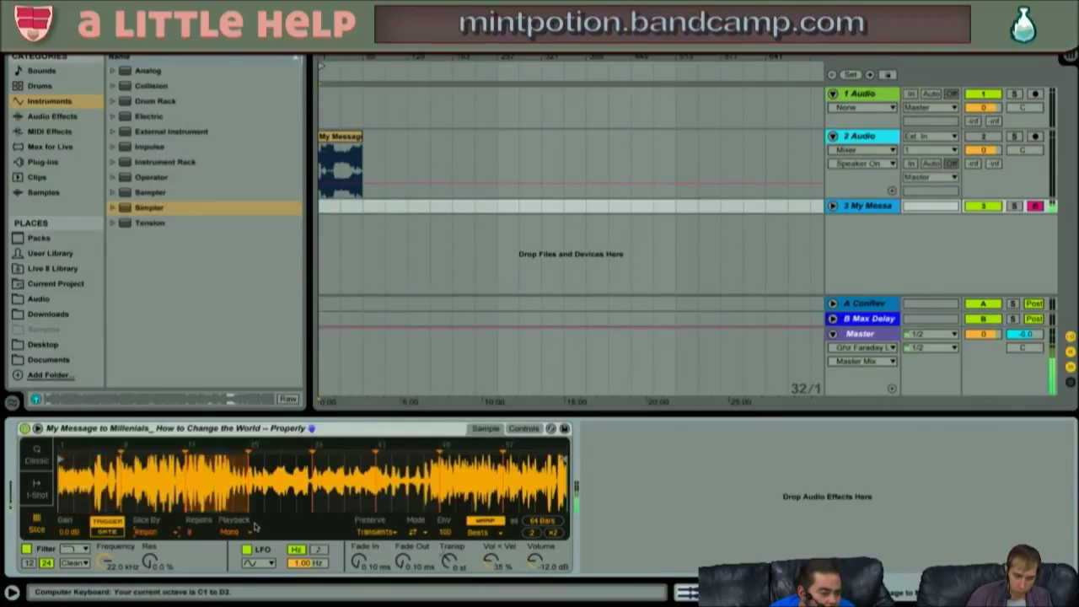
{"action": "key", "text": "a"}
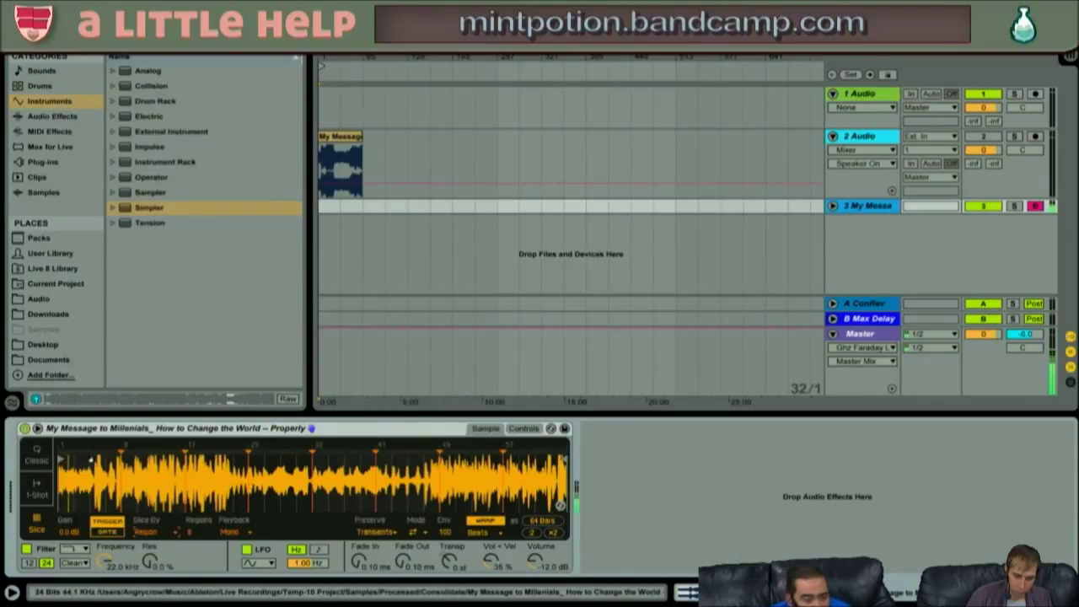
{"action": "left_click", "coordinate": [107, 531]}
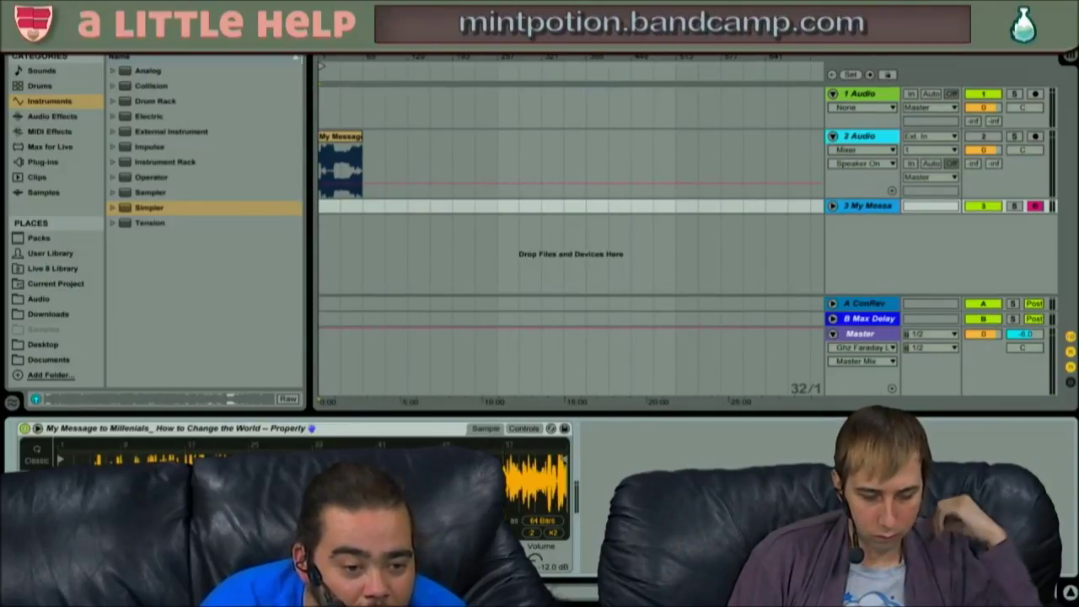
- Drag Simpler's sample start marker right to trim the sample to 40 bars
{"action": "left_click_drag", "start_coordinate": [63, 458], "coordinate": [187, 457]}
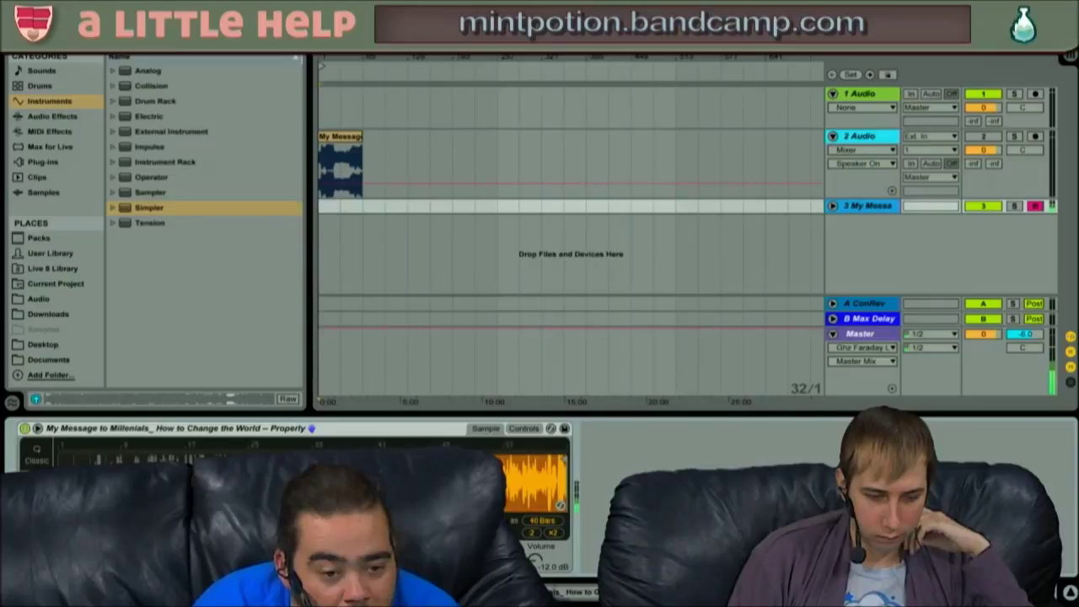
{"action": "left_click_drag", "start_coordinate": [251, 458], "coordinate": [381, 458]}
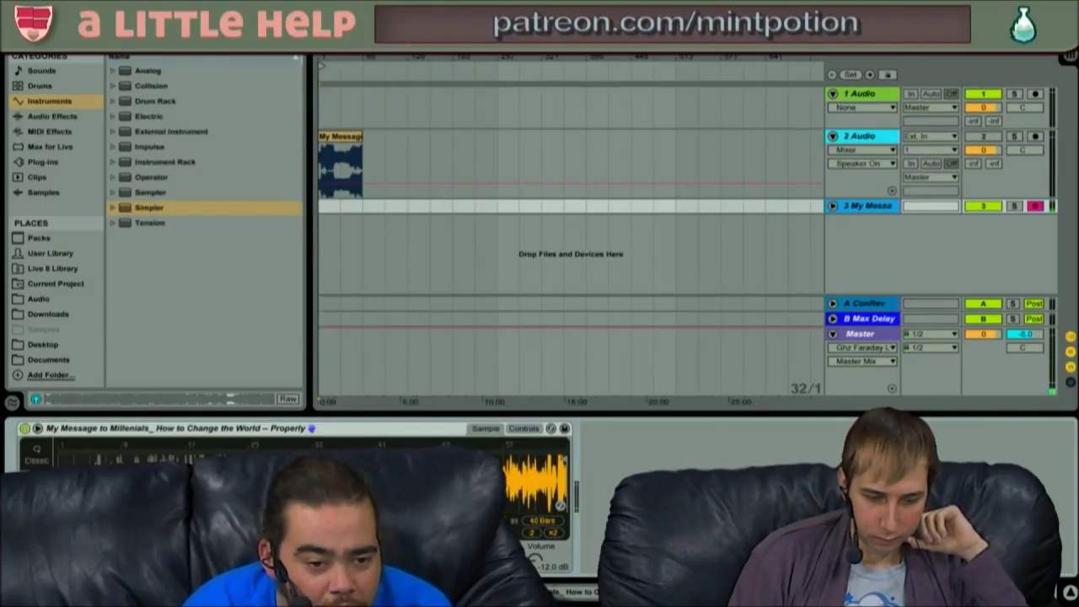
{"action": "left_click", "coordinate": [273, 450]}
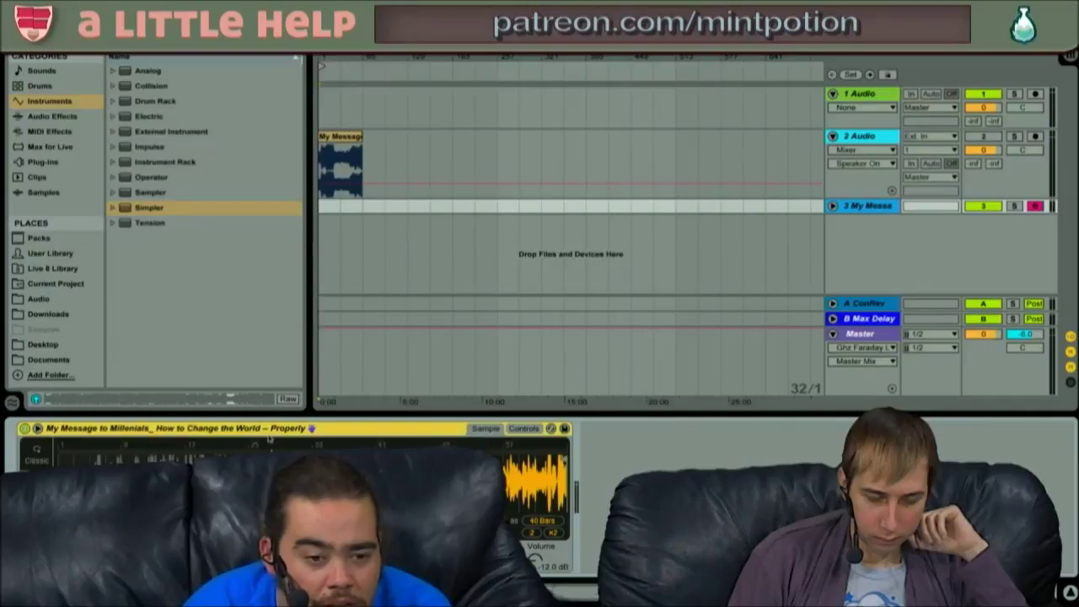
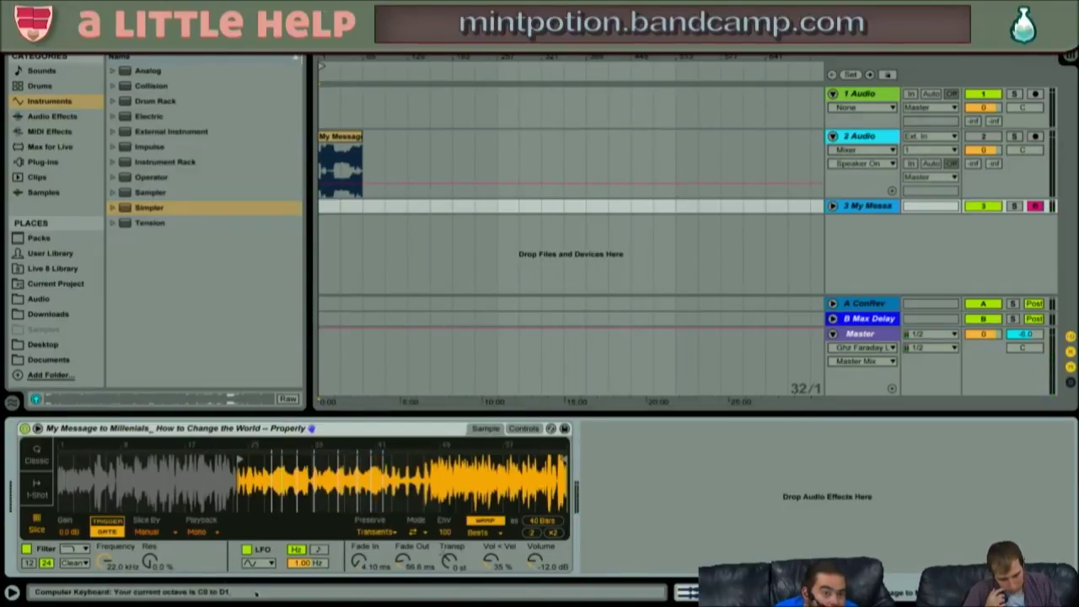
- Hot-swap Simpler and shift the computer keyboard's octave down with Z, then up with X
{"action": "key", "text": "q"}
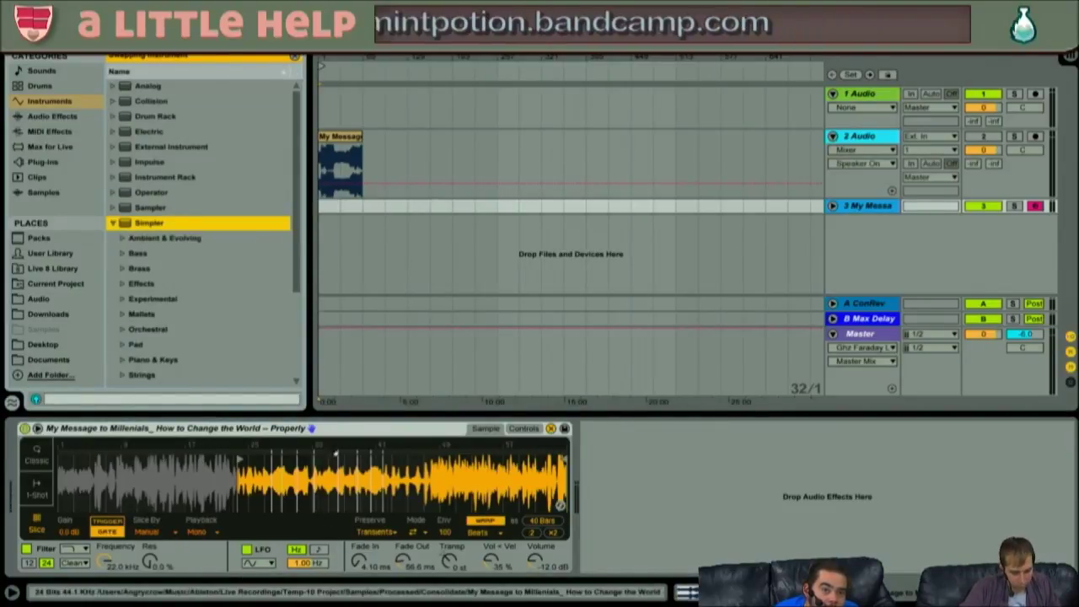
{"action": "left_click", "coordinate": [334, 436]}
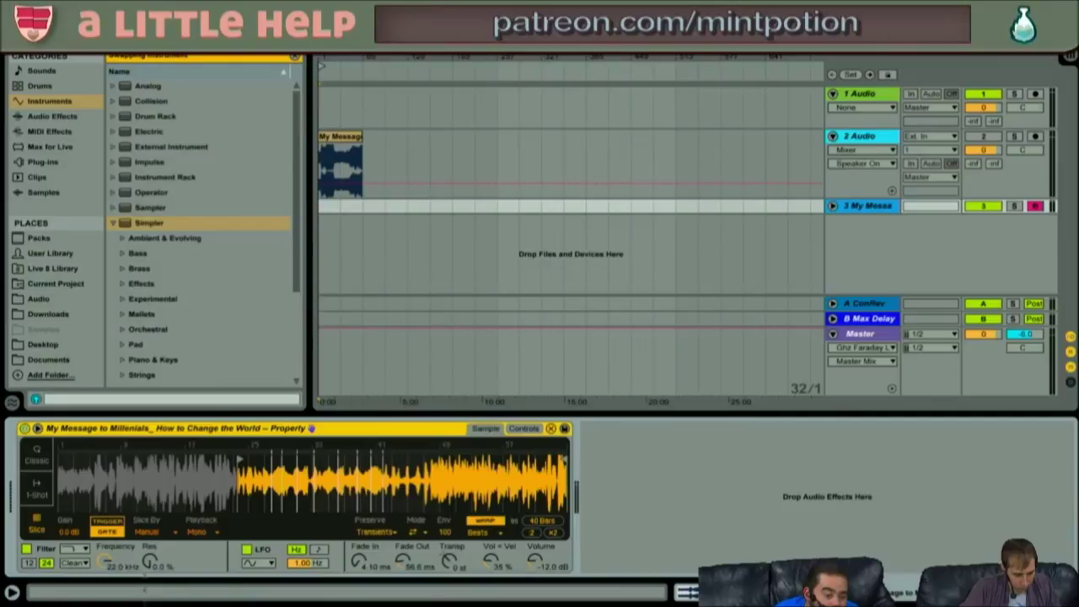
{"action": "key", "text": "z"}
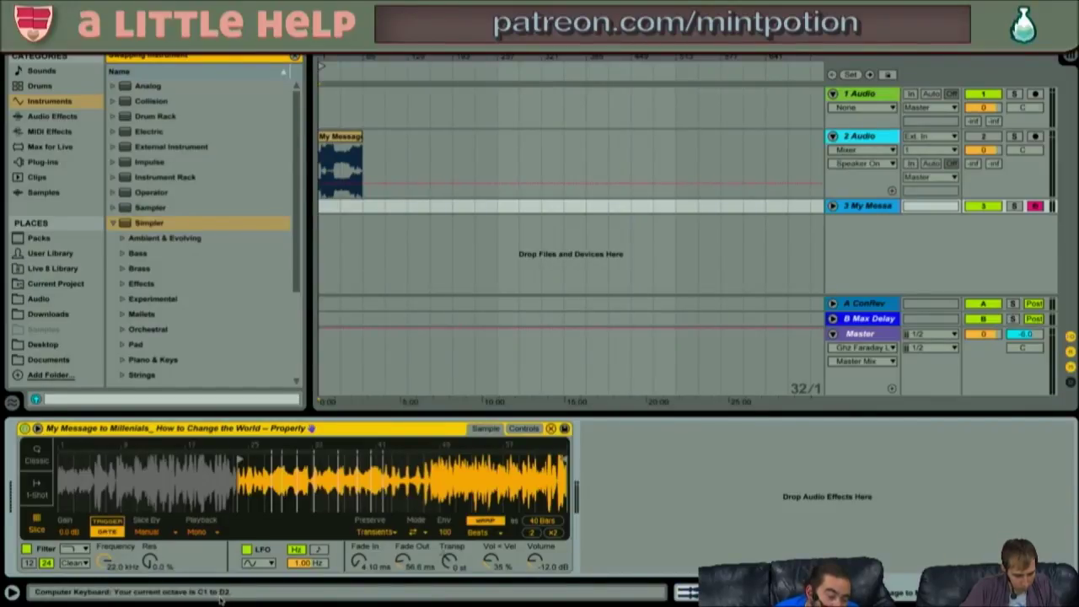
{"action": "key", "text": "x"}
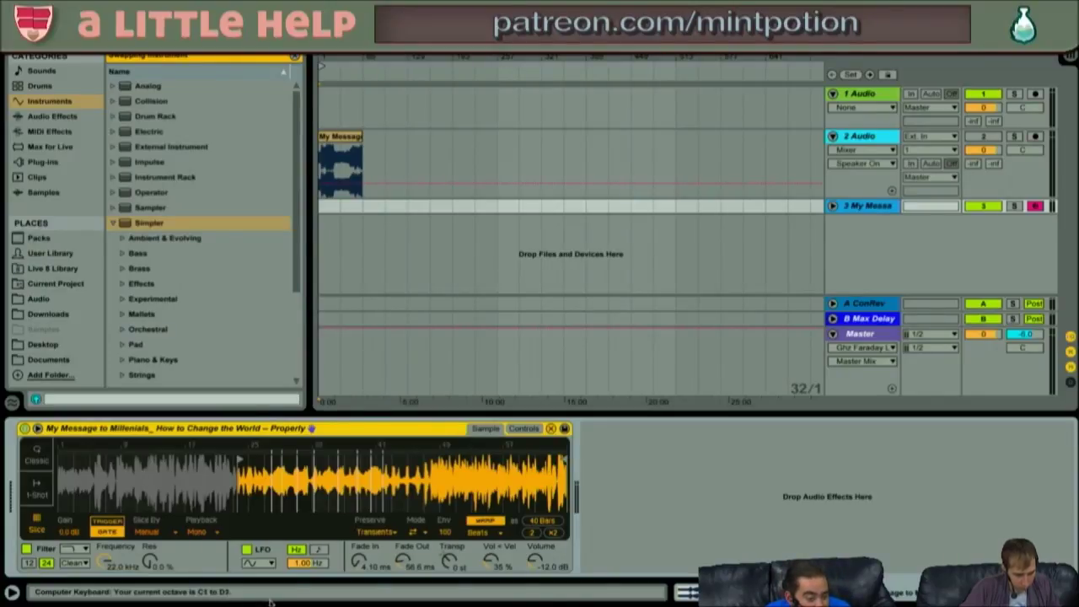
- Play the first slice at different velocities, changing velocity with C and V between takes
{"action": "key", "text": "a"}
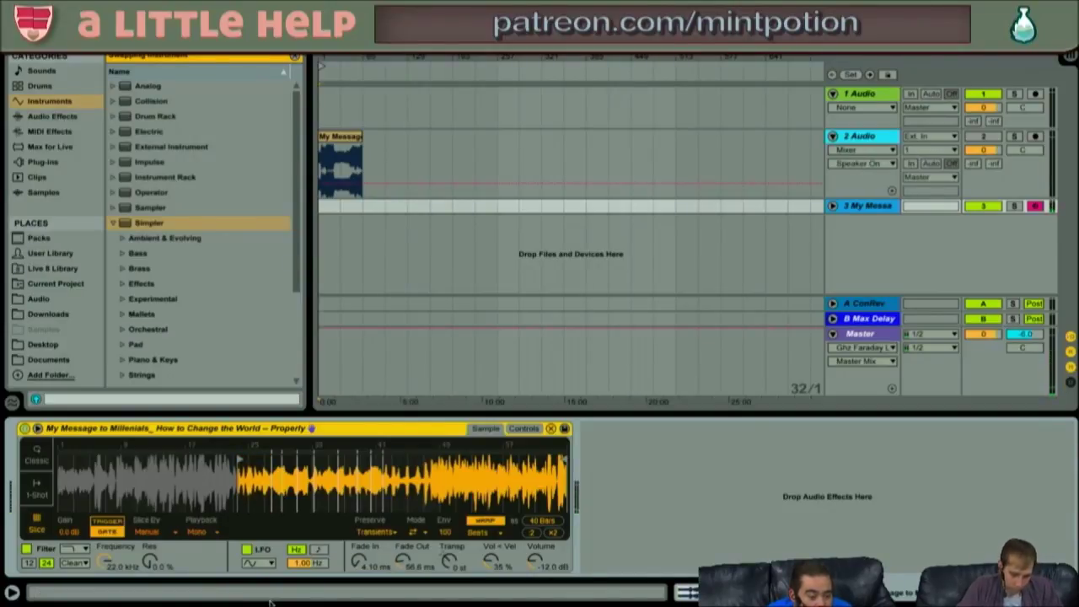
{"action": "key", "text": "c"}
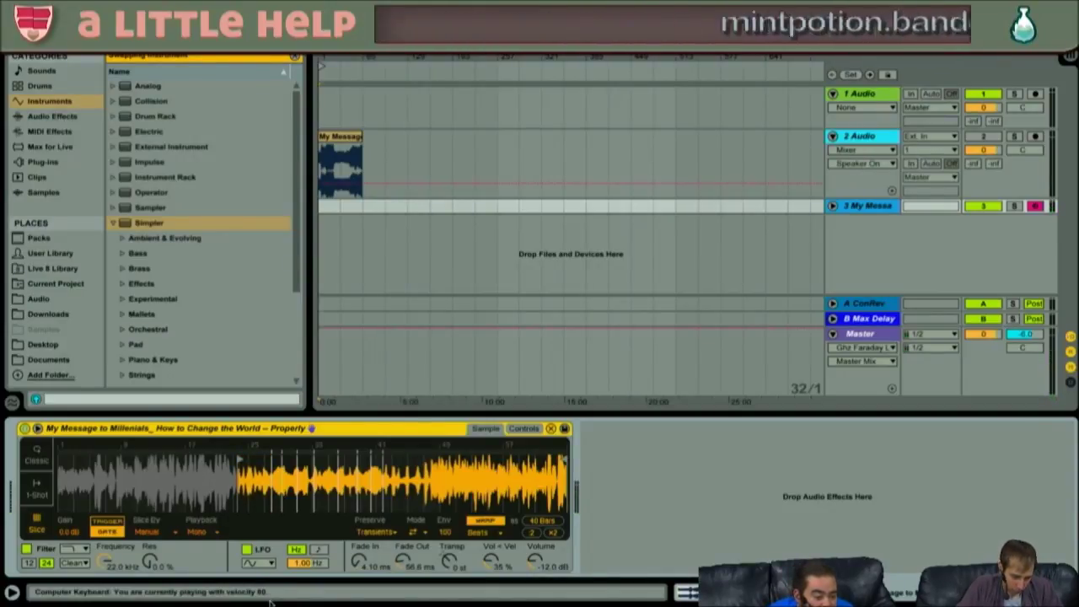
{"action": "key", "text": "c"}
{"action": "key", "text": "c"}
{"action": "key", "text": "c"}
{"action": "key", "text": "c"}
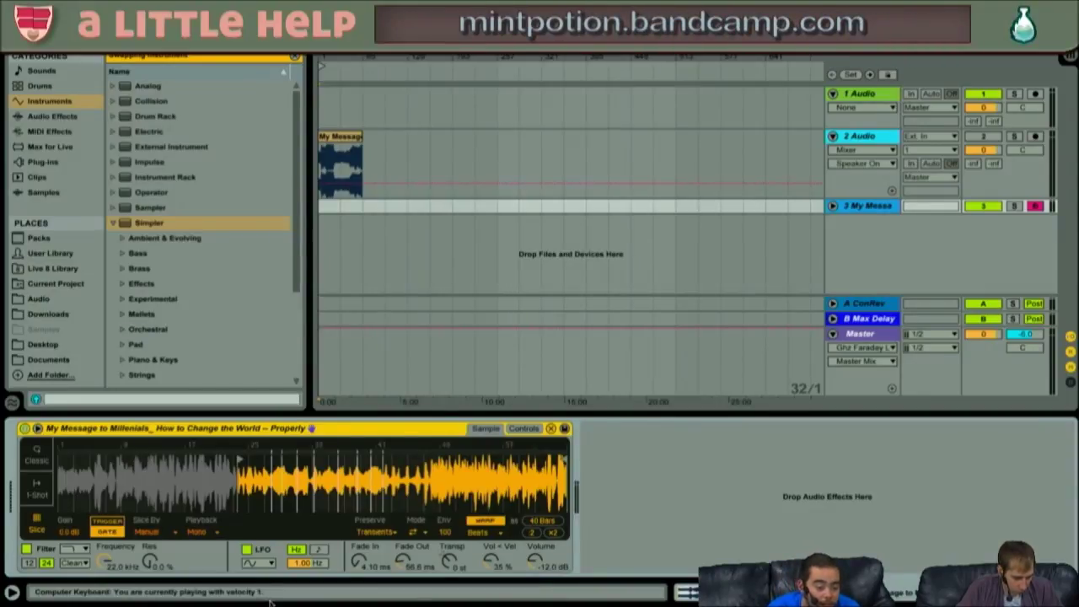
{"action": "key", "text": "v"}
{"action": "key", "text": "v"}
{"action": "key", "text": "v"}
{"action": "key", "text": "v"}
{"action": "key", "text": "v"}
{"action": "key", "text": "c"}
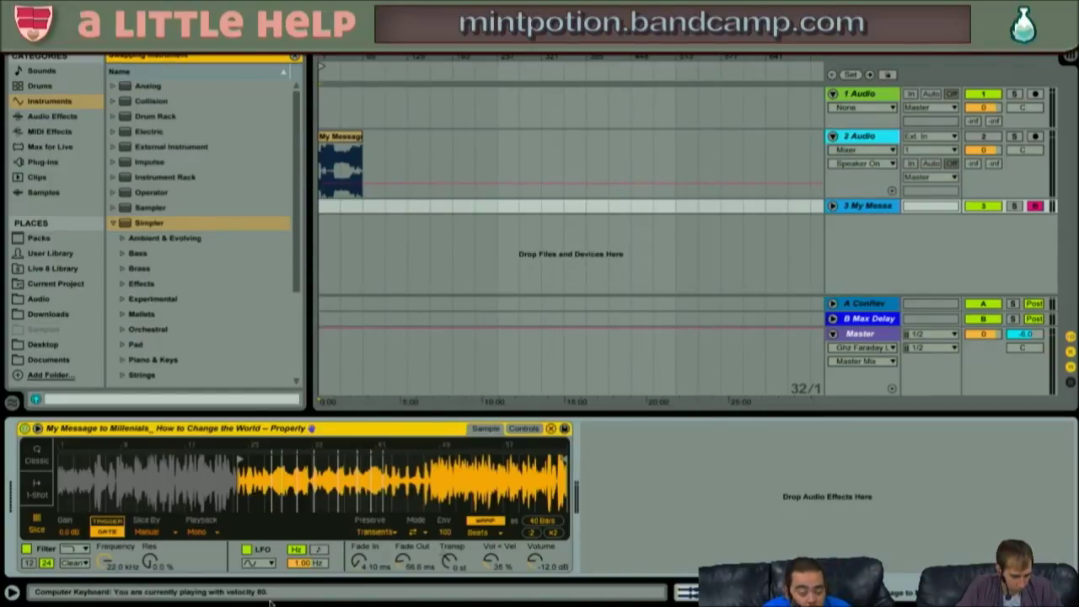
{"action": "key", "text": "a"}
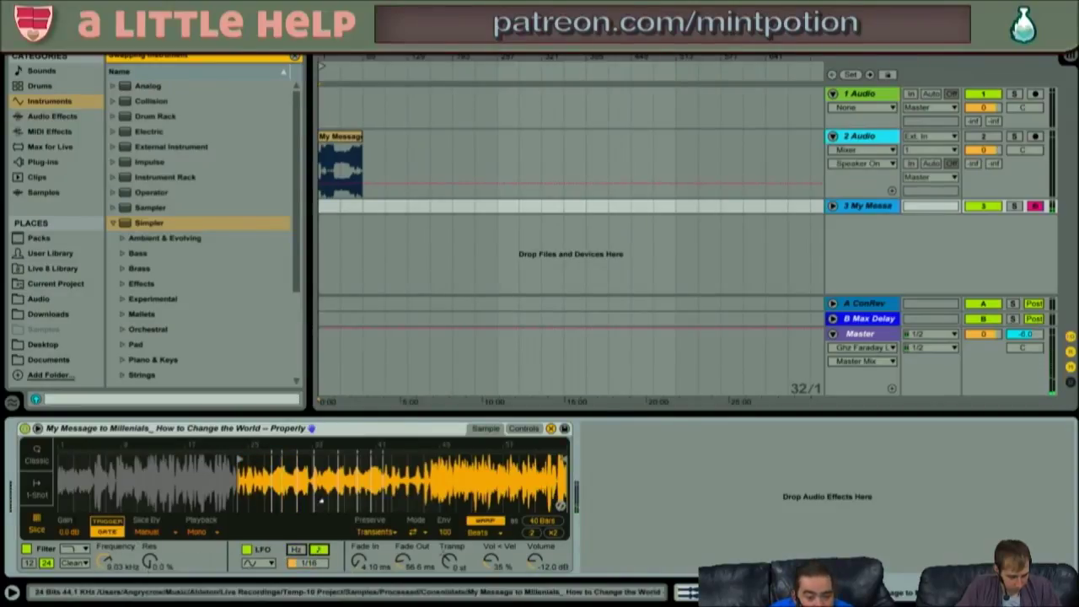
- On Simpler's Controls page, raise the LFO volume modulation amount to 100 %
{"action": "left_click", "coordinate": [522, 428]}
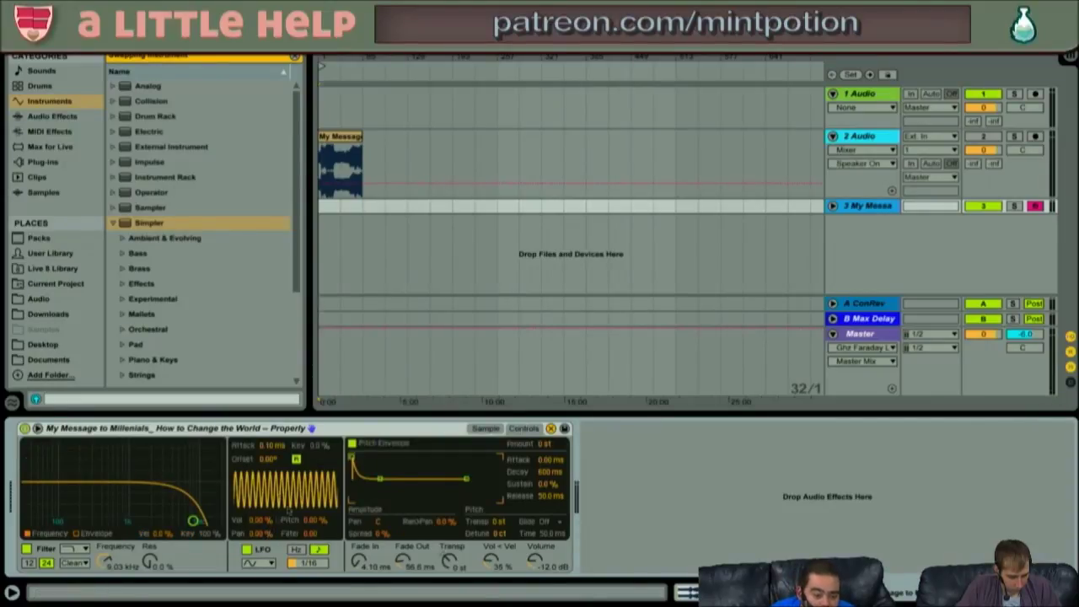
{"action": "left_click_drag", "start_coordinate": [261, 521], "coordinate": [260, 436]}
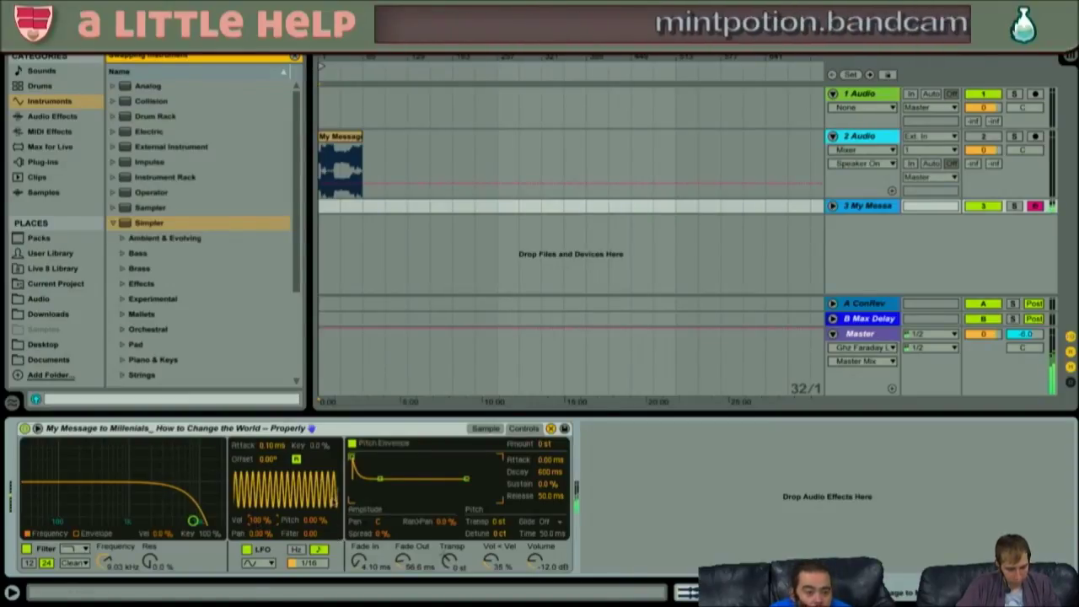
{"action": "left_click", "coordinate": [410, 260]}
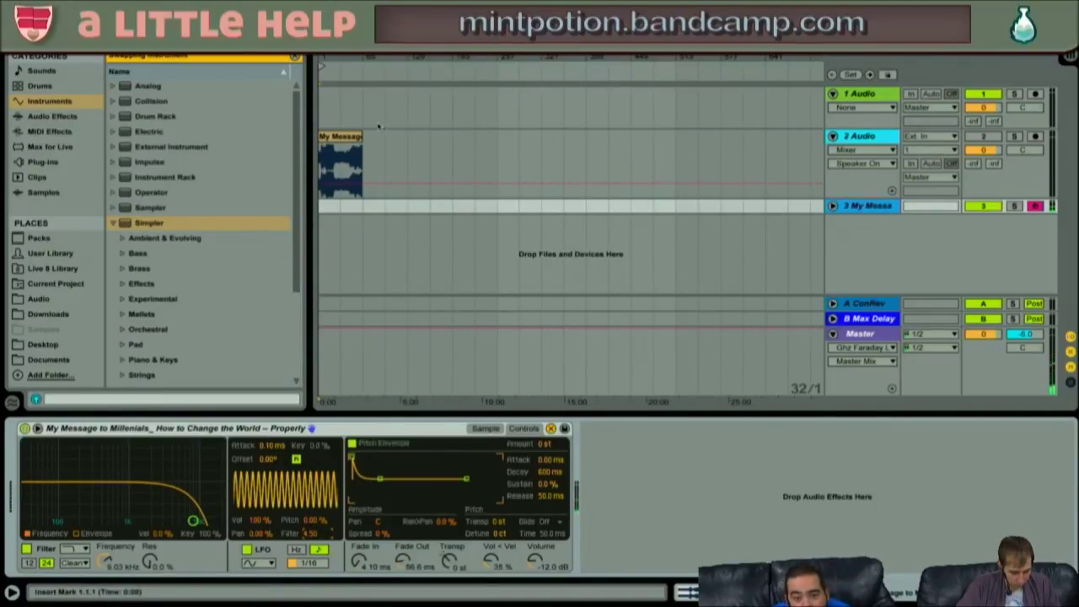
- Select track 2 and browse the Audio library folders, expanding Mass Staring
{"action": "left_click", "coordinate": [337, 137]}
{"action": "left_click", "coordinate": [336, 135]}
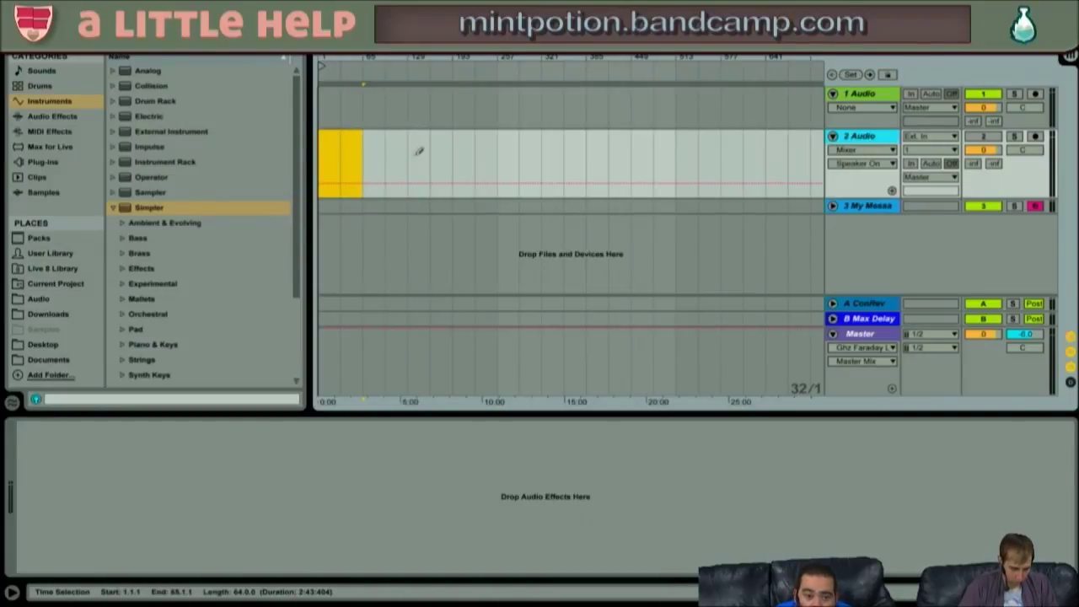
{"action": "left_click", "coordinate": [112, 208]}
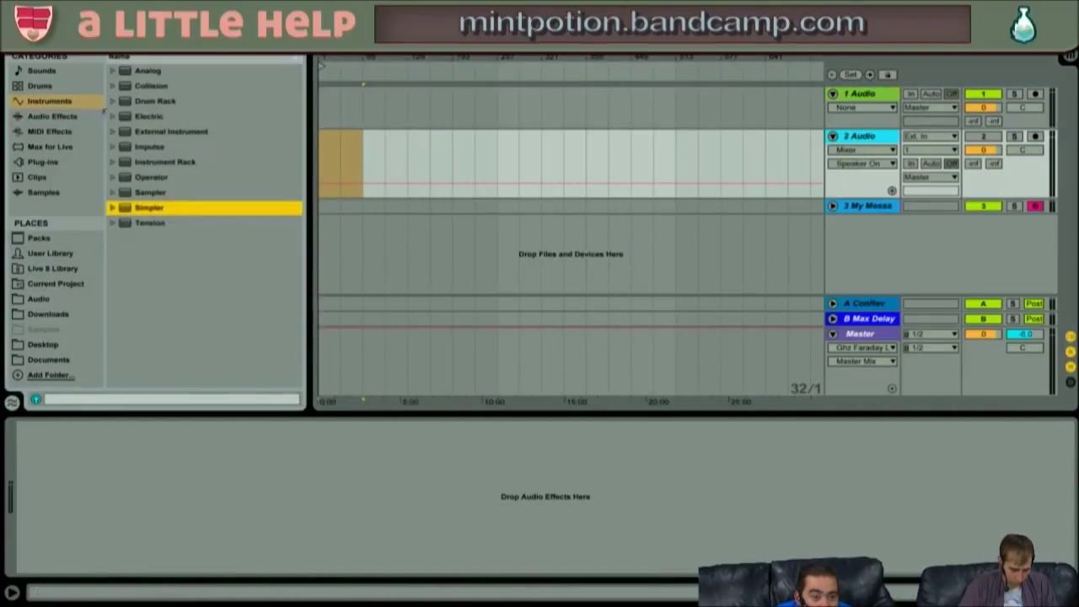
{"action": "left_click", "coordinate": [38, 299]}
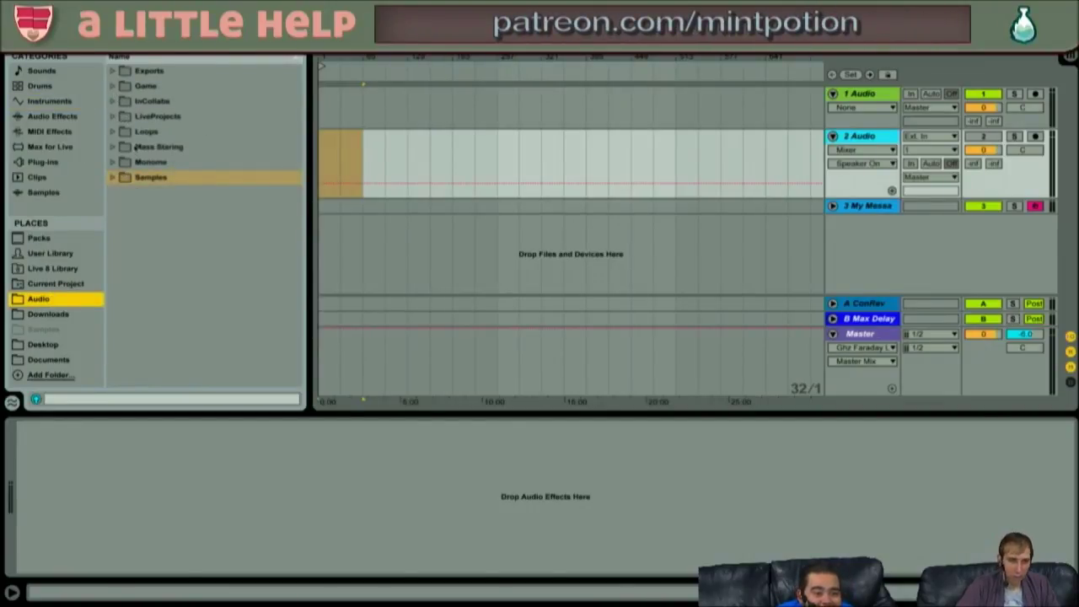
{"action": "left_click", "coordinate": [113, 178]}
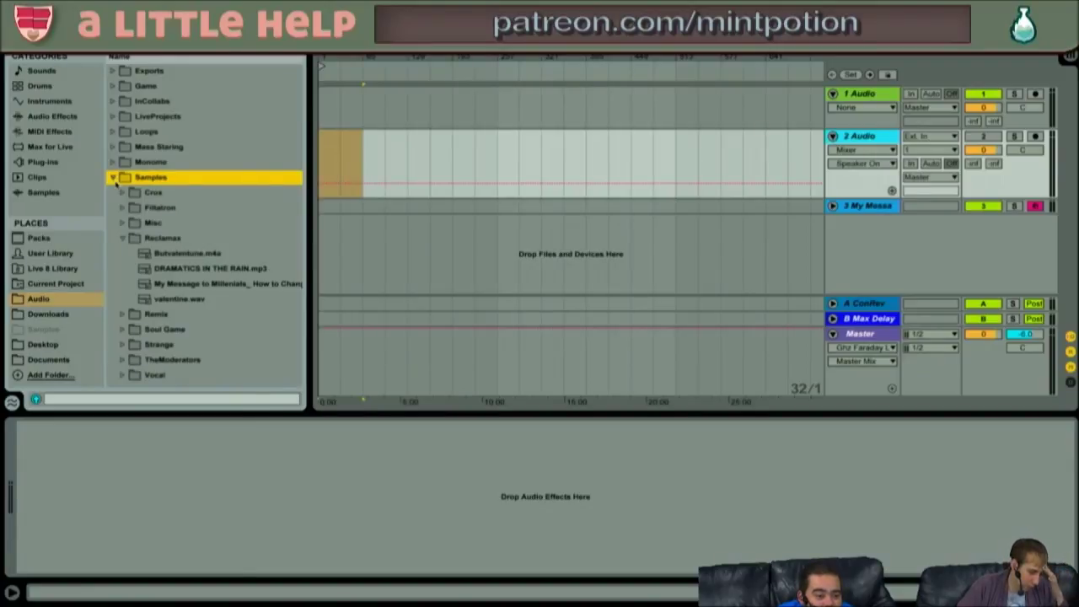
{"action": "left_click", "coordinate": [113, 178]}
{"action": "left_click", "coordinate": [117, 147]}
- Expand the Loops folder and audition EnterPrize, Crash Bandicoot, Detail and Chilled .wav loops
{"action": "key", "text": "Up"}
{"action": "key", "text": "Down"}
{"action": "key", "text": "Down"}
{"action": "key", "text": "Up"}
{"action": "key", "text": "Left"}
{"action": "key", "text": "Up"}
{"action": "key", "text": "Right"}
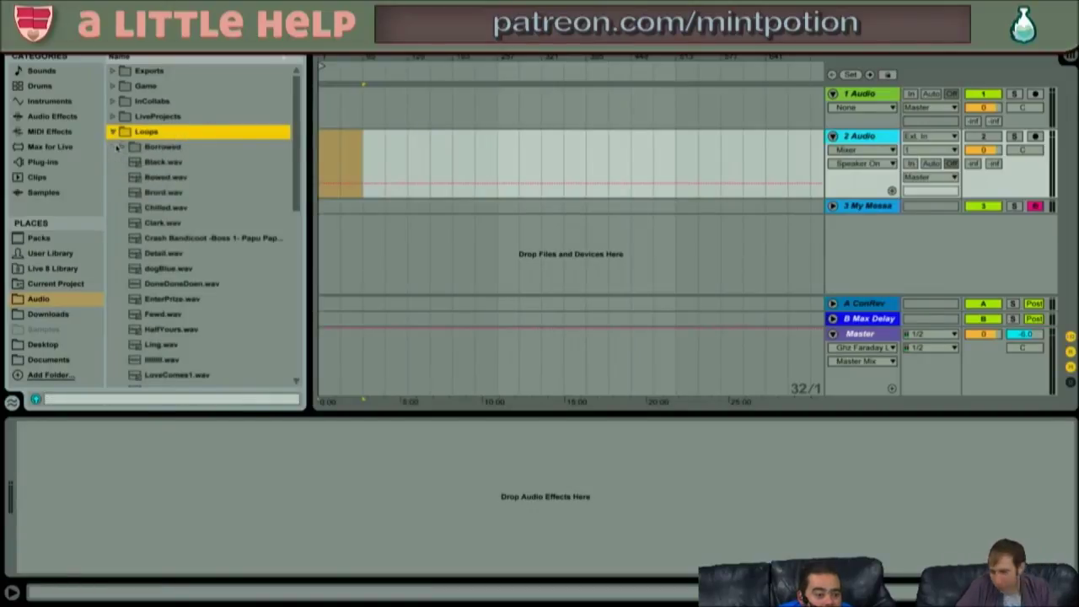
{"action": "key", "text": "Down"}
{"action": "key", "text": "Down"}
{"action": "key", "text": "Down"}
{"action": "key", "text": "Down"}
{"action": "key", "text": "Down"}
{"action": "key", "text": "Down"}
{"action": "key", "text": "Down"}
{"action": "key", "text": "Down"}
{"action": "key", "text": "Down"}
{"action": "key", "text": "Down"}
{"action": "key", "text": "Down"}
{"action": "key", "text": "Down"}
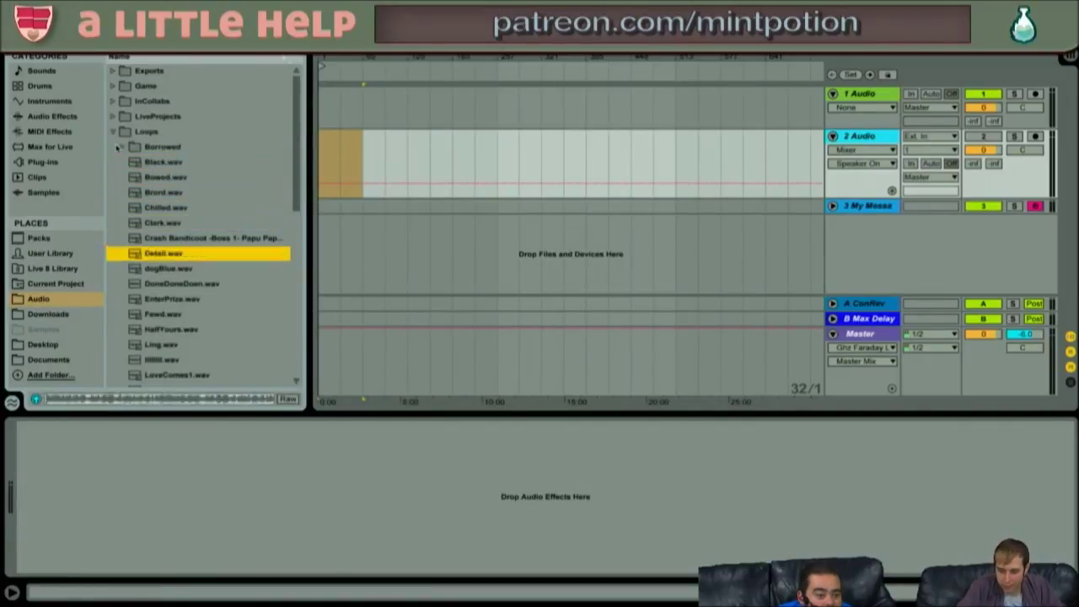
{"action": "key", "text": "Down"}
{"action": "key", "text": "Down"}
{"action": "key", "text": "Down"}
{"action": "key", "text": "Down"}
{"action": "key", "text": "Down"}
{"action": "key", "text": "Up"}
{"action": "key", "text": "Up"}
{"action": "key", "text": "Up"}
{"action": "key", "text": "Up"}
{"action": "key", "text": "Up"}
{"action": "key", "text": "Up"}
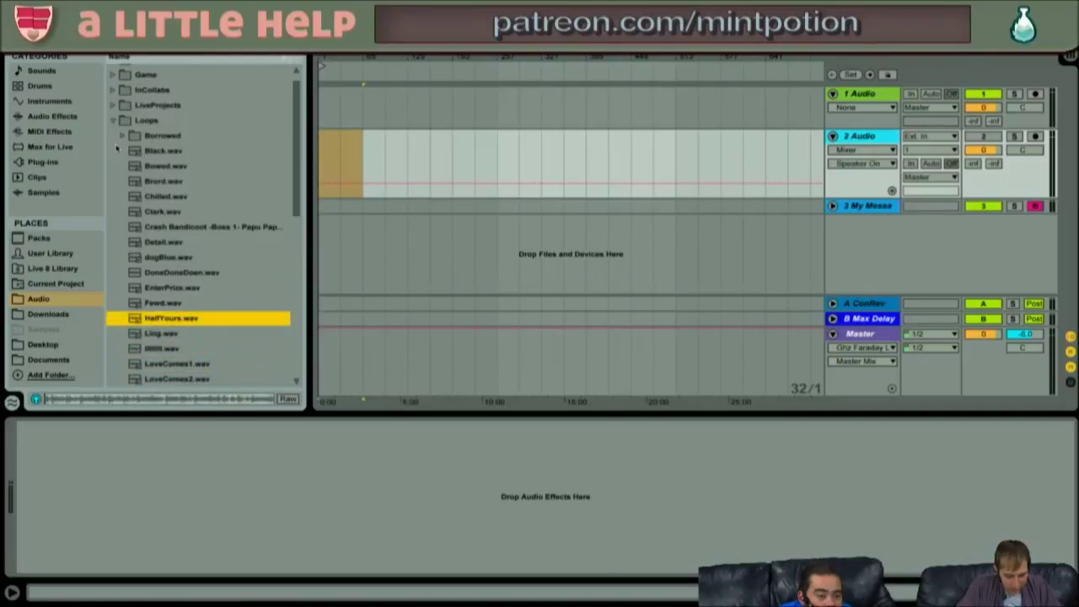
{"action": "key", "text": "Up"}
{"action": "key", "text": "Up"}
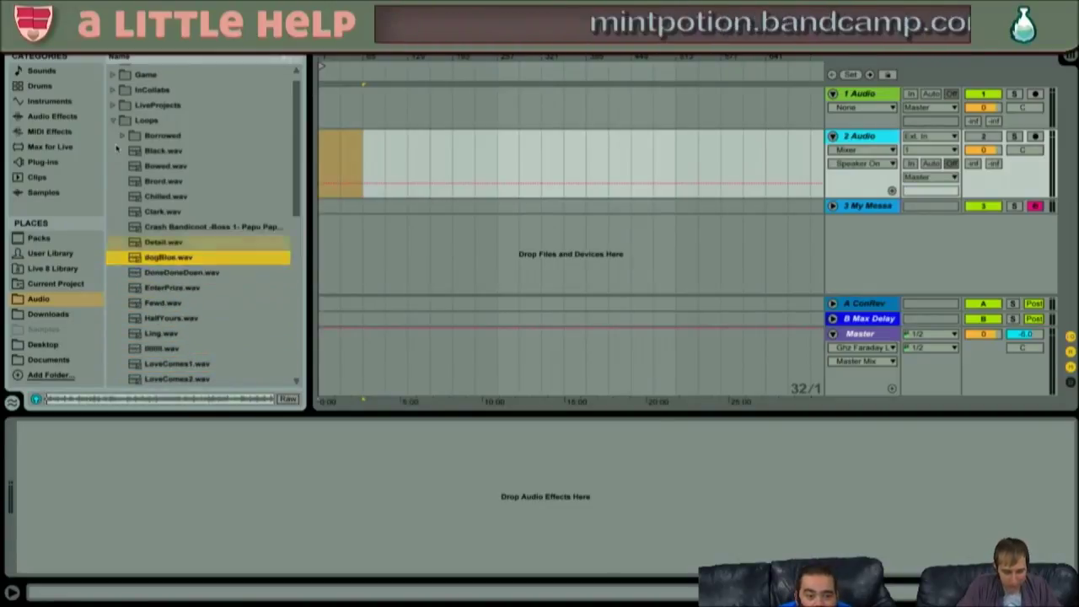
{"action": "key", "text": "Up"}
{"action": "key", "text": "Up"}
{"action": "key", "text": "Up"}
{"action": "key", "text": "Up"}
{"action": "key", "text": "Up"}
{"action": "key", "text": "Down"}
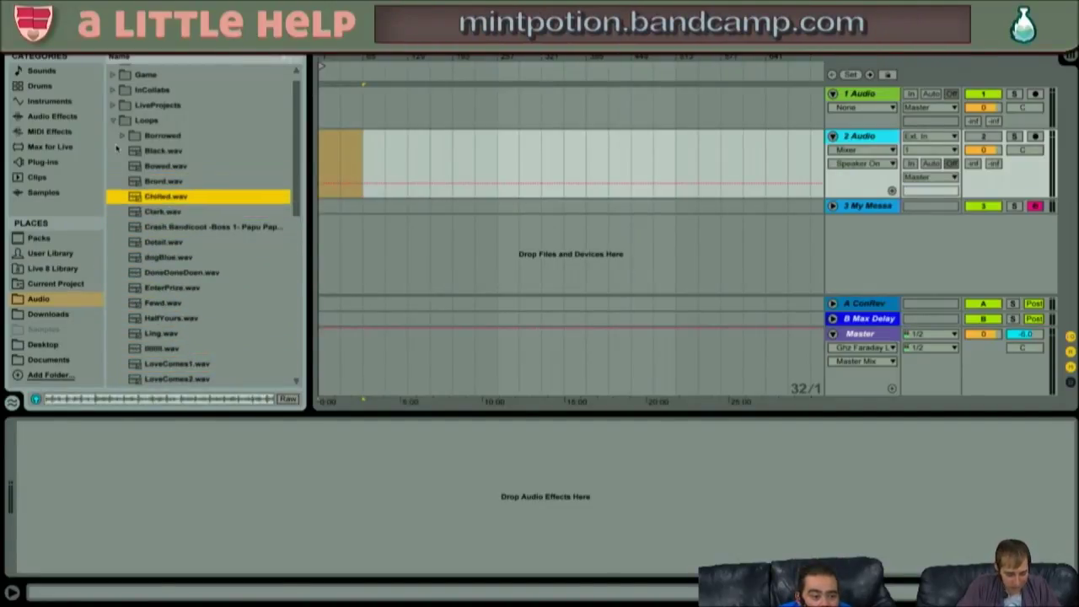
{"action": "key", "text": "Down"}
{"action": "key", "text": "Down"}
{"action": "key", "text": "Down"}
{"action": "key", "text": "Down"}
{"action": "key", "text": "Down"}
{"action": "key", "text": "Down"}
{"action": "key", "text": "Down"}
{"action": "key", "text": "Down"}
{"action": "key", "text": "Up"}
{"action": "key", "text": "Down"}
{"action": "key", "text": "Down"}
{"action": "key", "text": "Down"}
{"action": "key", "text": "Down"}
{"action": "key", "text": "Up"}
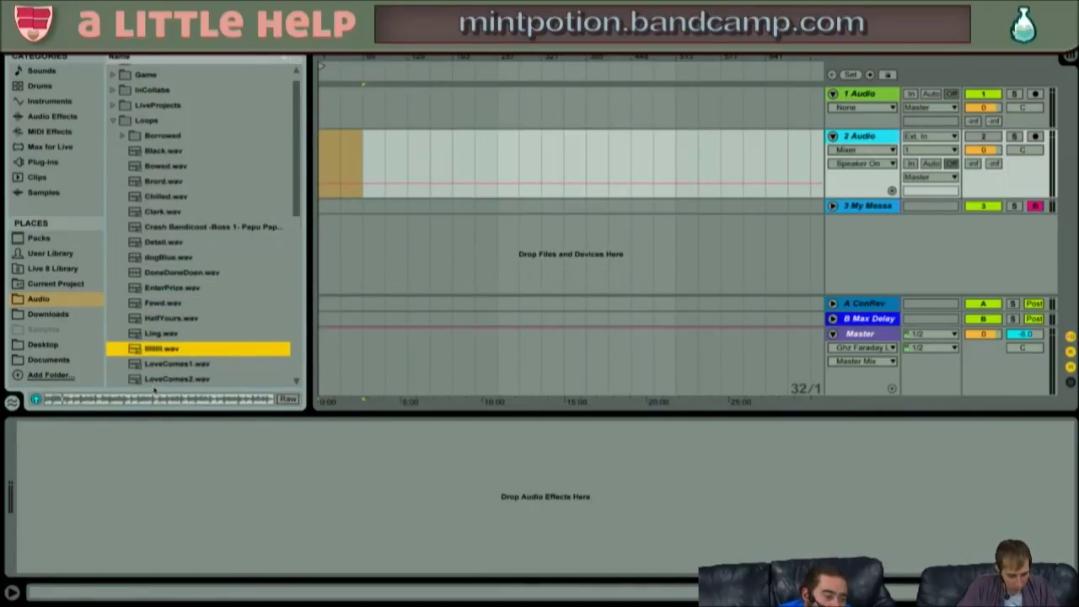
{"action": "left_click", "coordinate": [327, 150]}
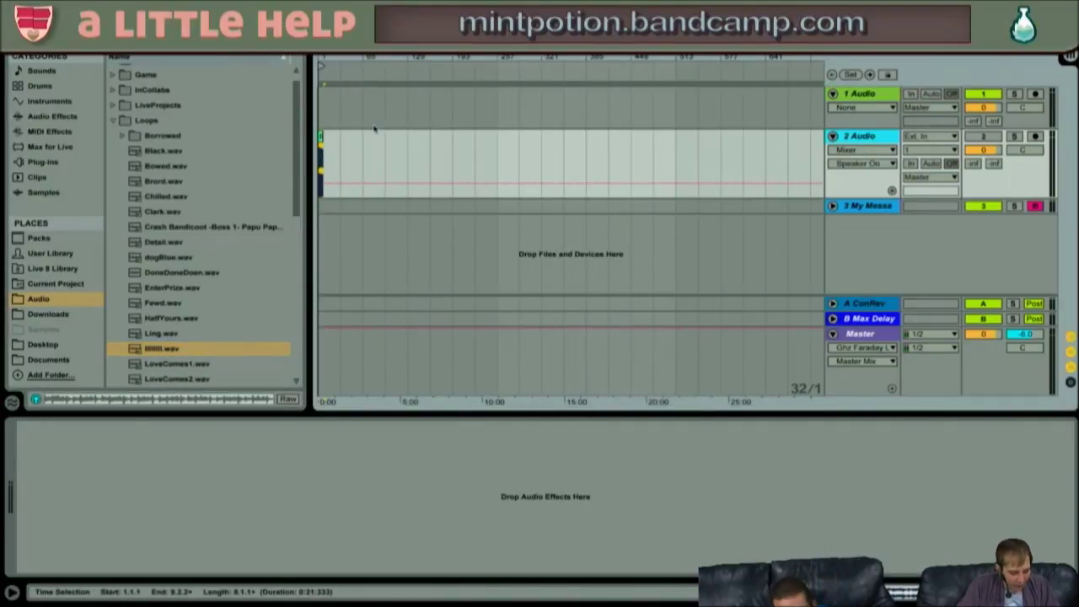
- Zoom in on the arrangement, start playback and turn track 2 back on
{"action": "key", "text": "plus"}
{"action": "key", "text": "plus"}
{"action": "key", "text": "plus"}
{"action": "key", "text": "plus"}
{"action": "key", "text": "plus"}
{"action": "left_click_drag", "start_coordinate": [599, 58], "coordinate": [822, 58]}
{"action": "key", "text": "space"}
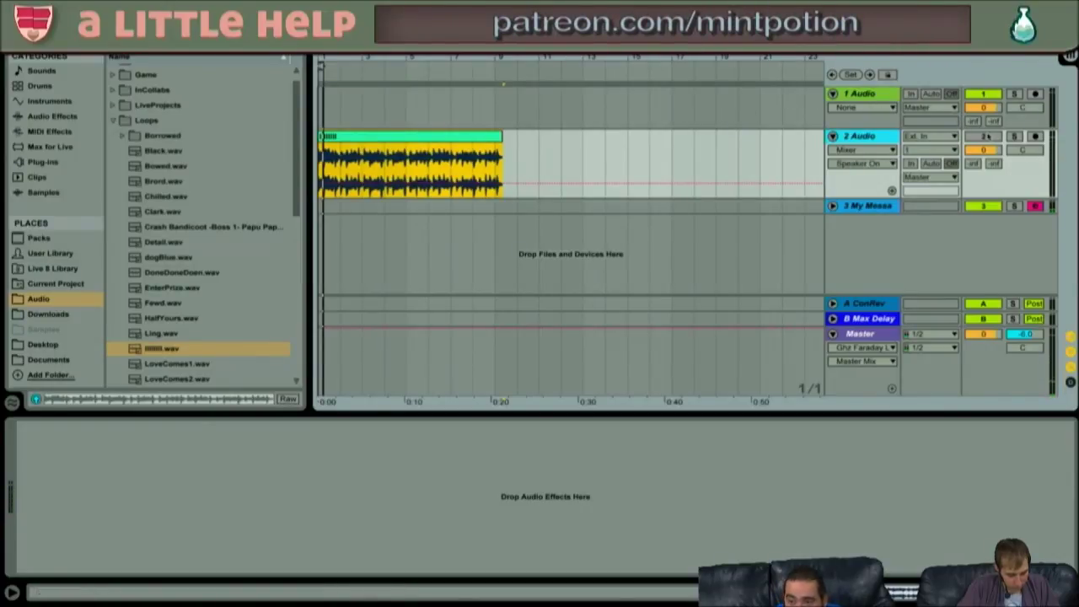
{"action": "left_click", "coordinate": [988, 137]}
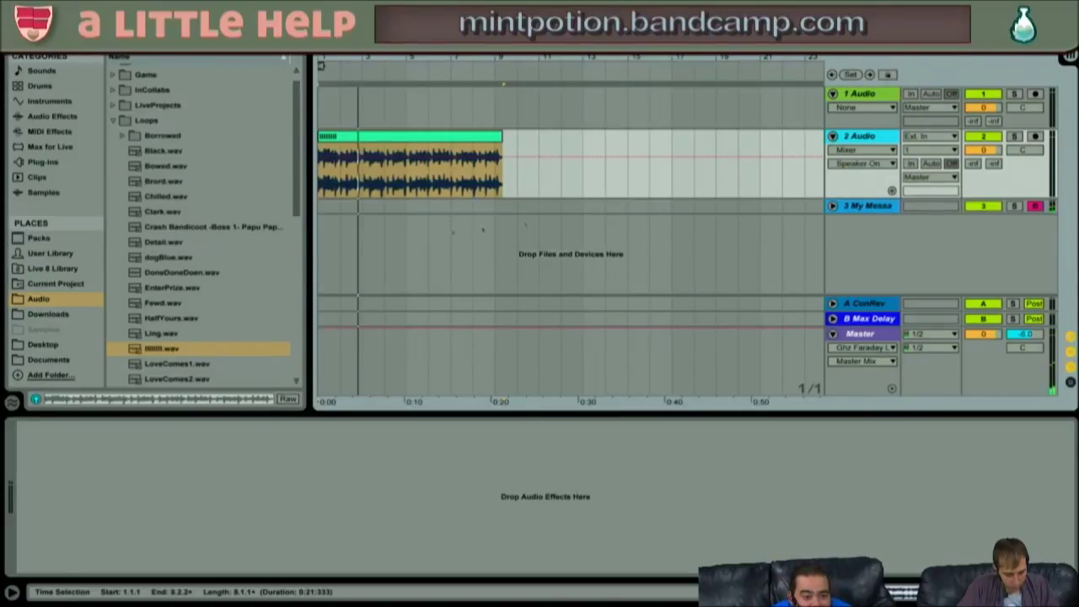
- Drag the Crash Bandicoot loop onto track 1 and play it alongside the track 2 loop
{"action": "left_click", "coordinate": [209, 229]}
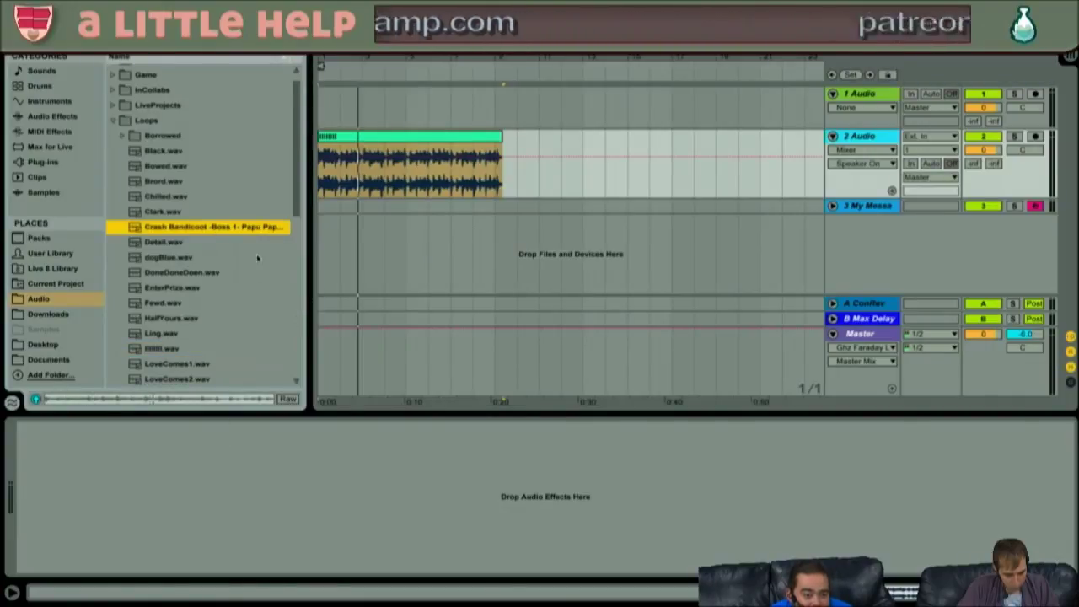
{"action": "left_click_drag", "start_coordinate": [205, 236], "coordinate": [323, 114]}
{"action": "key", "text": "space"}
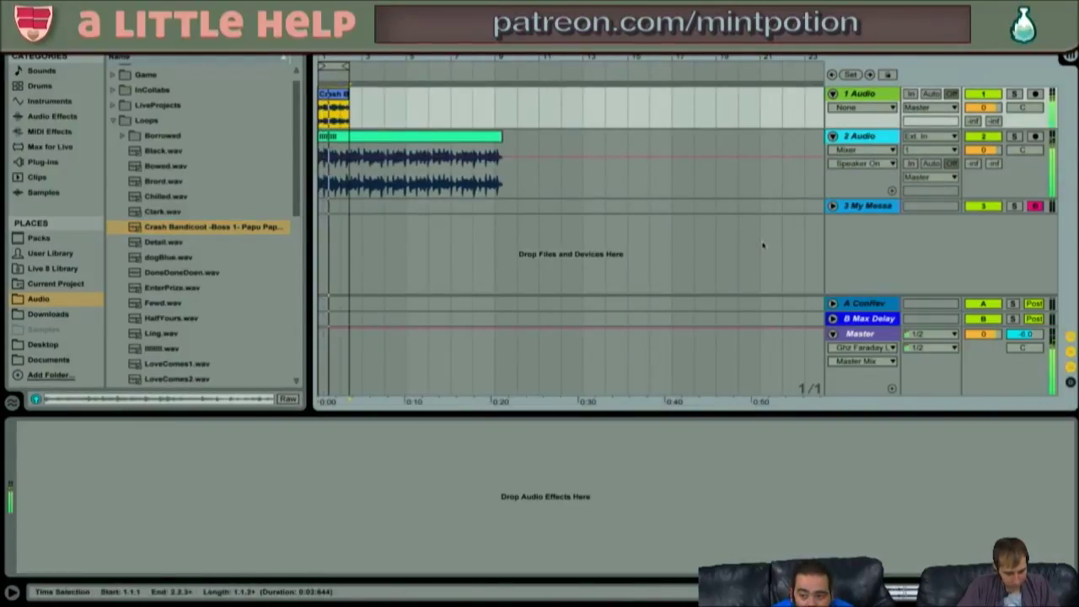
{"action": "left_click", "coordinate": [334, 95]}
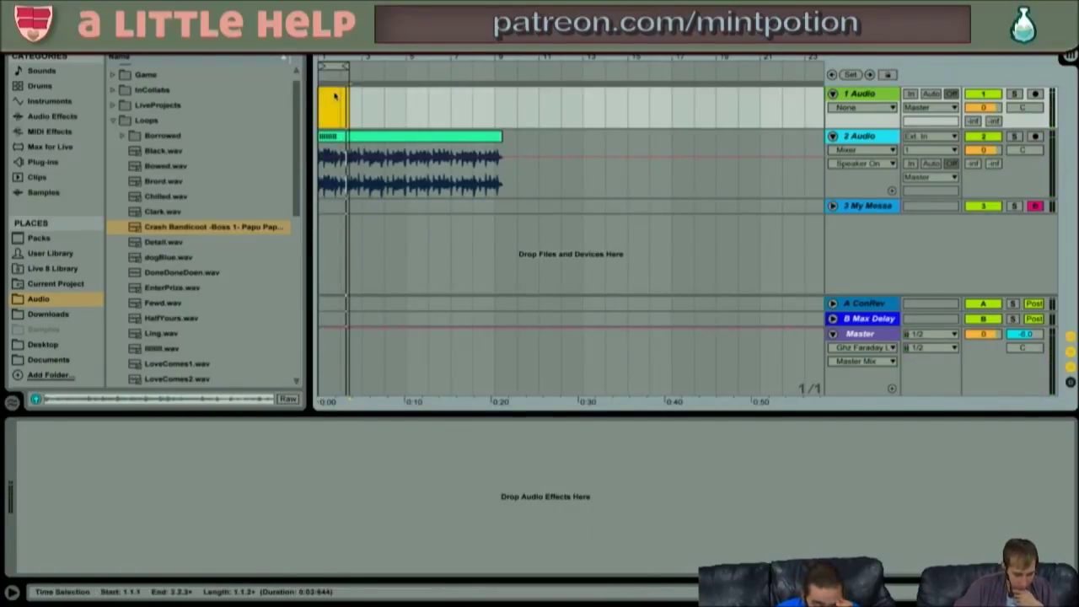
{"action": "left_click", "coordinate": [343, 136]}
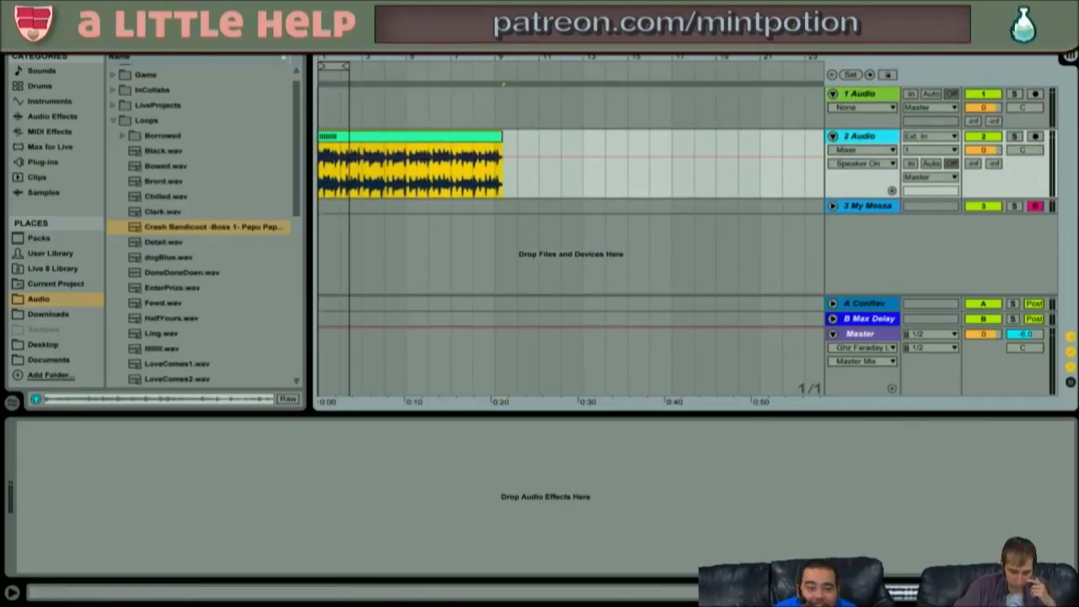
{"action": "left_click_drag", "start_coordinate": [341, 57], "coordinate": [341, 74]}
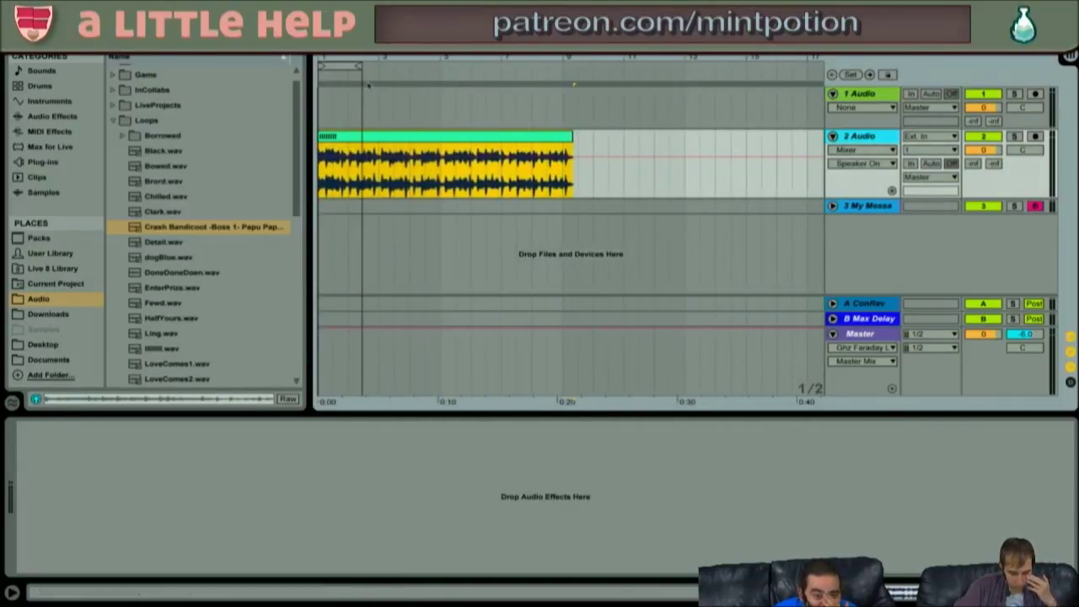
- Warp the track 2 drum loop to end on bar 9 and loop it at 8 bars
{"action": "double_click", "coordinate": [441, 138]}
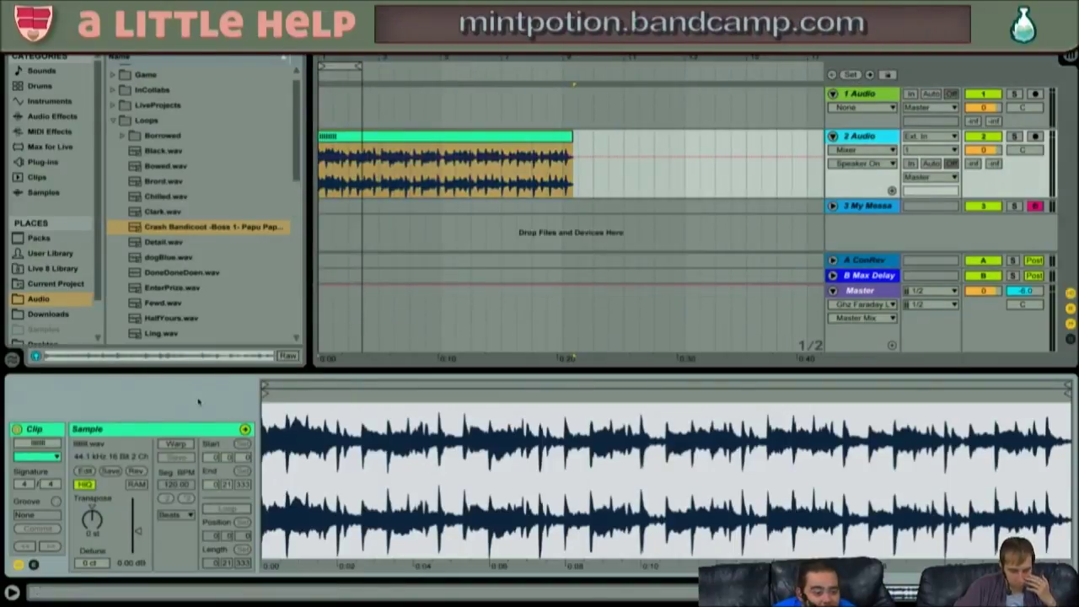
{"action": "left_click", "coordinate": [175, 444]}
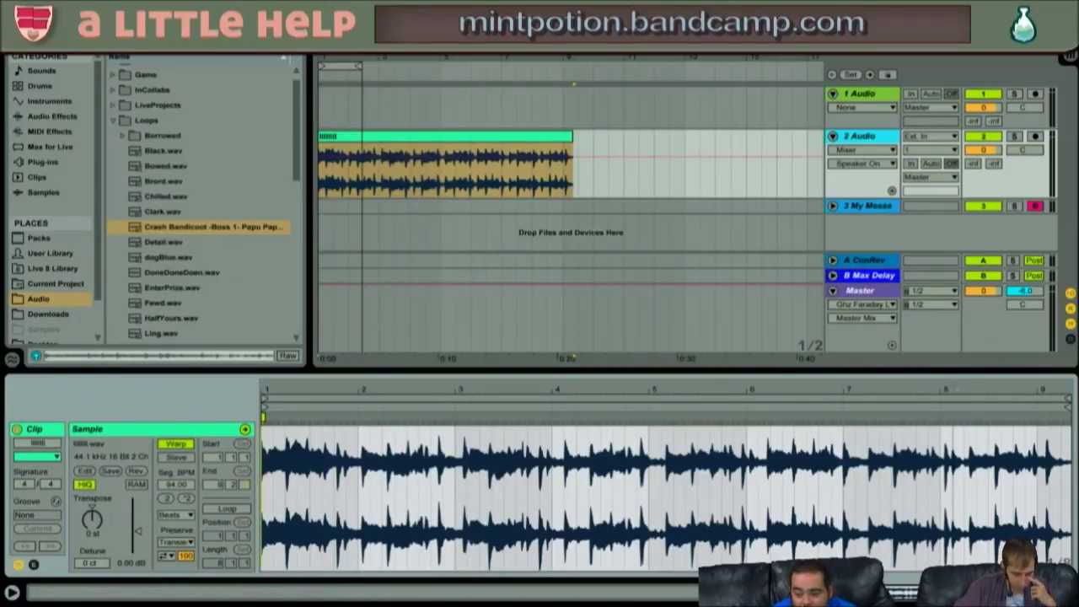
{"action": "mouse_move", "coordinate": [1066, 418]}
{"action": "left_mouse_down"}
{"action": "mouse_move", "coordinate": [1022, 418]}
{"action": "mouse_move", "coordinate": [1033, 417]}
{"action": "left_mouse_up"}
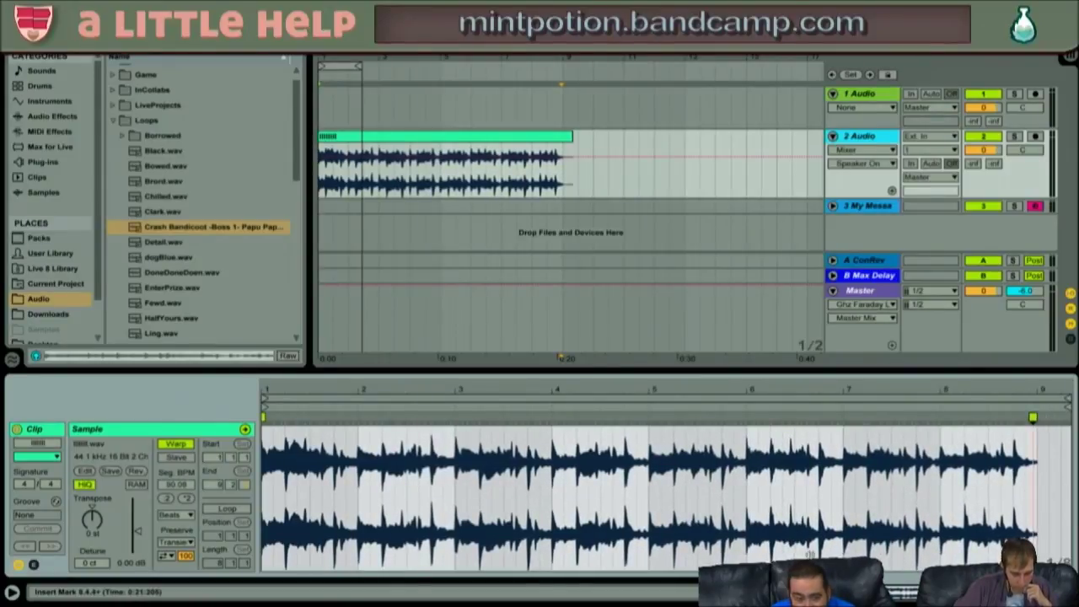
{"action": "left_click", "coordinate": [229, 509]}
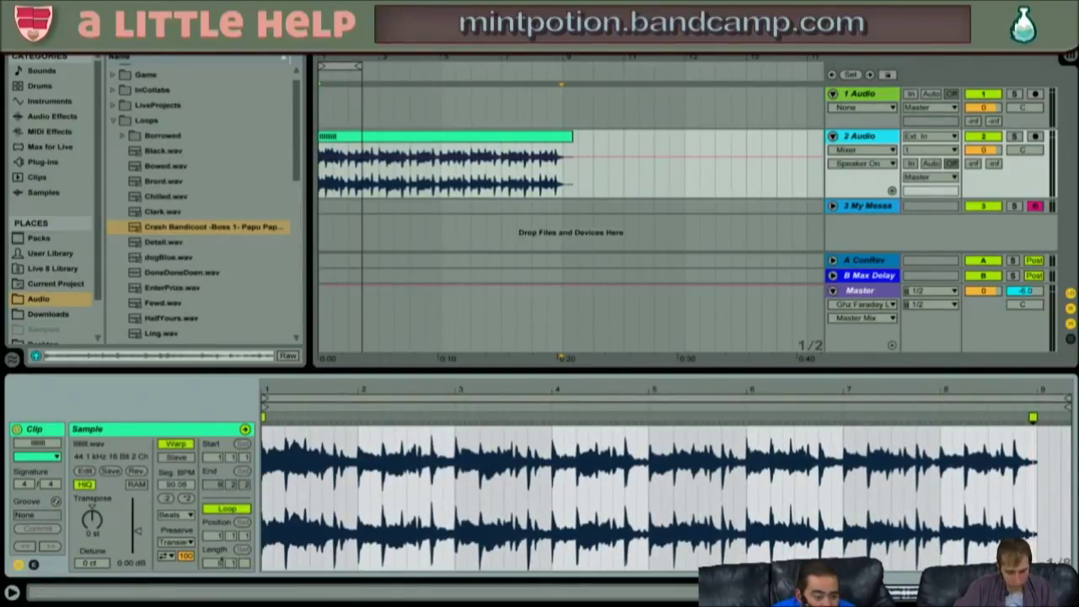
{"action": "type", "text": "8"}
{"action": "key", "text": "Return"}
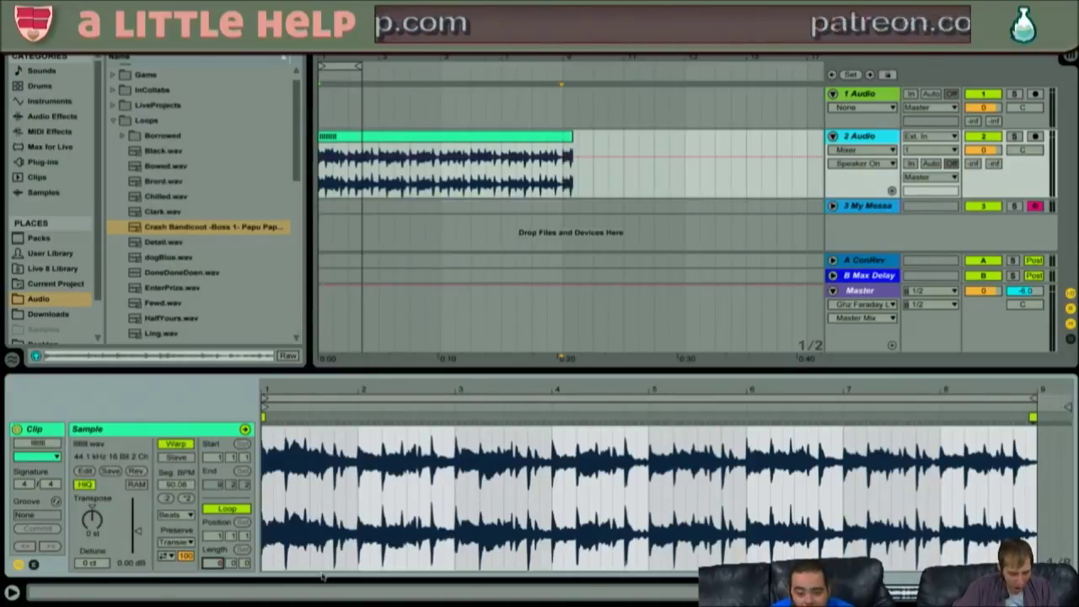
- Set the arrangement loop to the drum clip, trim its end, and play it back
{"action": "left_click", "coordinate": [441, 137]}
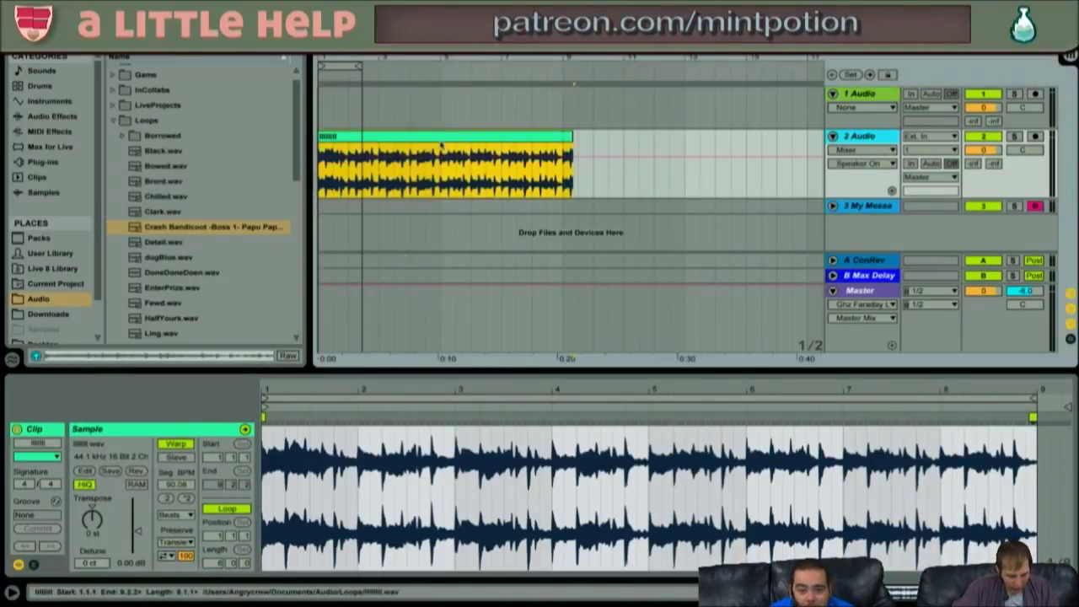
{"action": "key", "text": "super+l"}
{"action": "left_click_drag", "start_coordinate": [574, 140], "coordinate": [563, 140]}
{"action": "key", "text": "space"}
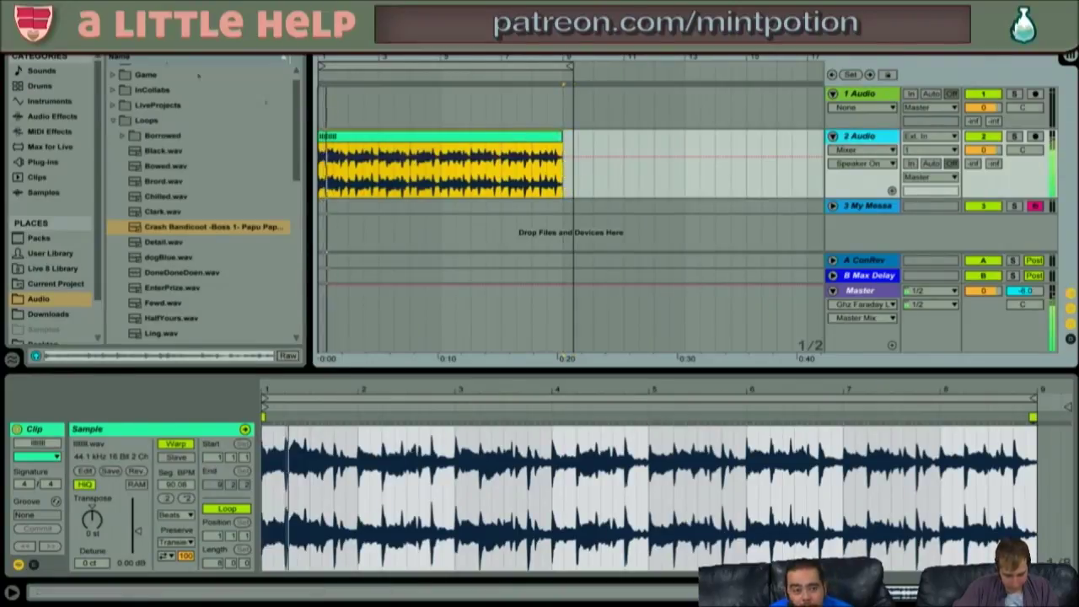
{"action": "left_click", "coordinate": [54, 20]}
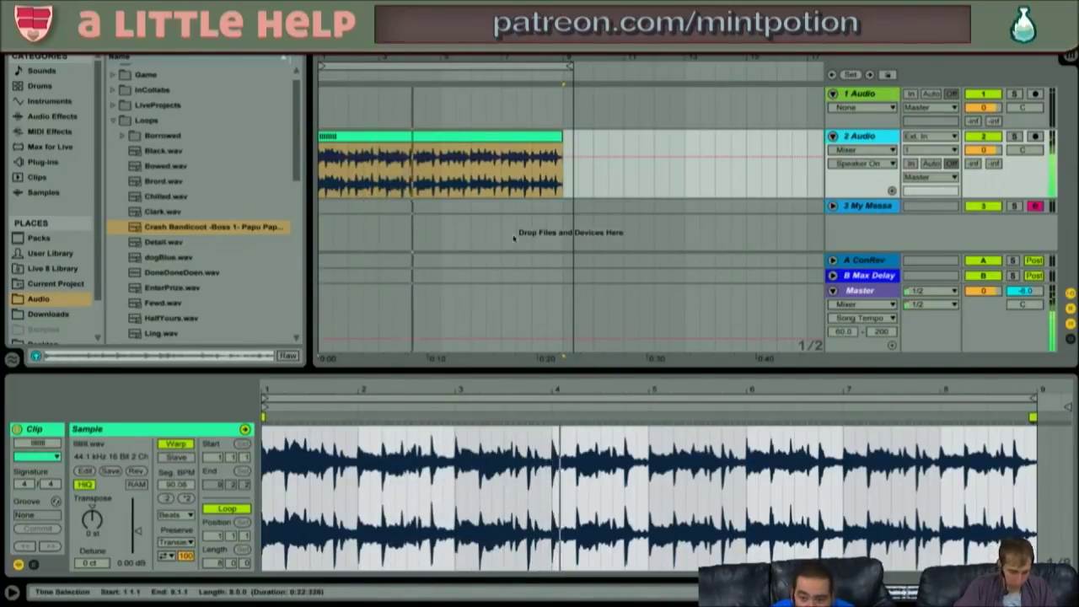
{"action": "left_click", "coordinate": [344, 208]}
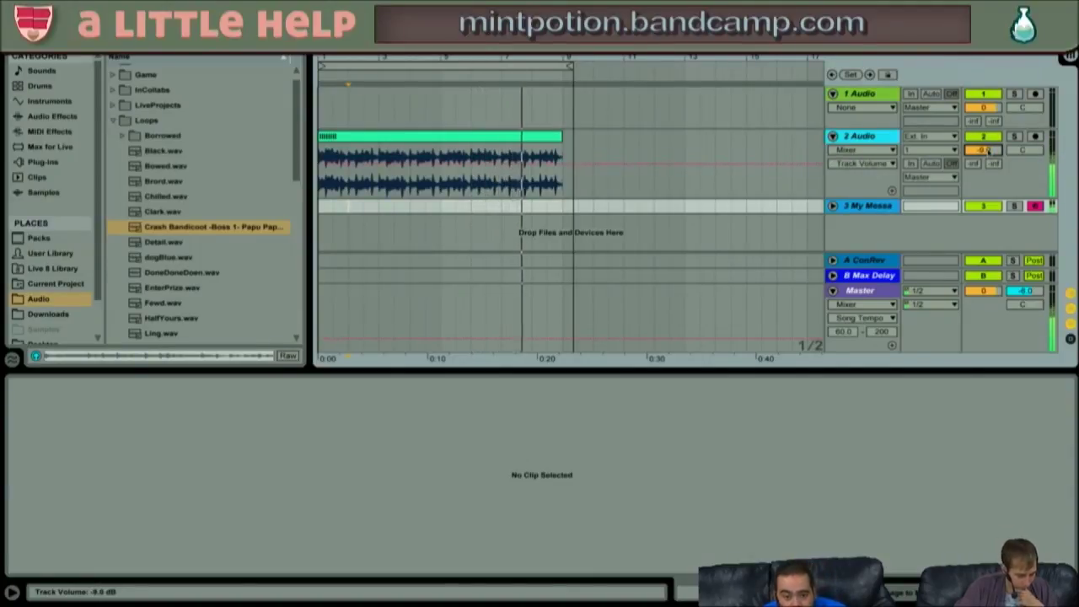
- End the arrangement loop at the drum clip's end and lower track 2's volume to -12.5 dB
{"action": "key", "text": "q"}
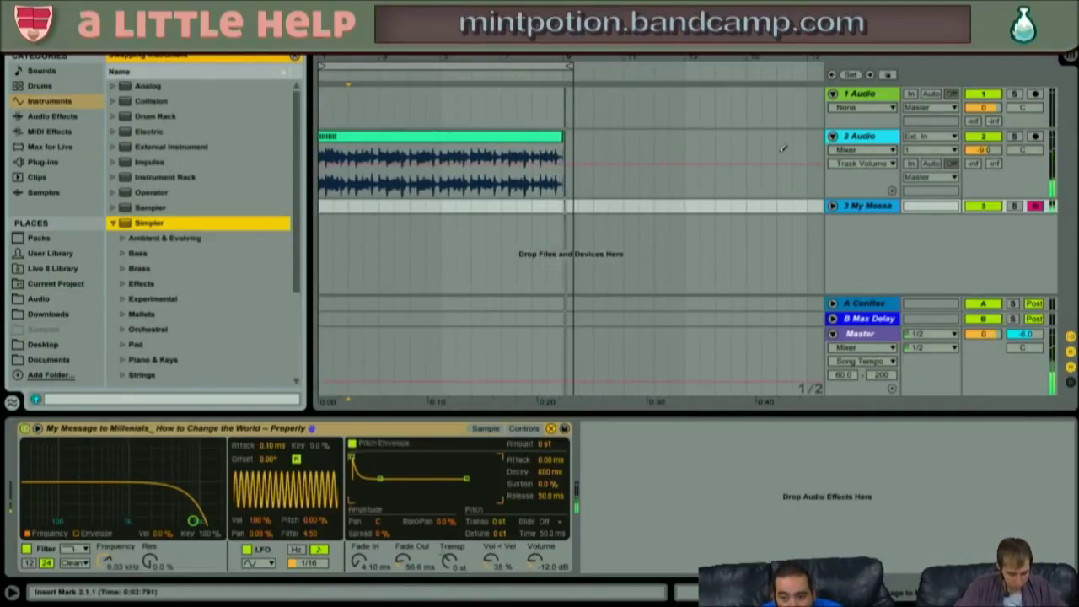
{"action": "left_click_drag", "start_coordinate": [570, 67], "coordinate": [564, 68]}
{"action": "key", "text": "space"}
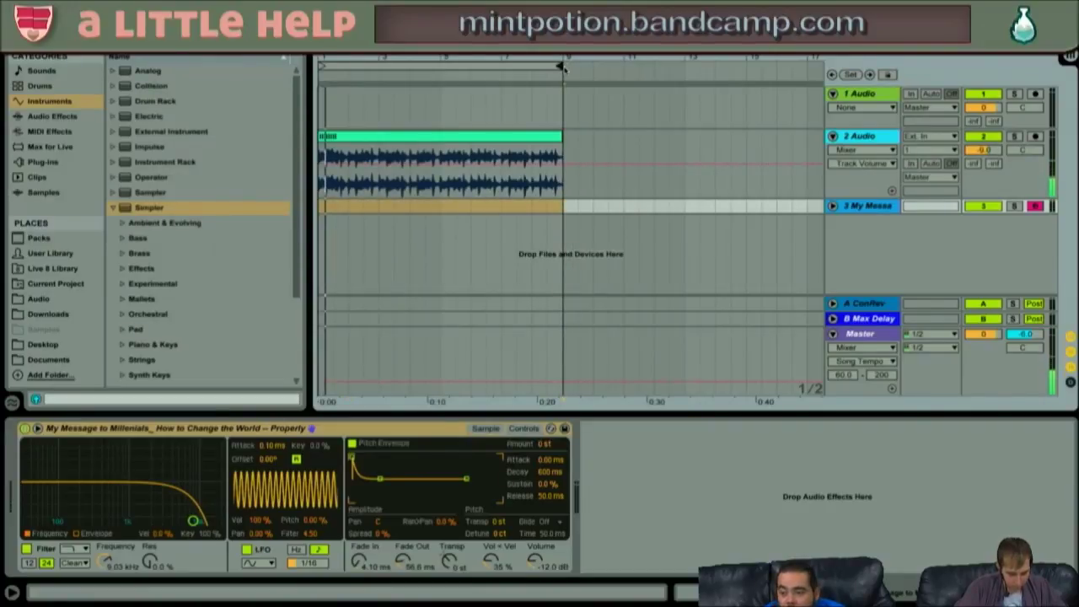
{"action": "left_click_drag", "start_coordinate": [994, 149], "coordinate": [990, 157]}
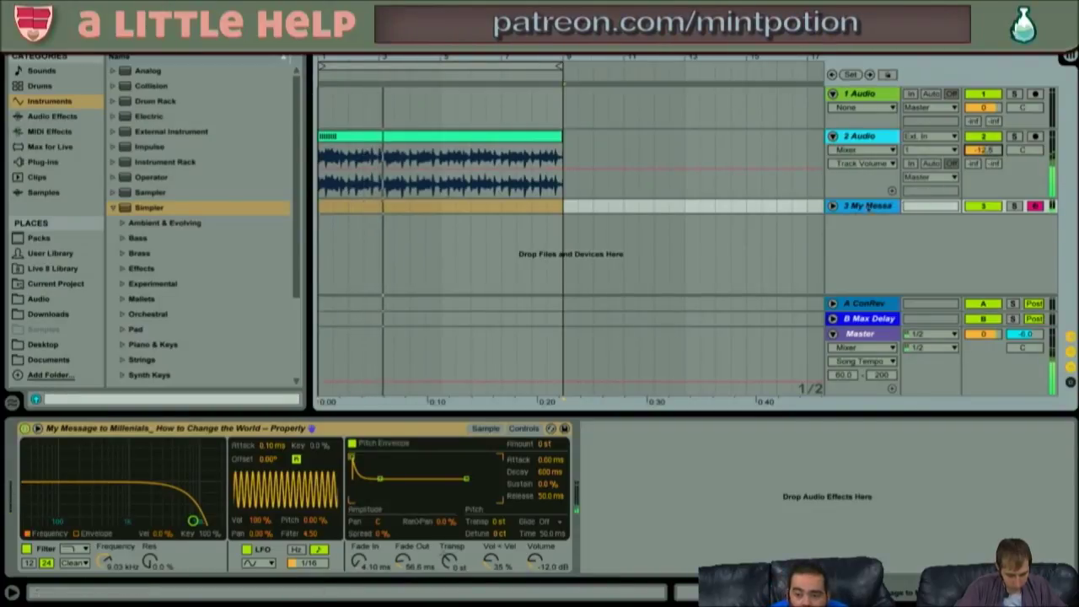
{"action": "left_click", "coordinate": [485, 428]}
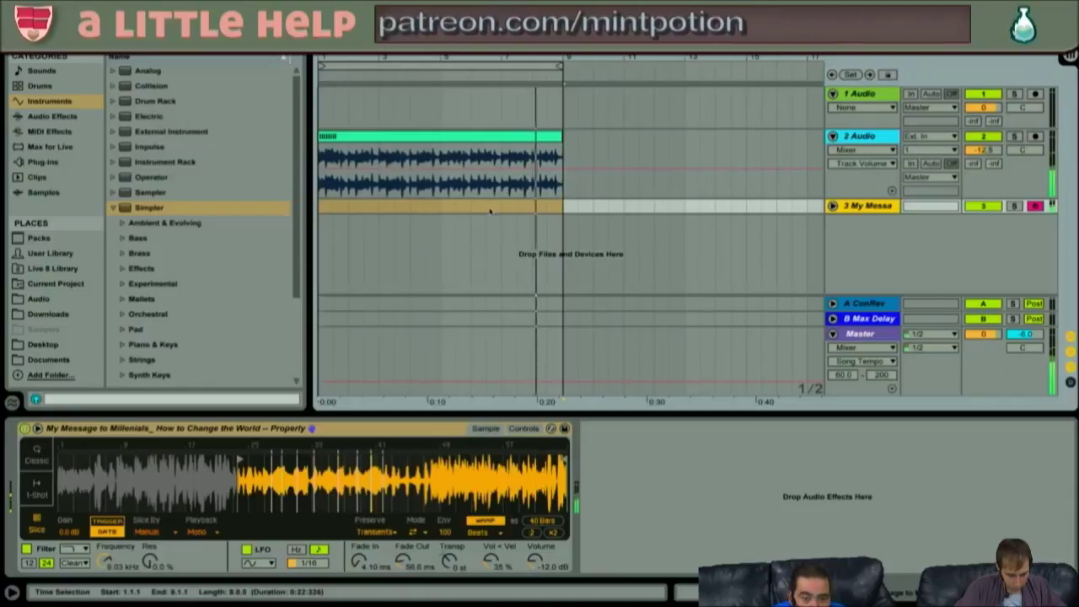
{"action": "double_click", "coordinate": [469, 139]}
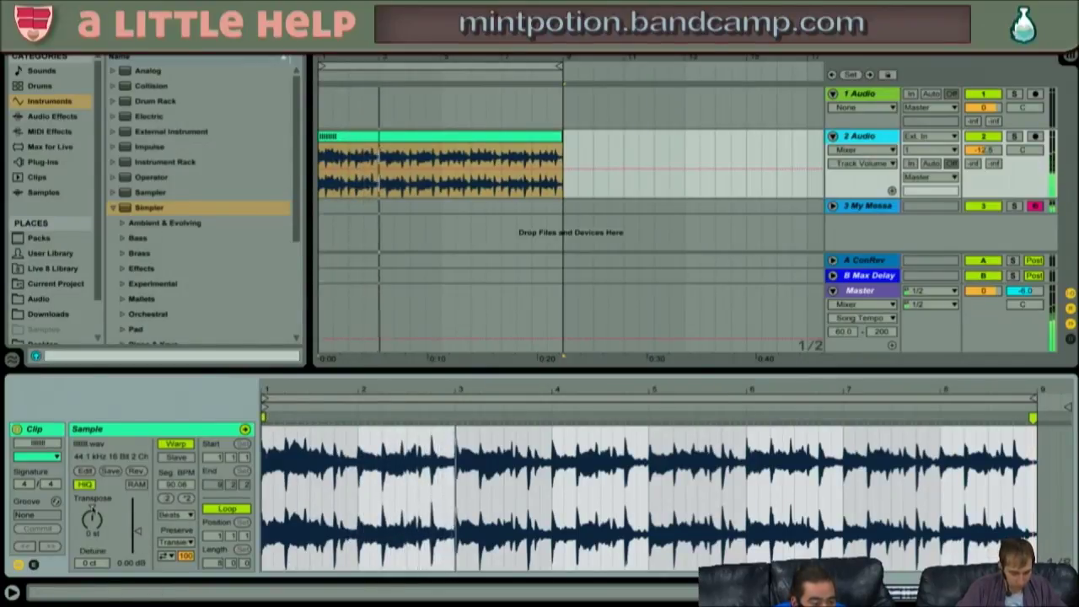
- Detune the drum loop to -15 cents, unfold track 3, and delete the track 2 clip
{"action": "left_click_drag", "start_coordinate": [97, 564], "coordinate": [97, 578]}
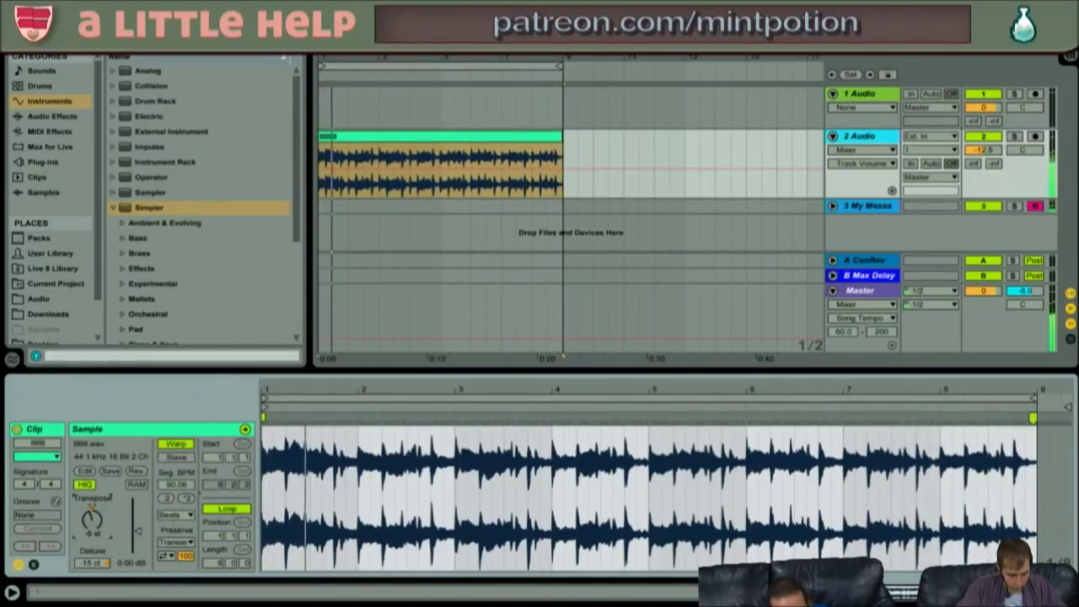
{"action": "left_click", "coordinate": [833, 205]}
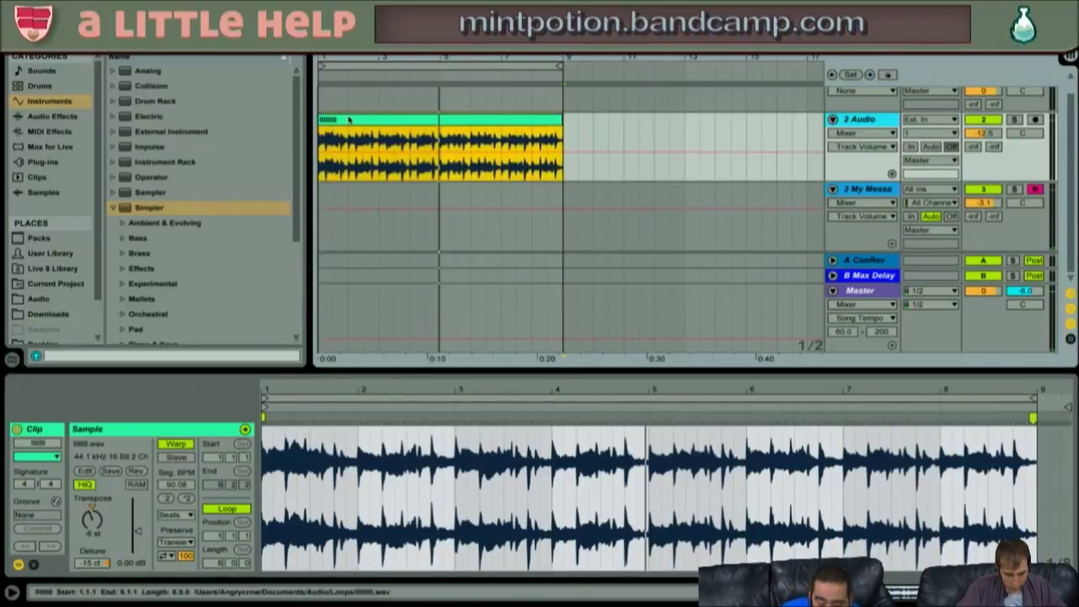
{"action": "key", "text": "Delete"}
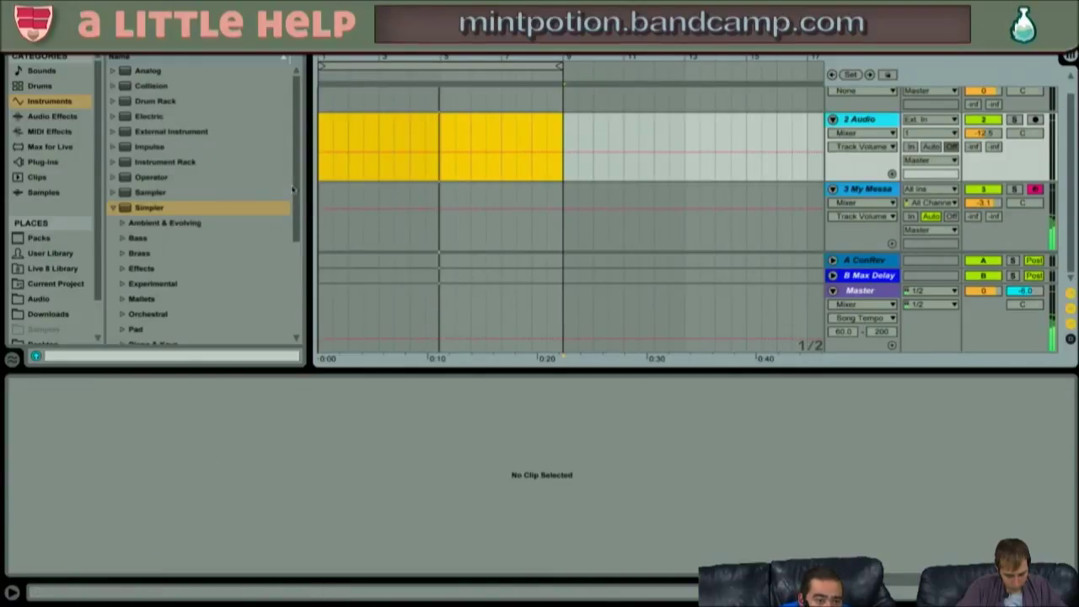
- Record into track 3 from its start with F9, restarting after a short first take
{"action": "left_click", "coordinate": [324, 188]}
{"action": "key", "text": "F9"}
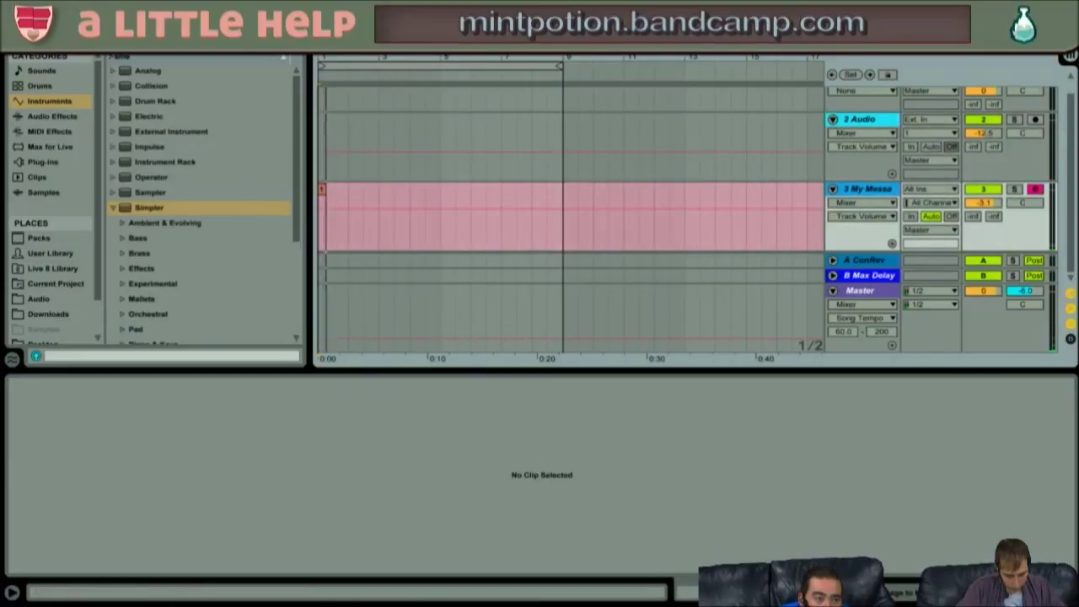
{"action": "key", "text": "space"}
{"action": "key", "text": "F9"}
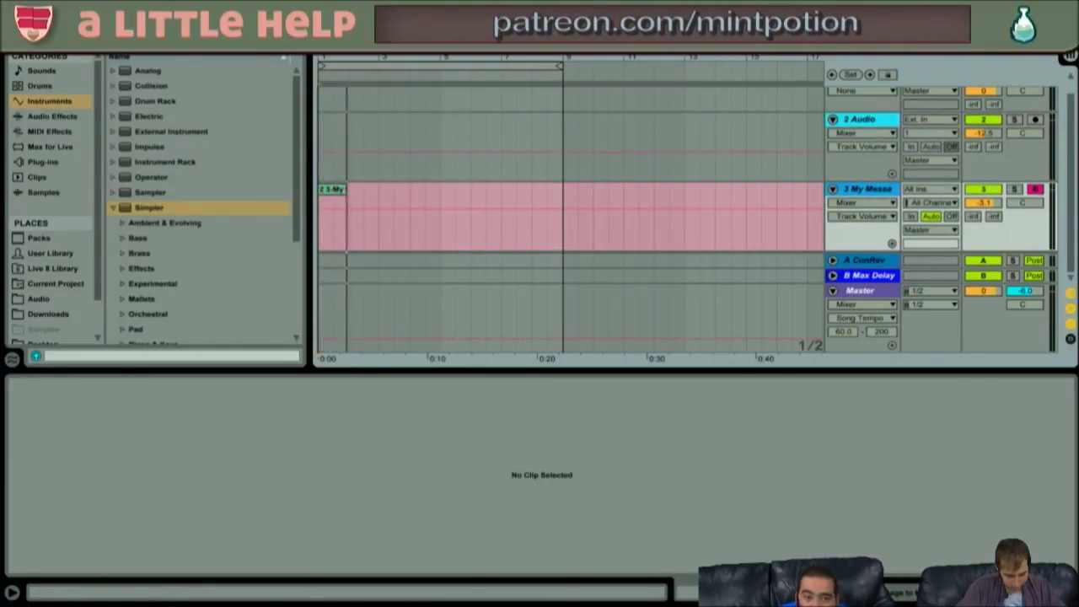
- Set Edit > Record Quantization to Sixteenth-Note
{"action": "left_click", "coordinate": [194, 9]}
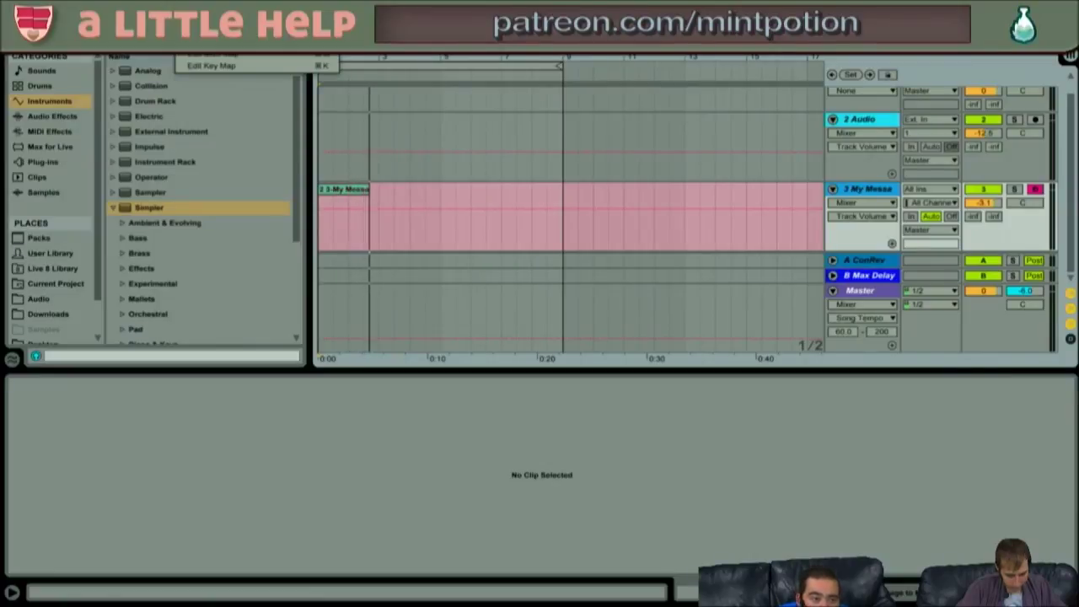
{"action": "key", "text": "Escape"}
{"action": "right_click", "coordinate": [446, 29]}
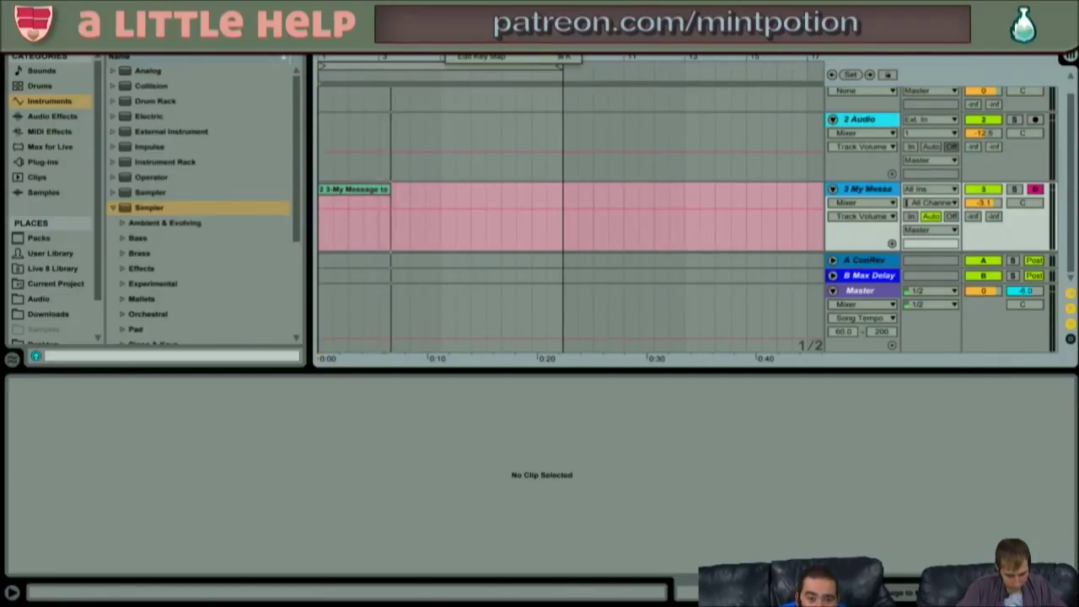
{"action": "key", "text": "Escape"}
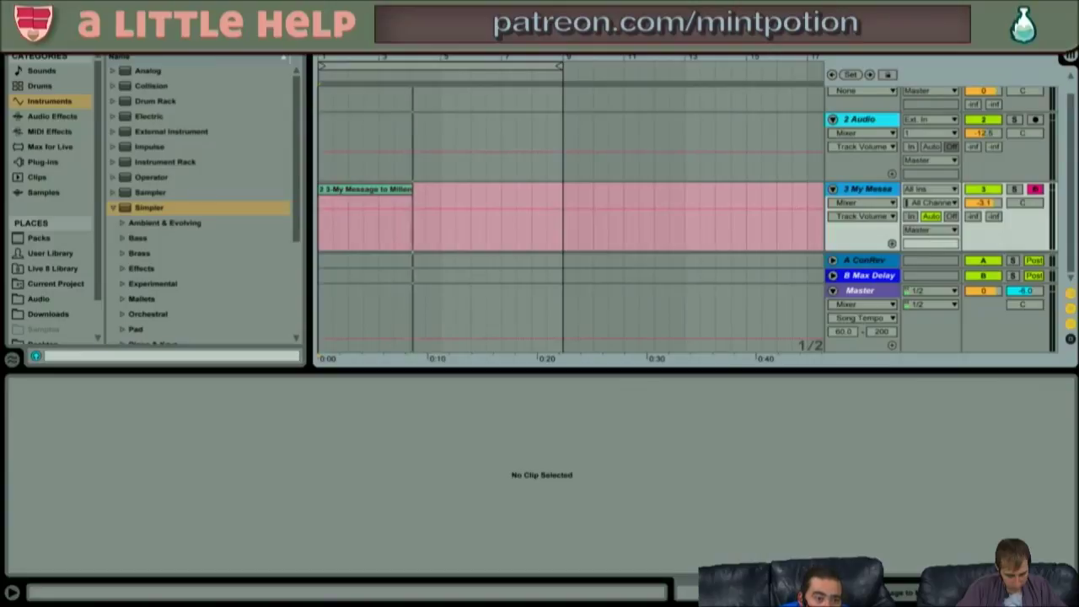
{"action": "left_click", "coordinate": [227, 20]}
{"action": "left_click", "coordinate": [224, 27]}
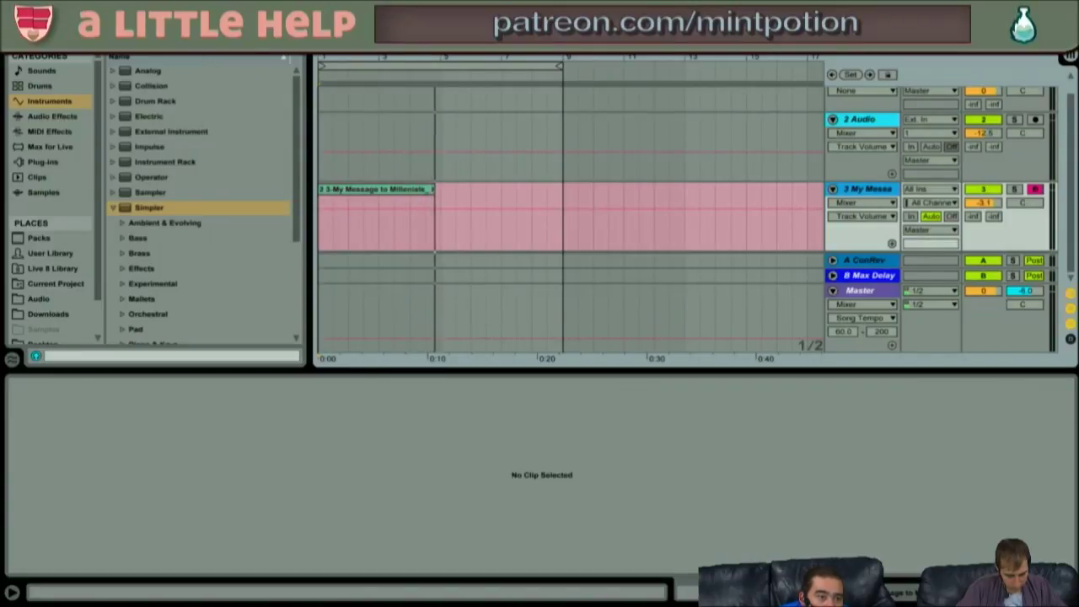
{"action": "left_click", "coordinate": [175, 7]}
{"action": "mouse_move", "coordinate": [144, 7]}
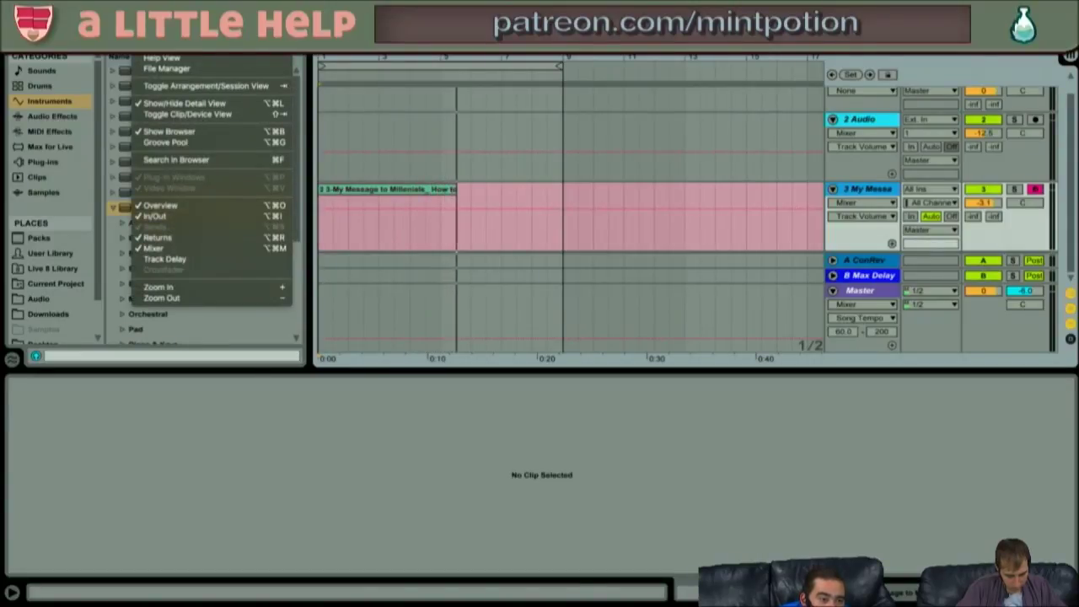
{"action": "mouse_move", "coordinate": [82, 7]}
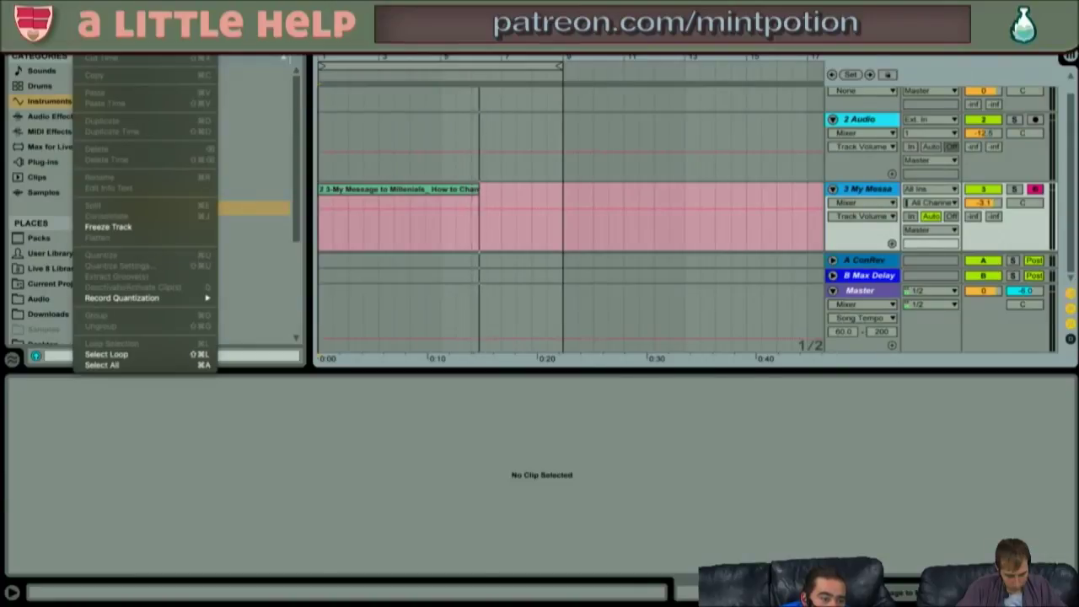
{"action": "mouse_move", "coordinate": [190, 299]}
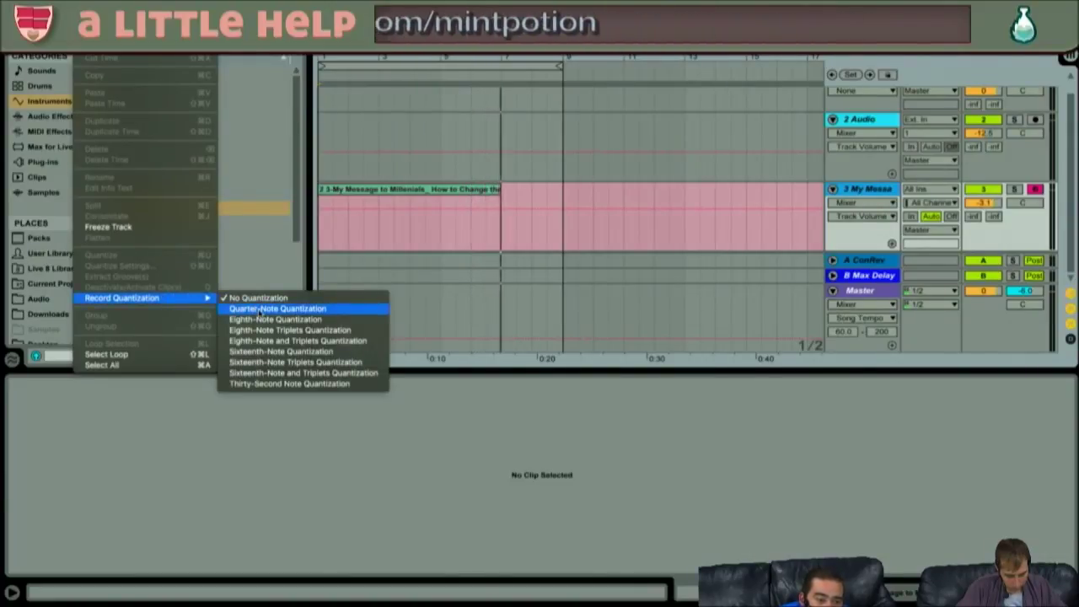
{"action": "left_click", "coordinate": [292, 353]}
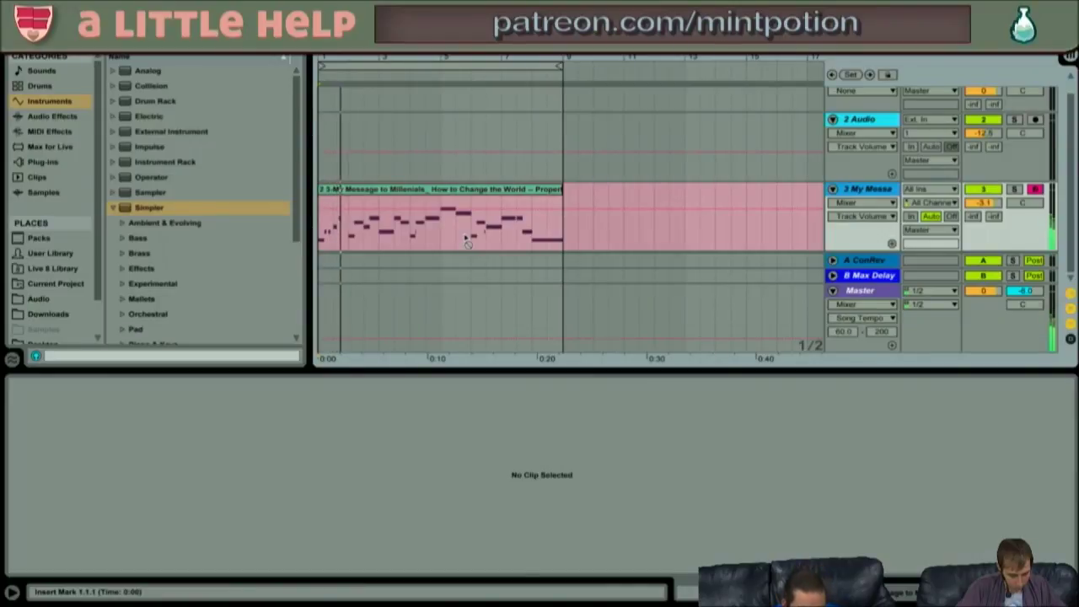
- Stop recording and set the recorded MIDI clip's loop to run from bar 15 to bar 23
{"action": "key", "text": "space"}
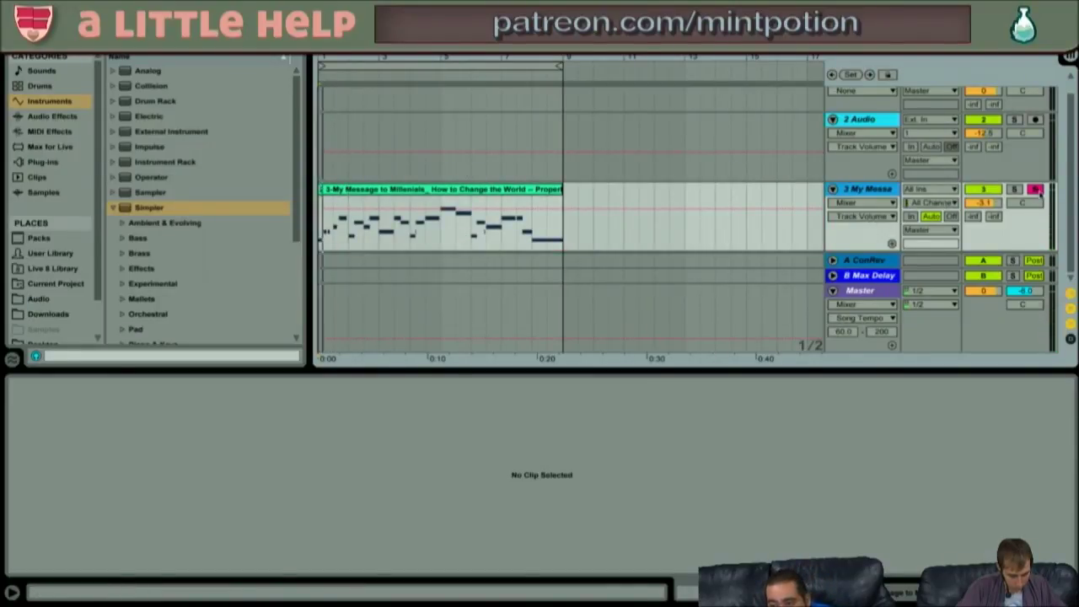
{"action": "left_click", "coordinate": [447, 191]}
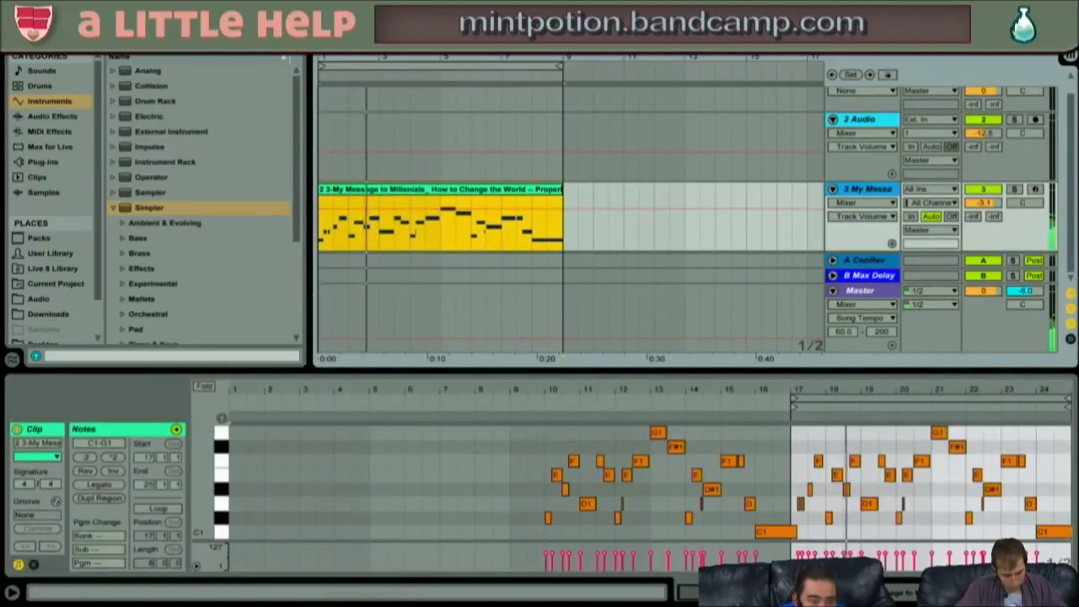
{"action": "left_click", "coordinate": [116, 208]}
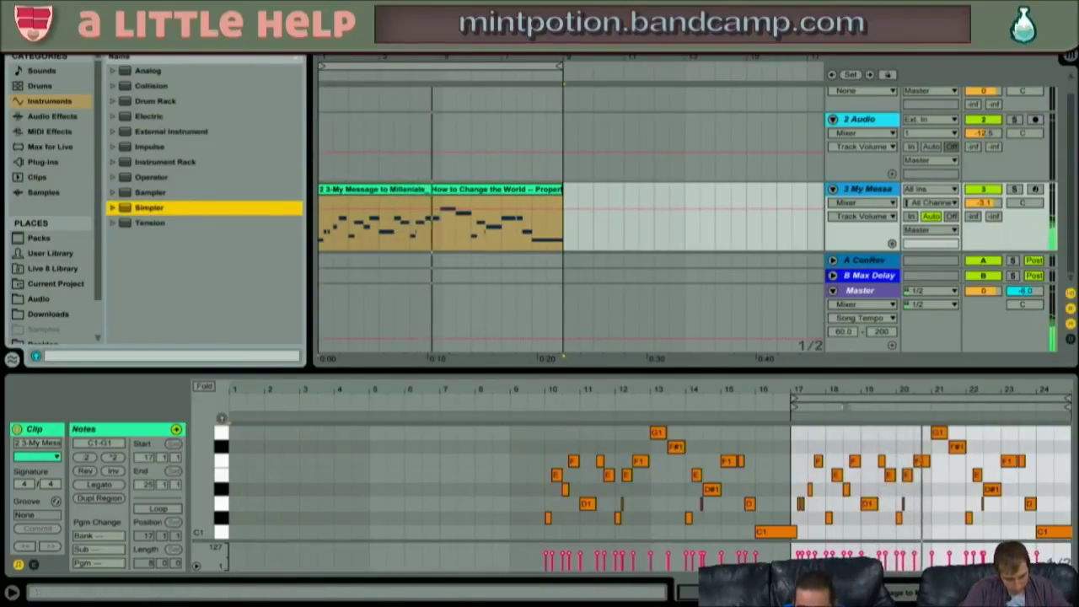
{"action": "left_click_drag", "start_coordinate": [816, 393], "coordinate": [724, 407]}
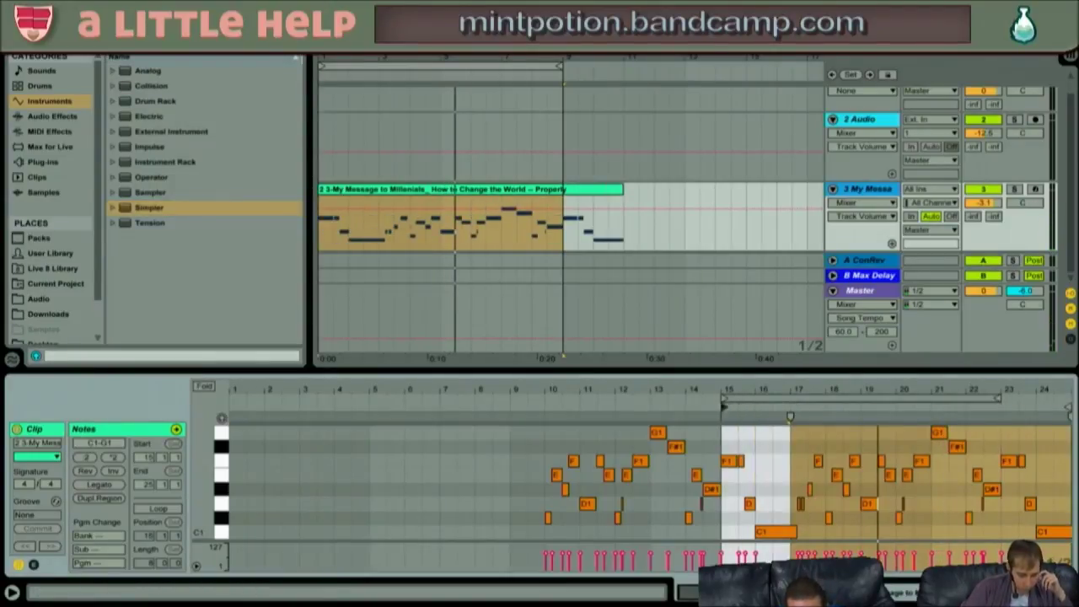
{"action": "key", "text": "space"}
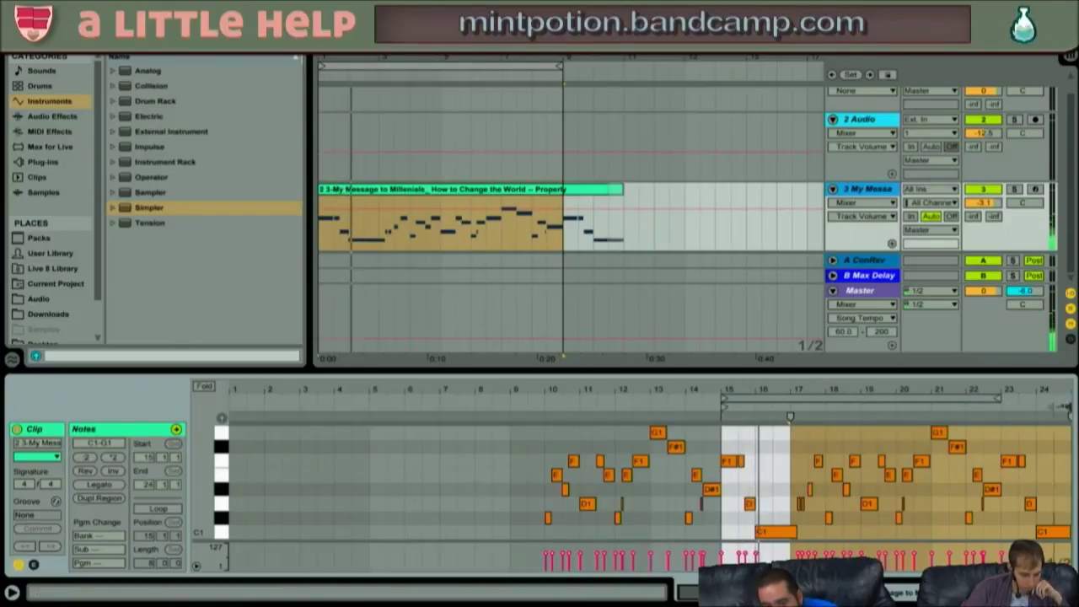
{"action": "left_click_drag", "start_coordinate": [1068, 408], "coordinate": [999, 409]}
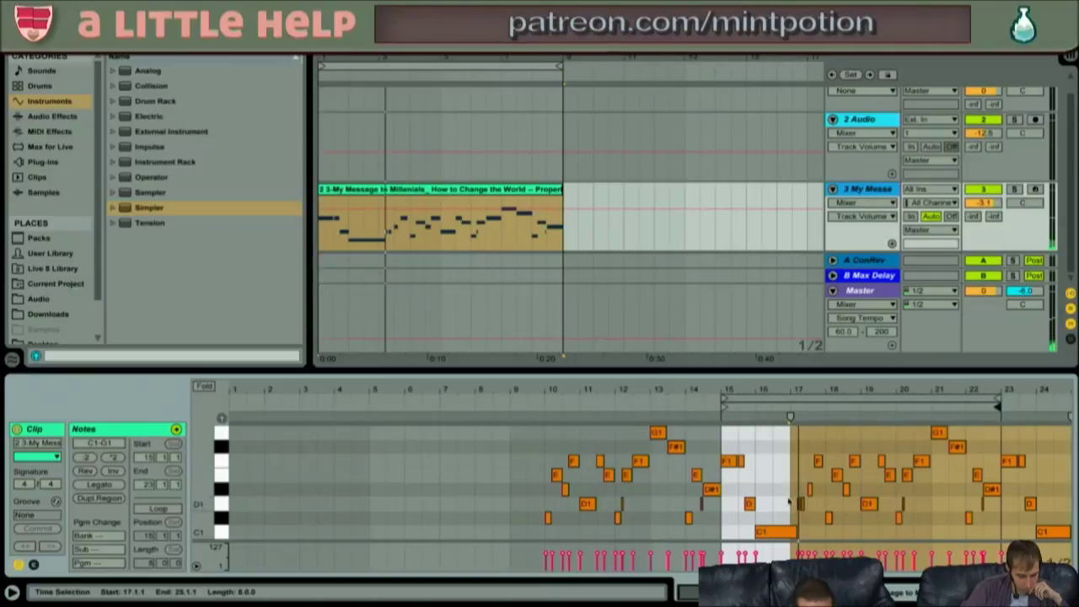
{"action": "left_click", "coordinate": [793, 503]}
{"action": "left_click", "coordinate": [794, 503]}
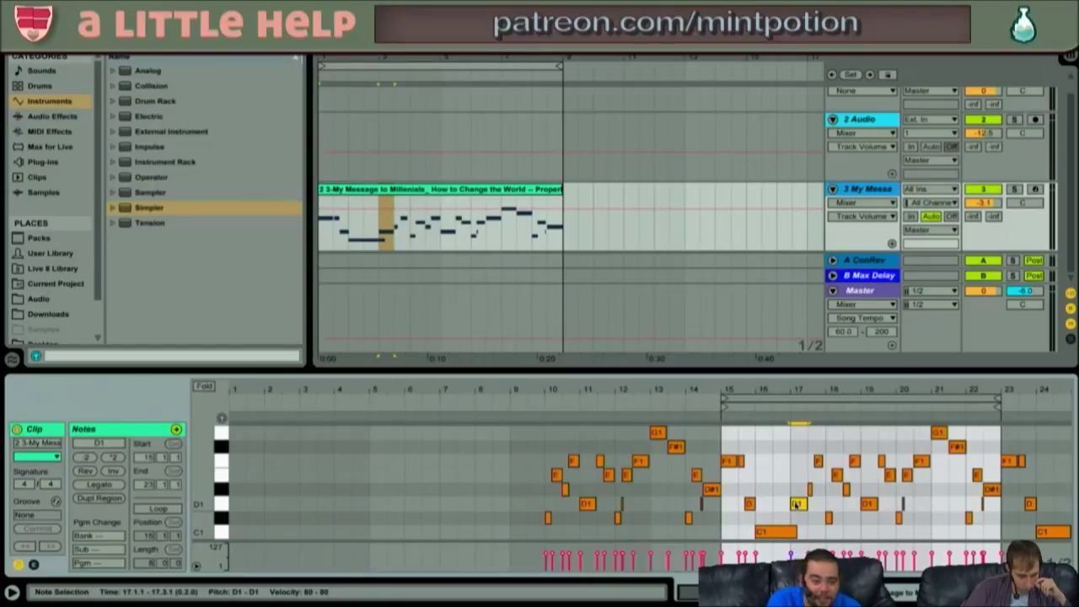
- Set Simpler's LFO volume amount to 75% and its pitch amount to about 0.40%
{"action": "key", "text": "shift+Tab"}
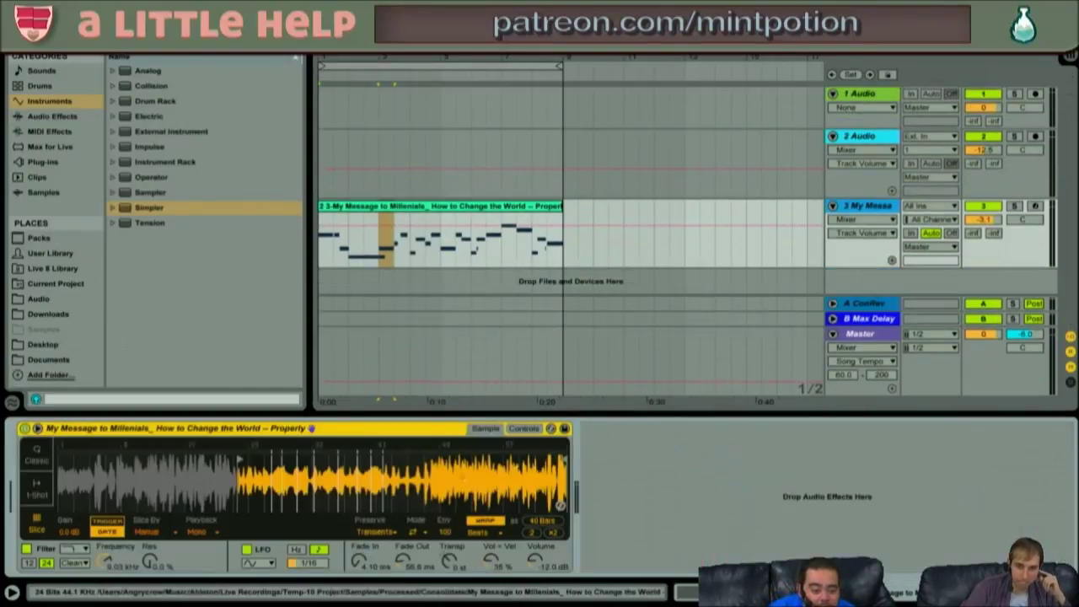
{"action": "left_click", "coordinate": [524, 429]}
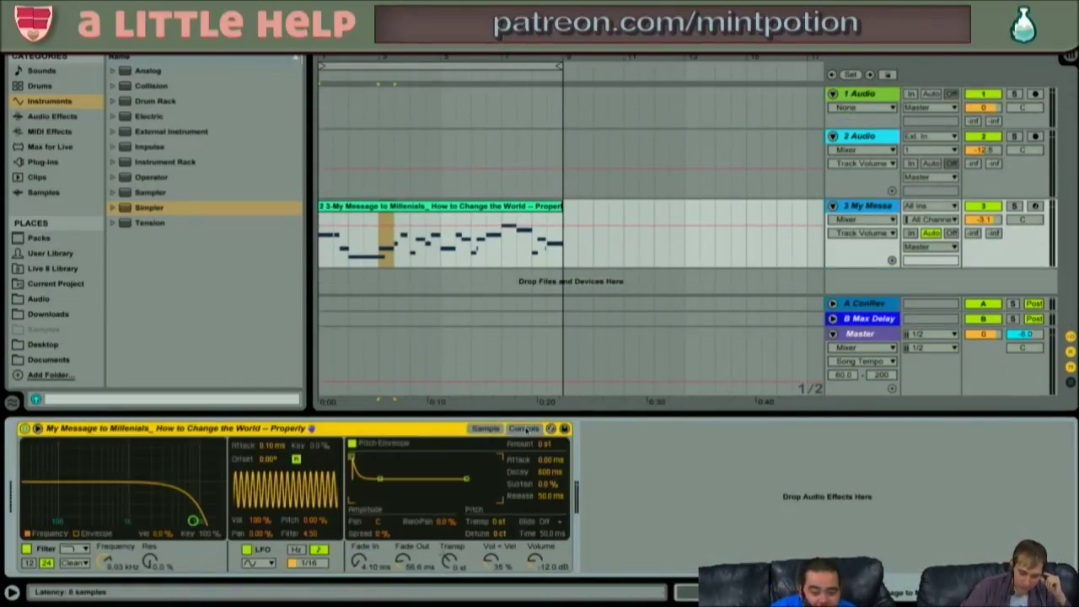
{"action": "left_click_drag", "start_coordinate": [265, 520], "coordinate": [265, 541]}
{"action": "key", "text": "space"}
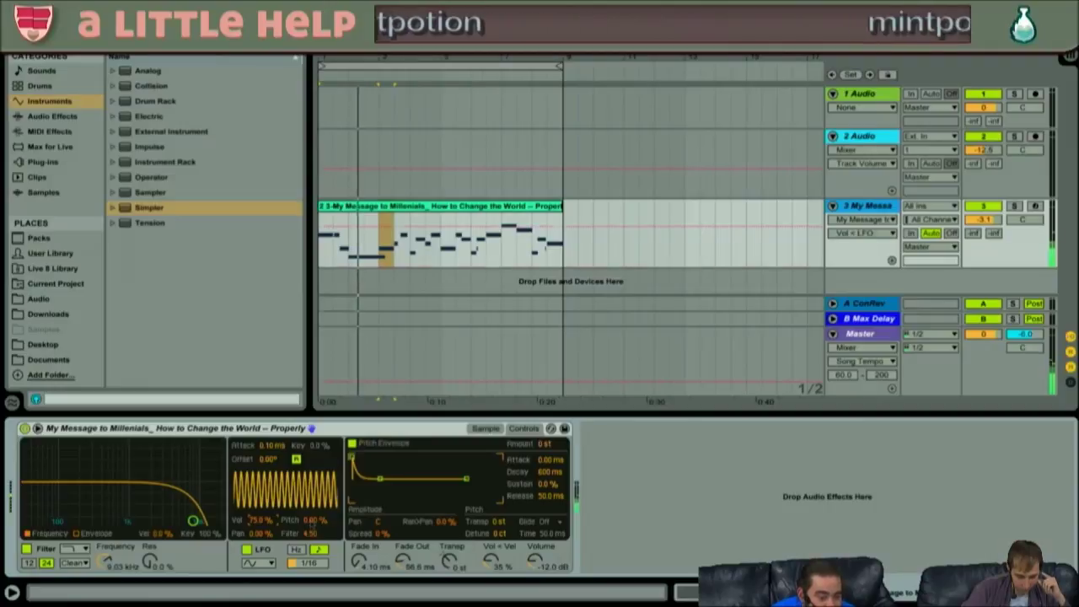
{"action": "left_click", "coordinate": [312, 521]}
{"action": "left_click_drag", "start_coordinate": [312, 521], "coordinate": [312, 518]}
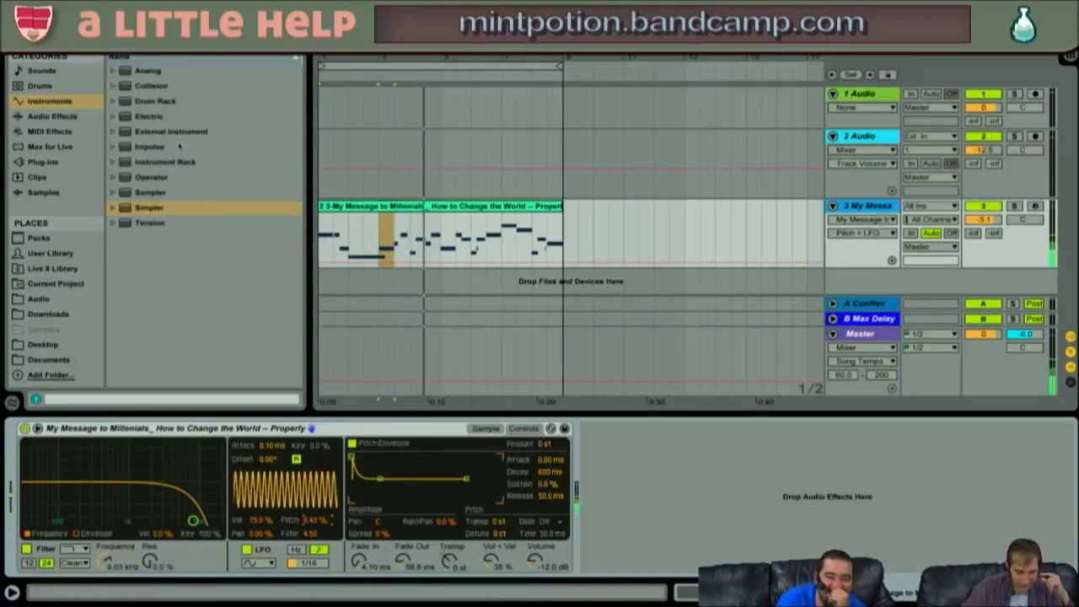
- Browse the Drum Rack presets, then the User Library's Grooves, Defaults and Sampler folders
{"action": "left_click", "coordinate": [114, 101]}
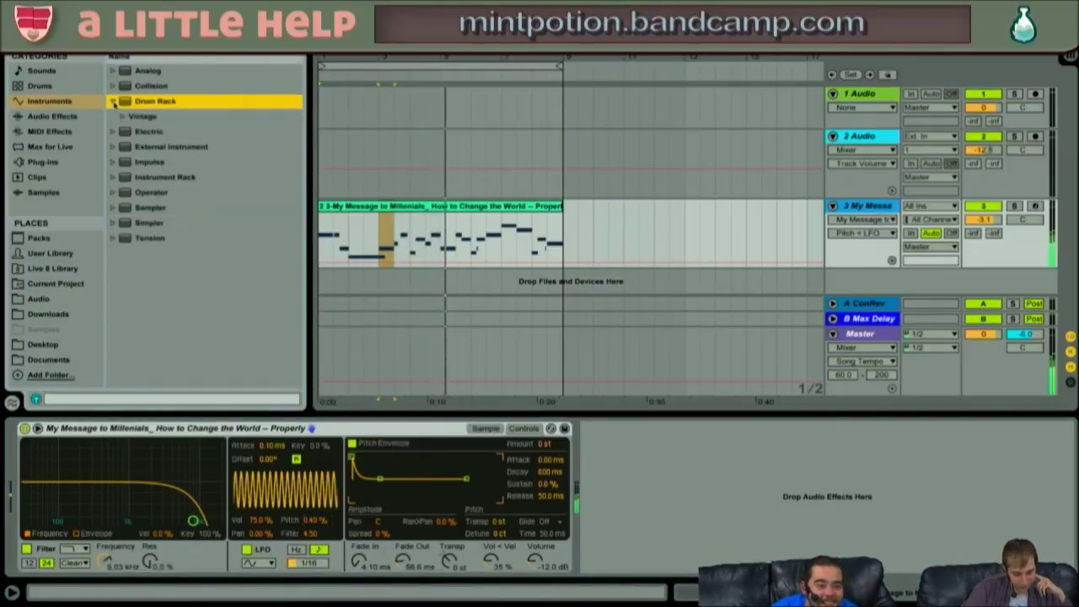
{"action": "left_click", "coordinate": [123, 117]}
{"action": "left_click", "coordinate": [124, 118]}
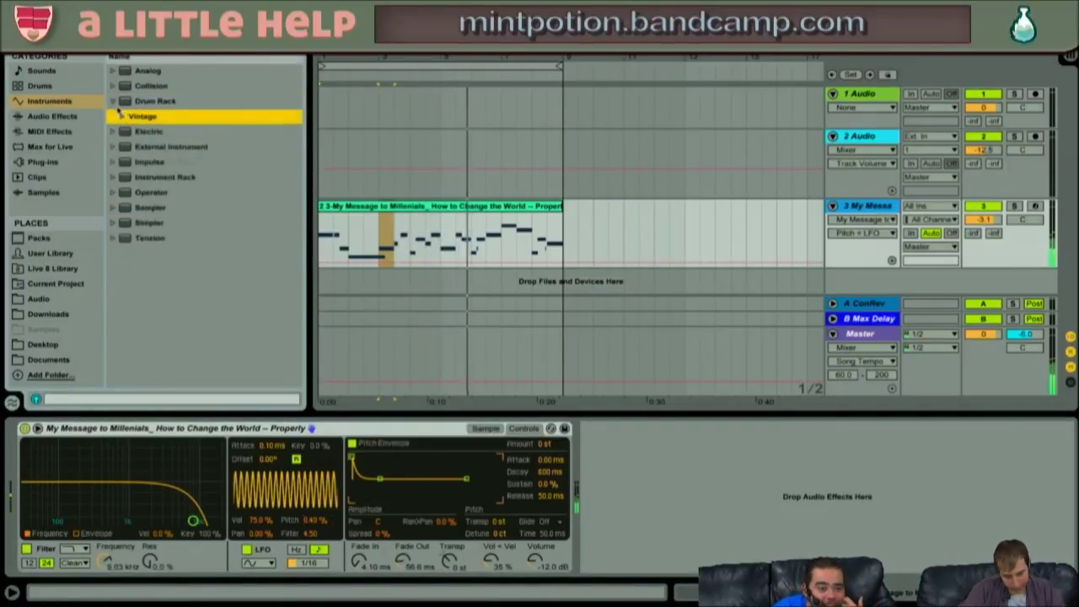
{"action": "left_click", "coordinate": [114, 101]}
{"action": "left_click", "coordinate": [59, 251]}
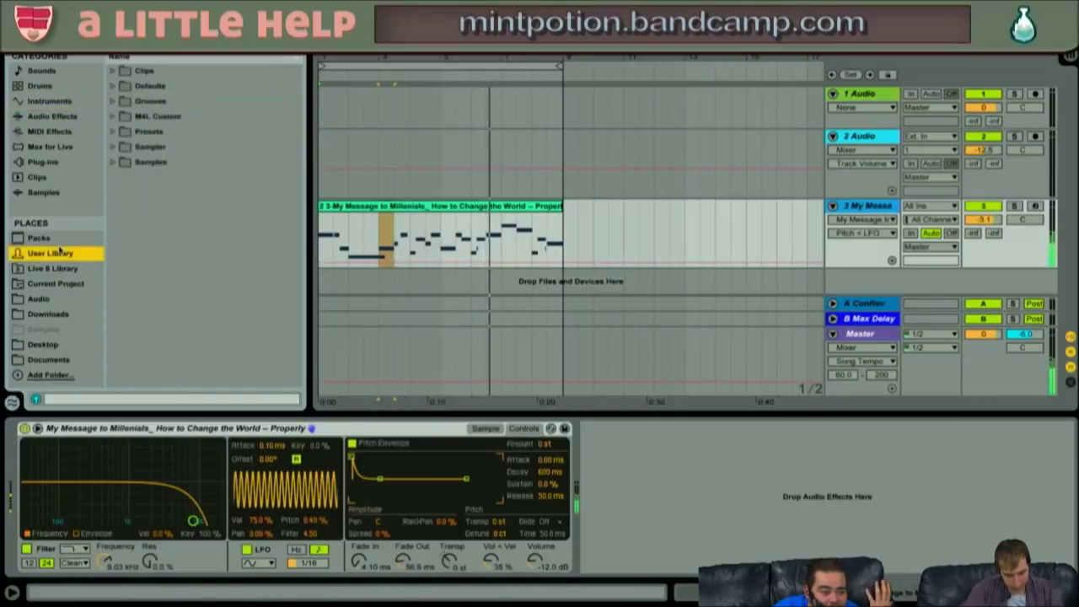
{"action": "left_click", "coordinate": [113, 101]}
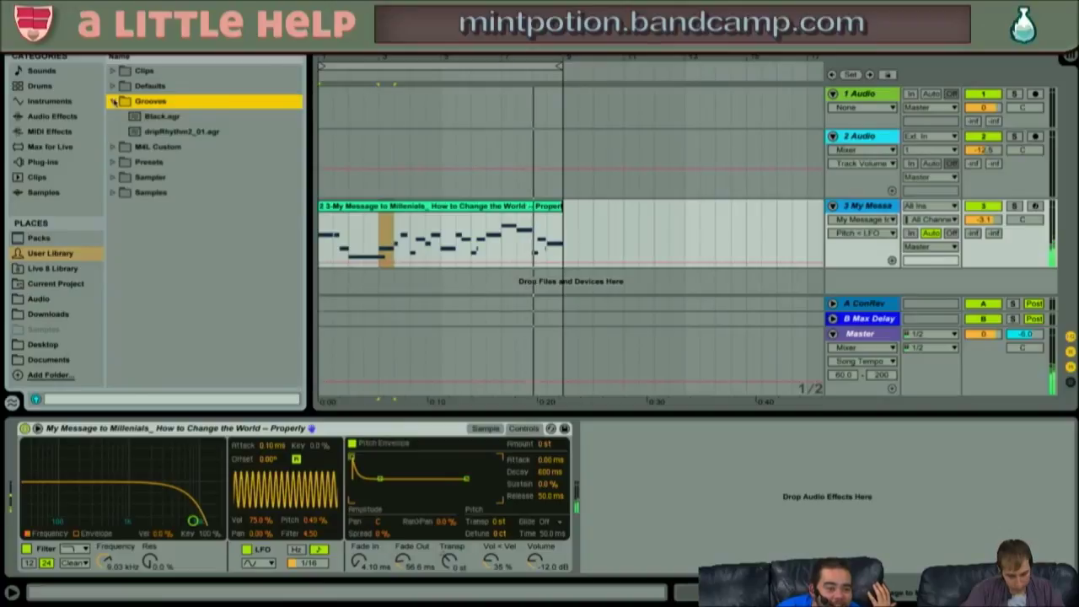
{"action": "key", "text": "Left"}
{"action": "key", "text": "Up"}
{"action": "key", "text": "Right"}
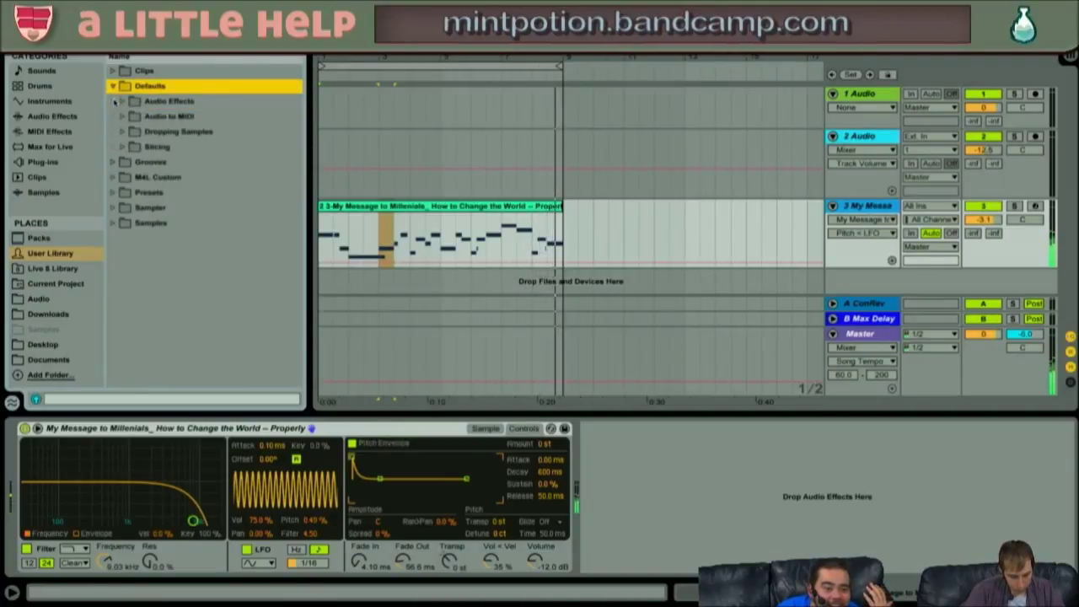
{"action": "key", "text": "Left"}
{"action": "key", "text": "Down"}
{"action": "key", "text": "Down"}
{"action": "key", "text": "Down"}
{"action": "key", "text": "Down"}
{"action": "key", "text": "Right"}
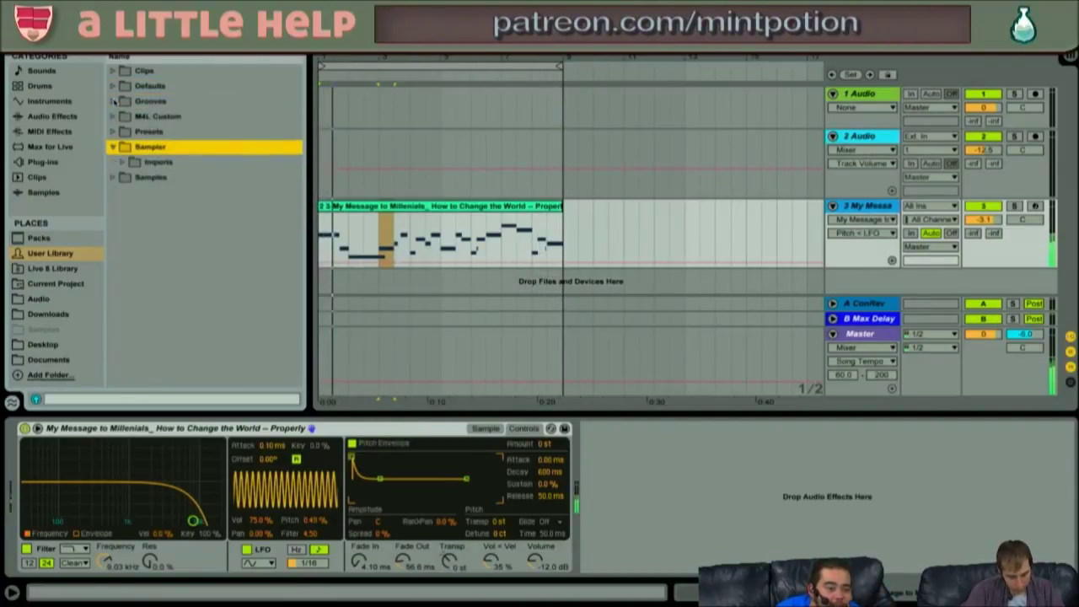
{"action": "key", "text": "Left"}
{"action": "key", "text": "Up"}
{"action": "key", "text": "Left"}
{"action": "key", "text": "Down"}
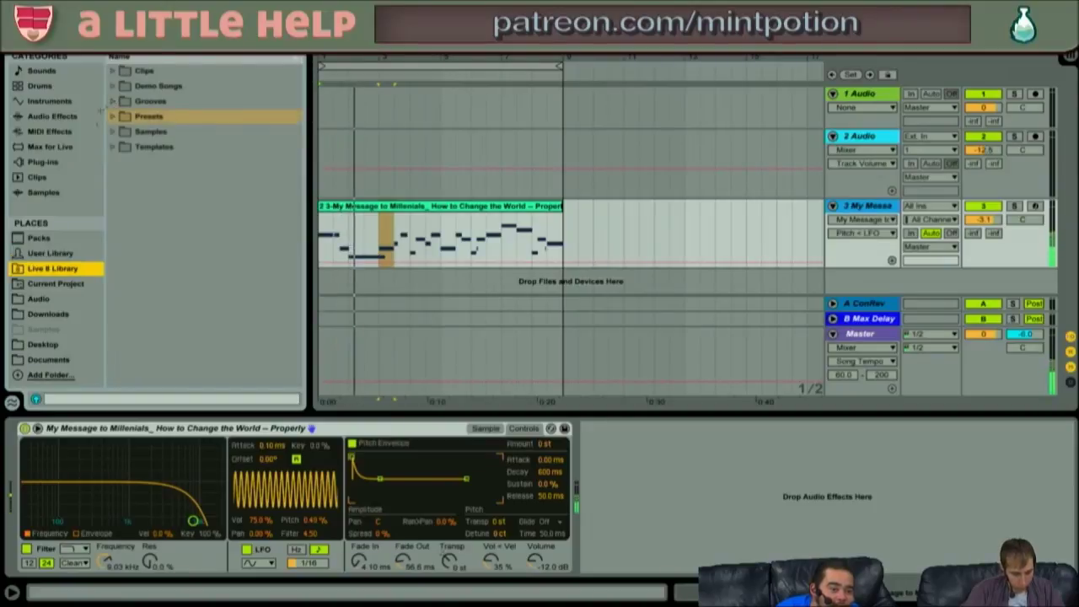
- In the installed Packs, preview The Forge by Hecq drum presets such as 16 Snares and 16 Hihats A
{"action": "left_click", "coordinate": [62, 240]}
{"action": "scroll", "coordinate": [167, 305], "scroll_direction": "down", "scroll_amount": 8}
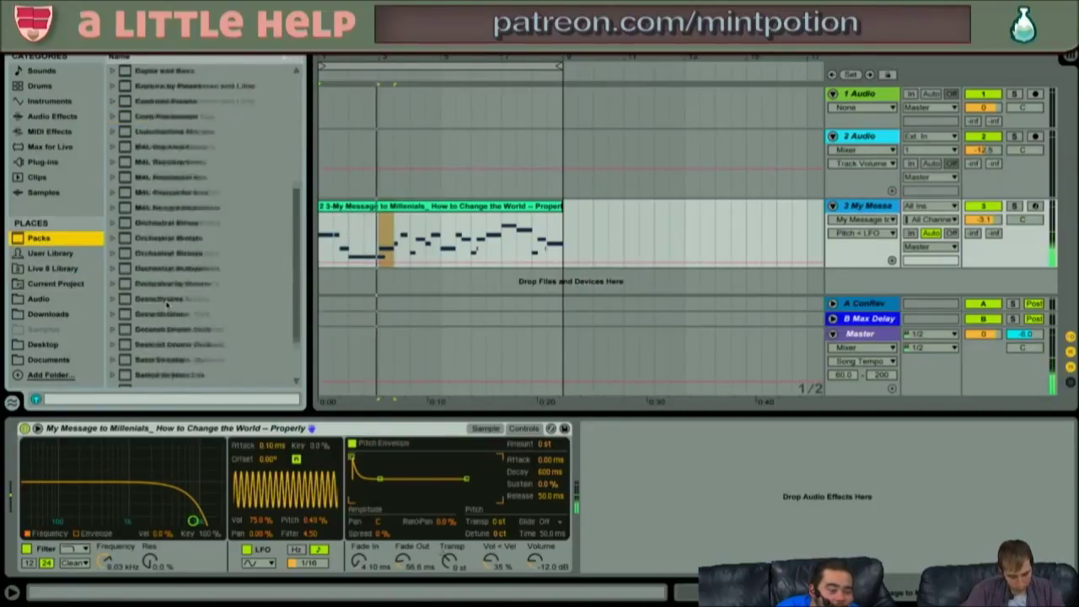
{"action": "left_click", "coordinate": [115, 364]}
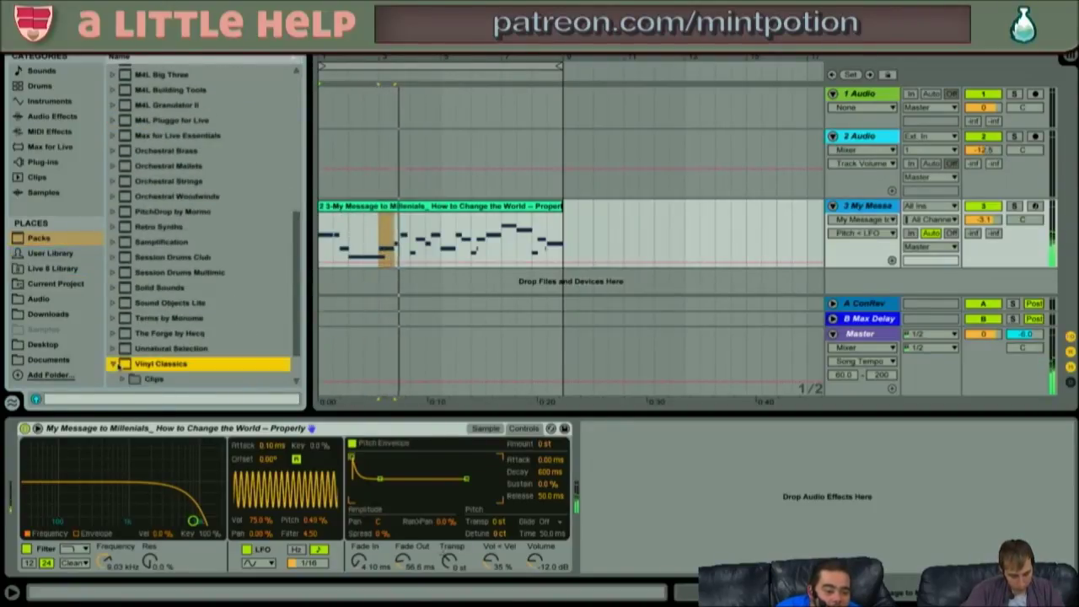
{"action": "key", "text": "Up"}
{"action": "key", "text": "Up"}
{"action": "key", "text": "Right"}
{"action": "key", "text": "Down"}
{"action": "key", "text": "Down"}
{"action": "key", "text": "Down"}
{"action": "key", "text": "Down"}
{"action": "key", "text": "Down"}
{"action": "key", "text": "Down"}
{"action": "key", "text": "Up"}
{"action": "key", "text": "Up"}
{"action": "key", "text": "Up"}
{"action": "key", "text": "Down"}
{"action": "key", "text": "Right"}
{"action": "key", "text": "Down"}
{"action": "key", "text": "Down"}
{"action": "key", "text": "Down"}
{"action": "key", "text": "Down"}
{"action": "key", "text": "Down"}
{"action": "key", "text": "Down"}
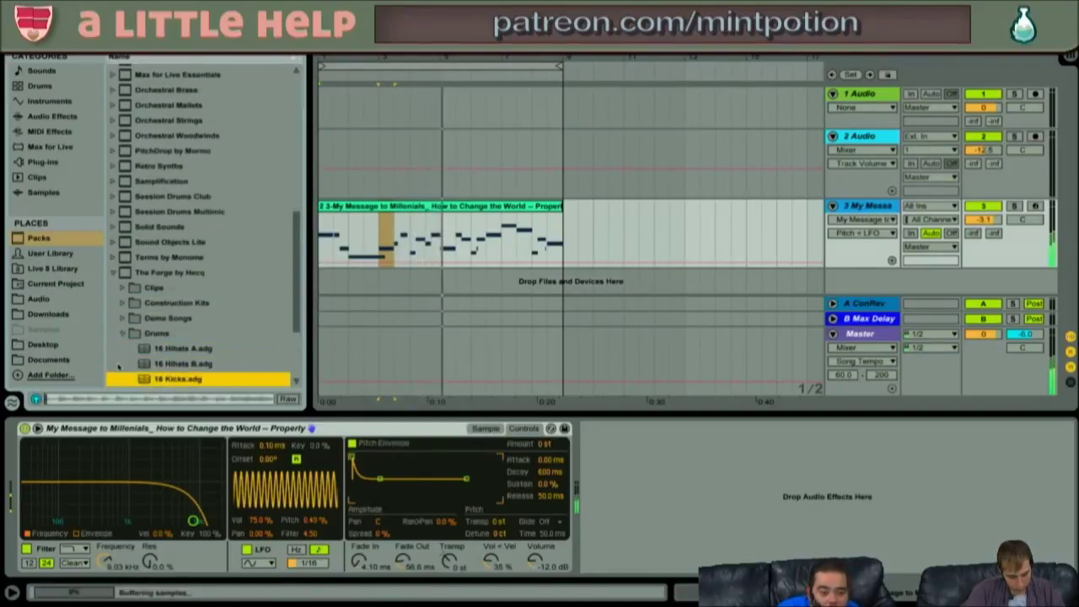
{"action": "key", "text": "Up"}
{"action": "key", "text": "Up"}
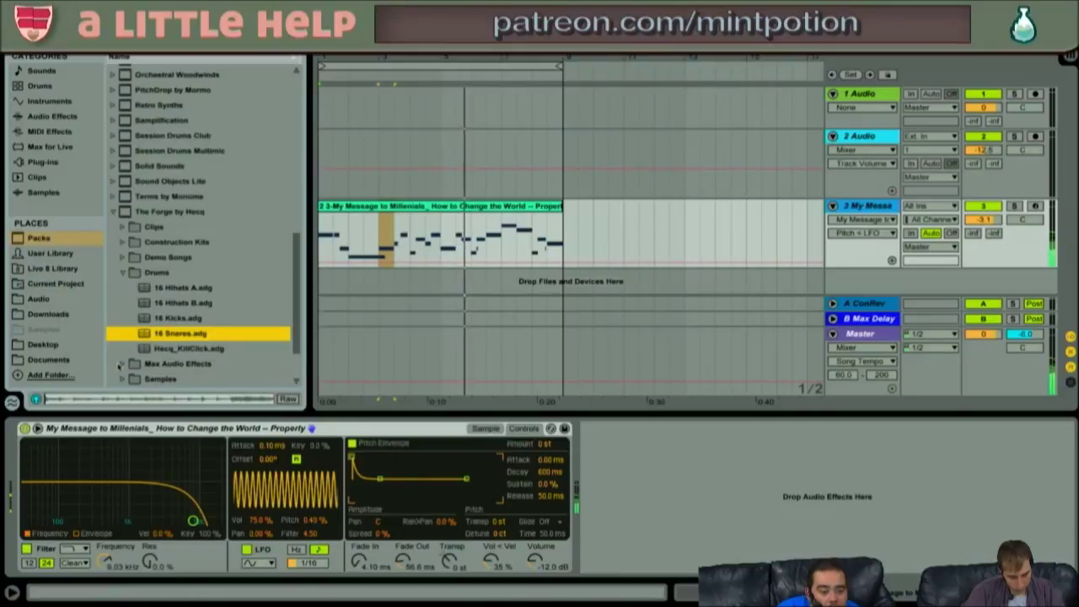
{"action": "key", "text": "Up"}
{"action": "key", "text": "Up"}
{"action": "key", "text": "Up"}
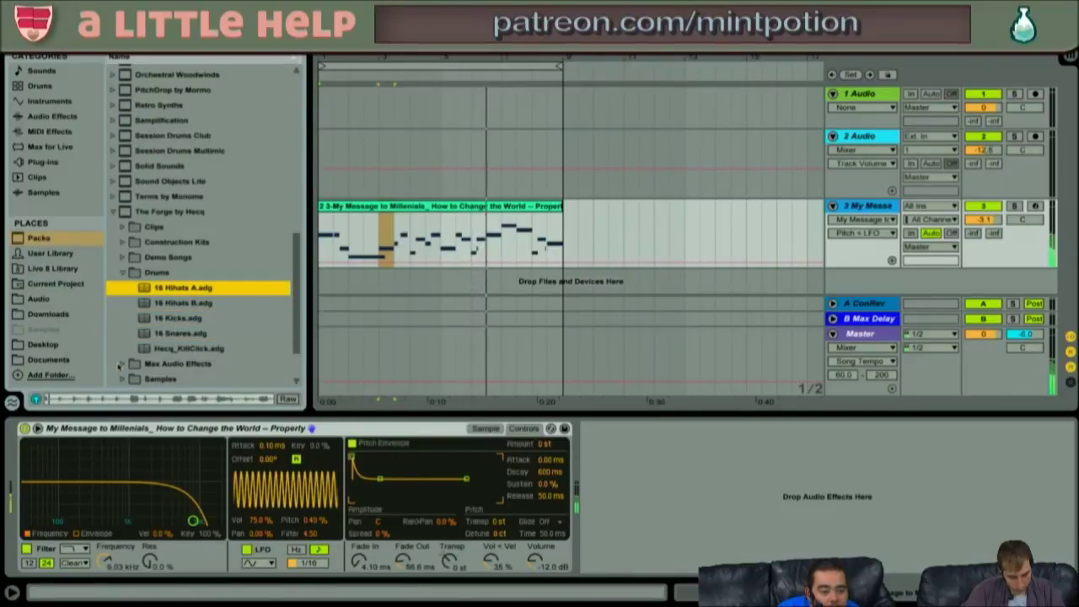
{"action": "key", "text": "Left"}
{"action": "key", "text": "Down"}
- Step through The Forge by Hecq Sounds folder and the Unnatural Selection pack's Samples
{"action": "key", "text": "Down"}
{"action": "key", "text": "Down"}
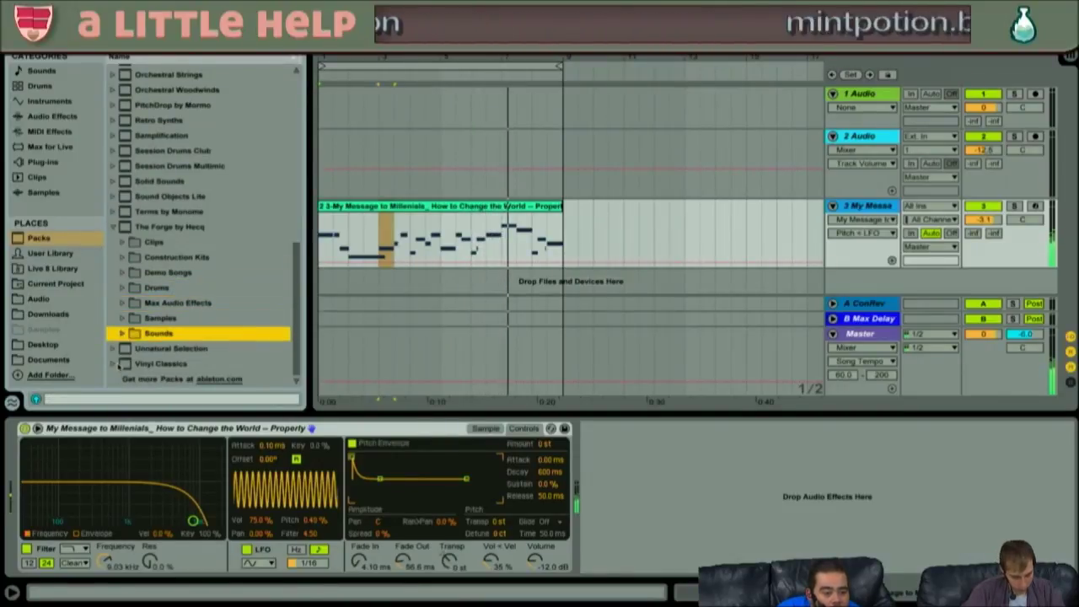
{"action": "key", "text": "Right"}
{"action": "key", "text": "Down"}
{"action": "key", "text": "Down"}
{"action": "key", "text": "Down"}
{"action": "key", "text": "Down"}
{"action": "key", "text": "Down"}
{"action": "key", "text": "Down"}
{"action": "key", "text": "Down"}
{"action": "key", "text": "Up"}
{"action": "key", "text": "Up"}
{"action": "key", "text": "Up"}
{"action": "key", "text": "Up"}
{"action": "key", "text": "Left"}
{"action": "key", "text": "Left"}
{"action": "key", "text": "Left"}
{"action": "key", "text": "Left"}
{"action": "key", "text": "Down"}
{"action": "key", "text": "Right"}
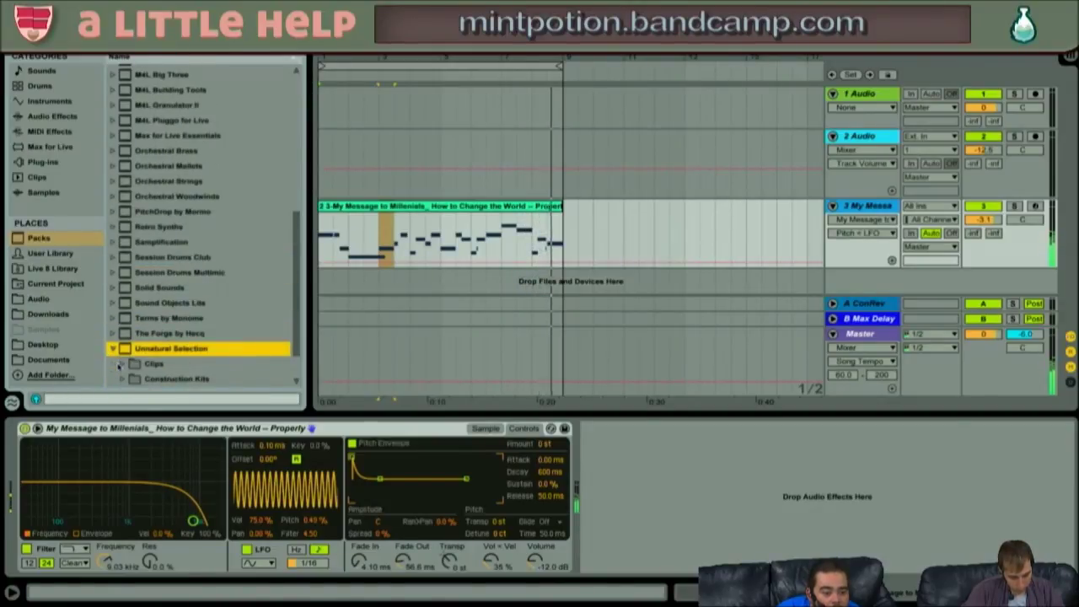
{"action": "key", "text": "Down"}
{"action": "key", "text": "Down"}
{"action": "key", "text": "Down"}
{"action": "key", "text": "Down"}
{"action": "key", "text": "Up"}
{"action": "key", "text": "Right"}
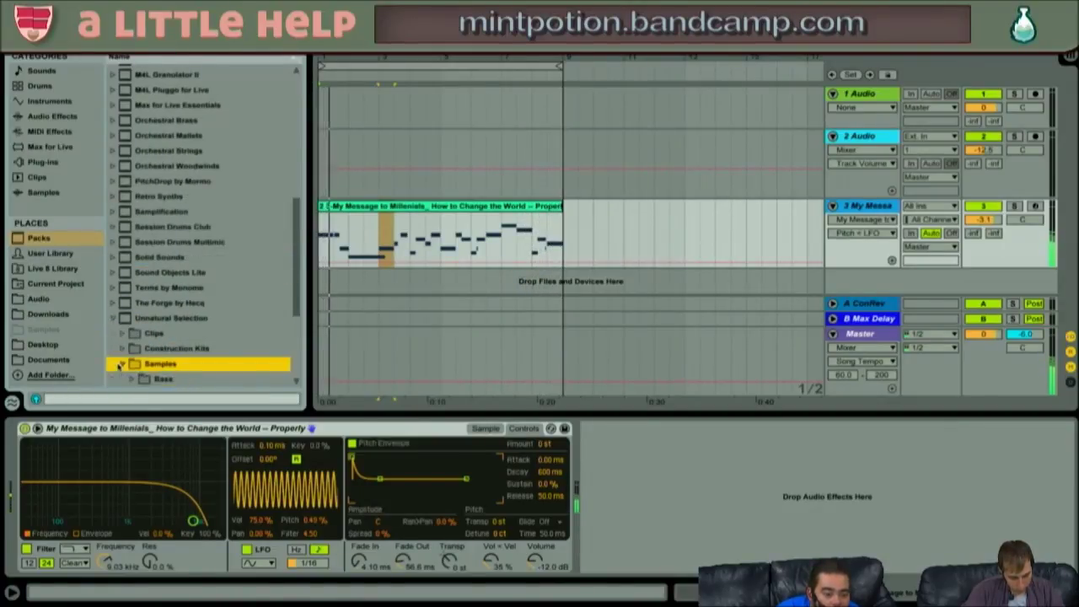
{"action": "key", "text": "Left"}
{"action": "key", "text": "Left"}
{"action": "key", "text": "Left"}
{"action": "key", "text": "Down"}
- Audition the Vinyl Classics A Buddy From Rio samples, such as ABR Bass Pt1 and ABR Drumloop Pt2
{"action": "key", "text": "Right"}
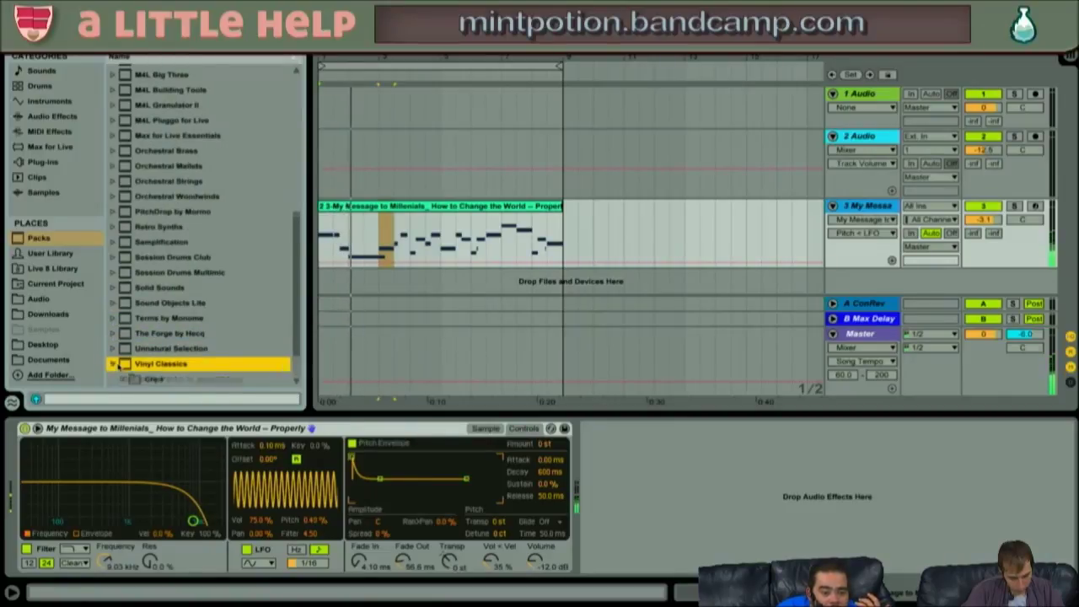
{"action": "key", "text": "Down"}
{"action": "key", "text": "Down"}
{"action": "key", "text": "Down"}
{"action": "key", "text": "Up"}
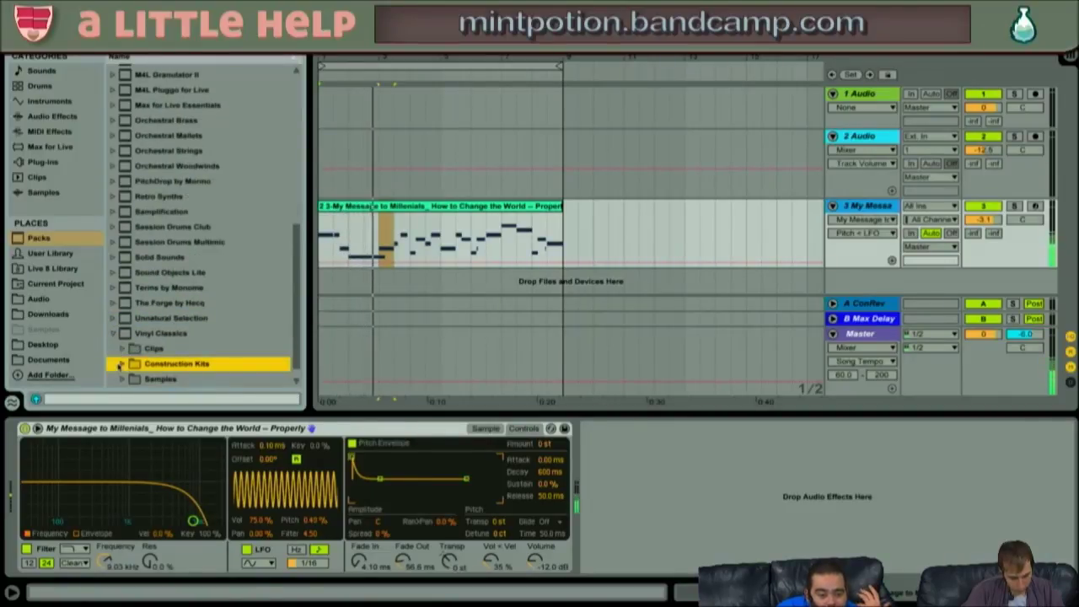
{"action": "key", "text": "Down"}
{"action": "key", "text": "Right"}
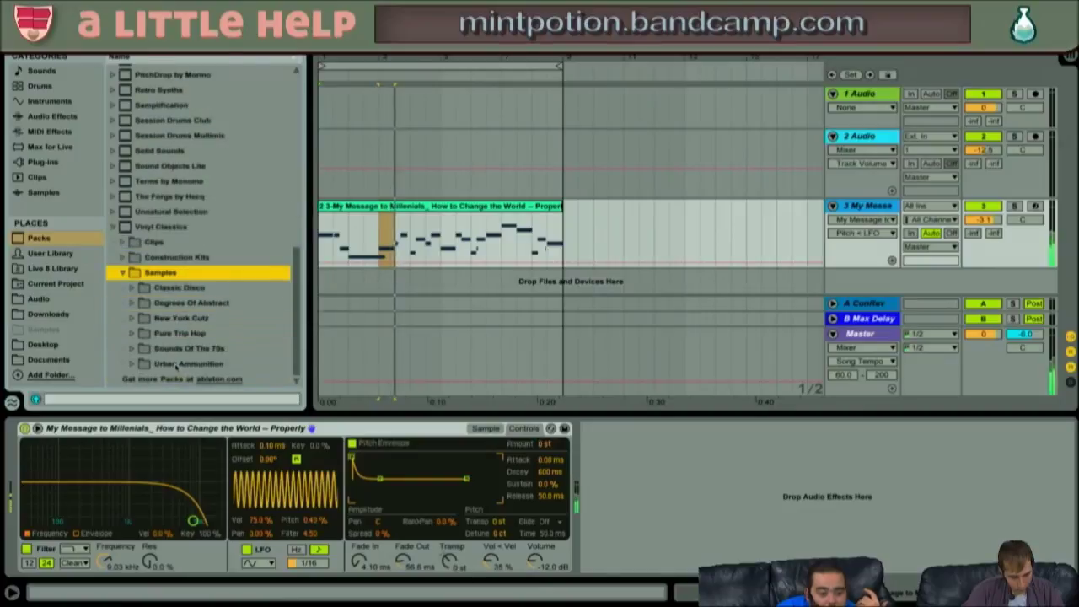
{"action": "key", "text": "Right"}
{"action": "key", "text": "Down"}
{"action": "key", "text": "Right"}
{"action": "key", "text": "Down"}
{"action": "key", "text": "Down"}
{"action": "key", "text": "Down"}
{"action": "key", "text": "Down"}
{"action": "key", "text": "Down"}
{"action": "key", "text": "Down"}
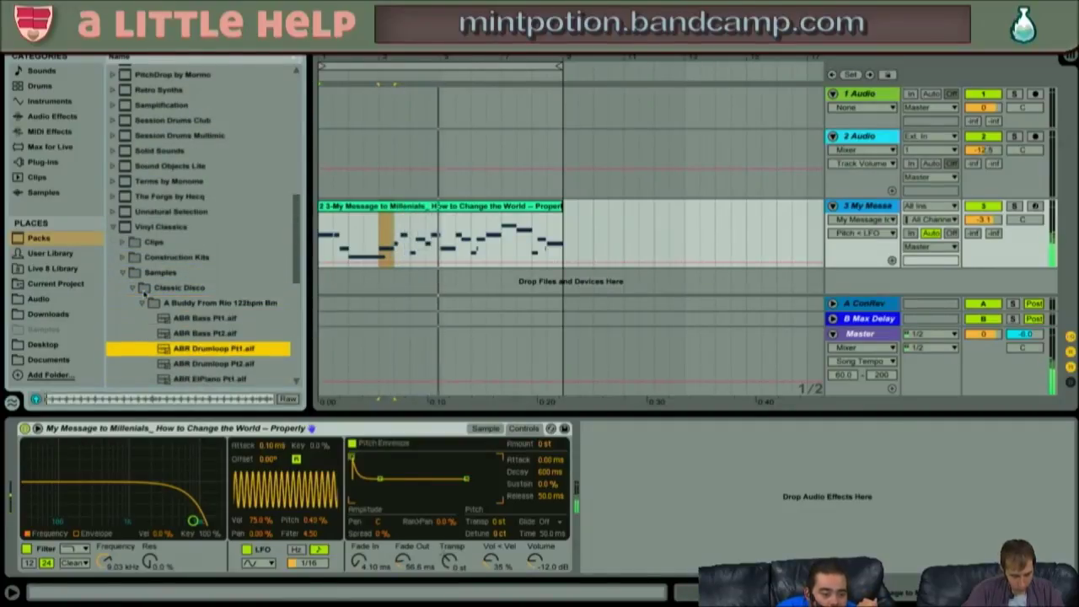
{"action": "key", "text": "Up"}
{"action": "key", "text": "Up"}
{"action": "key", "text": "Up"}
{"action": "key", "text": "Down"}
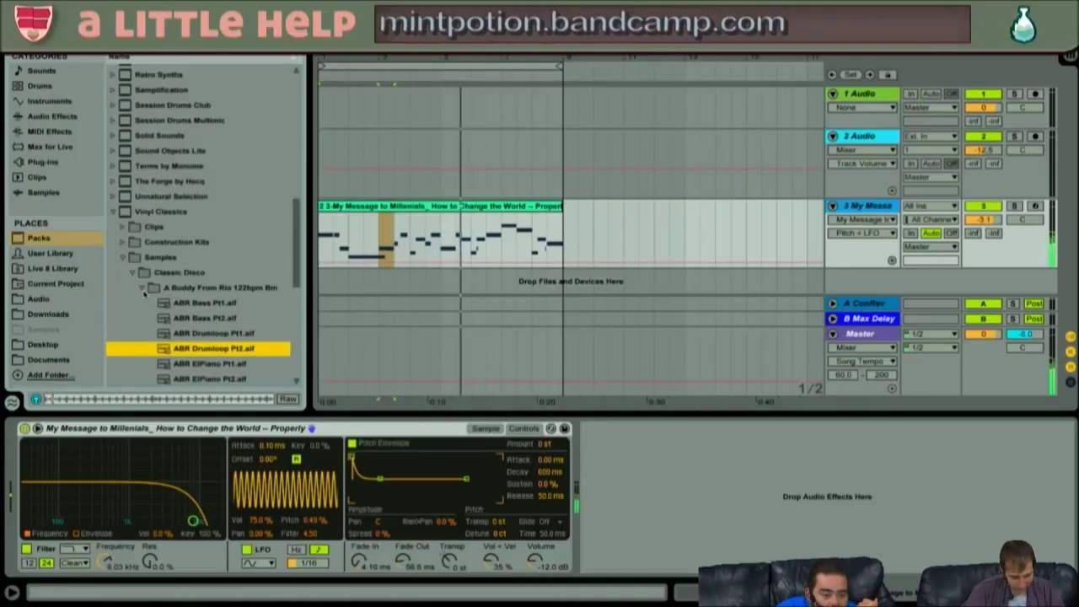
{"action": "key", "text": "Left"}
{"action": "key", "text": "Left"}
- Preview Classic Disco samples in the Chicology and Funksters Survival folders
{"action": "key", "text": "Down"}
{"action": "key", "text": "Down"}
{"action": "key", "text": "Down"}
{"action": "key", "text": "Right"}
{"action": "key", "text": "Down"}
{"action": "key", "text": "Left"}
{"action": "key", "text": "Left"}
{"action": "key", "text": "Down"}
{"action": "key", "text": "Down"}
{"action": "key", "text": "Down"}
{"action": "key", "text": "Down"}
{"action": "key", "text": "Down"}
{"action": "key", "text": "Down"}
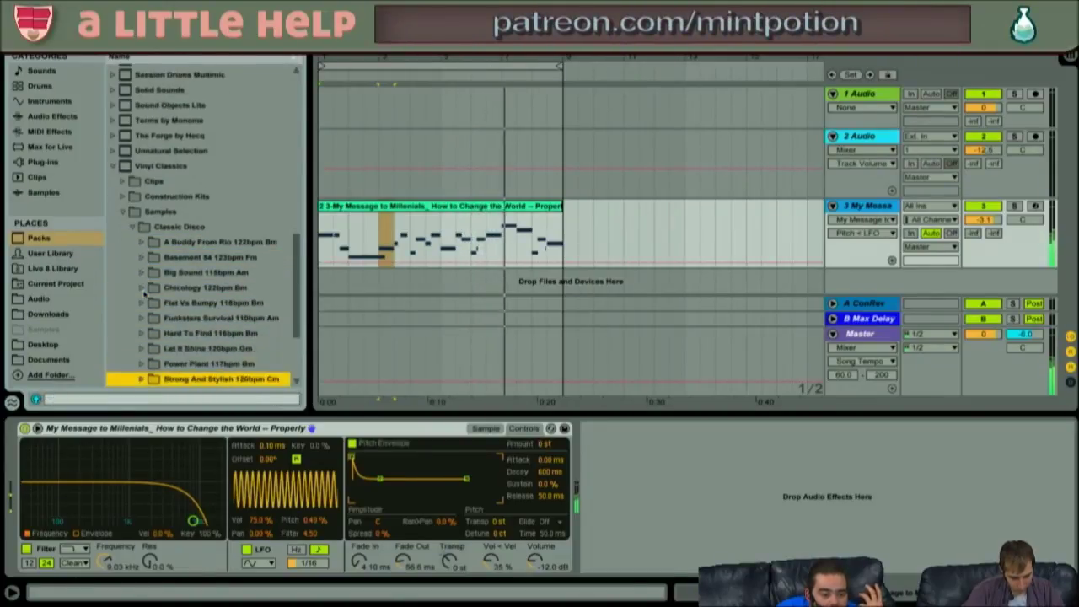
{"action": "key", "text": "Up"}
{"action": "key", "text": "Up"}
{"action": "key", "text": "Up"}
{"action": "key", "text": "Up"}
{"action": "key", "text": "Up"}
{"action": "key", "text": "Down"}
{"action": "key", "text": "Right"}
{"action": "key", "text": "Down"}
{"action": "key", "text": "Down"}
{"action": "key", "text": "Down"}
{"action": "key", "text": "Down"}
{"action": "key", "text": "Down"}
{"action": "key", "text": "Down"}
{"action": "key", "text": "Down"}
{"action": "key", "text": "Down"}
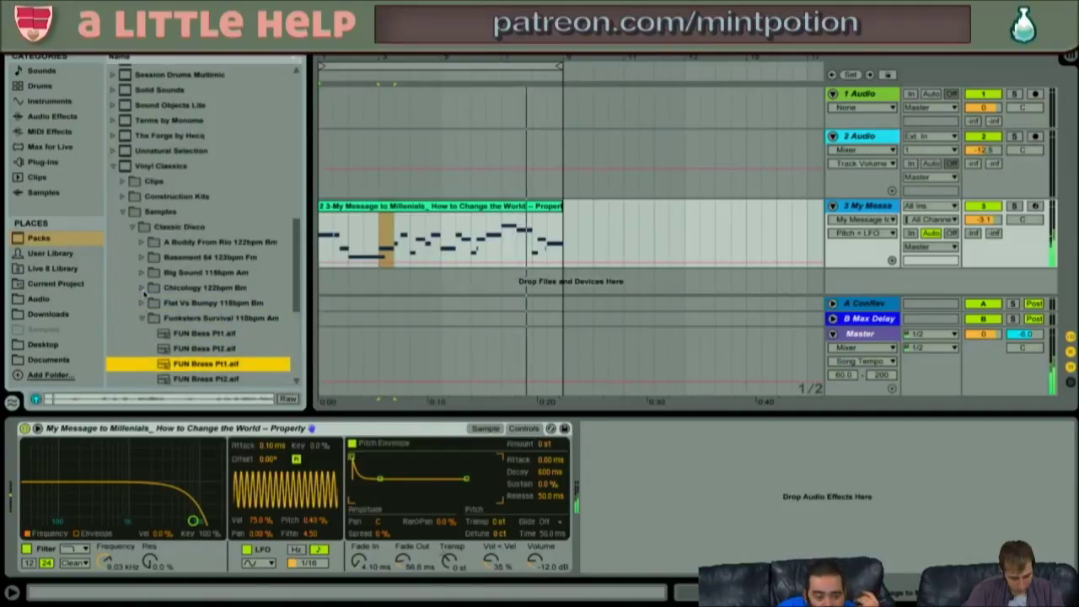
{"action": "key", "text": "Up"}
{"action": "key", "text": "Up"}
{"action": "key", "text": "Down"}
{"action": "key", "text": "Left"}
{"action": "key", "text": "Left"}
{"action": "key", "text": "Left"}
{"action": "key", "text": "Left"}
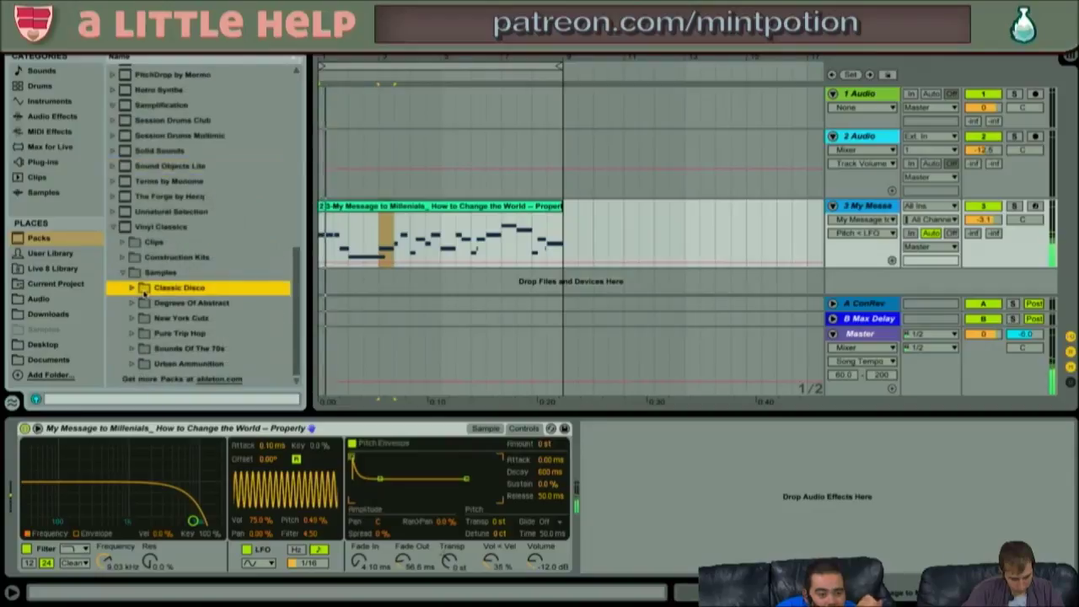
{"action": "scroll", "coordinate": [180, 187], "scroll_direction": "up", "scroll_amount": 10}
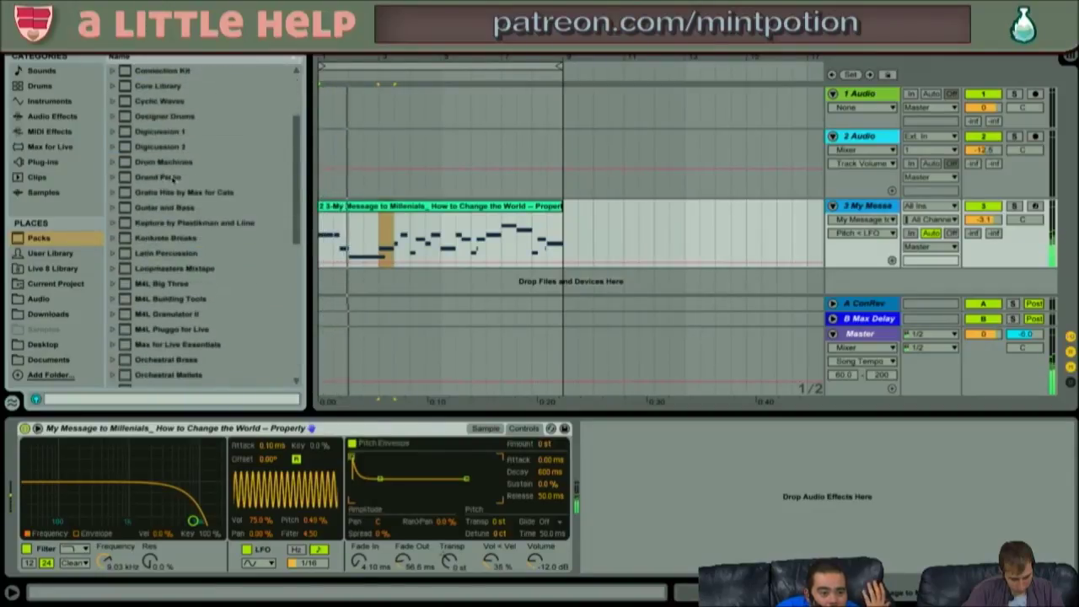
- Audition the Tech-House 2 loops in the Beat Selection by Sample Magic pack
{"action": "left_click", "coordinate": [140, 102]}
{"action": "key", "text": "Right"}
{"action": "key", "text": "Down"}
{"action": "key", "text": "Down"}
{"action": "key", "text": "Down"}
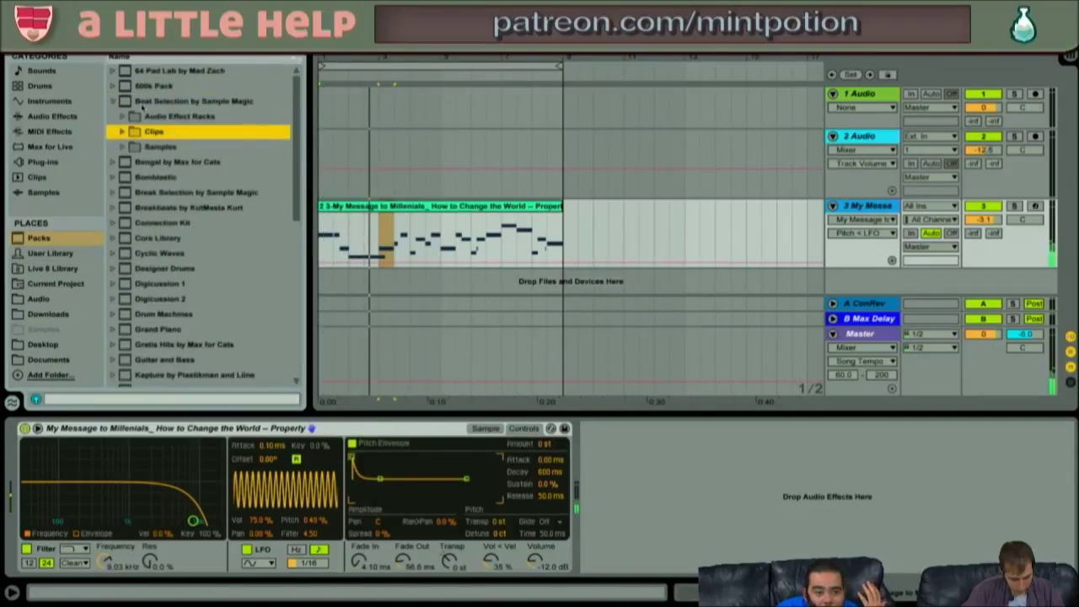
{"action": "key", "text": "Right"}
{"action": "key", "text": "Down"}
{"action": "key", "text": "Down"}
{"action": "key", "text": "Down"}
{"action": "key", "text": "Down"}
{"action": "key", "text": "Down"}
{"action": "key", "text": "Down"}
{"action": "key", "text": "Down"}
{"action": "key", "text": "Down"}
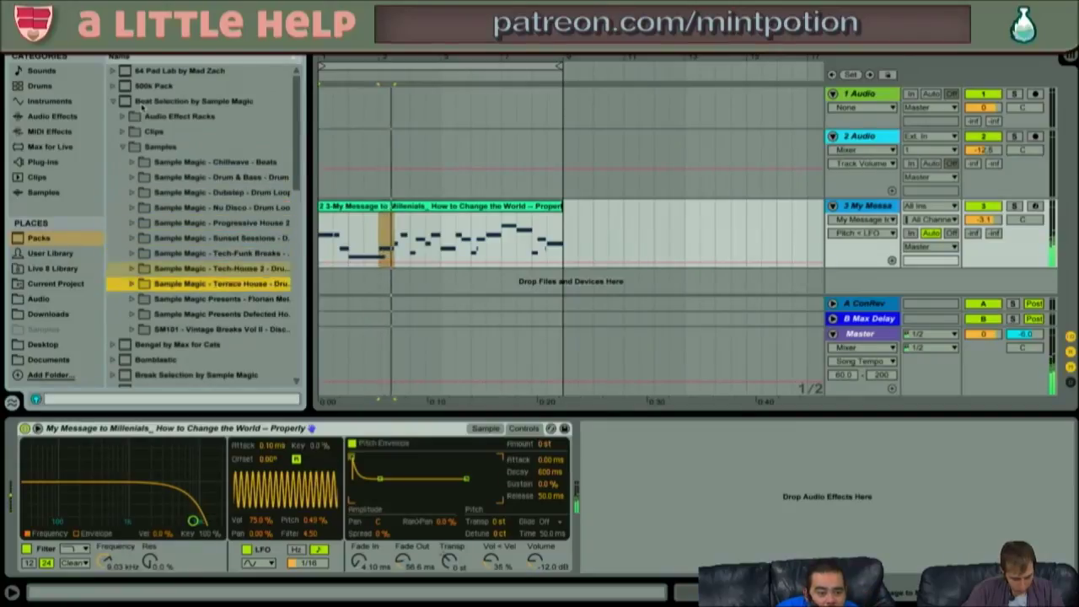
{"action": "key", "text": "Right"}
{"action": "key", "text": "Down"}
{"action": "key", "text": "Down"}
{"action": "key", "text": "Down"}
{"action": "key", "text": "Down"}
{"action": "key", "text": "Down"}
{"action": "key", "text": "Down"}
{"action": "key", "text": "Down"}
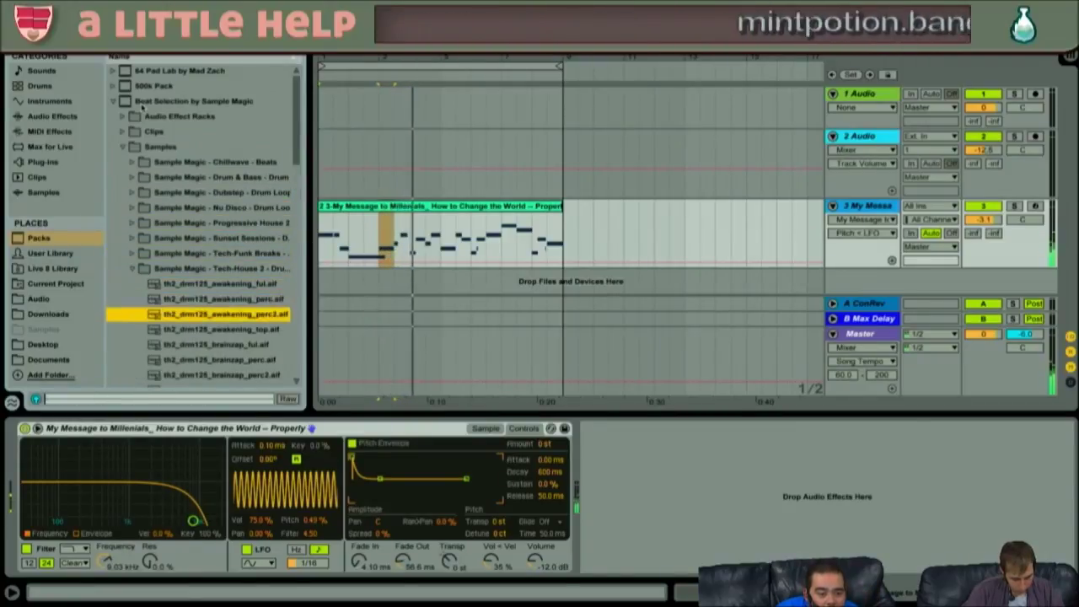
{"action": "key", "text": "Down"}
{"action": "key", "text": "Down"}
{"action": "key", "text": "Down"}
{"action": "key", "text": "Down"}
{"action": "key", "text": "Down"}
{"action": "key", "text": "Down"}
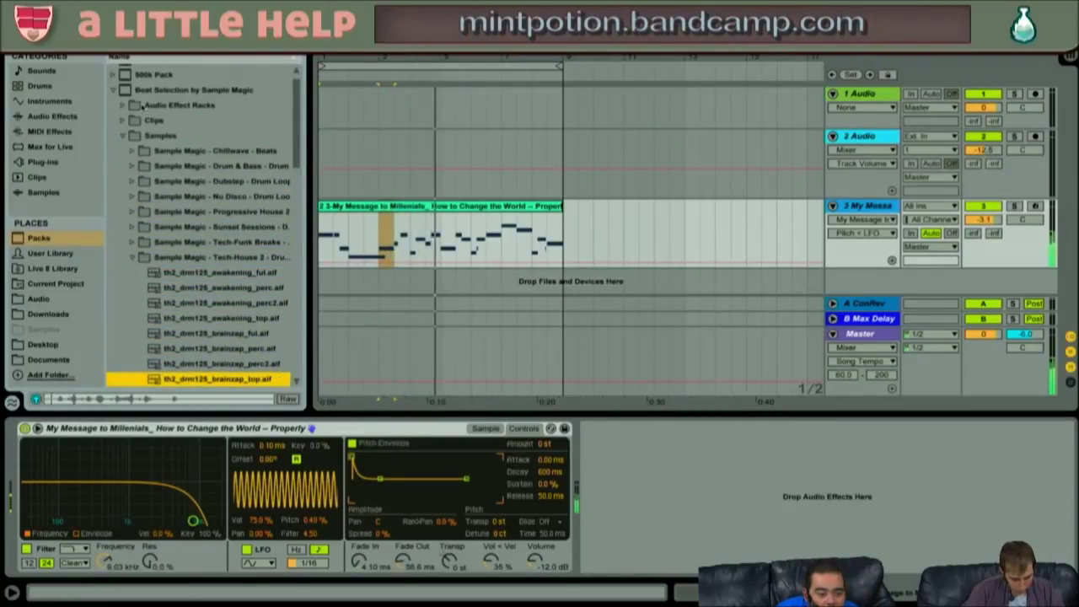
{"action": "key", "text": "Down"}
{"action": "key", "text": "Down"}
{"action": "key", "text": "Down"}
{"action": "key", "text": "Down"}
{"action": "key", "text": "Down"}
{"action": "key", "text": "Down"}
{"action": "key", "text": "Down"}
{"action": "key", "text": "Up"}
{"action": "key", "text": "Up"}
{"action": "key", "text": "Up"}
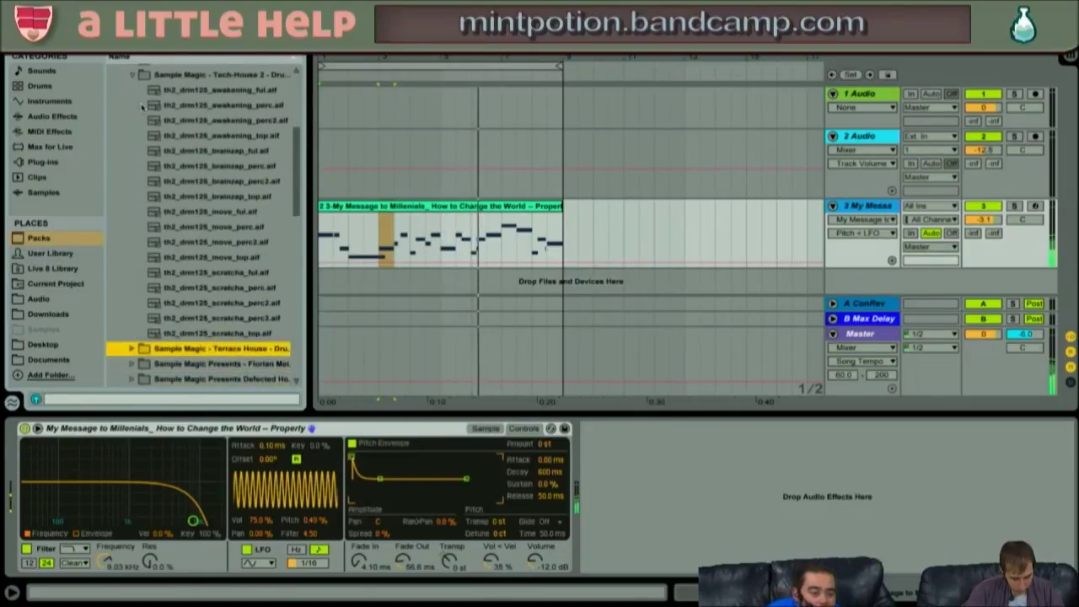
- Audition the Vintage Breaks Vol II loops and raise track 3's volume to -0.2 dB
{"action": "key", "text": "Left"}
{"action": "key", "text": "Down"}
{"action": "key", "text": "Down"}
{"action": "key", "text": "Down"}
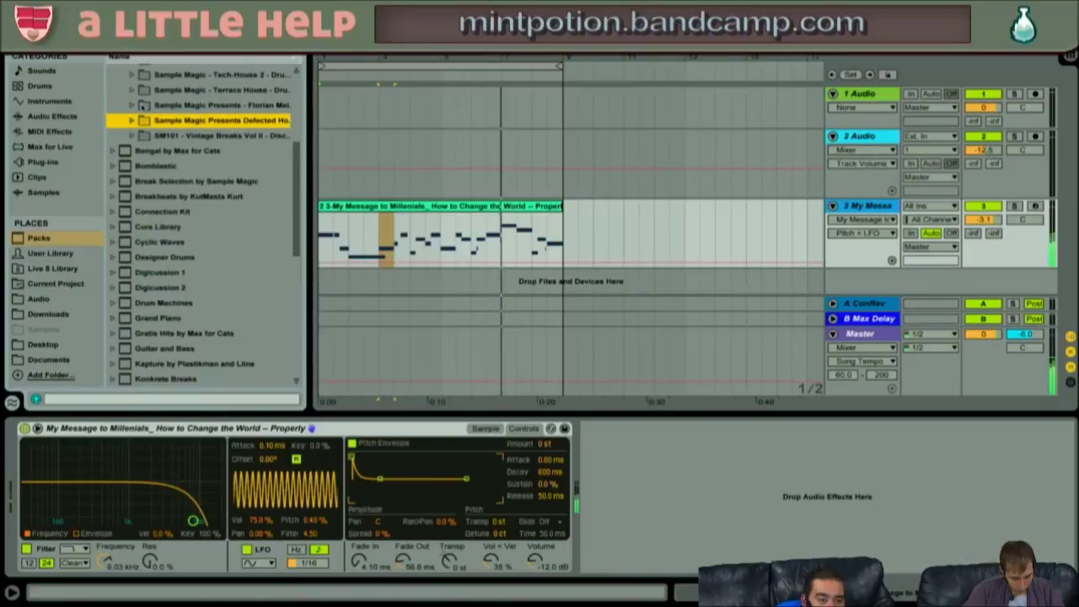
{"action": "key", "text": "Down"}
{"action": "key", "text": "Right"}
{"action": "key", "text": "Down"}
{"action": "key", "text": "Down"}
{"action": "key", "text": "Down"}
{"action": "key", "text": "Down"}
{"action": "key", "text": "Down"}
{"action": "key", "text": "Down"}
{"action": "key", "text": "Down"}
{"action": "key", "text": "Down"}
{"action": "key", "text": "Down"}
{"action": "key", "text": "Down"}
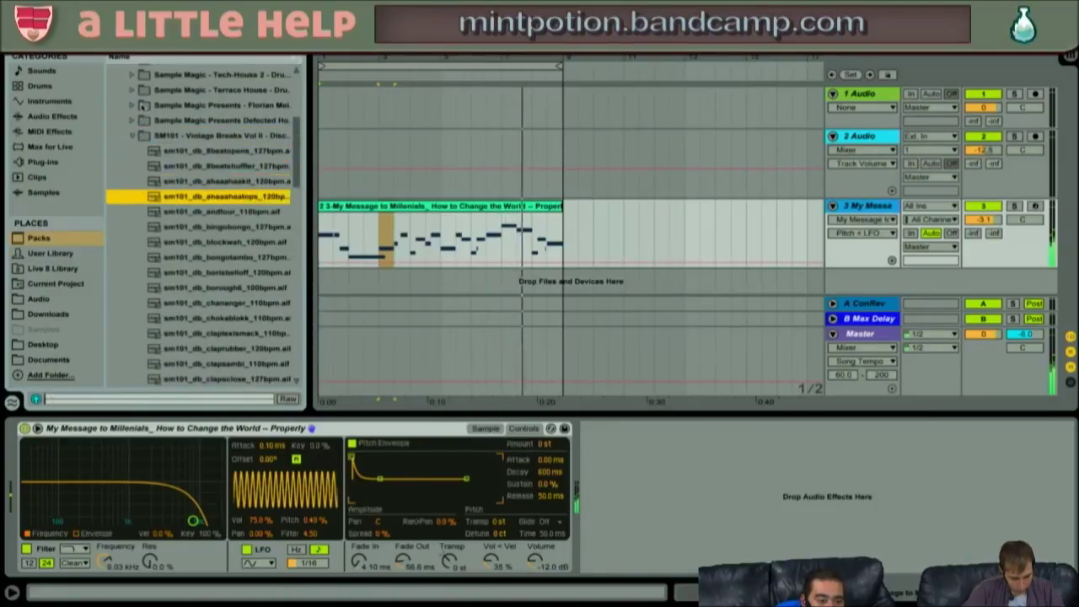
{"action": "key", "text": "Down"}
{"action": "key", "text": "Down"}
{"action": "key", "text": "Down"}
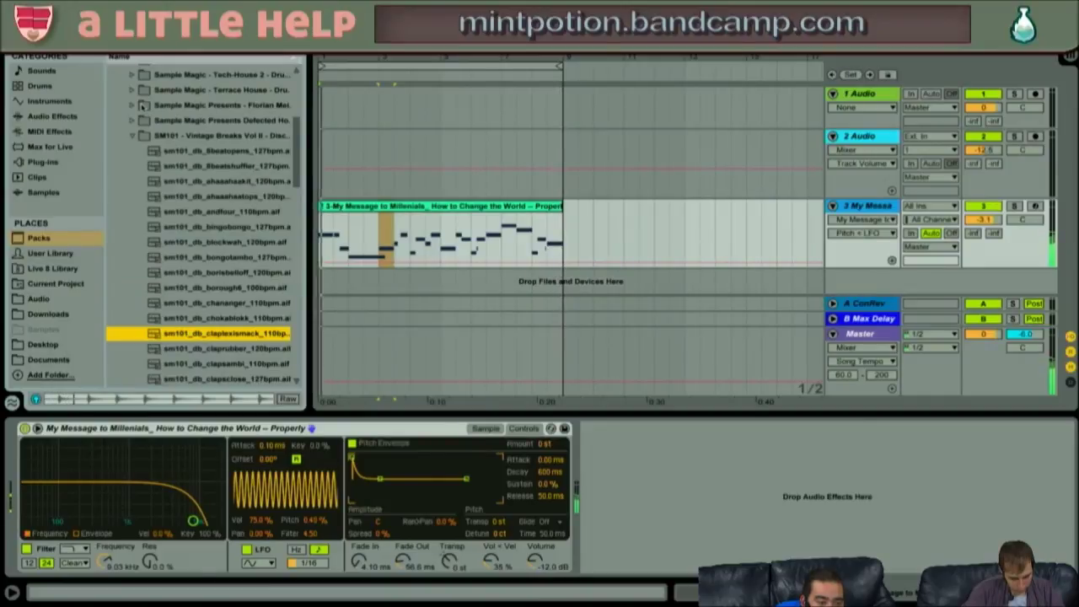
{"action": "key", "text": "Down"}
{"action": "key", "text": "Down"}
{"action": "key", "text": "Down"}
{"action": "key", "text": "Down"}
{"action": "key", "text": "Down"}
{"action": "key", "text": "Down"}
{"action": "key", "text": "Down"}
{"action": "key", "text": "Down"}
{"action": "key", "text": "Down"}
{"action": "key", "text": "Down"}
{"action": "key", "text": "Down"}
{"action": "key", "text": "Down"}
{"action": "key", "text": "Down"}
{"action": "key", "text": "Down"}
{"action": "key", "text": "Down"}
{"action": "key", "text": "Down"}
{"action": "key", "text": "Down"}
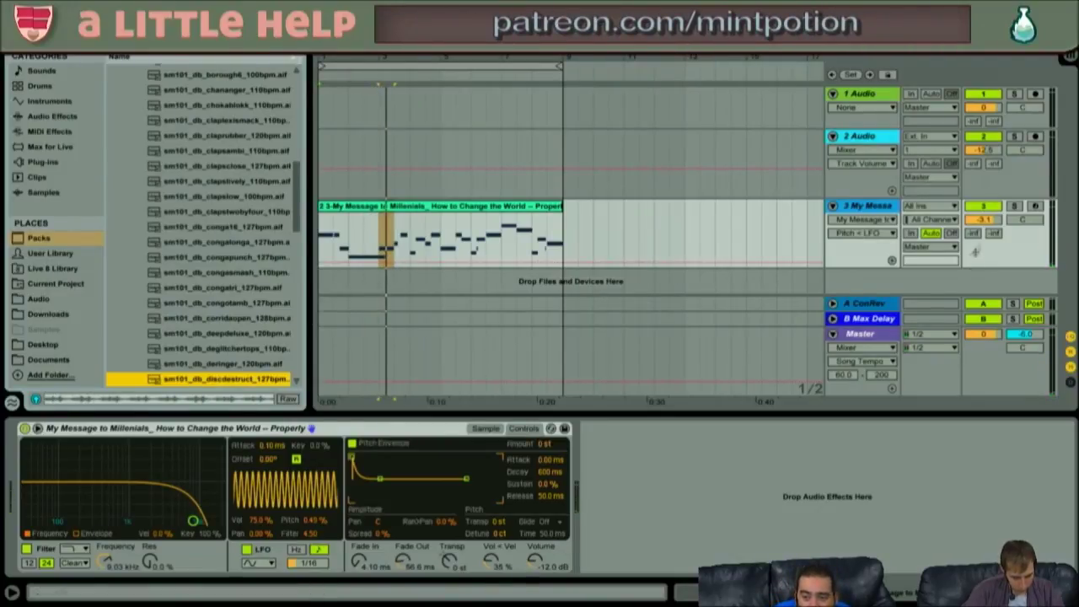
{"action": "left_click_drag", "start_coordinate": [984, 219], "coordinate": [984, 211]}
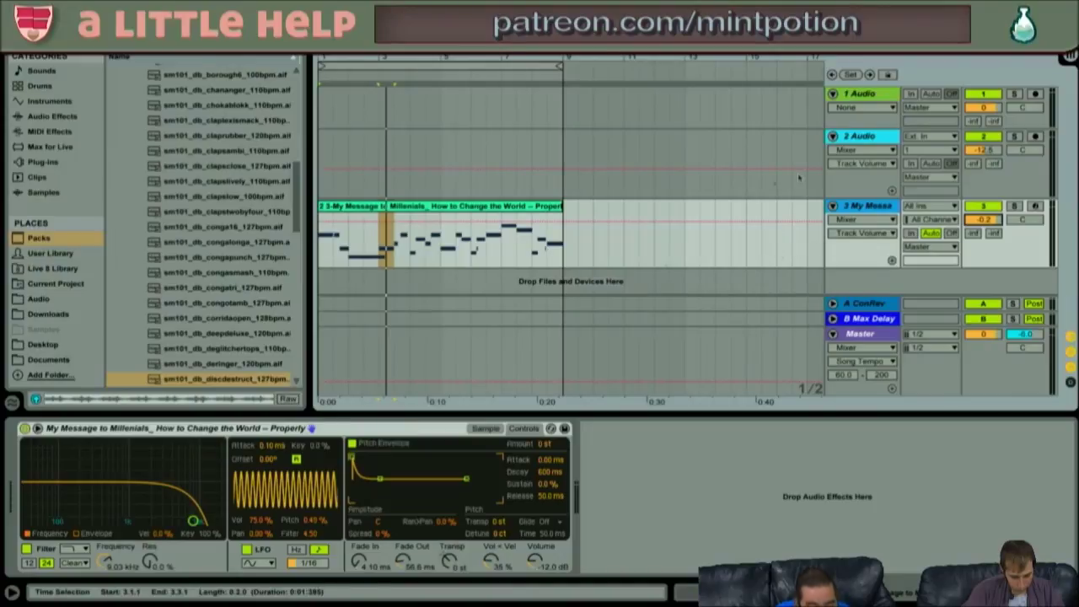
- In the Break Selection pack's Vintage Breaks folder, audition Badonga, Congo Fever, Clever and Dagger Bagger
{"action": "scroll", "coordinate": [209, 322], "scroll_direction": "down", "scroll_amount": 6}
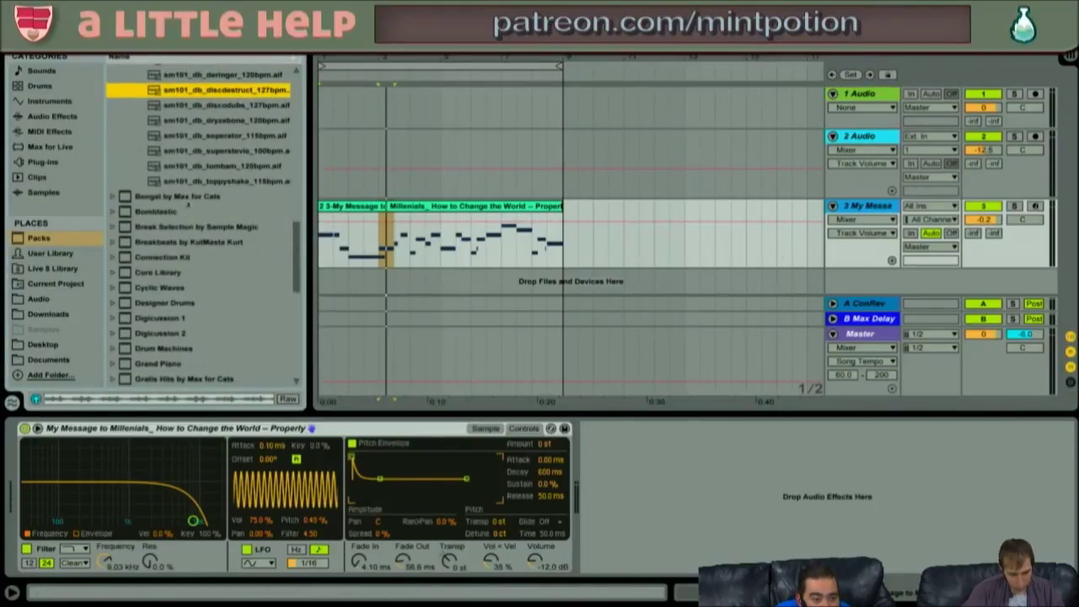
{"action": "left_click", "coordinate": [174, 215]}
{"action": "key", "text": "Down"}
{"action": "key", "text": "Right"}
{"action": "key", "text": "Down"}
{"action": "key", "text": "Down"}
{"action": "key", "text": "Right"}
{"action": "key", "text": "Down"}
{"action": "key", "text": "Down"}
{"action": "key", "text": "Down"}
{"action": "key", "text": "Down"}
{"action": "key", "text": "Down"}
{"action": "key", "text": "Down"}
{"action": "key", "text": "Up"}
{"action": "key", "text": "Up"}
{"action": "key", "text": "Up"}
{"action": "key", "text": "Right"}
{"action": "key", "text": "Down"}
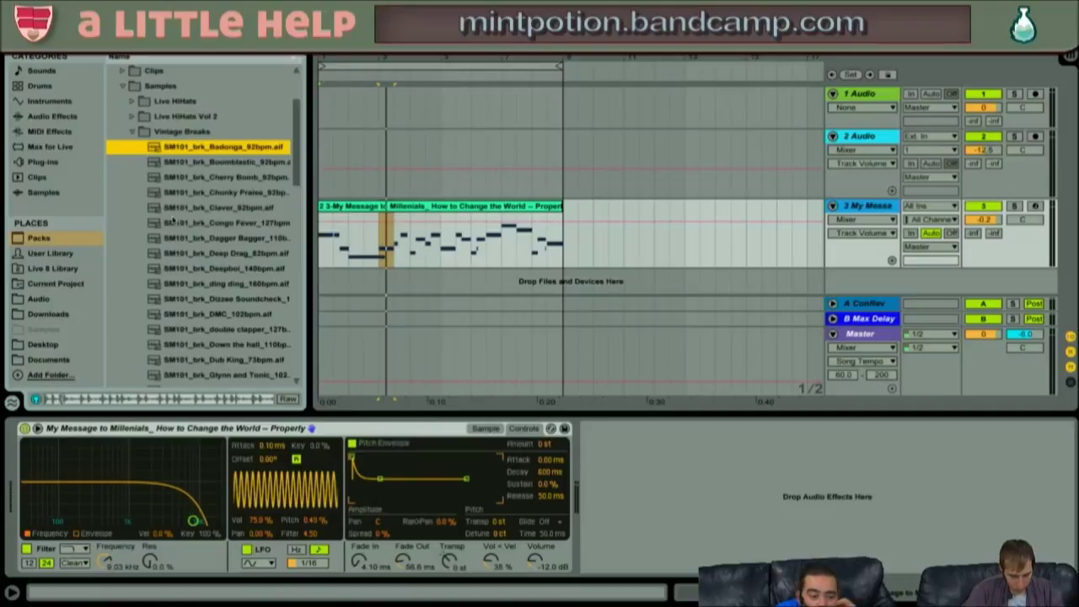
{"action": "key", "text": "Down"}
{"action": "key", "text": "Down"}
{"action": "key", "text": "Down"}
{"action": "key", "text": "Down"}
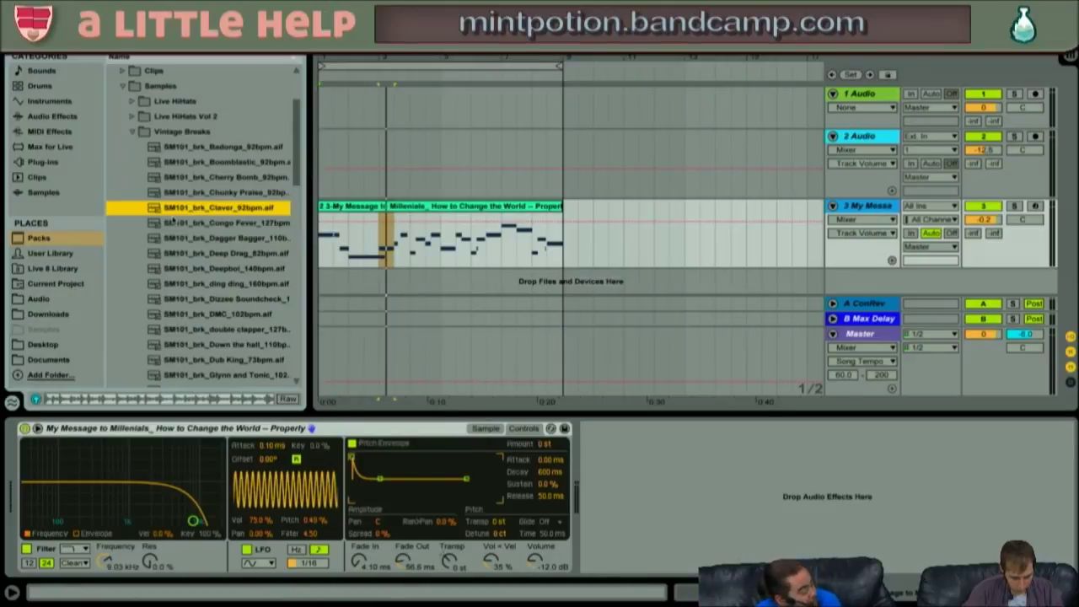
{"action": "key", "text": "Down"}
{"action": "key", "text": "Down"}
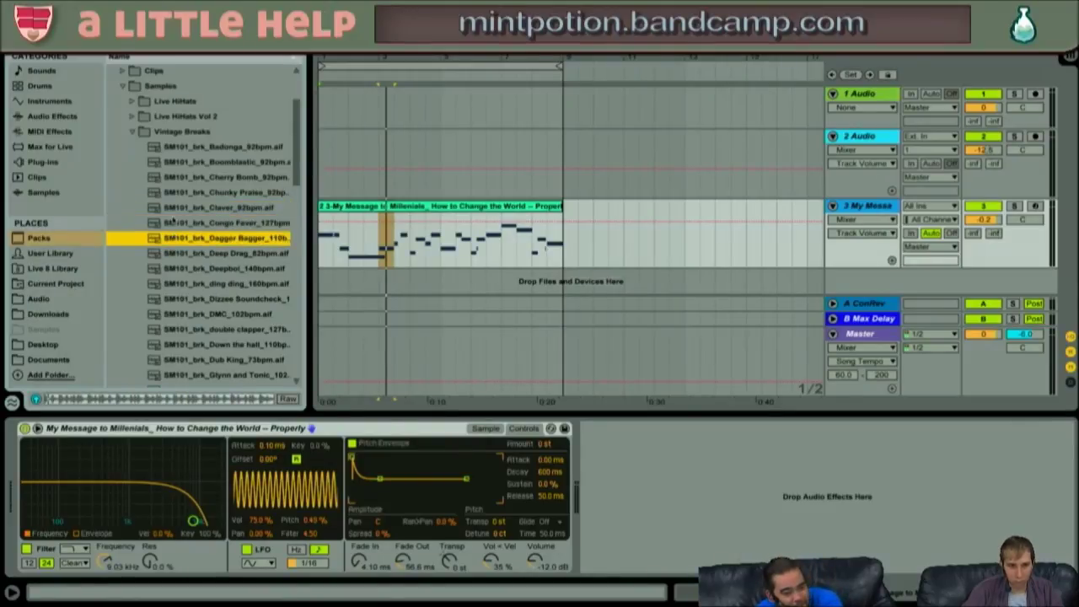
{"action": "key", "text": "Up"}
{"action": "key", "text": "Up"}
{"action": "key", "text": "Down"}
{"action": "key", "text": "Down"}
{"action": "key", "text": "Down"}
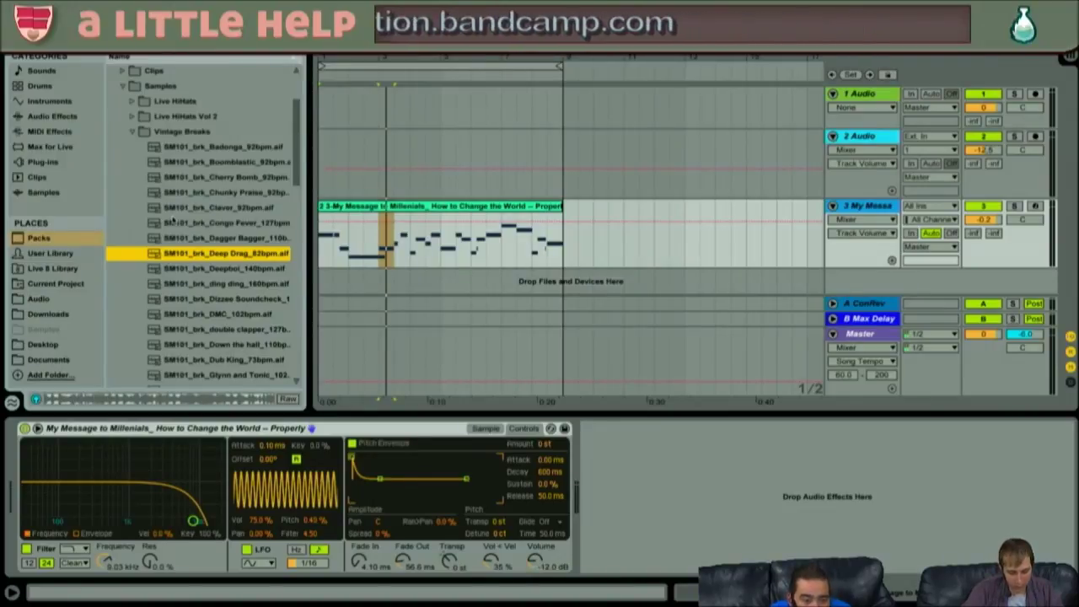
- Slice SM101_brk_Deep Drag_82bpm to a new MIDI track, one slice per 1/4 note (16 slices)
{"action": "right_click", "coordinate": [191, 256]}
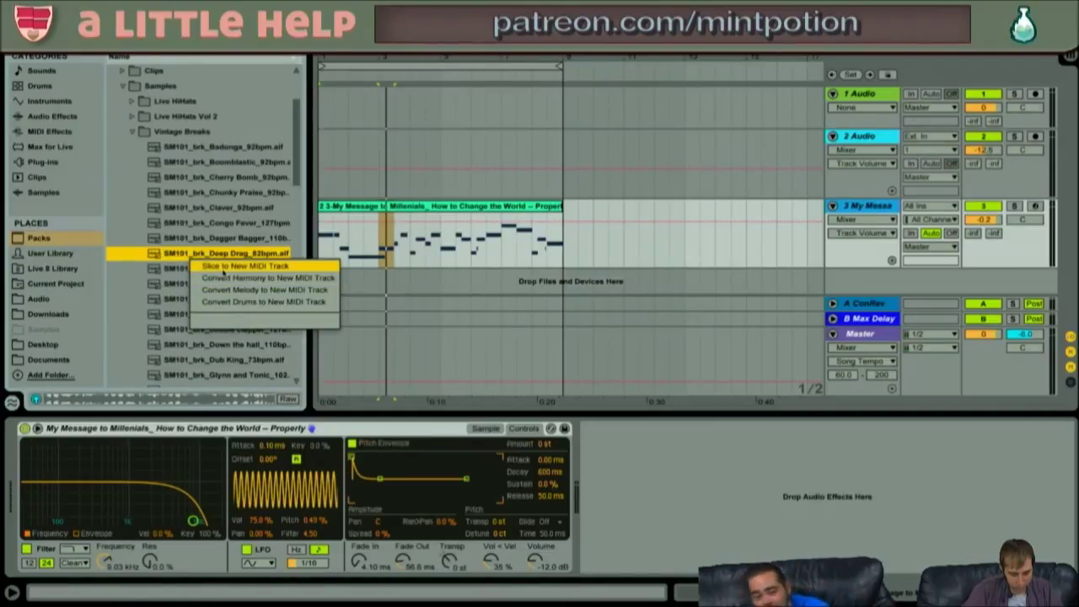
{"action": "left_click", "coordinate": [224, 266]}
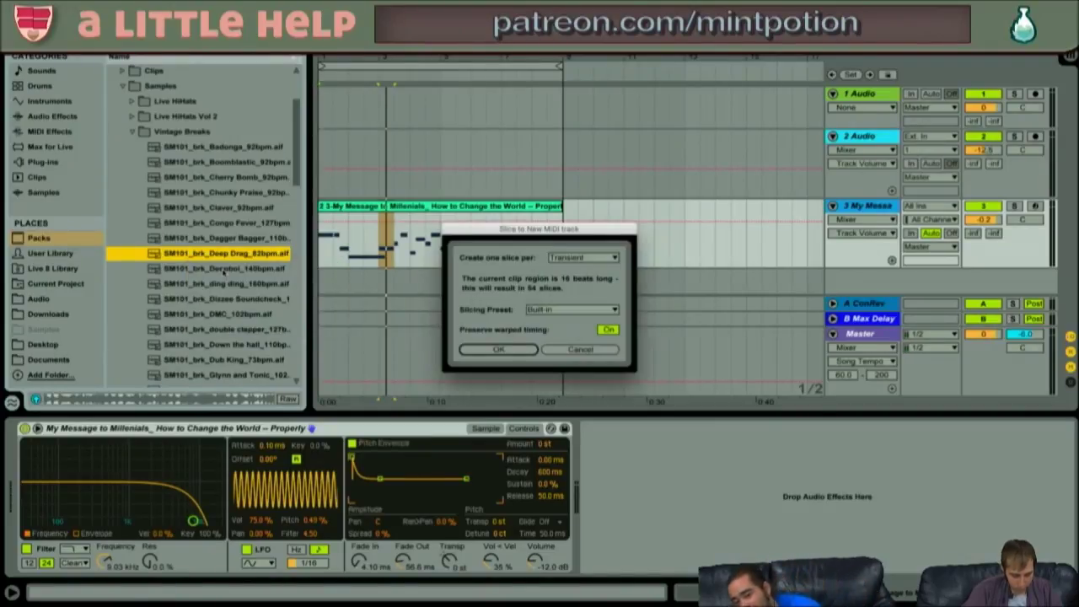
{"action": "left_click", "coordinate": [565, 260]}
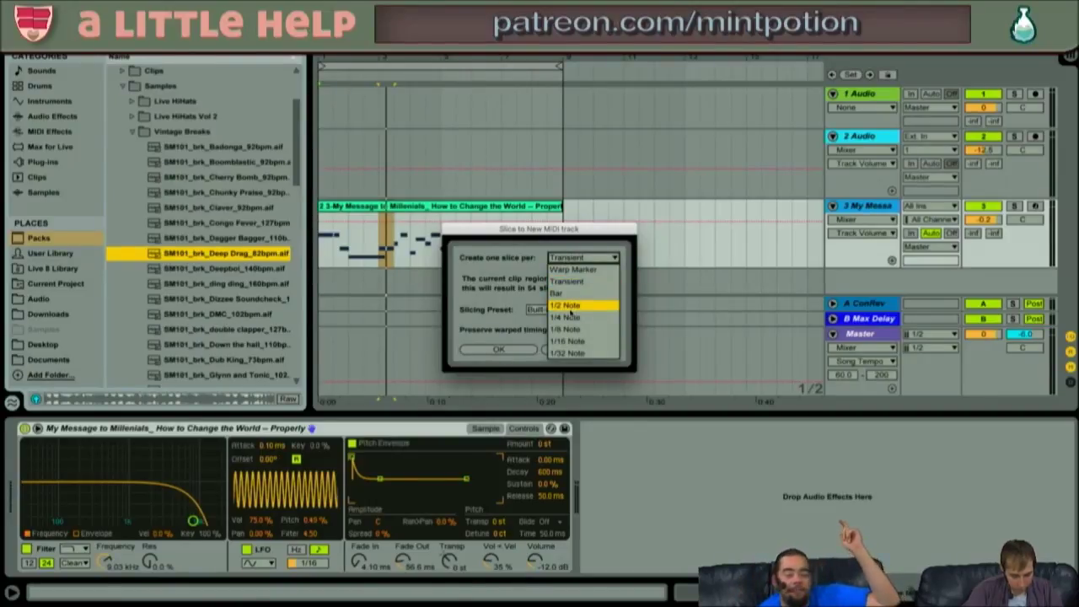
{"action": "left_click", "coordinate": [570, 317]}
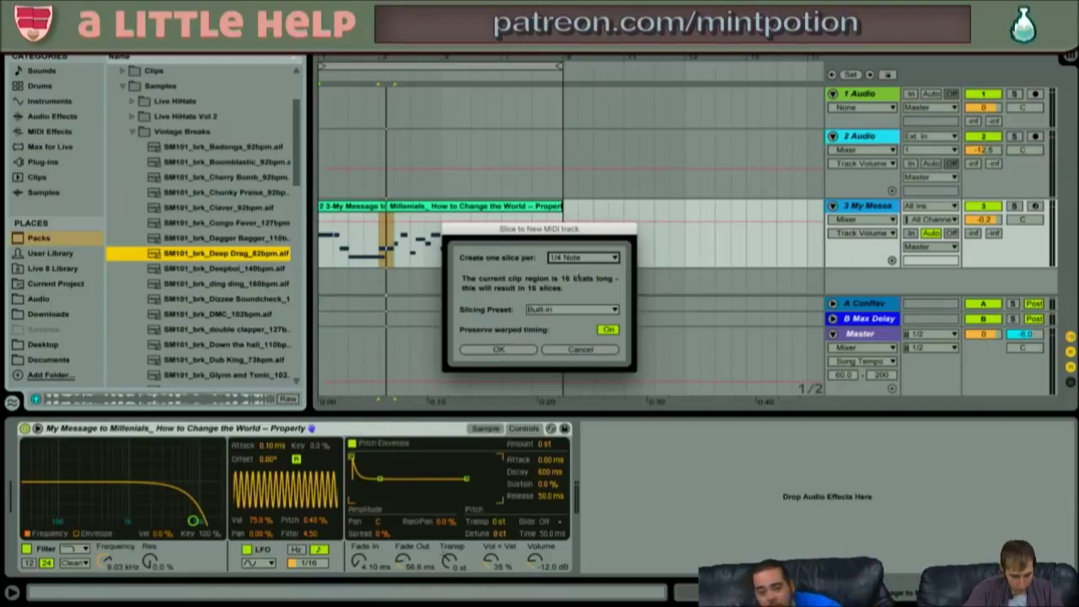
{"action": "left_click", "coordinate": [501, 350]}
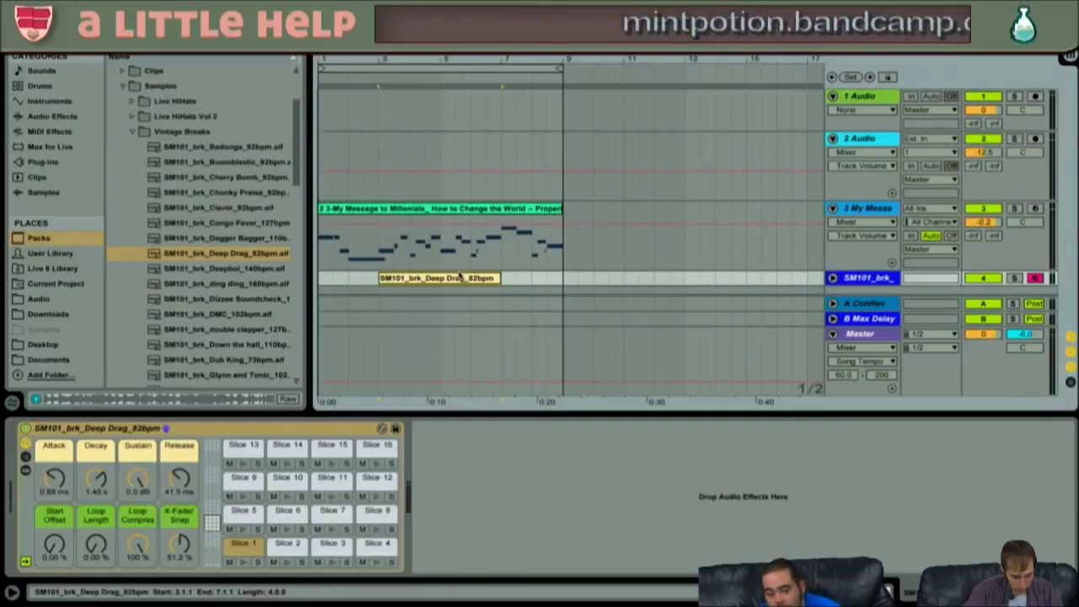
- Turn the sliced Deep Drag track down to -7.3 dB and start recording slice hits with F9
{"action": "left_click", "coordinate": [459, 277]}
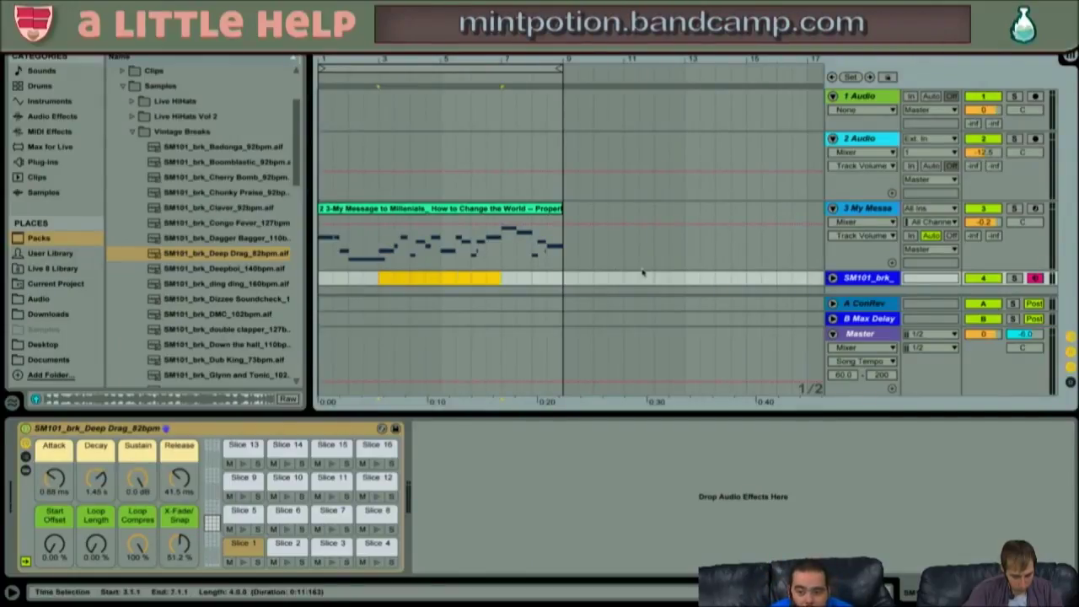
{"action": "key", "text": "q"}
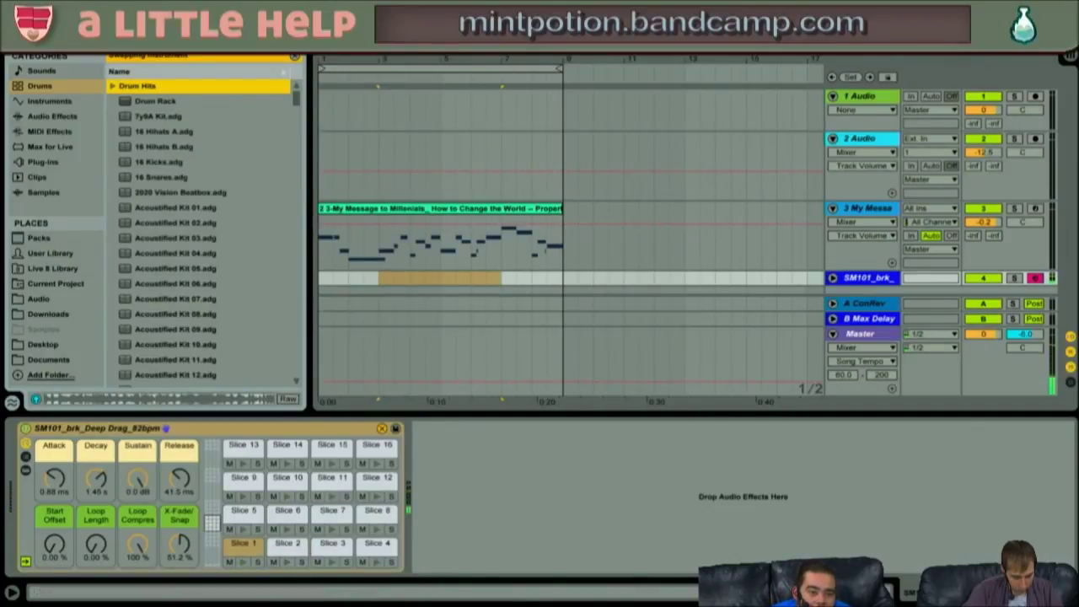
{"action": "key", "text": "q"}
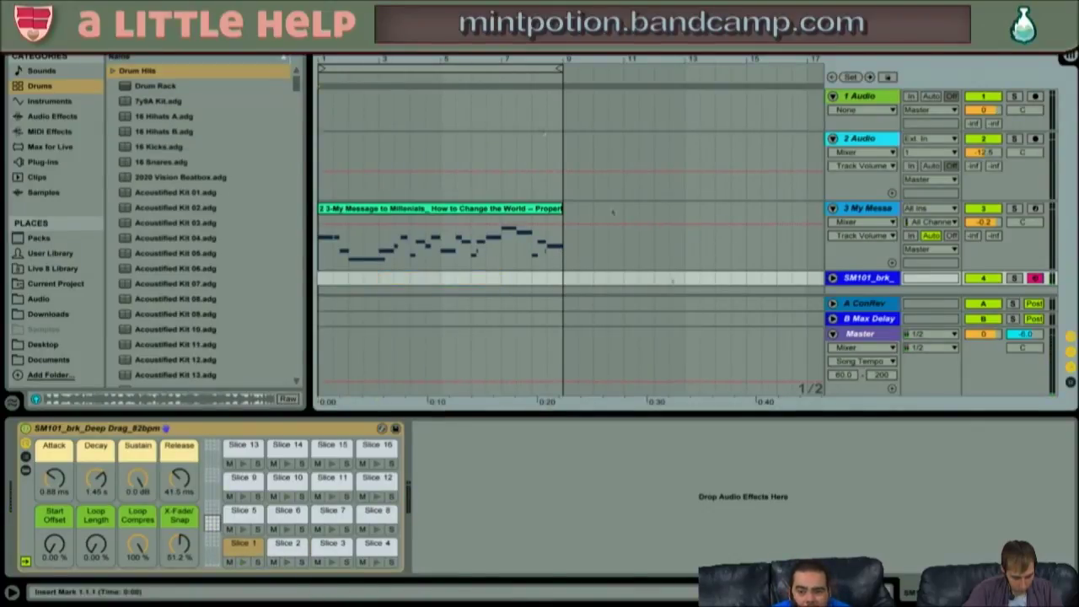
{"action": "left_click", "coordinate": [832, 278]}
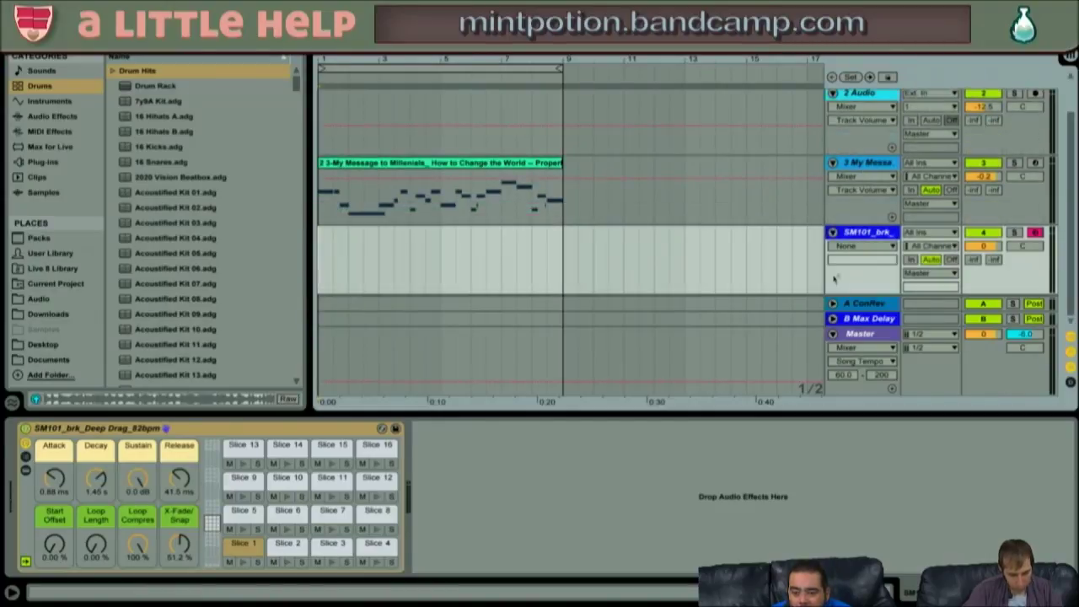
{"action": "left_click_drag", "start_coordinate": [991, 246], "coordinate": [991, 261]}
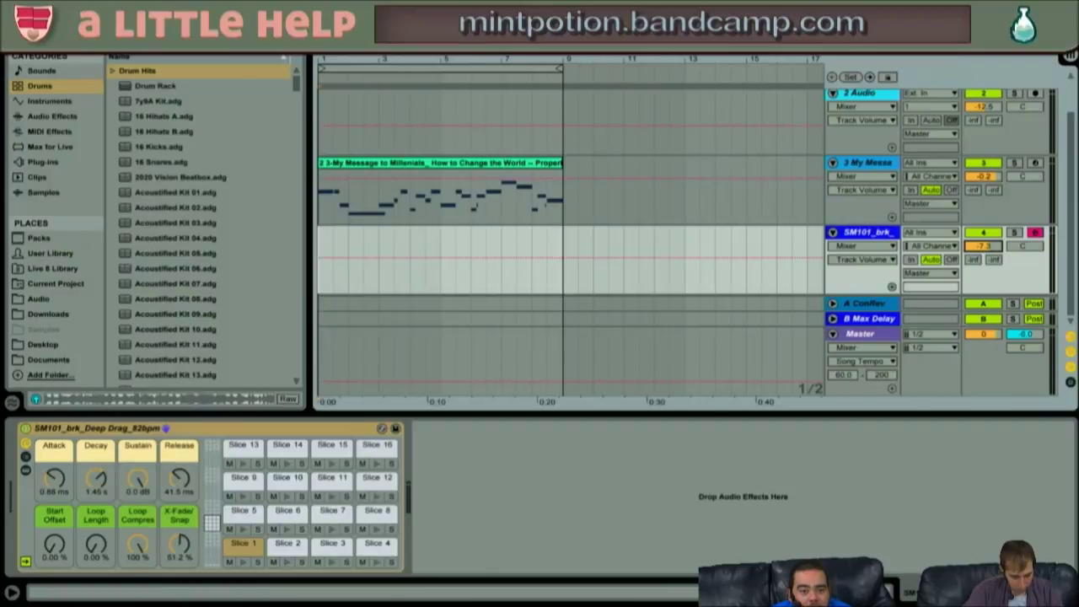
{"action": "key", "text": "F9"}
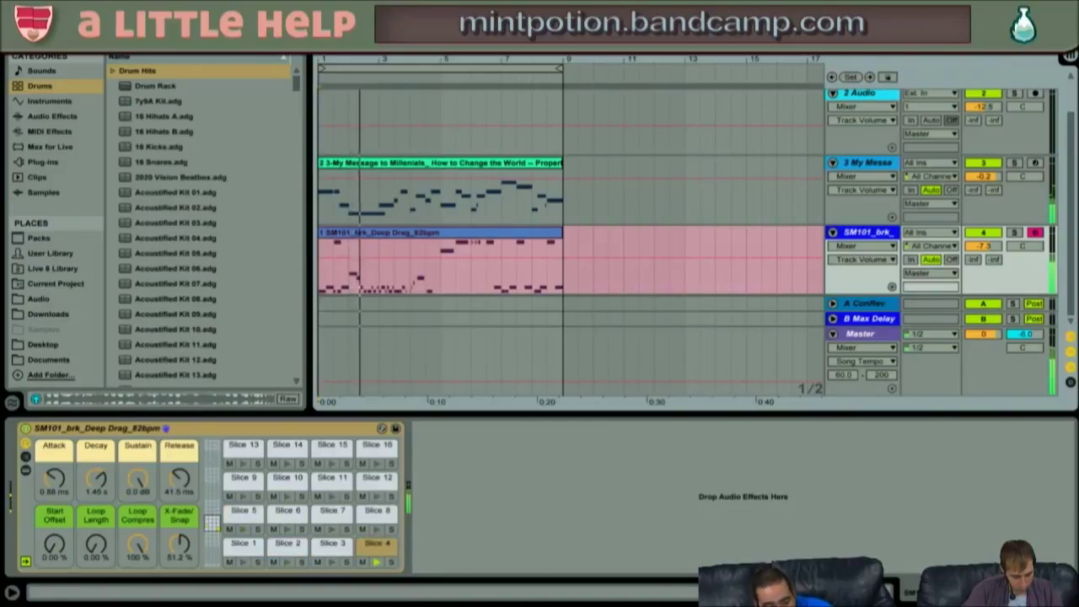
- Stop the take, set global quantization to 1 Bar, and start arrangement recording with F9
{"action": "key", "text": "space"}
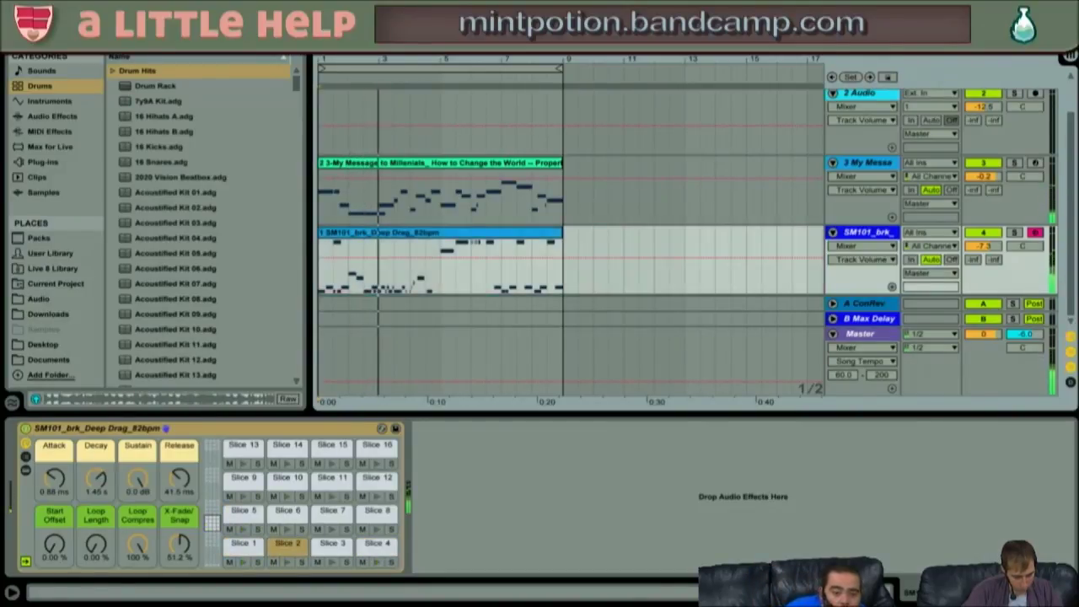
{"action": "left_click", "coordinate": [422, 231]}
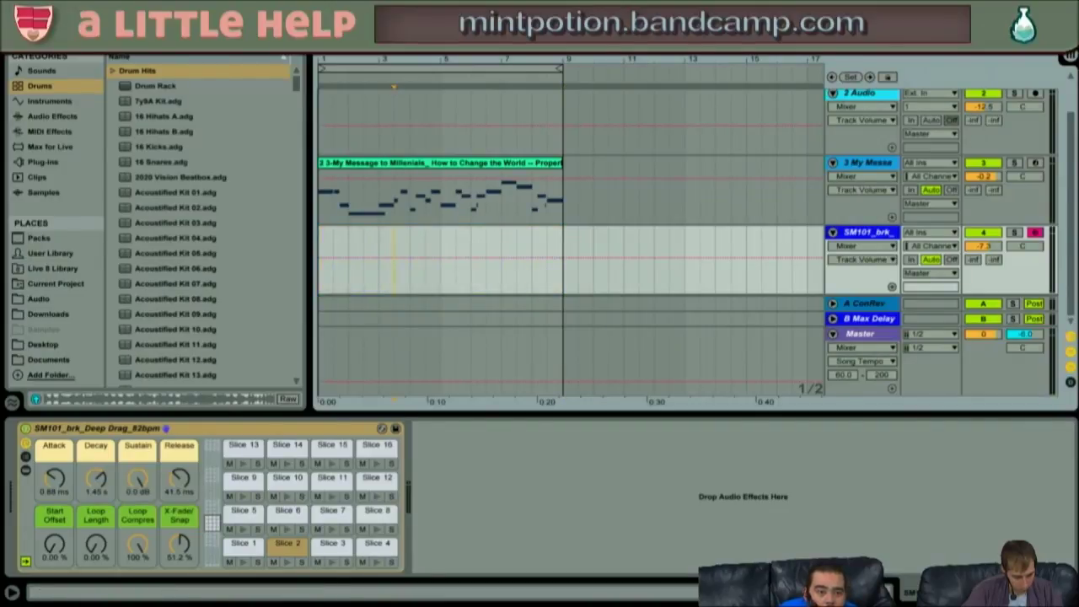
{"action": "left_click", "coordinate": [227, 15]}
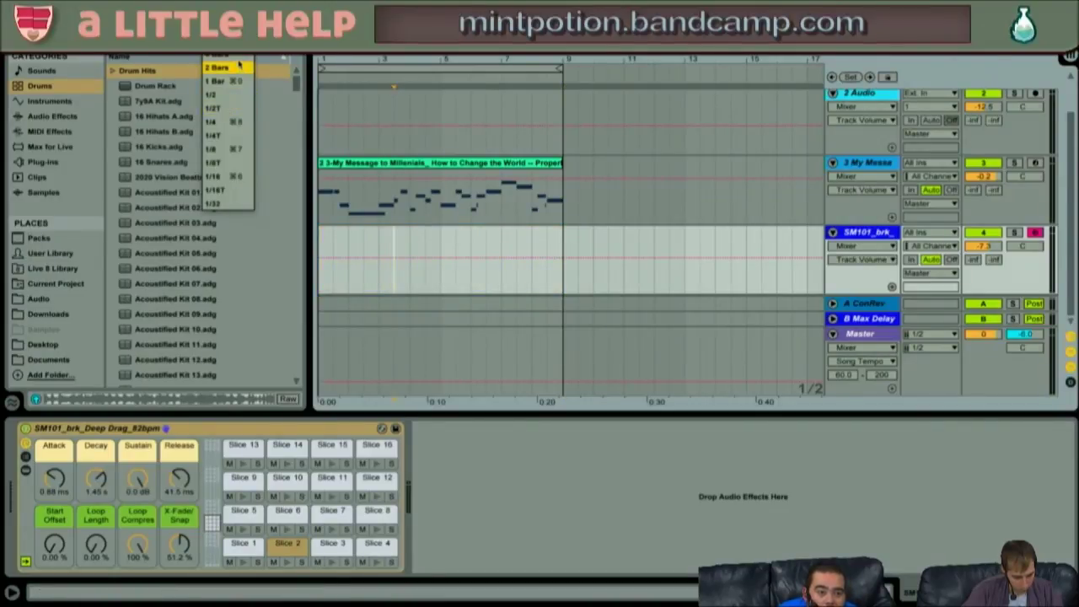
{"action": "left_click", "coordinate": [238, 66]}
{"action": "left_click", "coordinate": [228, 15]}
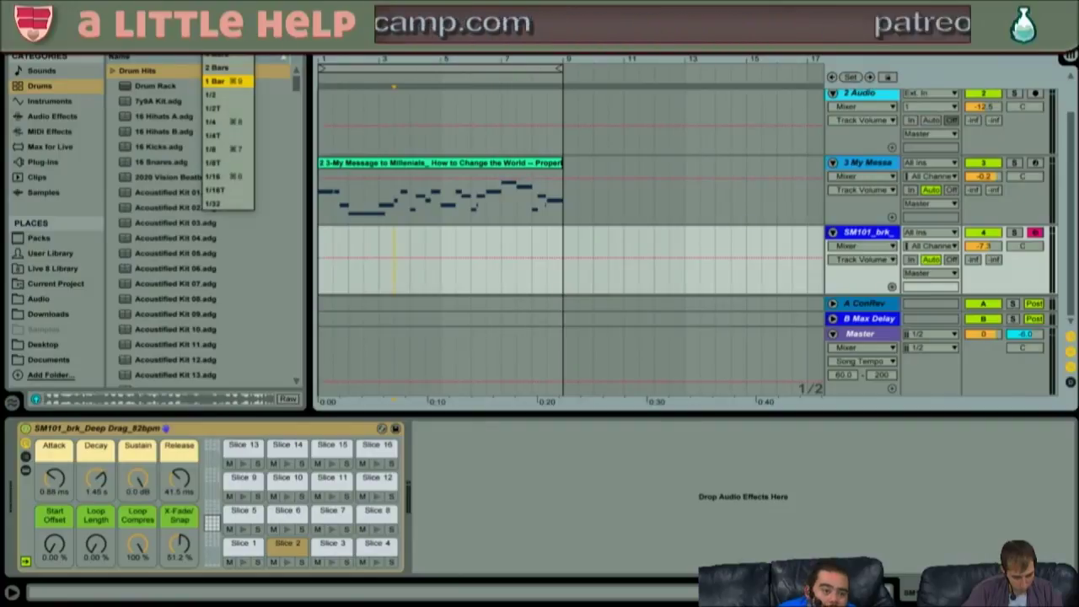
{"action": "left_click", "coordinate": [228, 81]}
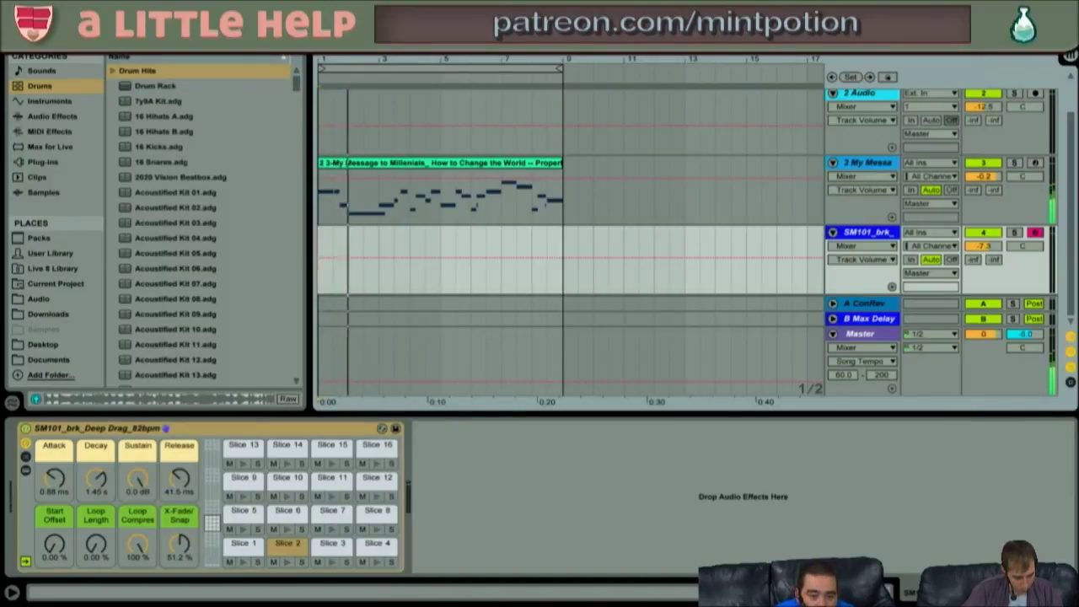
{"action": "key", "text": "F9"}
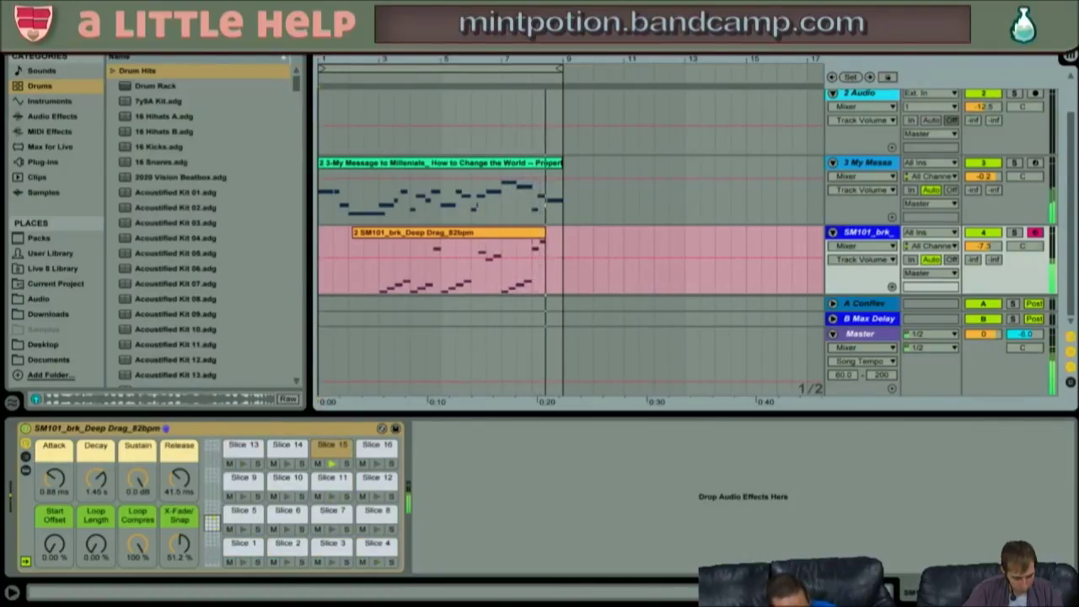
- Stop recording, then loop bars 3–7 of the new slice clip and play them back
{"action": "key", "text": "space"}
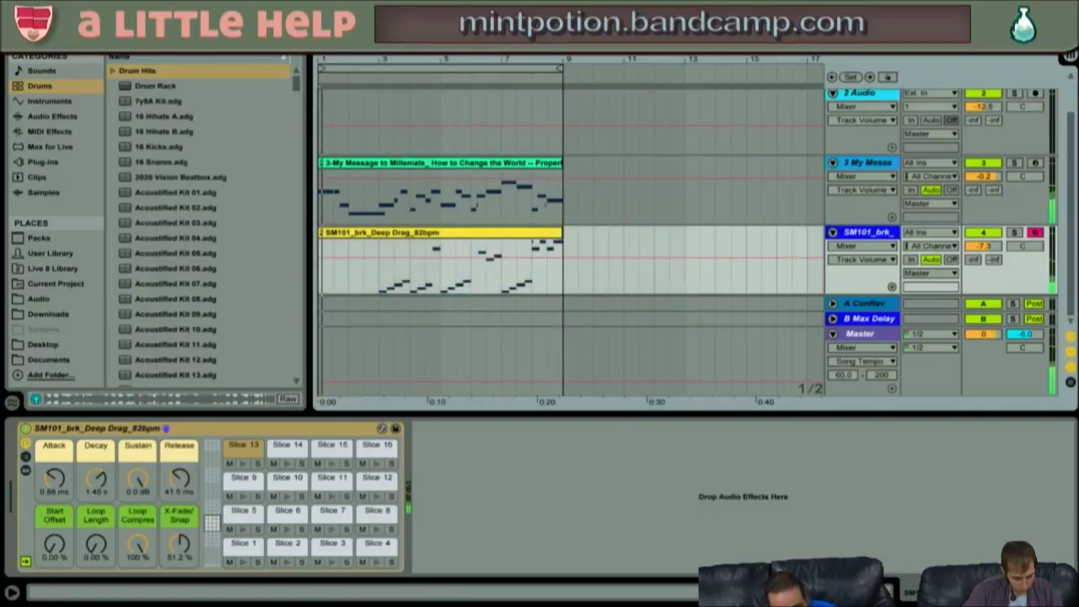
{"action": "left_click_drag", "start_coordinate": [378, 282], "coordinate": [491, 262]}
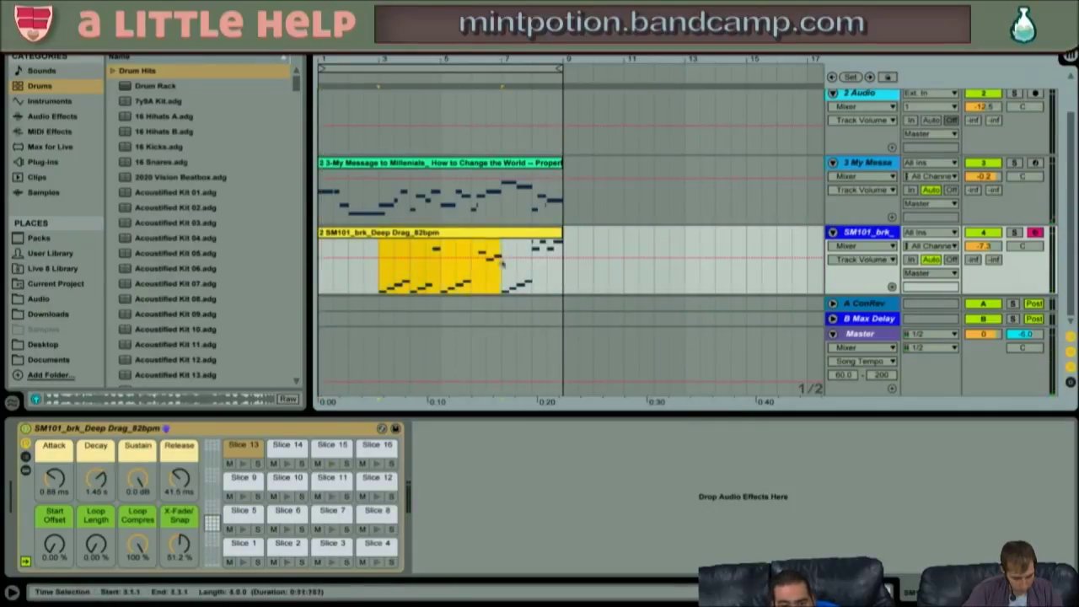
{"action": "key", "text": "ctrl+l"}
{"action": "key", "text": "space"}
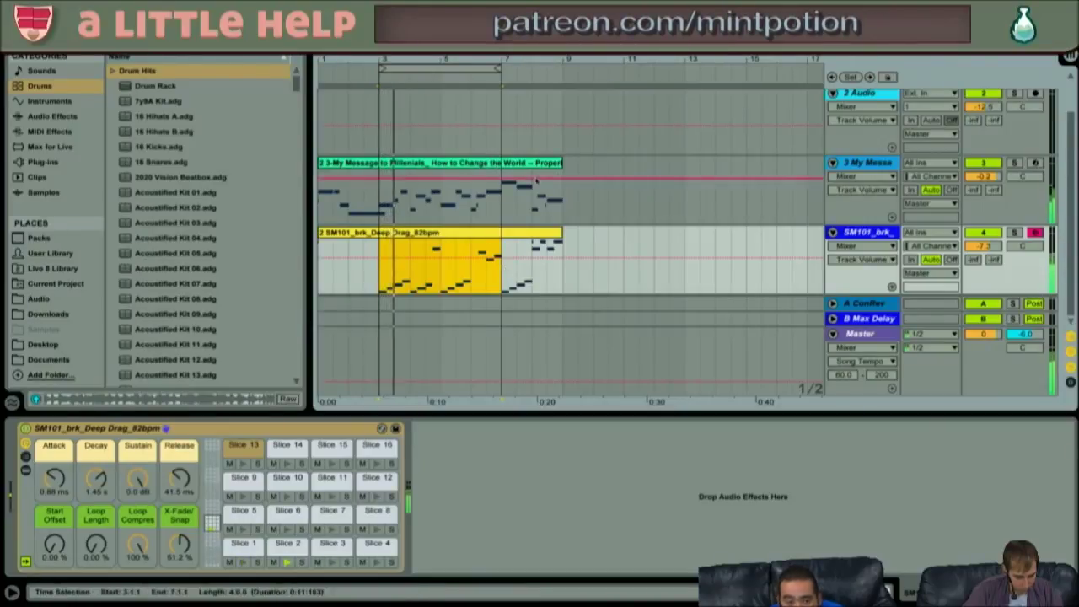
- Set the slices' Loop Compress to 100% and decay to 13.6 s, and lower the track to -11.6 dB
{"action": "left_click", "coordinate": [986, 247]}
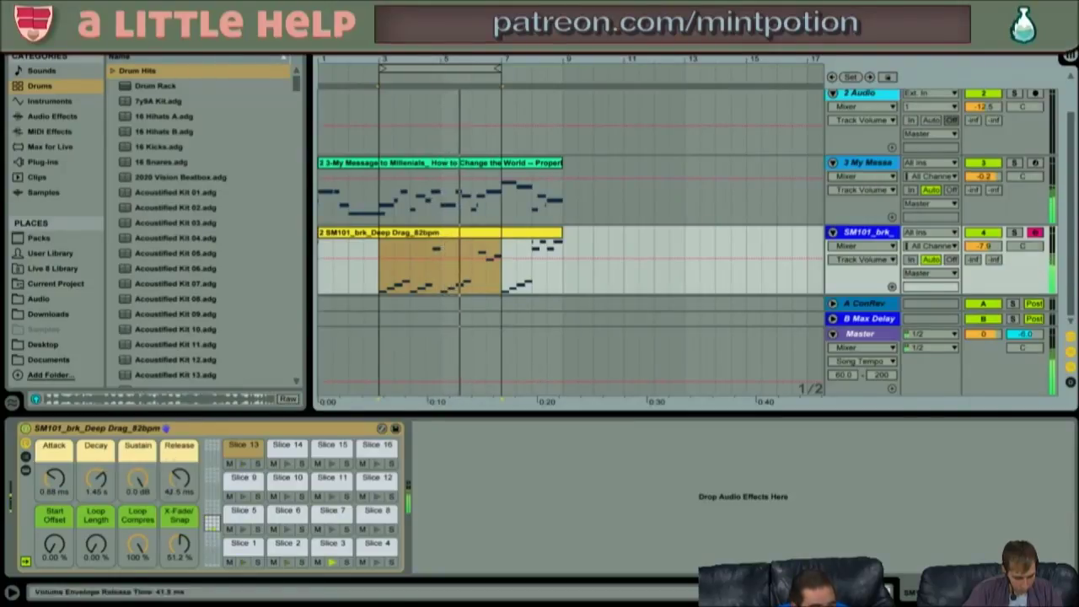
{"action": "left_click_drag", "start_coordinate": [138, 544], "coordinate": [137, 574]}
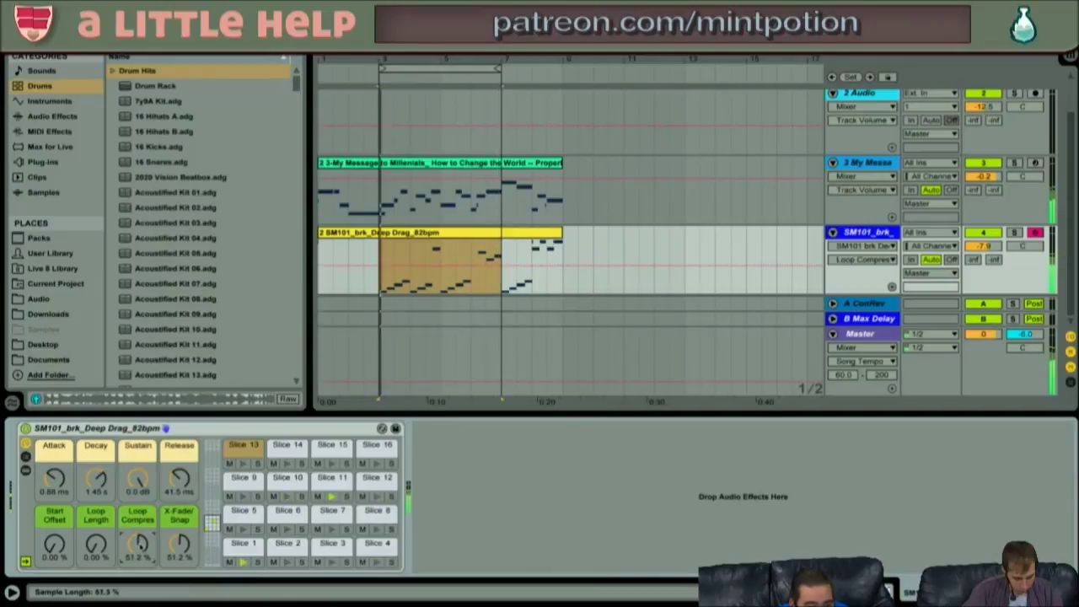
{"action": "left_click_drag", "start_coordinate": [137, 546], "coordinate": [137, 514]}
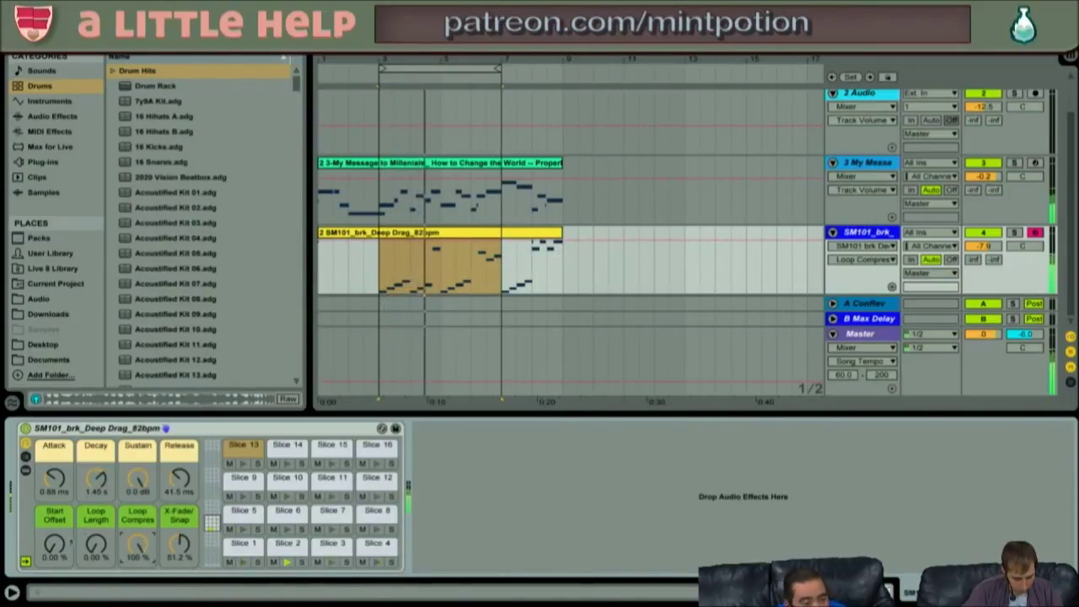
{"action": "left_click_drag", "start_coordinate": [96, 479], "coordinate": [96, 444]}
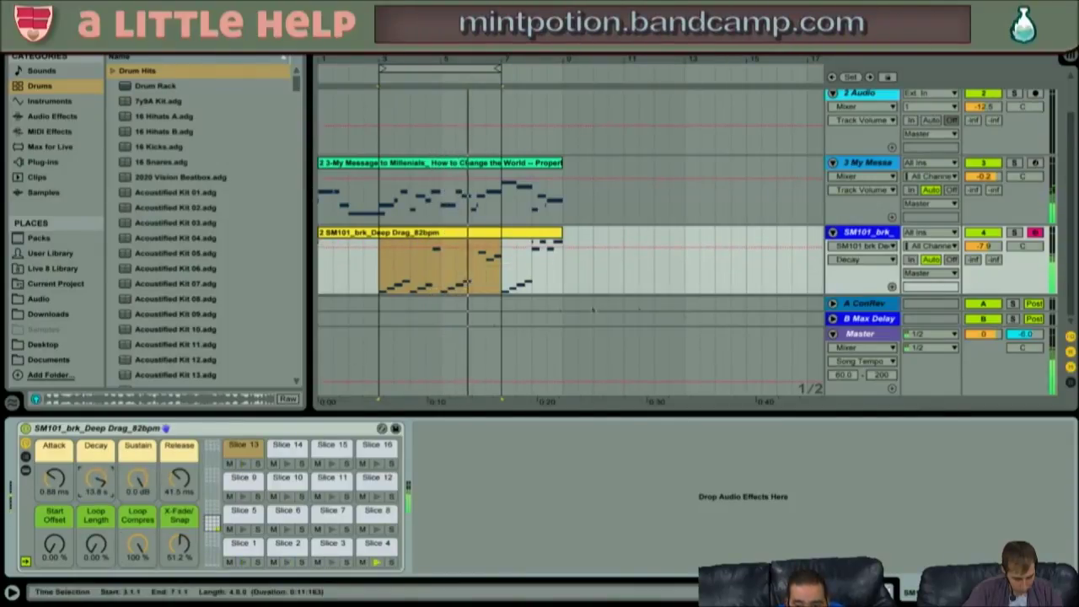
{"action": "left_click_drag", "start_coordinate": [984, 247], "coordinate": [984, 253]}
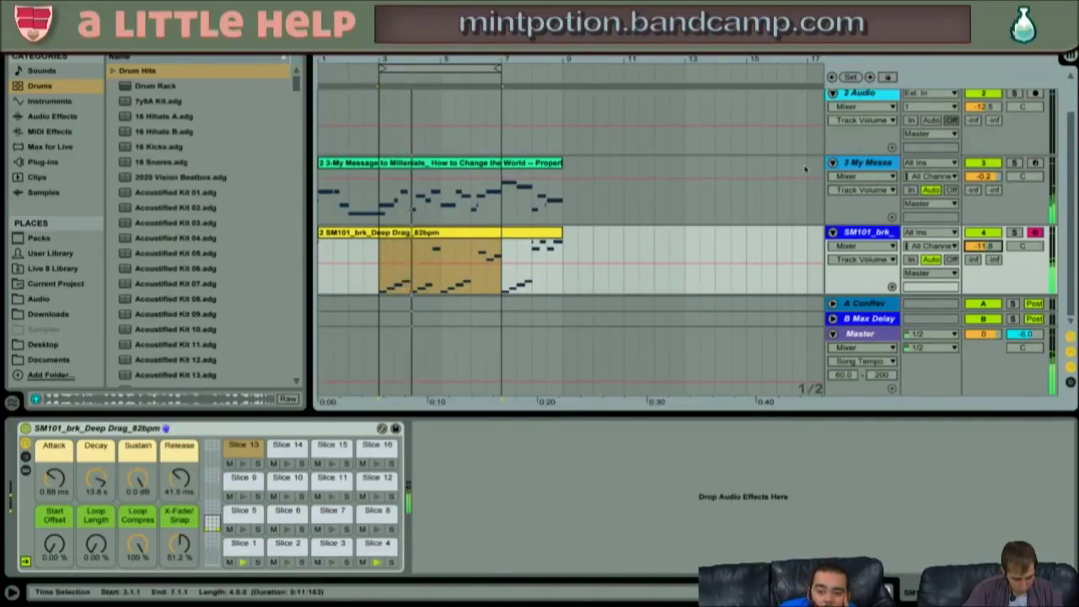
- Set the My Message Simpler's LFO sync rate to 1/8
{"action": "left_click", "coordinate": [974, 190]}
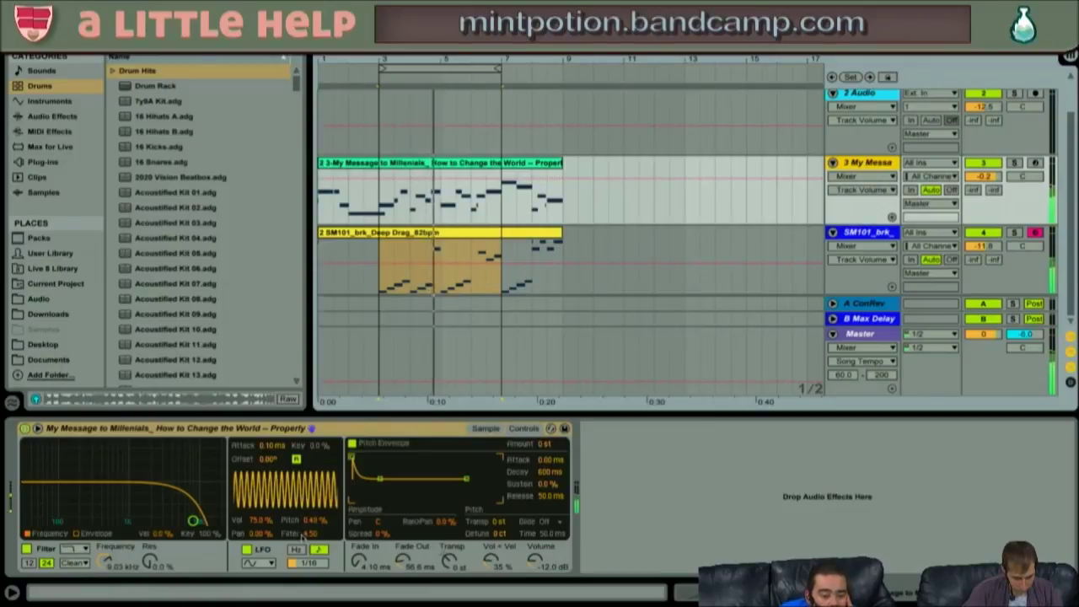
{"action": "left_click", "coordinate": [311, 536]}
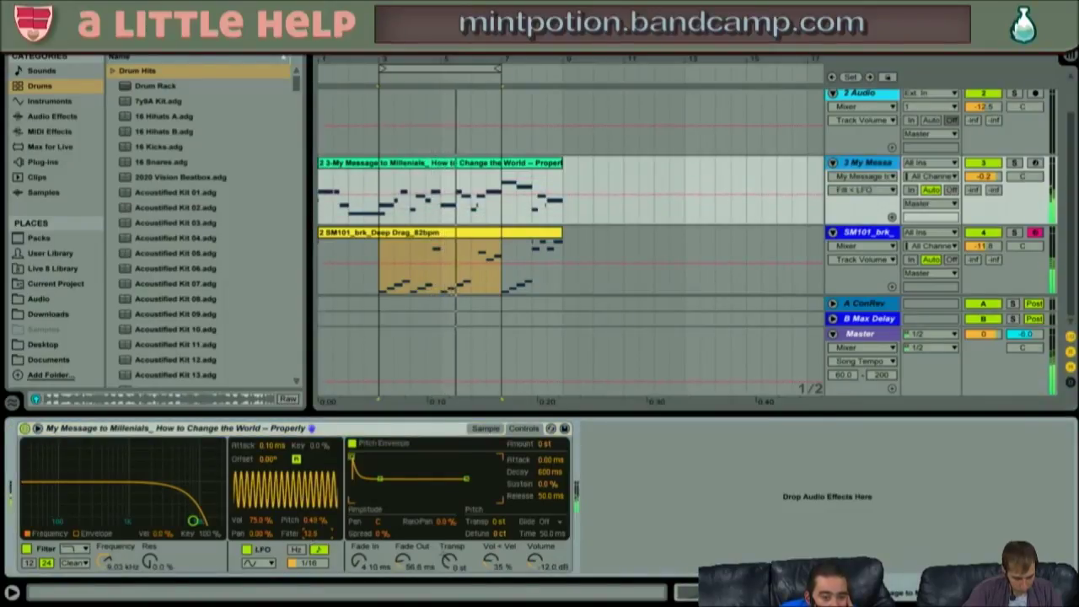
{"action": "left_click", "coordinate": [306, 564]}
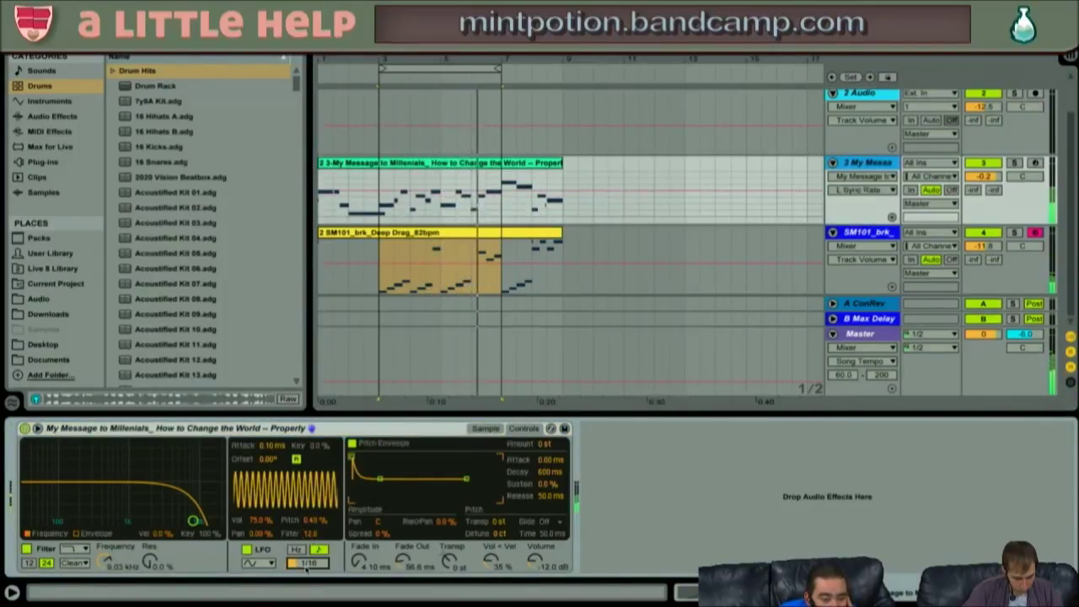
{"action": "left_click_drag", "start_coordinate": [306, 569], "coordinate": [307, 552]}
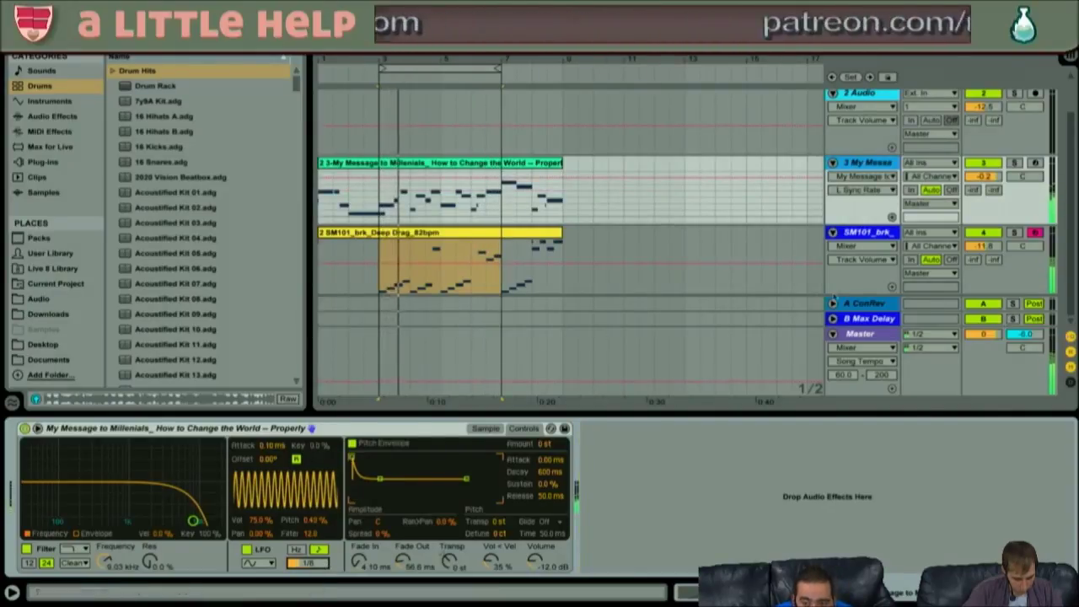
- Raise the SM101 Deep Drag track to -10.8 dB and switch the LFO to a sawtooth wave
{"action": "left_click_drag", "start_coordinate": [978, 245], "coordinate": [978, 241]}
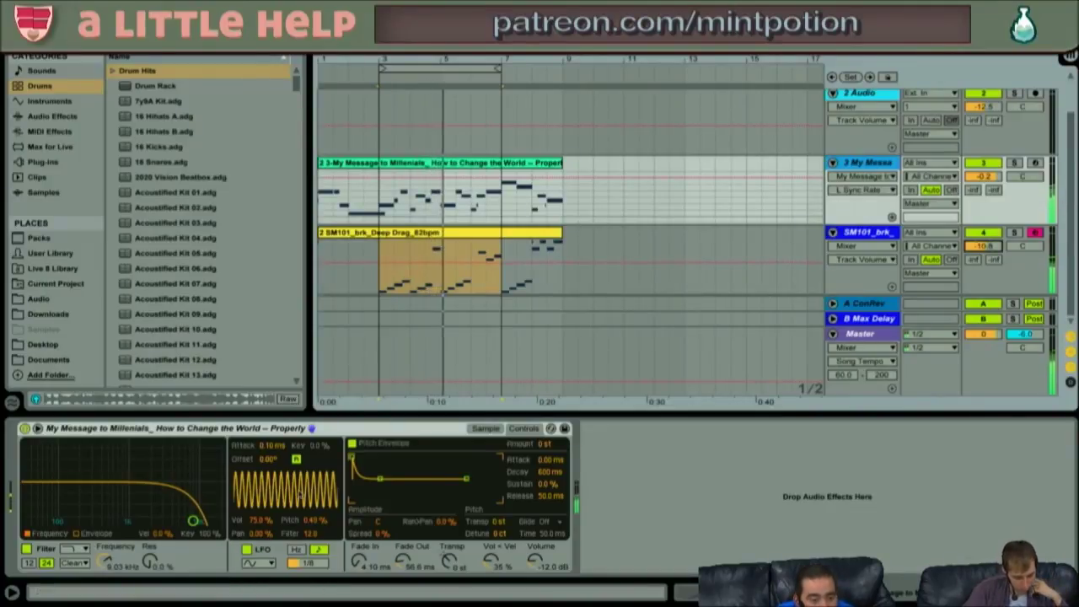
{"action": "left_click", "coordinate": [258, 562]}
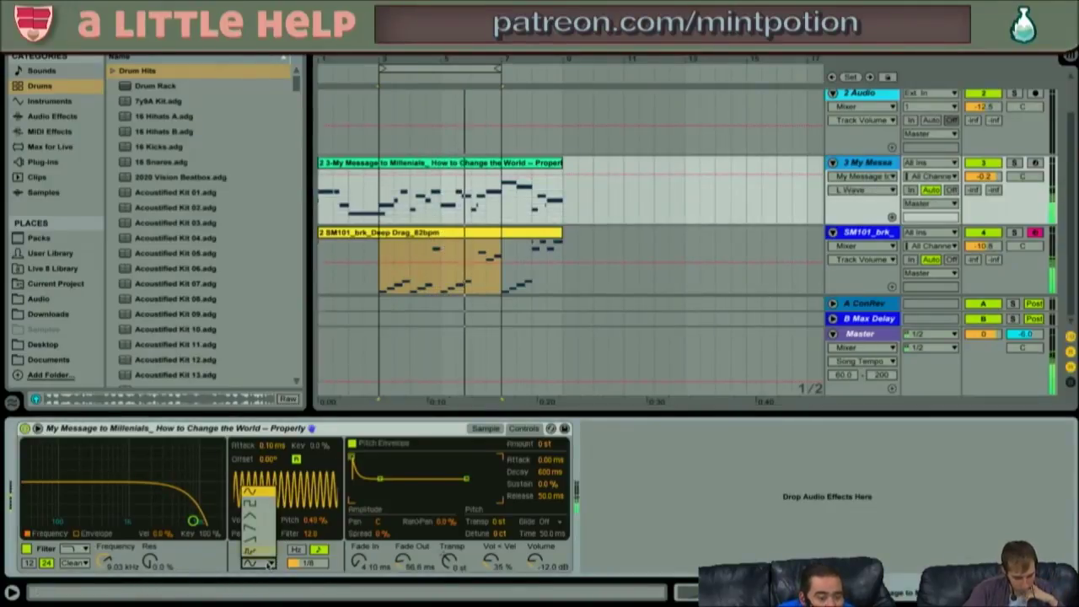
{"action": "left_click", "coordinate": [264, 531]}
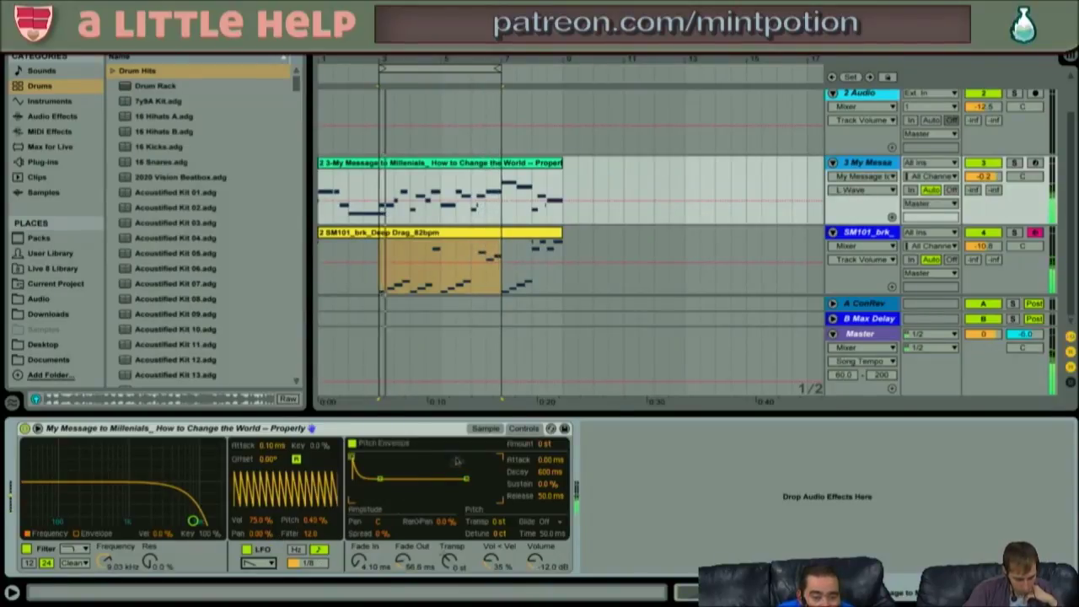
{"action": "key", "text": "XF86AudioRaiseVolume"}
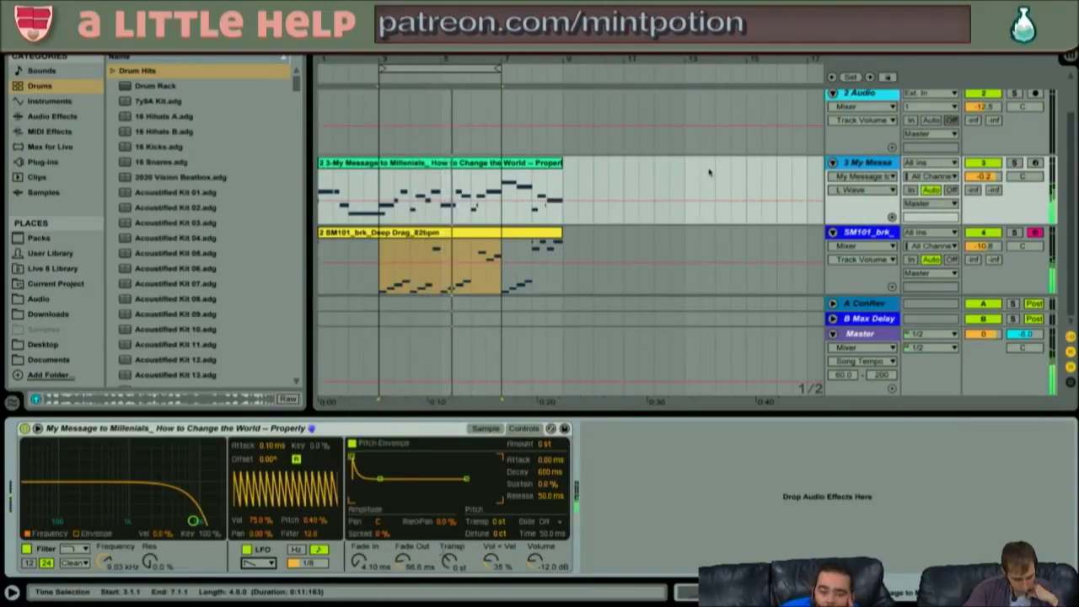
- Solo the My Message track to audition it, then unsolo and reselect the SM101 slice track
{"action": "left_click", "coordinate": [430, 163]}
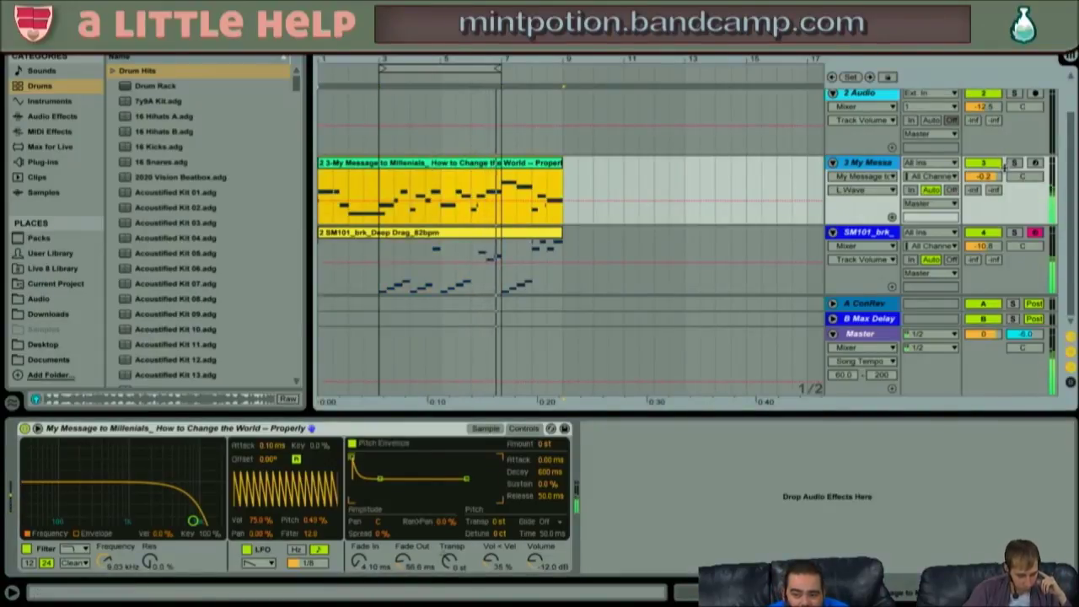
{"action": "left_click", "coordinate": [1012, 163]}
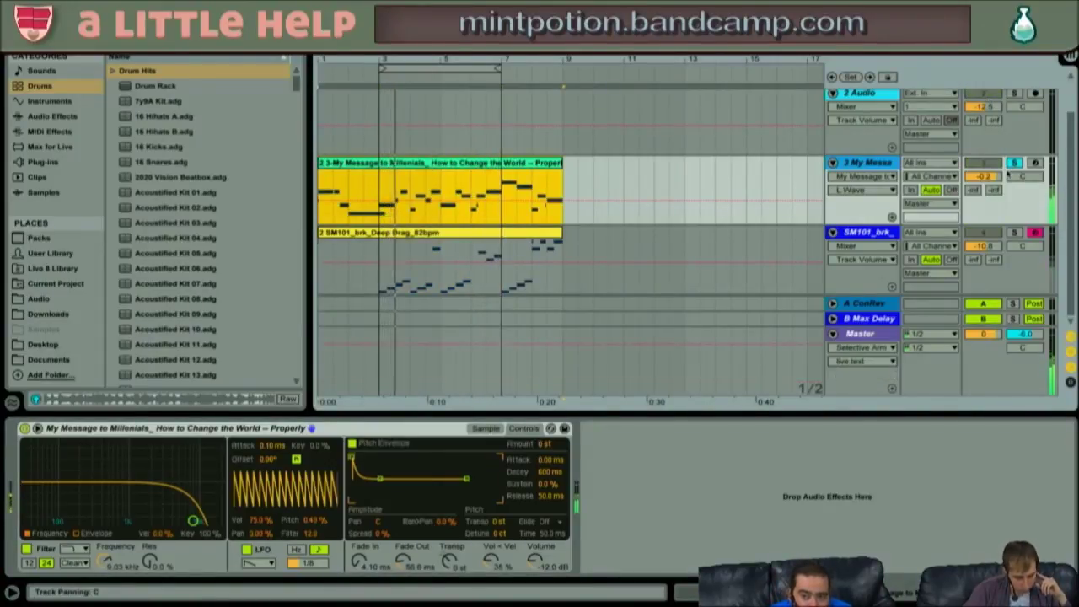
{"action": "left_click", "coordinate": [1013, 164]}
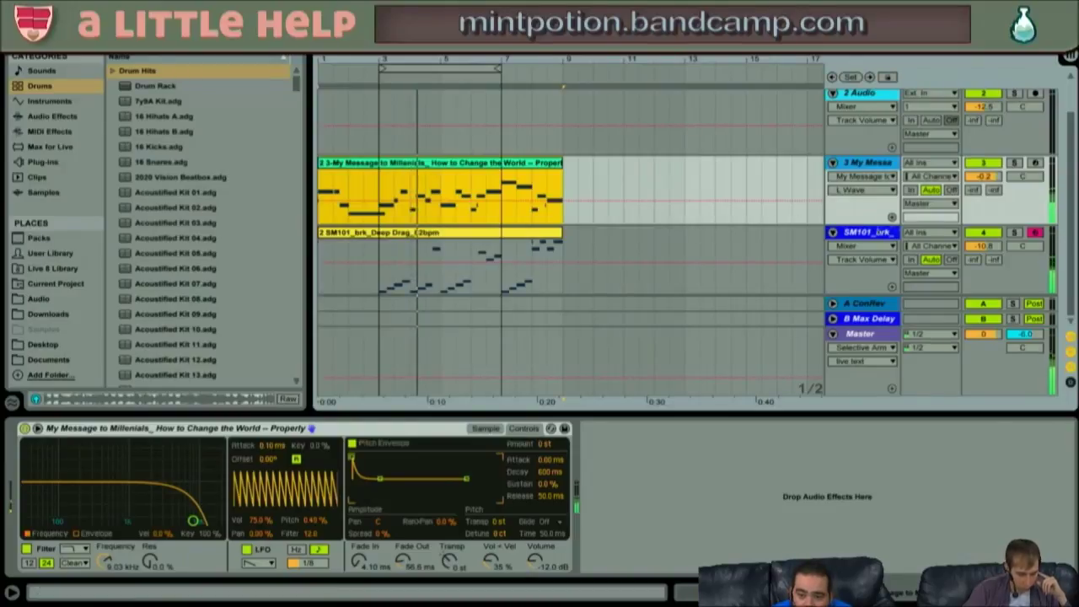
{"action": "left_click", "coordinate": [870, 233]}
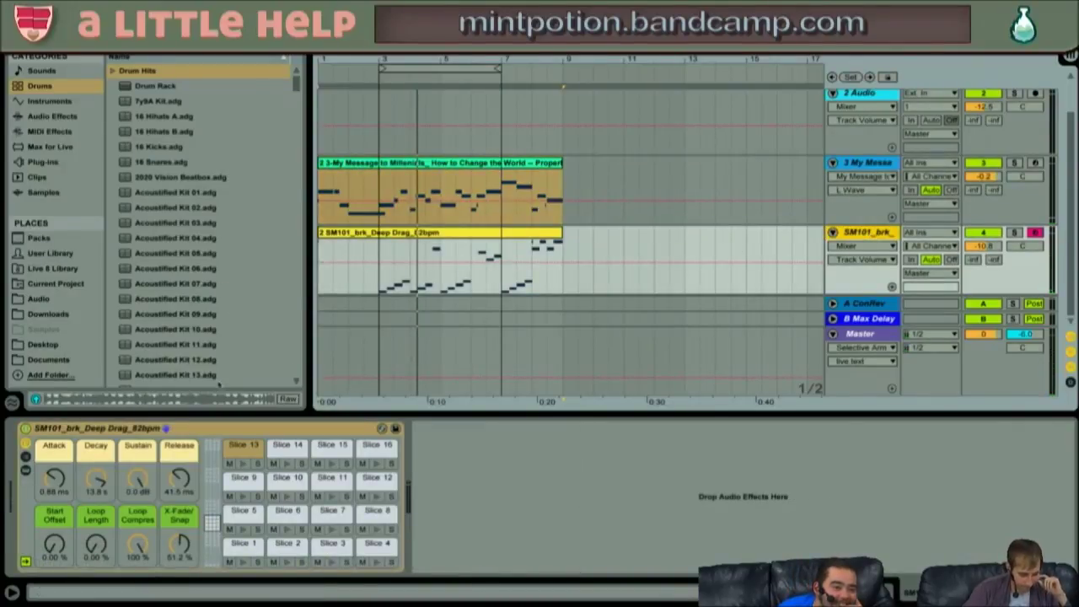
- Browse the built-in Audio Effects in the browser and select Saturator
{"action": "left_click", "coordinate": [44, 256]}
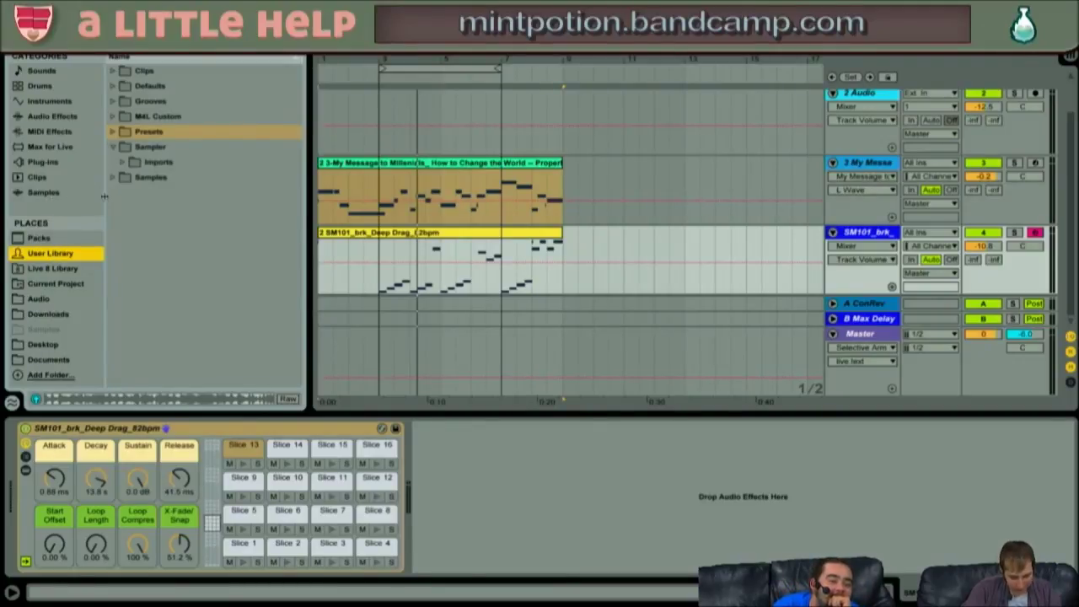
{"action": "left_click", "coordinate": [114, 147]}
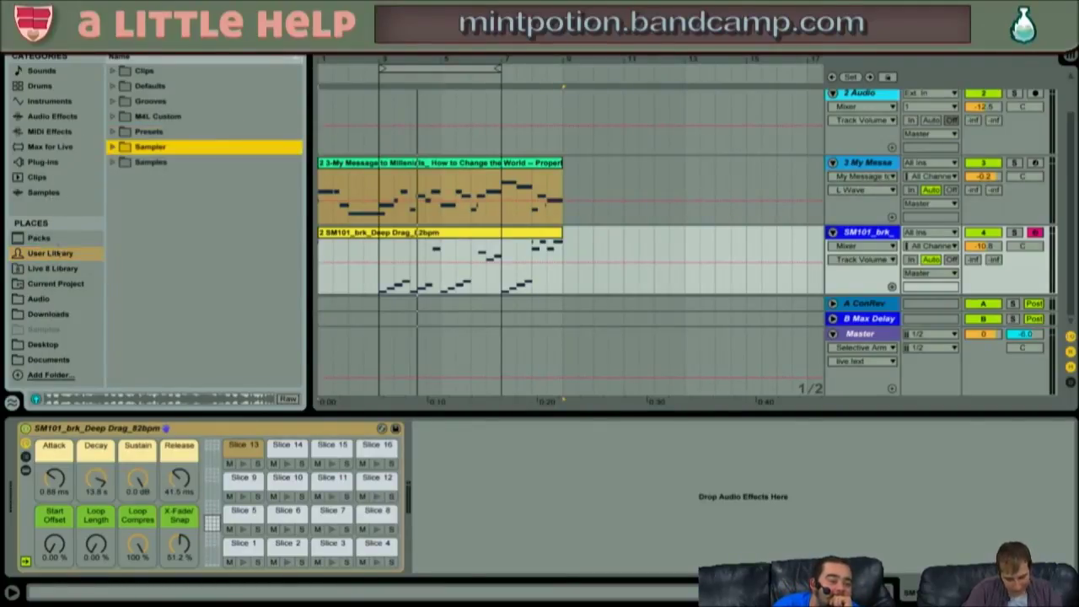
{"action": "left_click", "coordinate": [59, 119]}
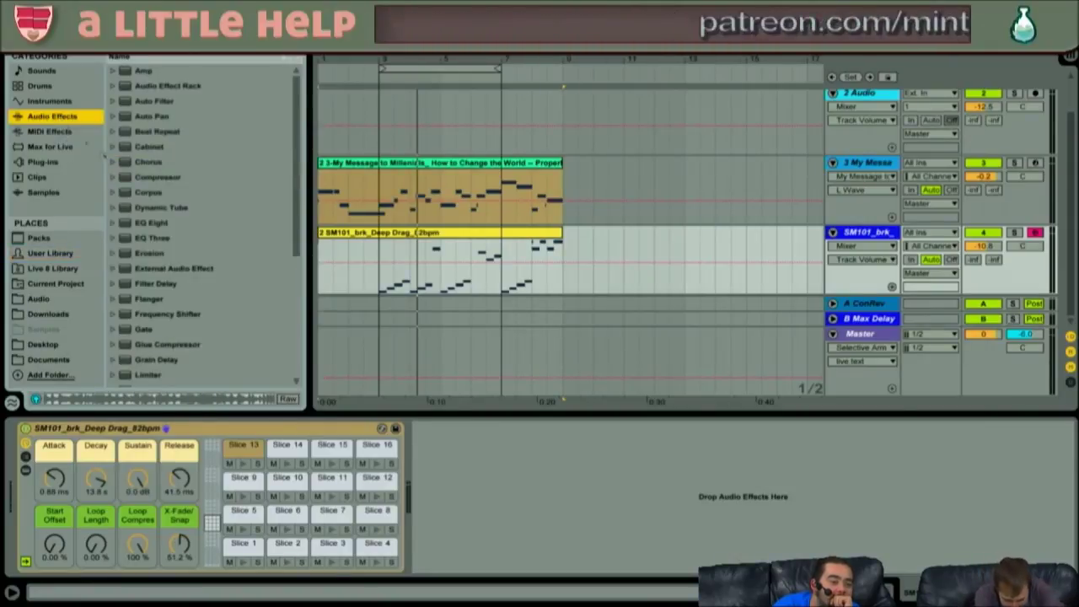
{"action": "scroll", "coordinate": [177, 221], "scroll_direction": "down", "scroll_amount": 5}
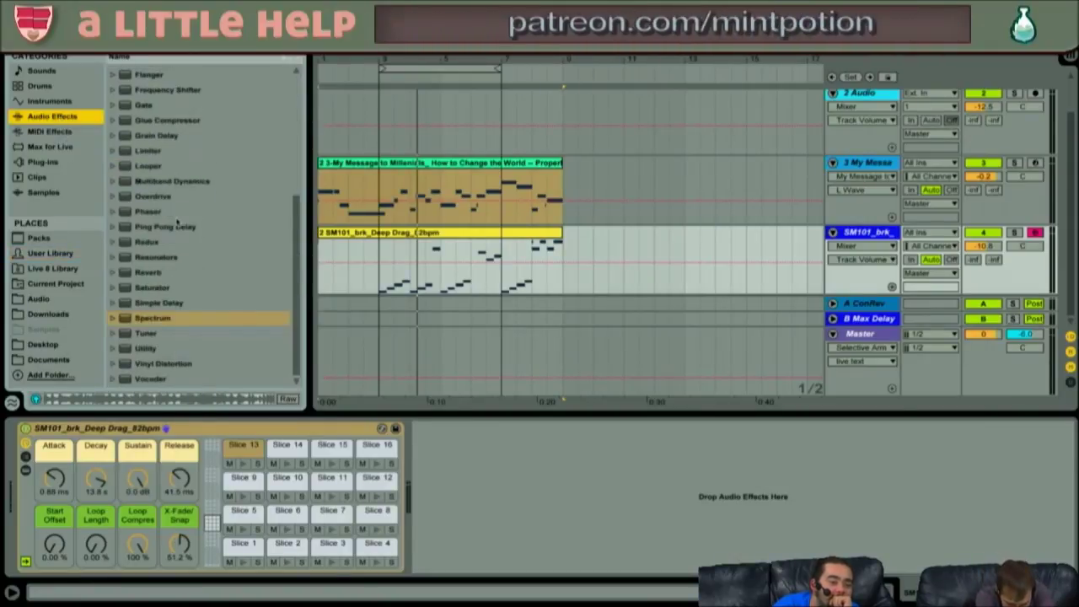
{"action": "left_click", "coordinate": [142, 290]}
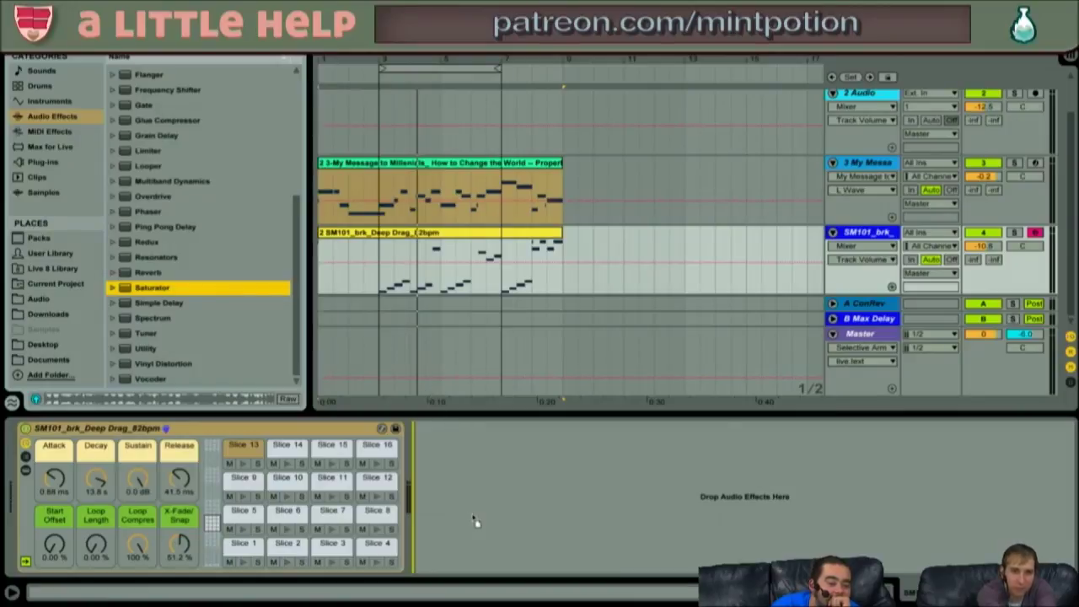
- Inspect the master channel's audio effect rack, then move the selection to the My Message melody track
{"action": "left_click_drag", "start_coordinate": [474, 521], "coordinate": [473, 515]}
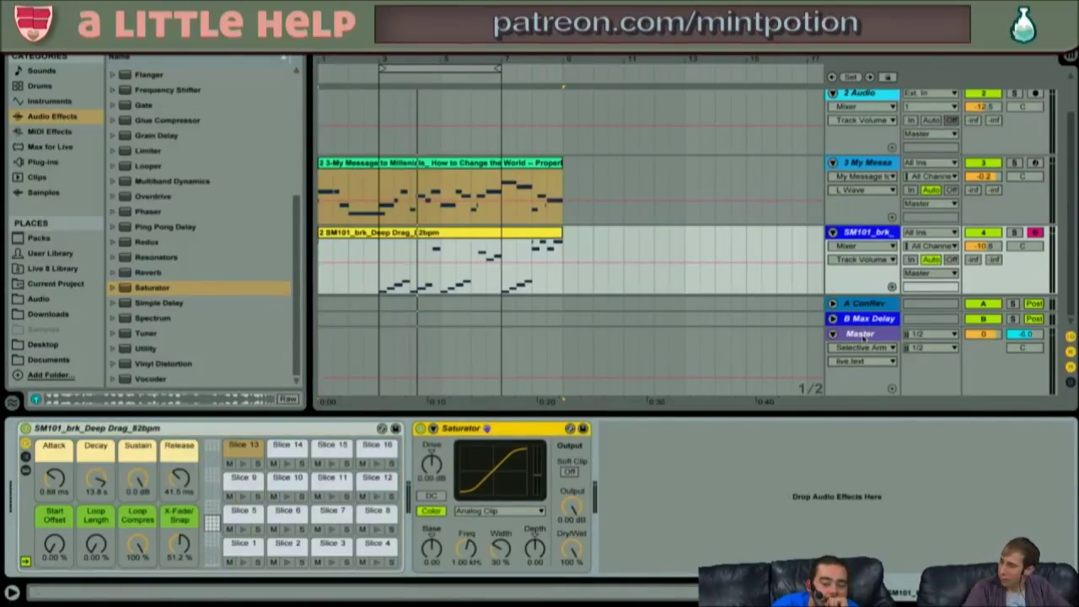
{"action": "left_click", "coordinate": [863, 338]}
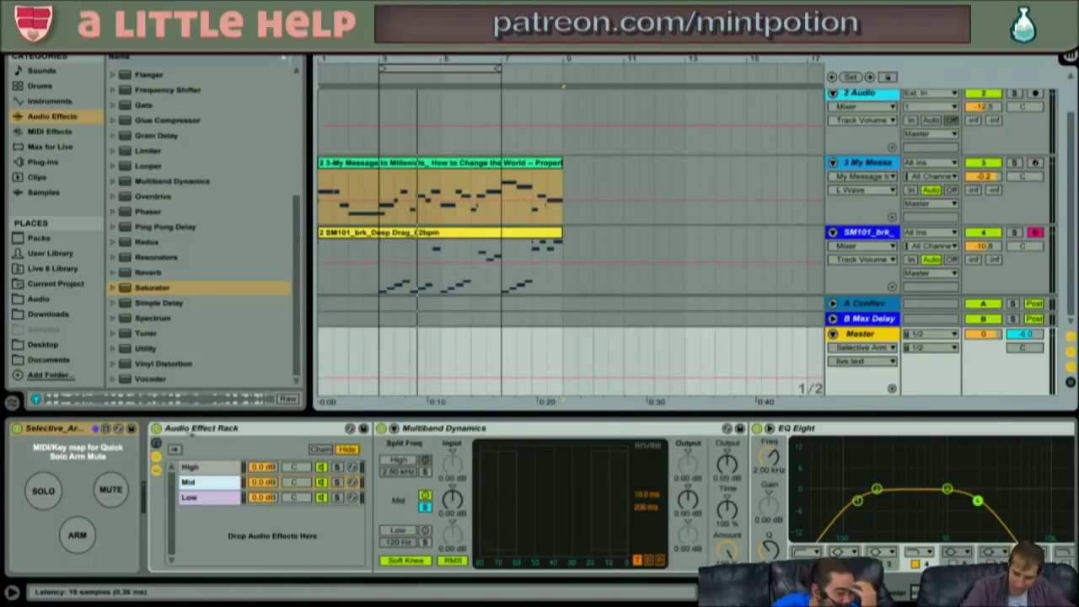
{"action": "left_click", "coordinate": [202, 428]}
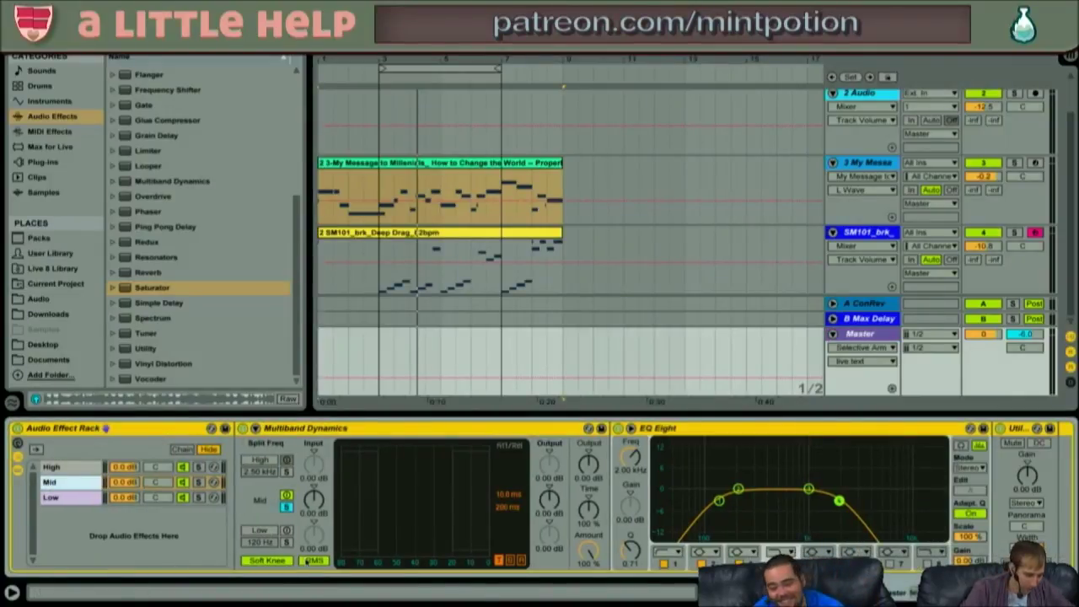
{"action": "scroll", "coordinate": [307, 561], "scroll_direction": "right", "scroll_amount": 10}
{"action": "scroll", "coordinate": [307, 561], "scroll_direction": "left", "scroll_amount": 10}
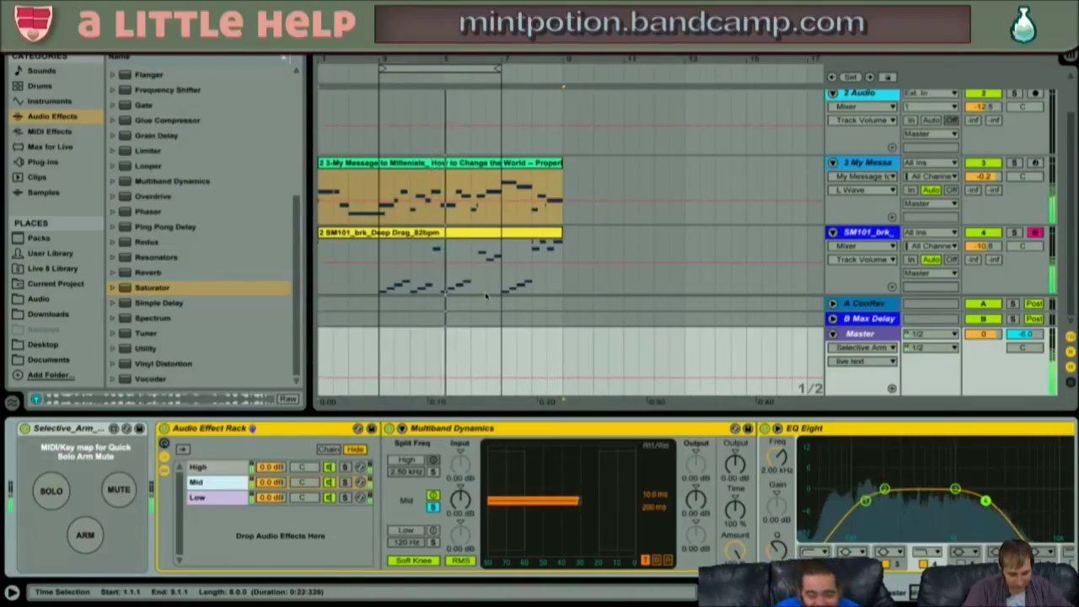
{"action": "left_click", "coordinate": [472, 250]}
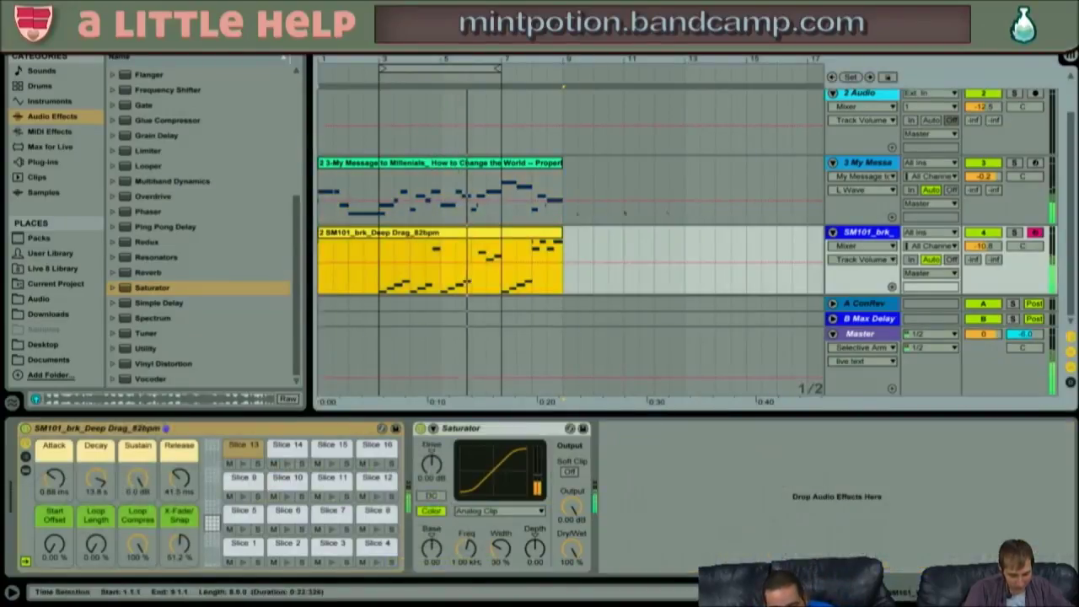
{"action": "key", "text": "Up"}
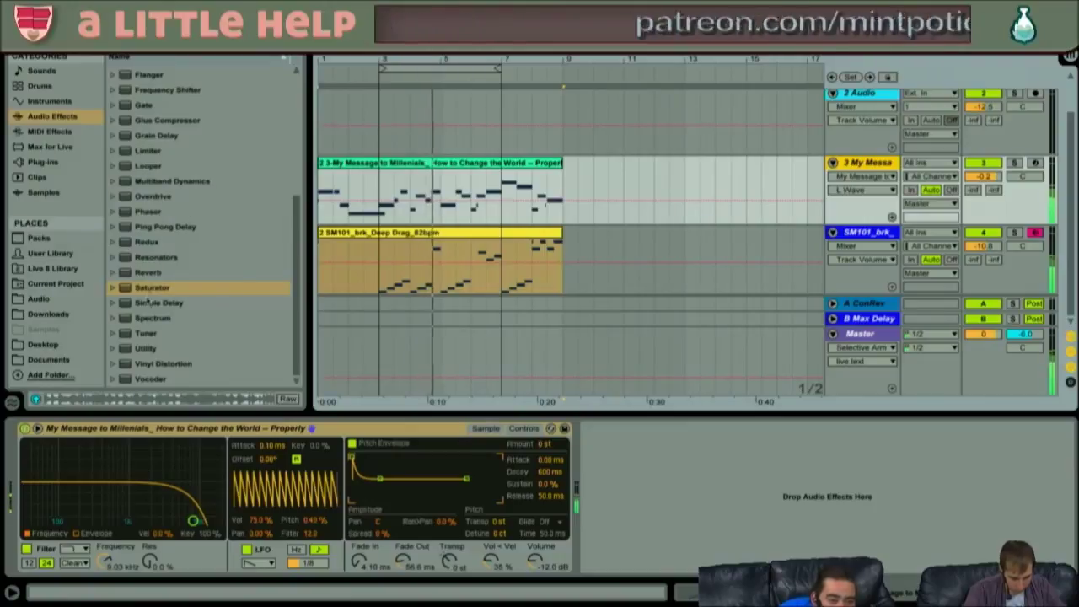
- Add a Waveshaper-mode Saturator after the melody synth with width 51%, frequency 107 Hz, base 15.4
{"action": "left_click_drag", "start_coordinate": [144, 292], "coordinate": [616, 511]}
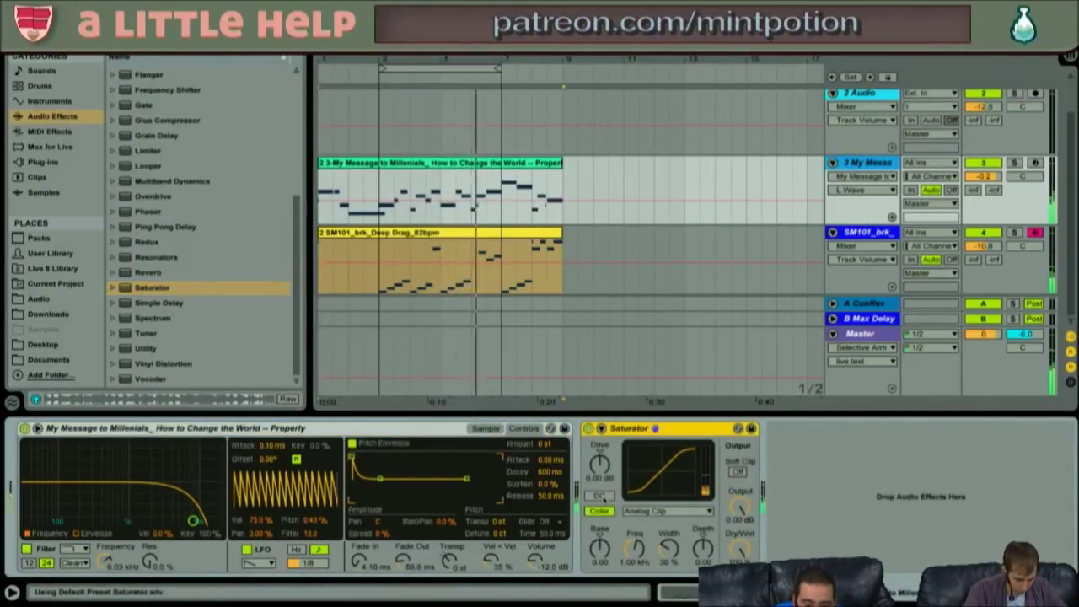
{"action": "left_click", "coordinate": [638, 513]}
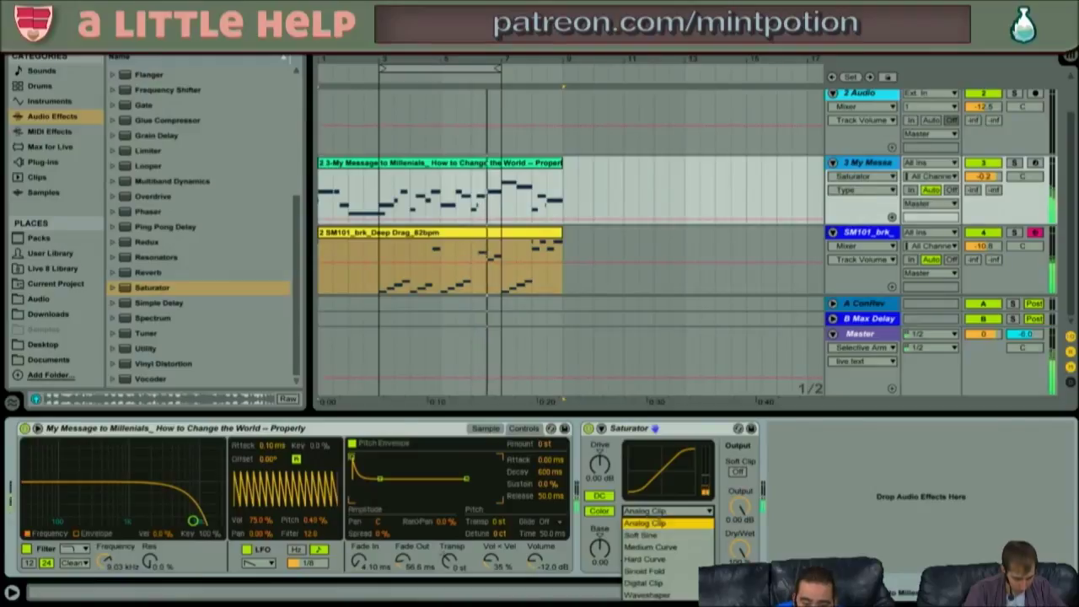
{"action": "left_click", "coordinate": [654, 594]}
{"action": "left_click_drag", "start_coordinate": [673, 553], "coordinate": [673, 536]}
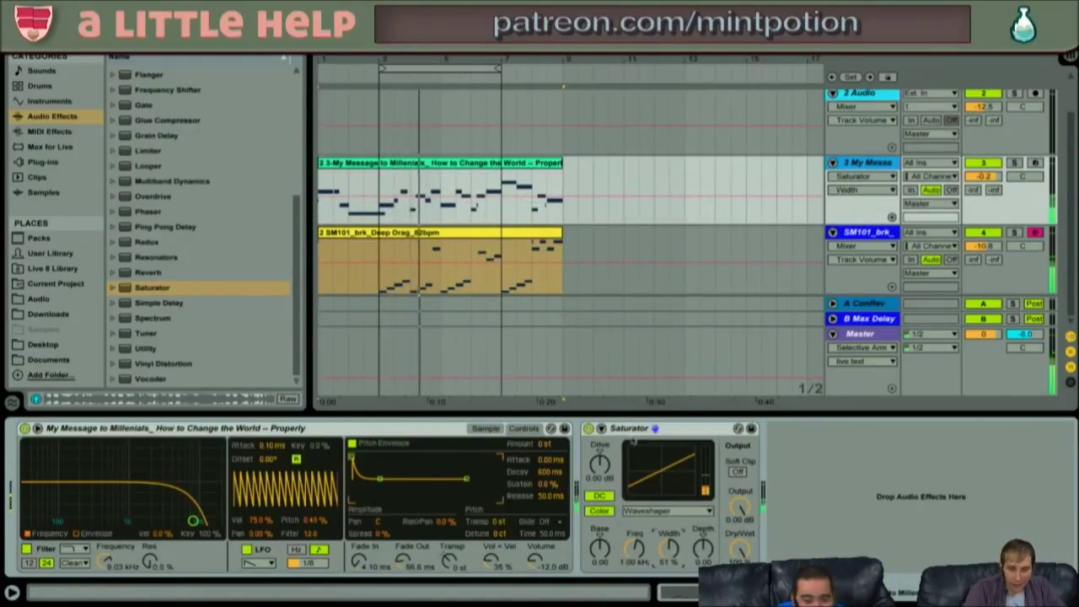
{"action": "left_click", "coordinate": [702, 548]}
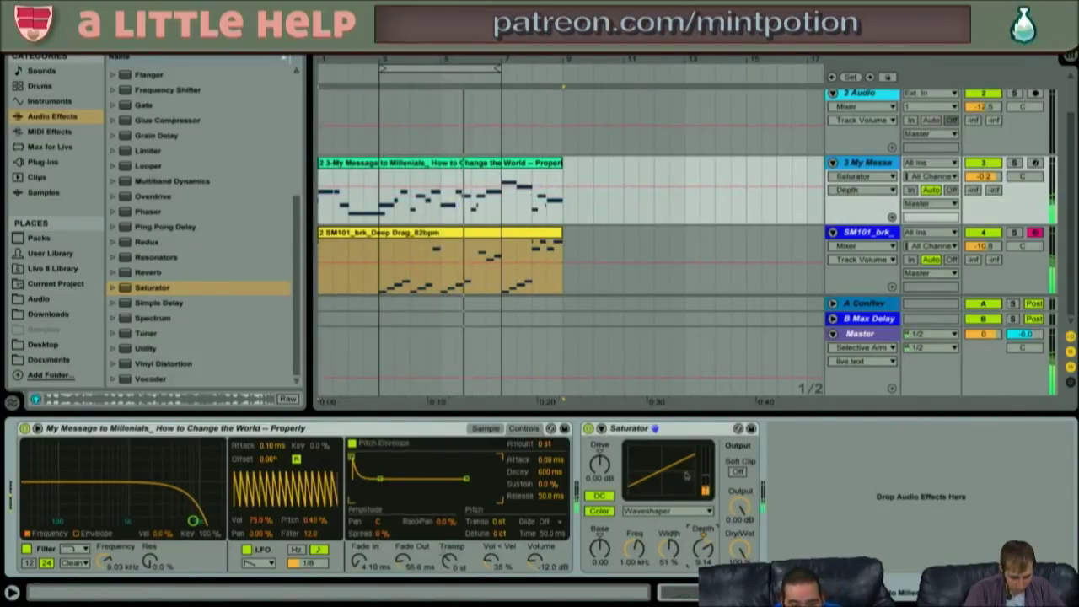
{"action": "left_click_drag", "start_coordinate": [634, 548], "coordinate": [634, 586]}
{"action": "left_click_drag", "start_coordinate": [600, 548], "coordinate": [600, 533]}
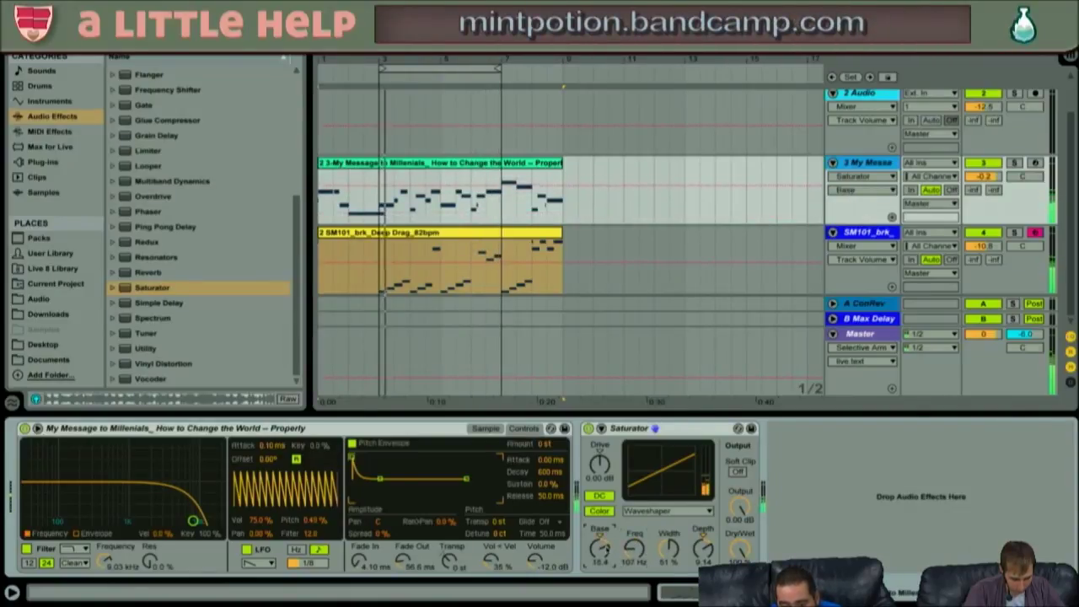
- Solo the melody track and try waveshaper curve 44.5%, depth 32.8% and period, resetting depth to 0%
{"action": "left_click", "coordinate": [601, 428]}
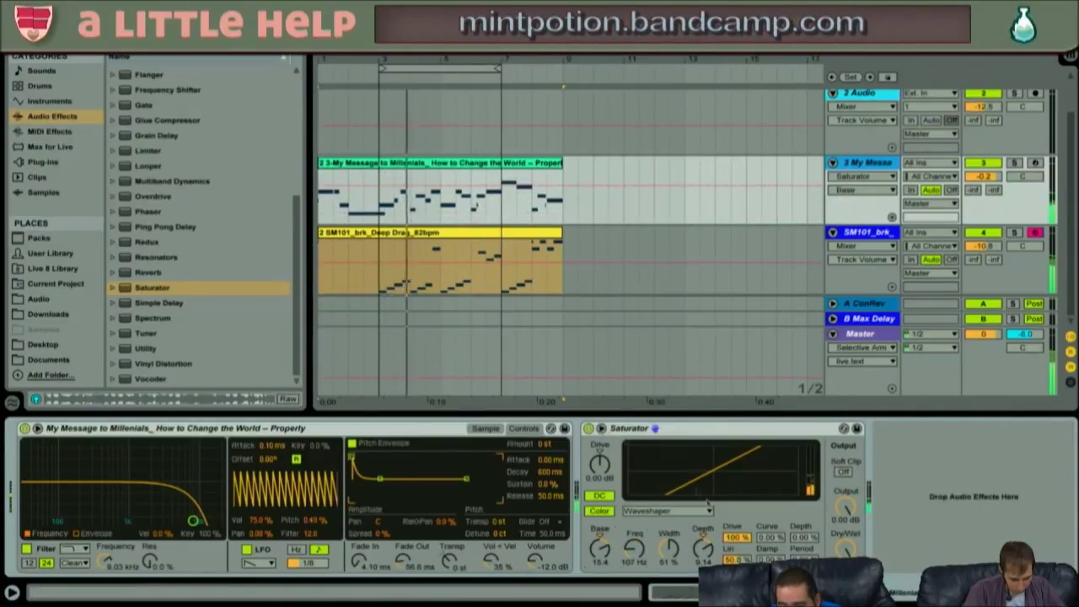
{"action": "left_click_drag", "start_coordinate": [787, 541], "coordinate": [787, 504]}
{"action": "left_click_drag", "start_coordinate": [810, 540], "coordinate": [810, 512]}
{"action": "left_click", "coordinate": [1014, 163]}
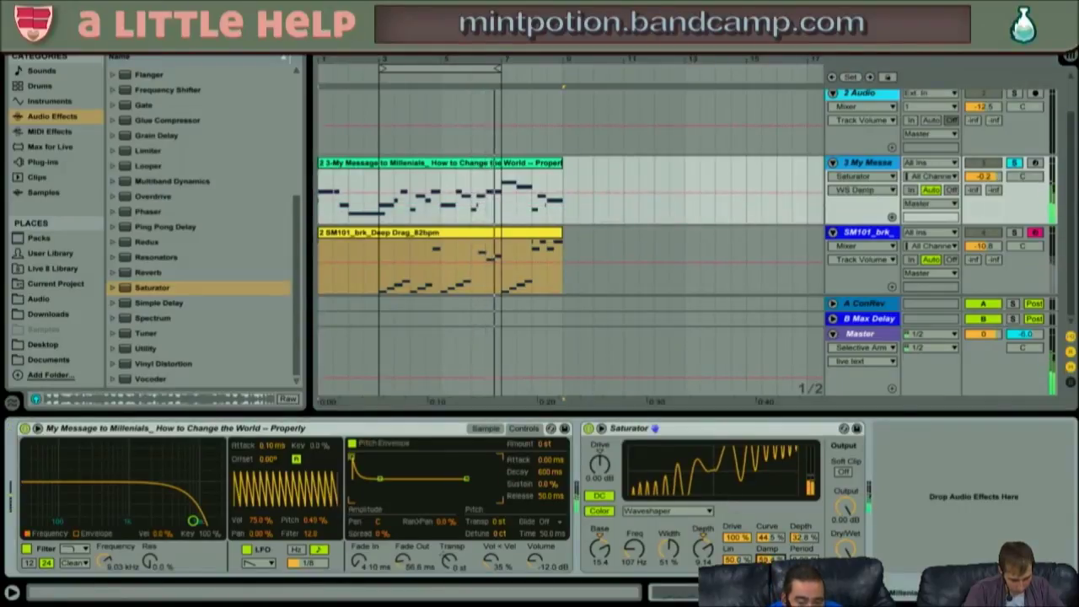
{"action": "left_click_drag", "start_coordinate": [805, 559], "coordinate": [804, 495]}
{"action": "left_click_drag", "start_coordinate": [804, 538], "coordinate": [804, 566]}
- Set waveshaper curve 78%, waveshaper drive 75.8%, base 5.89 and Saturator drive about 11.4 dB
{"action": "left_click_drag", "start_coordinate": [763, 537], "coordinate": [807, 575]}
{"action": "left_click_drag", "start_coordinate": [740, 539], "coordinate": [700, 551]}
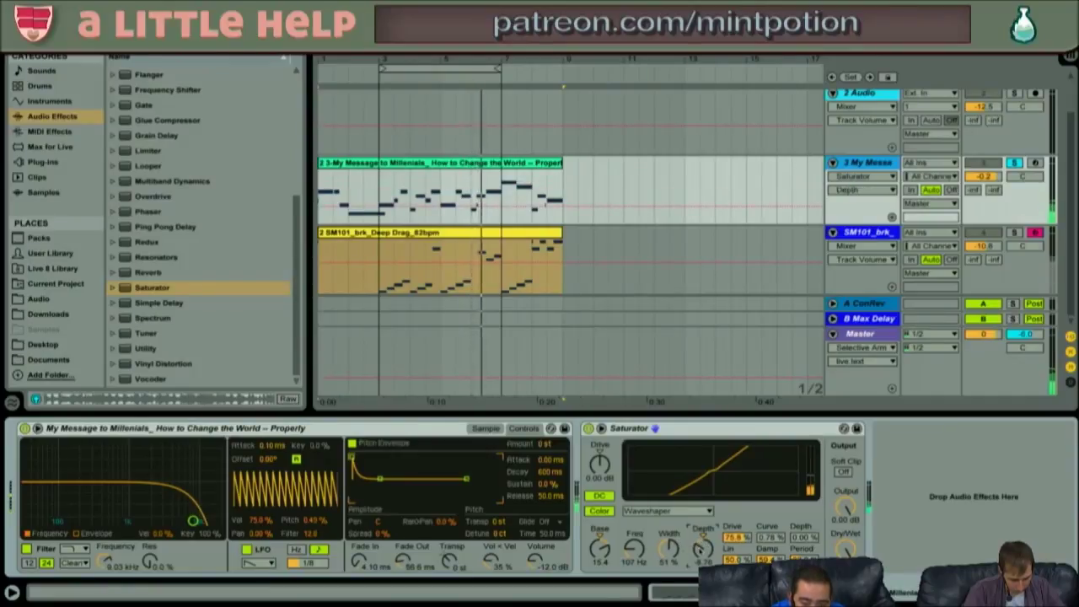
{"action": "mouse_move", "coordinate": [602, 546]}
{"action": "left_mouse_down"}
{"action": "mouse_move", "coordinate": [602, 558]}
{"action": "mouse_move", "coordinate": [601, 548]}
{"action": "left_mouse_up"}
{"action": "left_click_drag", "start_coordinate": [601, 465], "coordinate": [600, 444]}
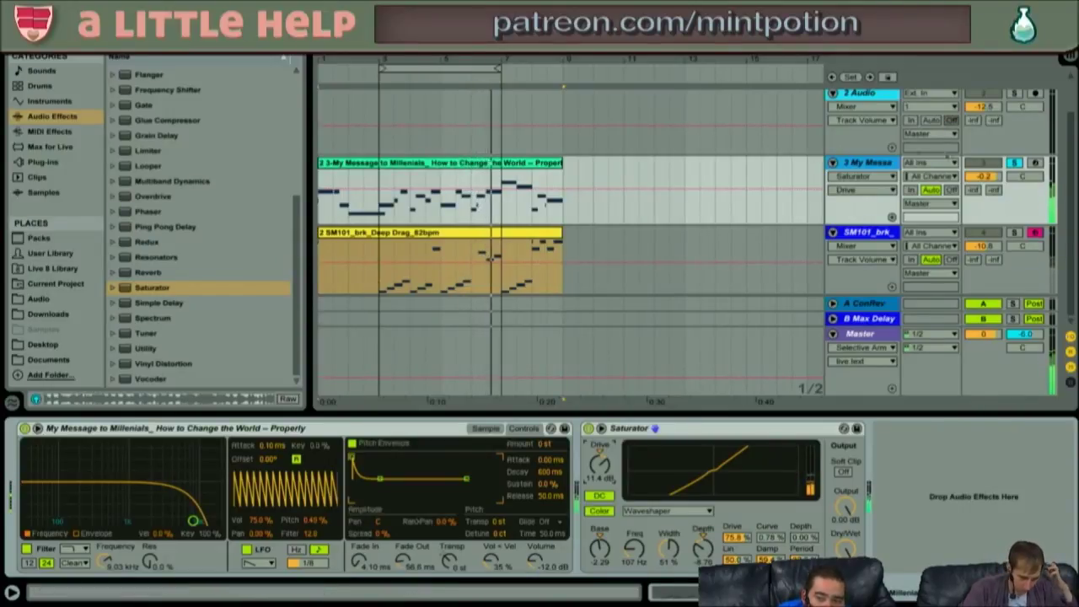
{"action": "left_click", "coordinate": [390, 289]}
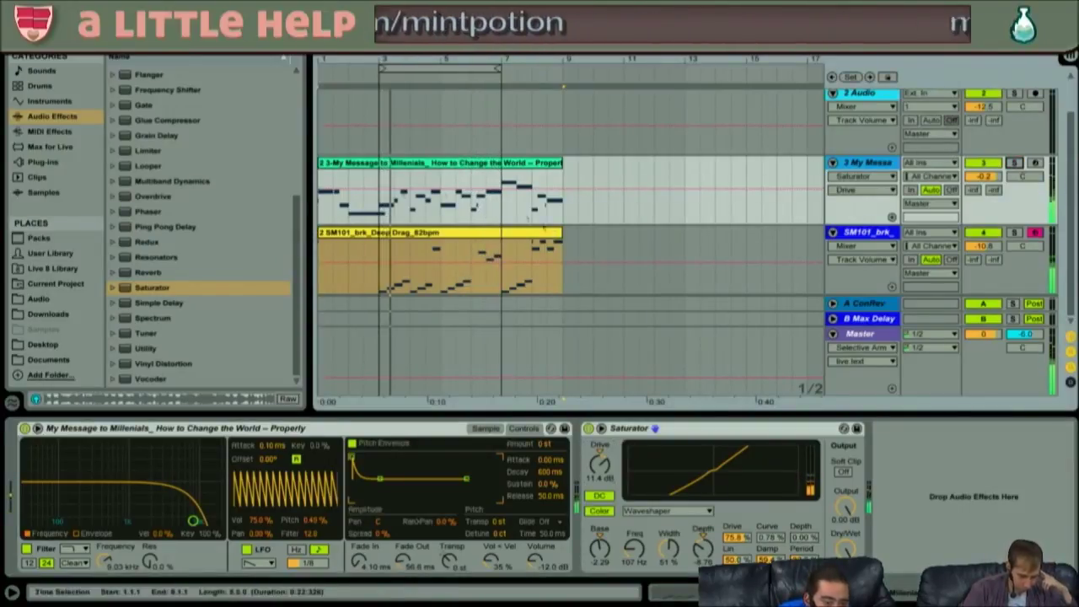
{"action": "left_click", "coordinate": [363, 232]}
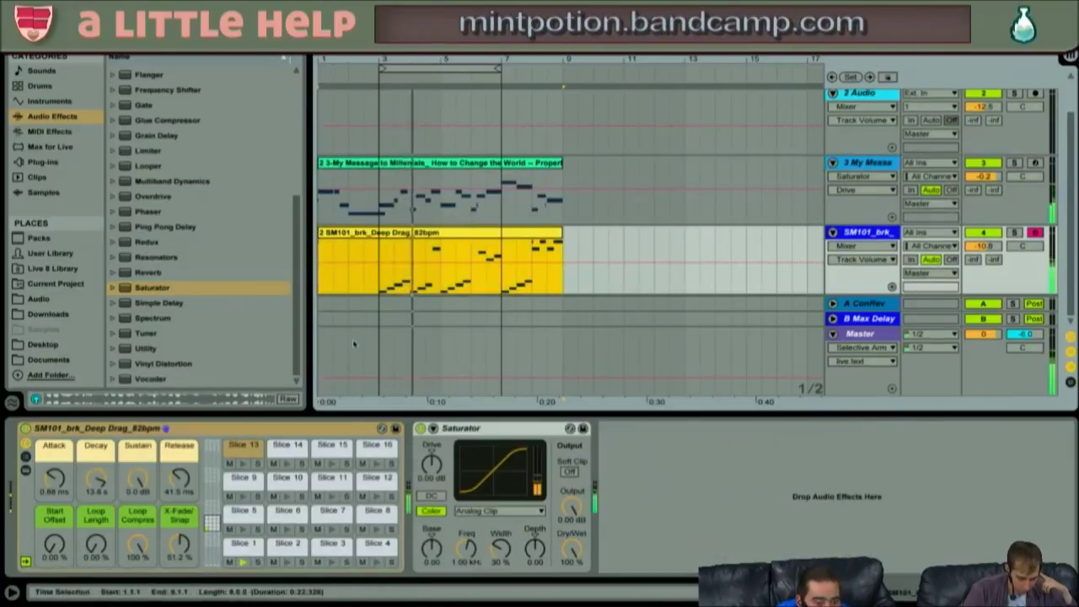
- Select the sliced drum-loop and melody synth tracks and group them with Ctrl+G into 3 Group
{"action": "key", "text": "shift+Tab"}
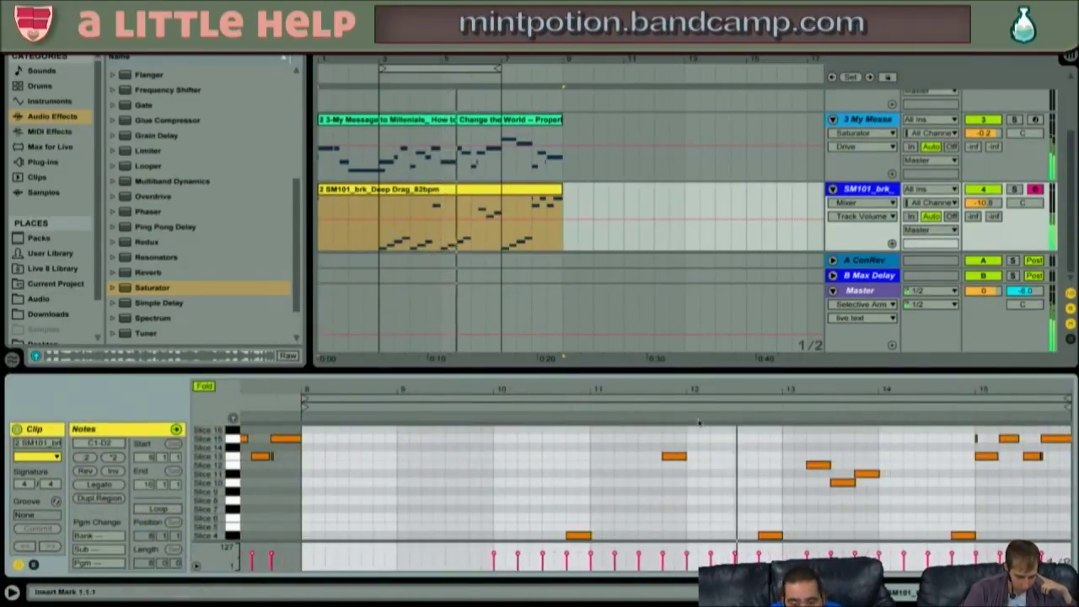
{"action": "scroll", "coordinate": [710, 453], "scroll_direction": "down", "scroll_amount": 3}
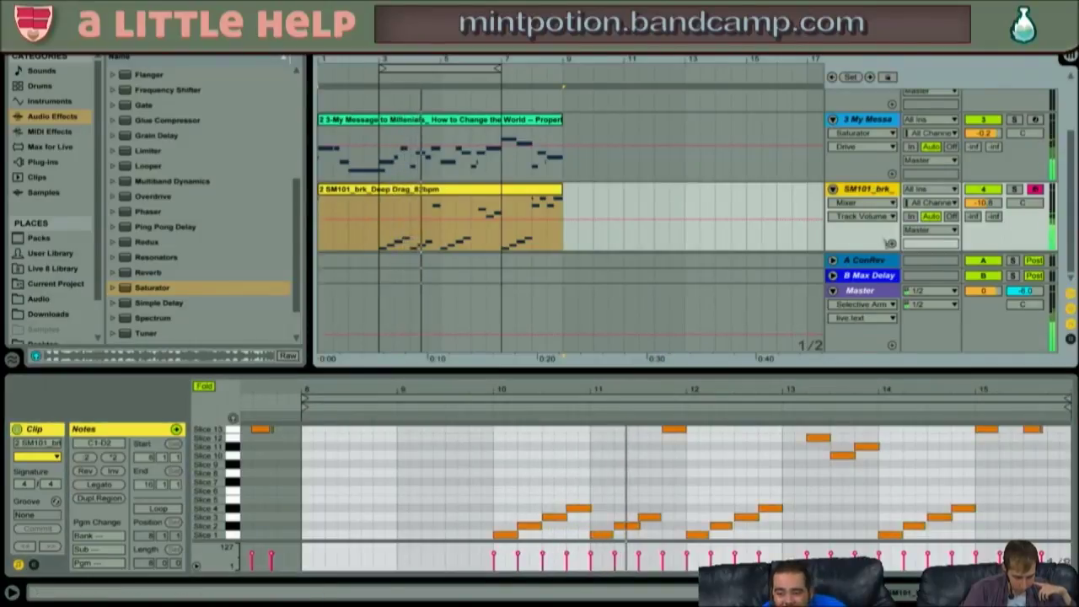
{"action": "left_click", "coordinate": [883, 122]}
{"action": "key", "text": "ctrl+g"}
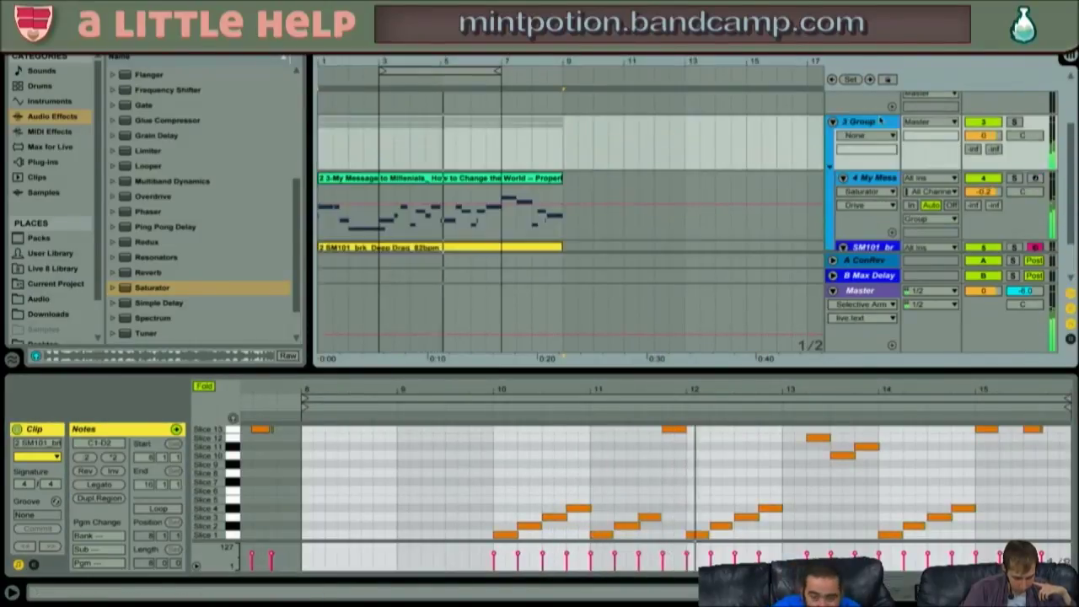
{"action": "left_click", "coordinate": [552, 152]}
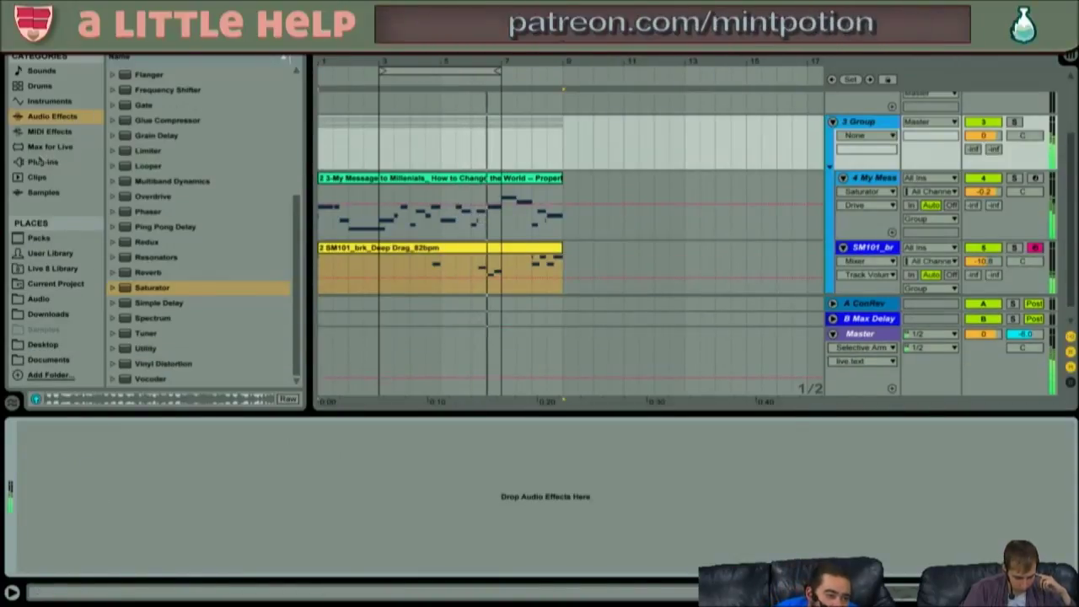
{"action": "left_click", "coordinate": [39, 87]}
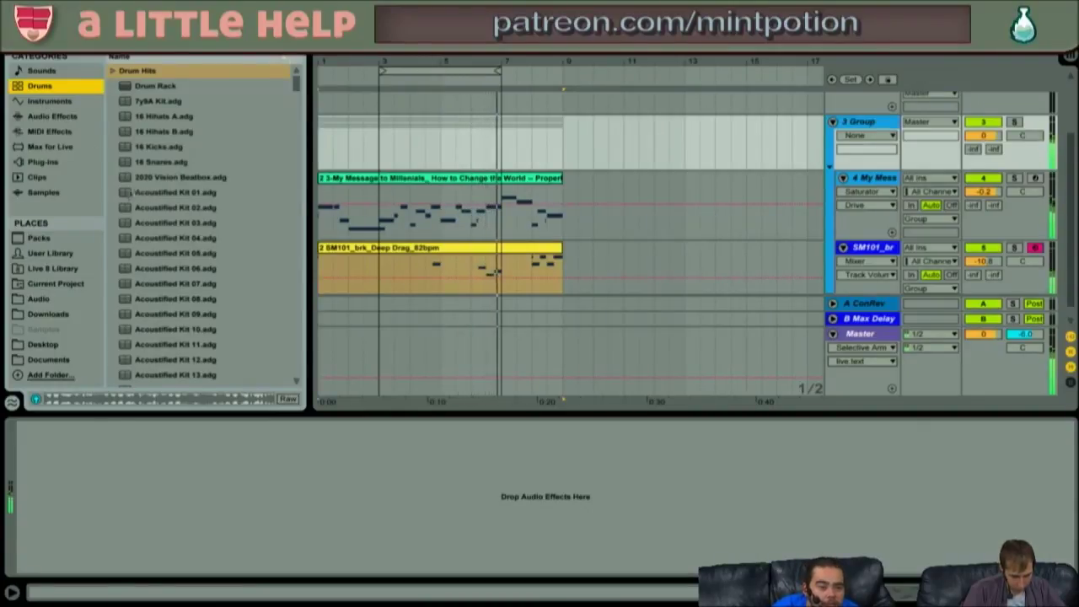
- Collapse 3 Group to one row and expand the Arturia folder under Plug-ins
{"action": "left_click", "coordinate": [49, 132]}
{"action": "left_click", "coordinate": [392, 141]}
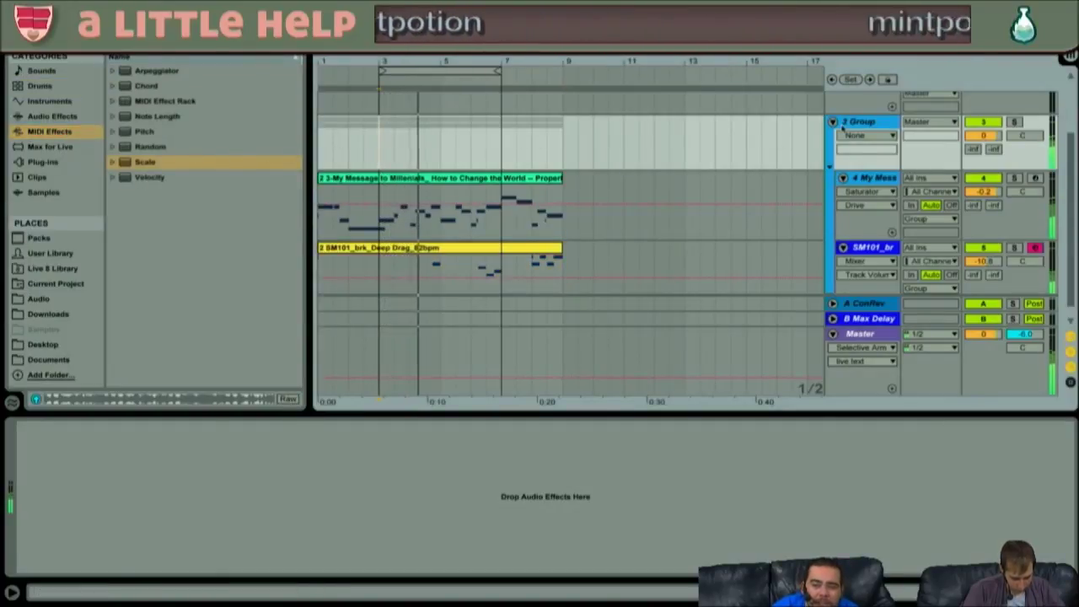
{"action": "left_click", "coordinate": [833, 122]}
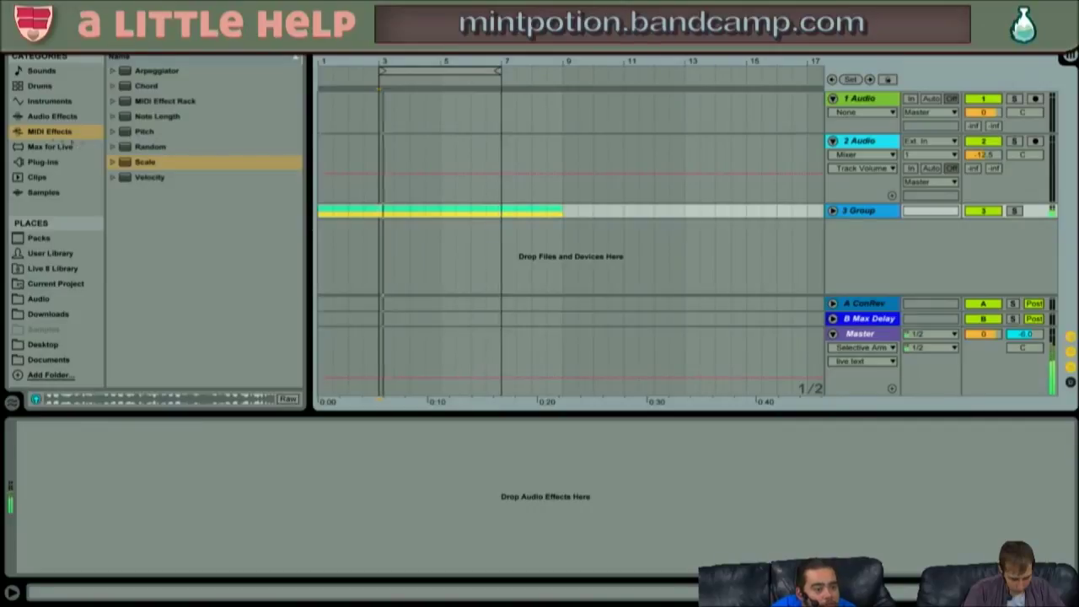
{"action": "left_click", "coordinate": [44, 162]}
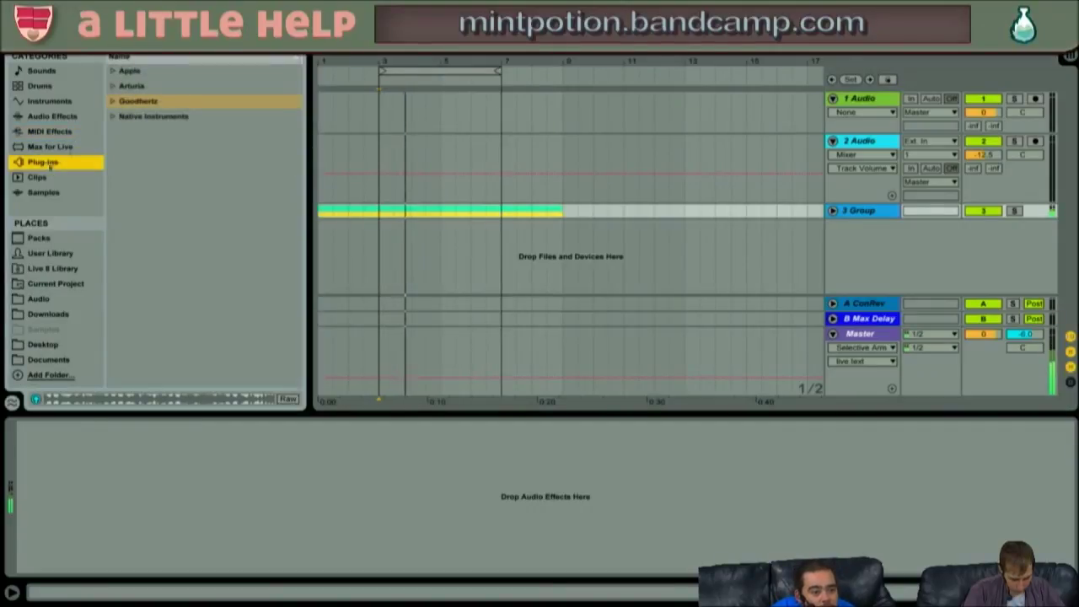
{"action": "left_click", "coordinate": [131, 85]}
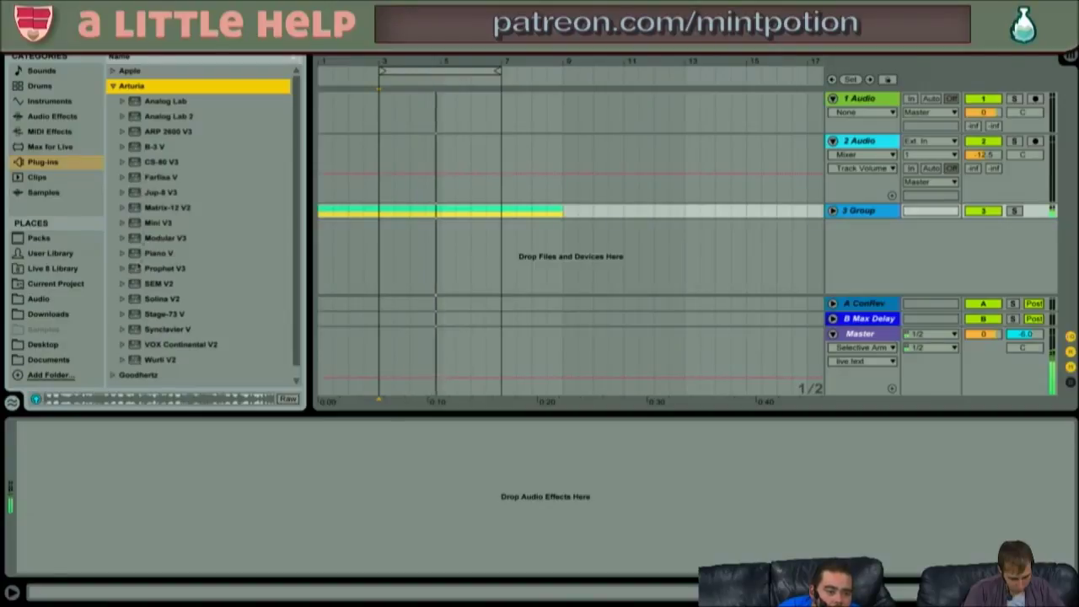
- Load Arturia Mini V3 onto a new MIDI track and choose its Bio Wheel preset
{"action": "left_click_drag", "start_coordinate": [157, 222], "coordinate": [410, 274]}
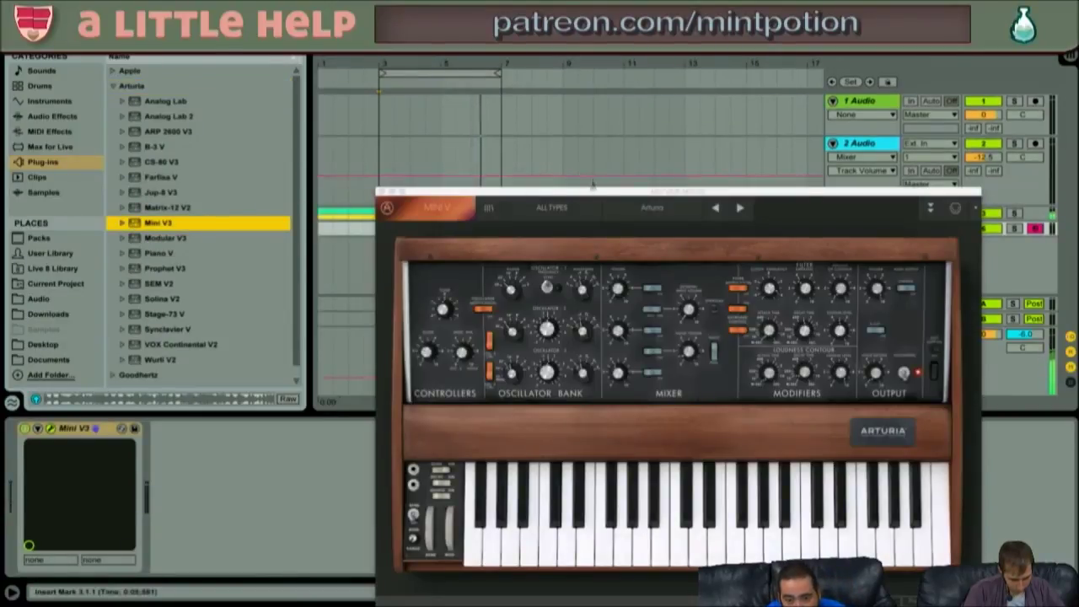
{"action": "left_click_drag", "start_coordinate": [571, 201], "coordinate": [469, 107]}
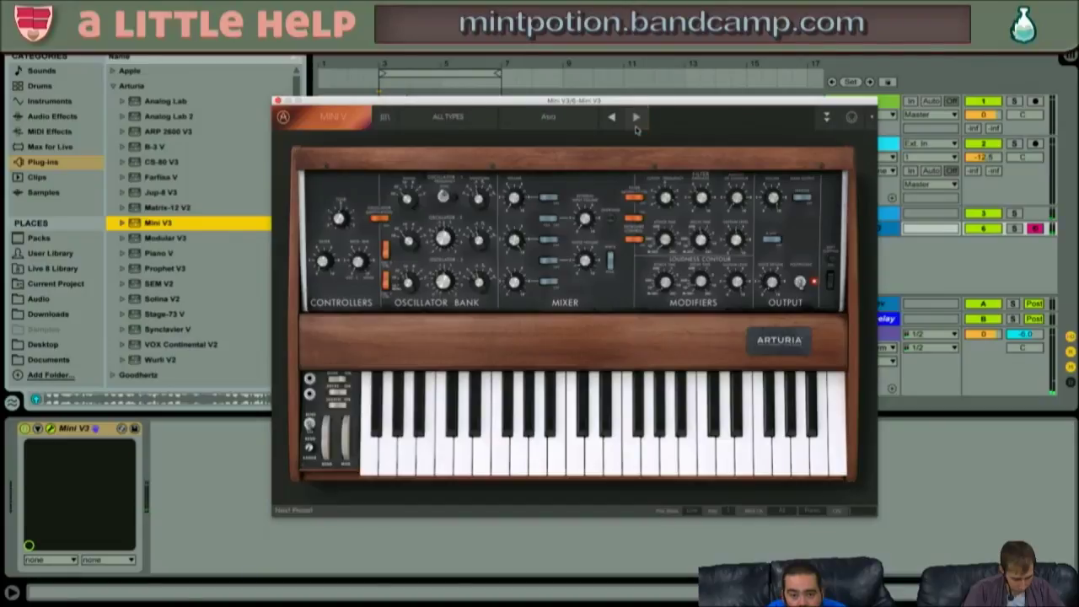
{"action": "left_click", "coordinate": [539, 118]}
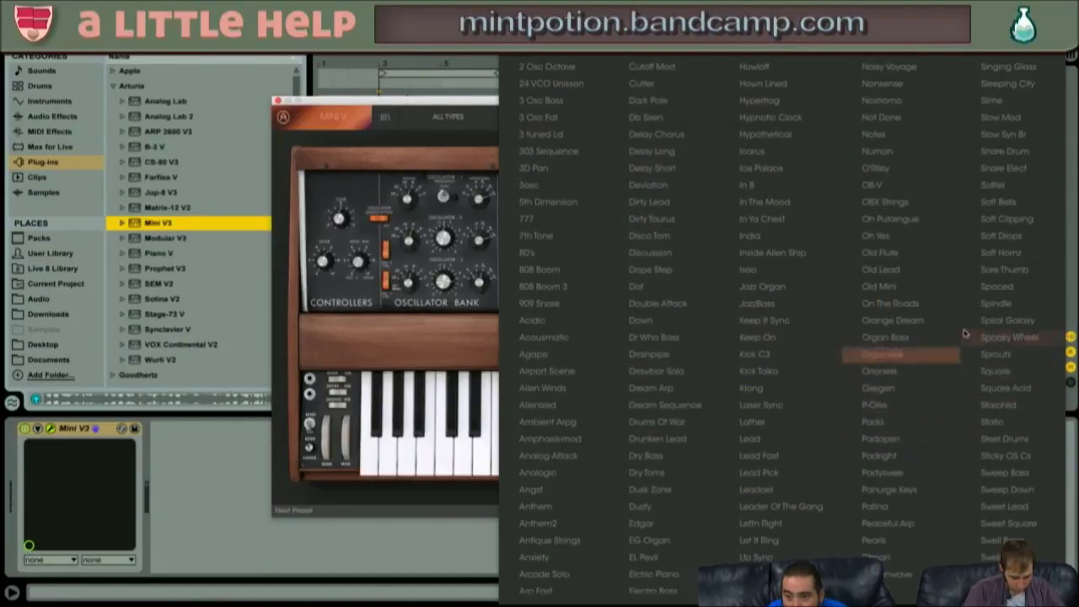
{"action": "scroll", "coordinate": [965, 336], "scroll_direction": "down", "scroll_amount": 3}
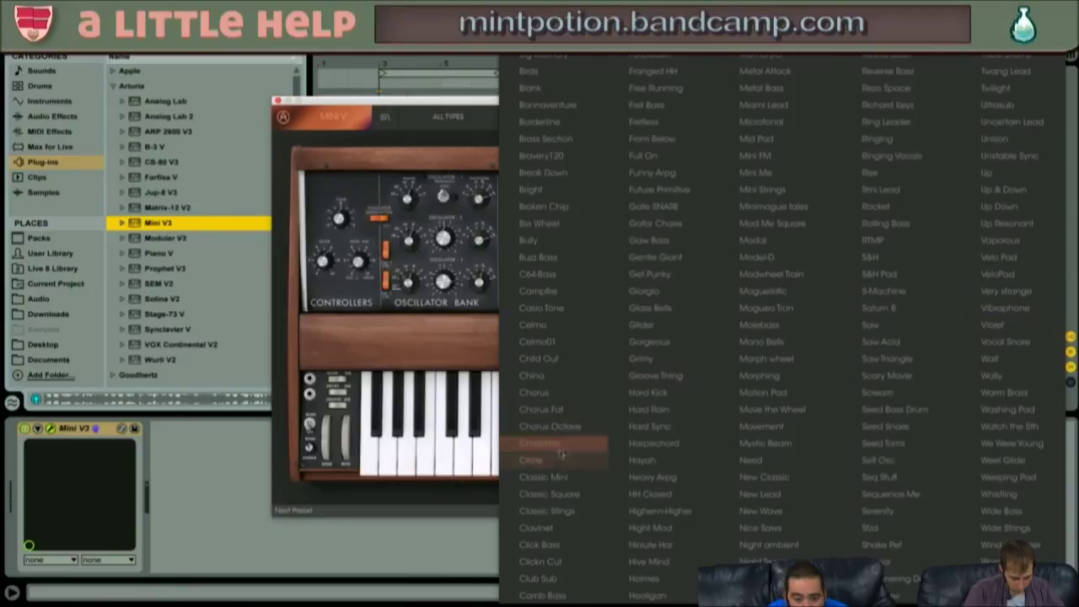
{"action": "left_click", "coordinate": [559, 224]}
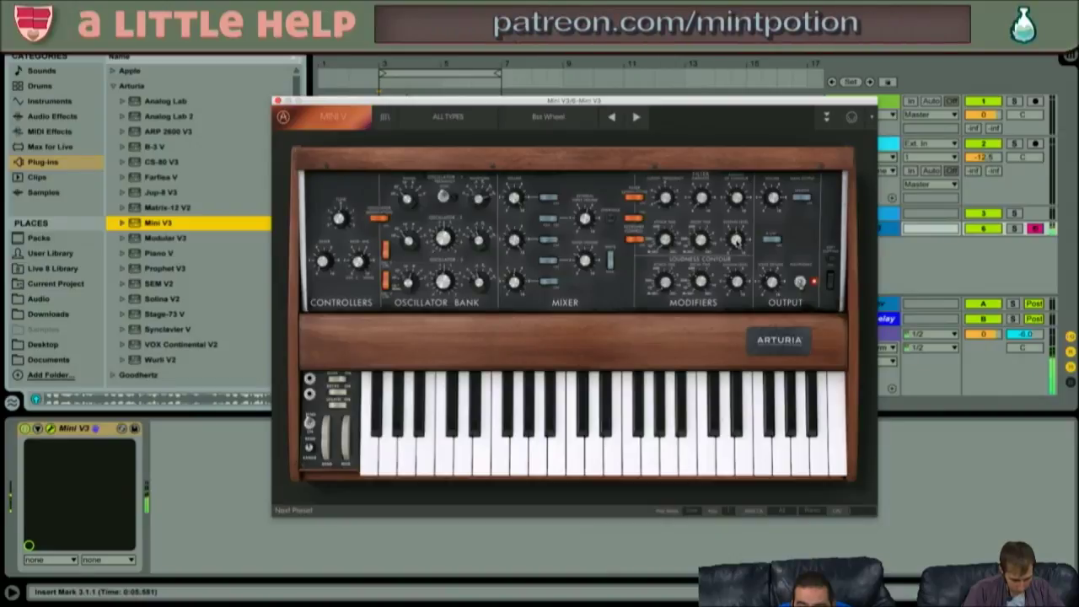
- Raise the keyboard octave to C3–D4 and play a few notes (C, D, E, G, A) on Mini V3
{"action": "key", "text": "z"}
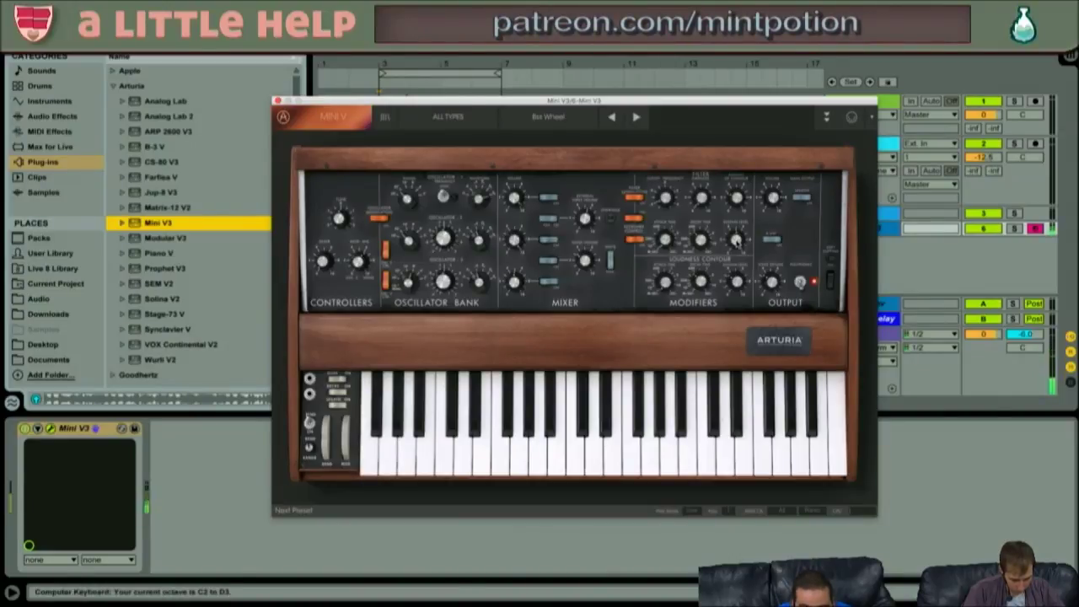
{"action": "key", "text": "x"}
{"action": "key", "text": "g"}
{"action": "key", "text": "h"}
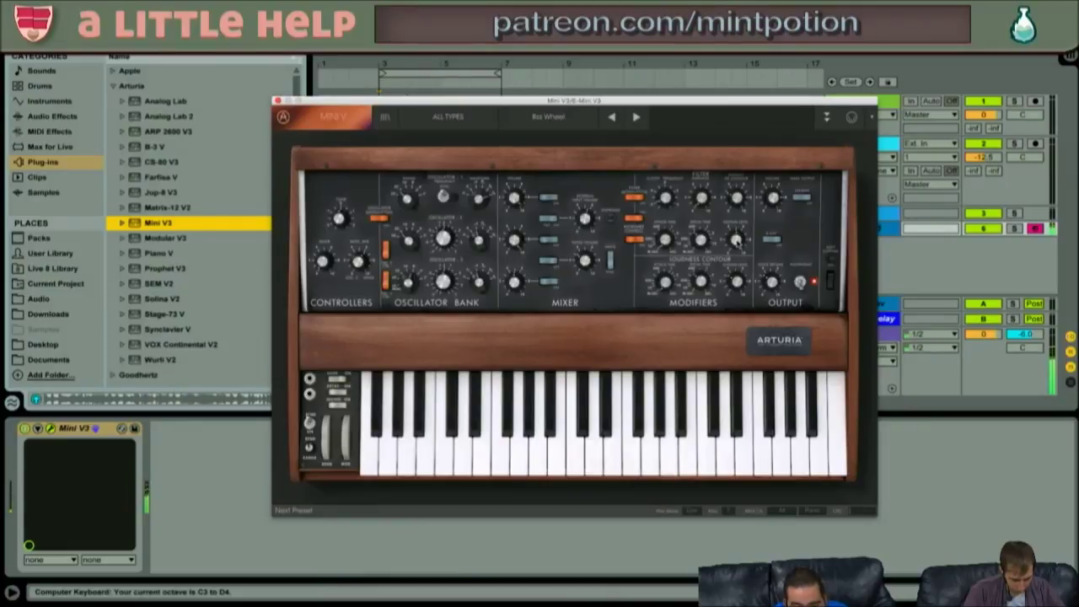
{"action": "key", "text": "a"}
{"action": "key", "text": "s"}
{"action": "key", "text": "d"}
{"action": "key", "text": "g"}
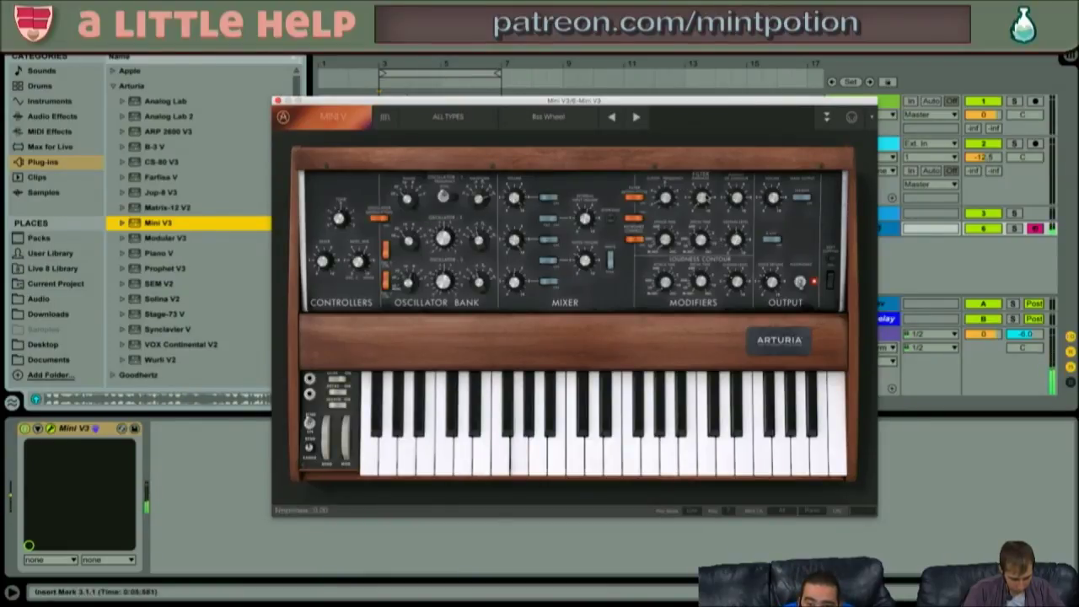
{"action": "key", "text": "h"}
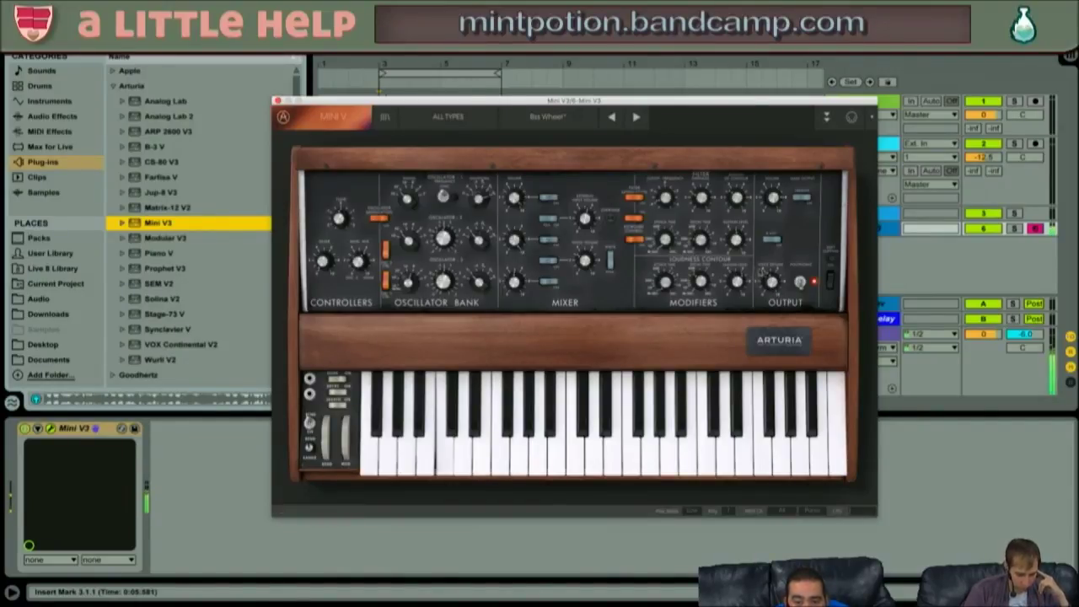
- Set Mini V3's attack to about 60 ms, close its panel, drop octave to C1–D2, highlight Jup-8 V3
{"action": "left_click_drag", "start_coordinate": [663, 281], "coordinate": [657, 266]}
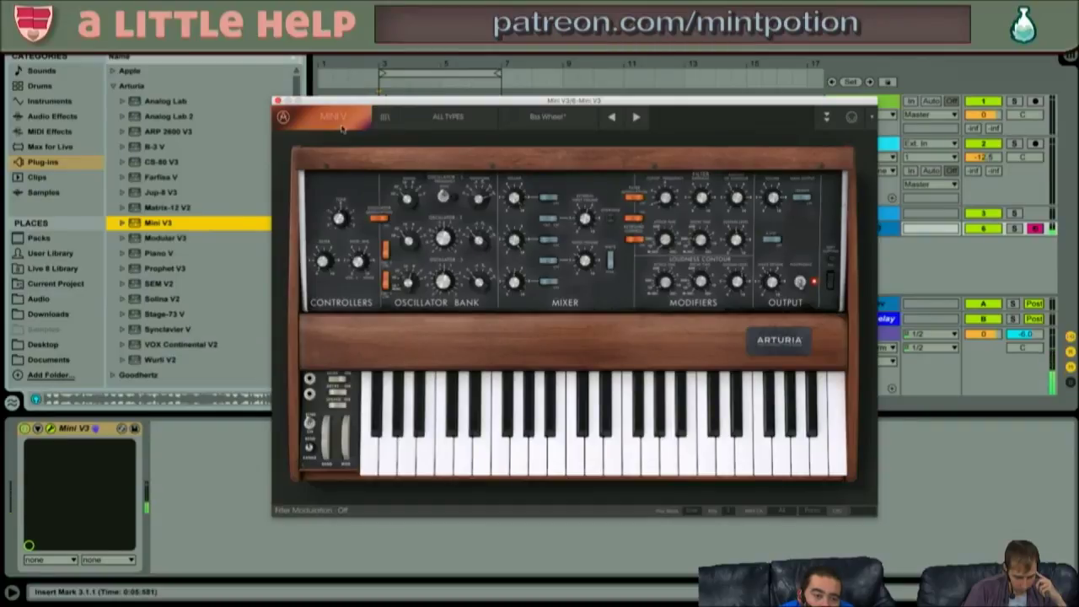
{"action": "left_click", "coordinate": [277, 100]}
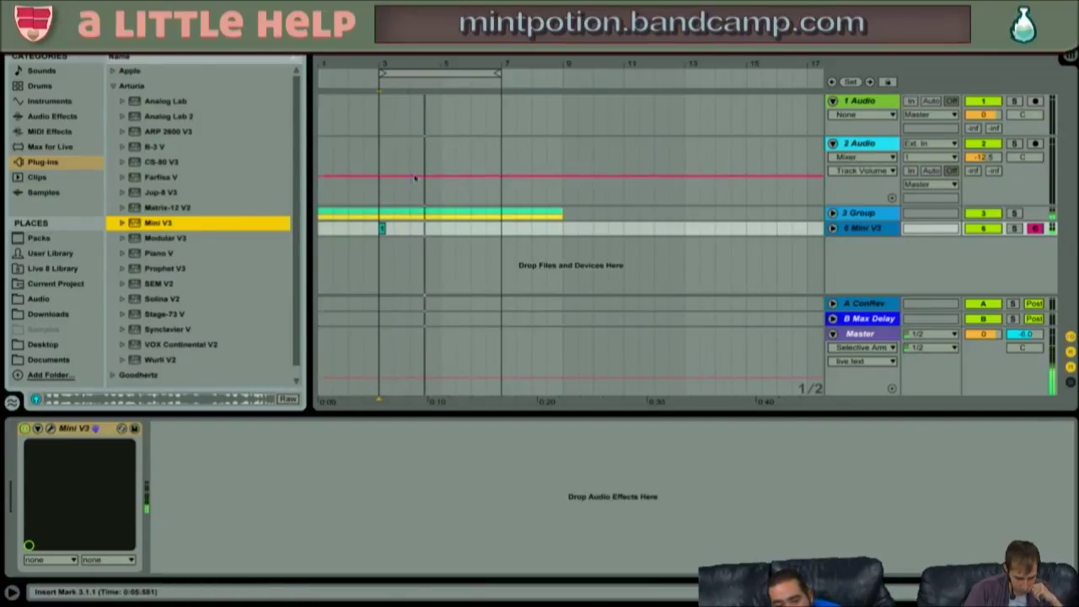
{"action": "key", "text": "z"}
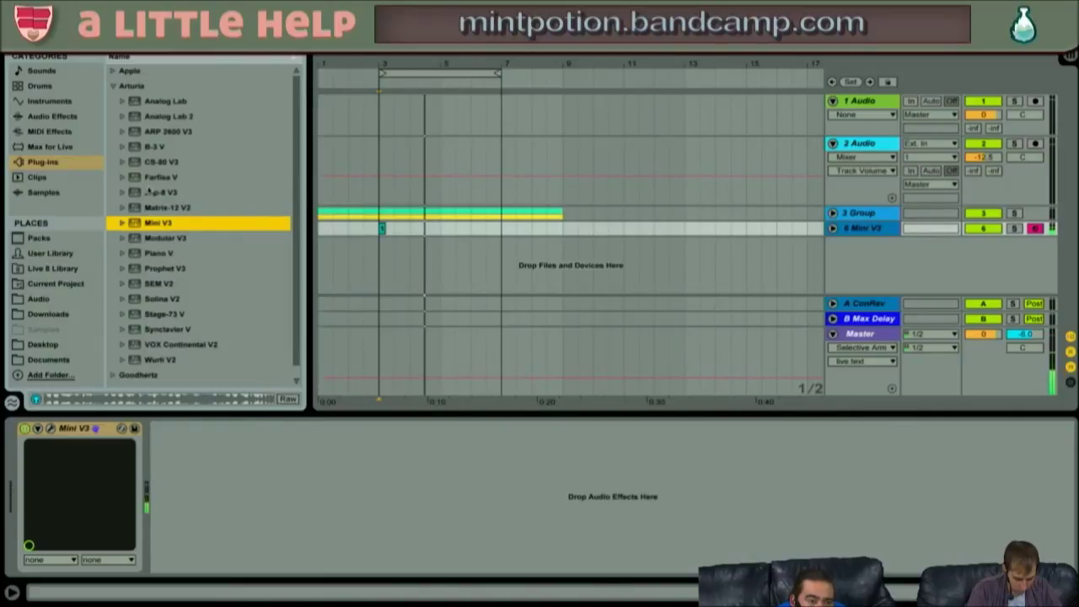
{"action": "key", "text": "Up"}
{"action": "key", "text": "Up"}
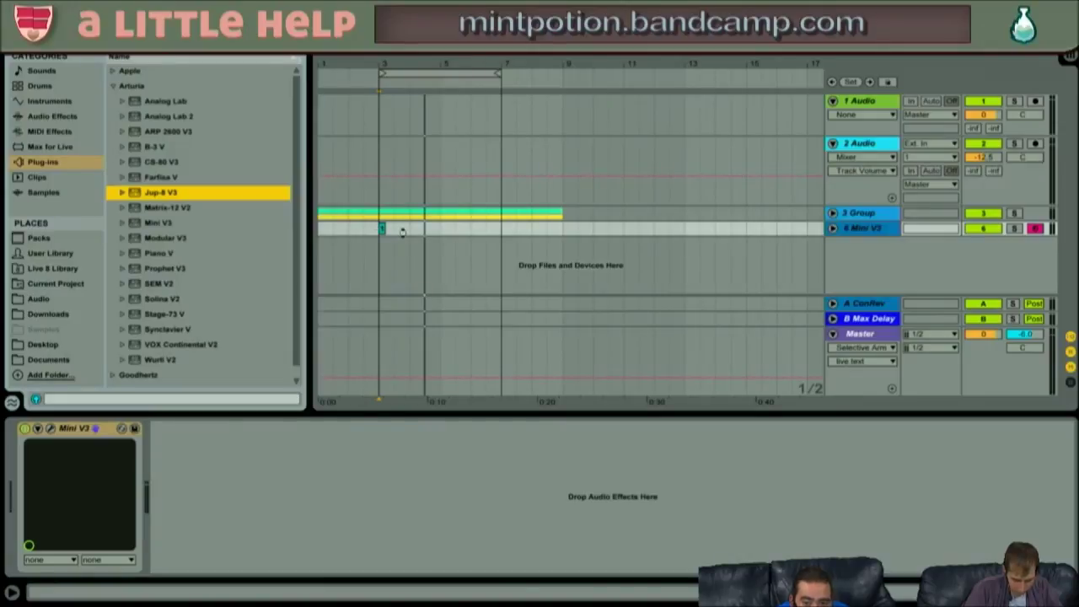
- Swap Jup-8 V3 onto track 6, then close and delete it, leaving the track empty
{"action": "key", "text": "Return"}
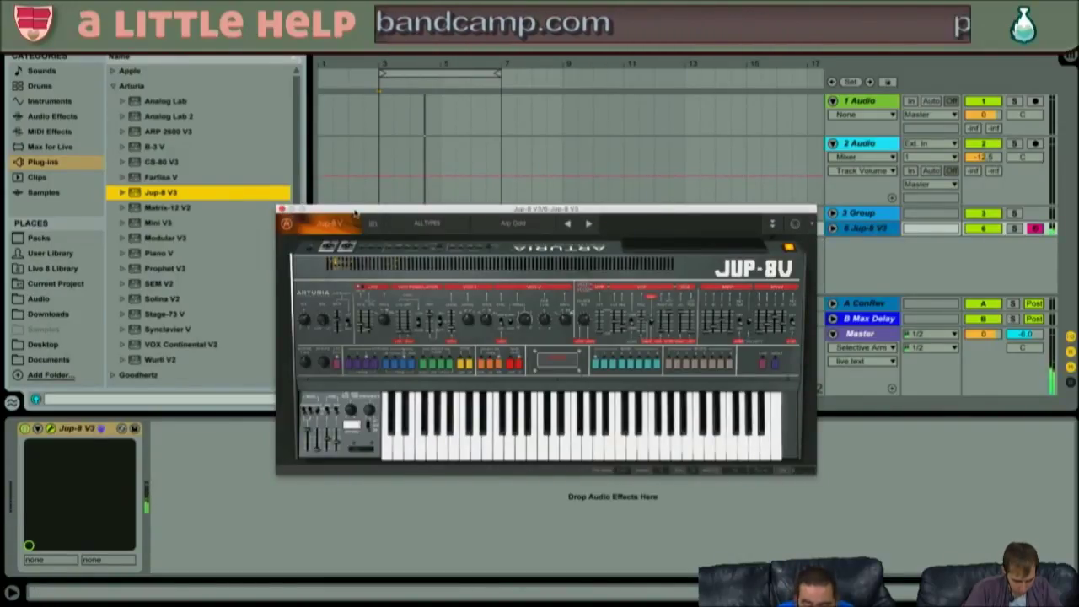
{"action": "left_click", "coordinate": [281, 209]}
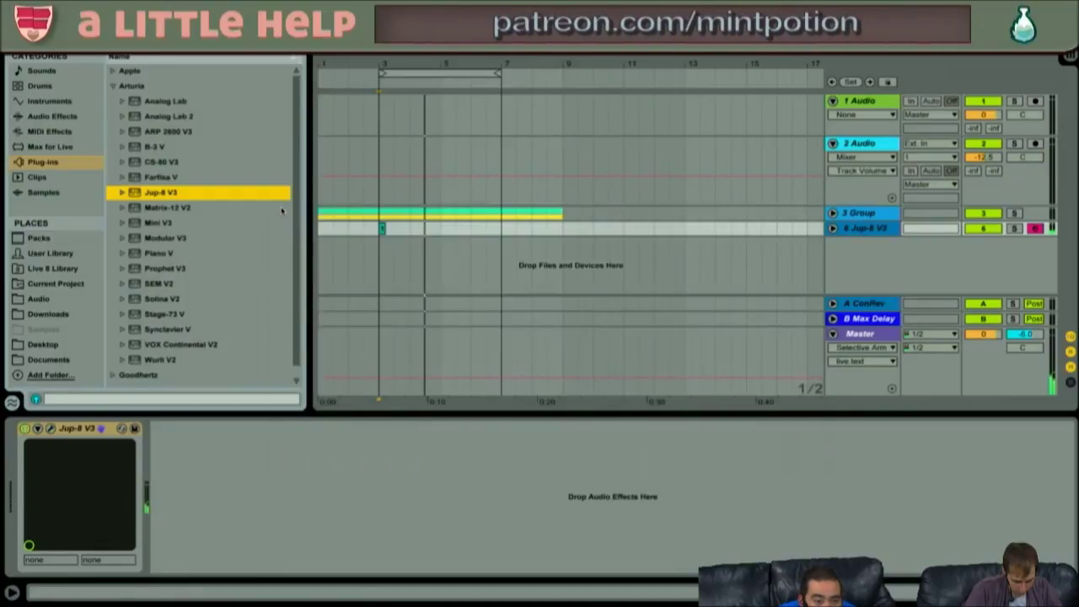
{"action": "left_click", "coordinate": [73, 430]}
{"action": "key", "text": "Delete"}
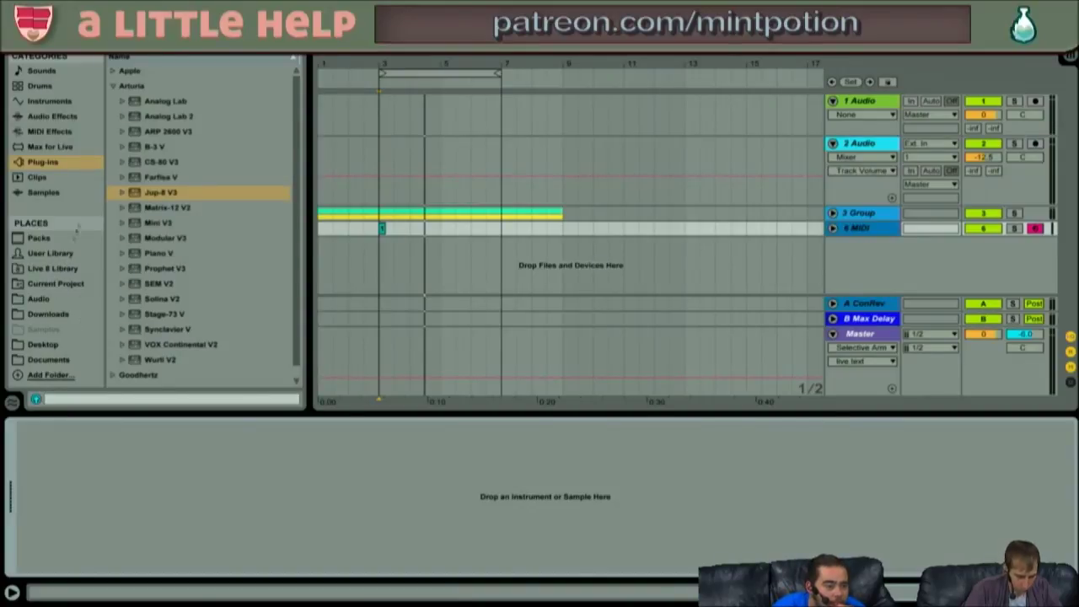
- Load Operator from the Instruments browser onto the empty MIDI track 6
{"action": "left_click", "coordinate": [49, 86]}
{"action": "left_click", "coordinate": [98, 102]}
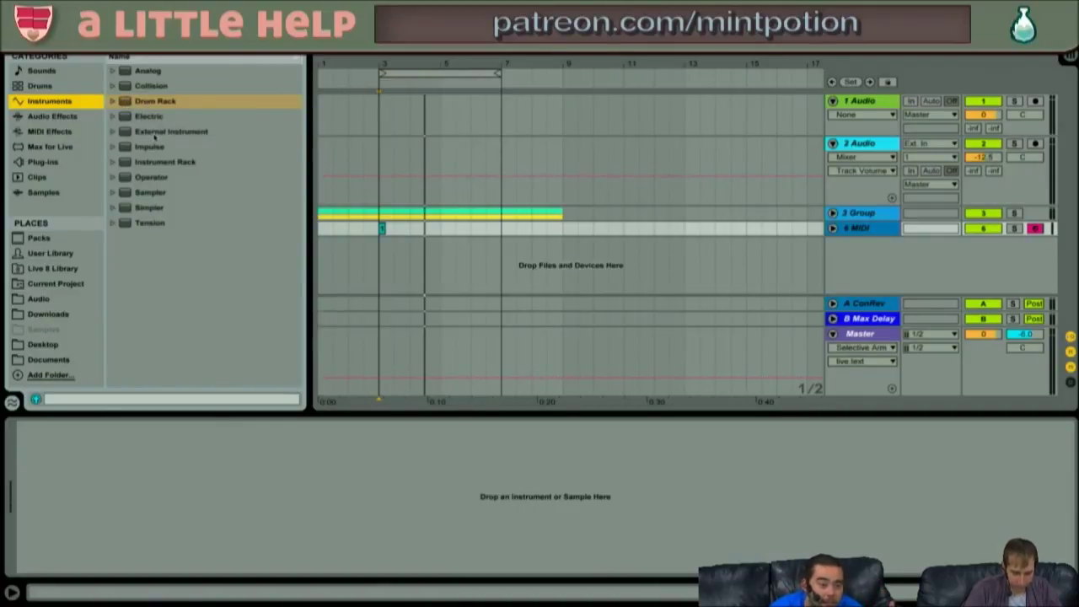
{"action": "left_click_drag", "start_coordinate": [126, 179], "coordinate": [452, 231]}
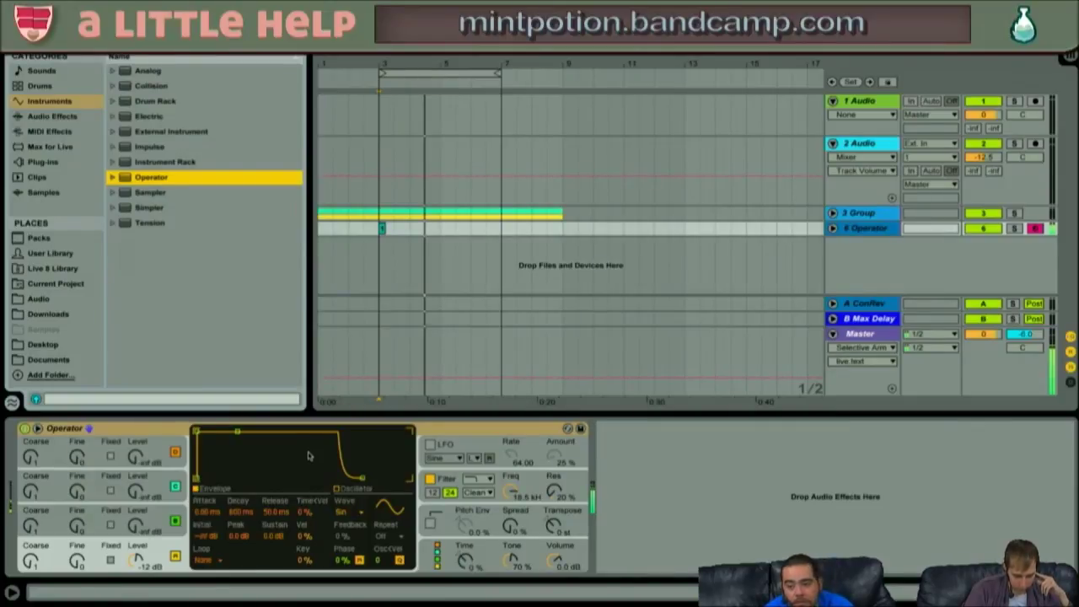
- Play back the arrangement, select 2.3.1 to 3.3.1 on the Operator track, then select 3 Group
{"action": "key", "text": "space"}
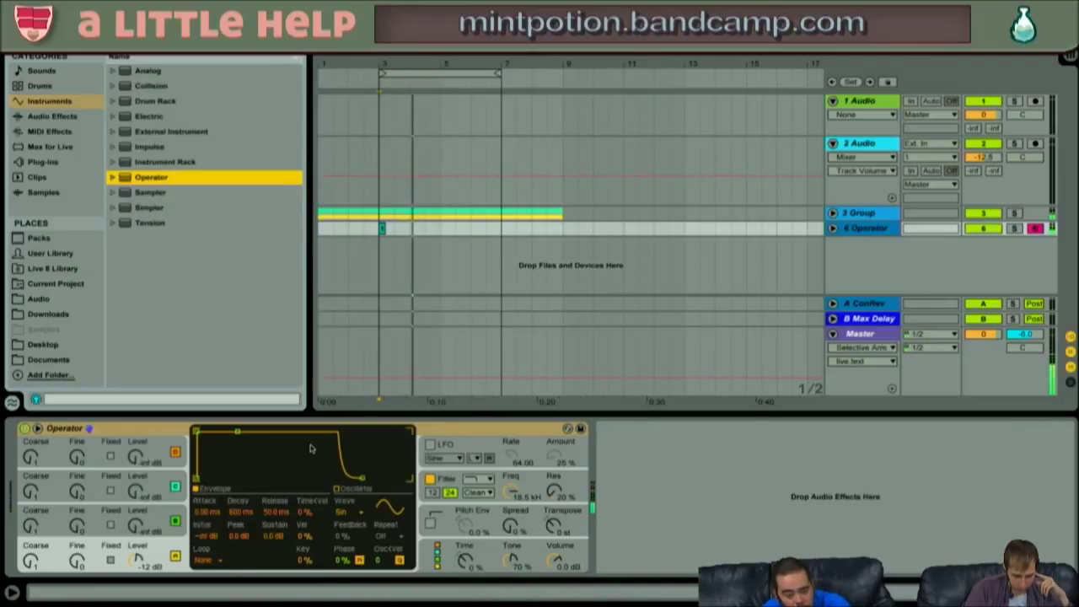
{"action": "key", "text": "space"}
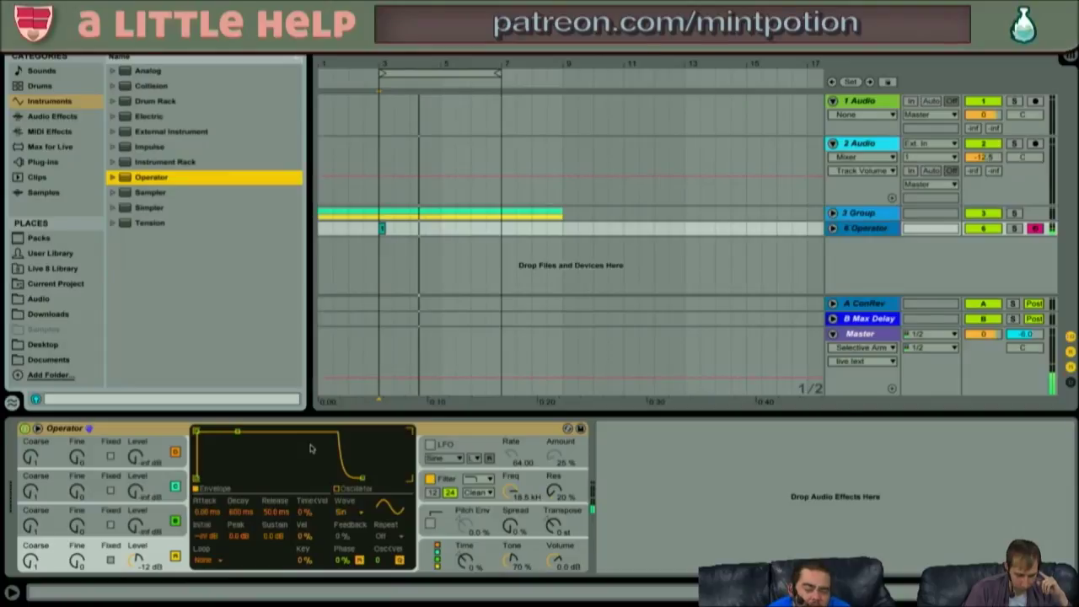
{"action": "key", "text": "space"}
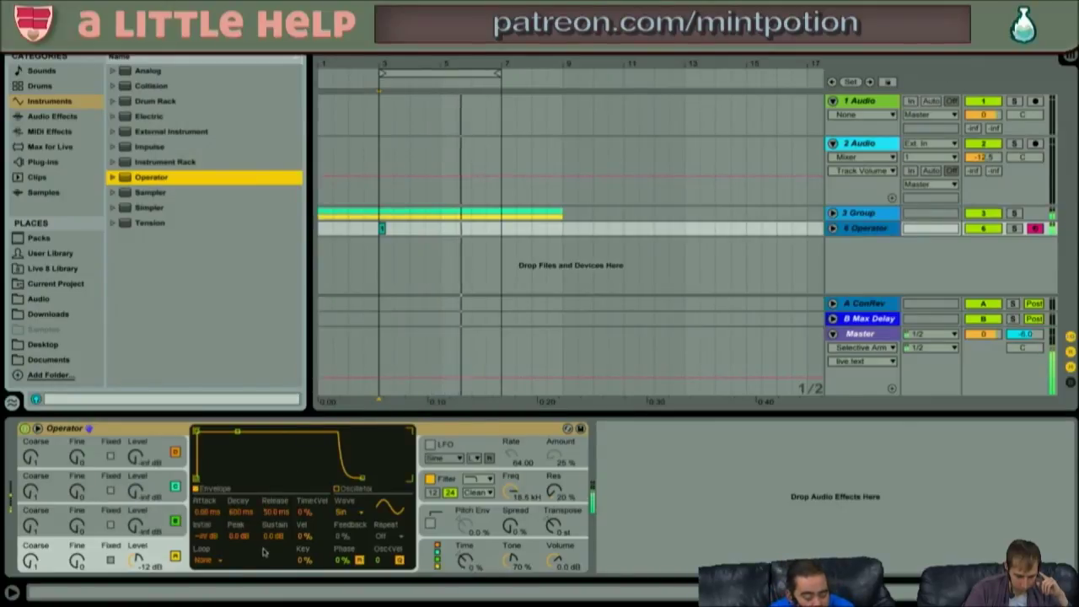
{"action": "key", "text": "space"}
{"action": "key", "text": "space"}
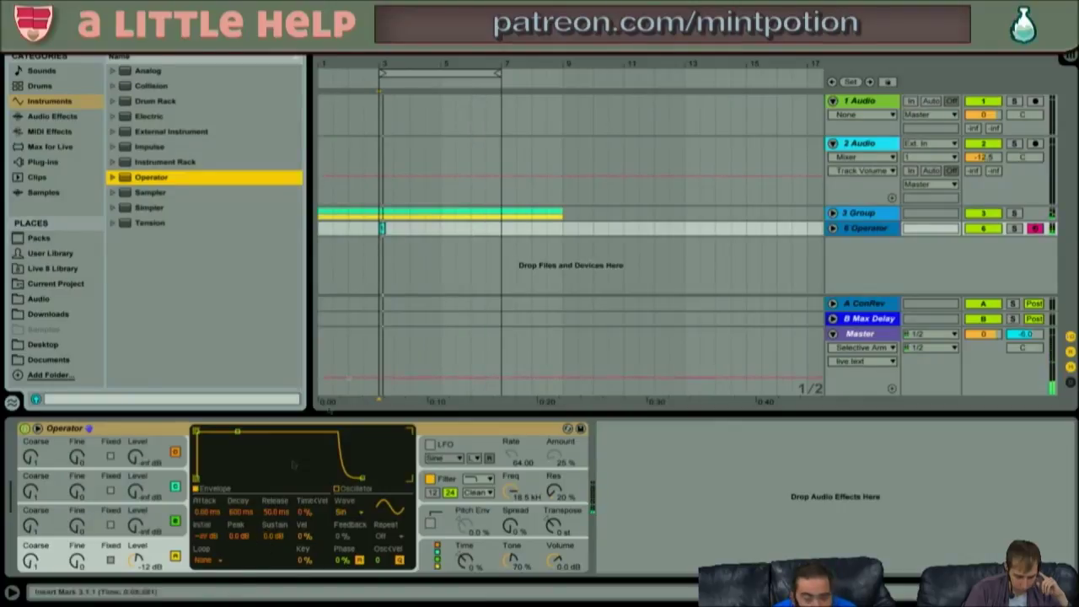
{"action": "left_click_drag", "start_coordinate": [396, 230], "coordinate": [365, 229]}
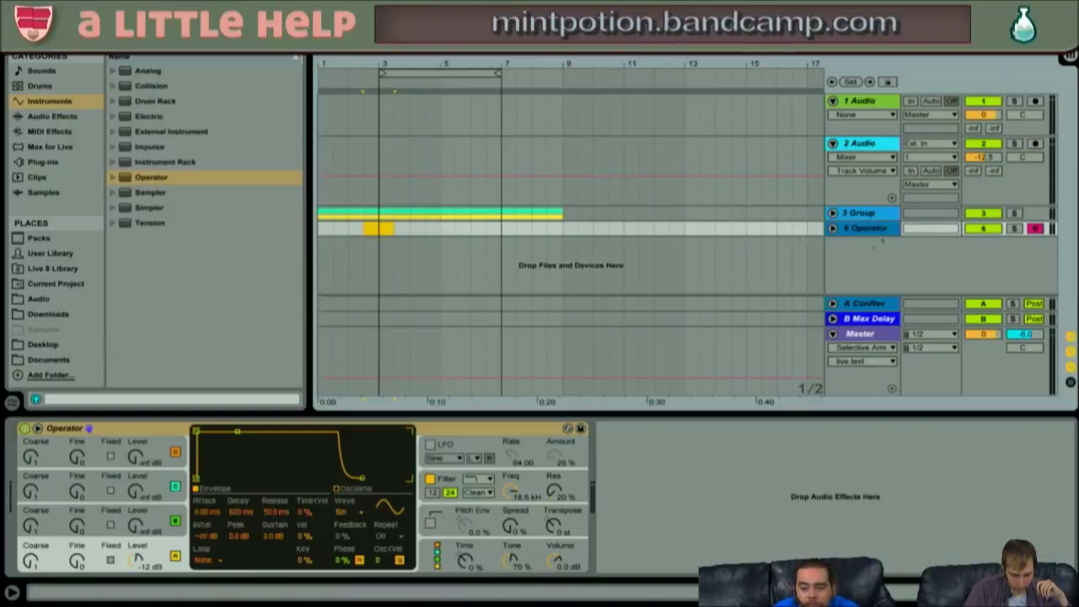
{"action": "left_click", "coordinate": [881, 216]}
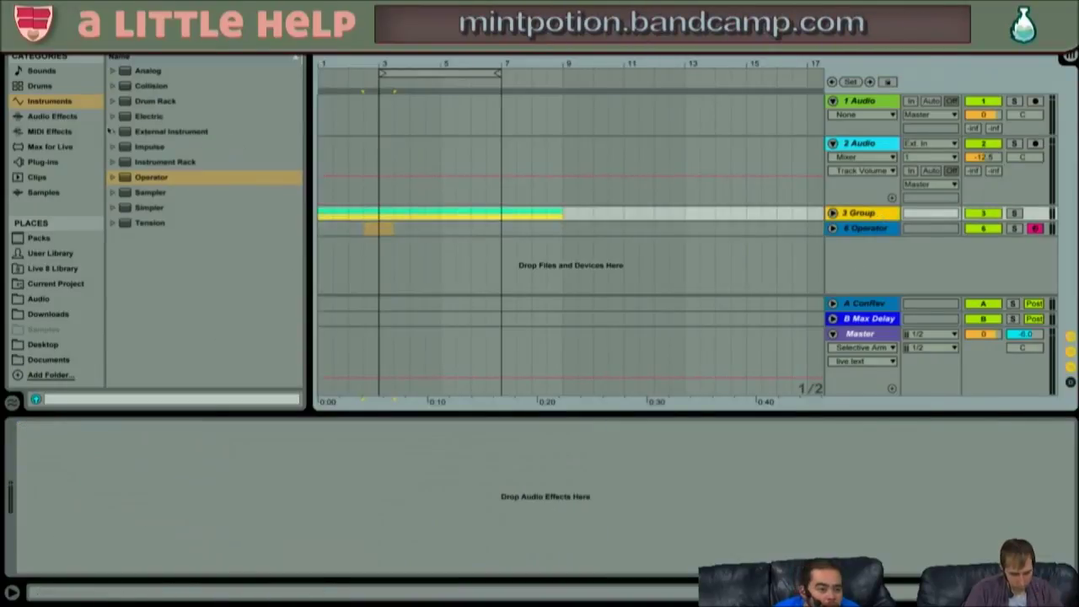
- Load Ghz Vulf Compressor (VC2X) from the Goodhertz plug-in folder onto 3 Group
{"action": "left_click", "coordinate": [39, 162]}
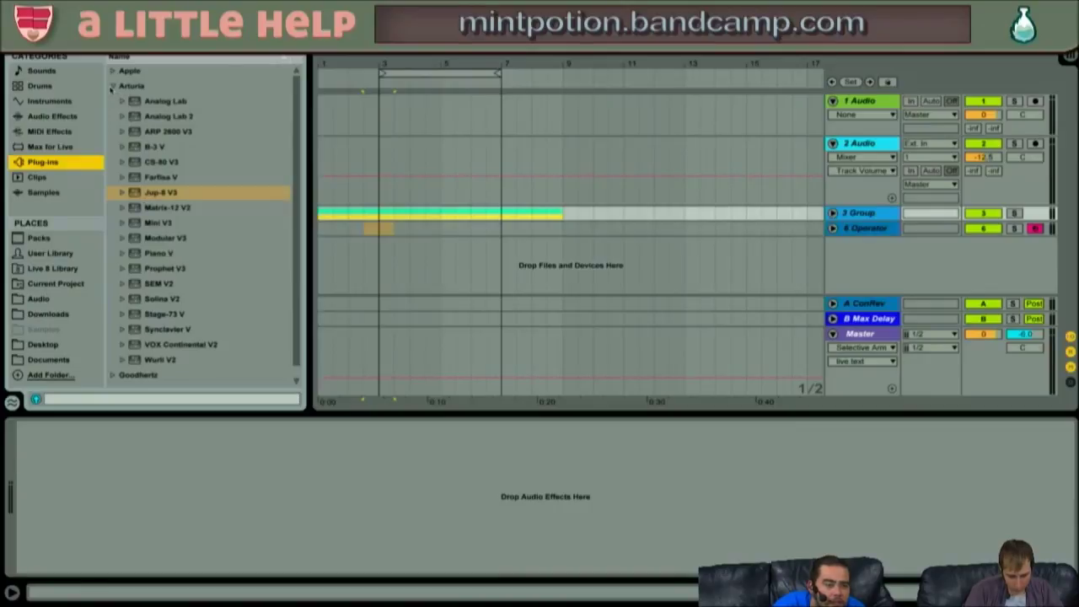
{"action": "left_click", "coordinate": [113, 87]}
{"action": "left_click", "coordinate": [112, 87]}
{"action": "left_click", "coordinate": [112, 87]}
{"action": "left_click", "coordinate": [113, 86]}
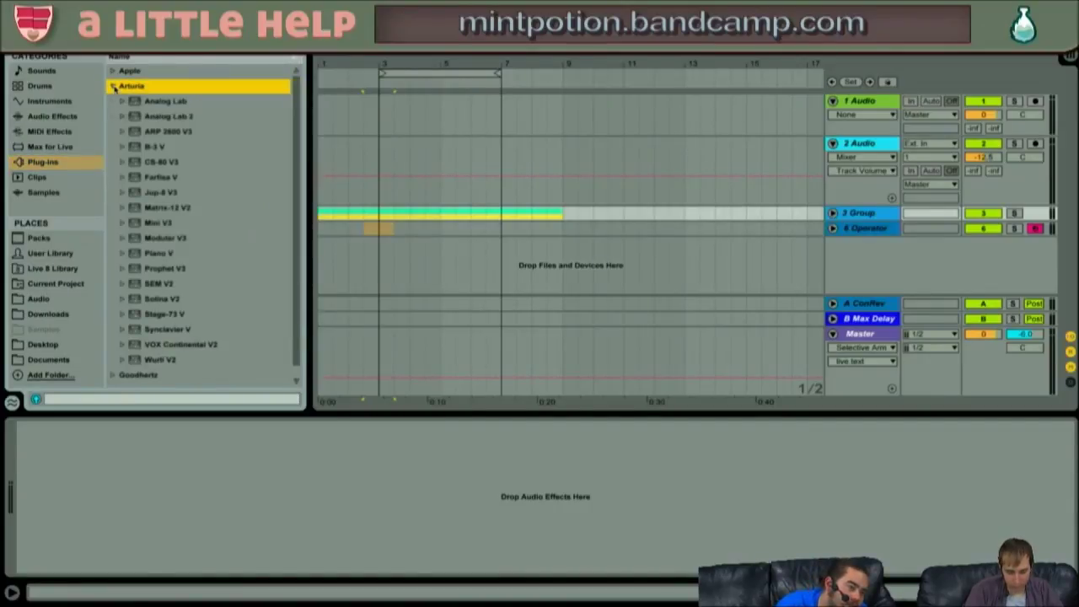
{"action": "left_click", "coordinate": [112, 87]}
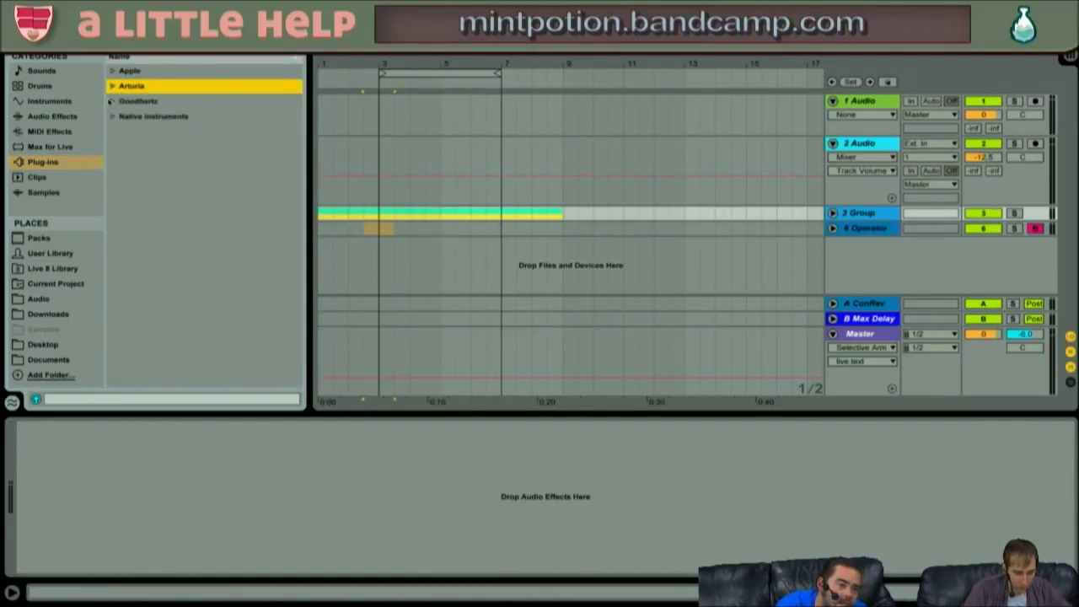
{"action": "left_click", "coordinate": [111, 101]}
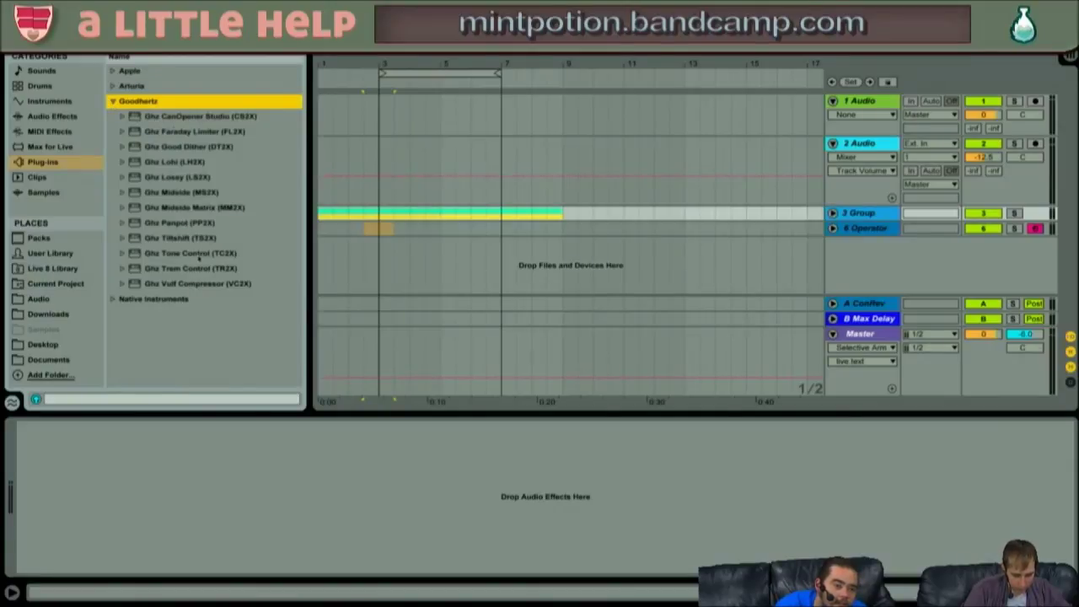
{"action": "left_click", "coordinate": [196, 284]}
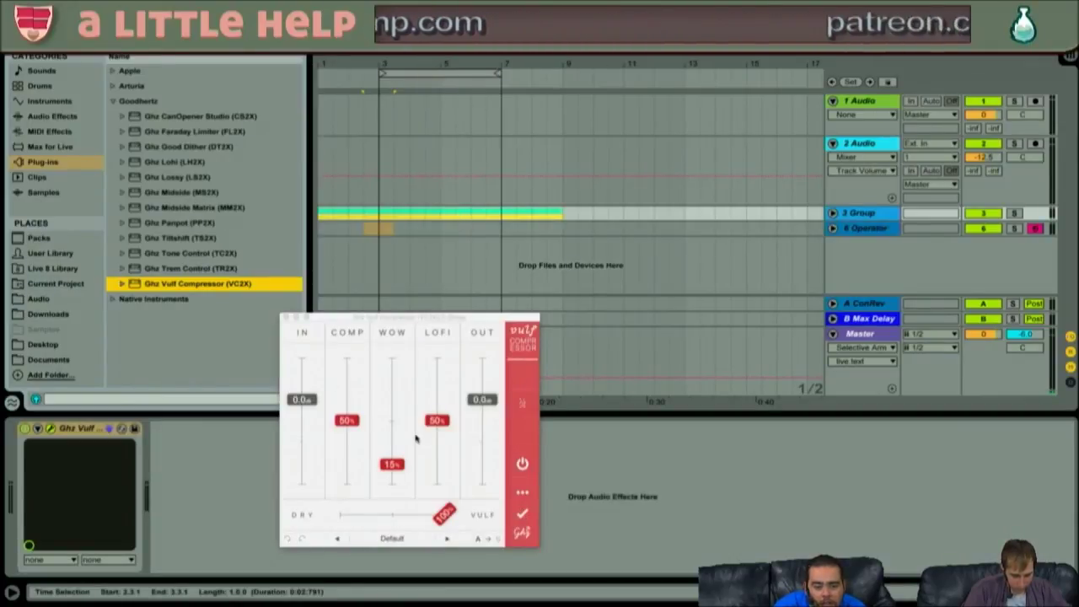
{"action": "key", "text": "space"}
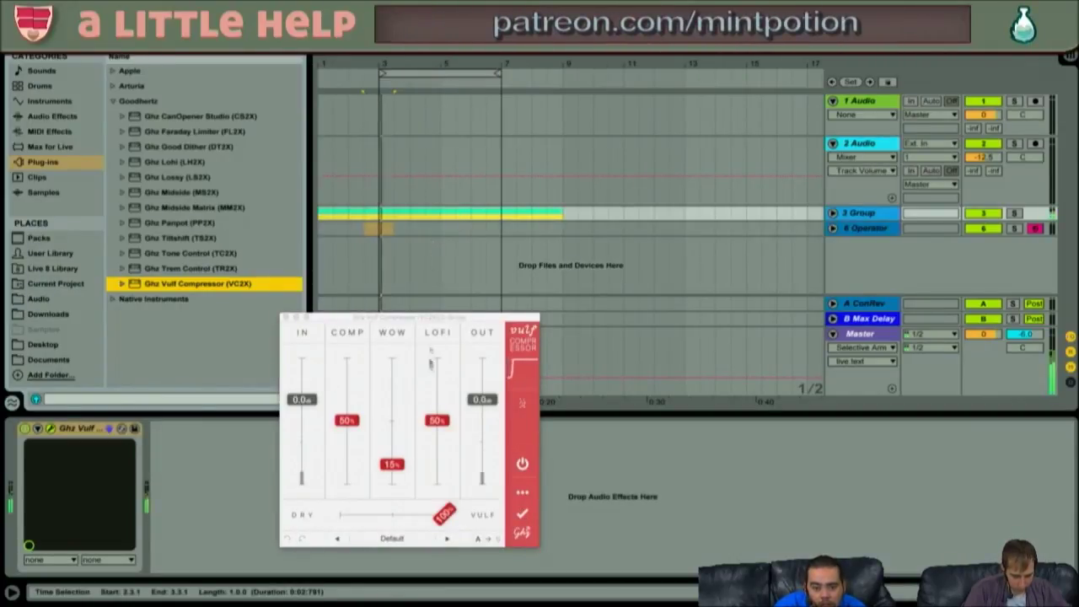
- Set the Vulf Compressor to the Master Bump preset with output around -5 dB
{"action": "left_click", "coordinate": [415, 317]}
{"action": "left_click_drag", "start_coordinate": [415, 318], "coordinate": [476, 188]}
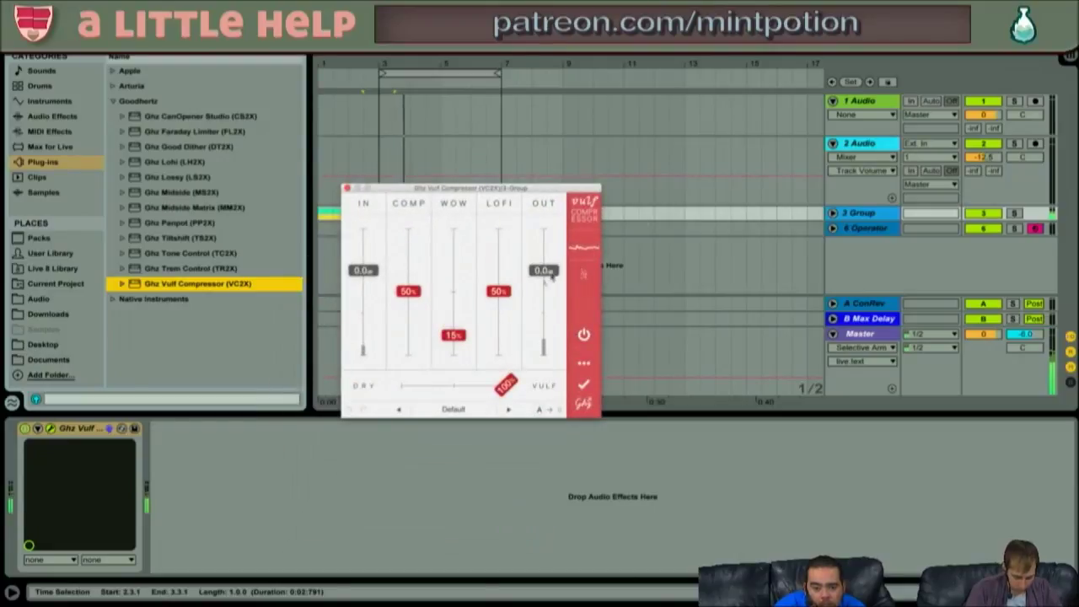
{"action": "left_click", "coordinate": [508, 410]}
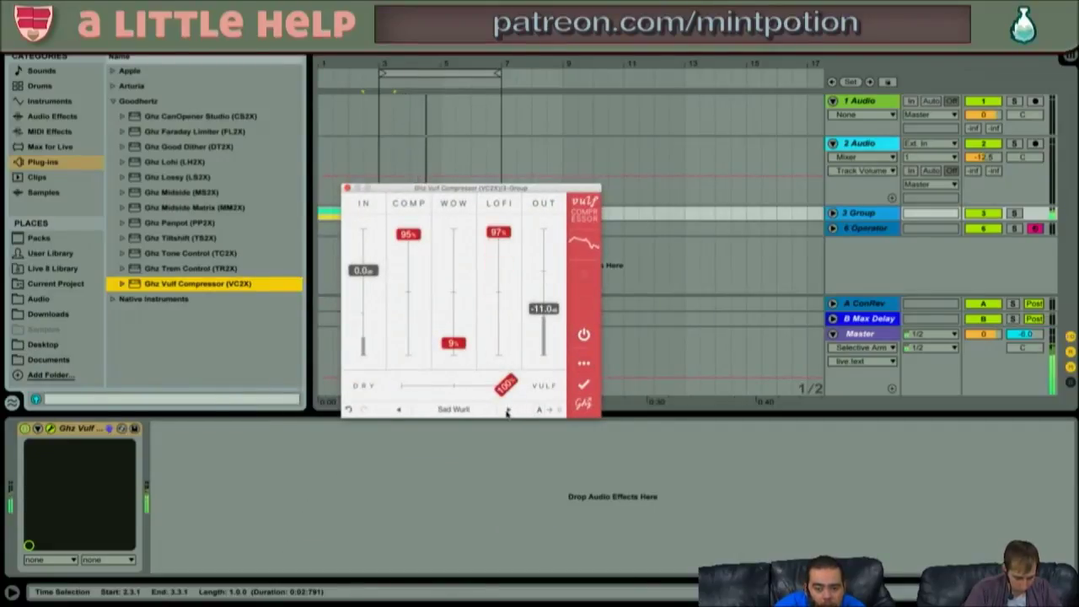
{"action": "left_click", "coordinate": [508, 410]}
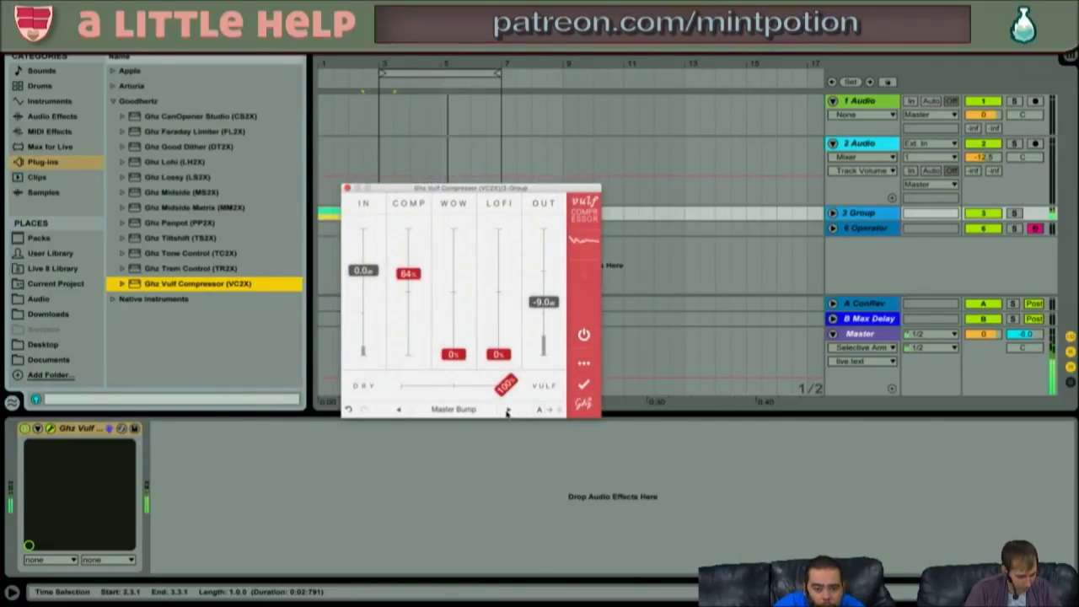
{"action": "left_click_drag", "start_coordinate": [543, 301], "coordinate": [547, 289]}
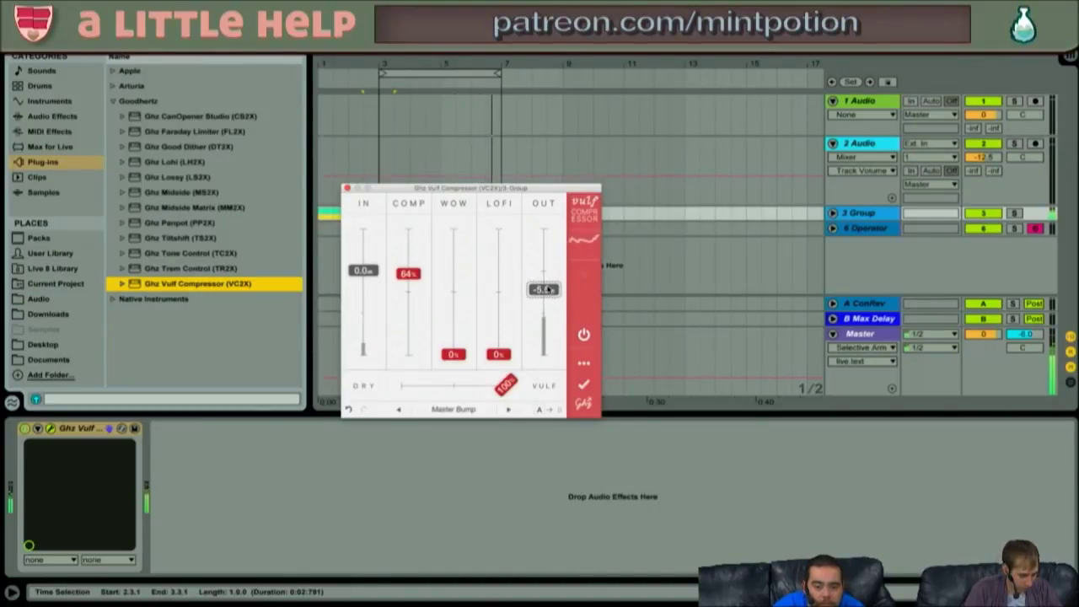
{"action": "left_click", "coordinate": [347, 189]}
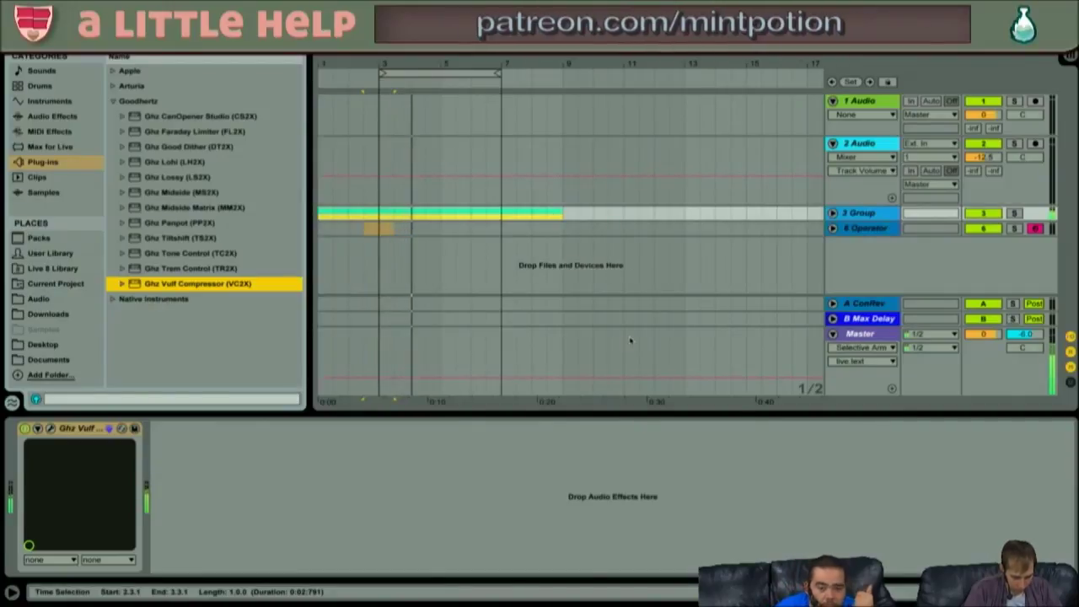
- Save the set under a new name, leave temporary recordings in place, and lower Master to -13.7 dB
{"action": "key", "text": "super+s"}
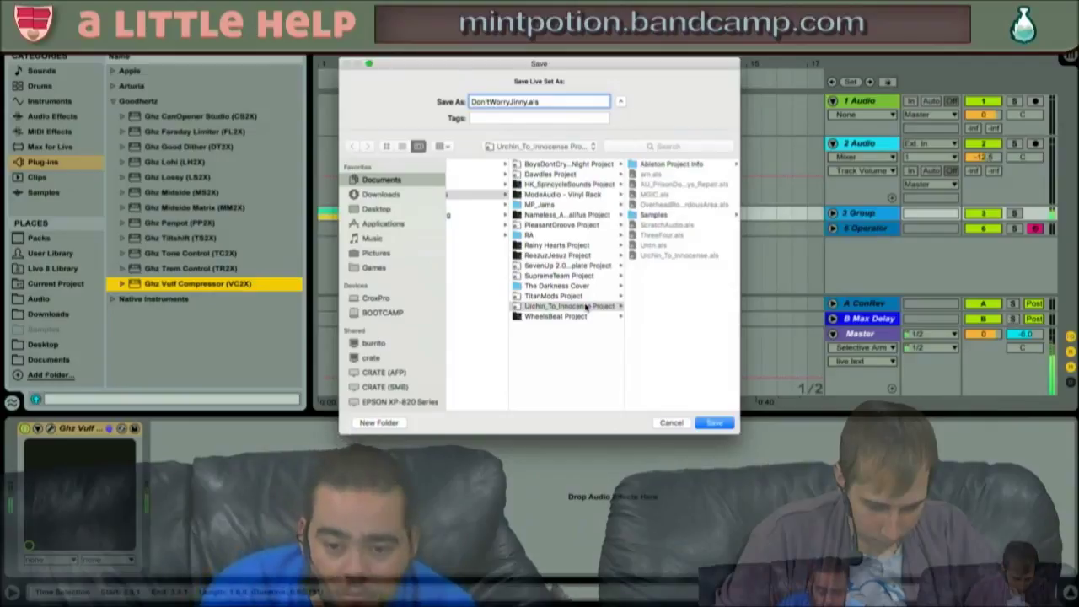
{"action": "key", "text": "Return"}
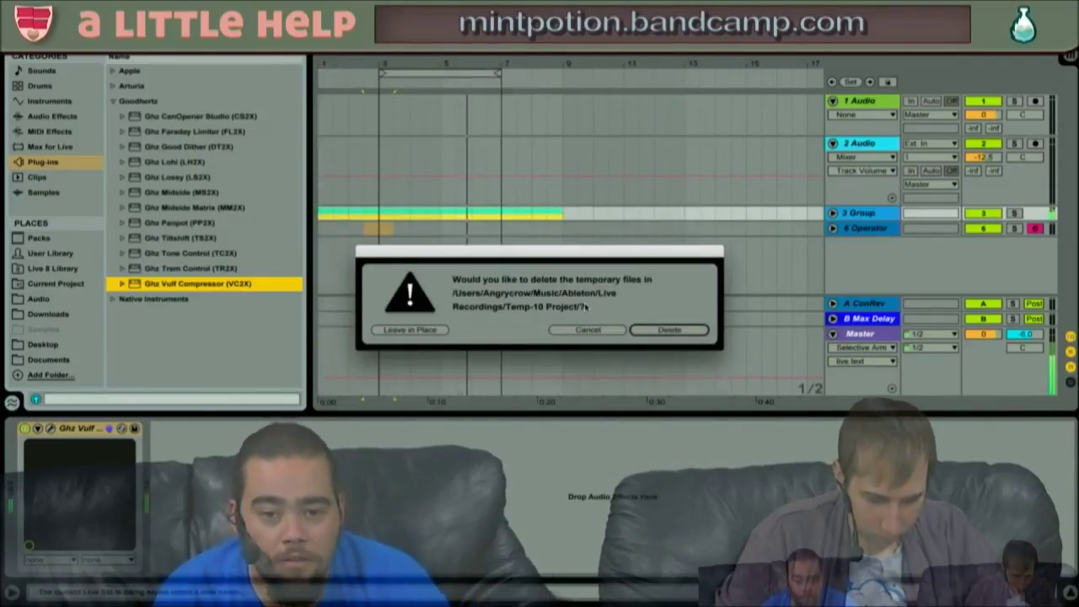
{"action": "key", "text": "Left"}
{"action": "key", "text": "Left"}
{"action": "key", "text": "Return"}
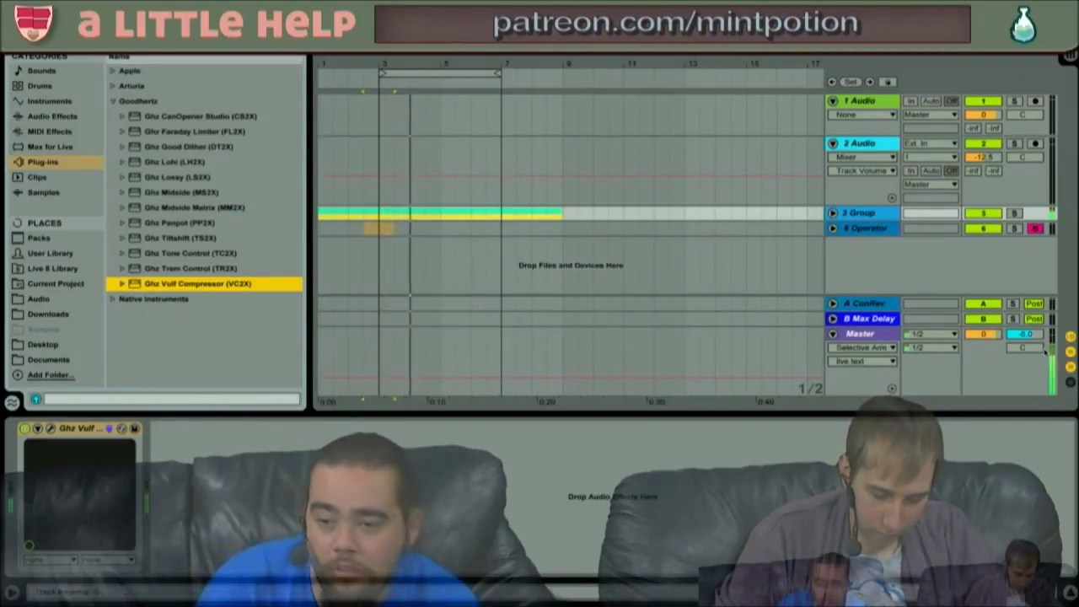
{"action": "left_click", "coordinate": [983, 335]}
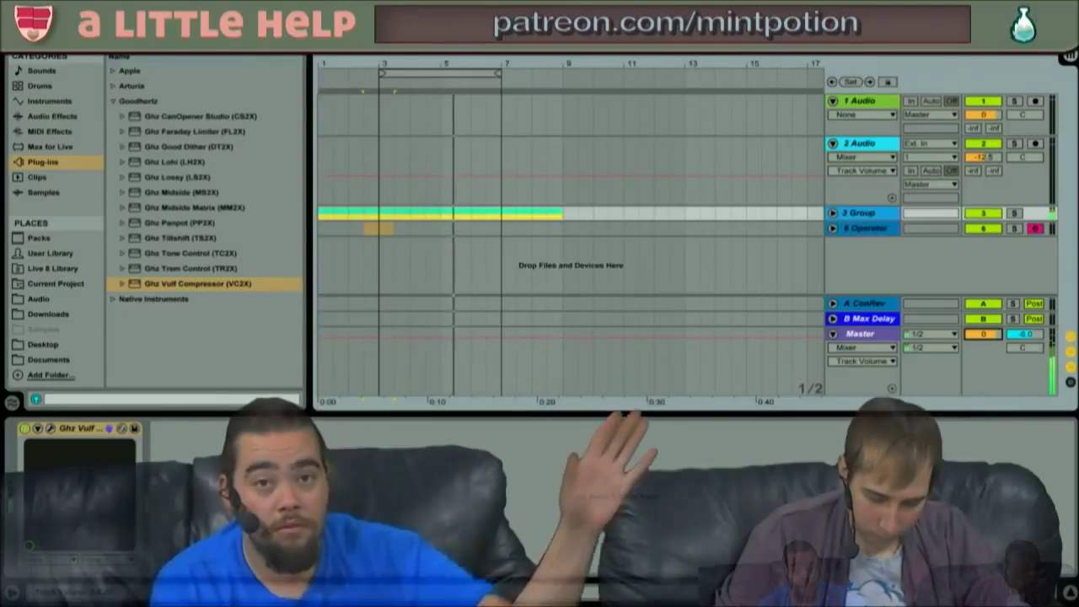
{"action": "mouse_move", "coordinate": [983, 335]}
{"action": "left_mouse_down"}
{"action": "mouse_move", "coordinate": [987, 371]}
{"action": "mouse_move", "coordinate": [988, 340]}
{"action": "left_mouse_up"}
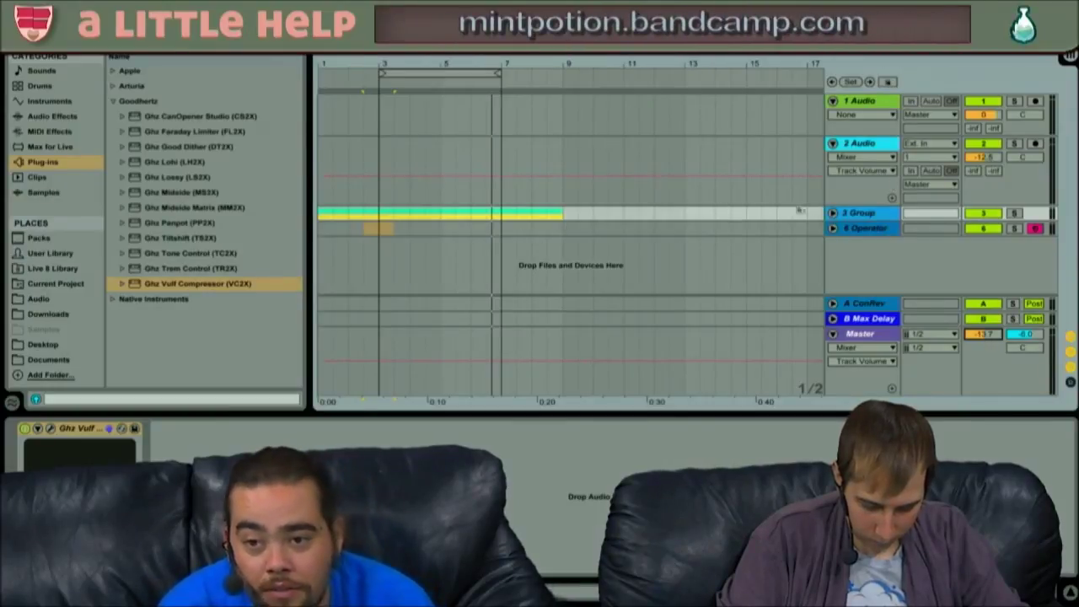
- Unfold the 3 Group track to show its nested tracks
{"action": "left_click", "coordinate": [832, 212]}
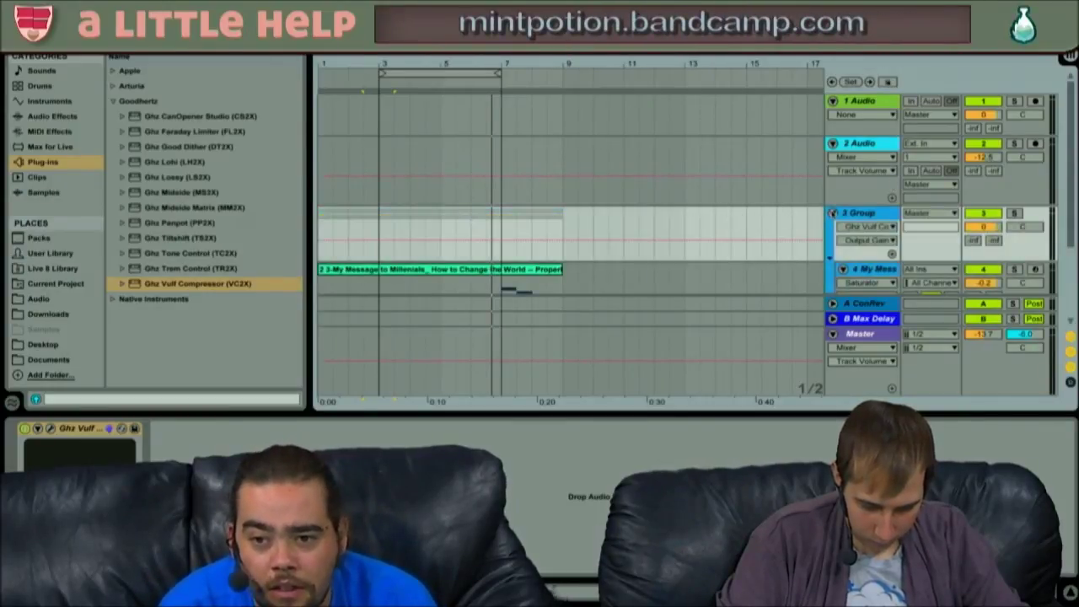
{"action": "left_click", "coordinate": [833, 213]}
{"action": "left_click", "coordinate": [833, 213]}
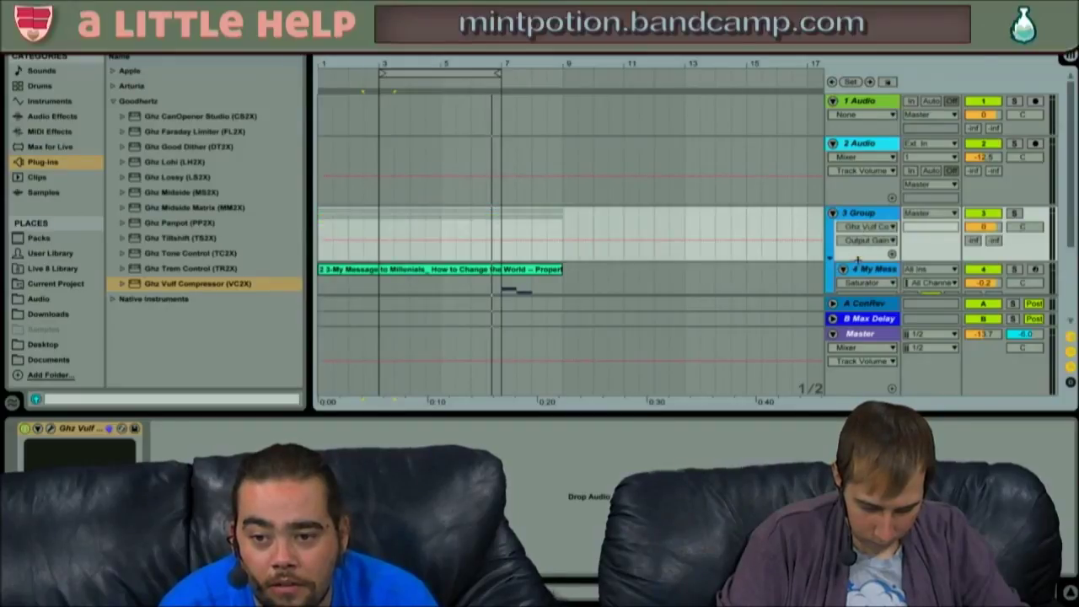
{"action": "scroll", "coordinate": [743, 263], "scroll_direction": "down", "scroll_amount": 3}
- Inspect the My Message to Millenials and SM101 break clips and open the Simpler device's options
{"action": "left_click", "coordinate": [877, 147]}
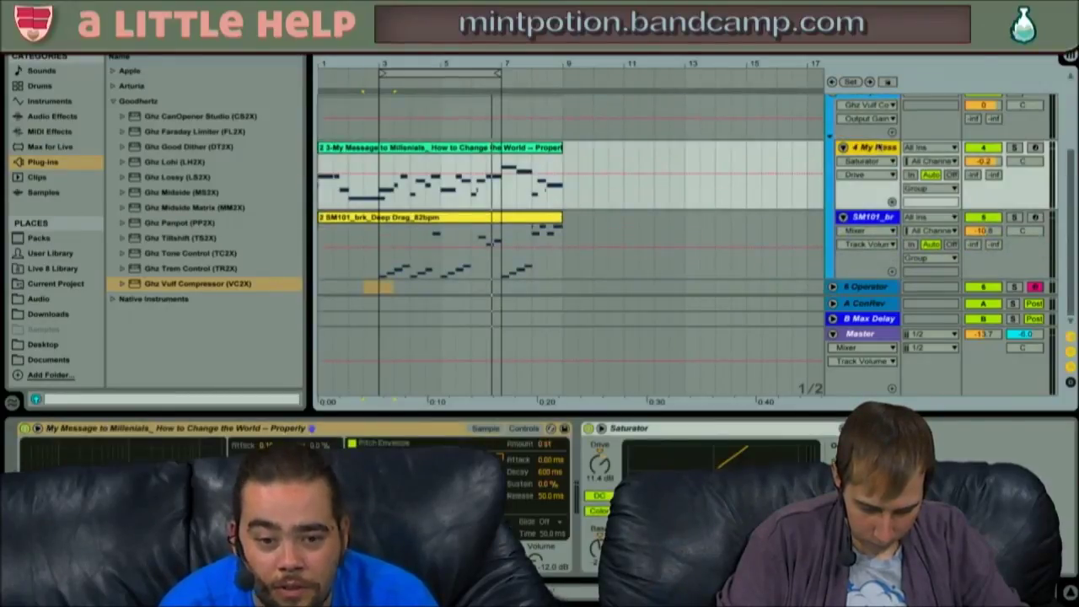
{"action": "left_click", "coordinate": [487, 428]}
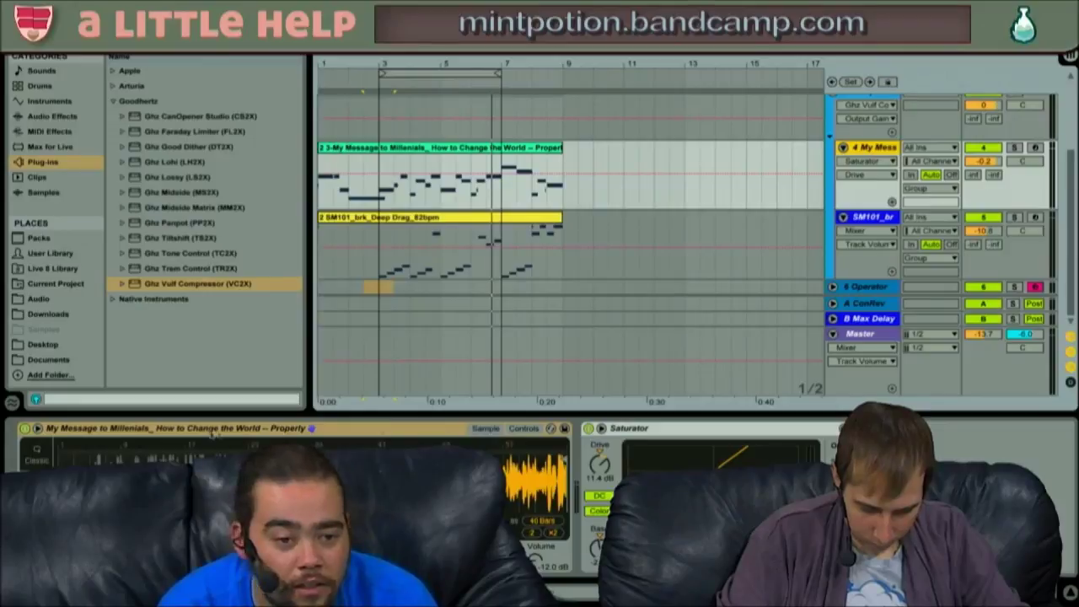
{"action": "left_click", "coordinate": [520, 217]}
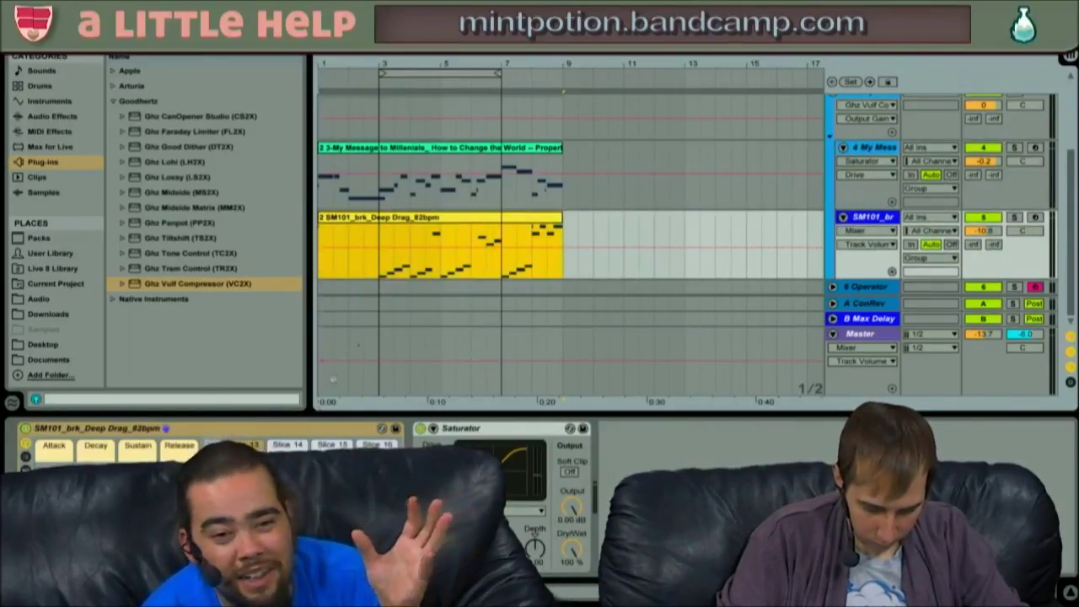
{"action": "left_click", "coordinate": [521, 159]}
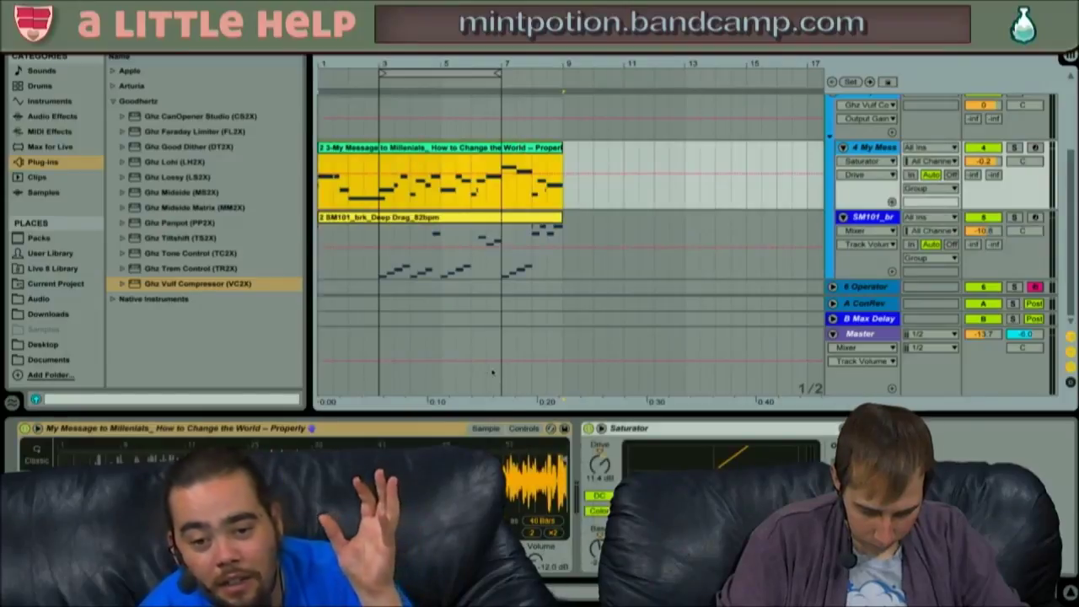
{"action": "left_click", "coordinate": [384, 430]}
{"action": "right_click", "coordinate": [384, 430]}
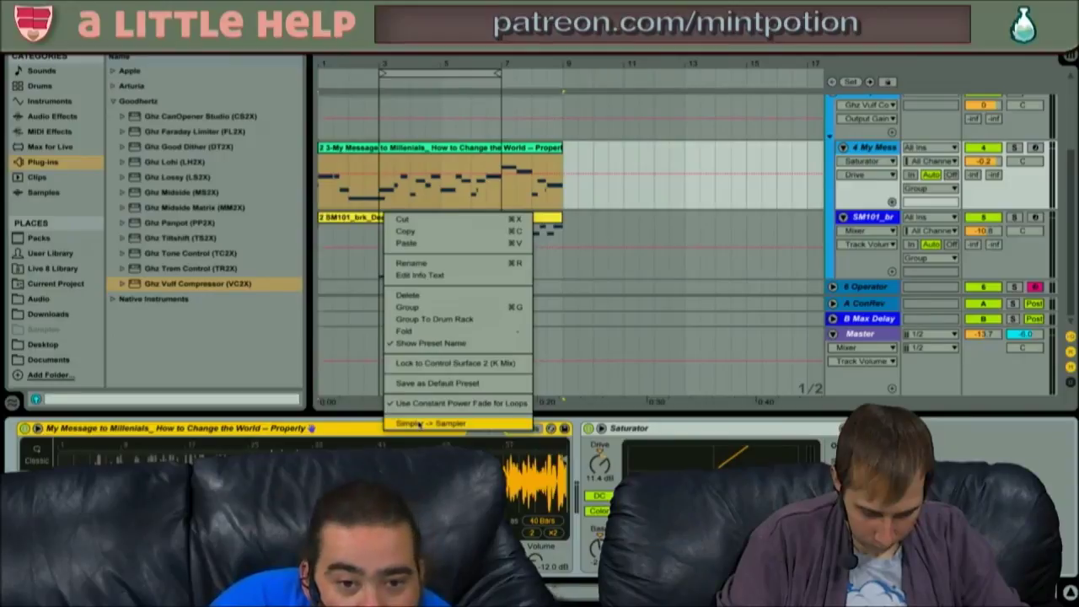
{"action": "left_click", "coordinate": [342, 428]}
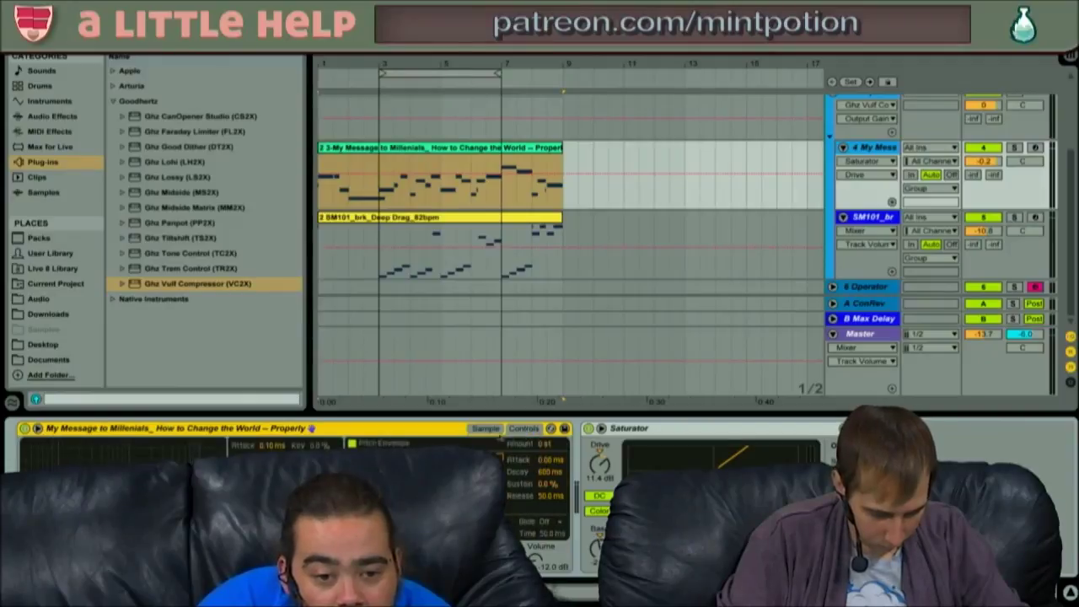
{"action": "right_click", "coordinate": [442, 433]}
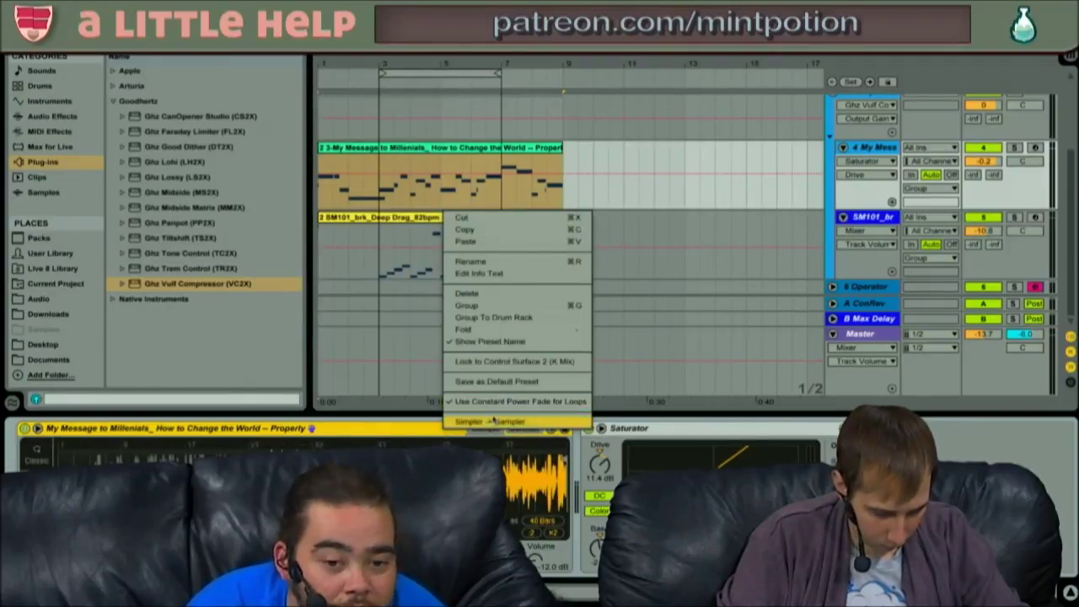
{"action": "left_click", "coordinate": [491, 422]}
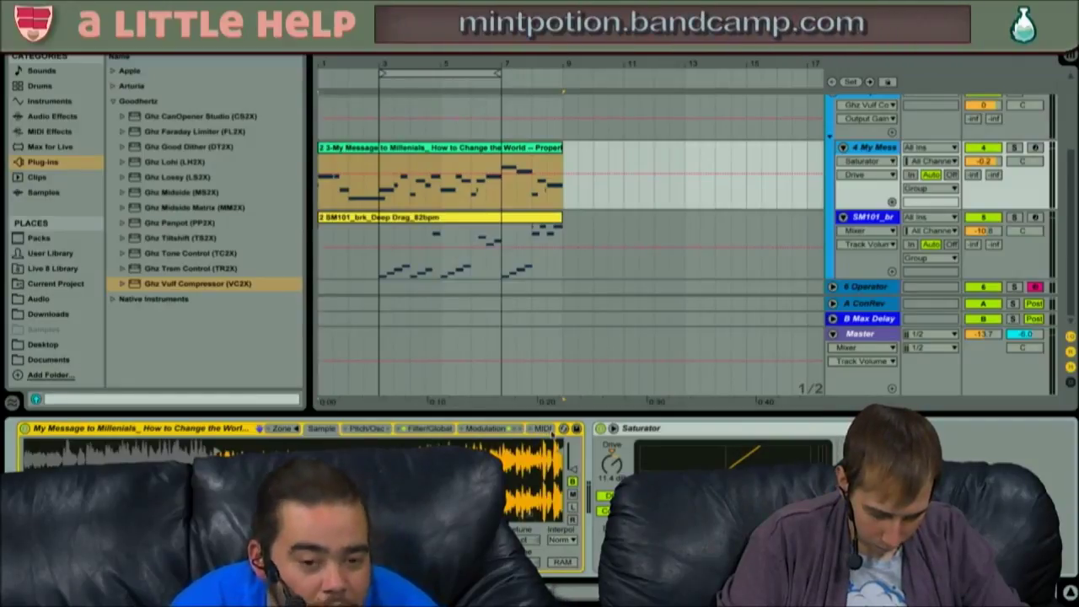
{"action": "key", "text": "super+z"}
{"action": "right_click", "coordinate": [485, 432]}
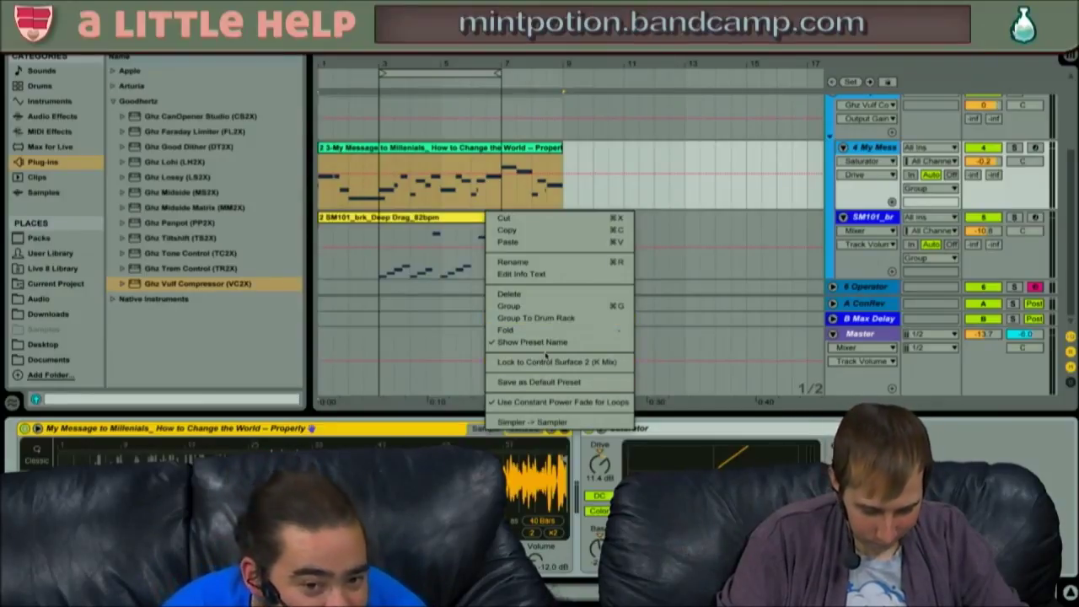
{"action": "left_click", "coordinate": [552, 319]}
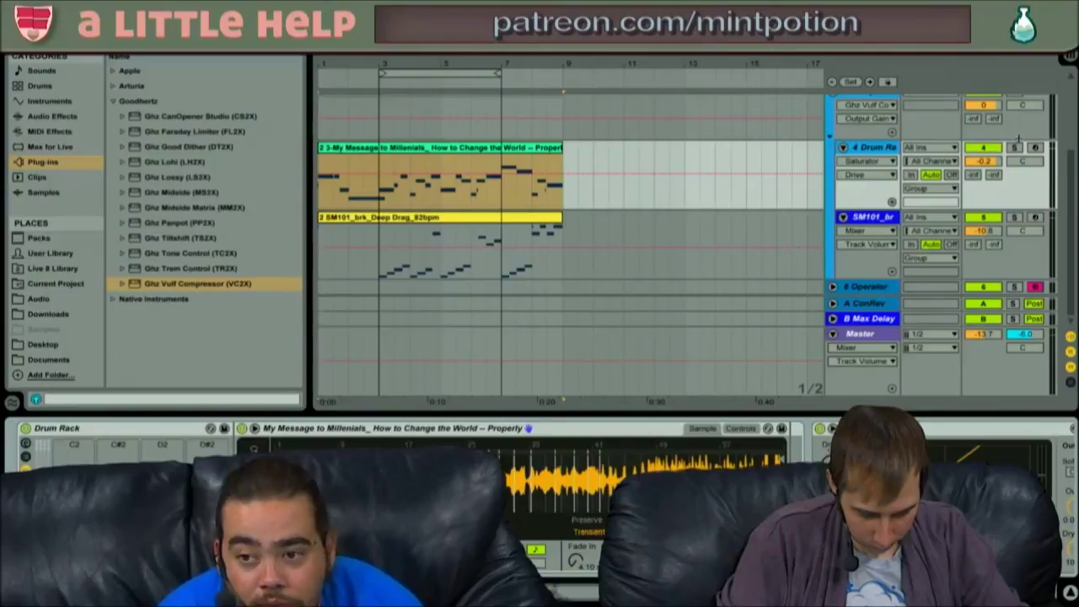
{"action": "left_click", "coordinate": [880, 147]}
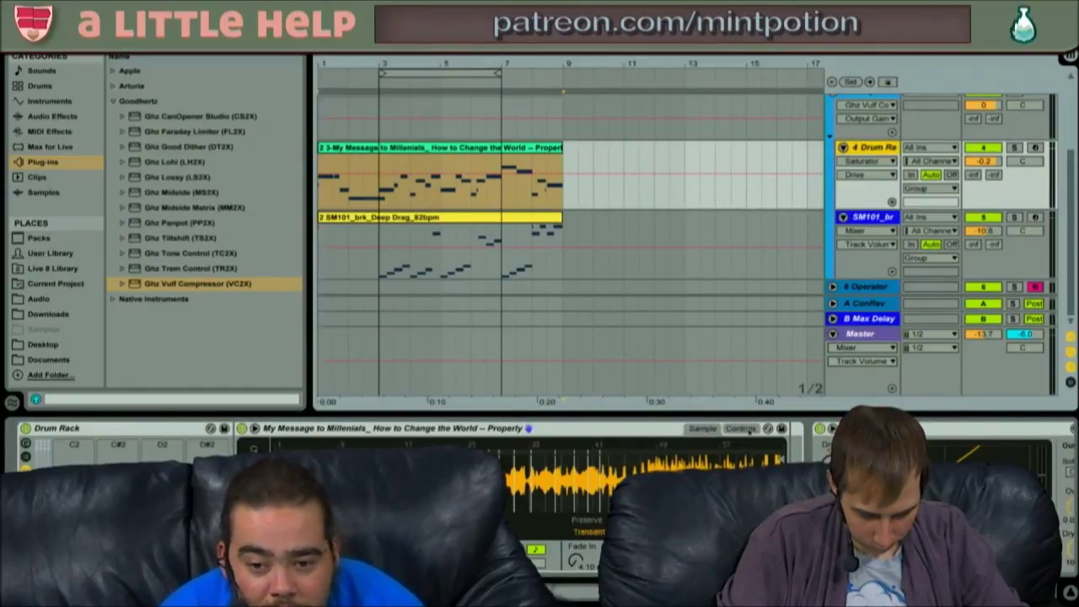
{"action": "left_click", "coordinate": [749, 429]}
{"action": "left_click", "coordinate": [703, 429]}
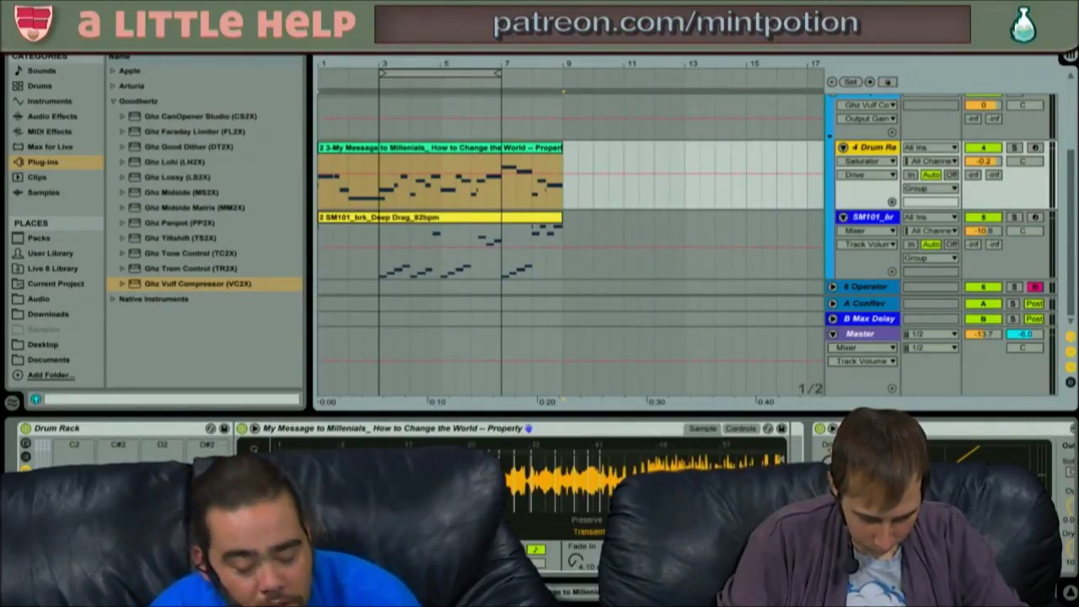
{"action": "key", "text": "super+z"}
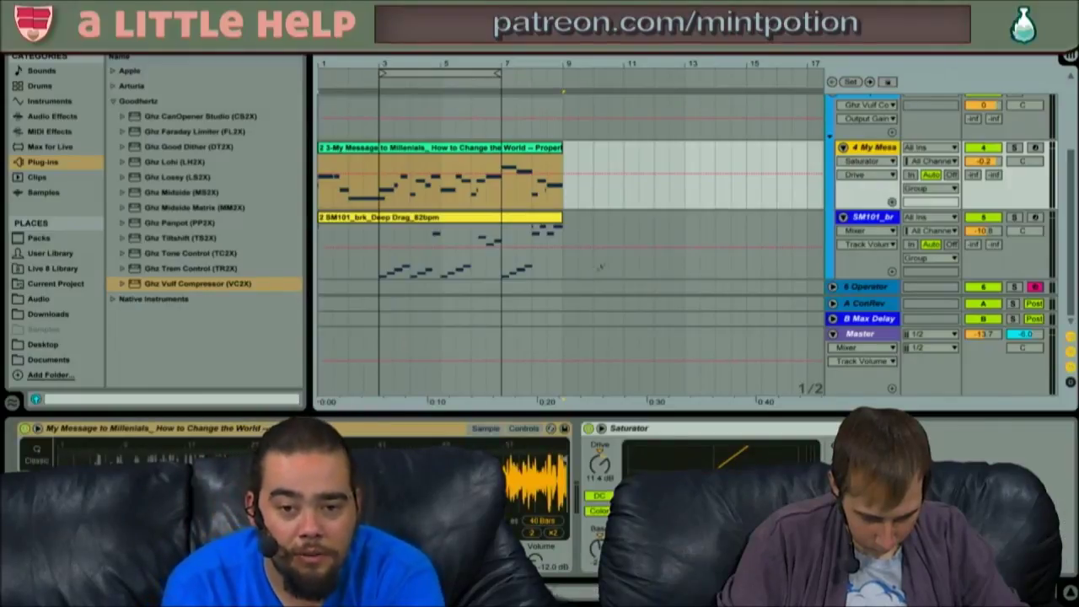
- Show the SM101_brk_Deep Drag drum rack's Slice 14 sample and select its clip
{"action": "left_click", "coordinate": [600, 267]}
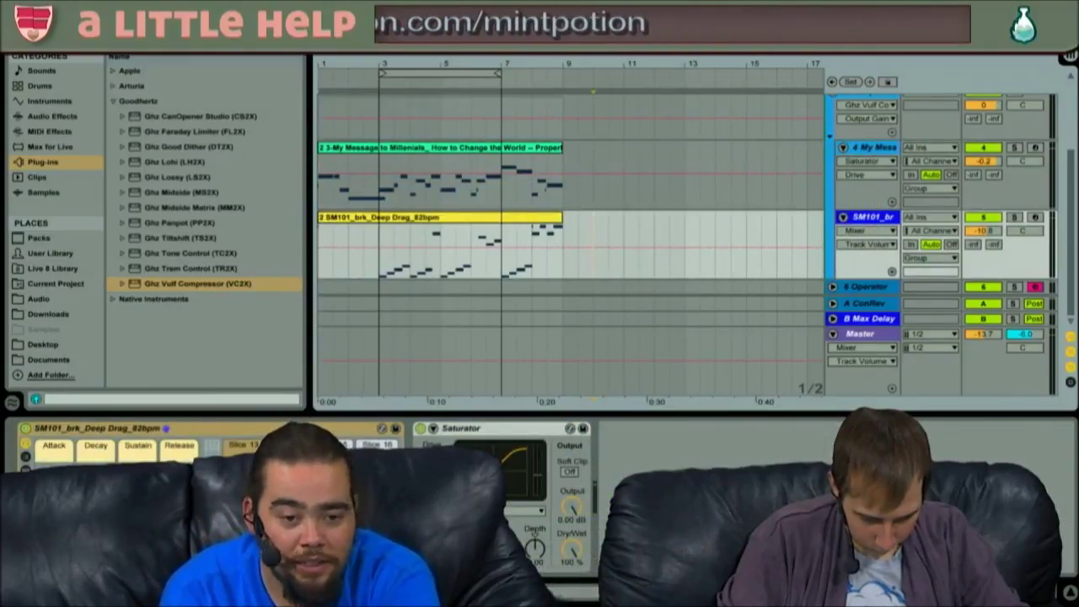
{"action": "left_click", "coordinate": [289, 445]}
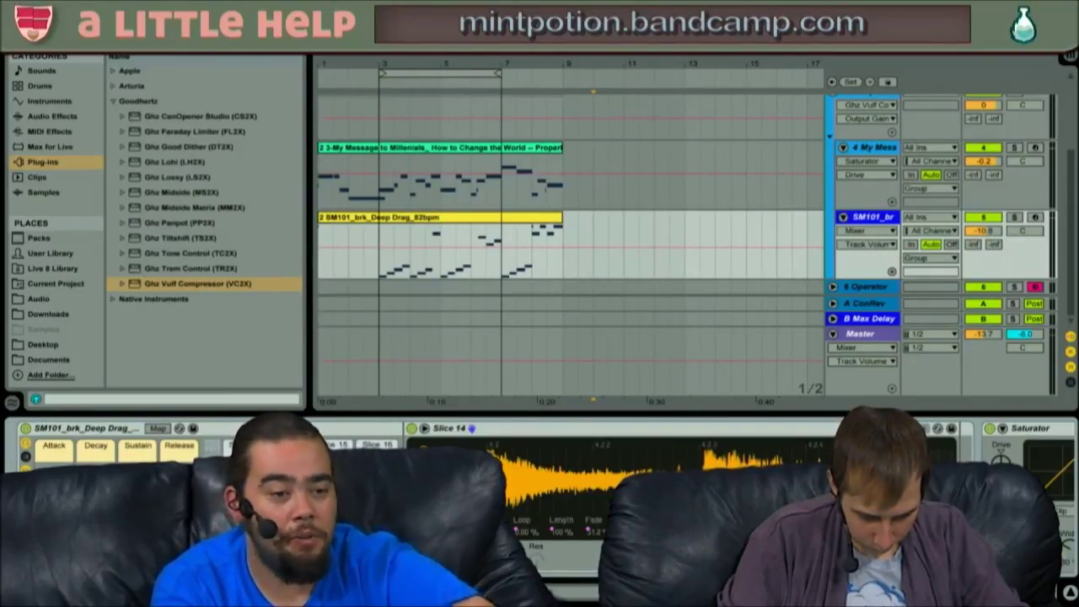
{"action": "left_click", "coordinate": [392, 216]}
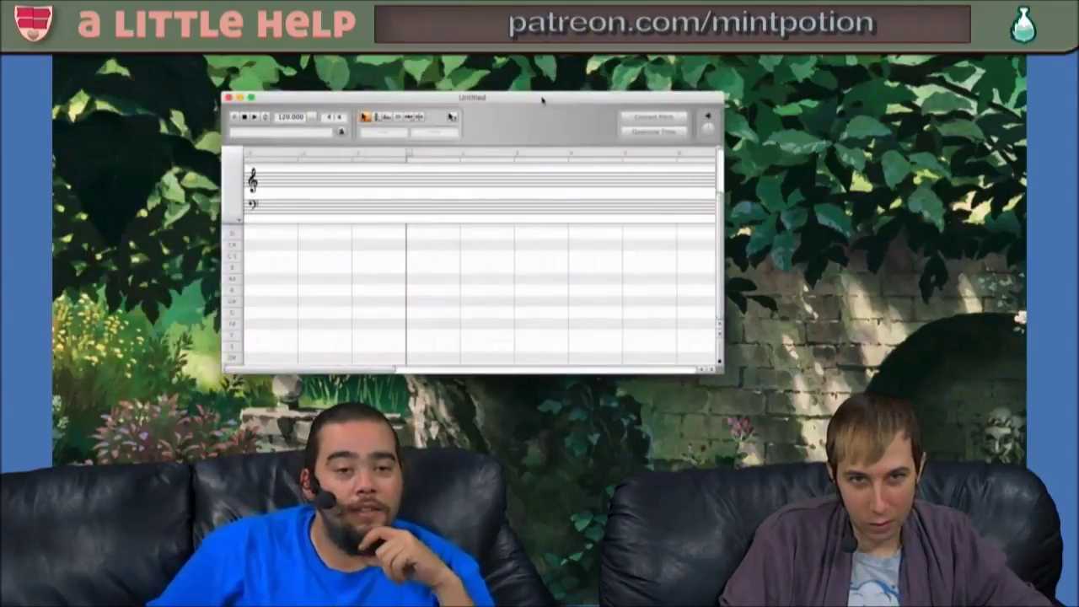
- Maximize the Untitled score window to fill the screen
{"action": "double_click", "coordinate": [542, 100]}
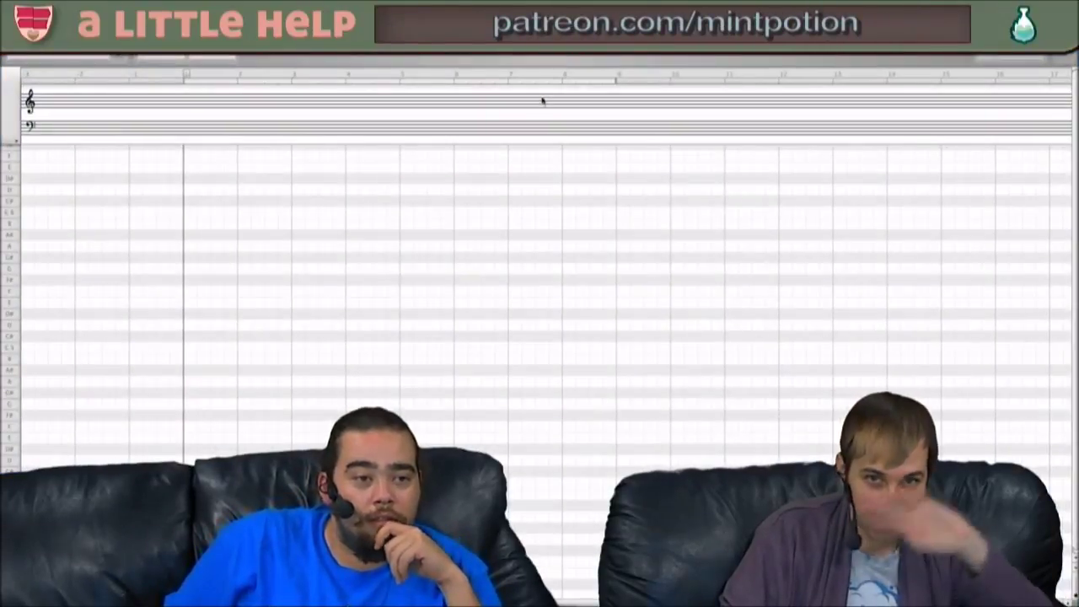